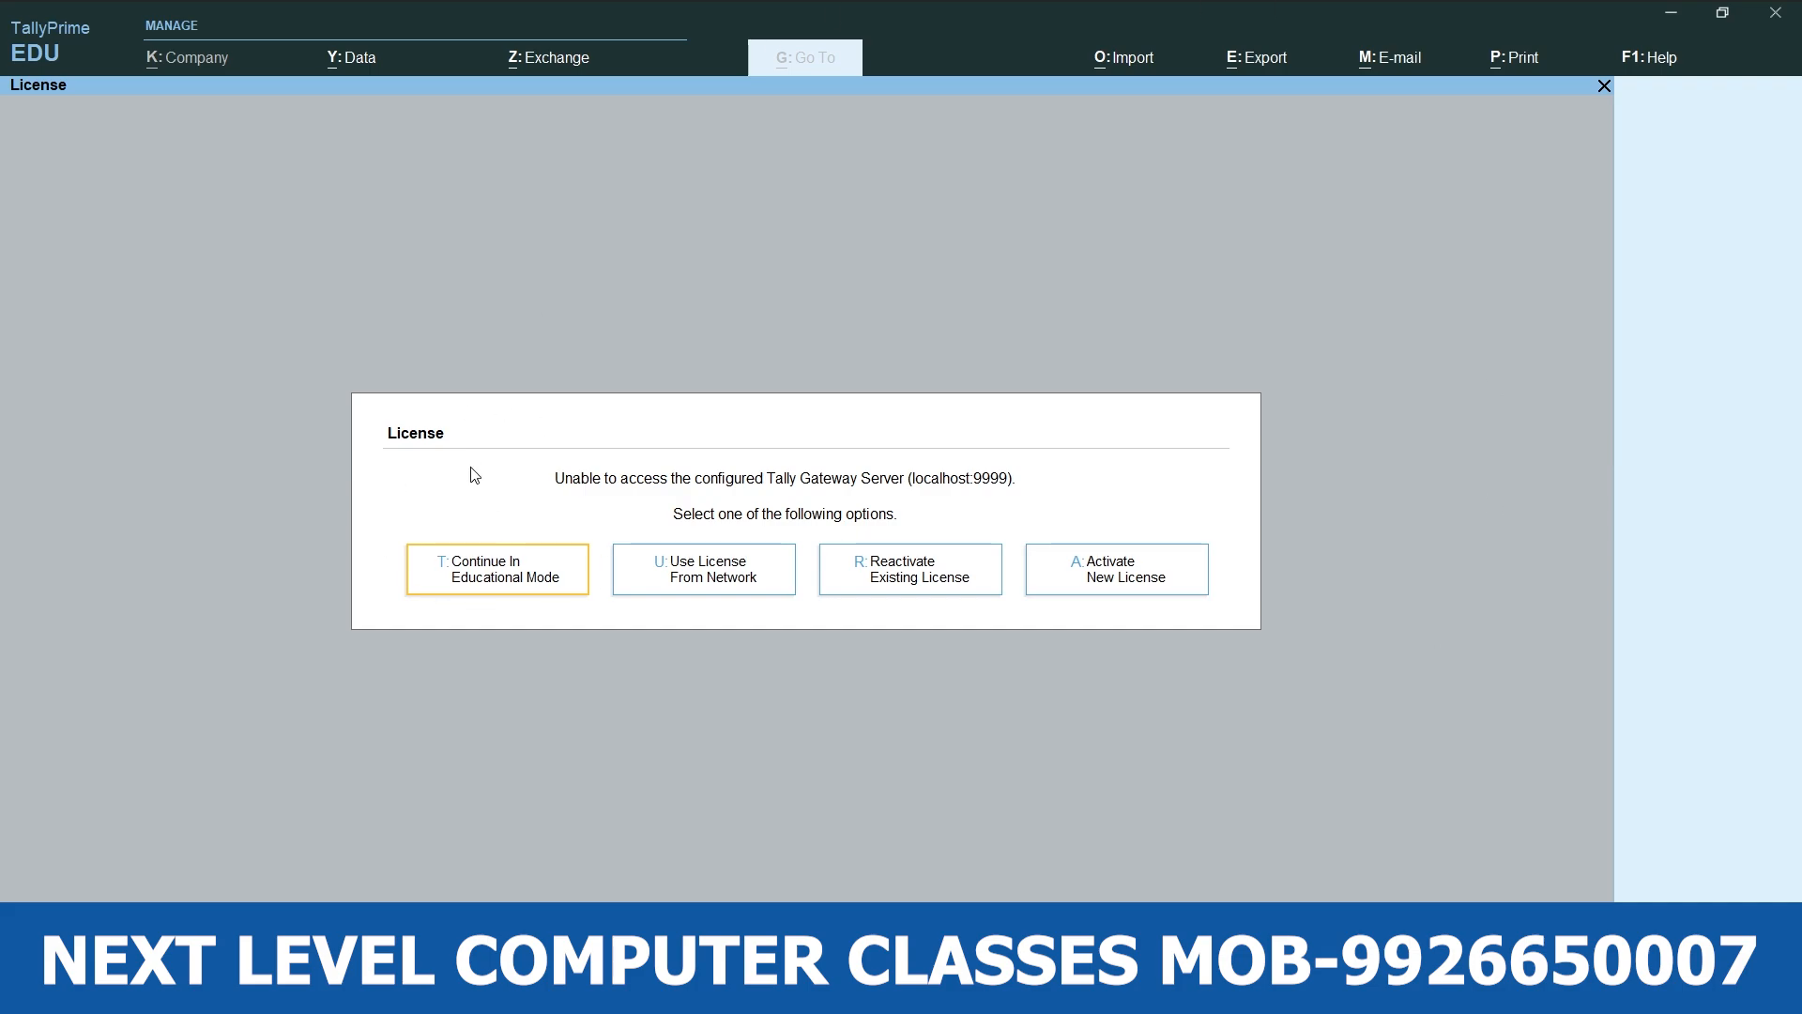
Continue in Educational Mode and open the creation form for a new company.
click(508, 582)
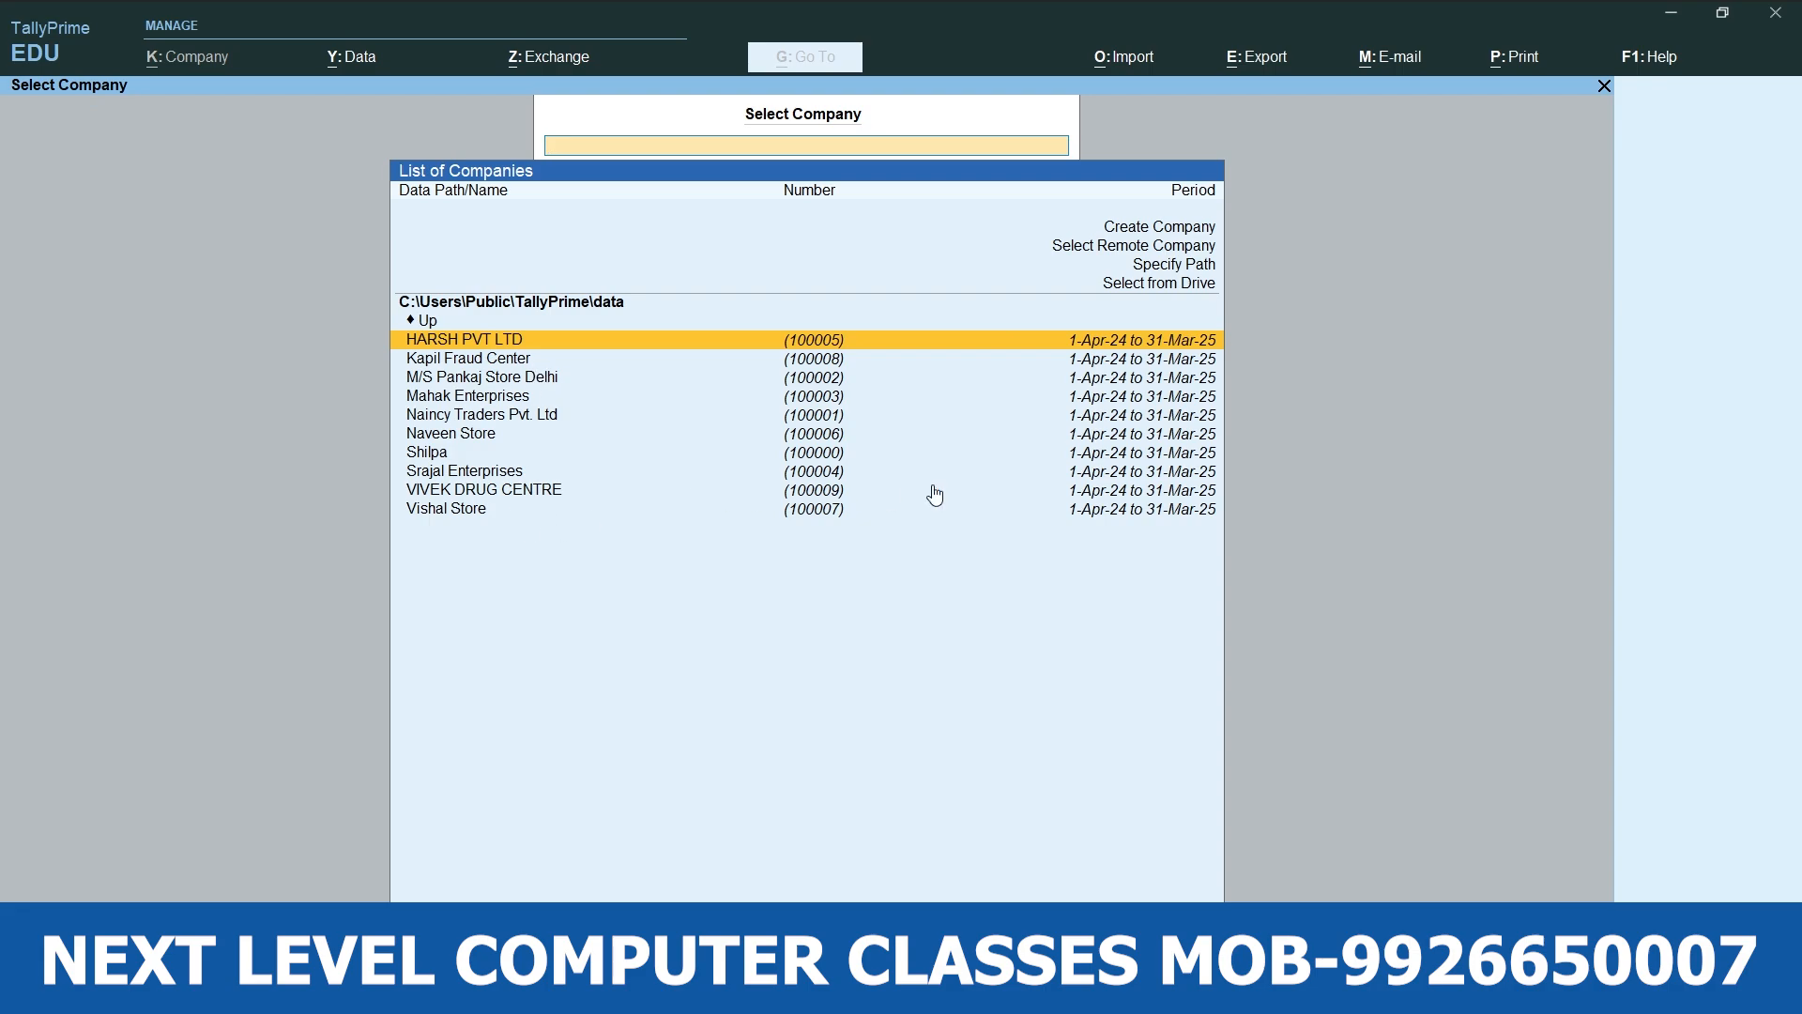
click(1181, 233)
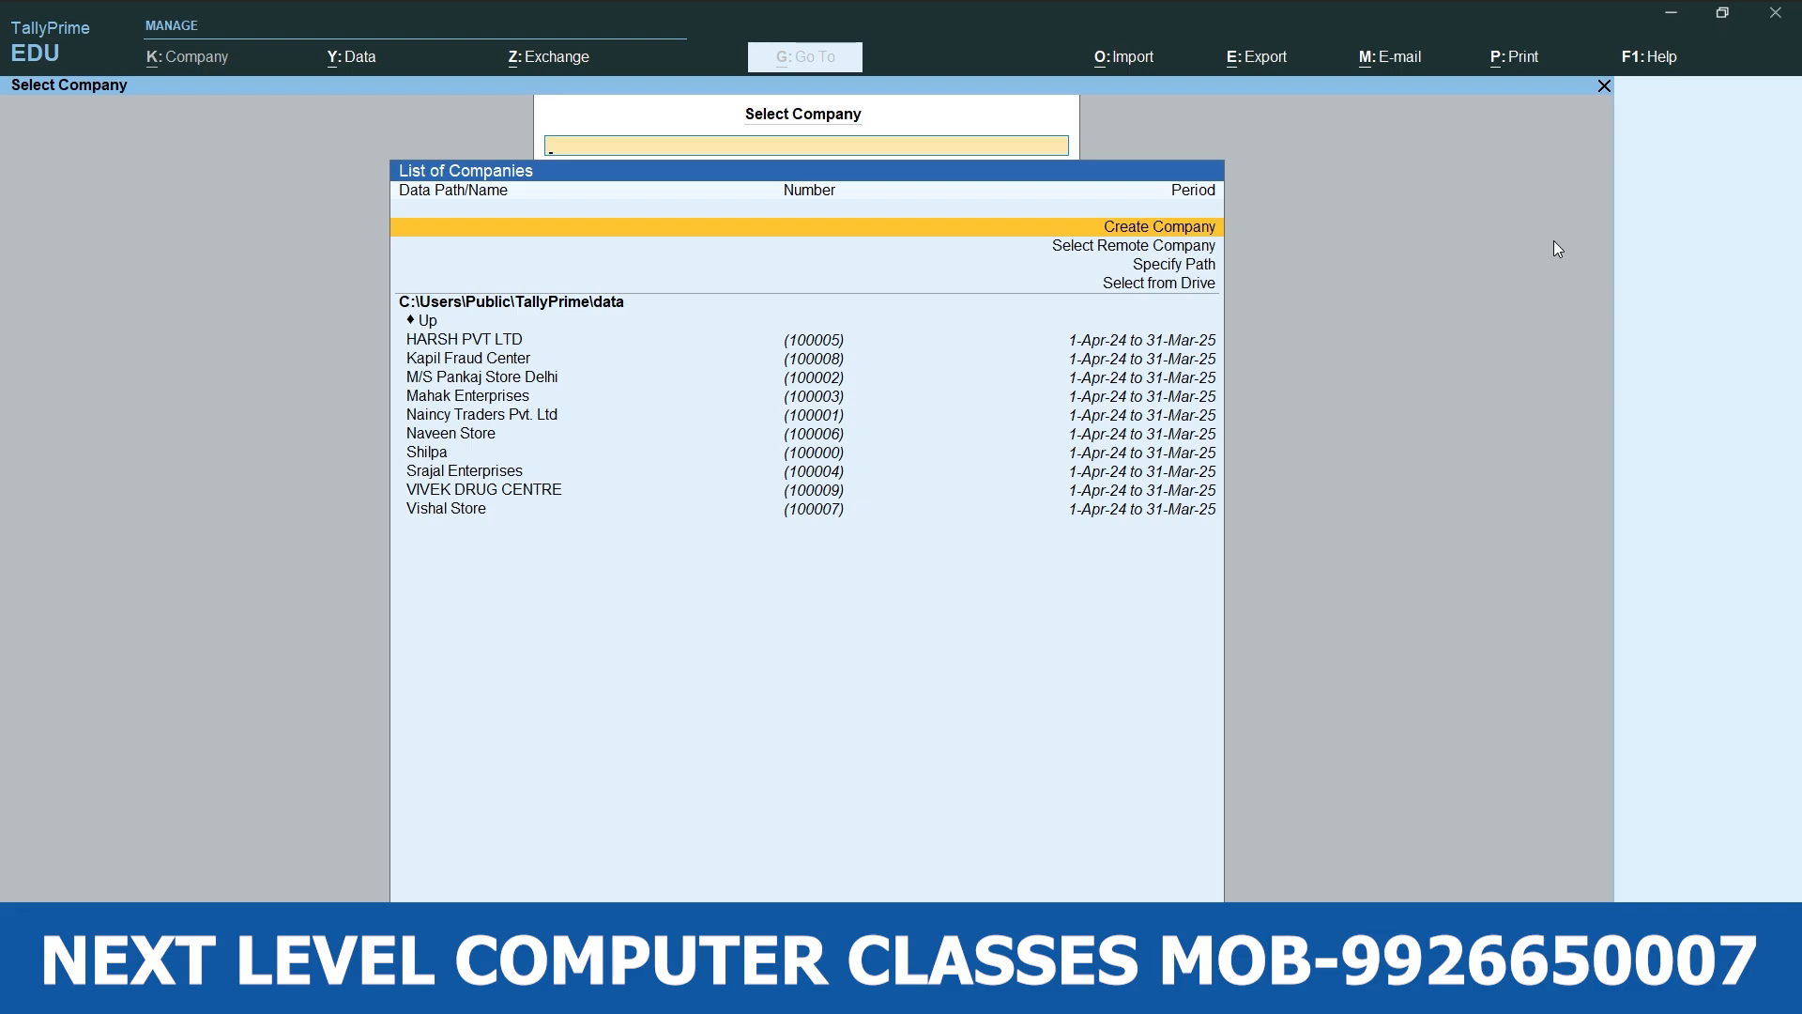
key(Return)
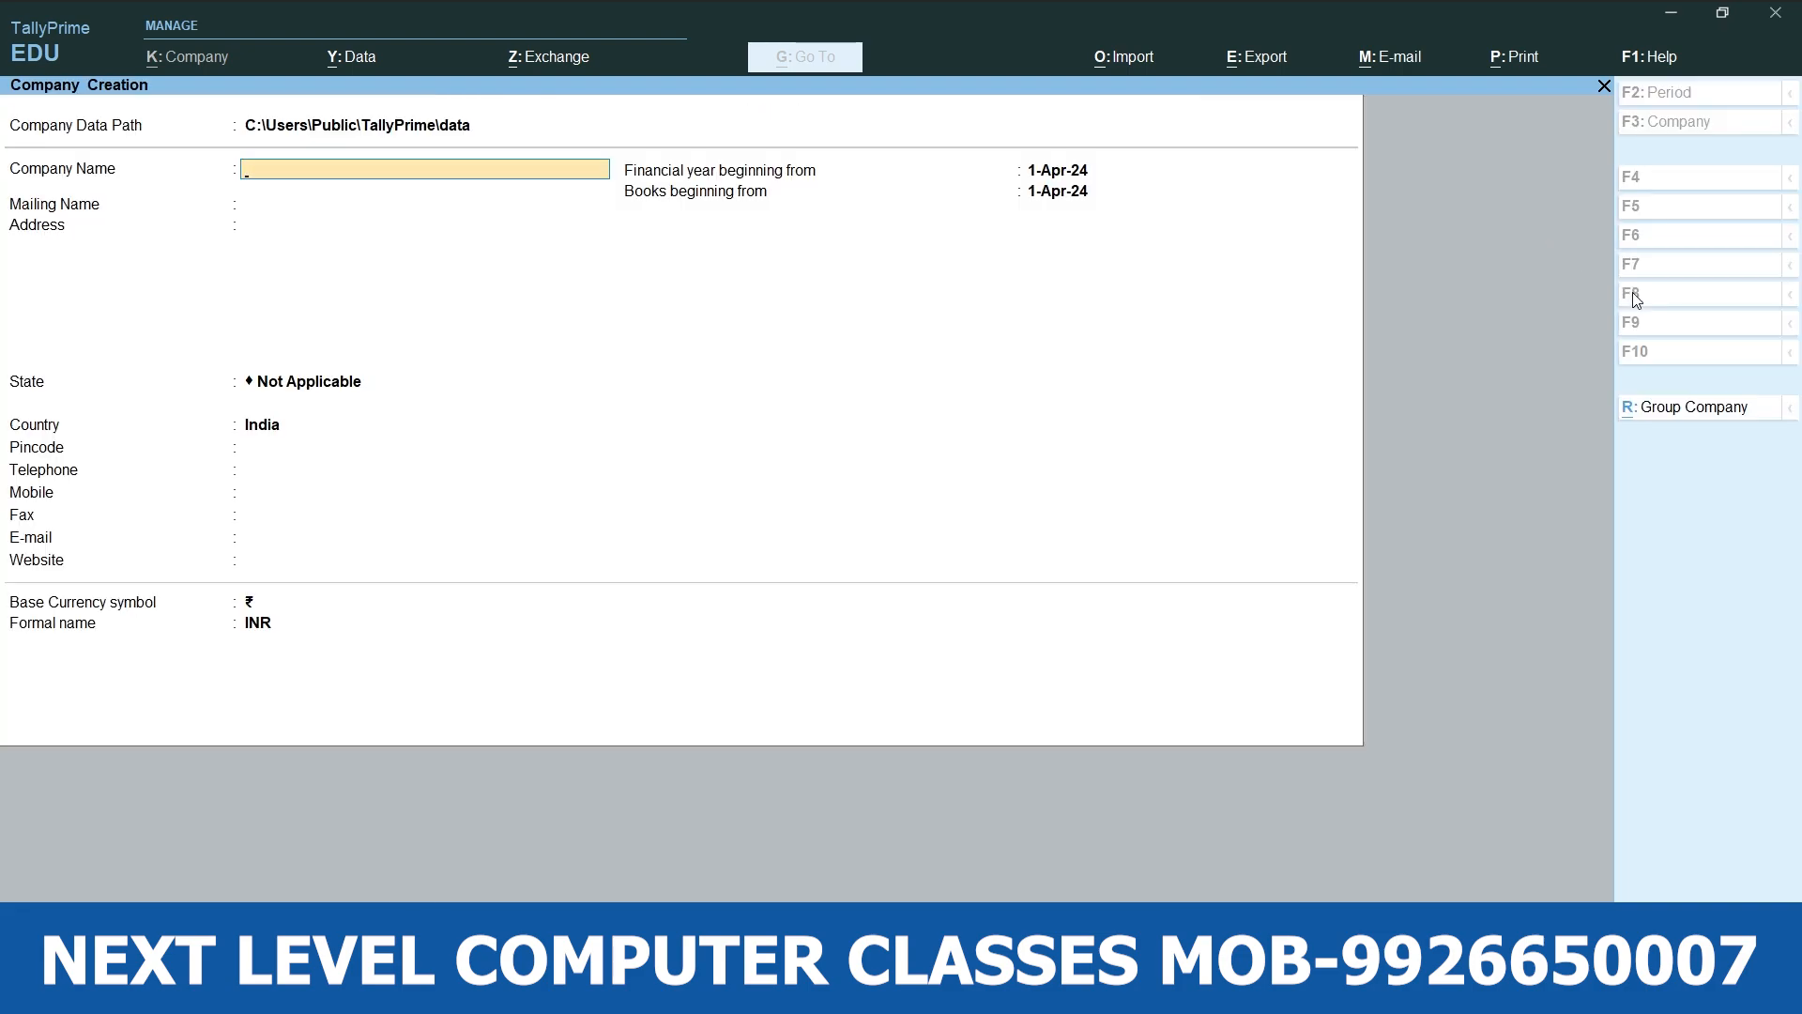
Name the new company Ravi Store and use the same text as its mailing name.
text(Ravi Store)
key(Return)
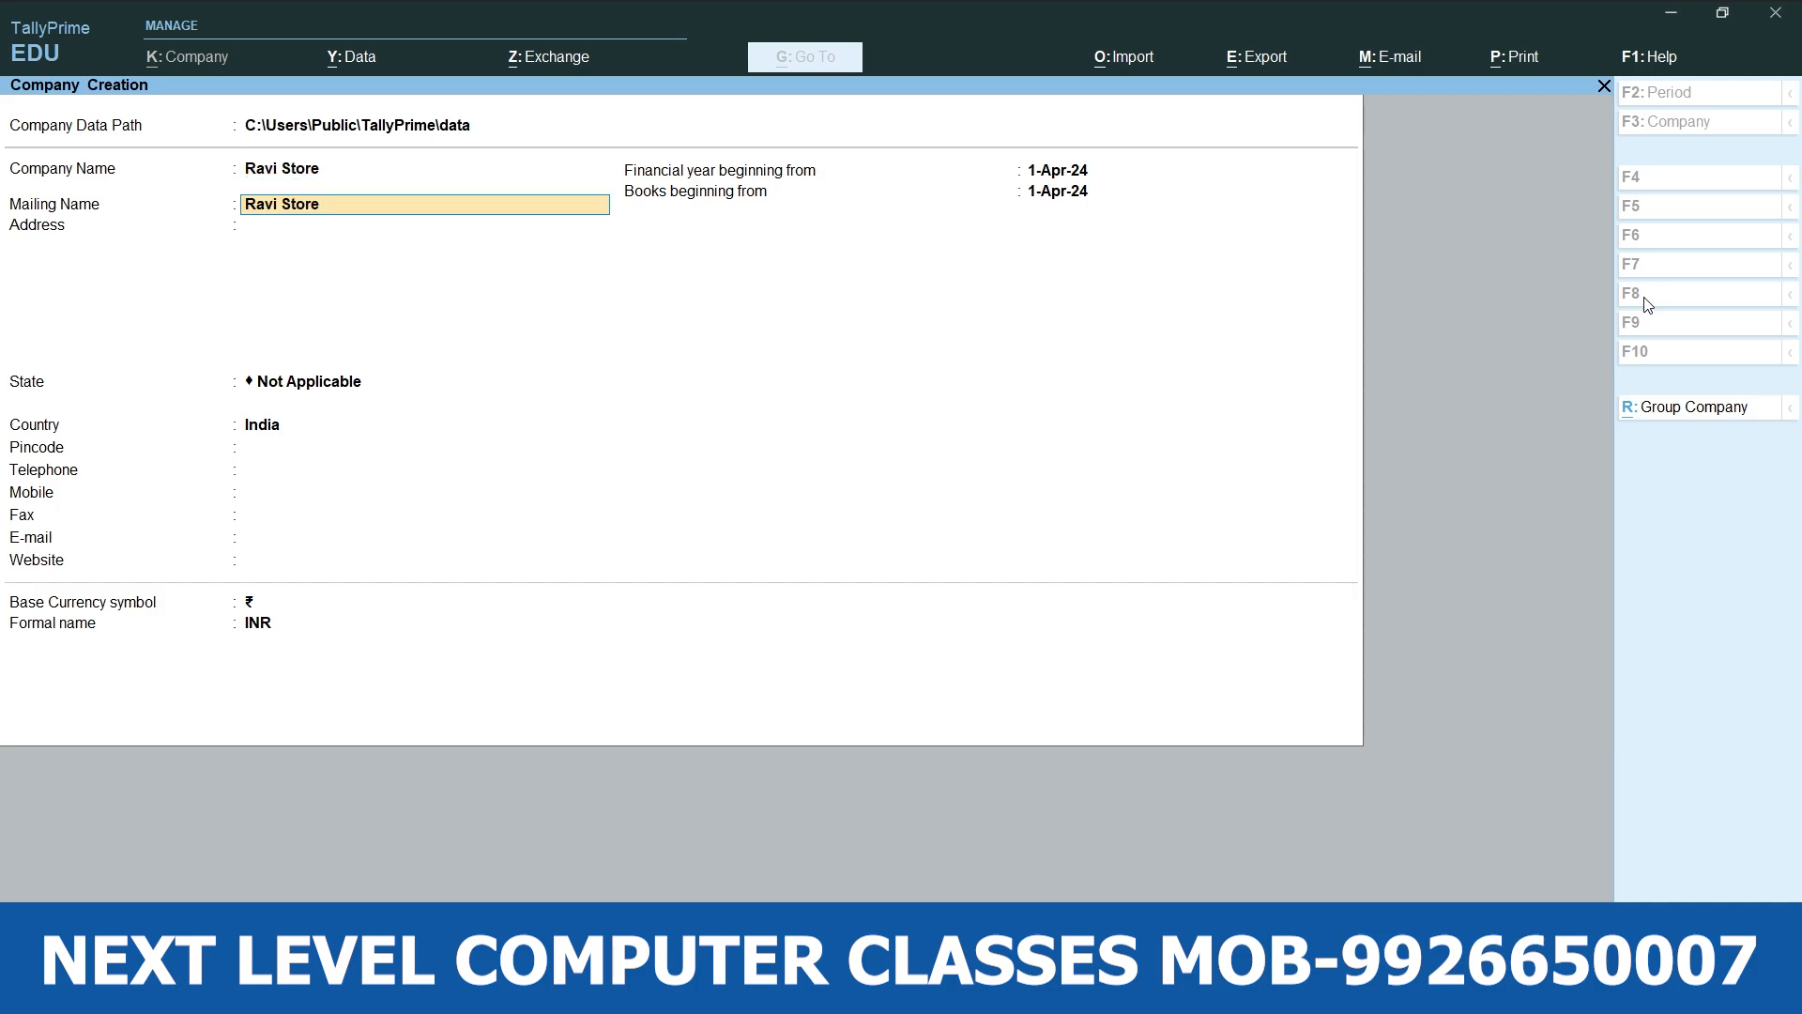
key(Return)
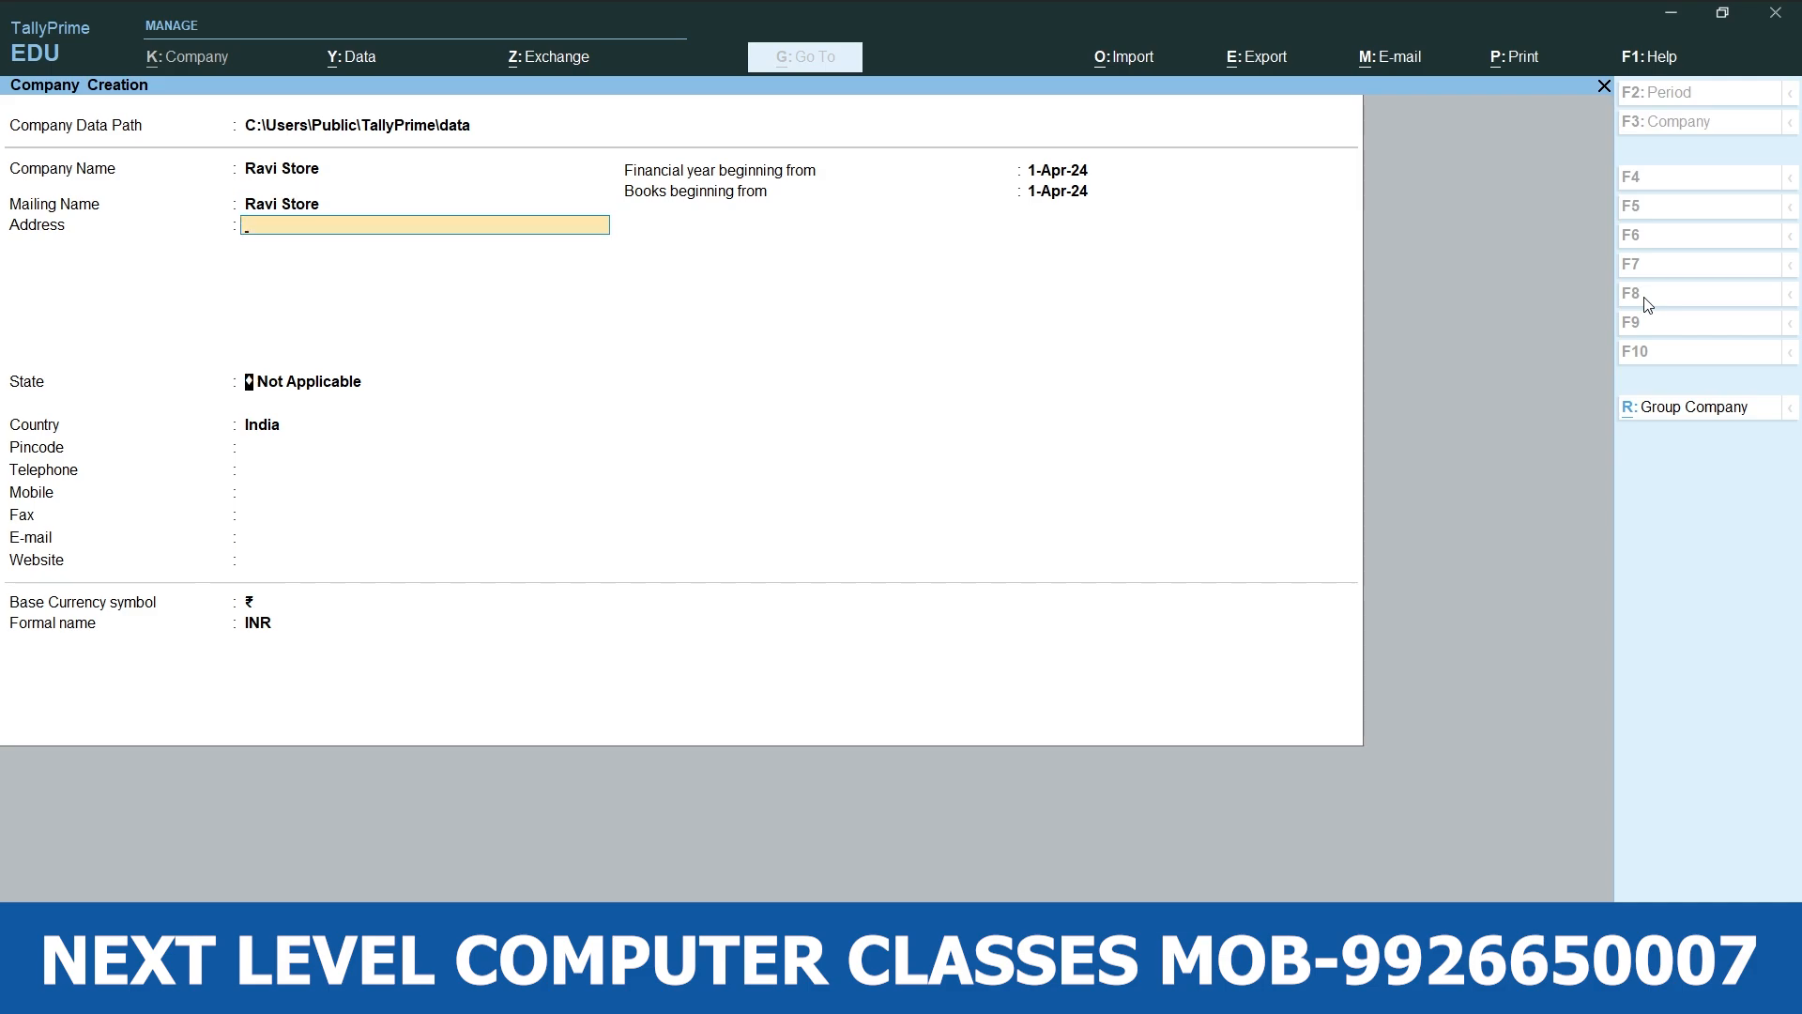
Leave the company's address and contact details blank, with state Not Applicable and country India.
key(Return)
key(Return)
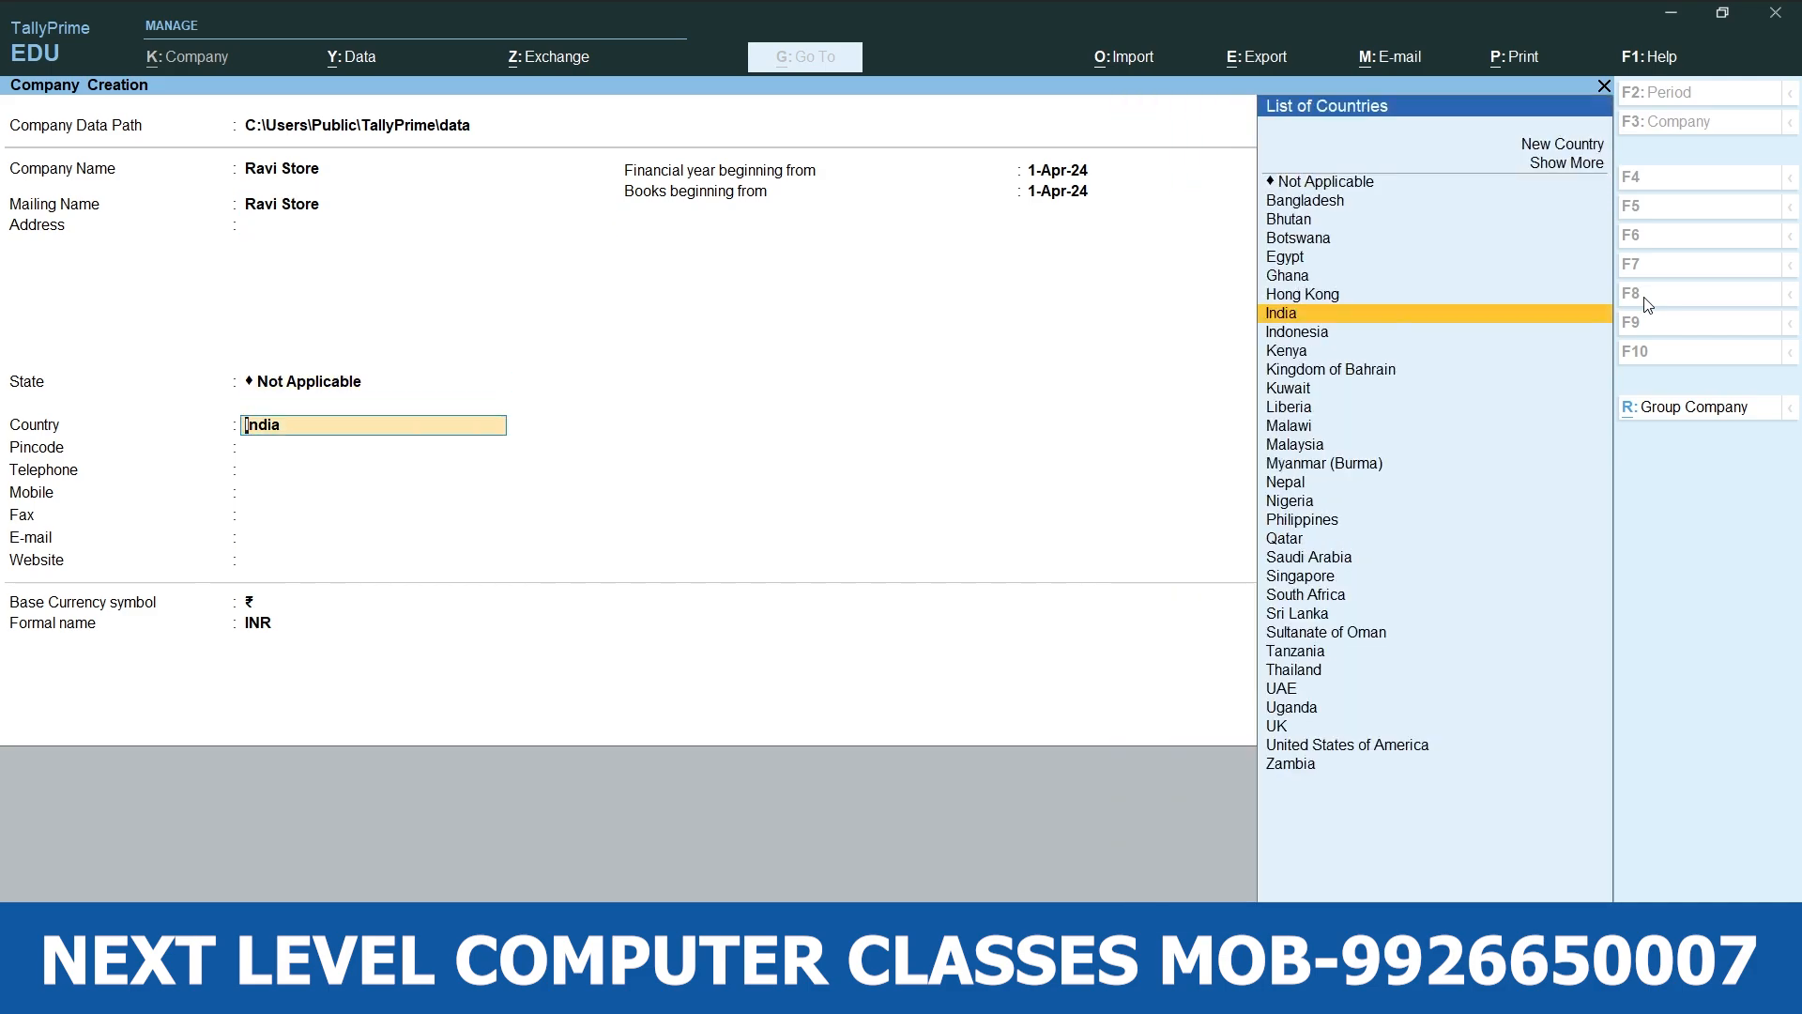
key(Return)
key(Return)
key(Return)
key(Return)
key(Return)
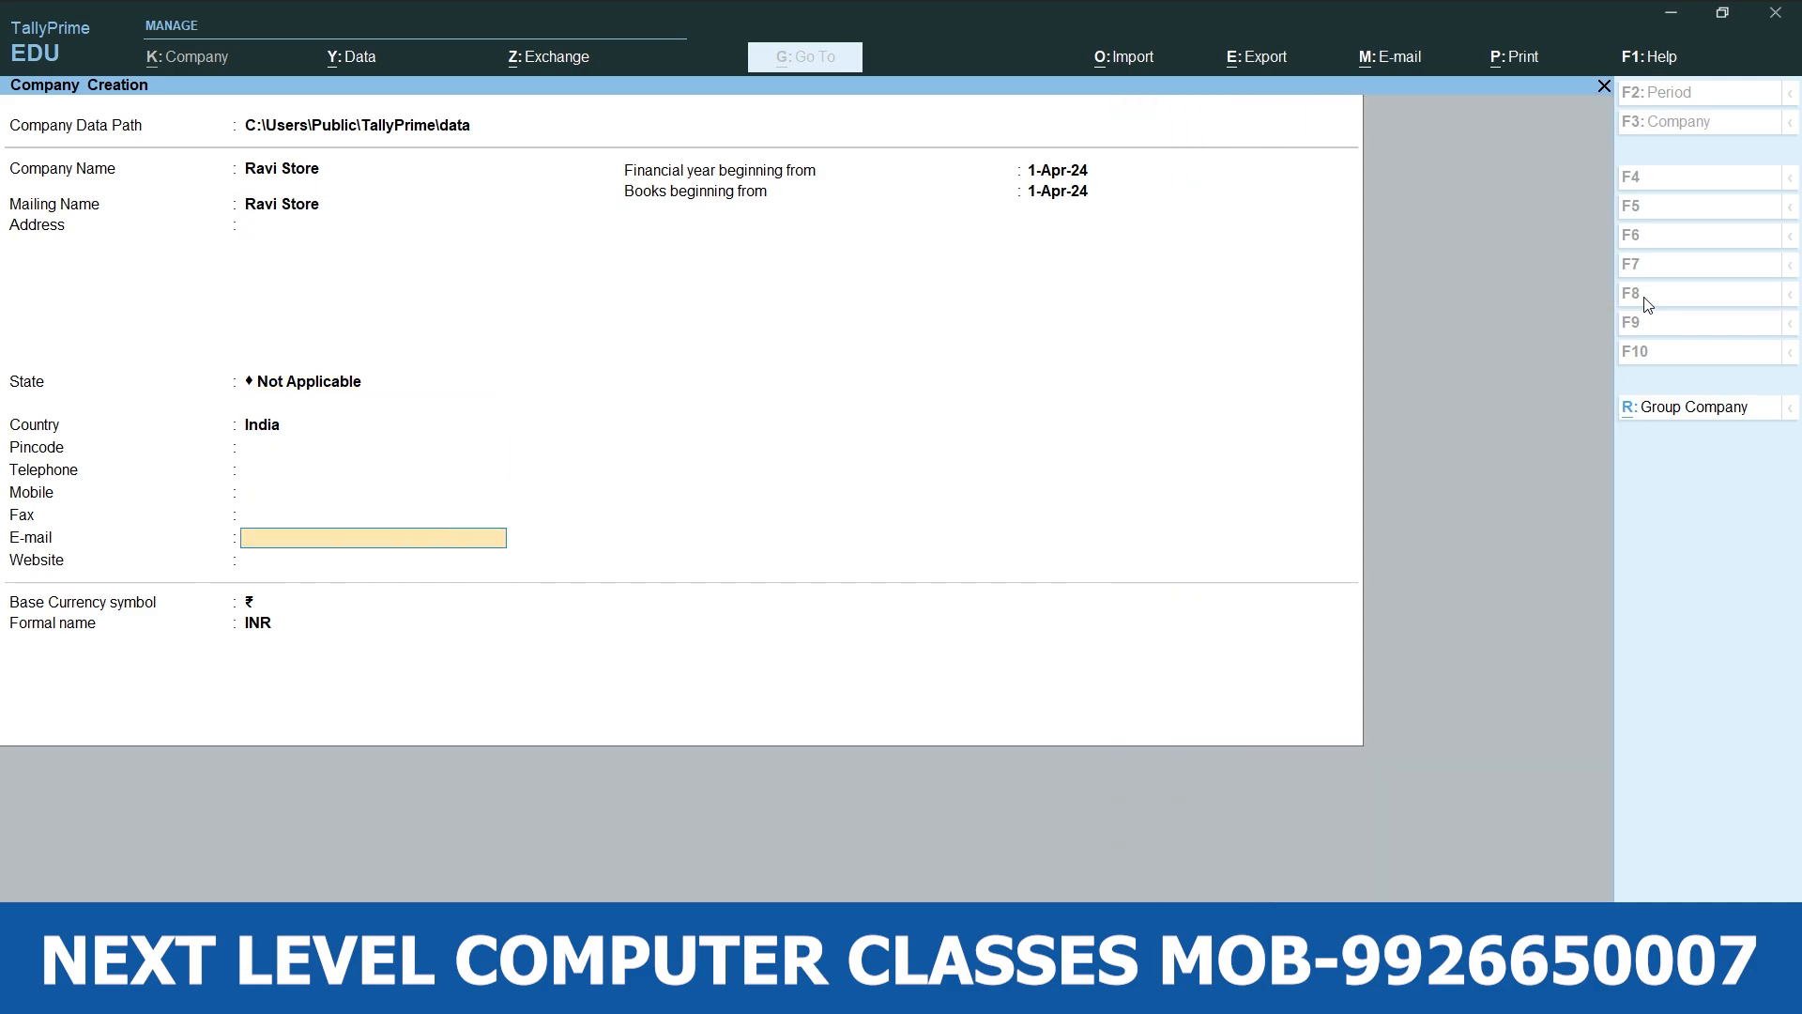
key(Return)
key(Return)
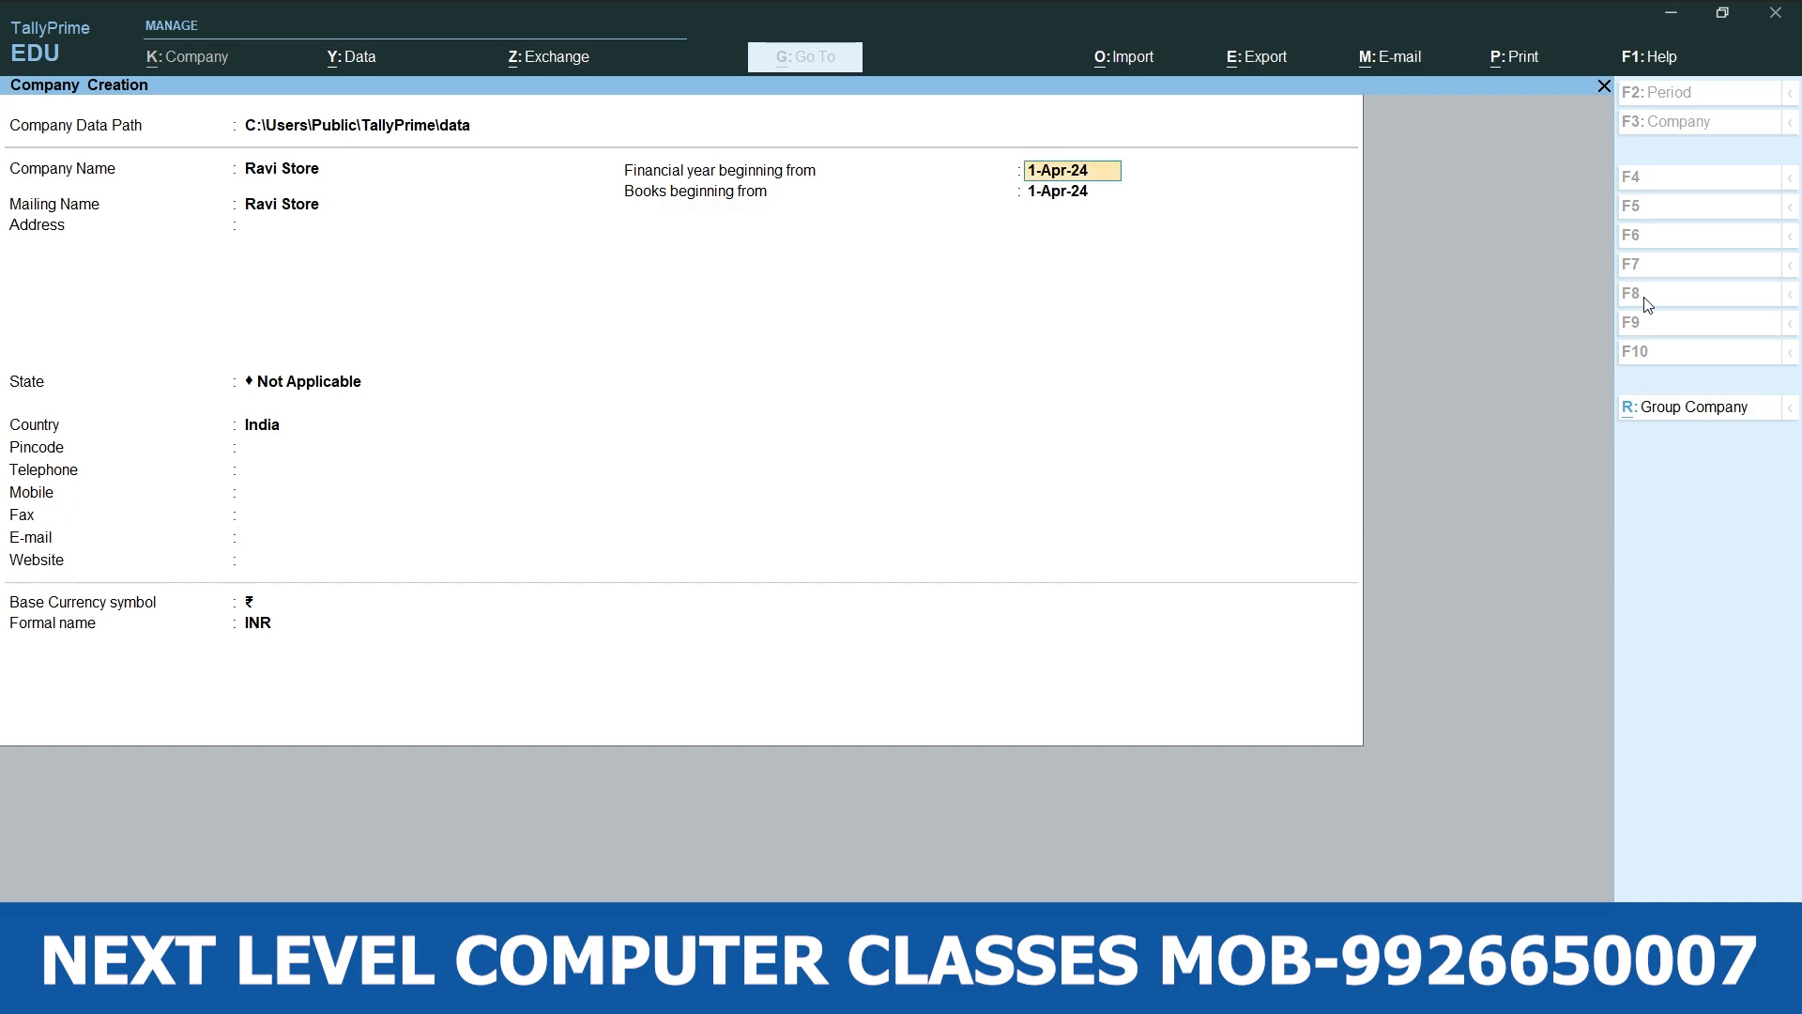
Create the company with financial year and books beginning 1-Apr-24, base currency INR, and the default company features.
key(Return)
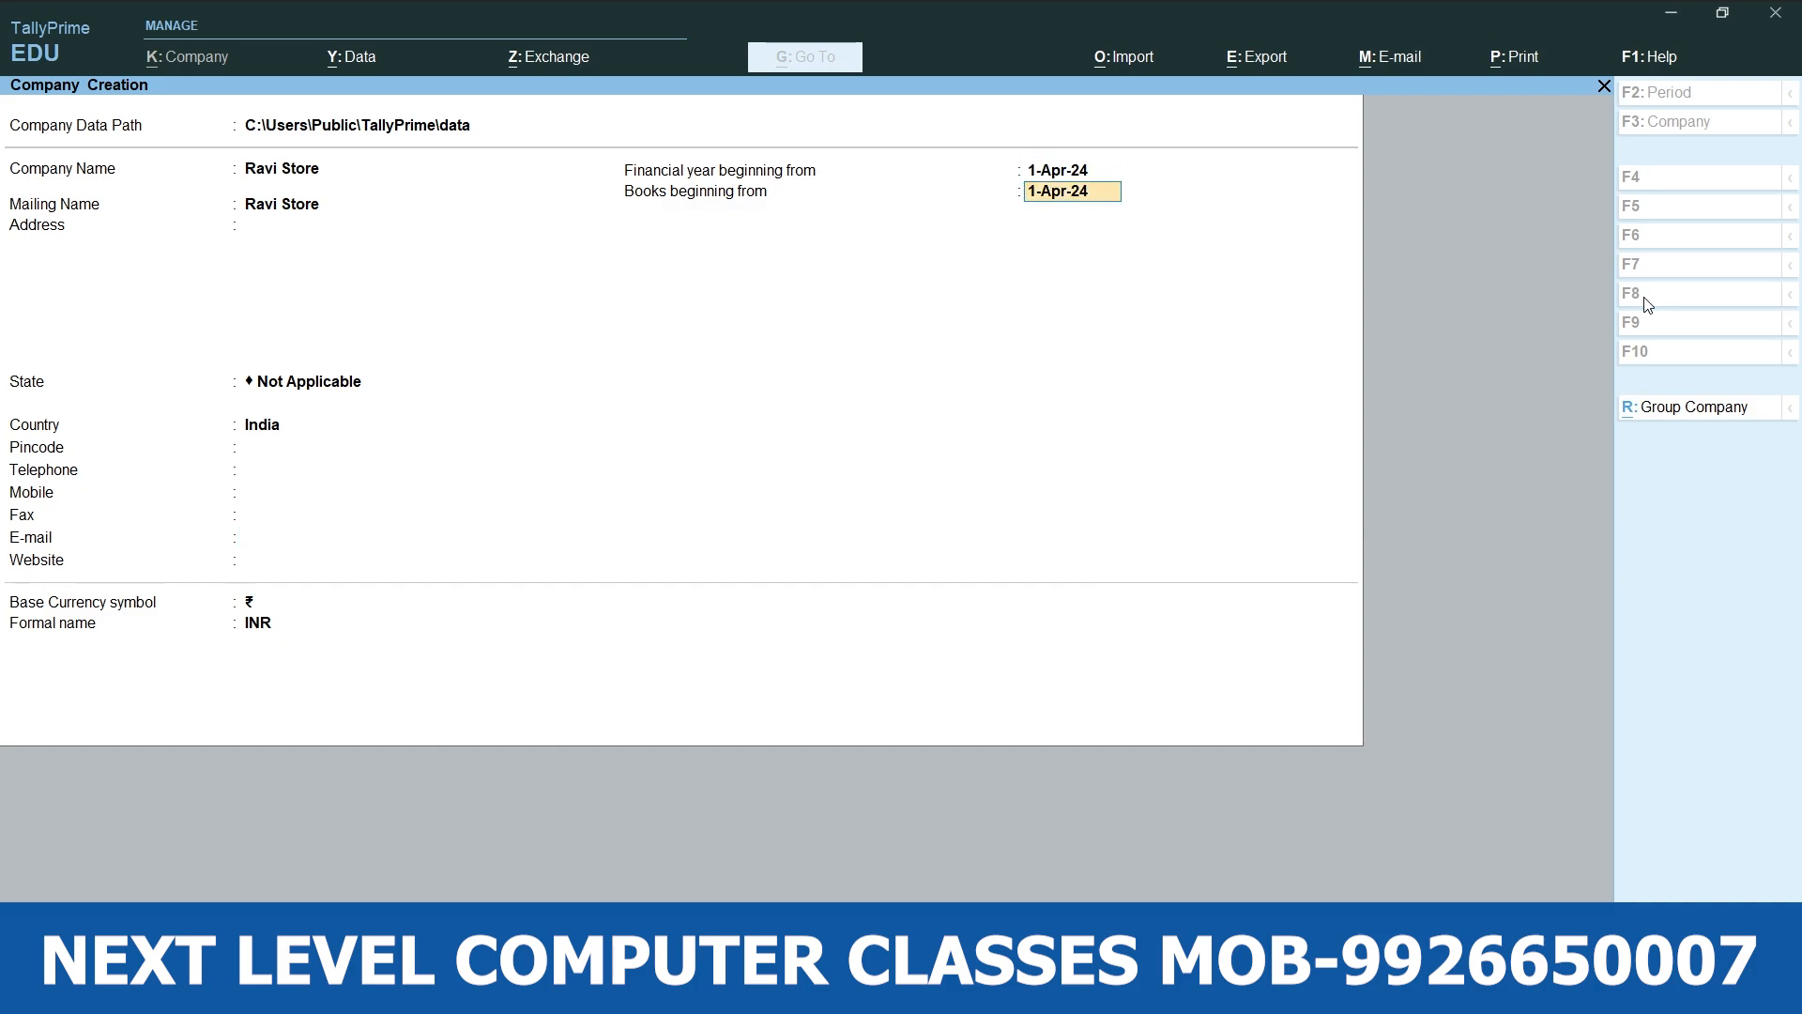
key(Return)
key(Return)
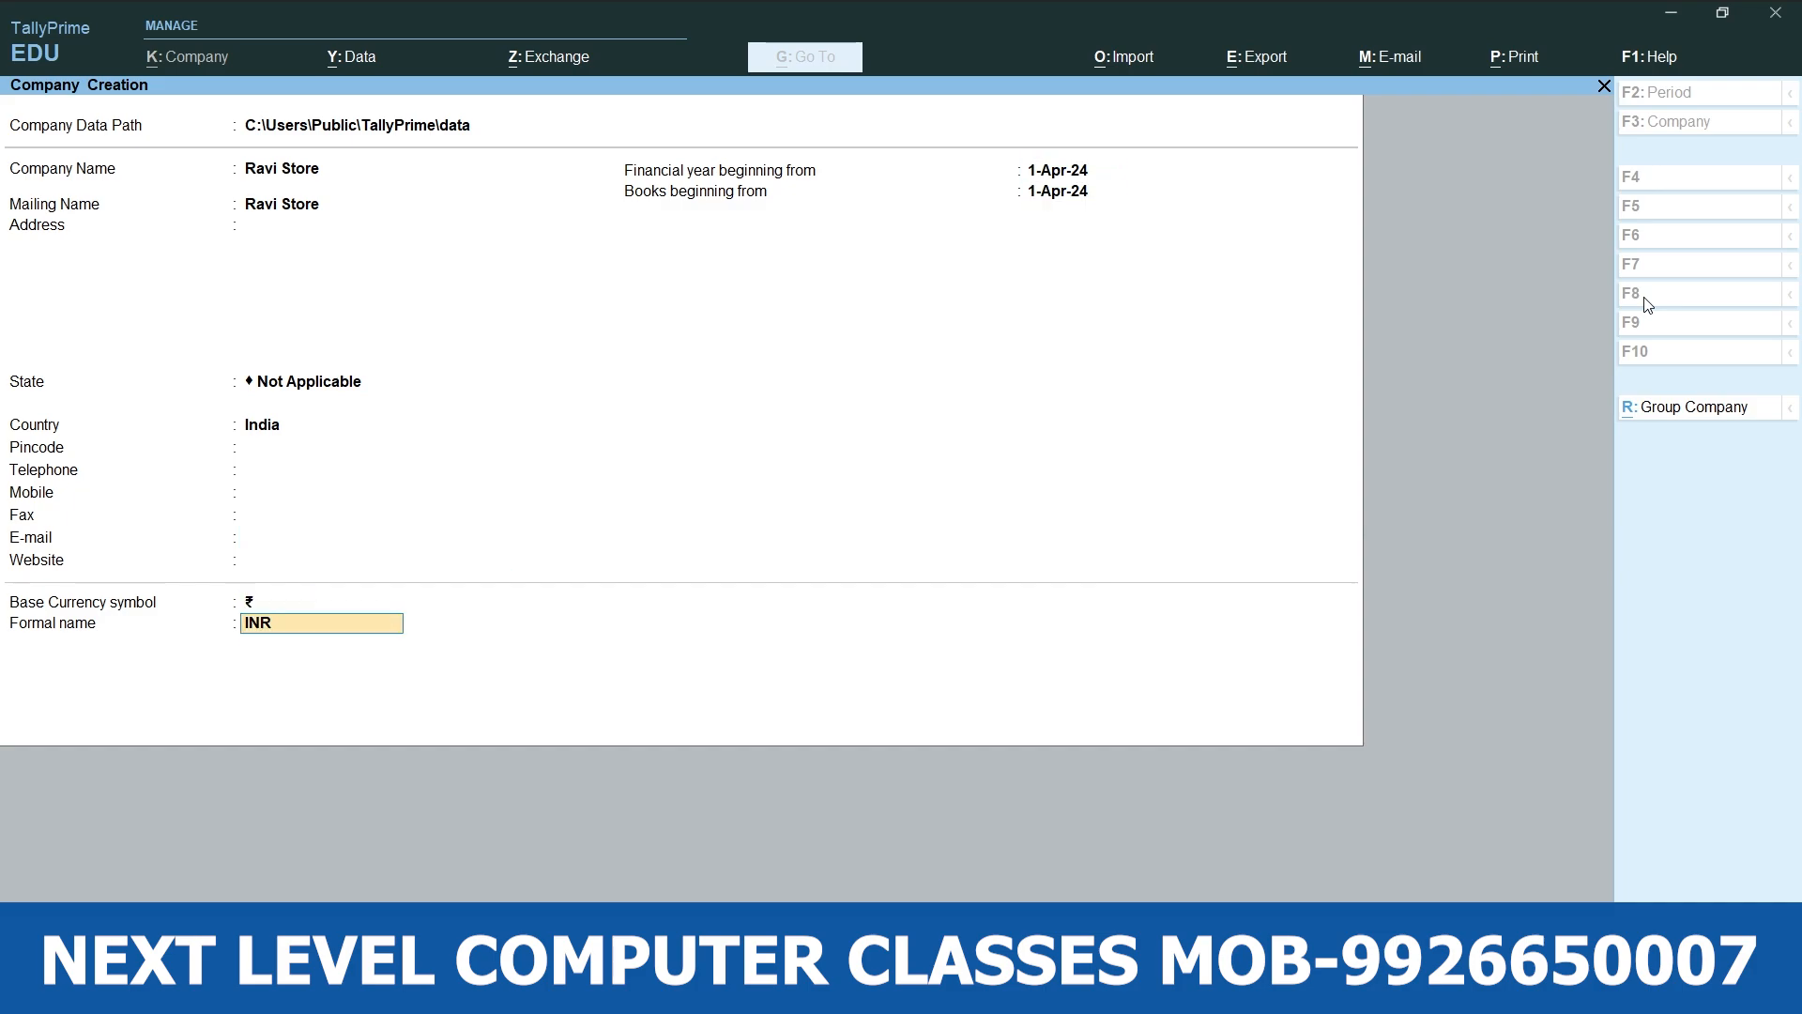
key(Return)
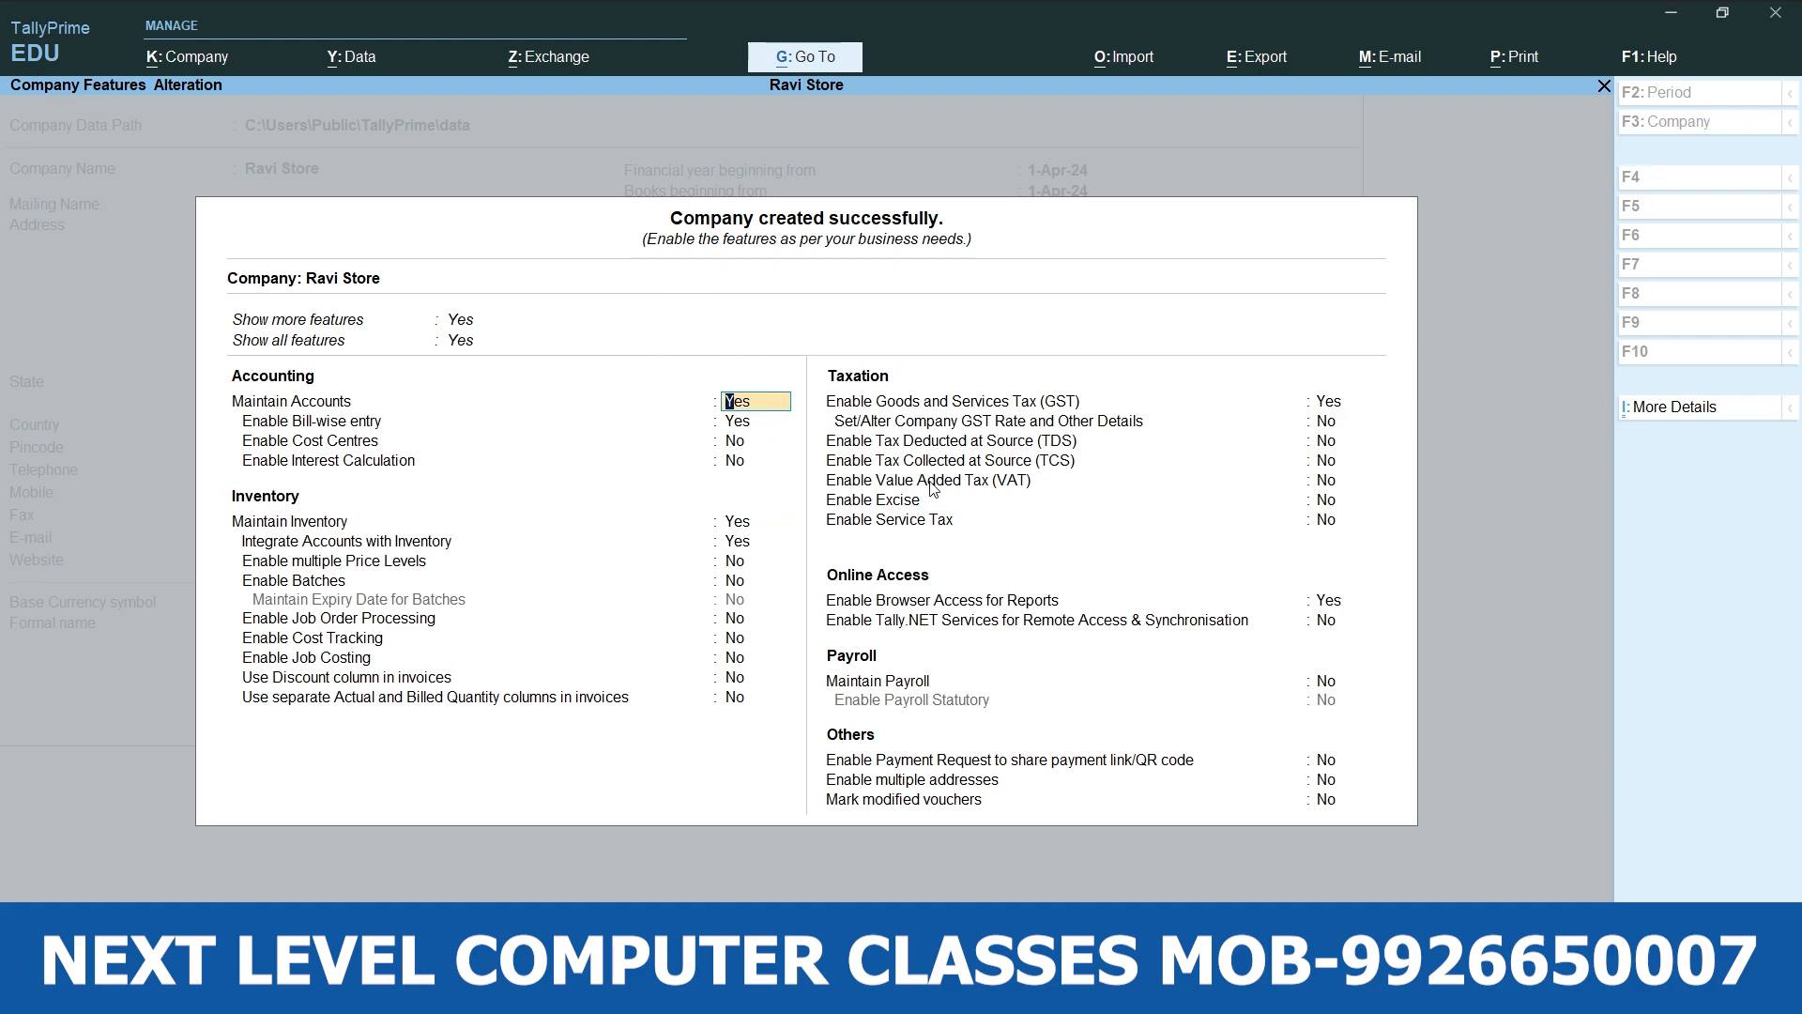
key(ctrl+a)
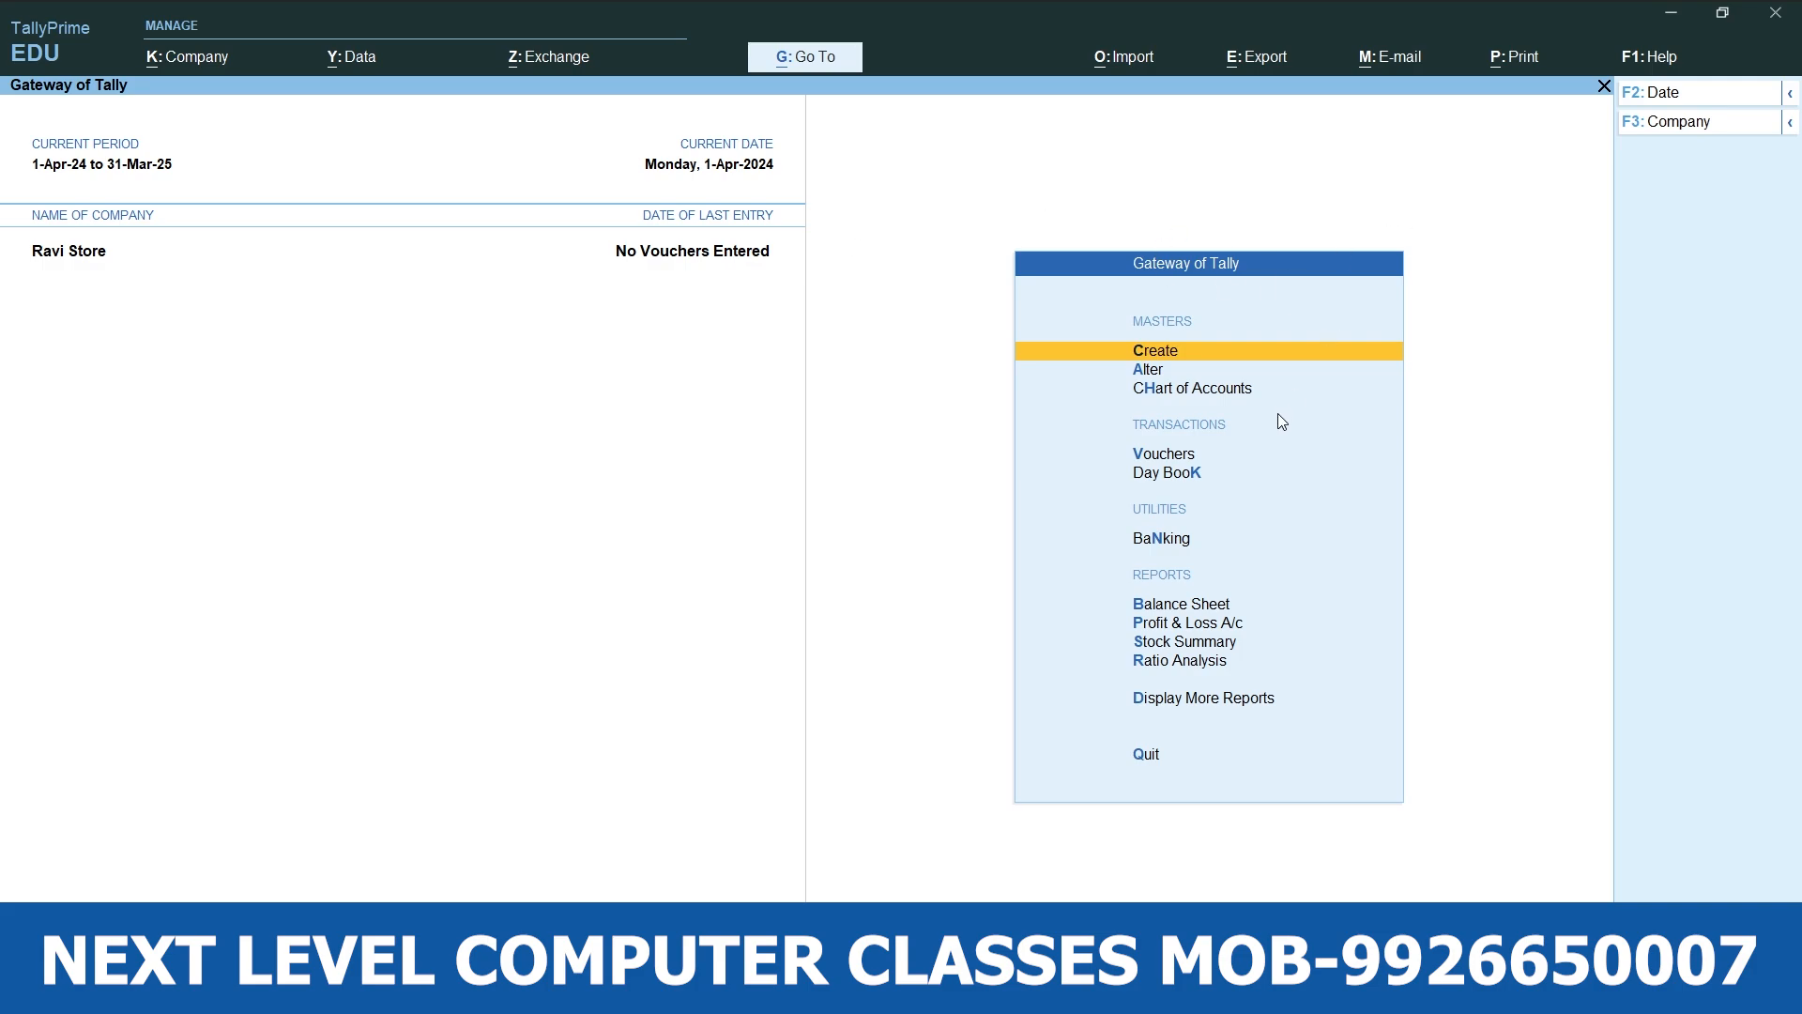
Open a new payment voucher and switch to the Word document "group" to read the Fixed Assets explanation and example entry.
click(1167, 456)
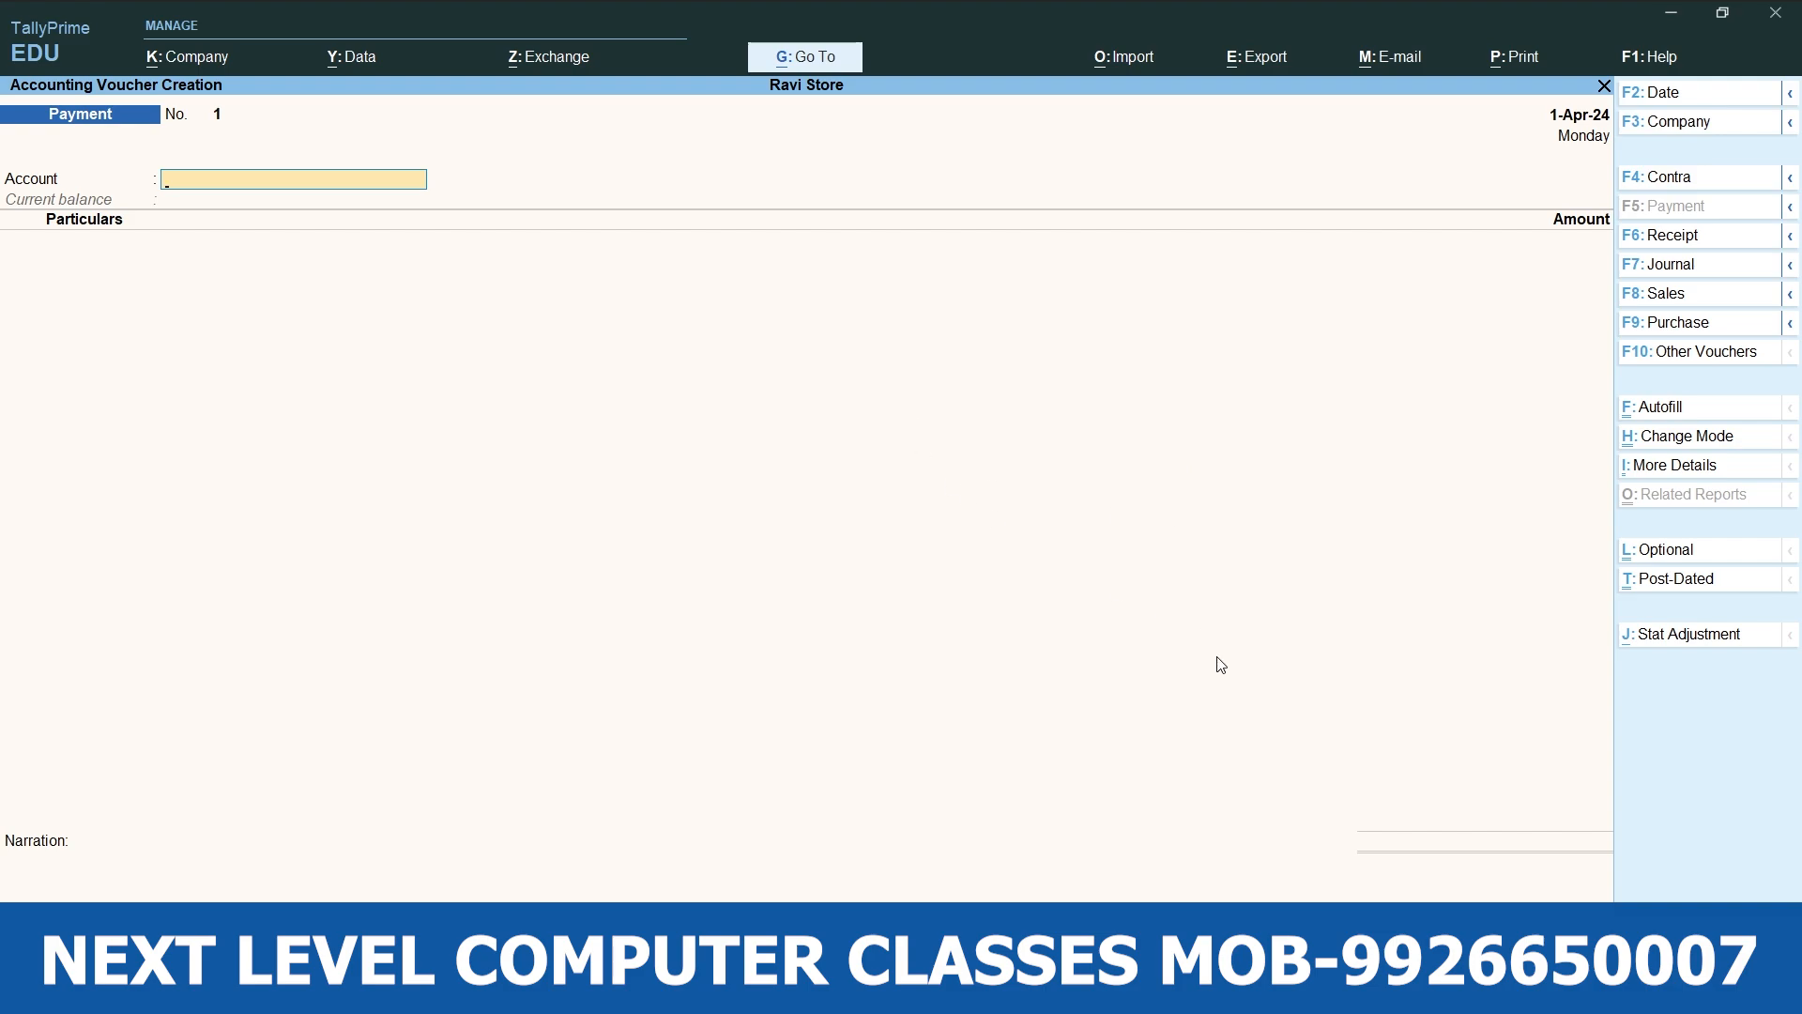
click(1238, 993)
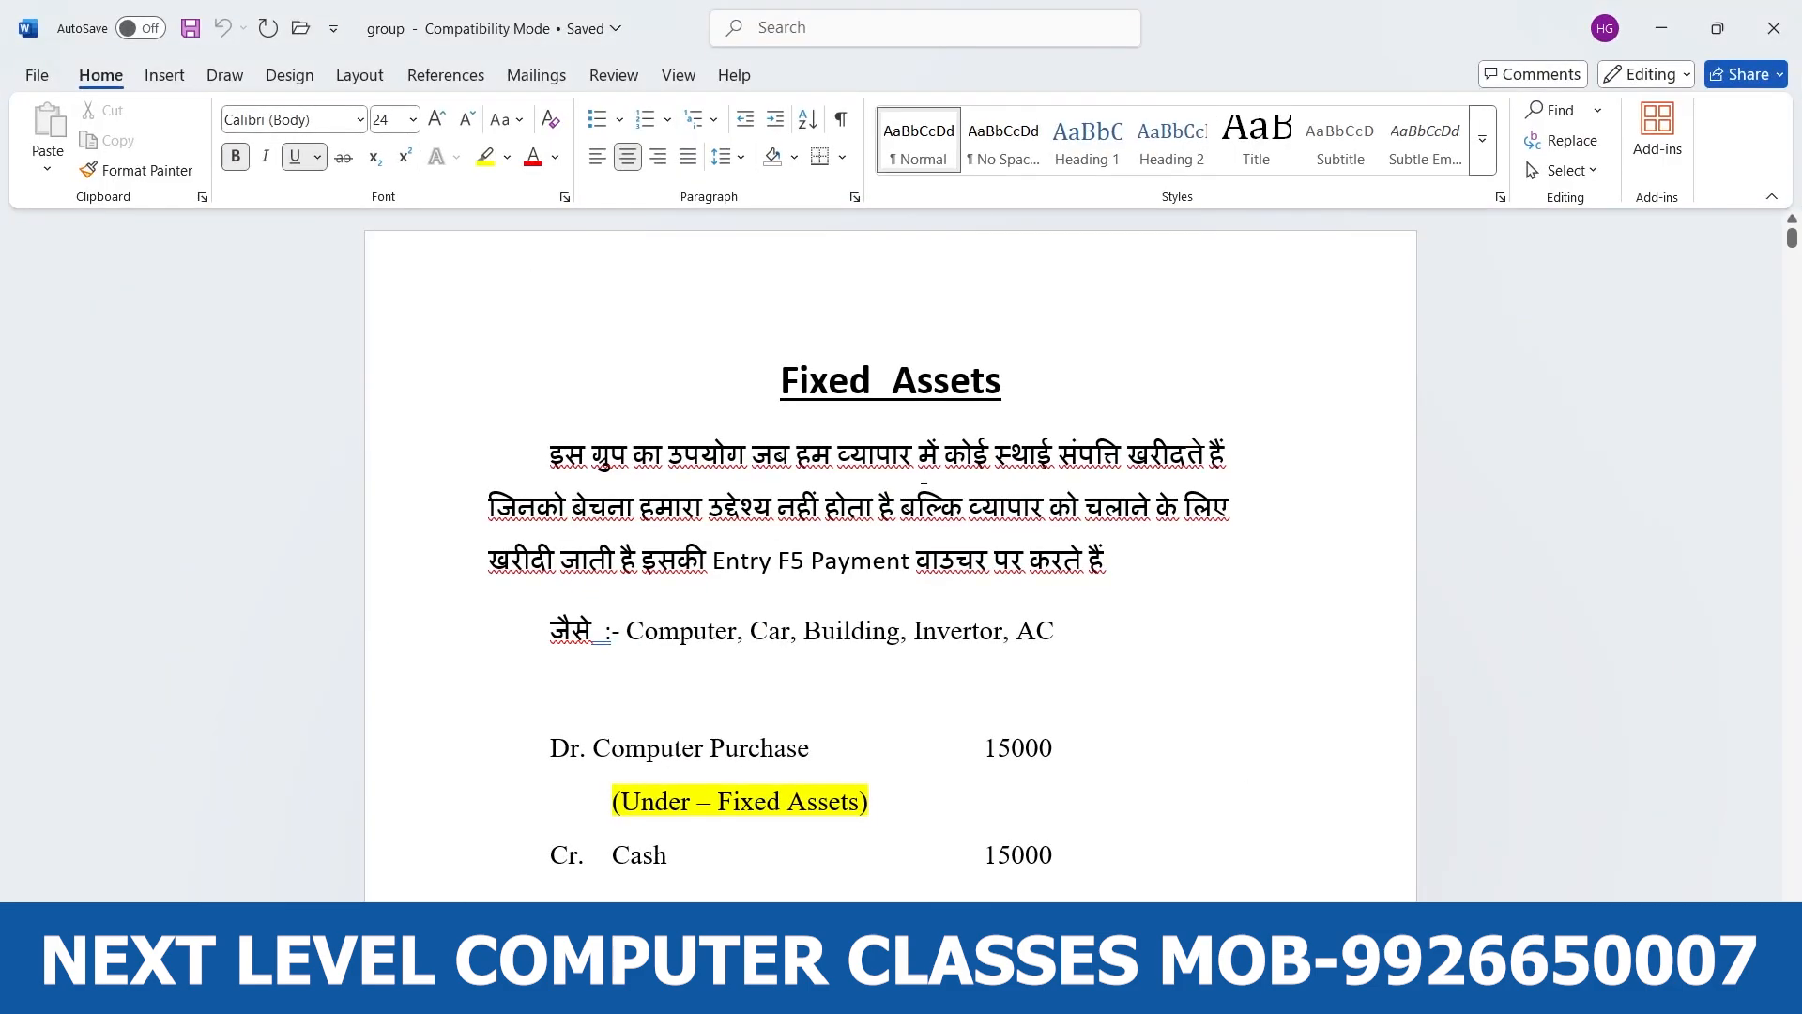
scroll(924, 476, down, 1)
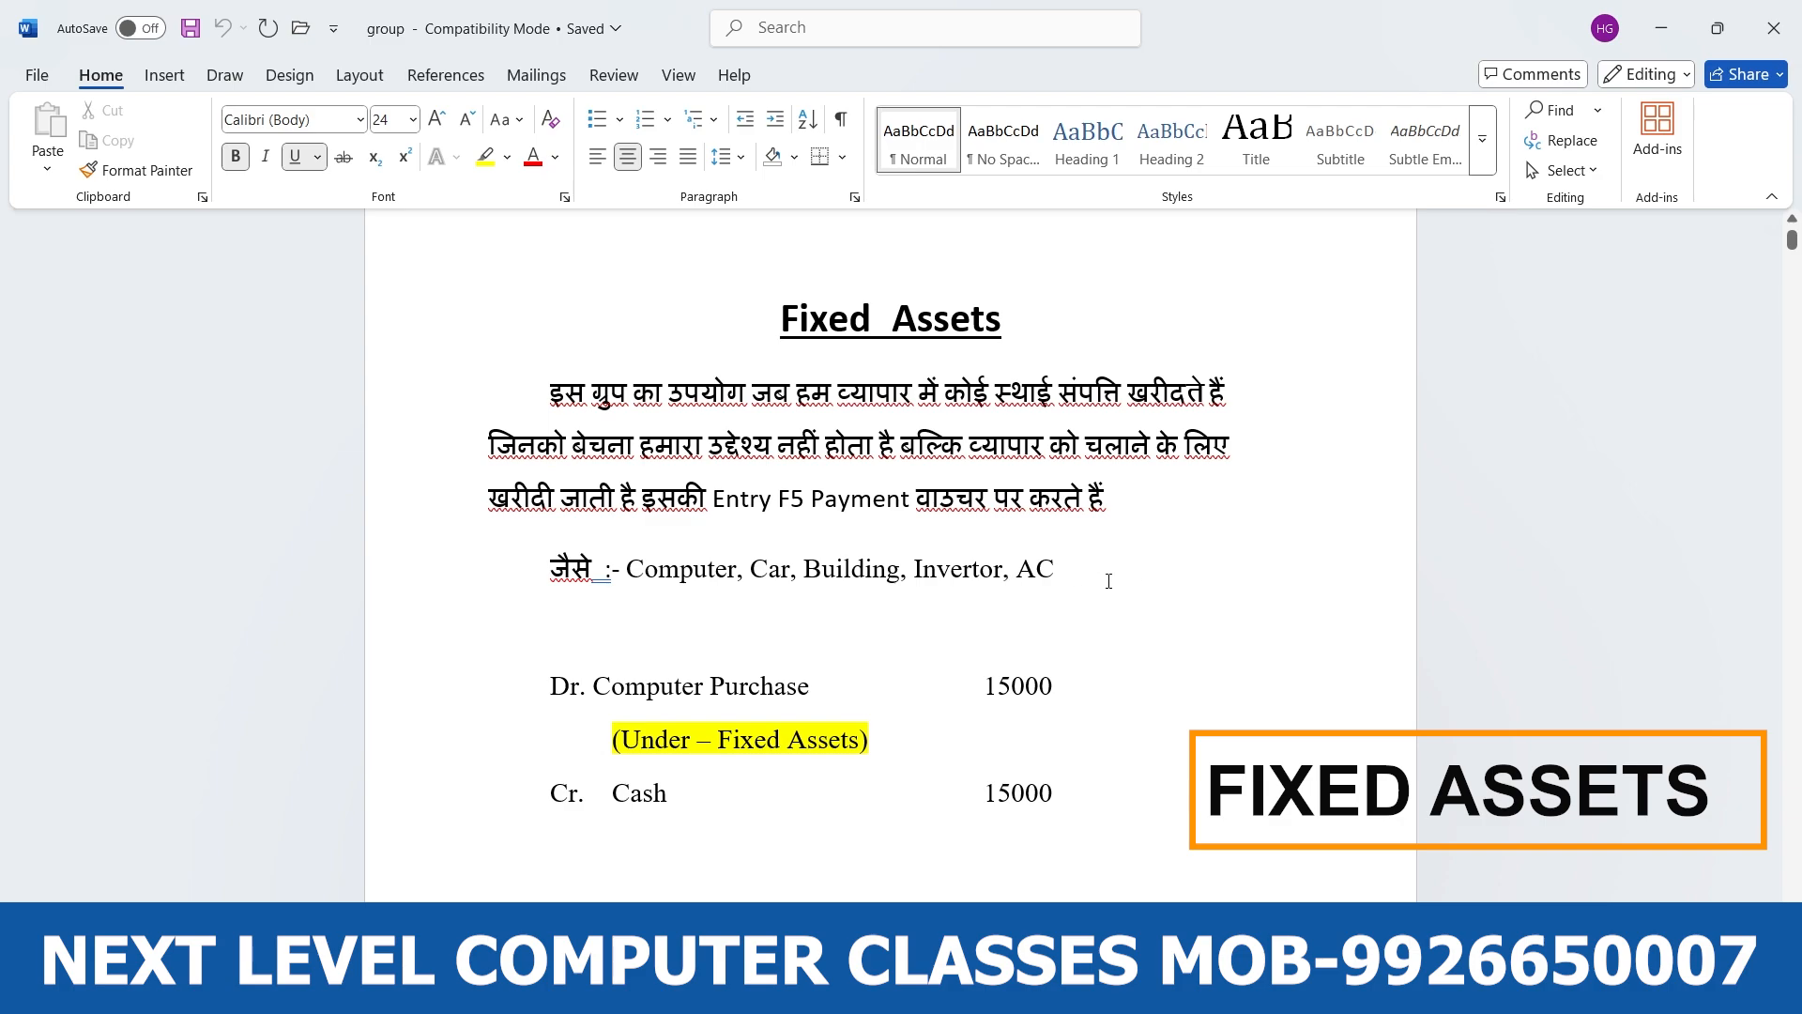
scroll(1070, 563, down, 3)
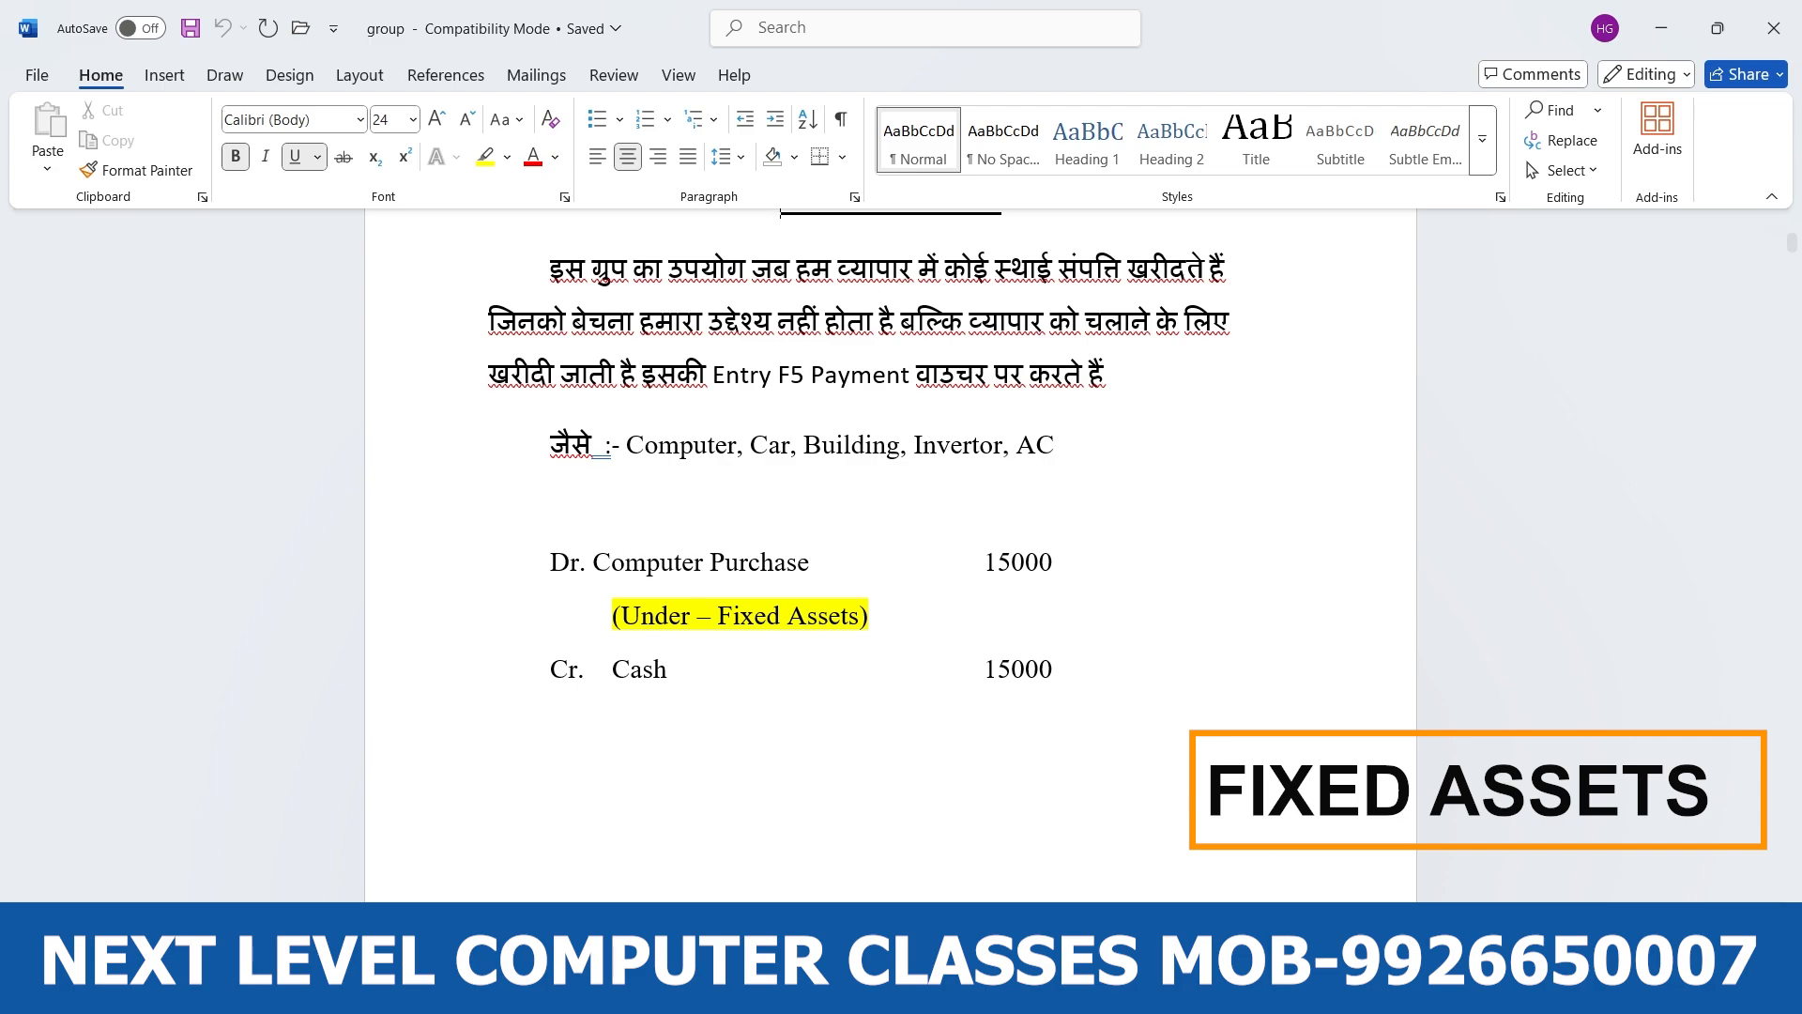
click(1164, 988)
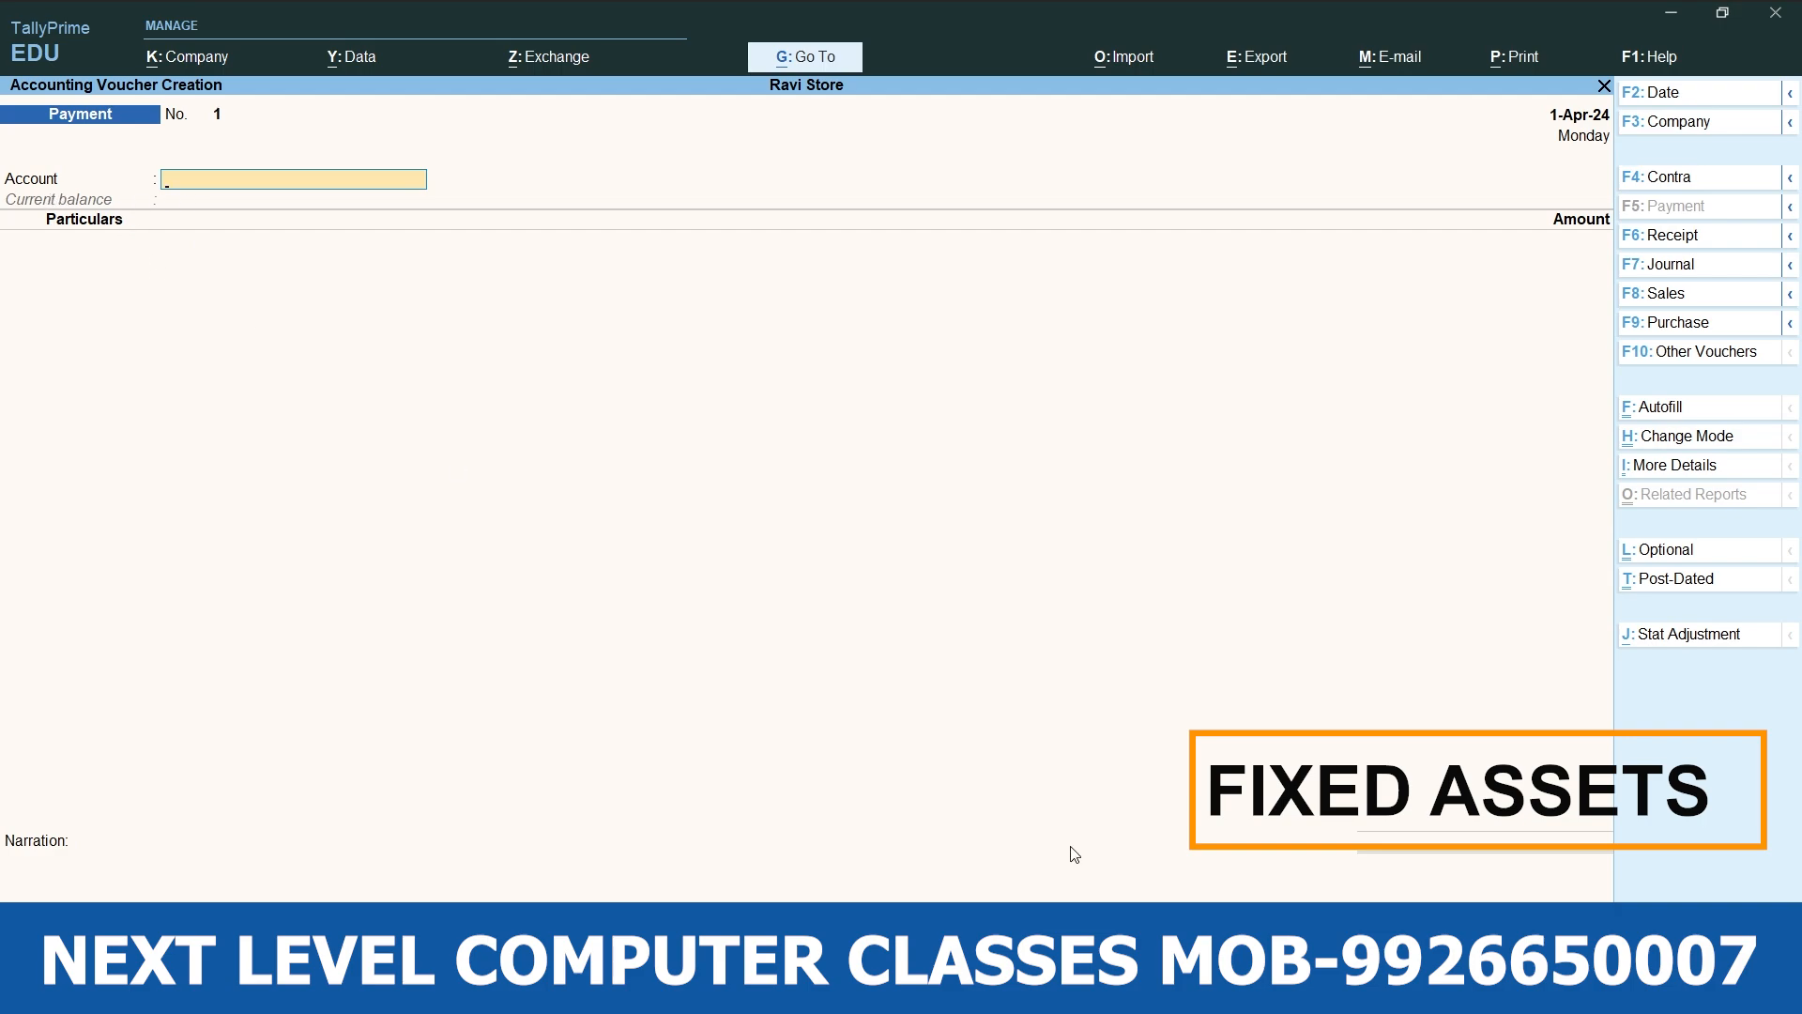
click(1294, 995)
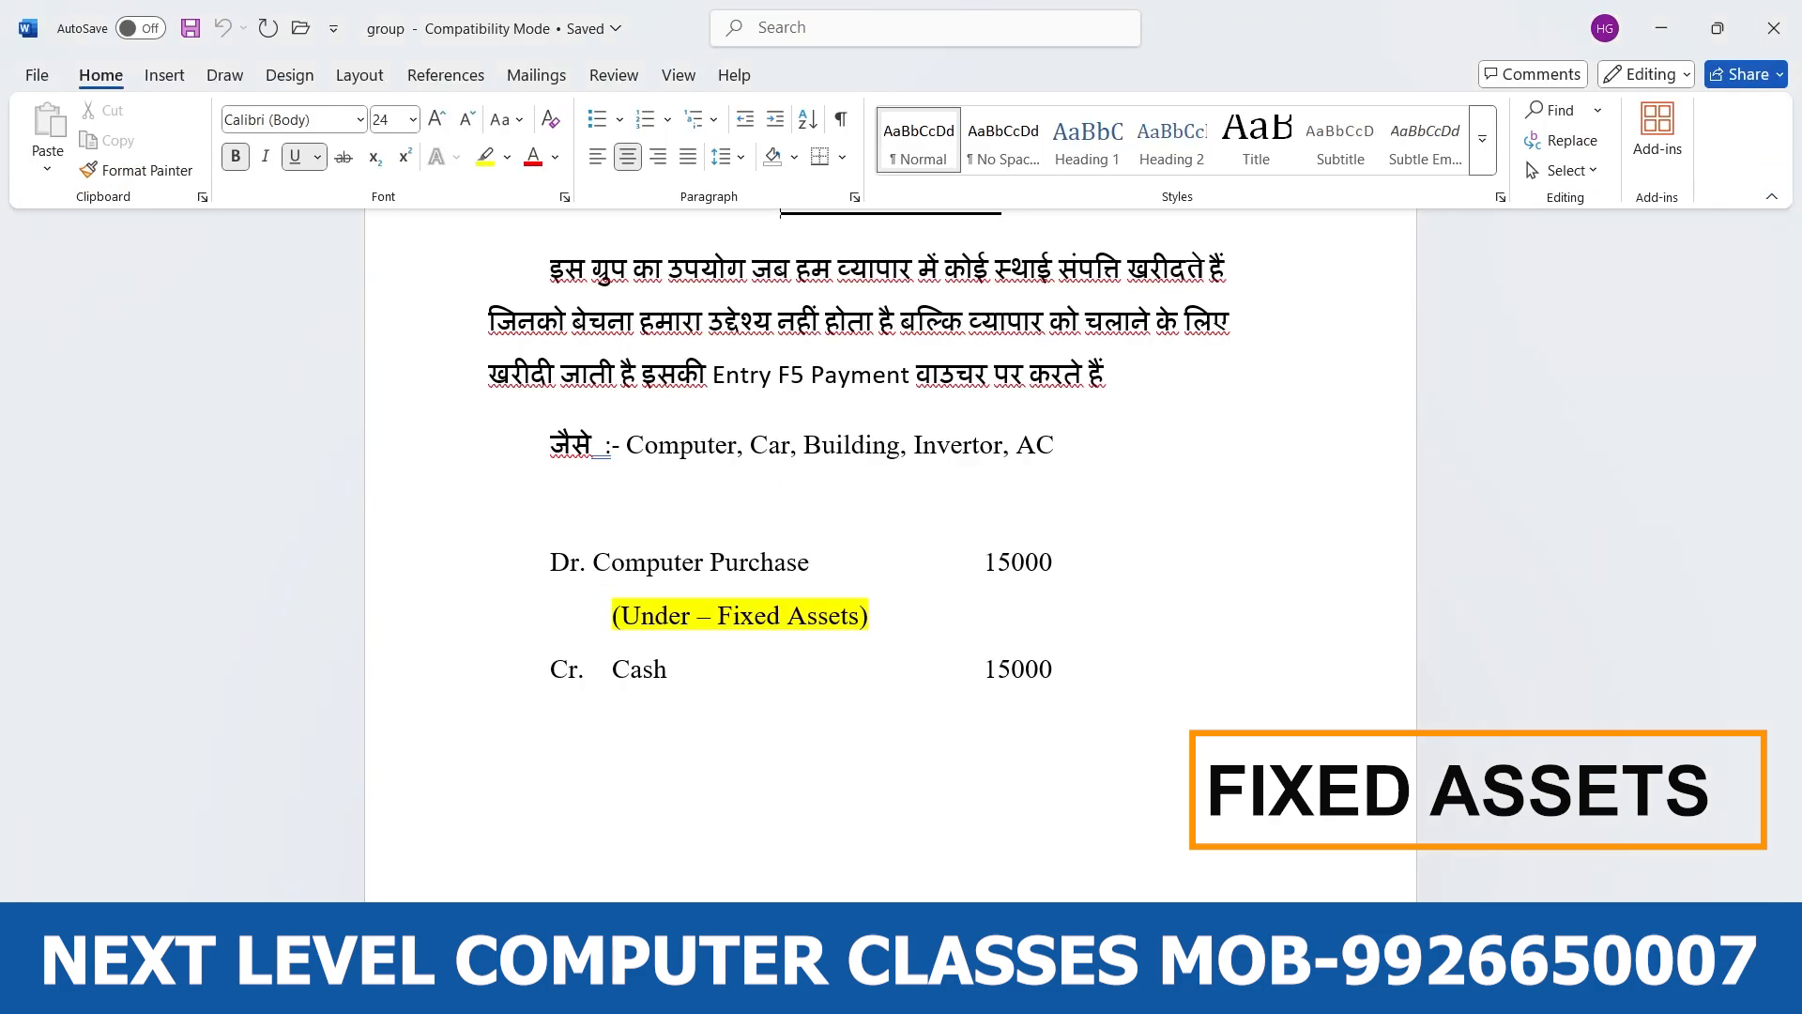
Switch back to TallyPrime and set the payment voucher to Double Entry mode.
click(1293, 995)
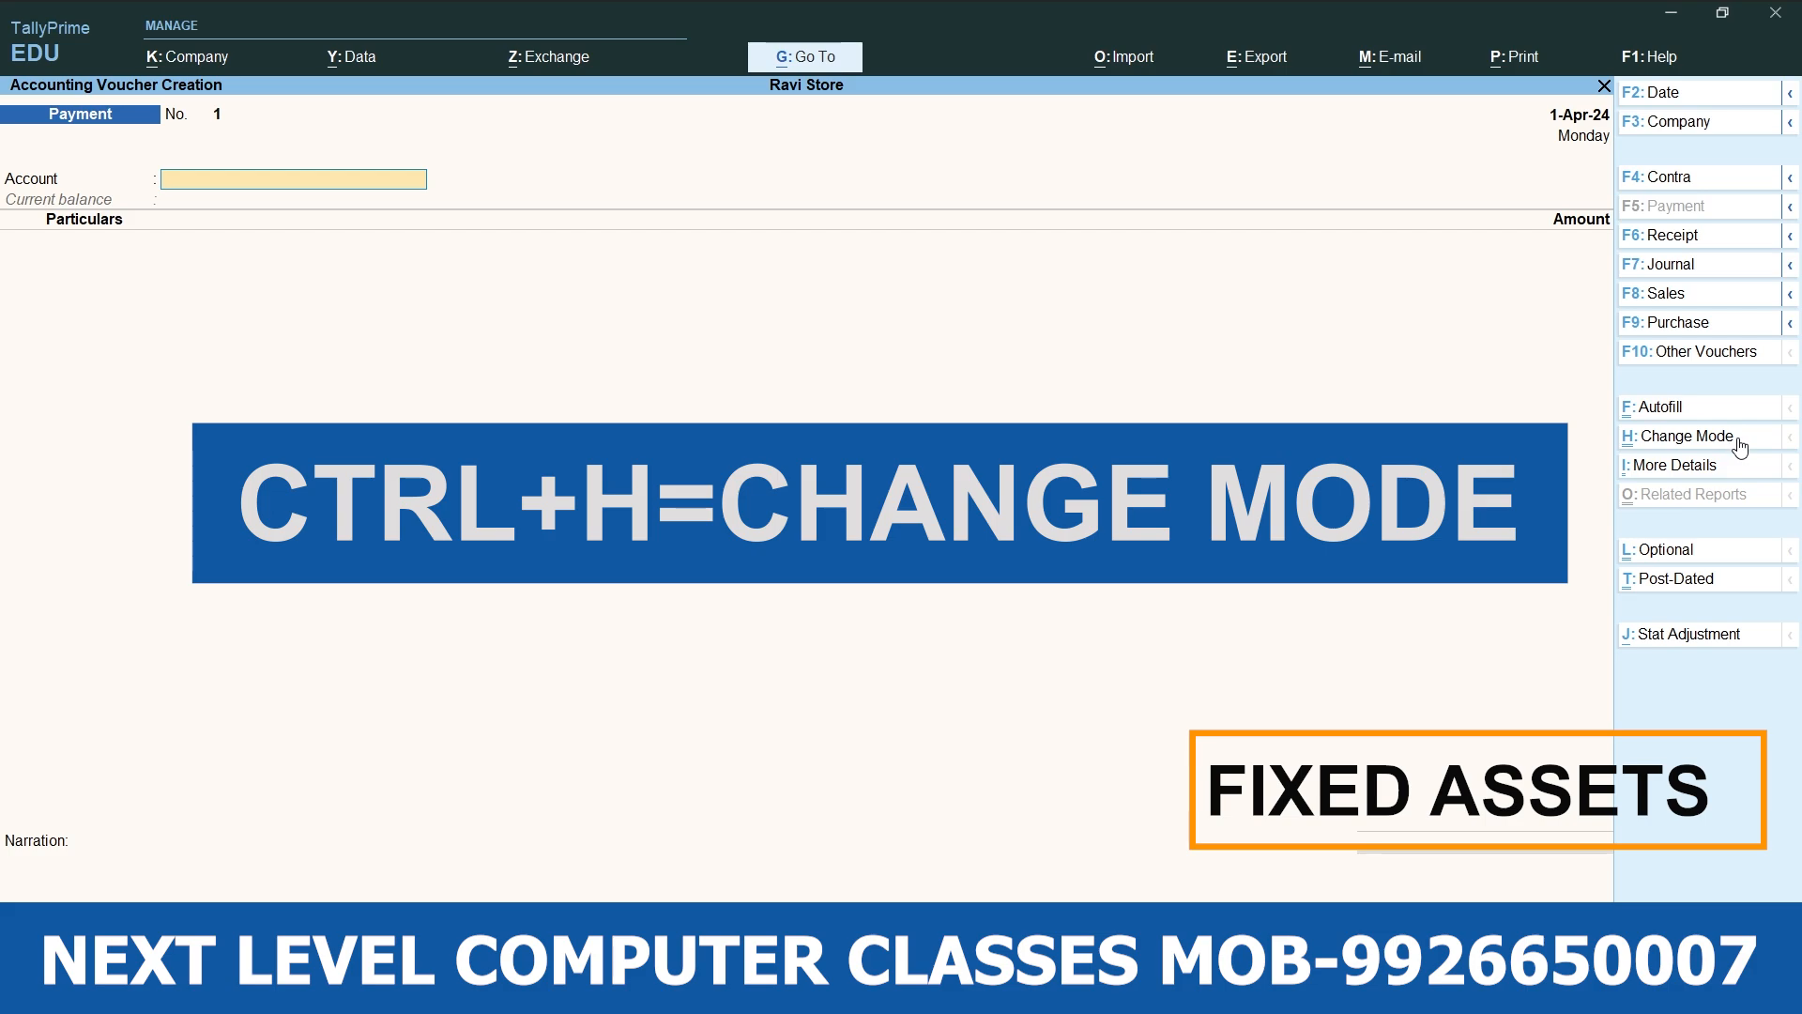
key(ctrl+h)
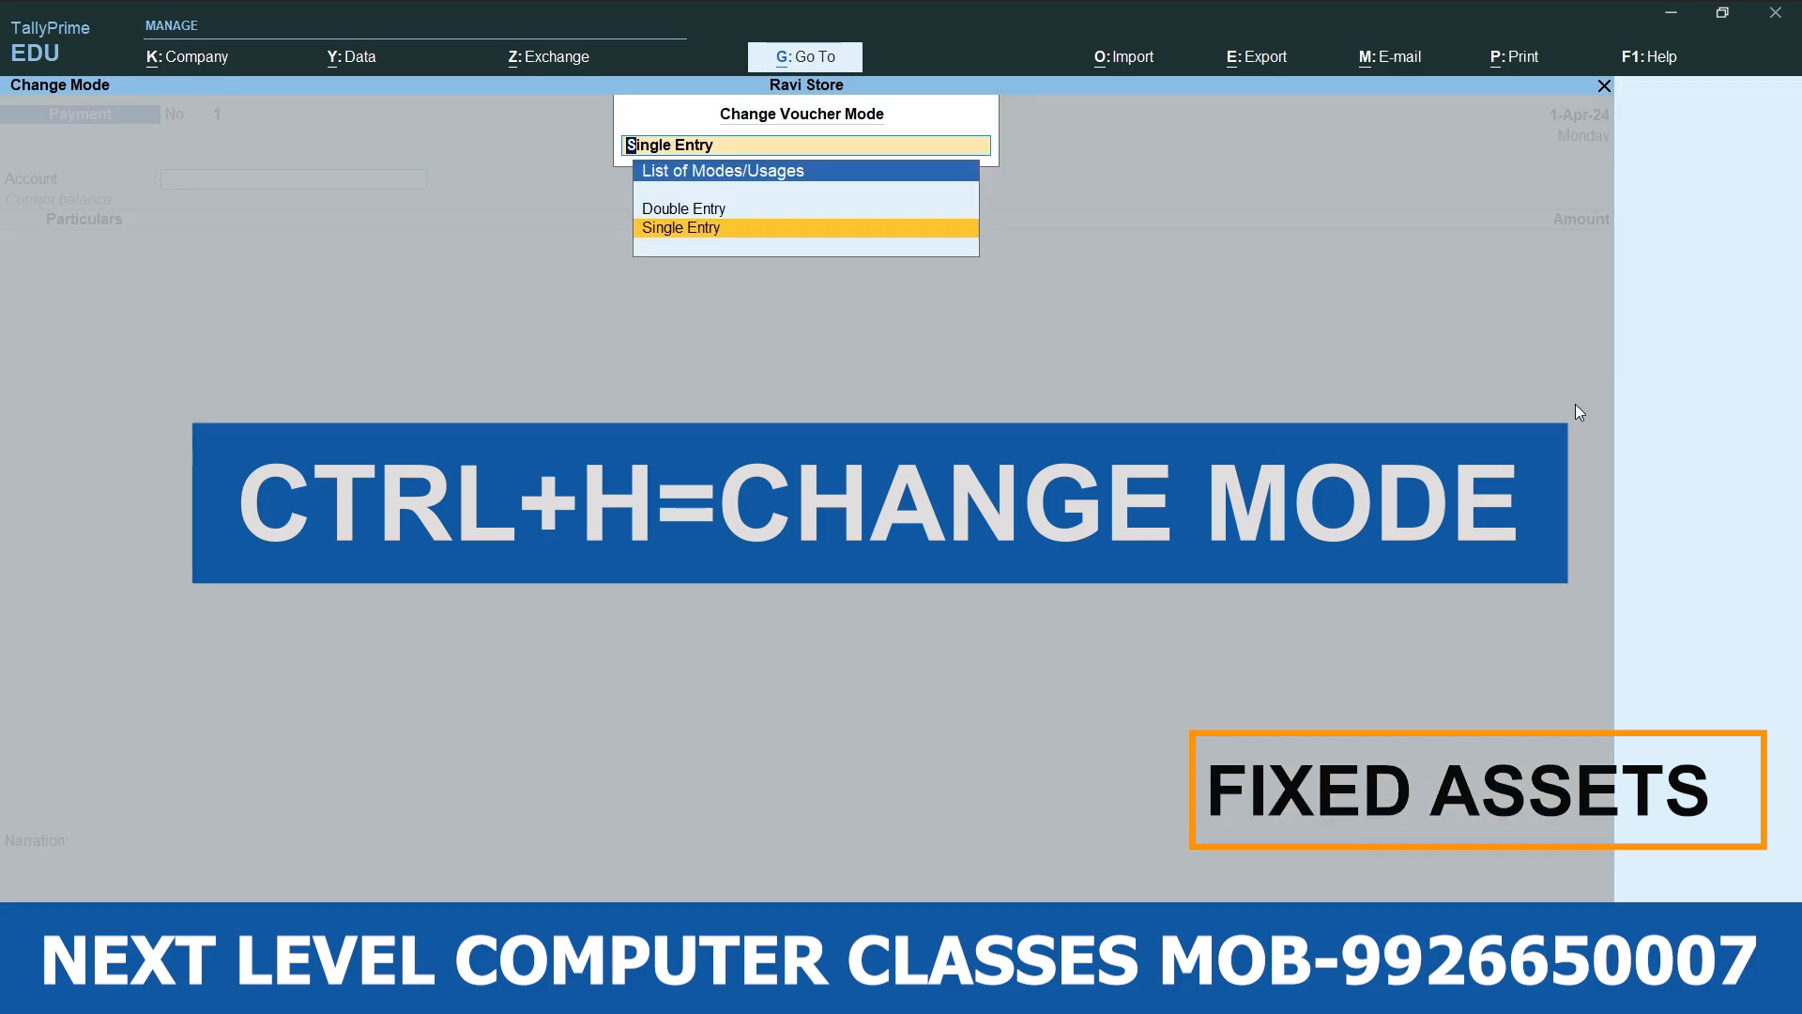
click(718, 212)
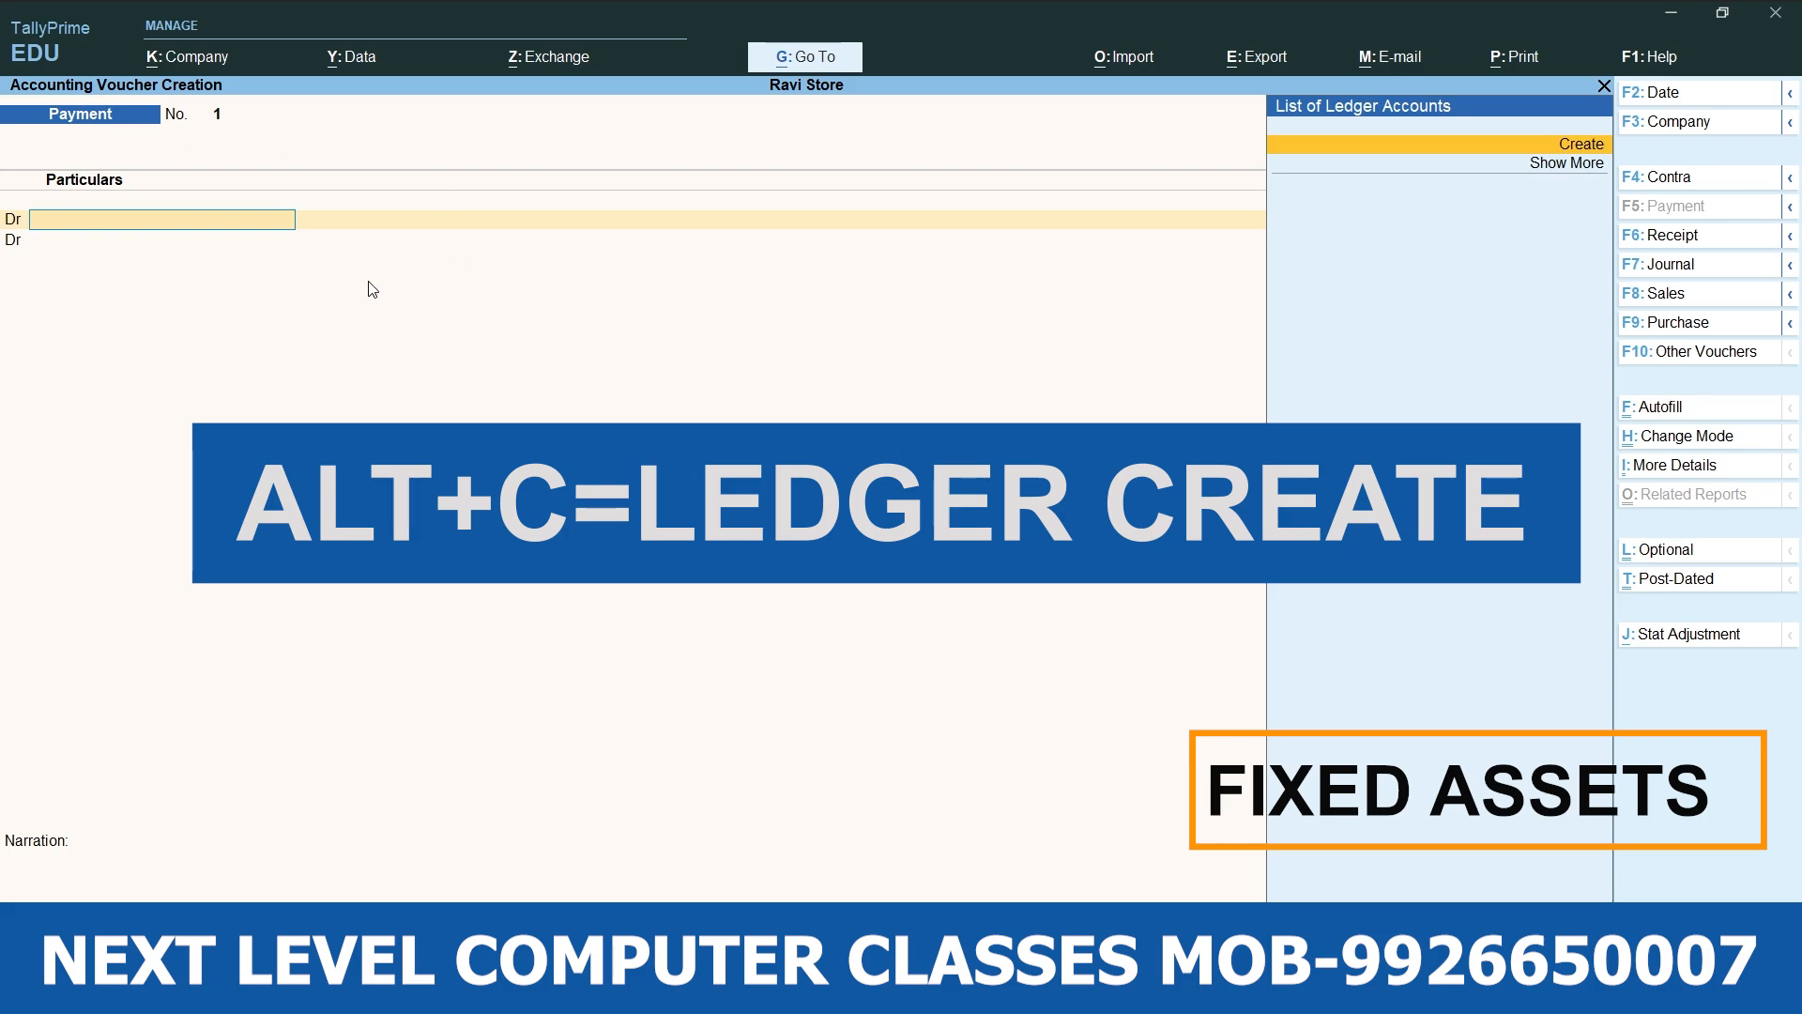
Create a ledger named Computer Purchase under the Fixed Assets group from the voucher's debit line.
key(alt)
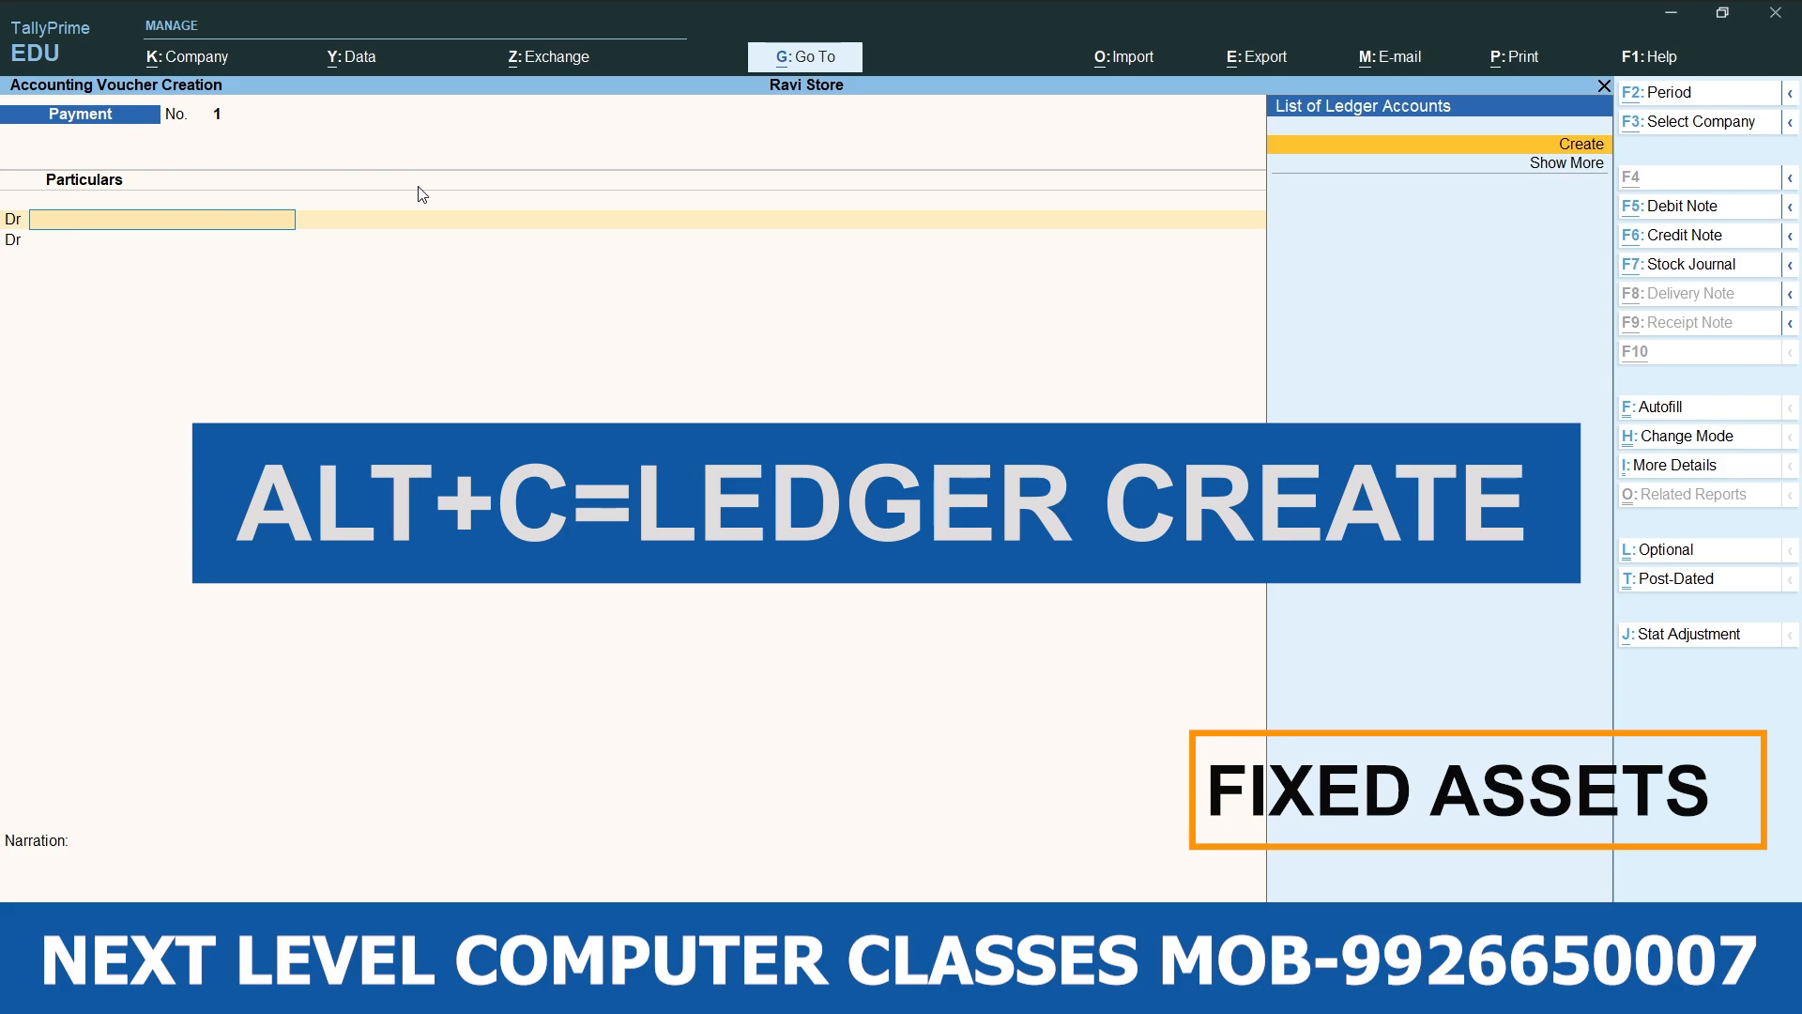
key(alt+c)
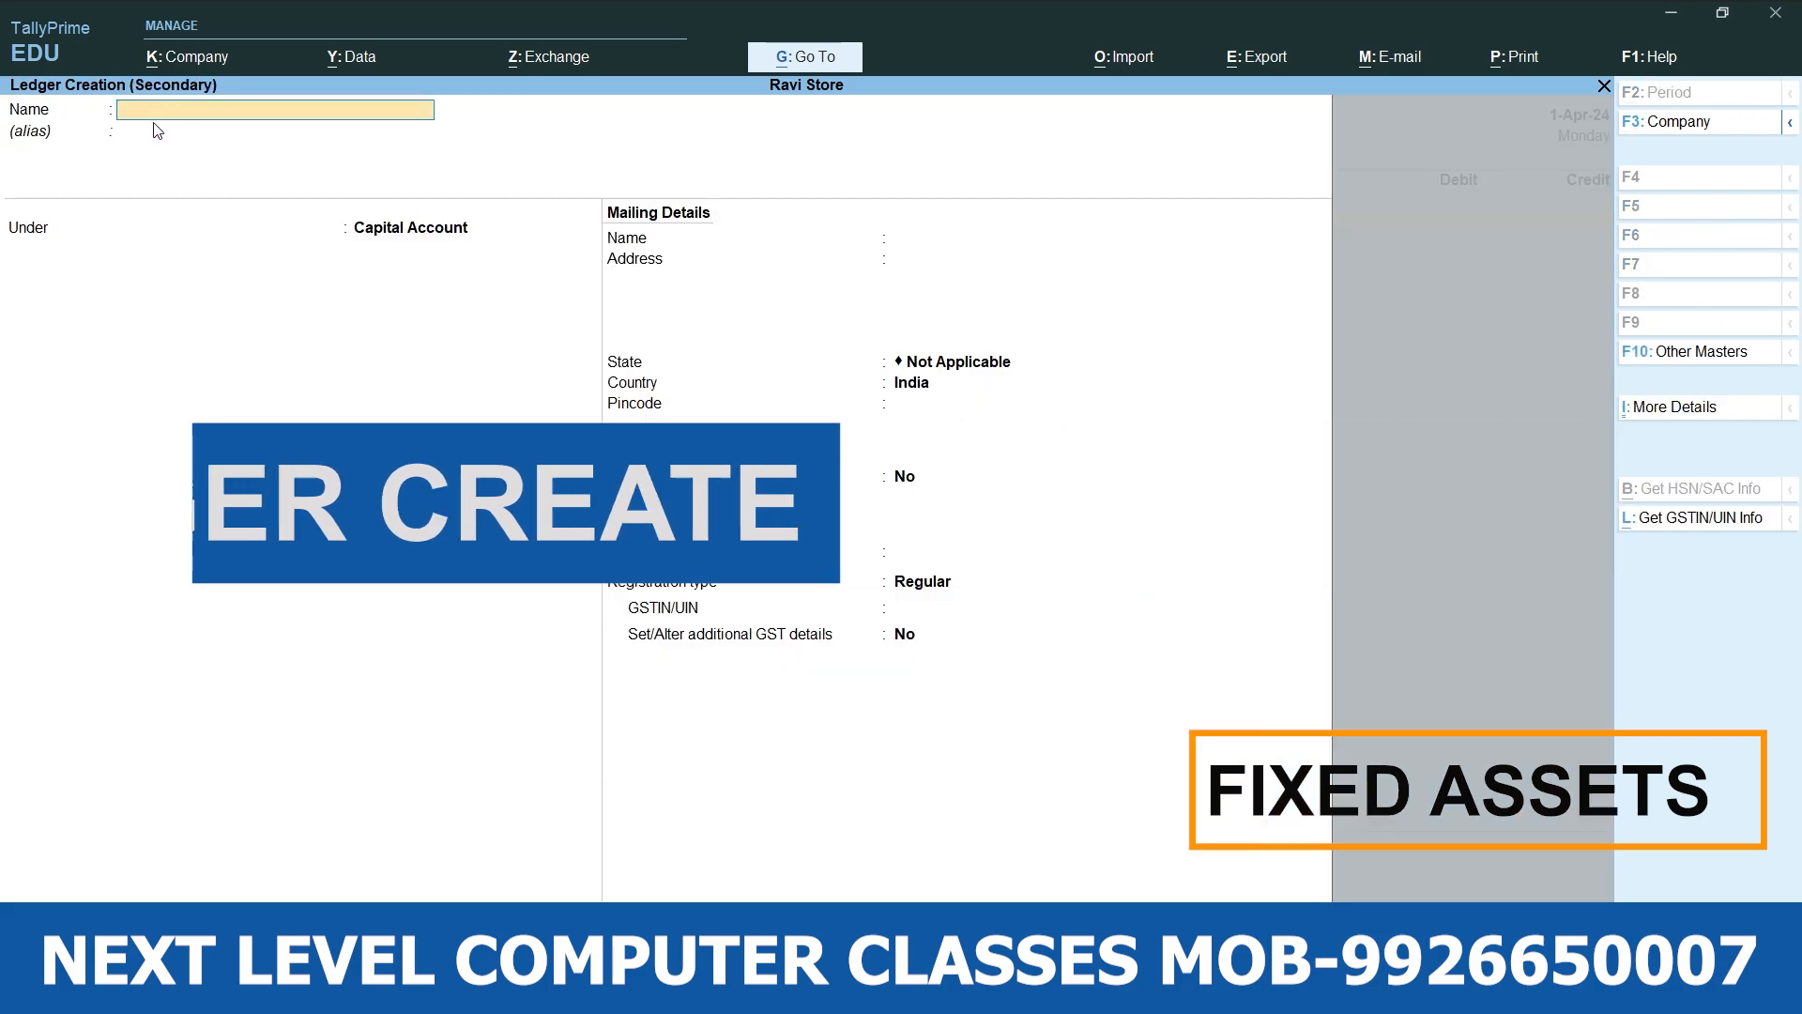
text(Compu)
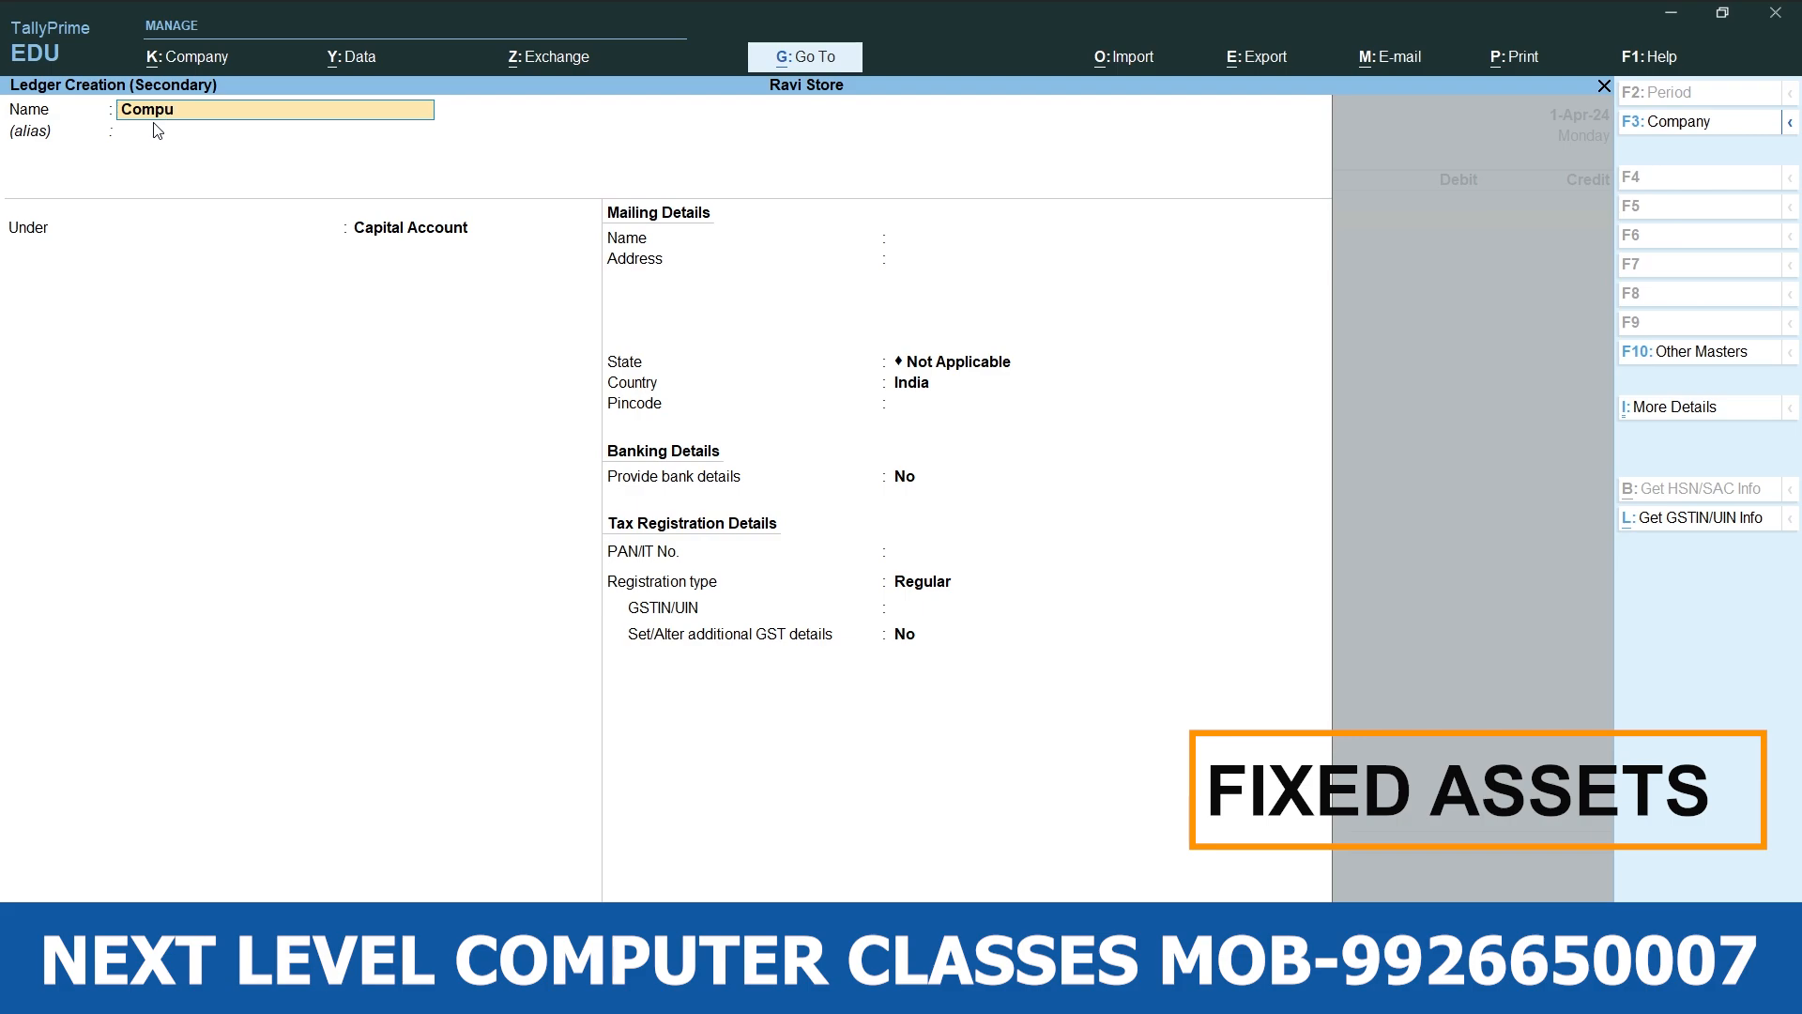
text(ter Purchase)
key(Return)
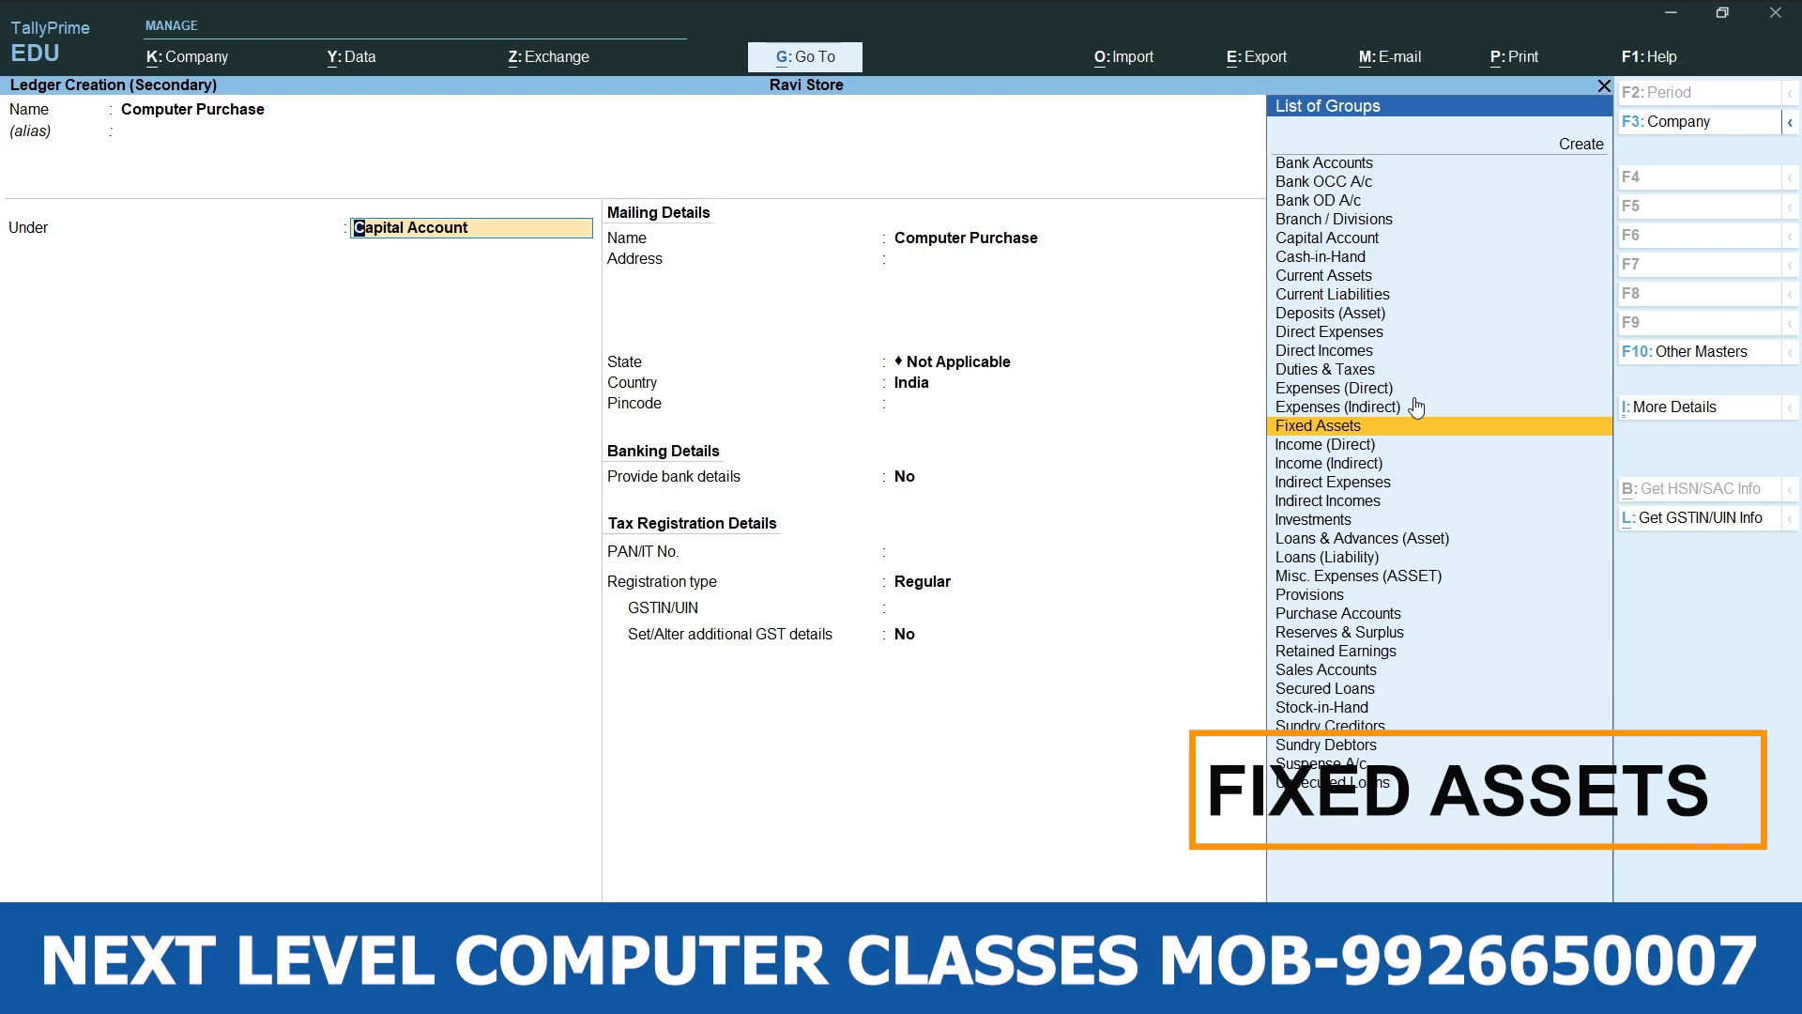
key(Return)
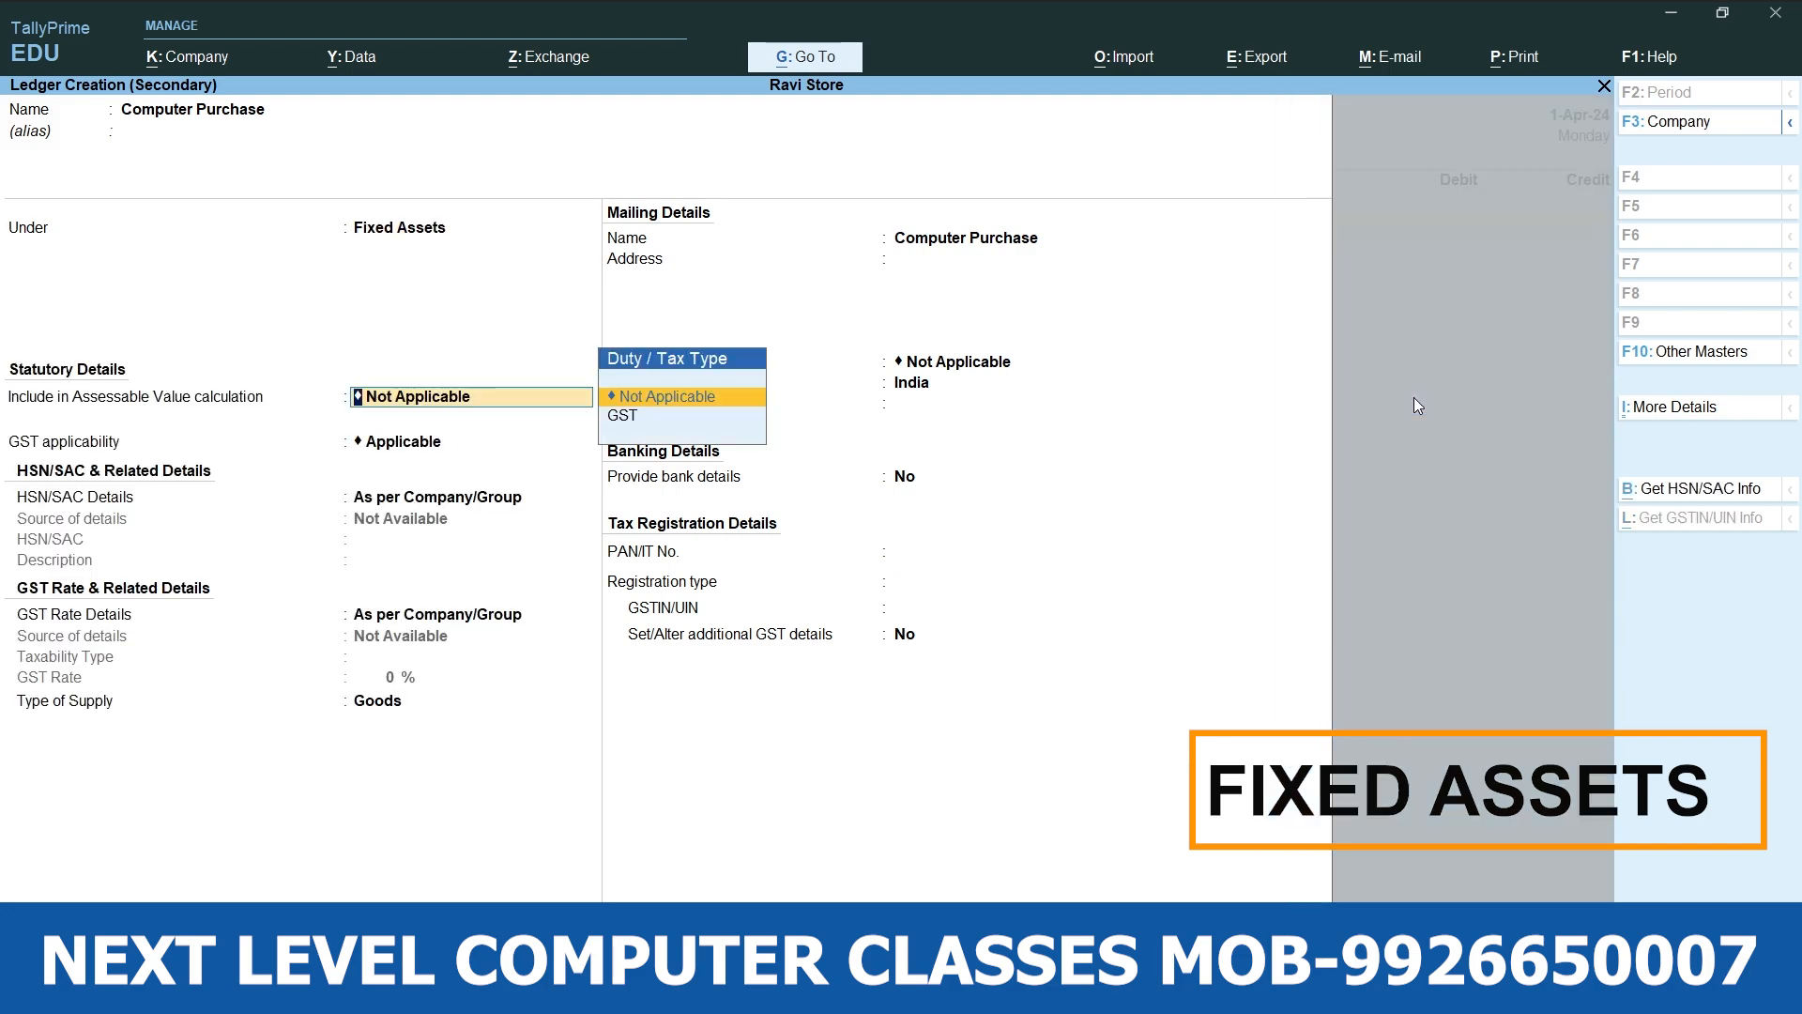
Keep the default statutory, mailing and banking details for the Computer Purchase ledger and save it.
key(Return)
key(Return)
key(Return)
key(Return)
key(Return)
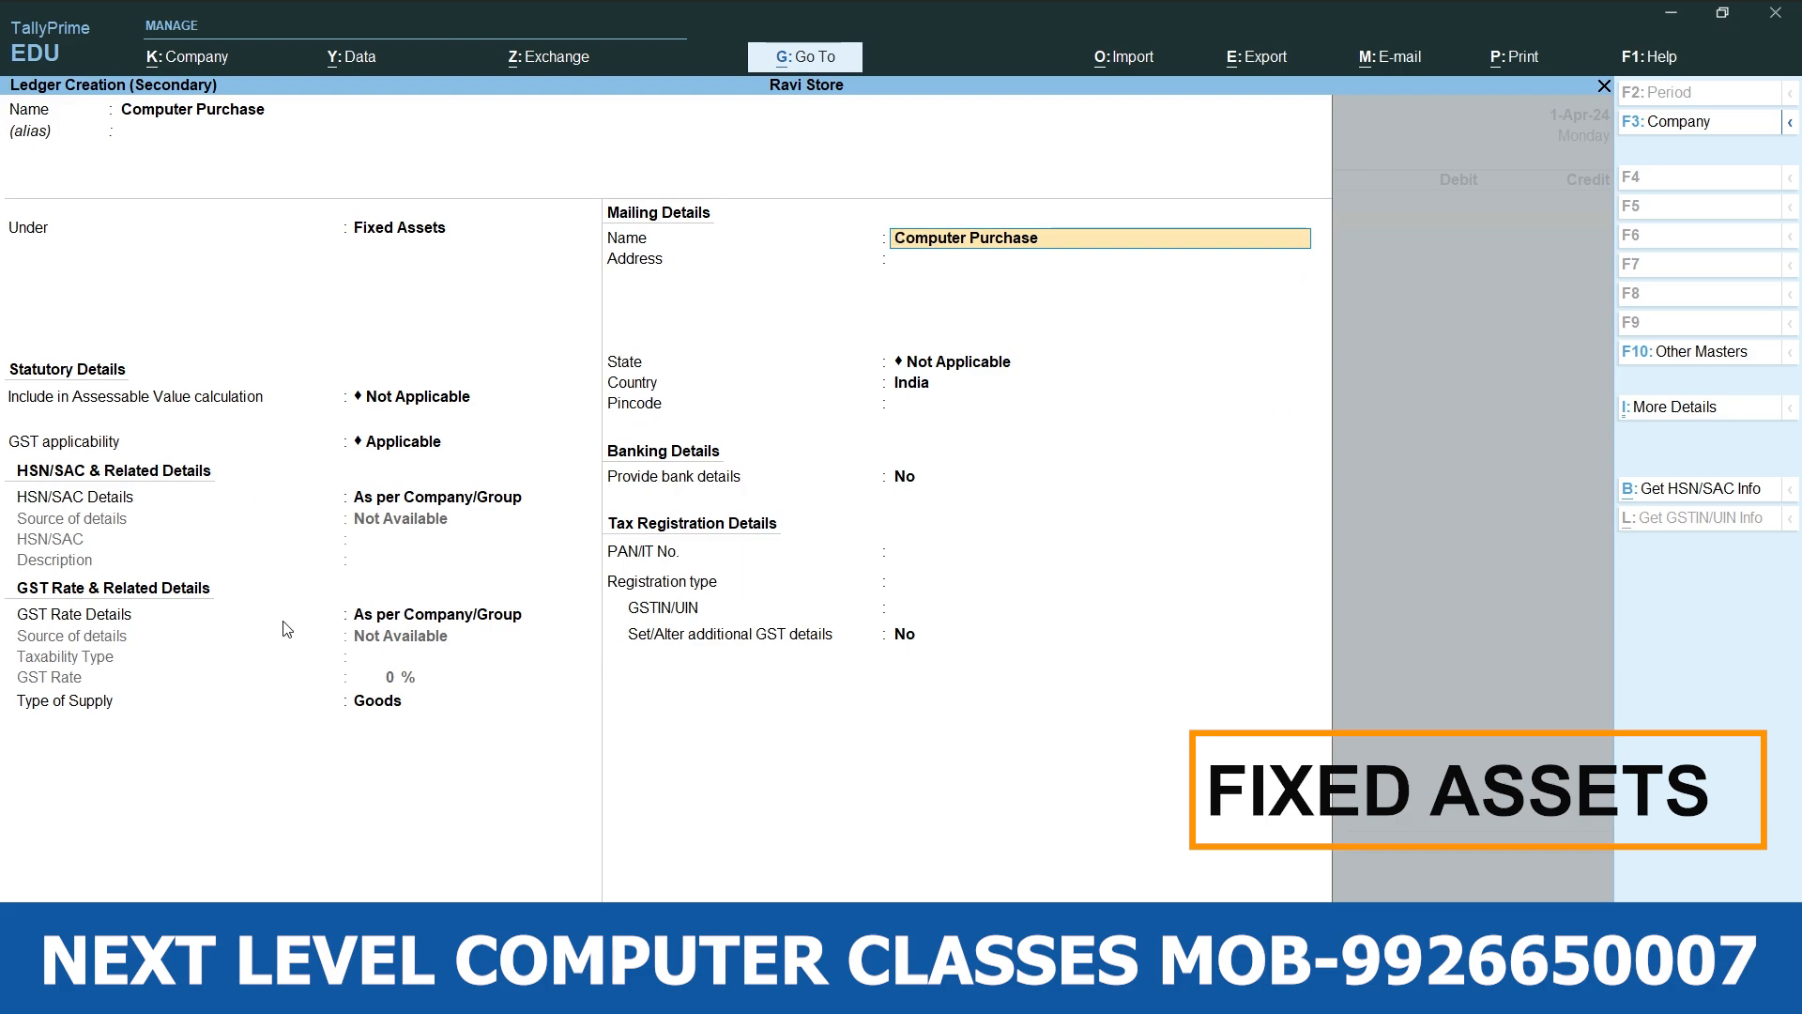
key(Return)
key(Return)
key(Return)
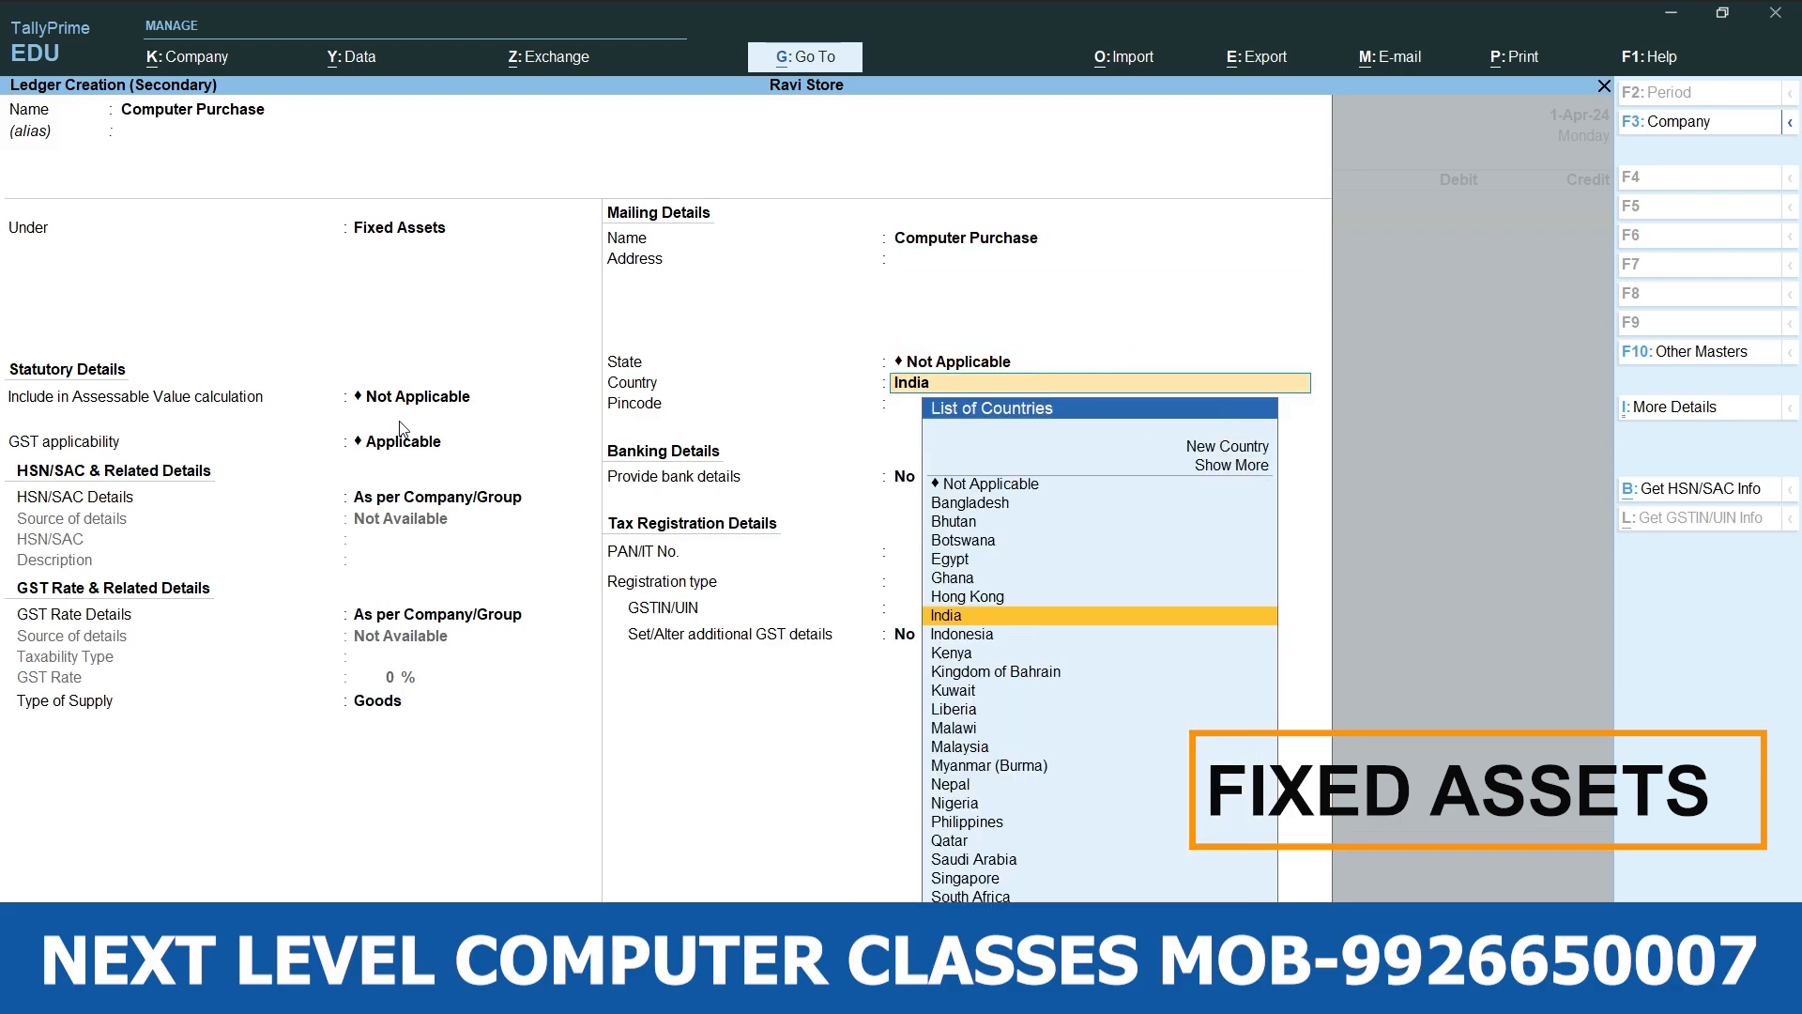
key(Return)
key(Return)
key(Return)
key(ctrl+a)
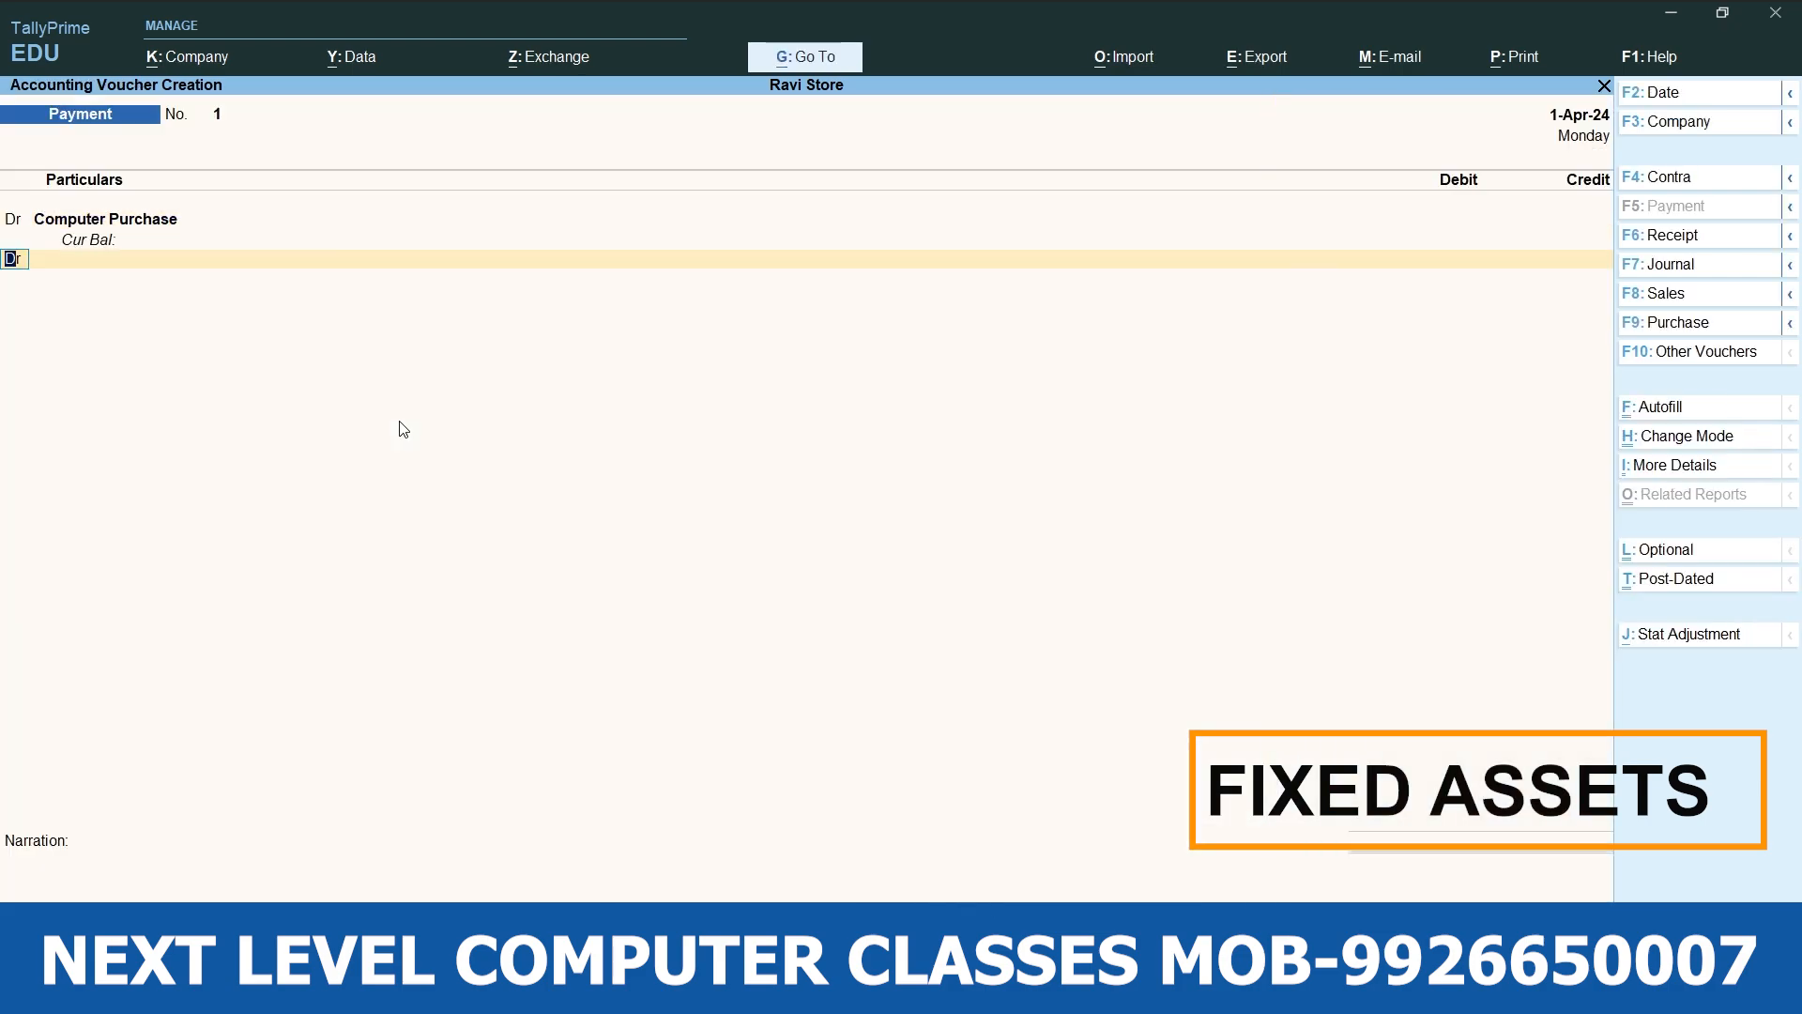
Enter a debit amount of 15,000 for Computer Purchase in the payment voucher.
key(BackSpace)
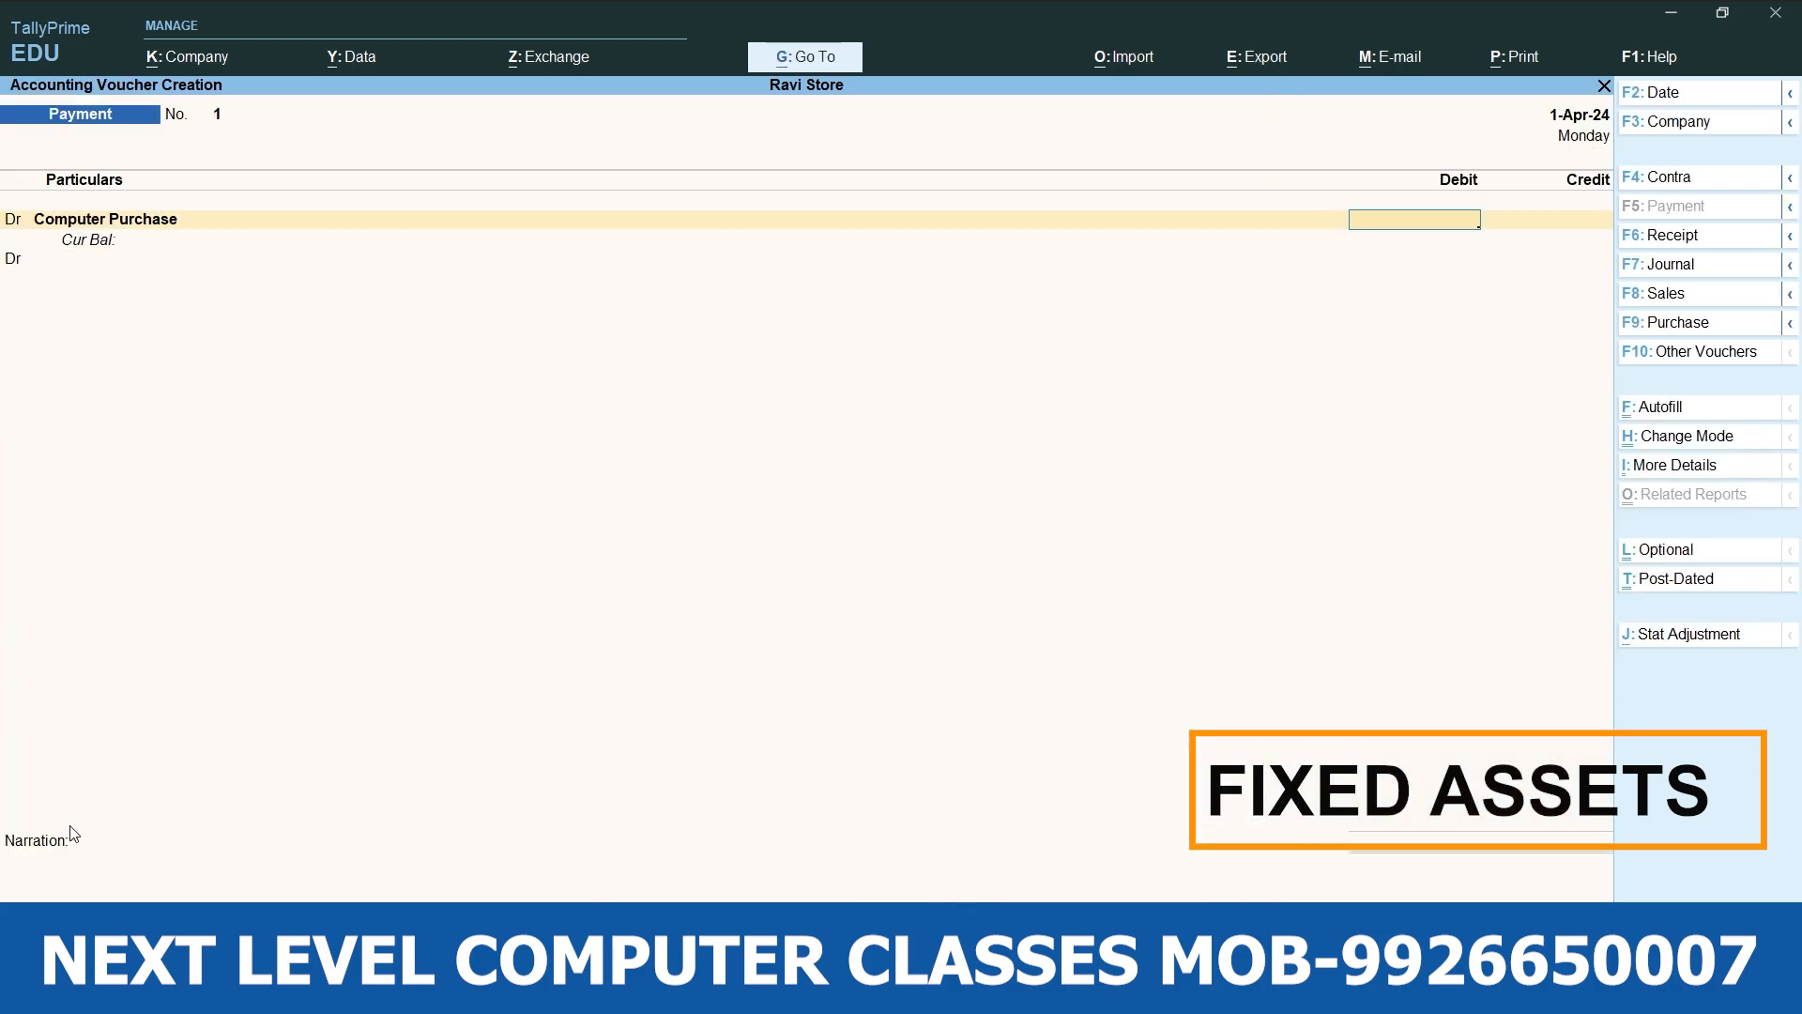
text(15,000)
key(Return)
Credit Cash with 15,000 in the voucher, keeping the default party details and state Not Applicable.
text(c)
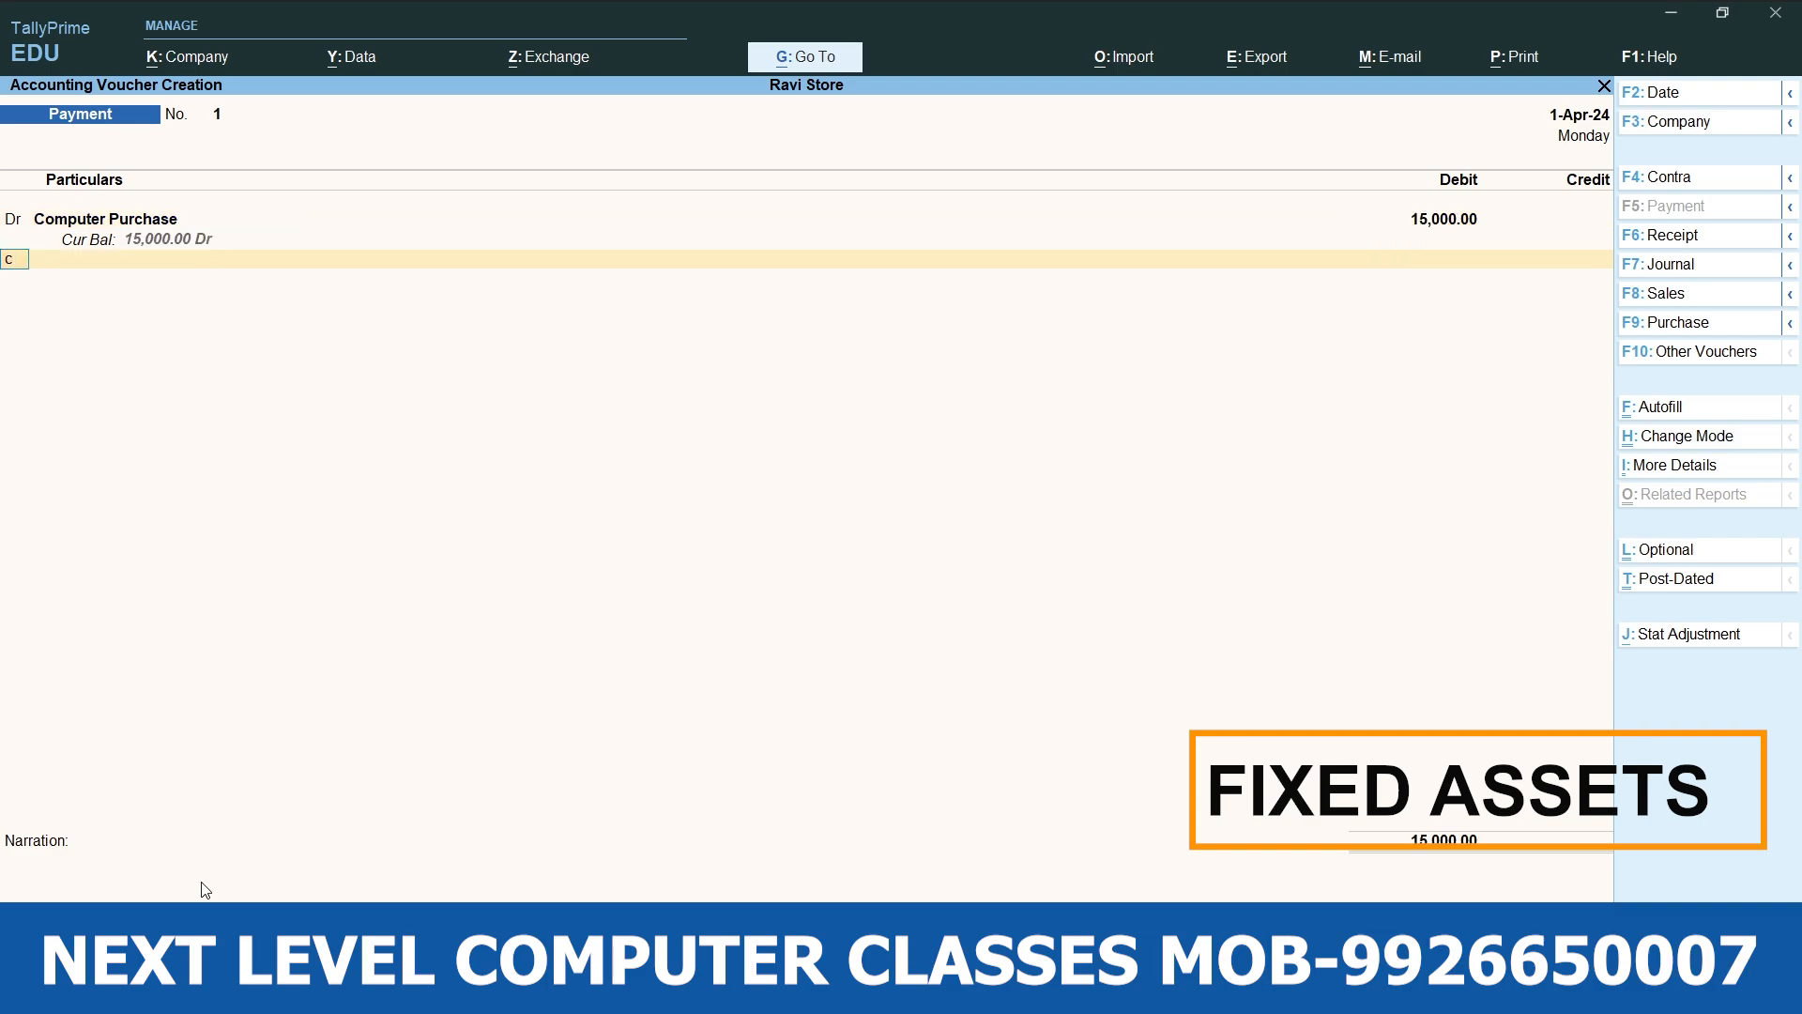
key(Return)
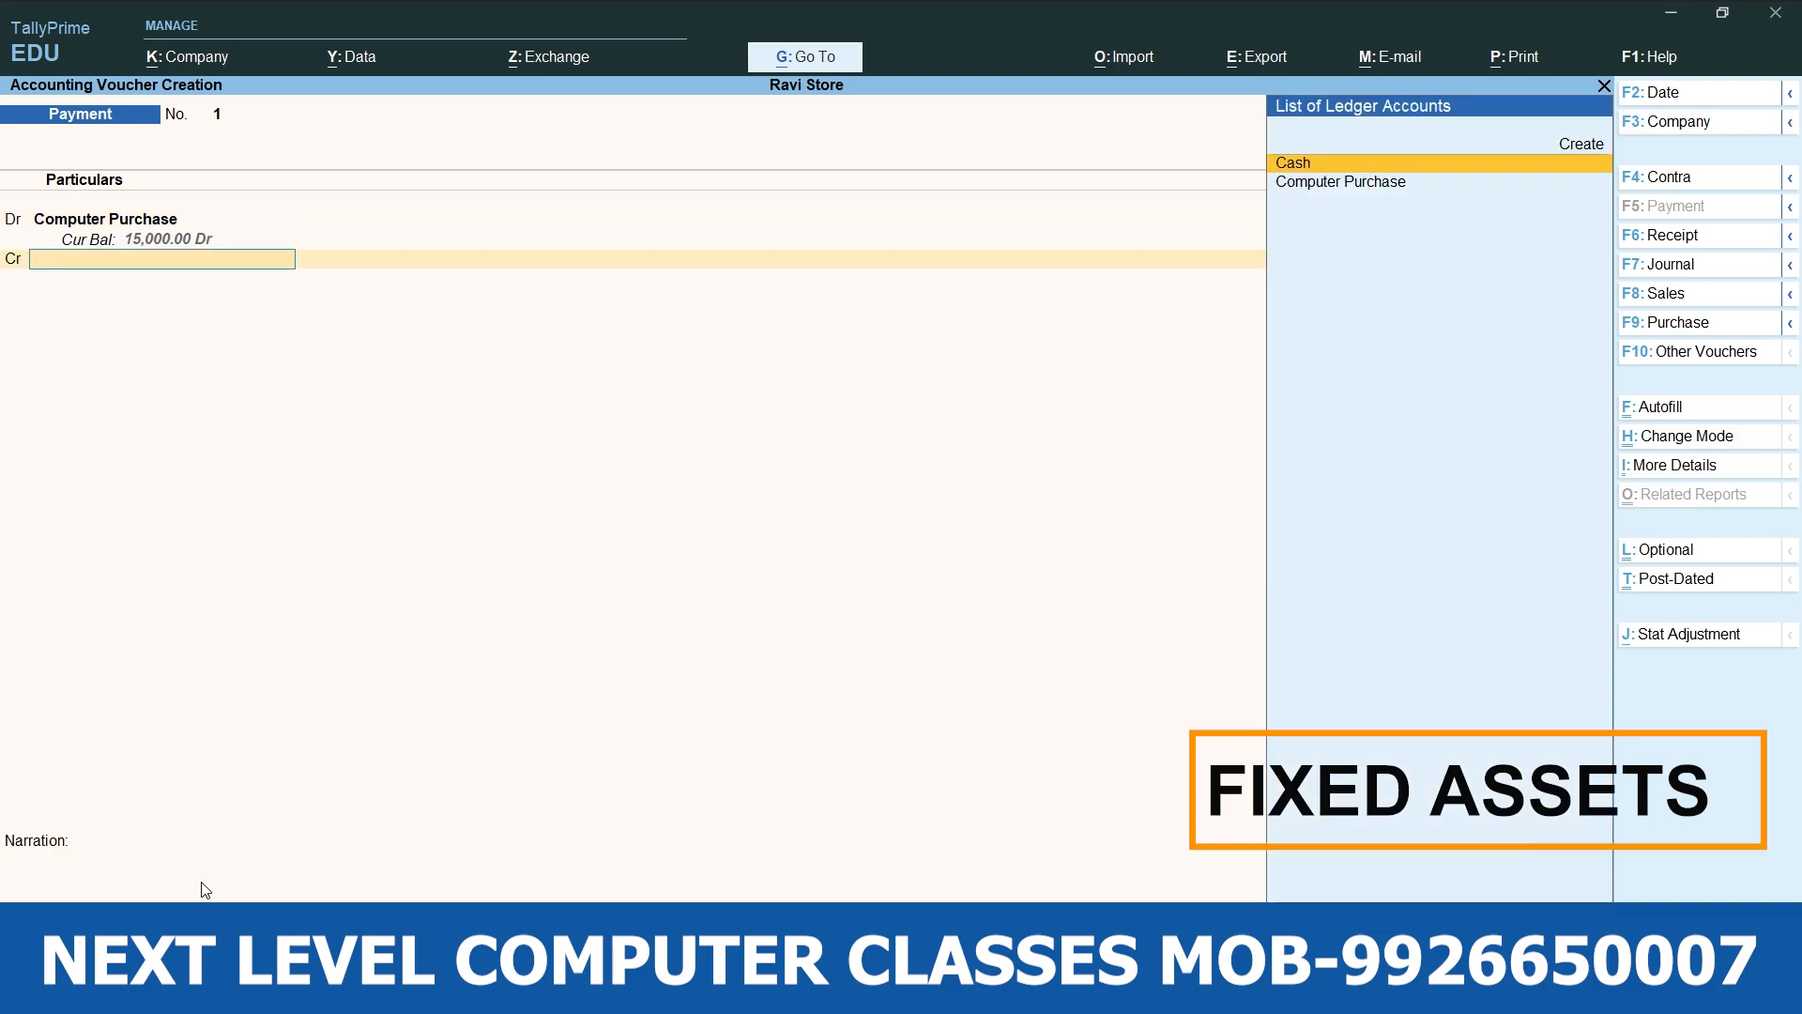
key(Return)
key(Return)
key(Return)
key(Return)
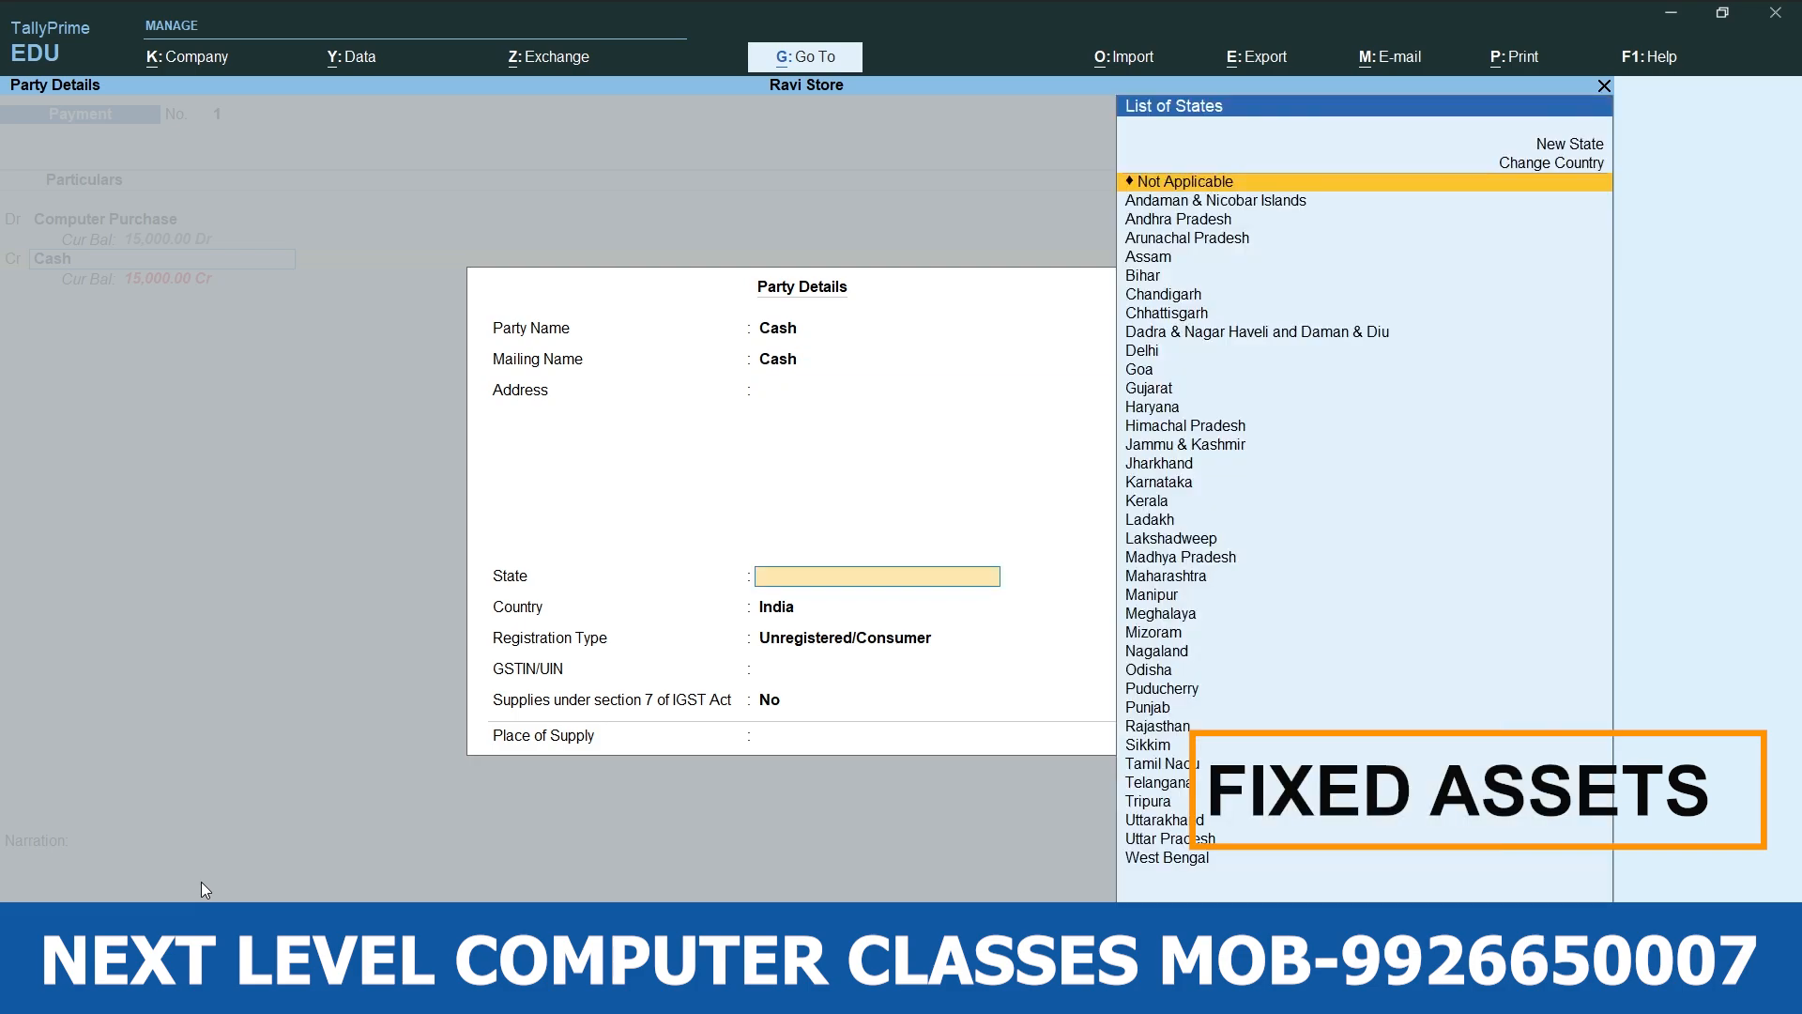
key(Return)
key(Return)
key(Return)
key(Return)
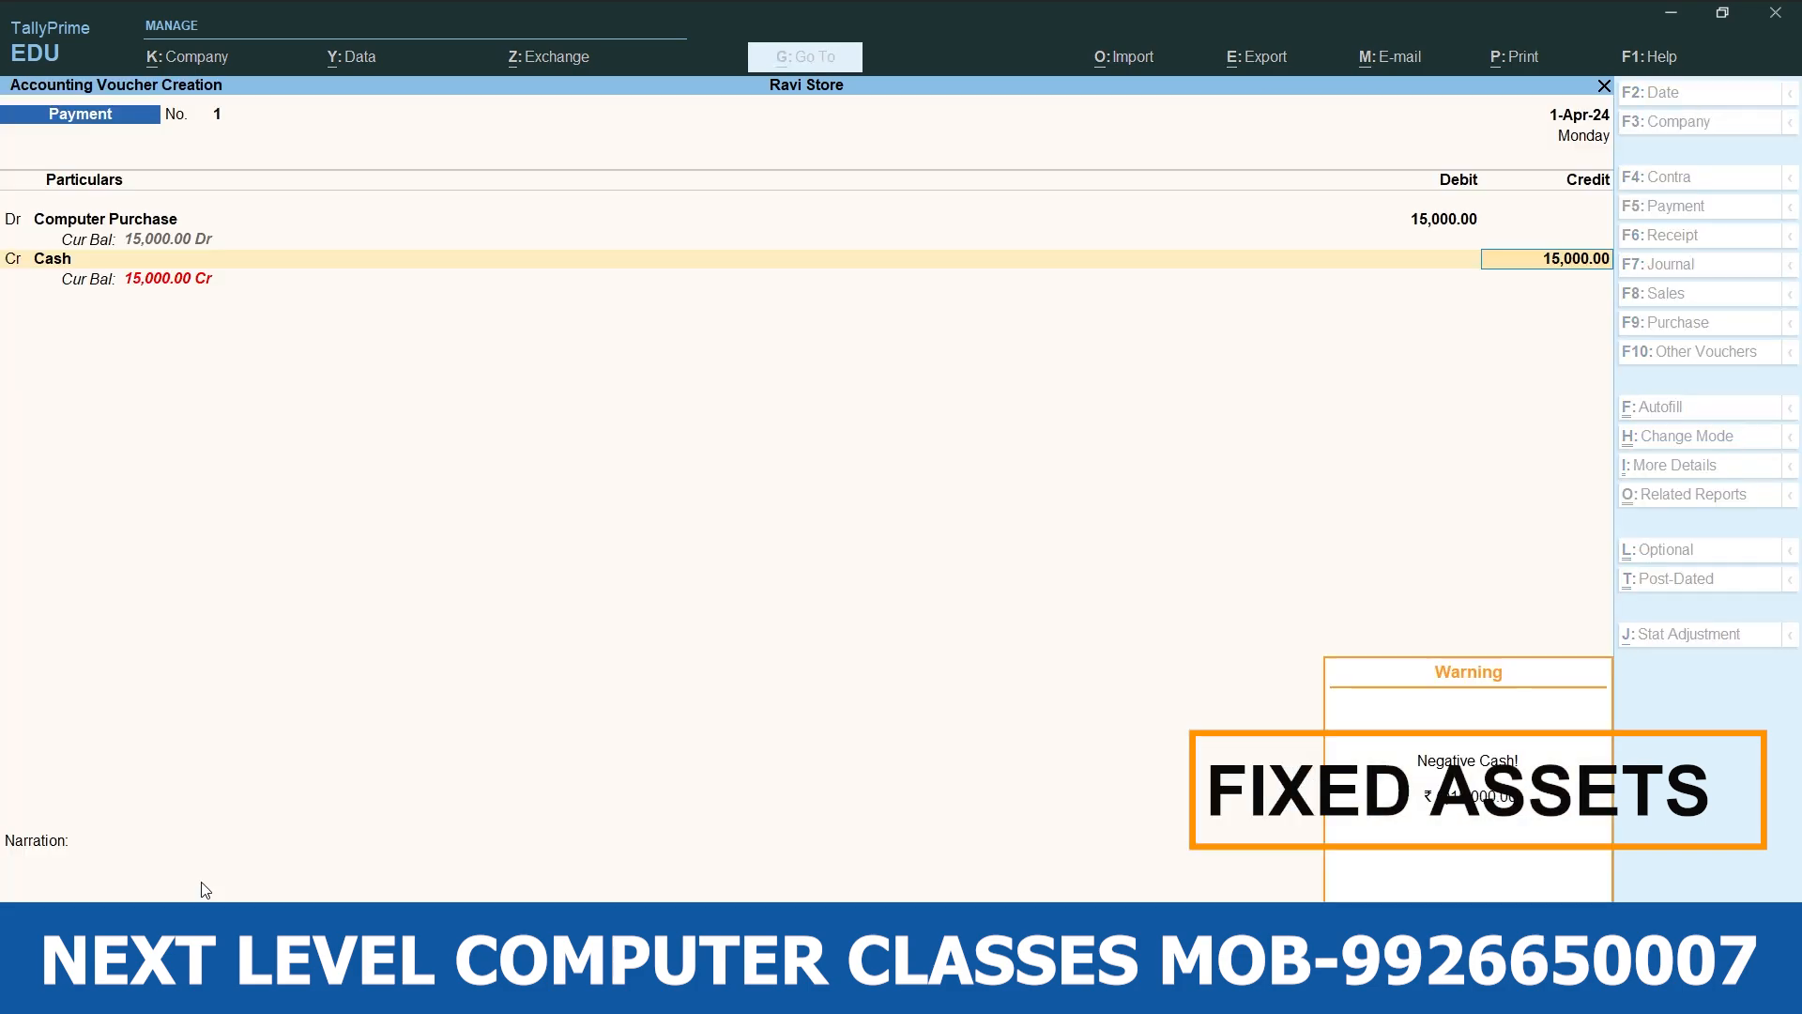
key(Return)
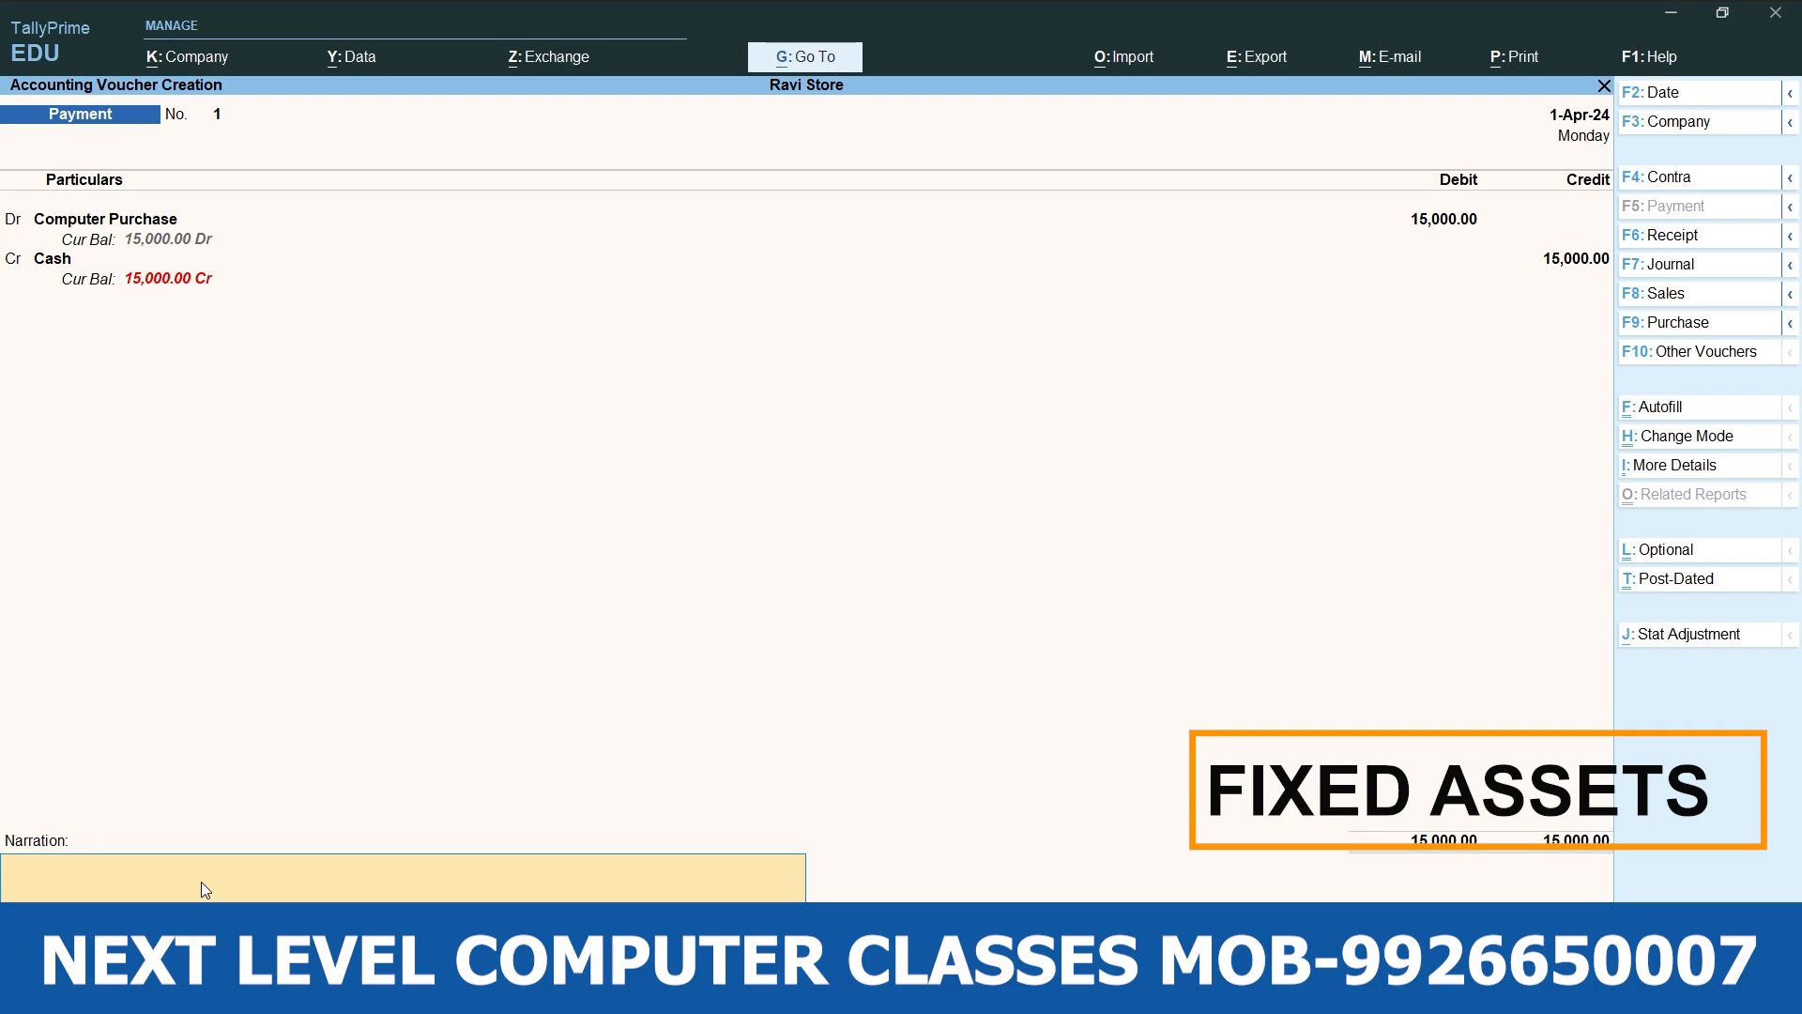
Add the narration "aman store bill no.12" to the computer purchase voucher and save it.
text(ra)
key(BackSpace)
key(BackSpace)
text(aman store bill no.12)
key(Return)
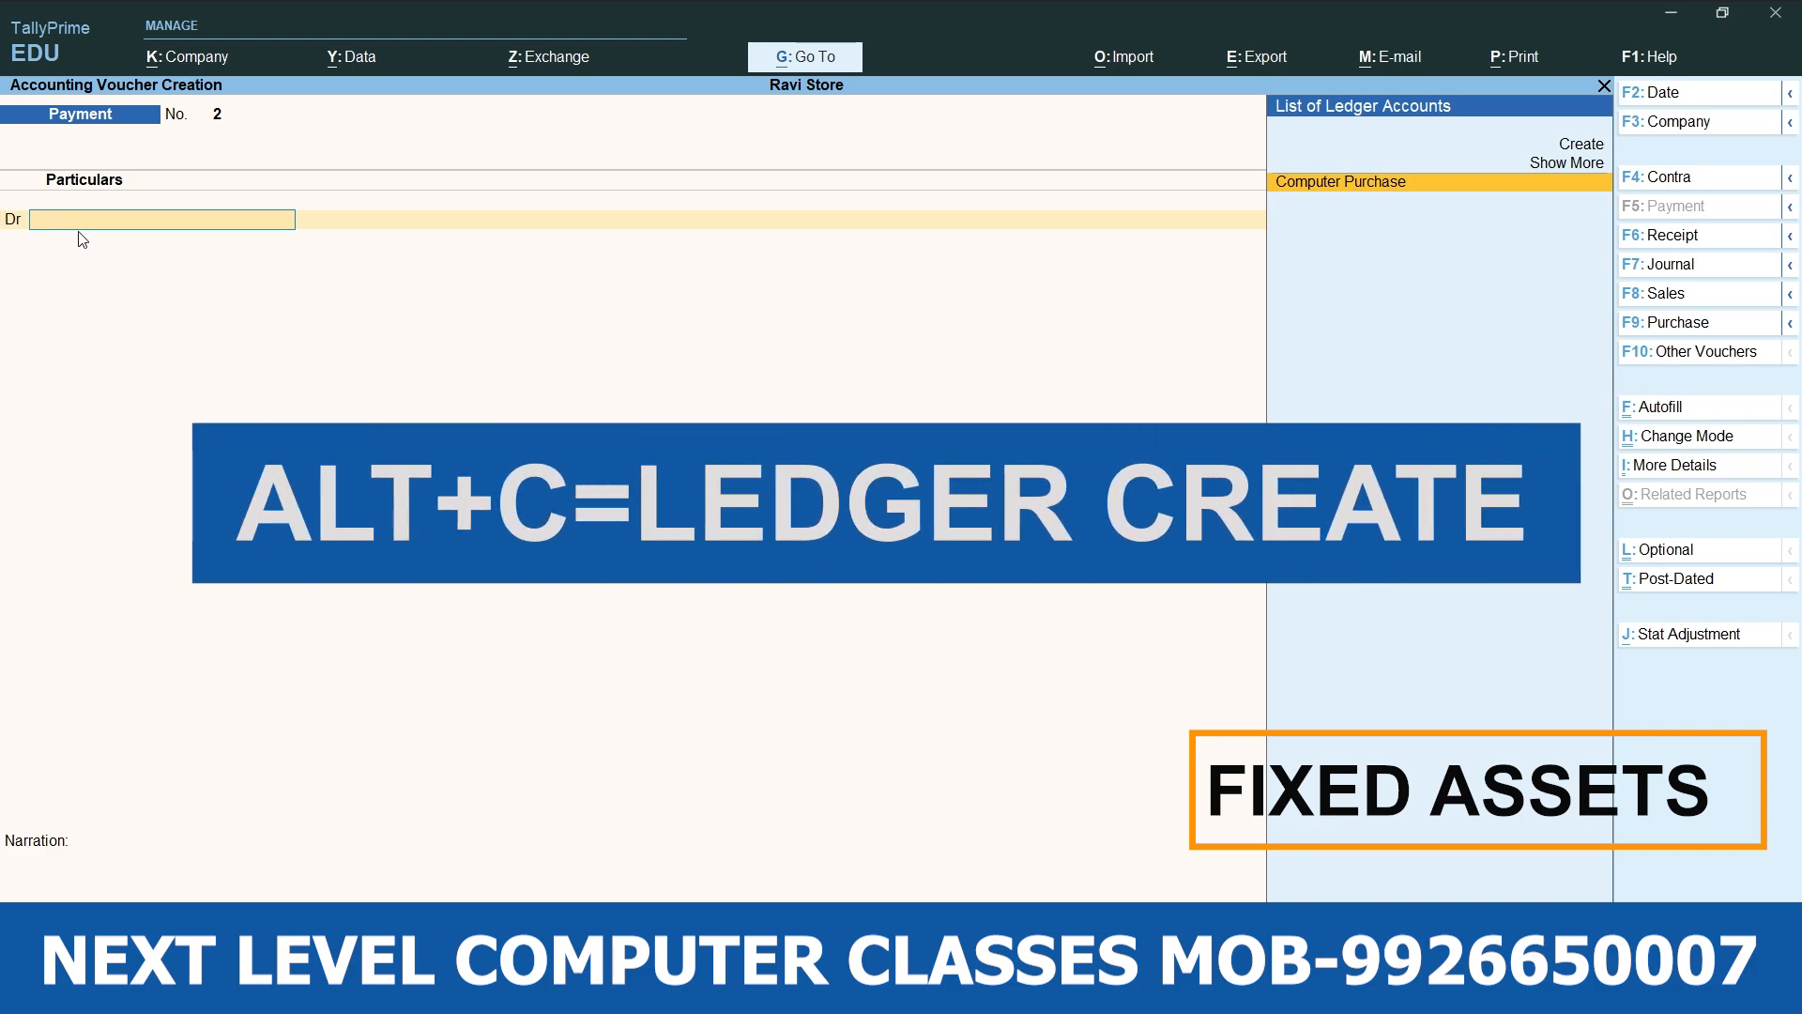
Create a ledger named Car Purchase under the Fixed Assets group from the new payment voucher's debit line.
key(alt+c)
text(C)
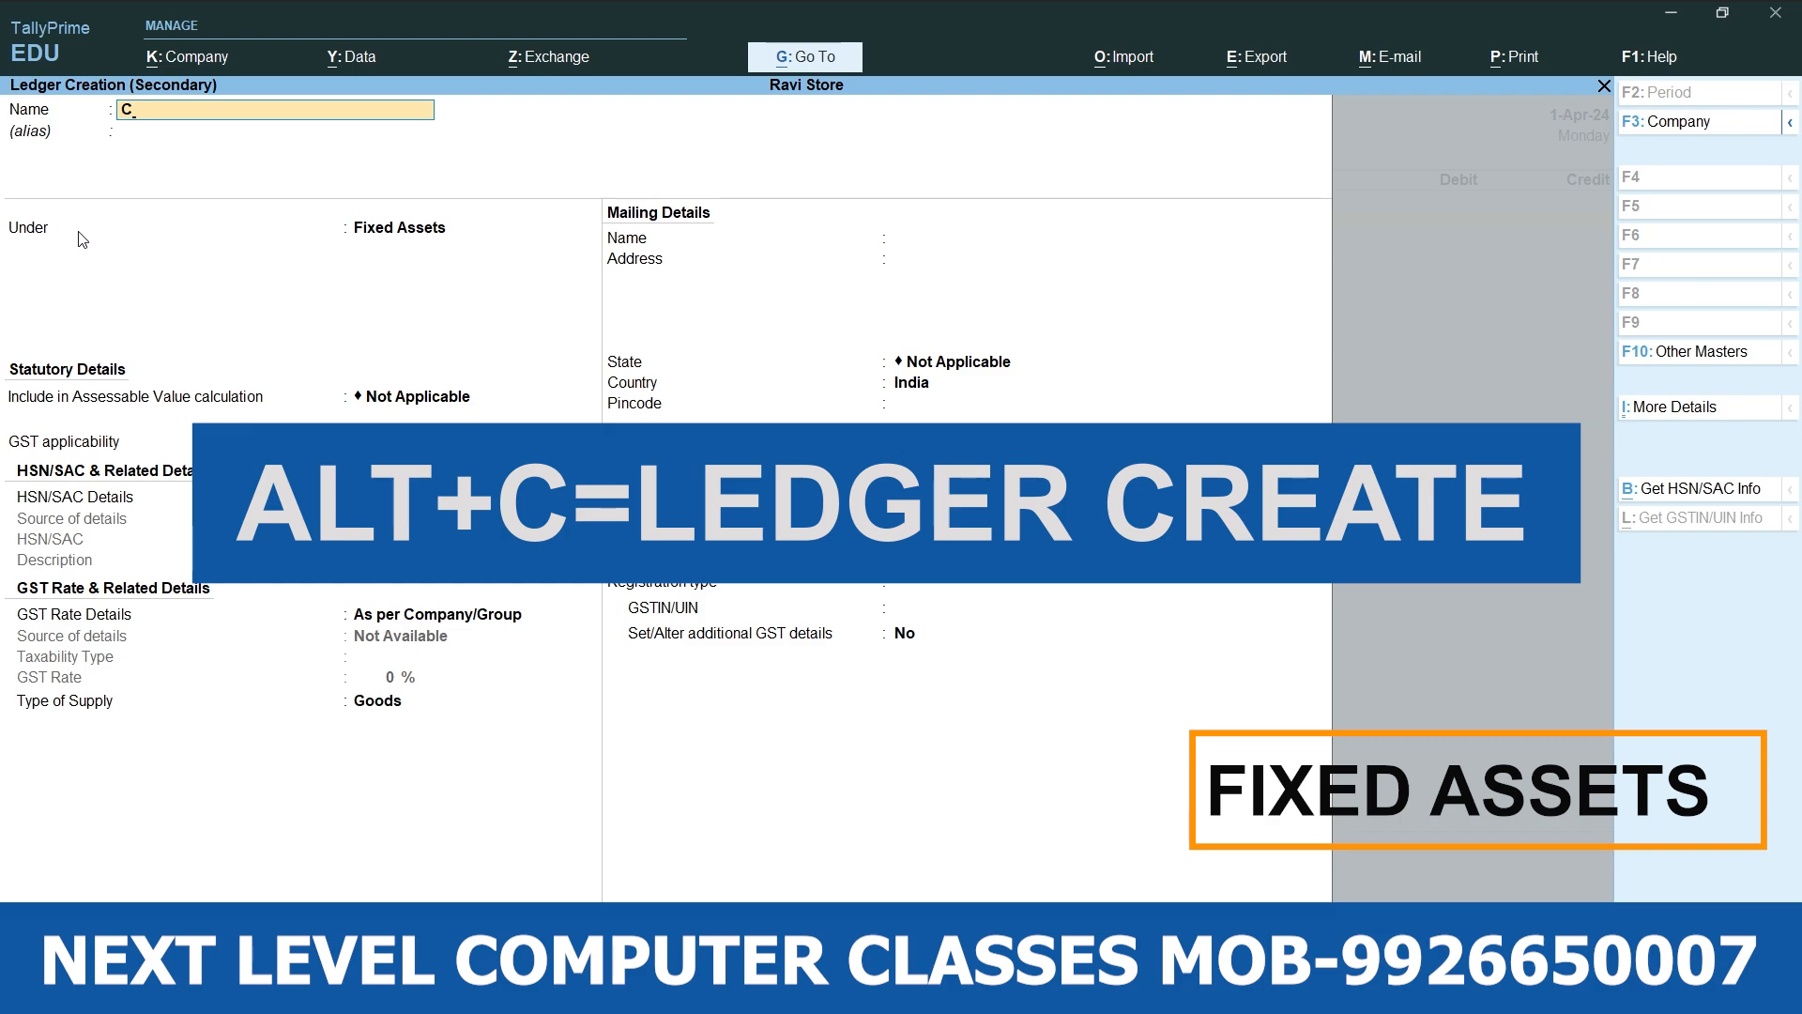
text(ar Pur)
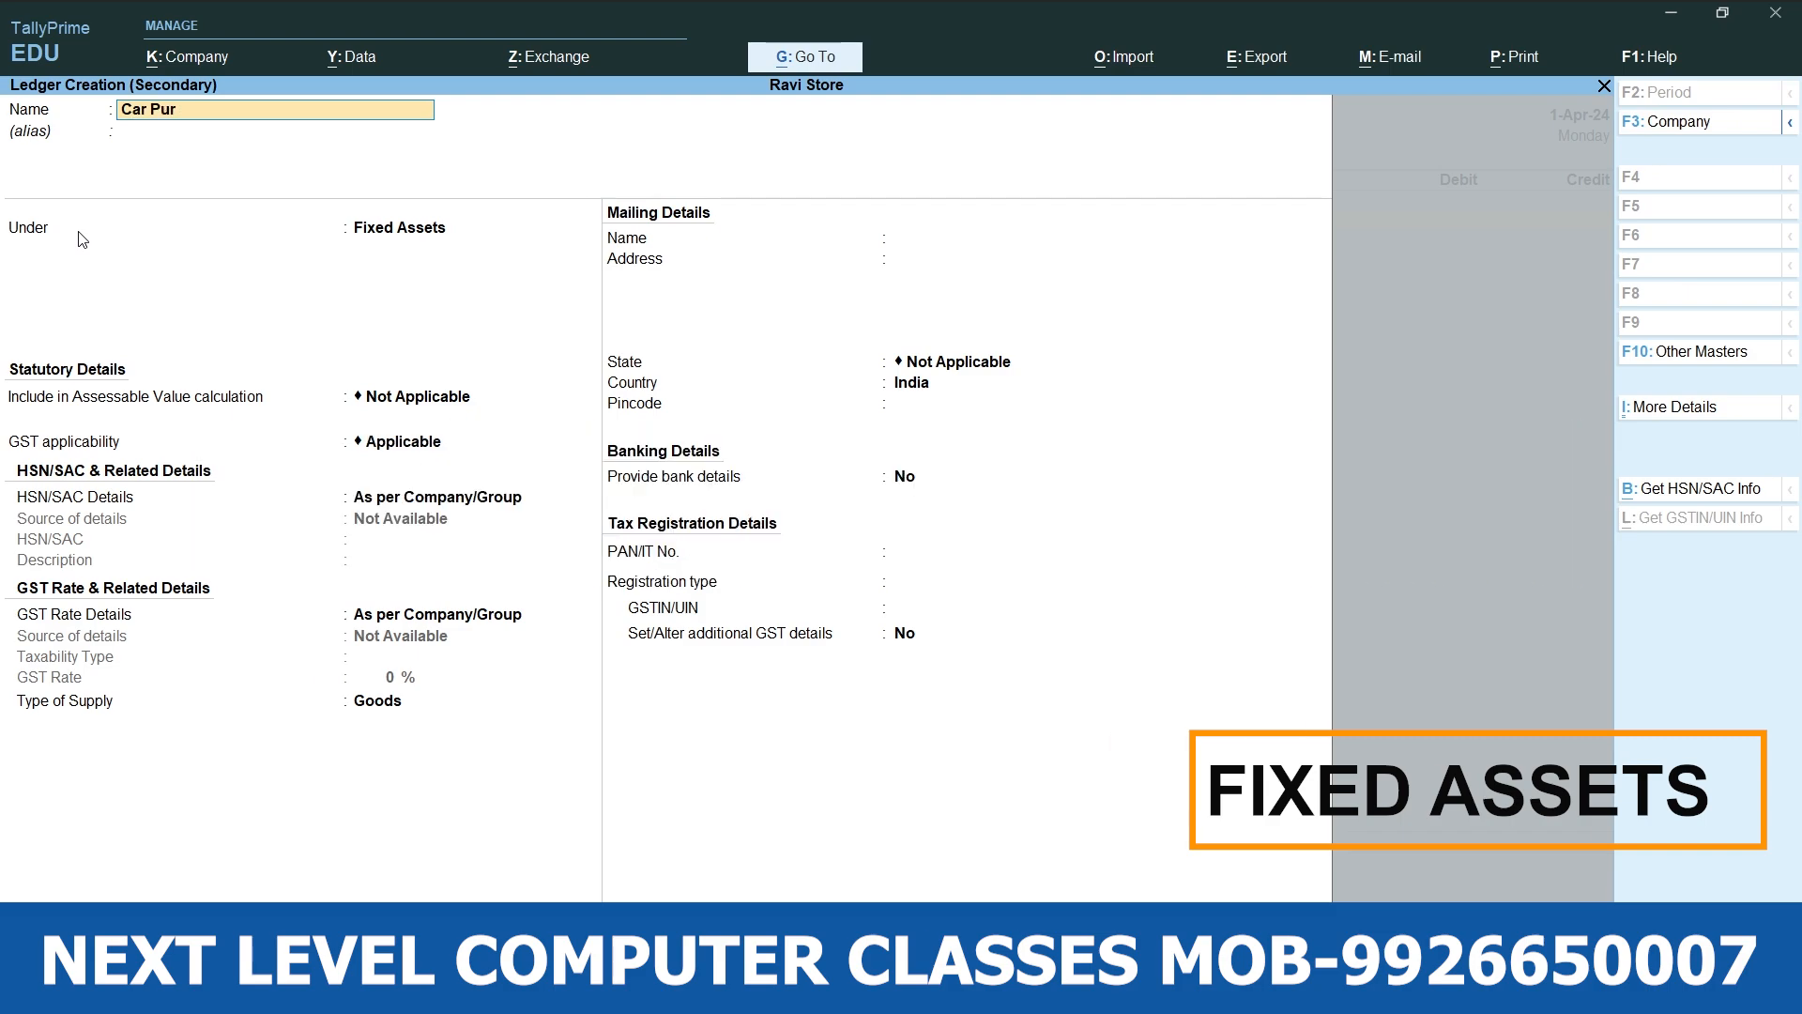
text(chase)
key(Return)
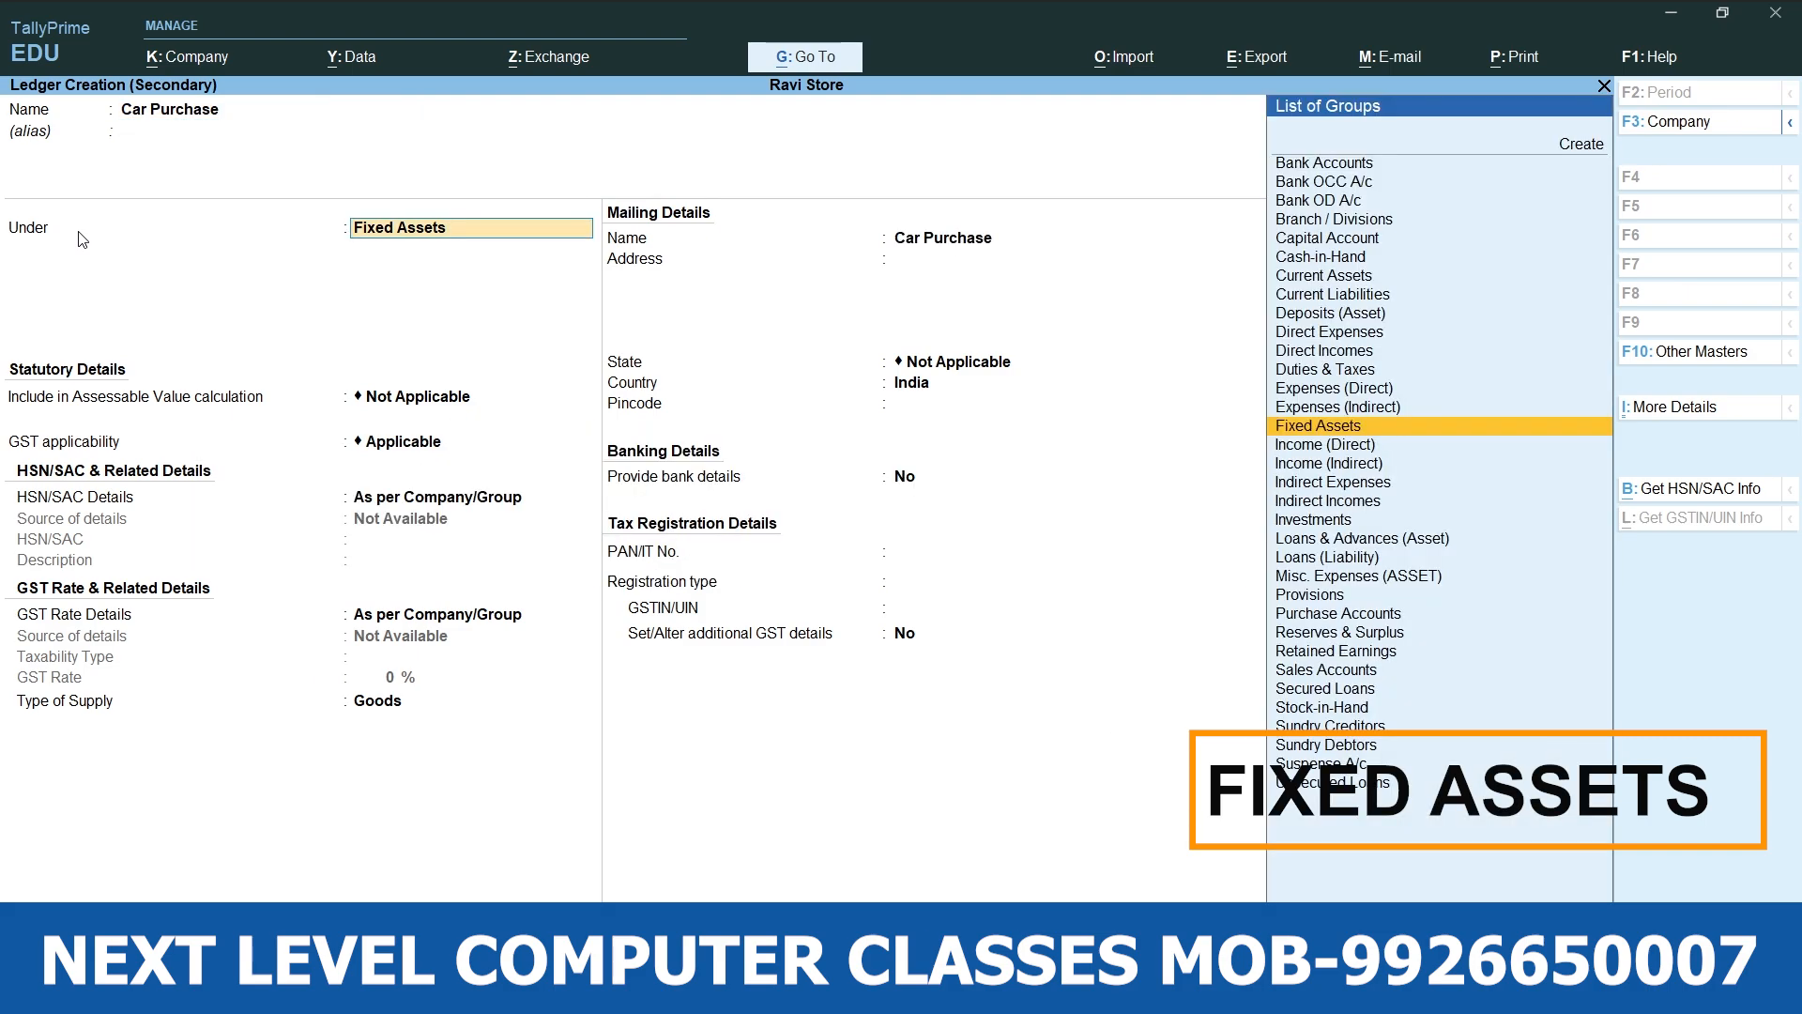
key(Return)
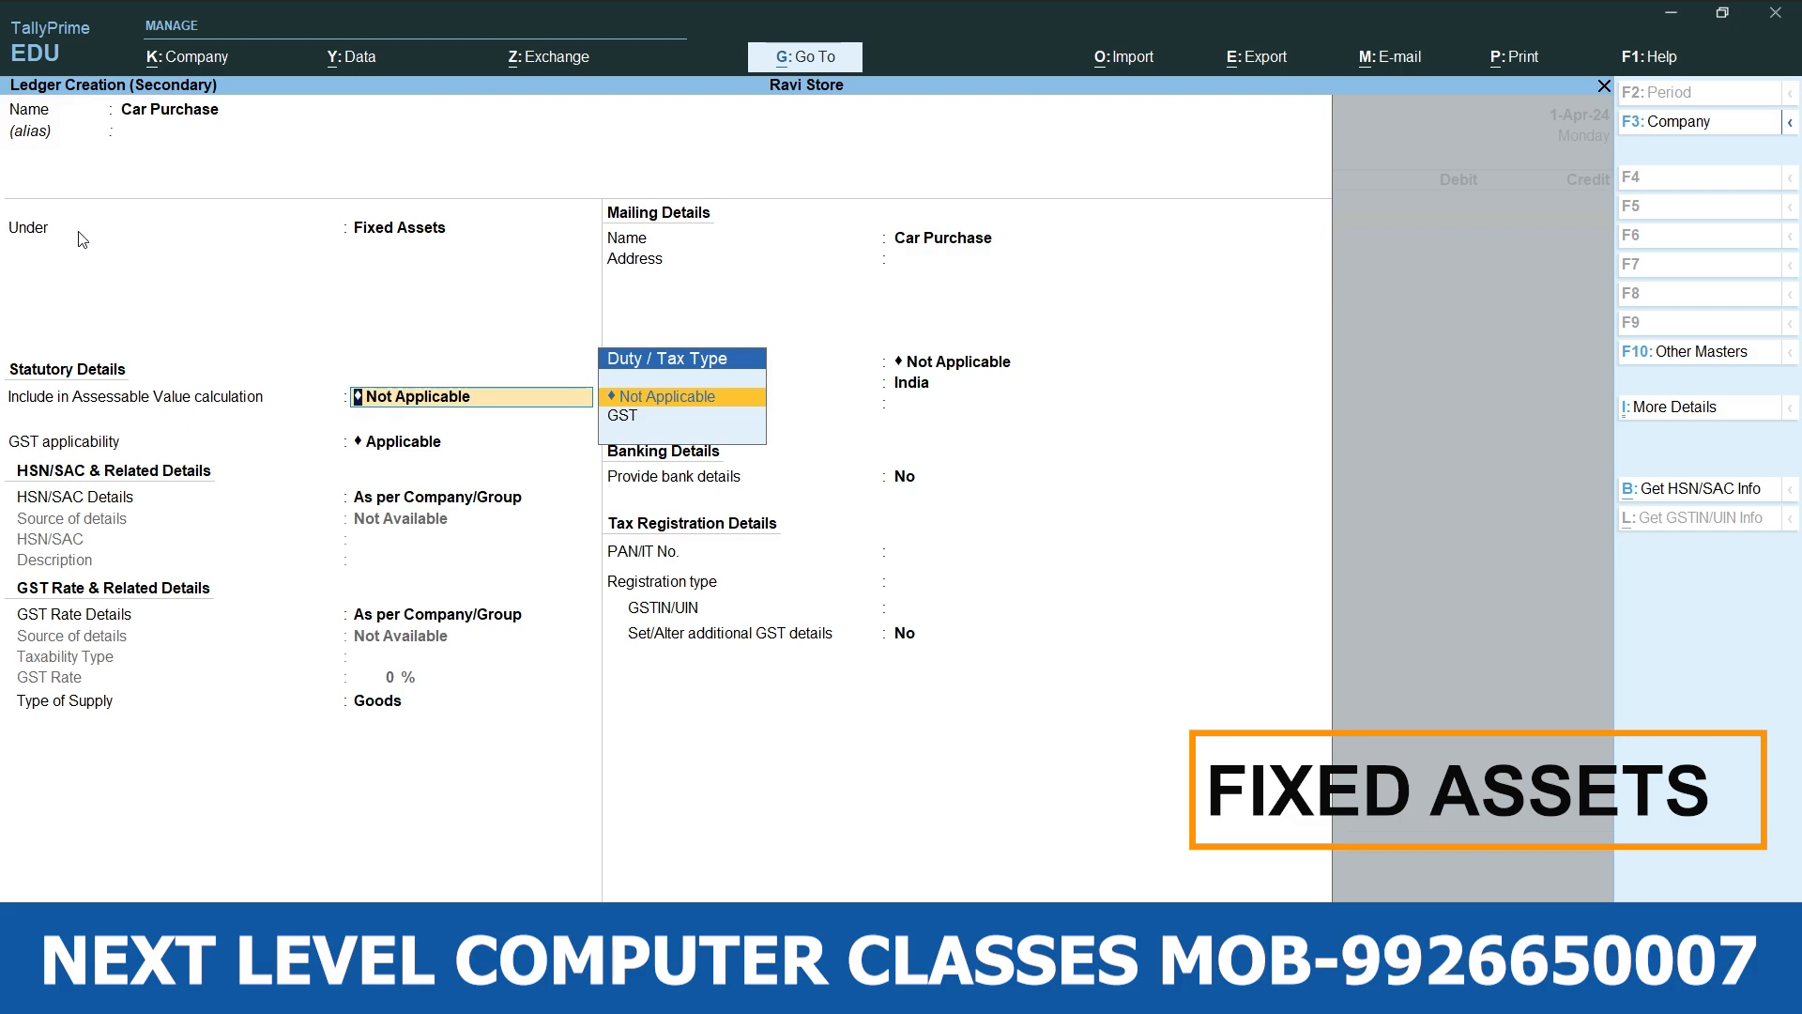
Keep the default statutory, GST and mailing details for the Car Purchase ledger and save it.
key(Return)
key(Return)
key(Return)
key(Return)
key(Return)
key(Return)
key(Return)
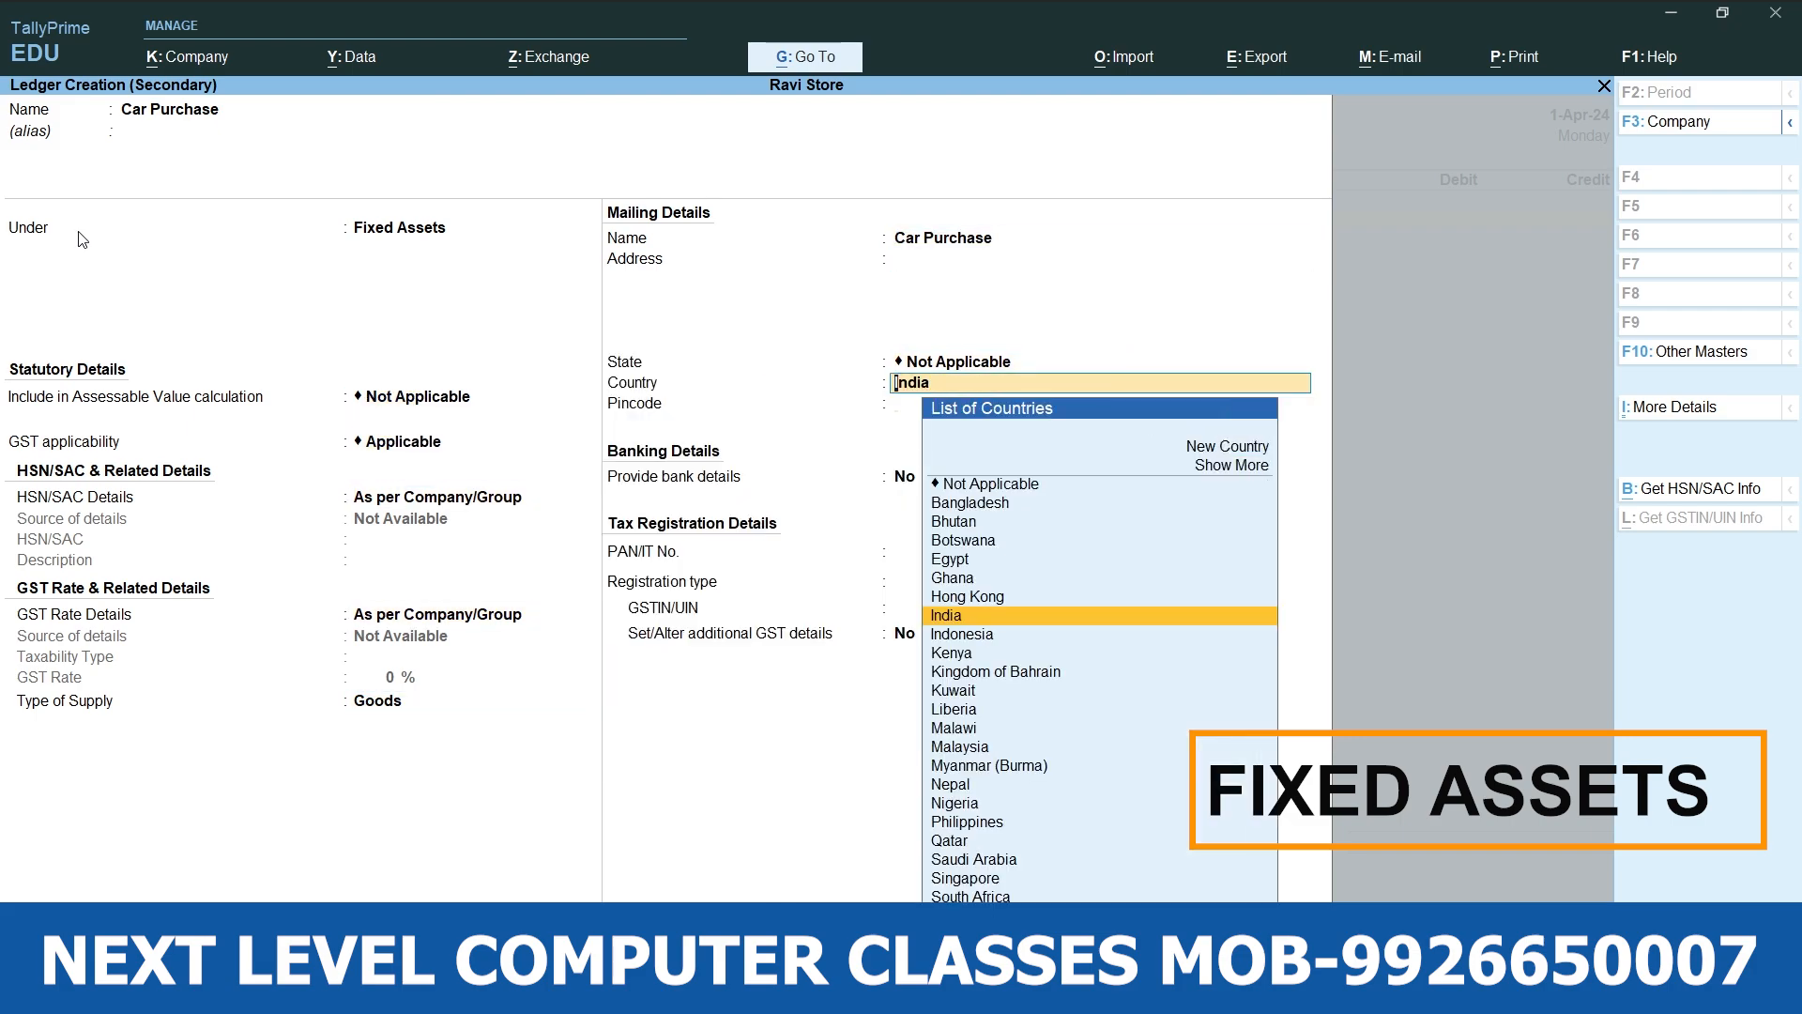
key(Return)
key(Return)
key(Return)
key(ctrl+a)
Record a debit of 5,00,000 to Car Purchase against Cash and save the payment voucher without a narration.
text(500000)
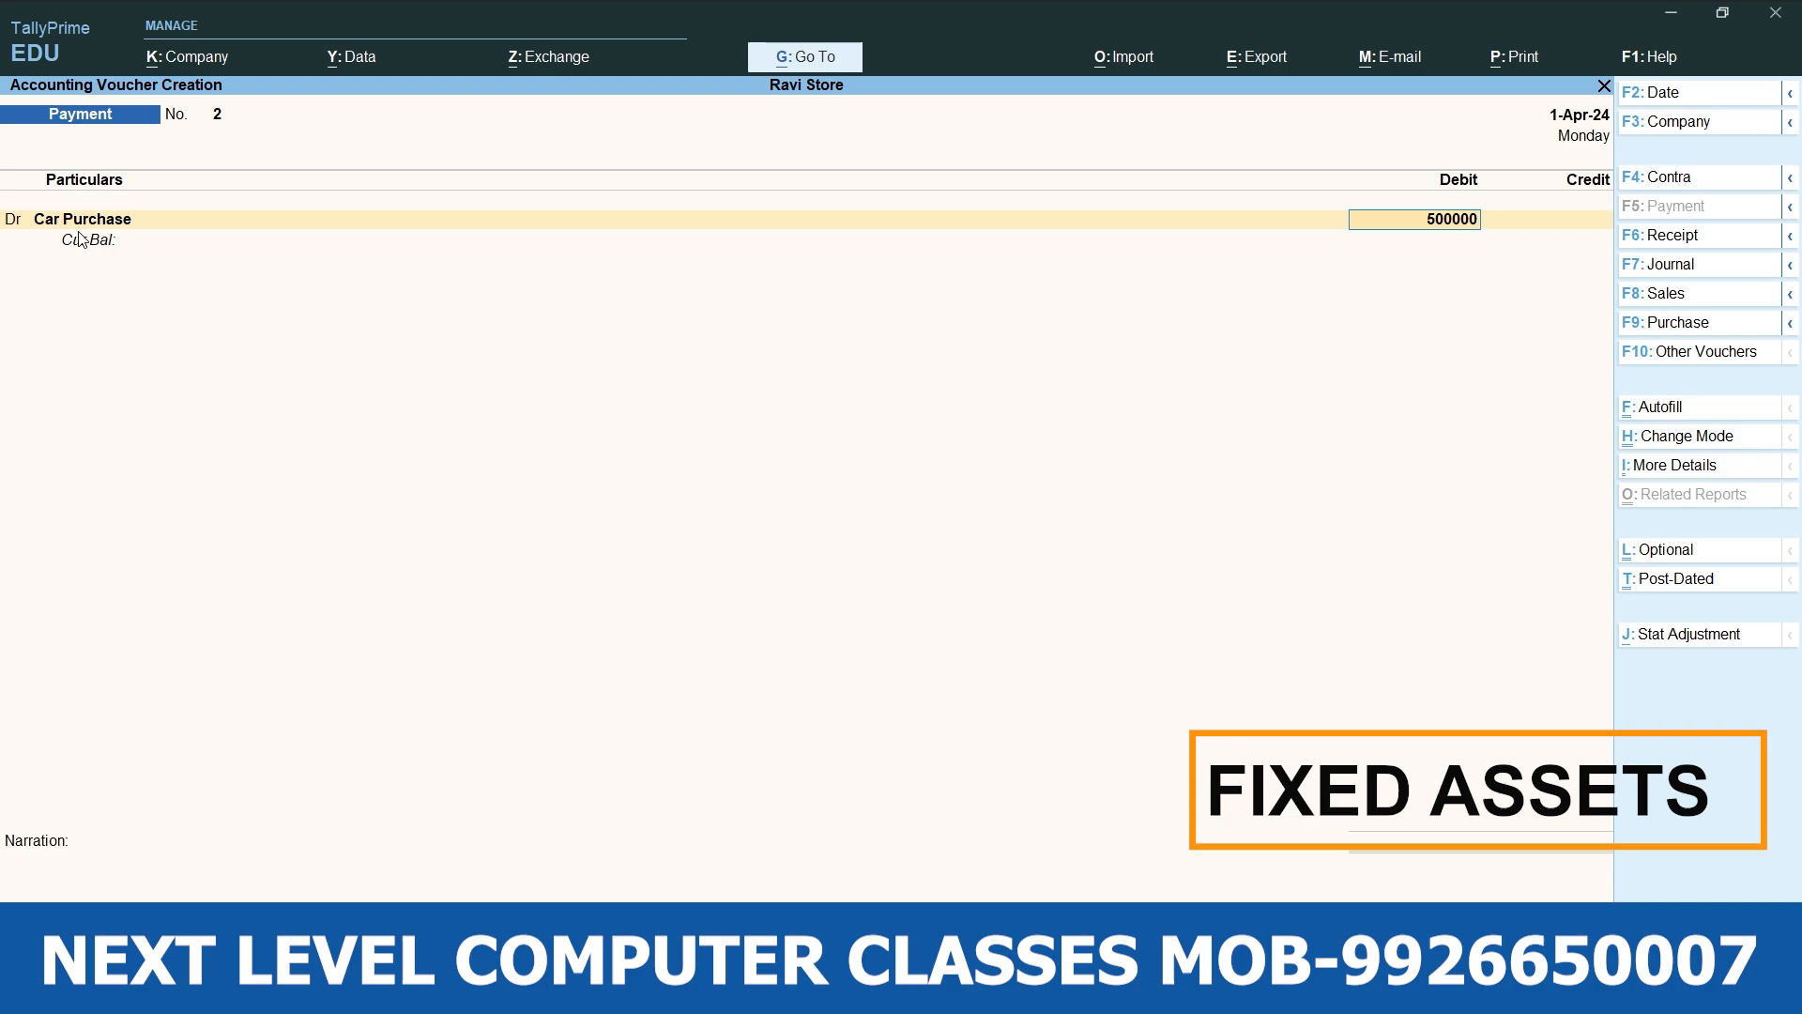
key(Return)
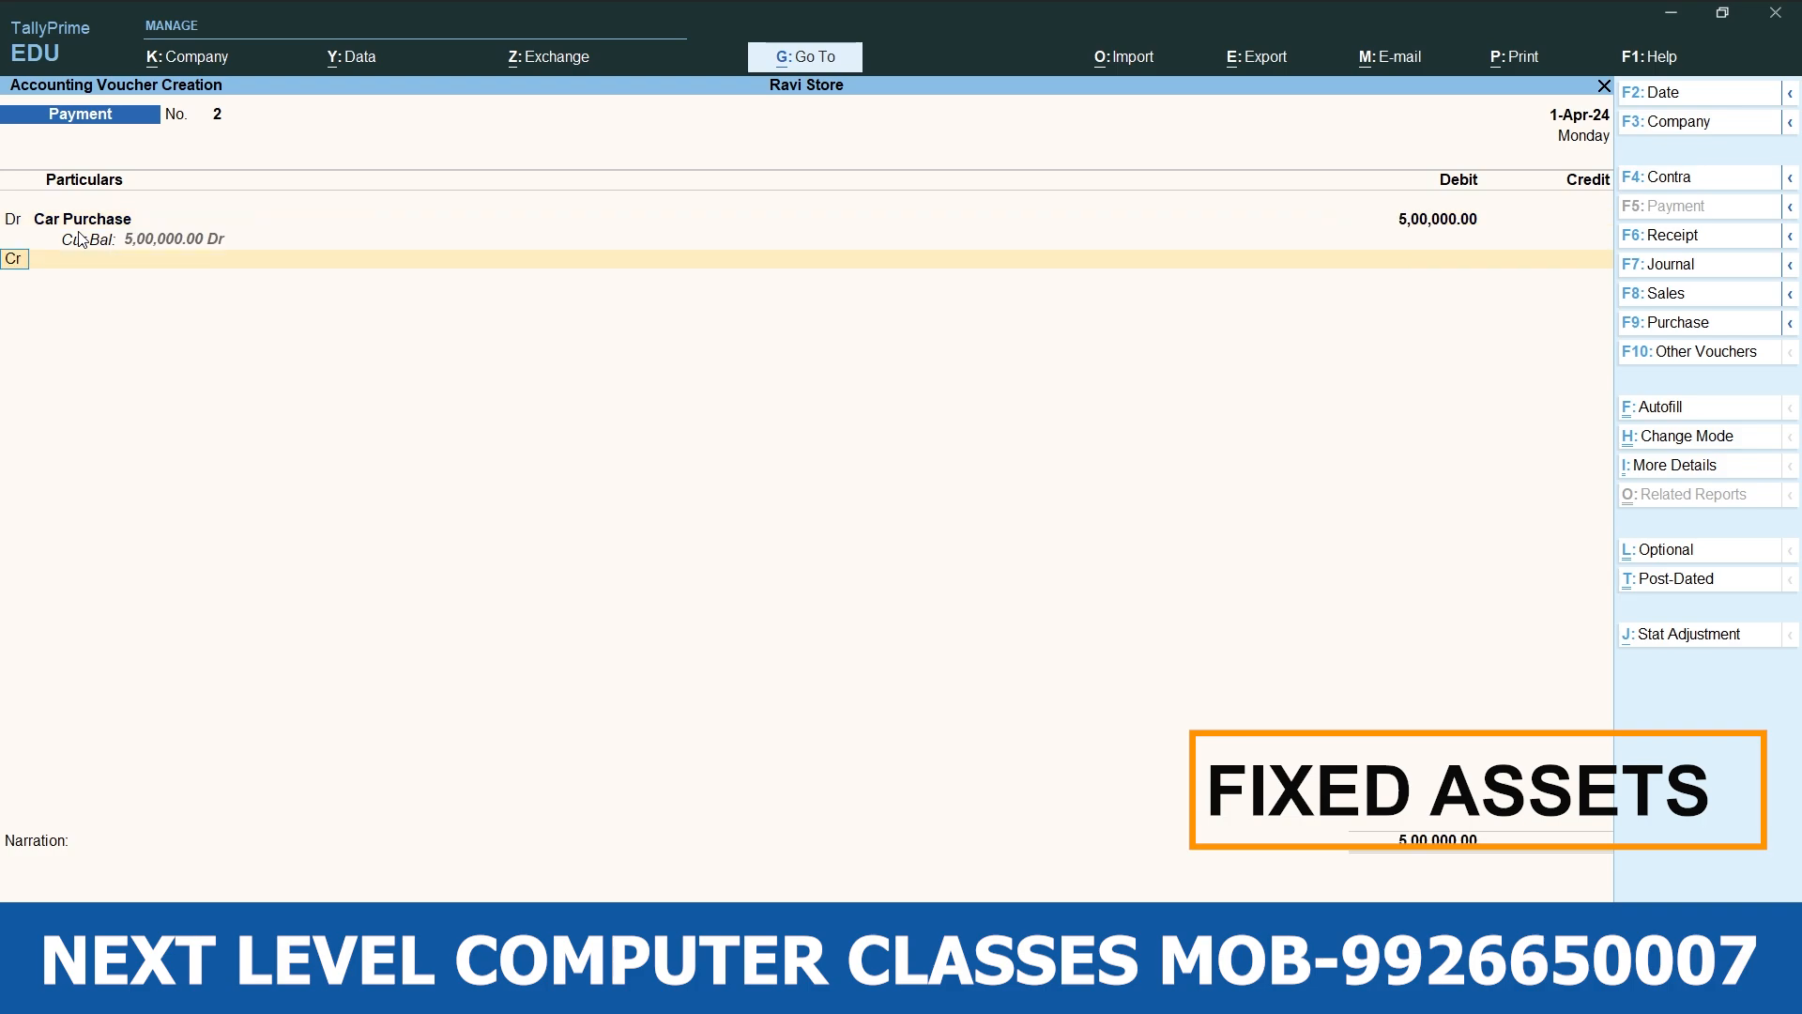
key(Down)
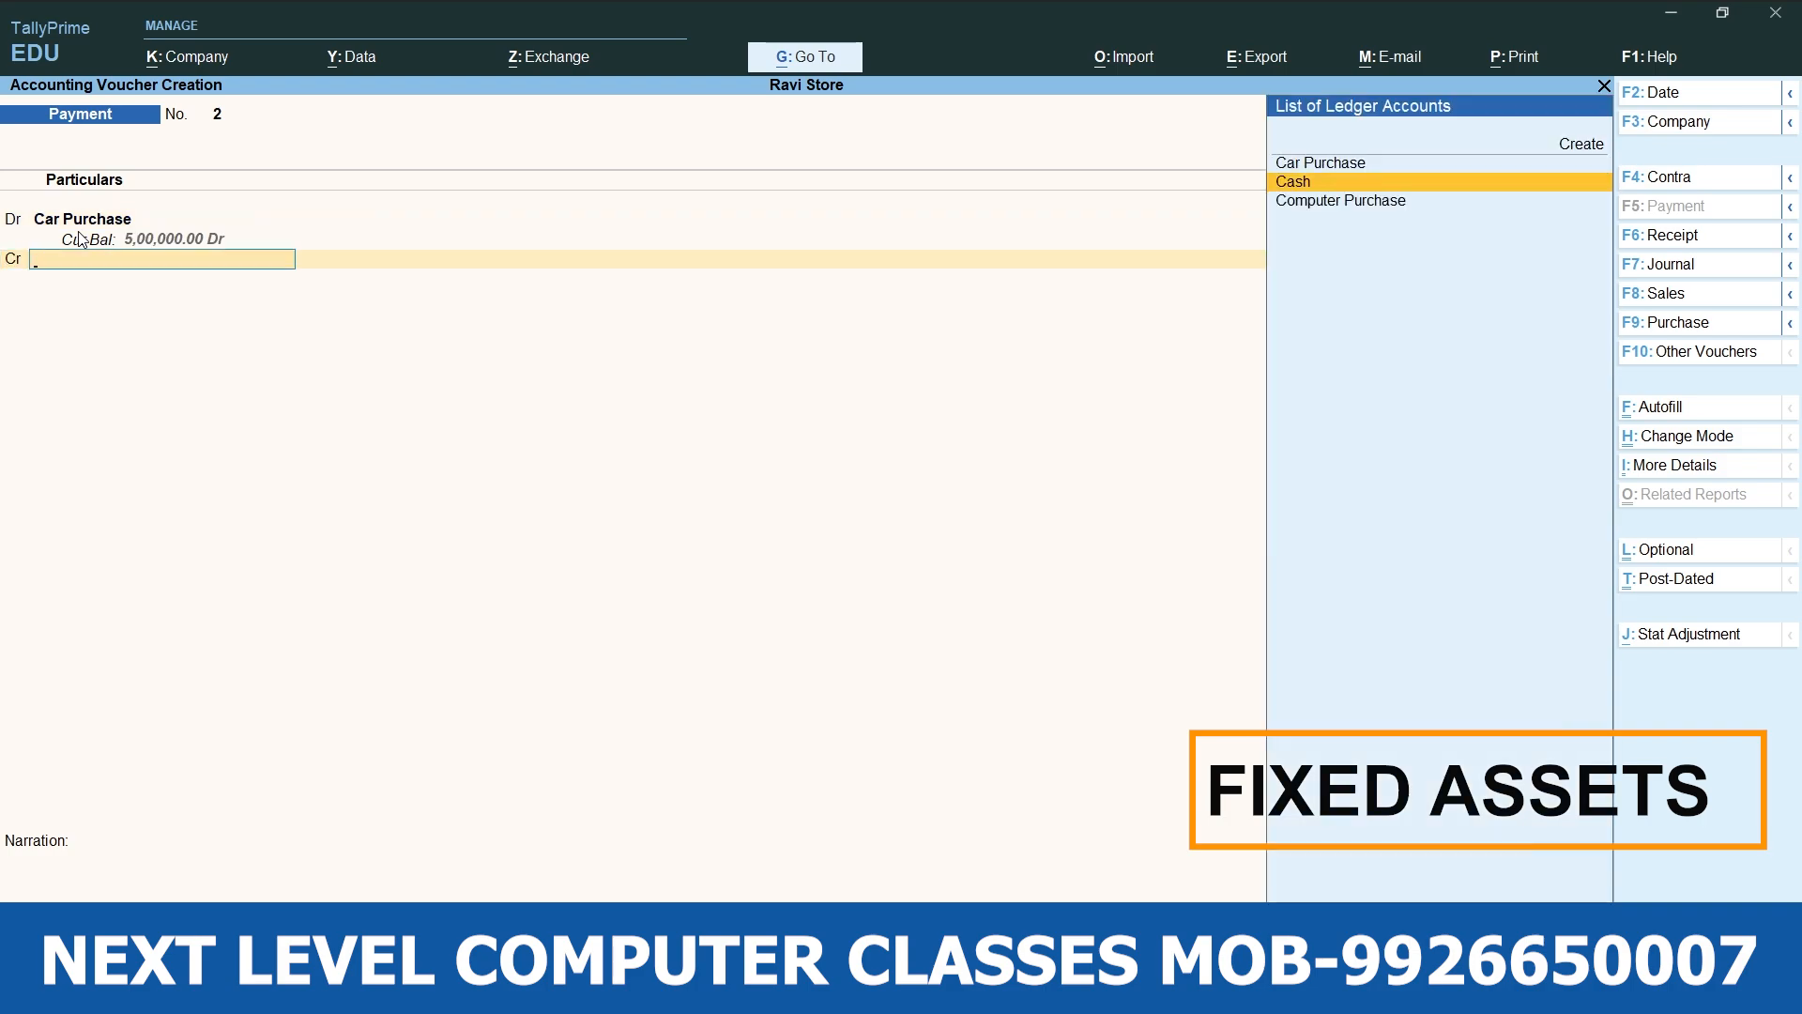
key(Return)
key(ctrl+a)
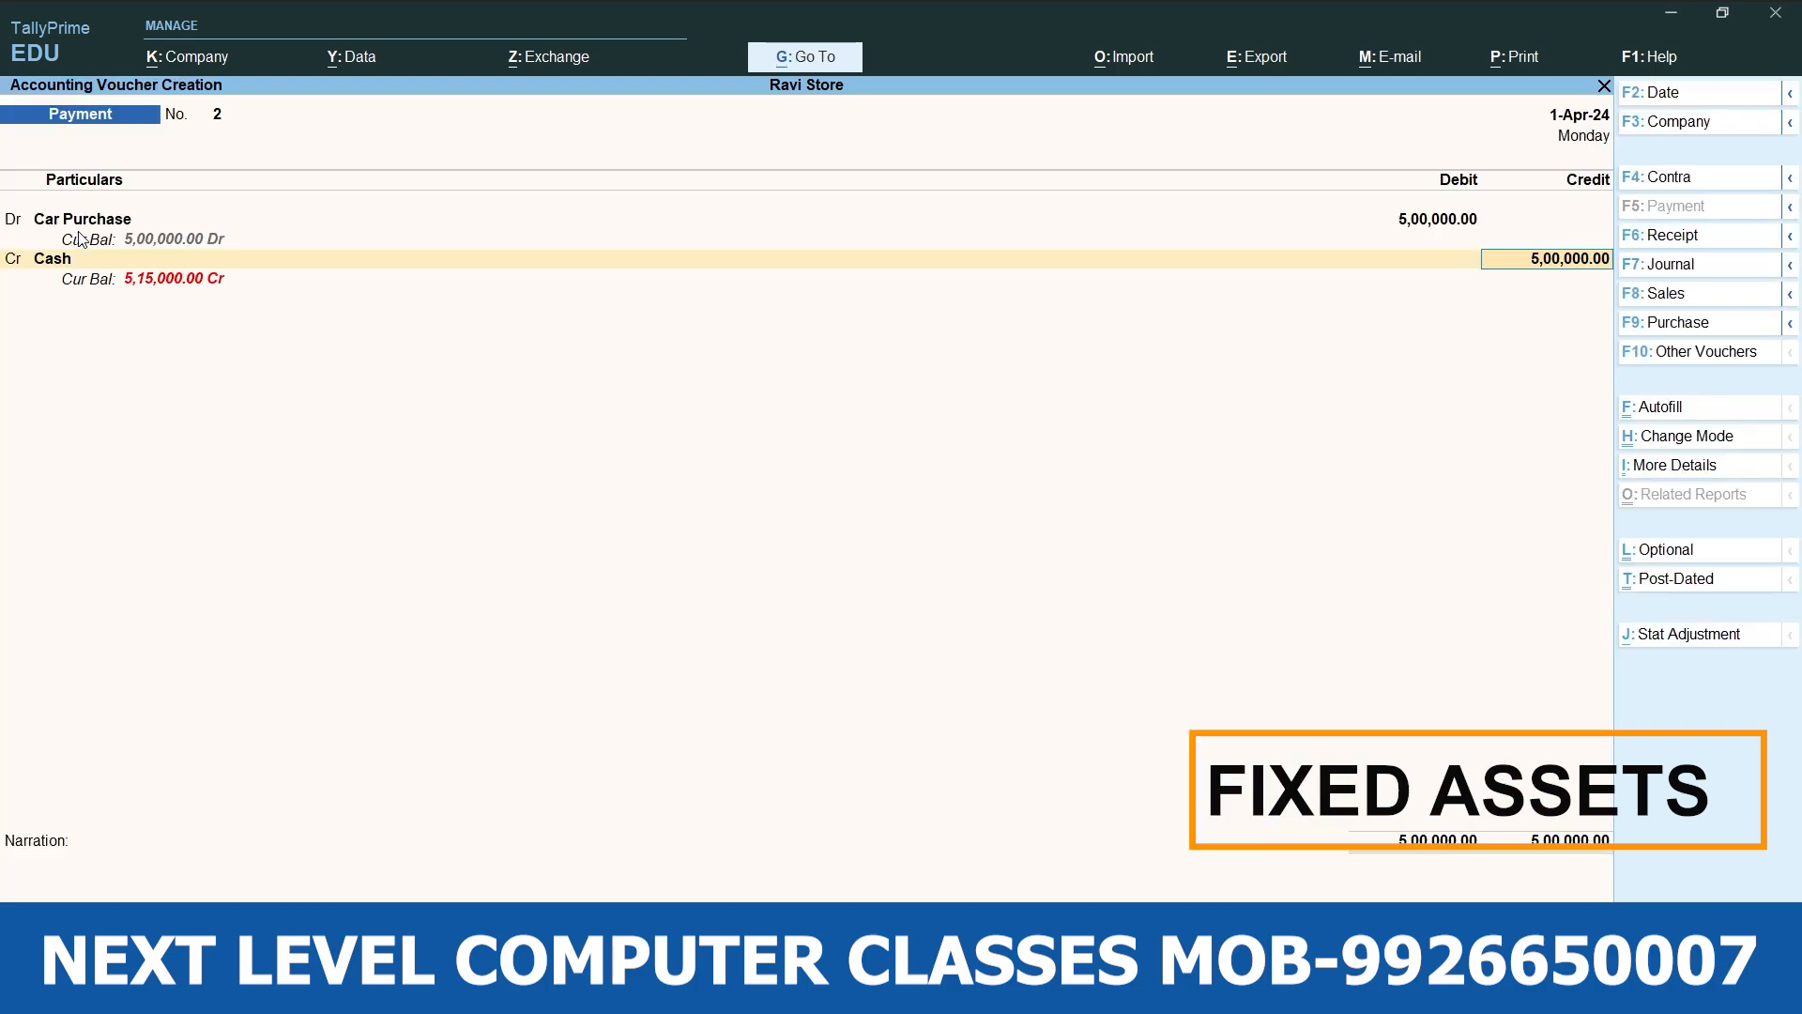
key(Return)
key(Return)
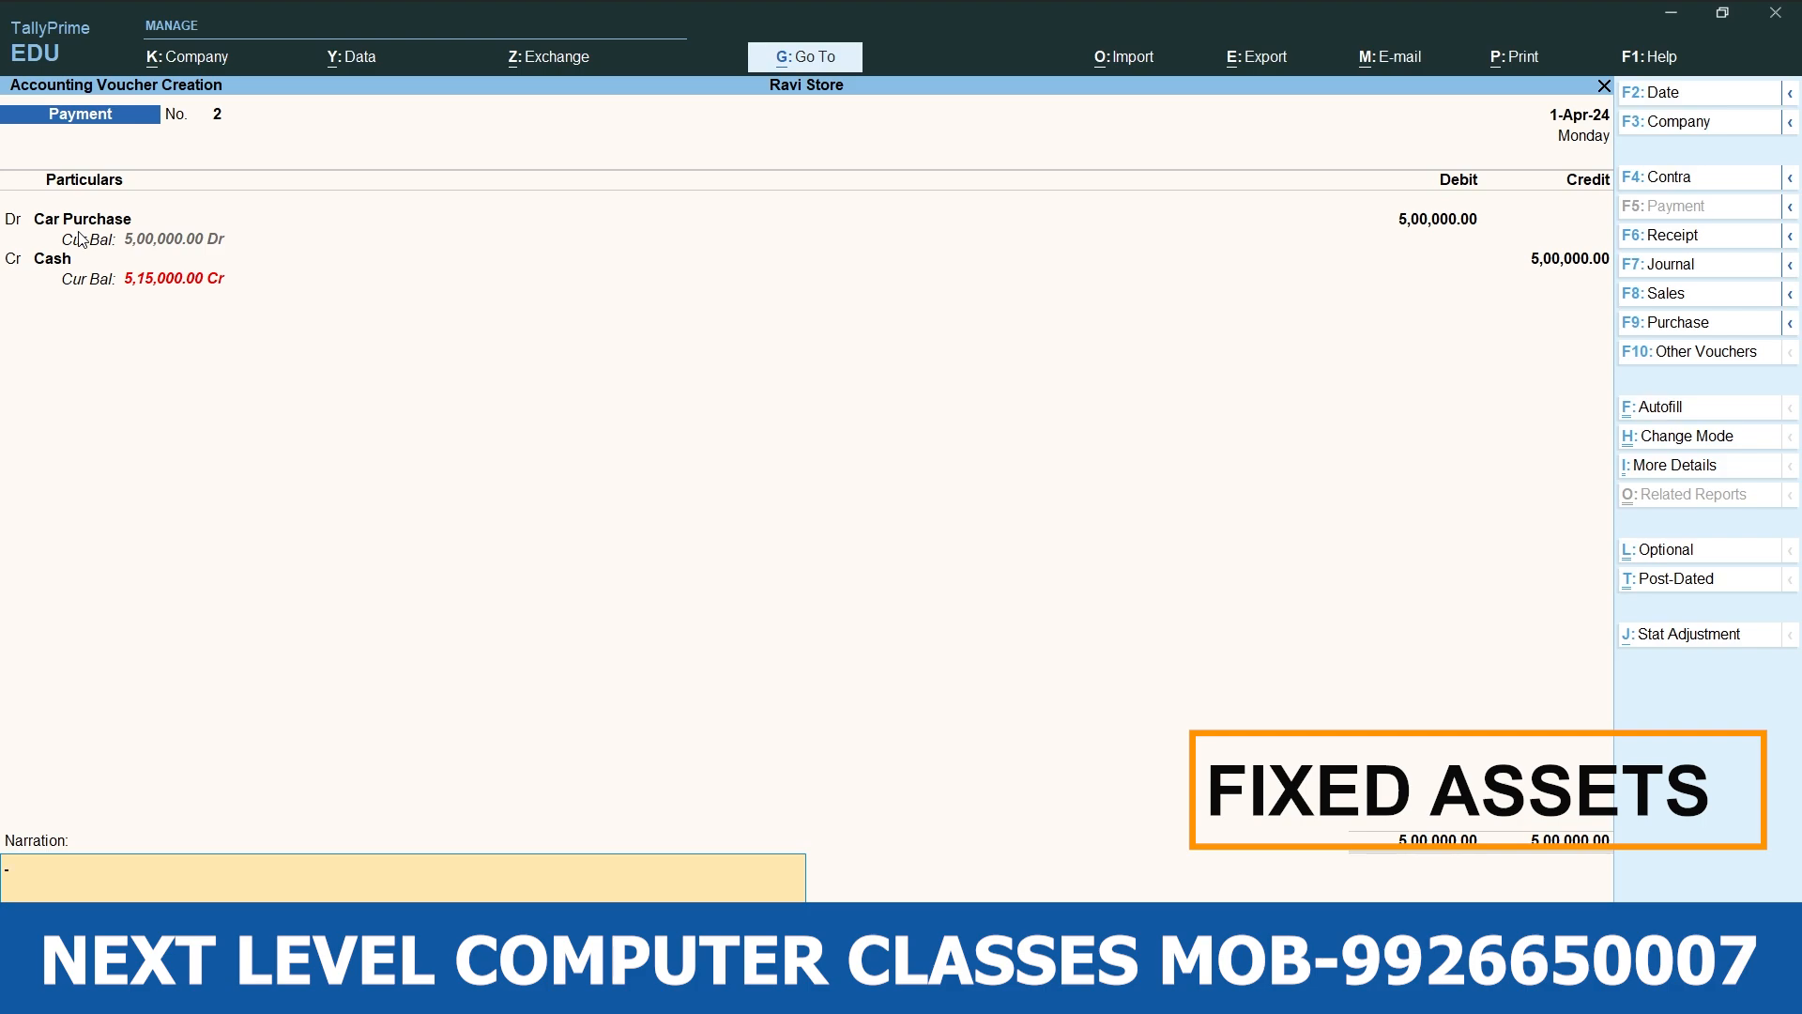
key(Return)
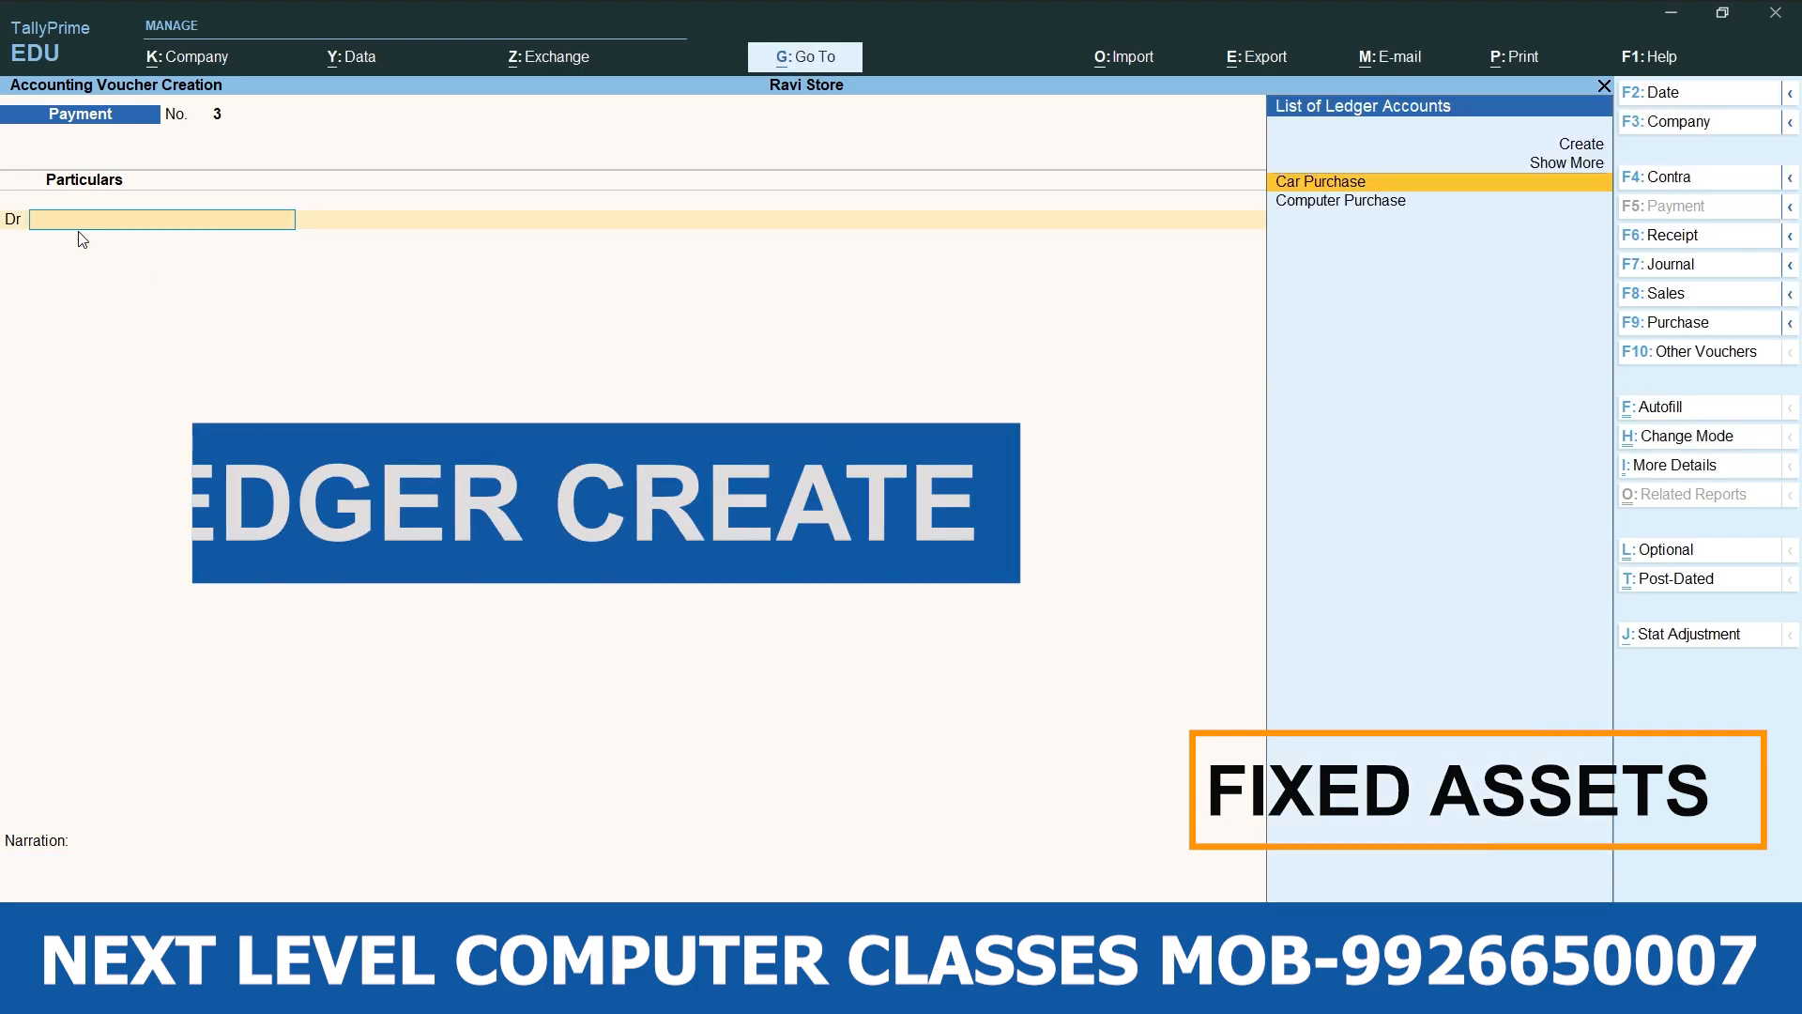
Create a ledger named Building Purchase under Fixed Assets from the next voucher's debit line, keeping all other defaults.
key(alt+c)
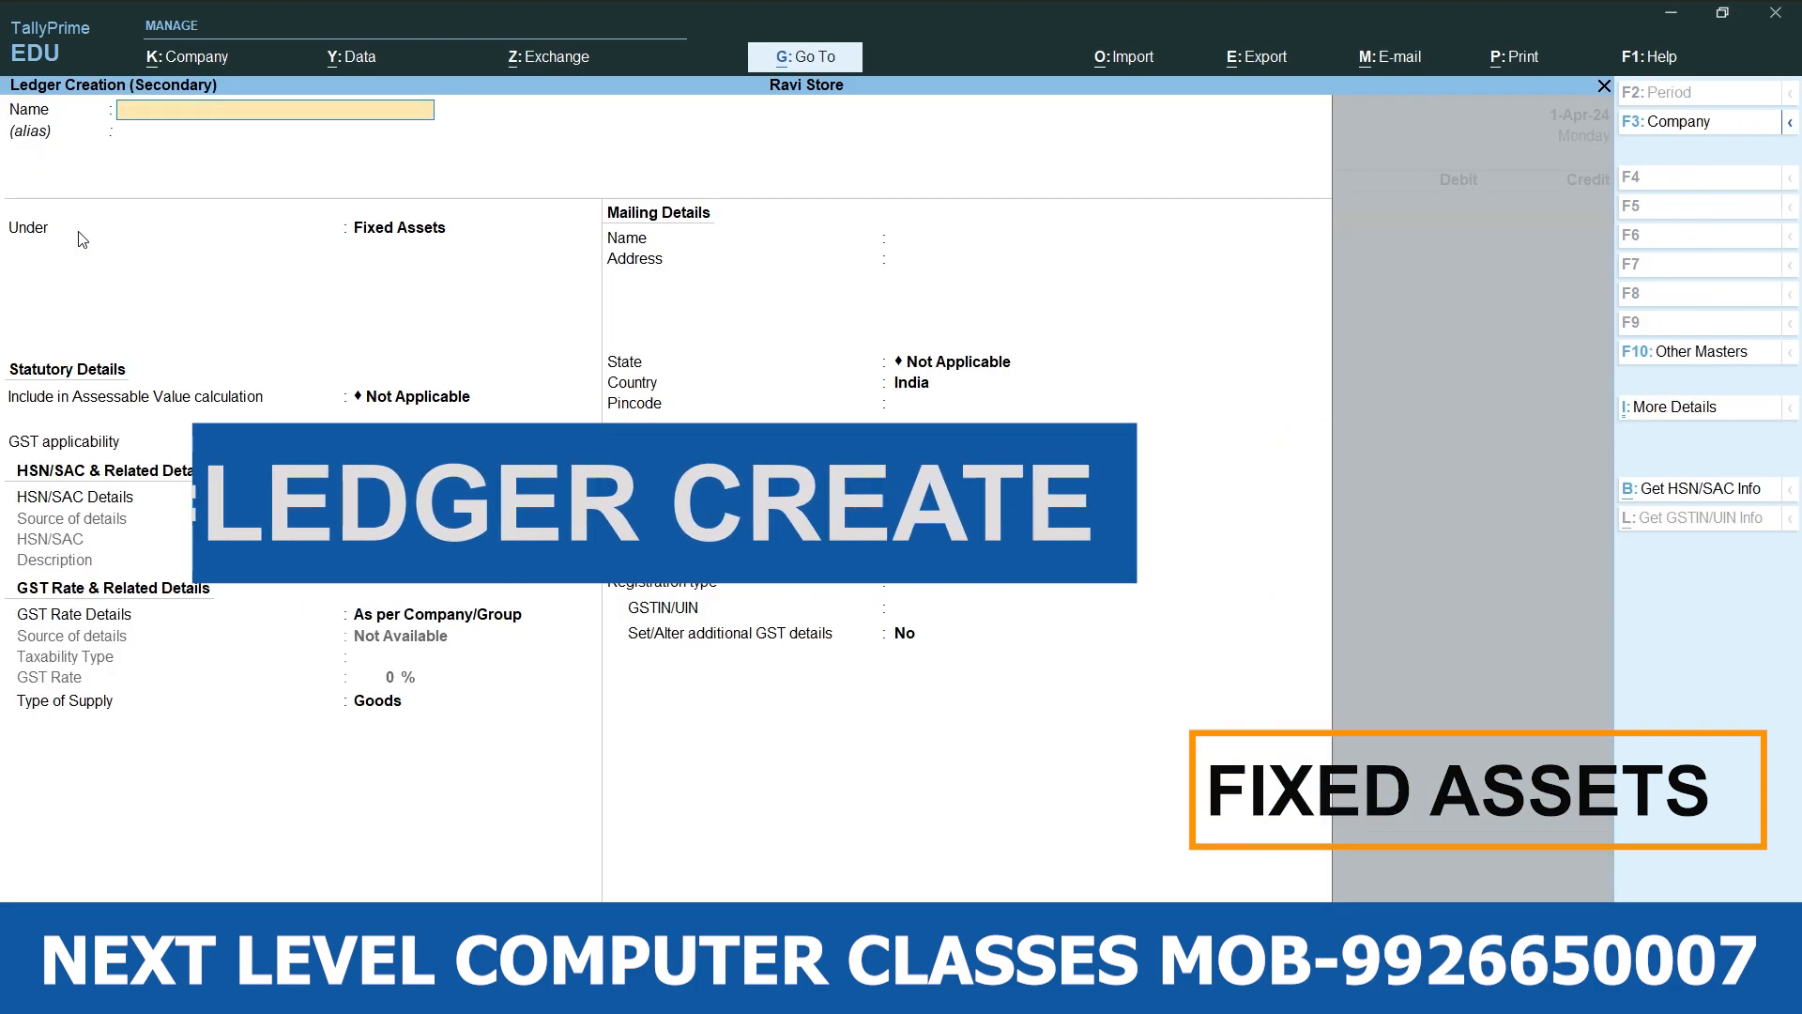
text(Buildi)
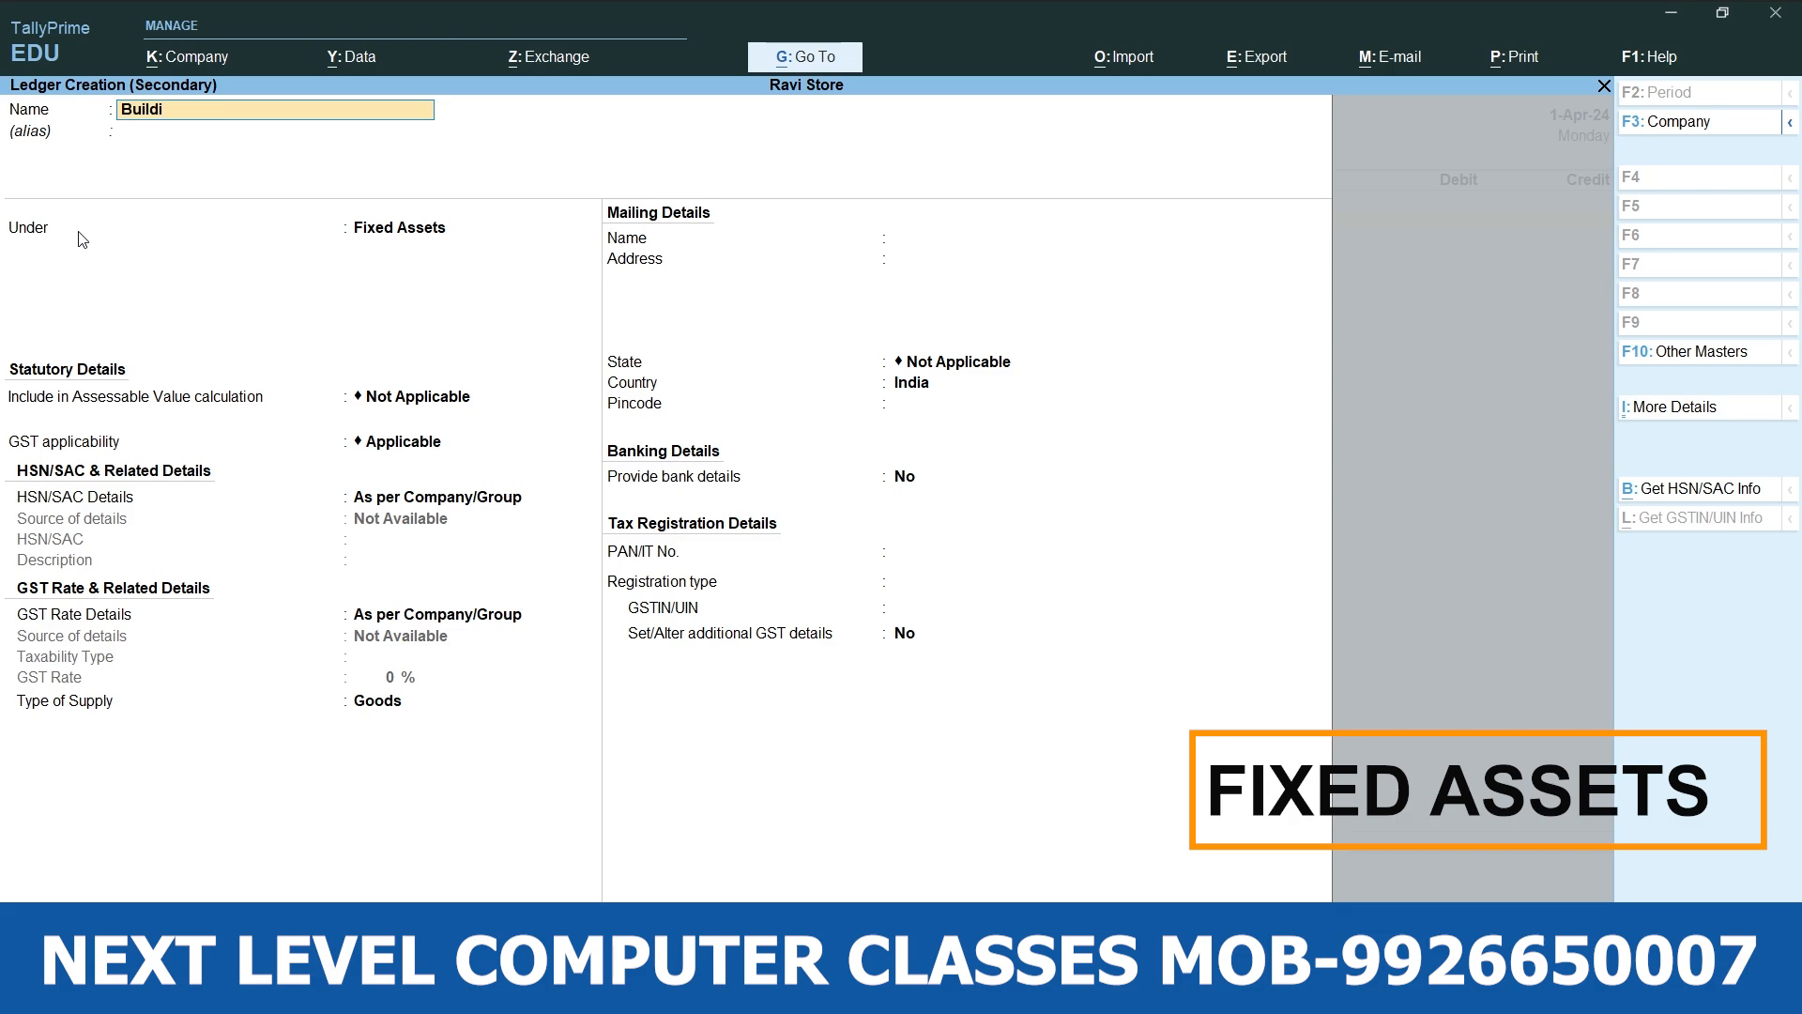
text(ng Purchase)
key(Return)
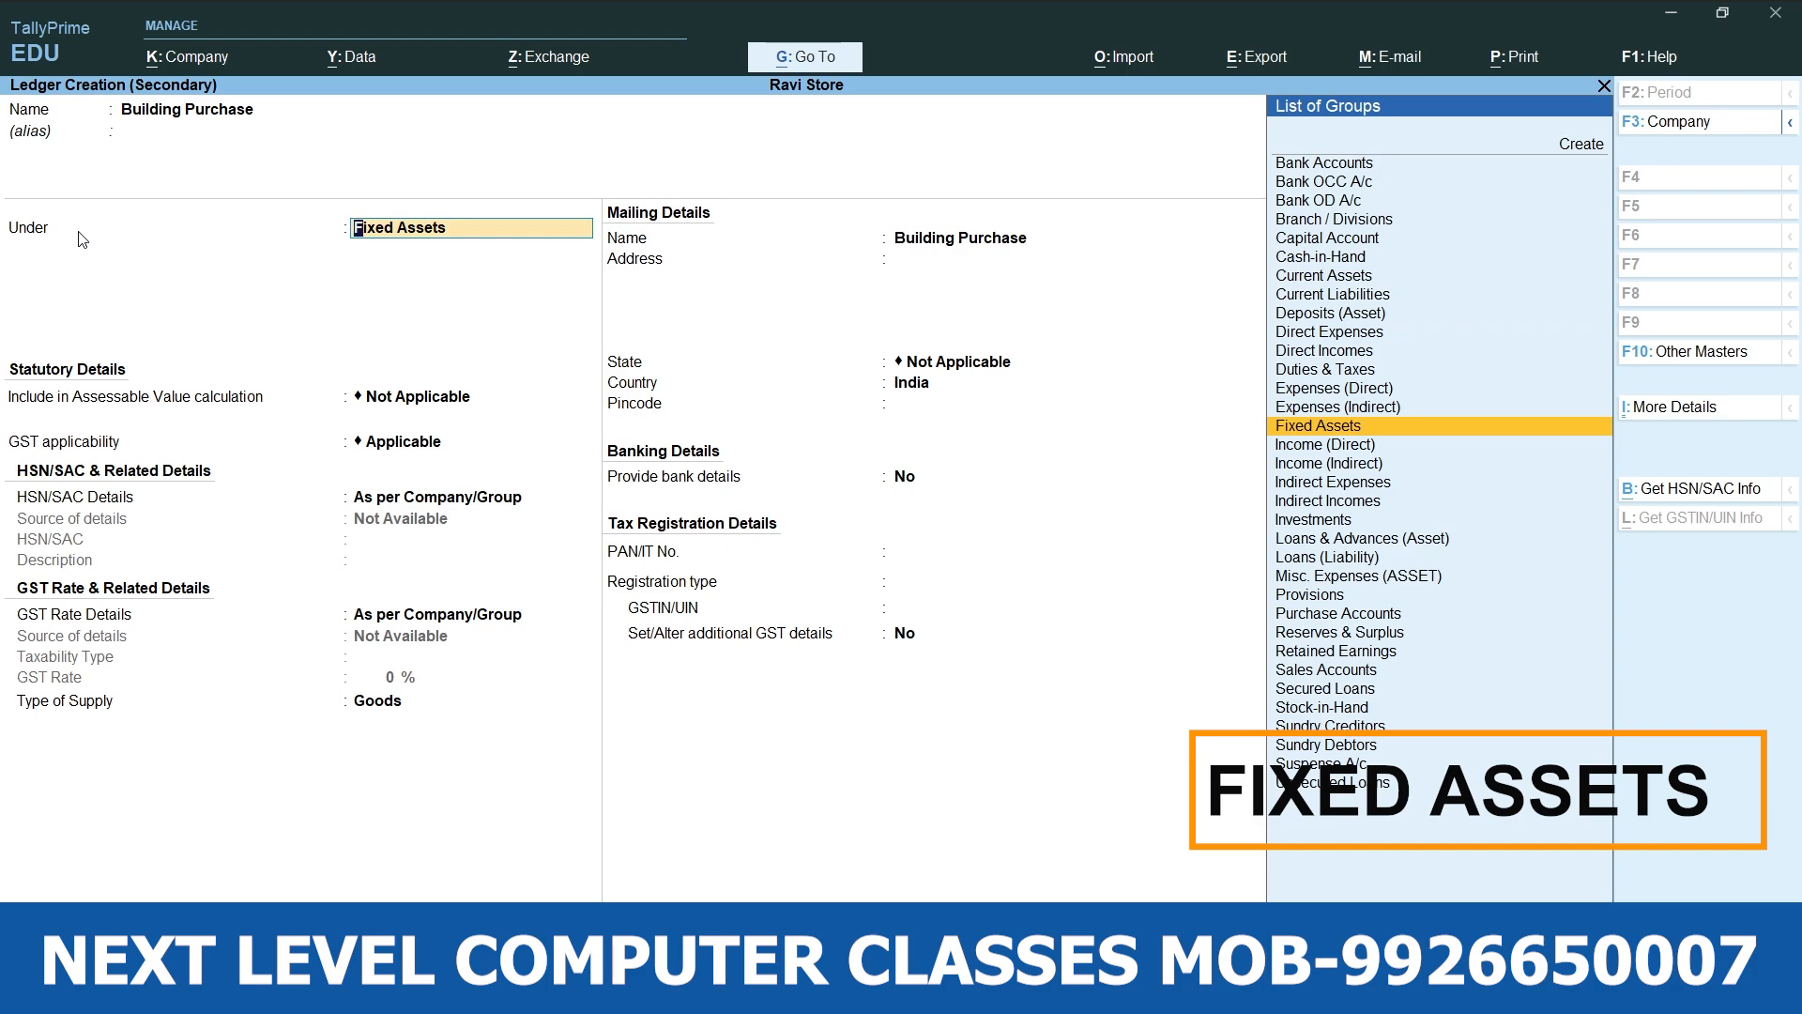
key(ctrl+a)
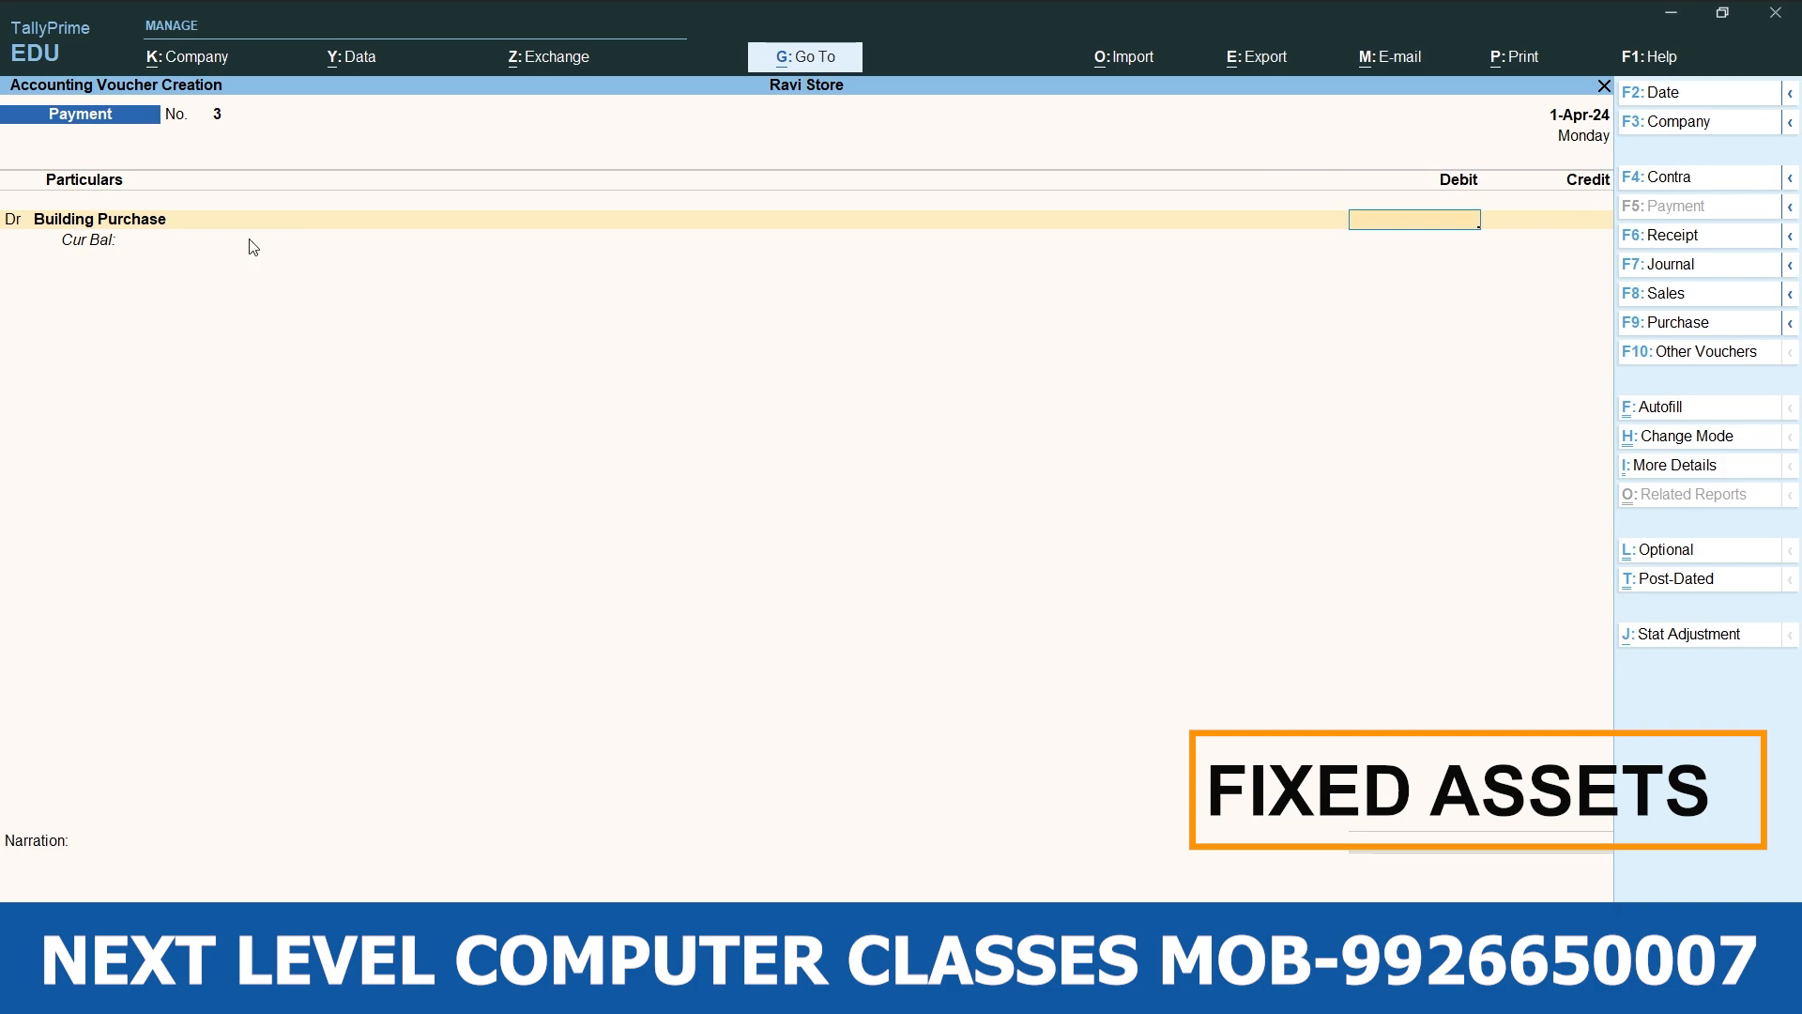
Record a debit of 15,00,000 to Building Purchase against Cash with default party details, and save the voucher without a narration.
text(1500000)
key(Return)
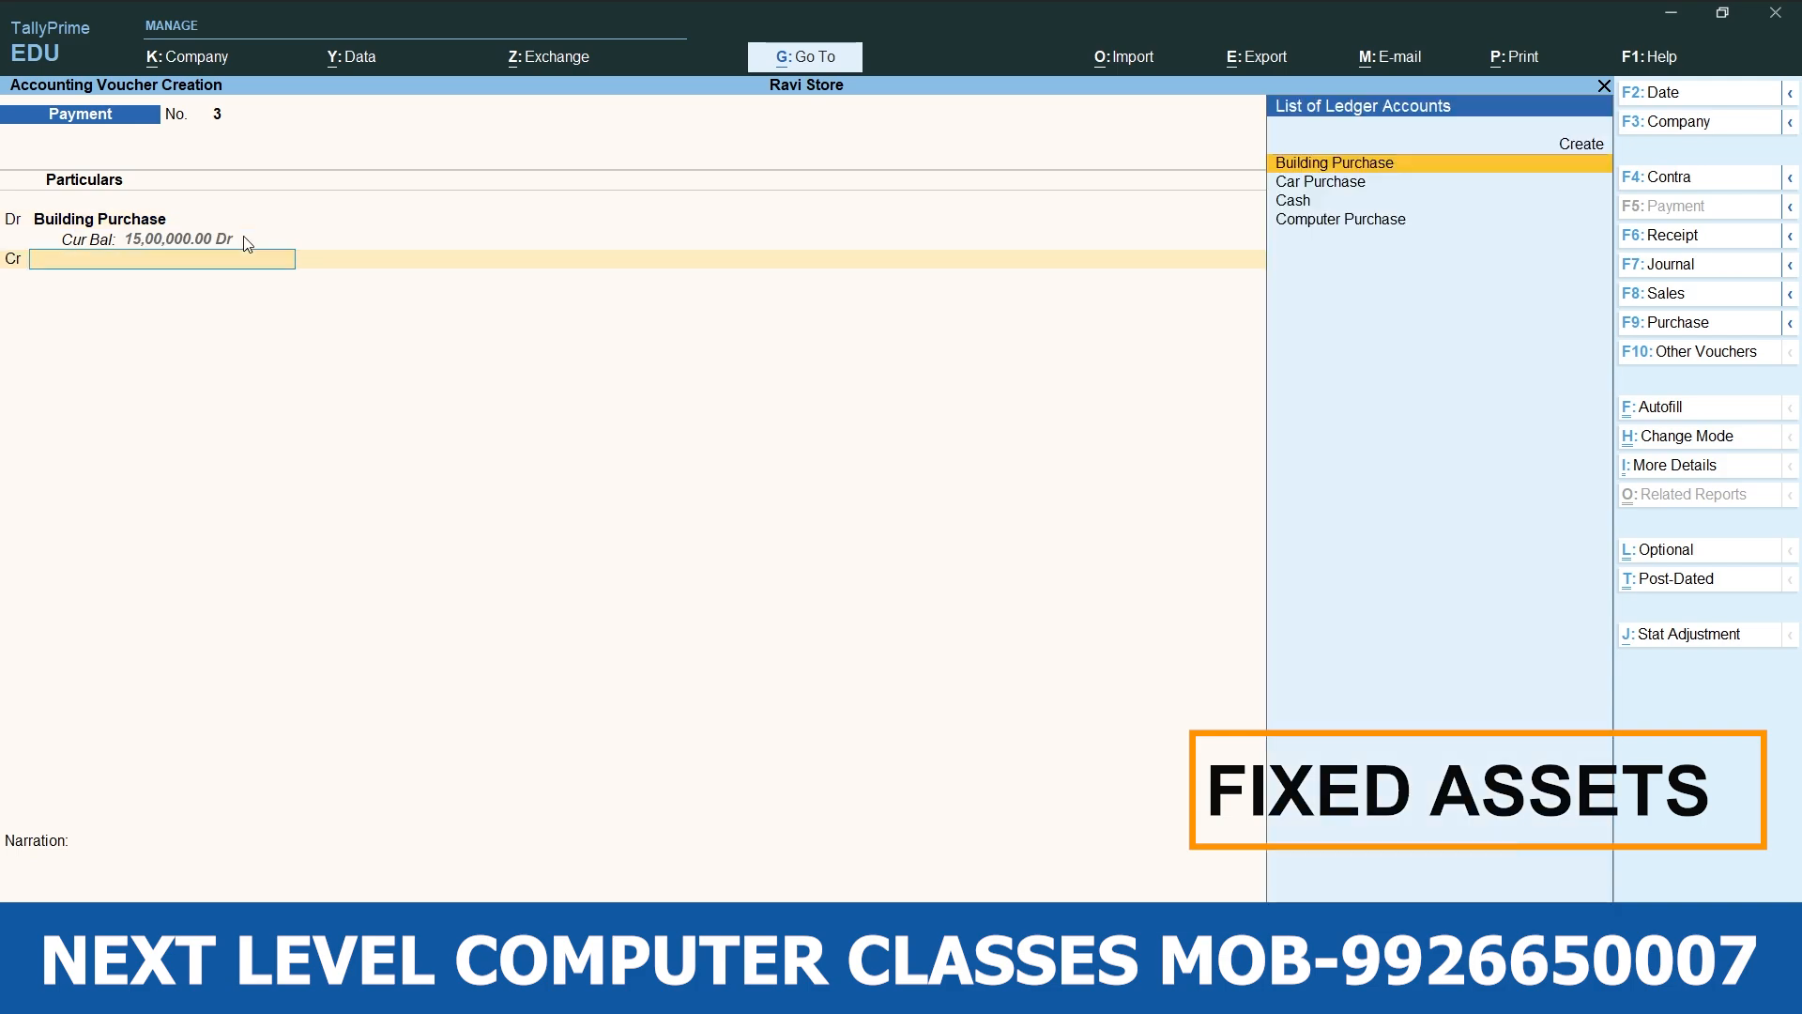
key(Down)
key(Down)
key(Return)
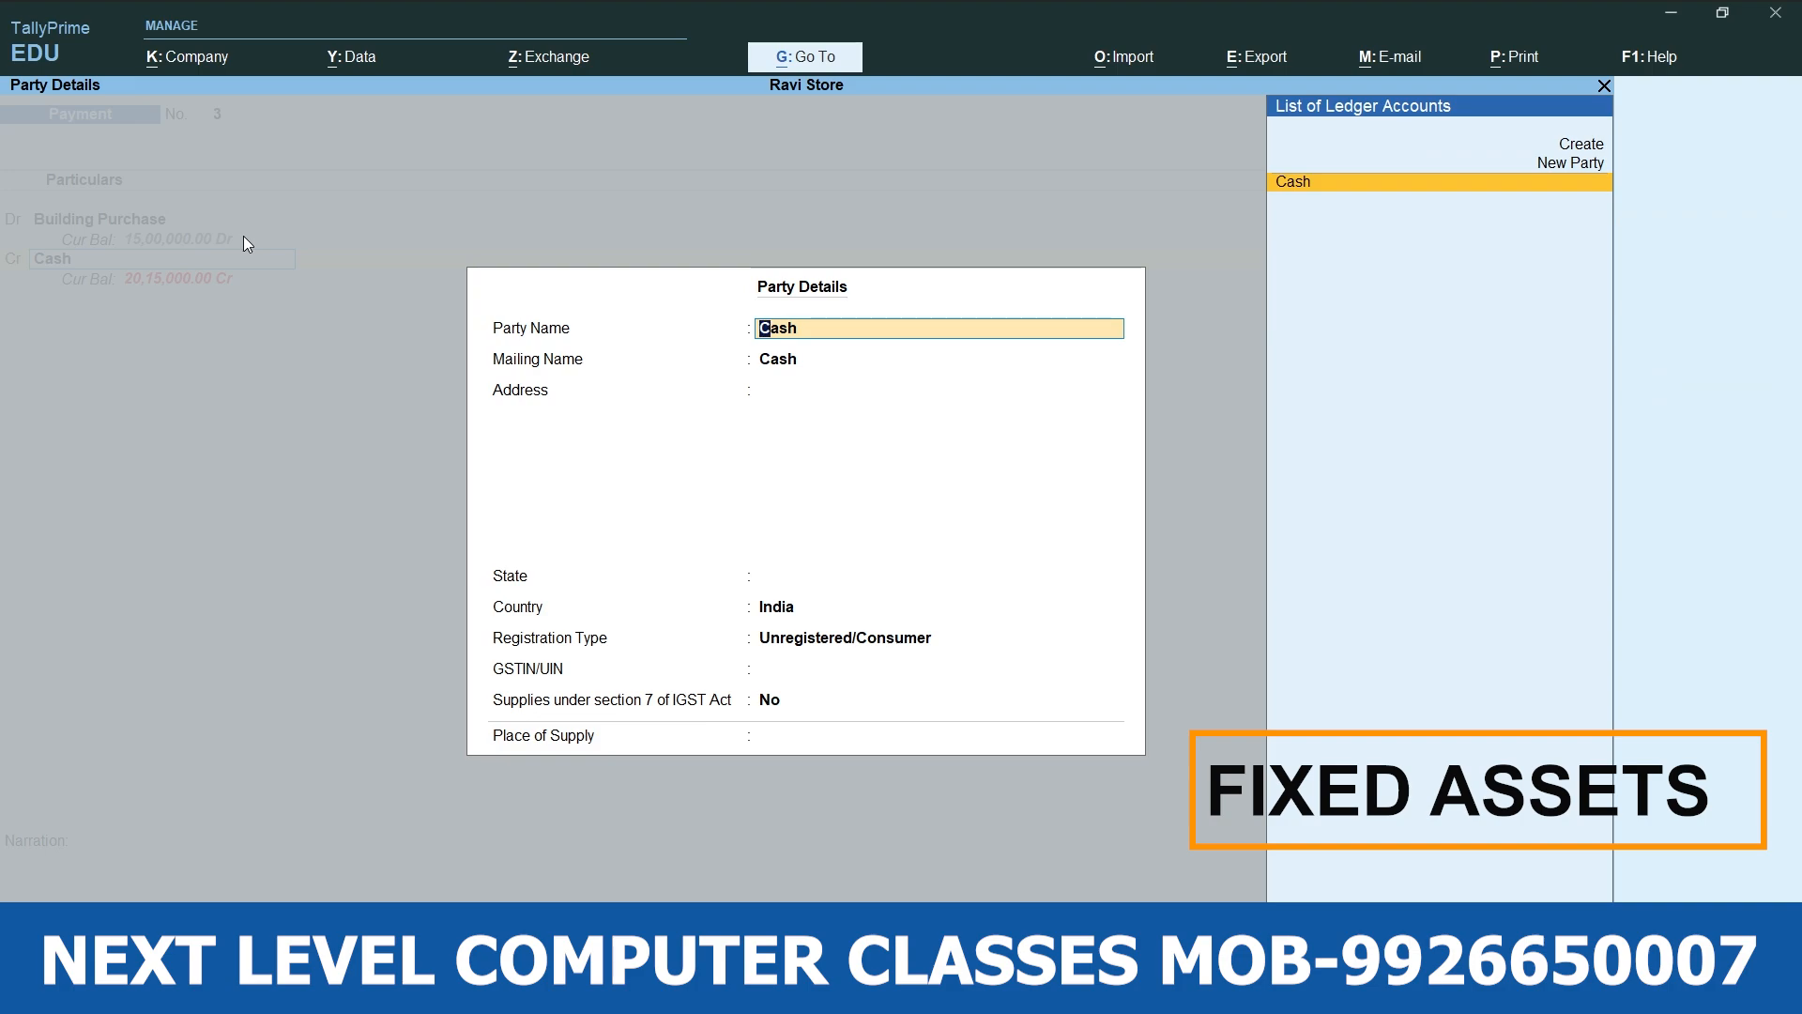
key(ctrl+a)
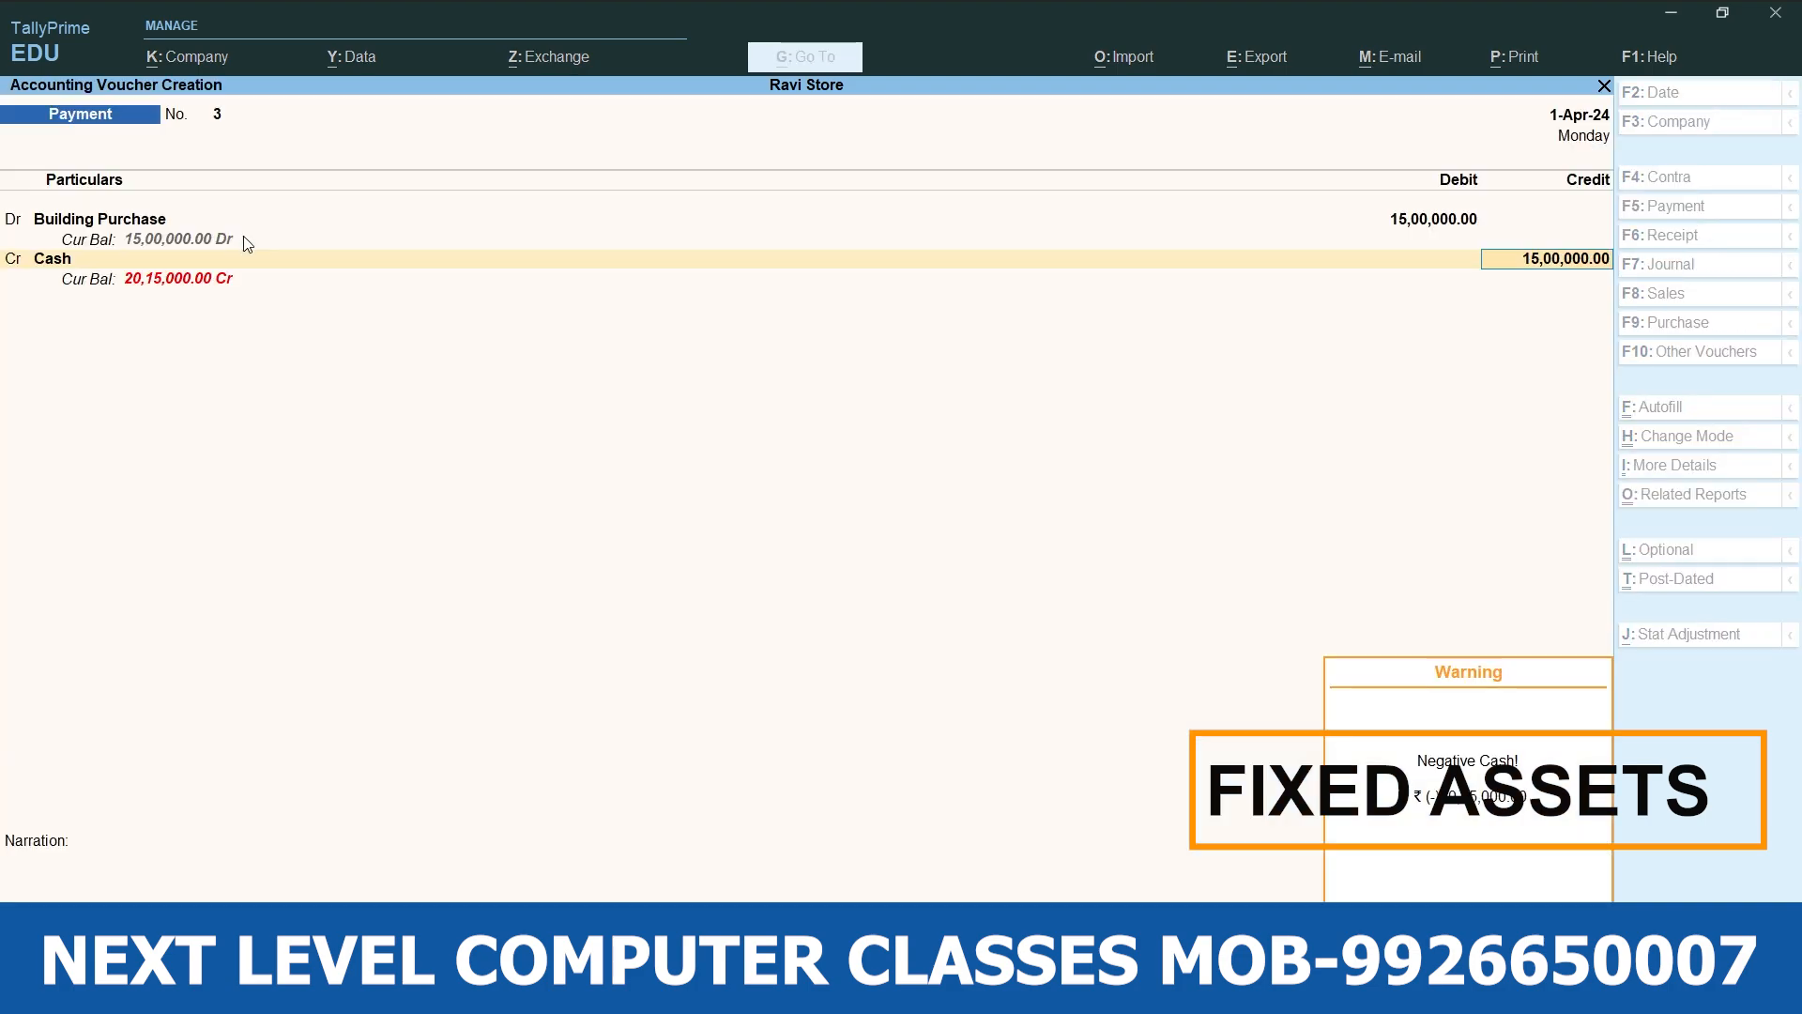
key(Return)
key(Return)
key(Return)
key(Return)
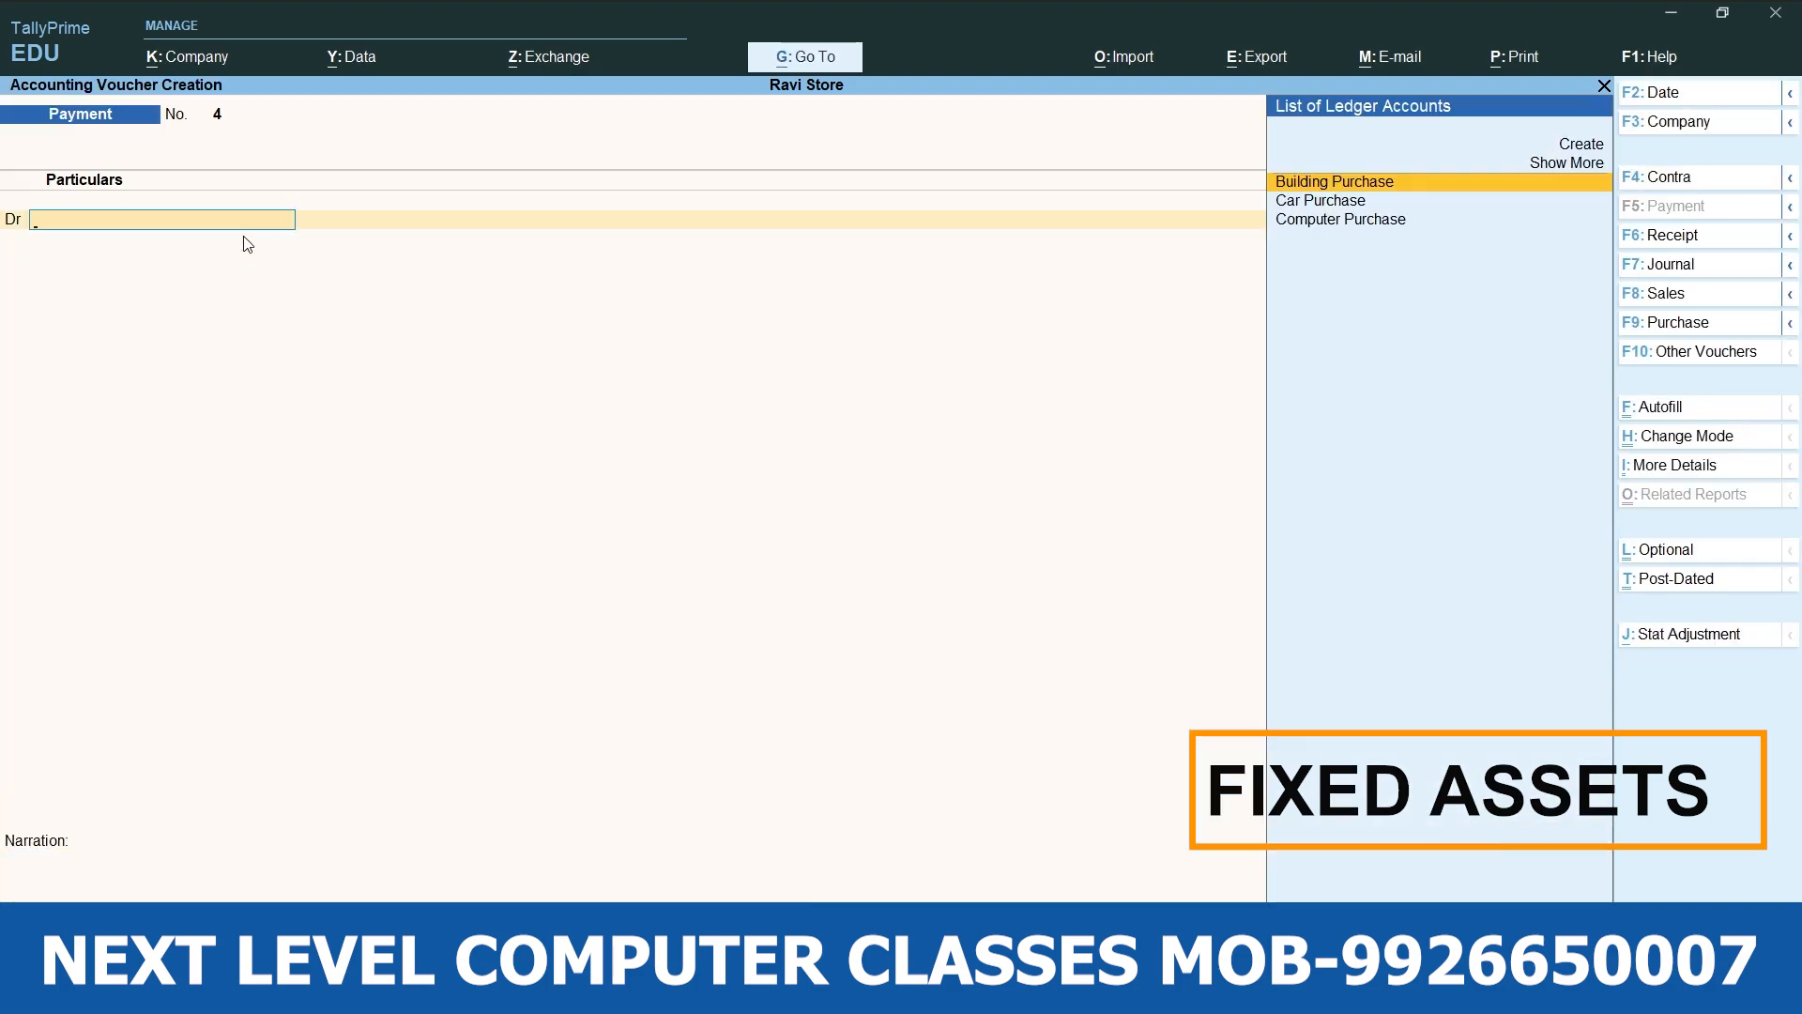
Create a ledger named Ac Purchase under Fixed Assets from the next payment voucher, keeping all other defaults.
key(alt+c)
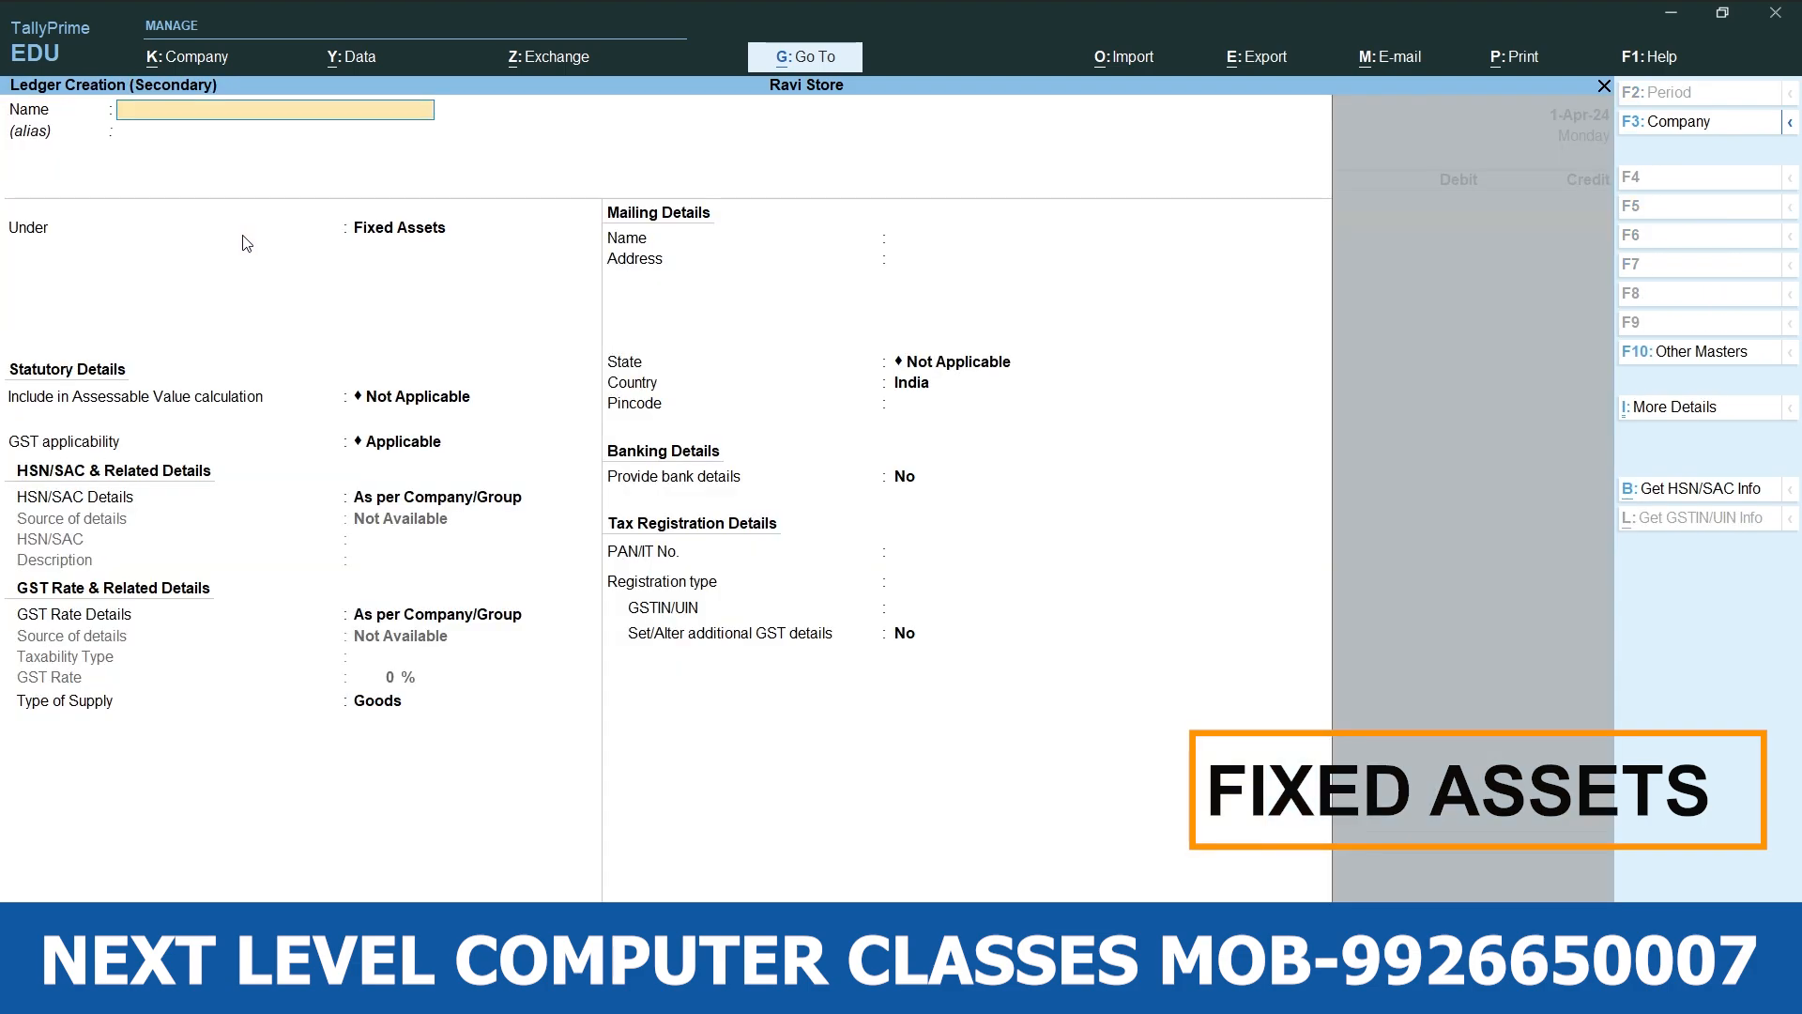
text(Ac Purchase)
key(Return)
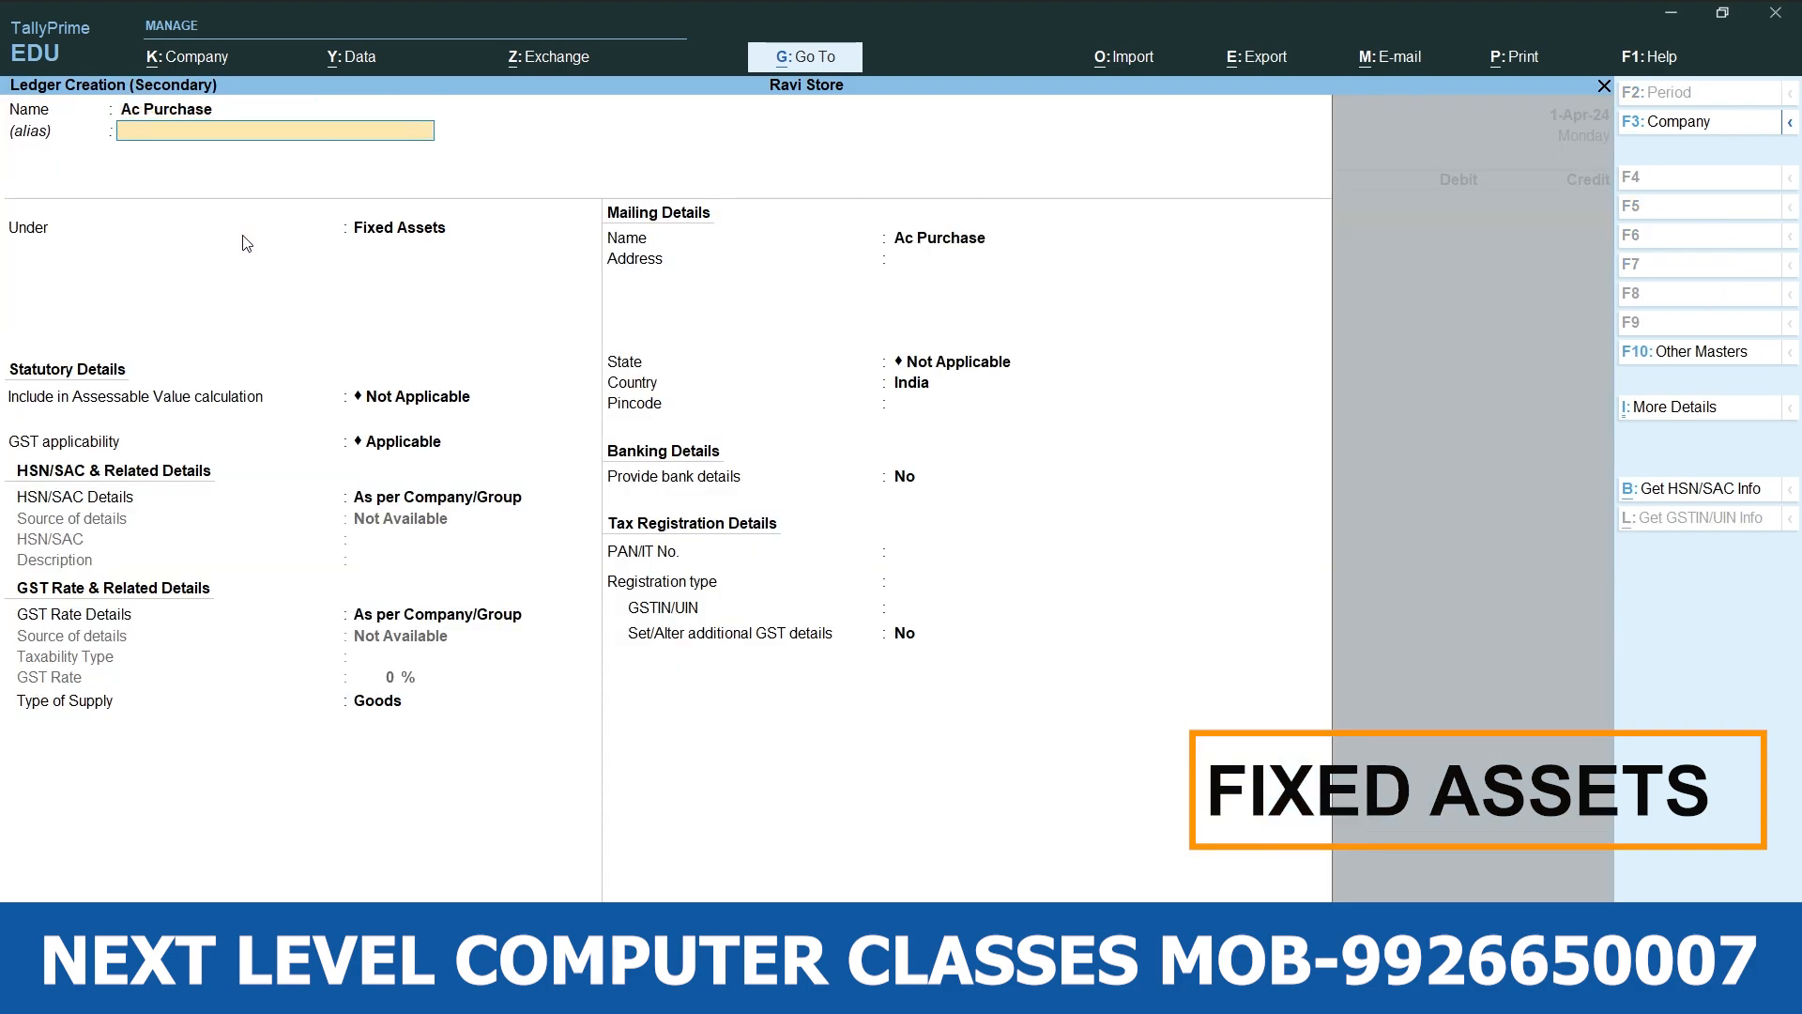
key(Return)
key(Return)
key(Return)
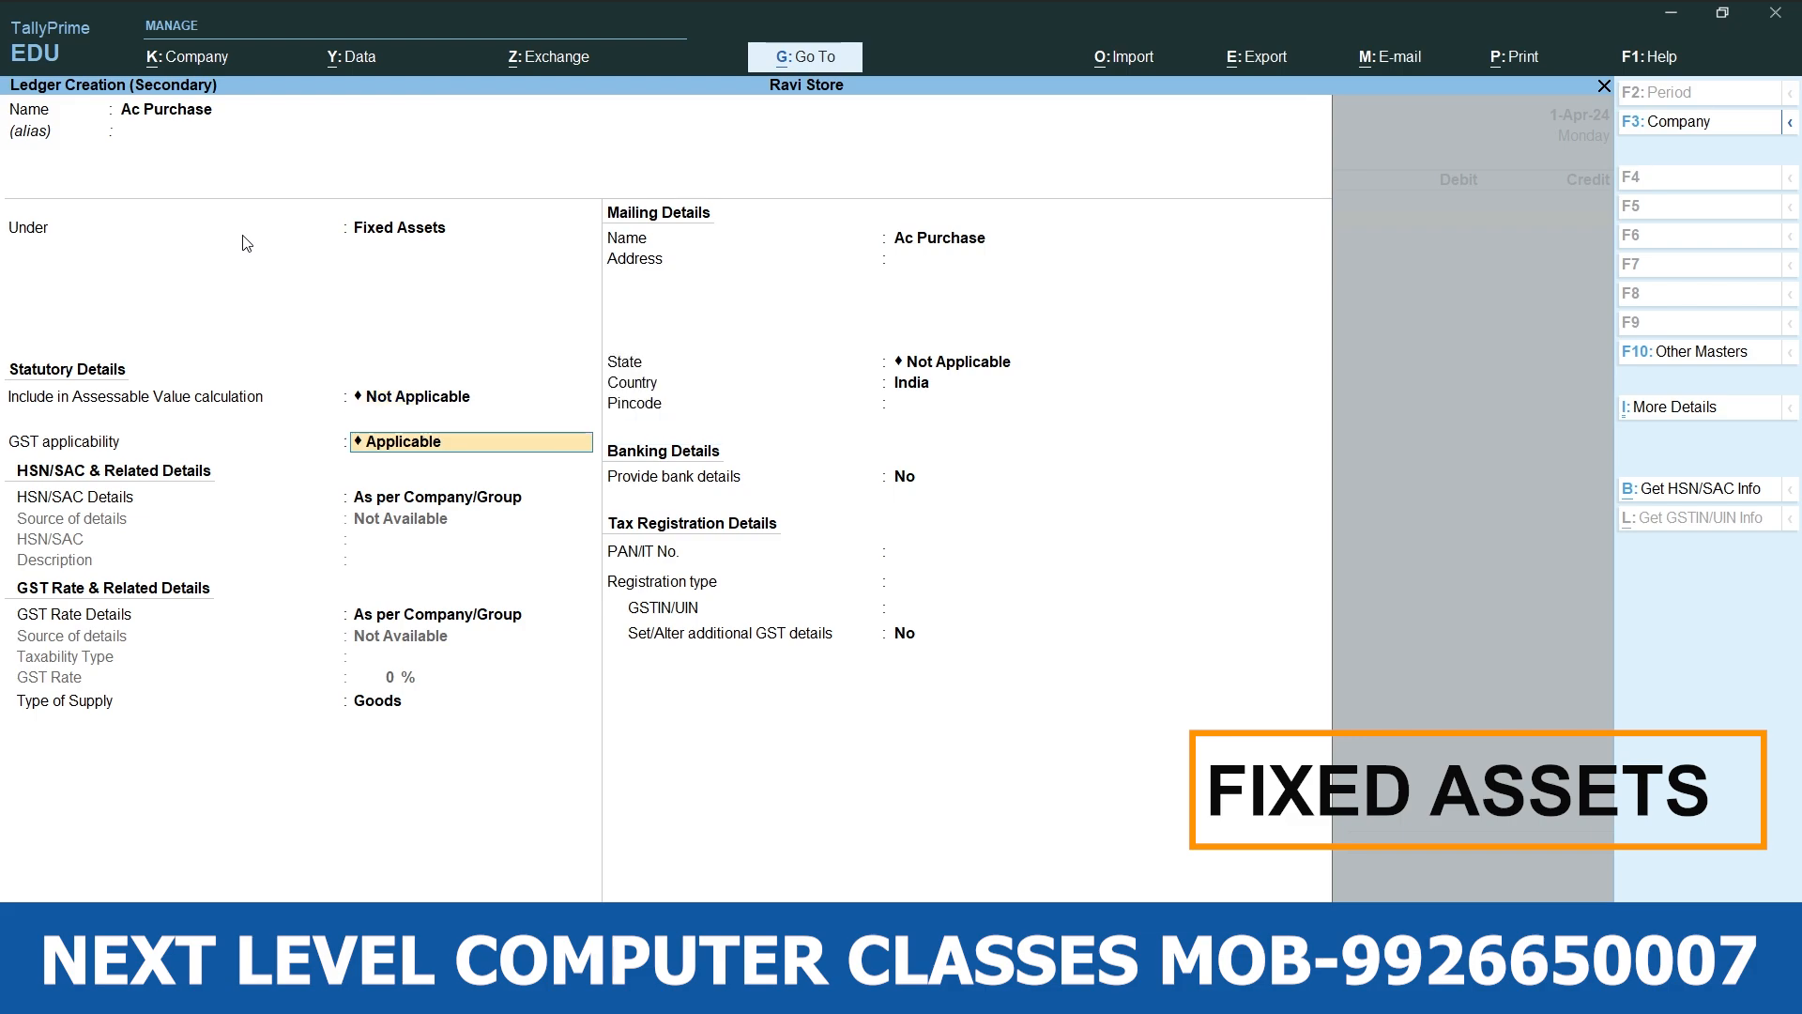
key(ctrl+a)
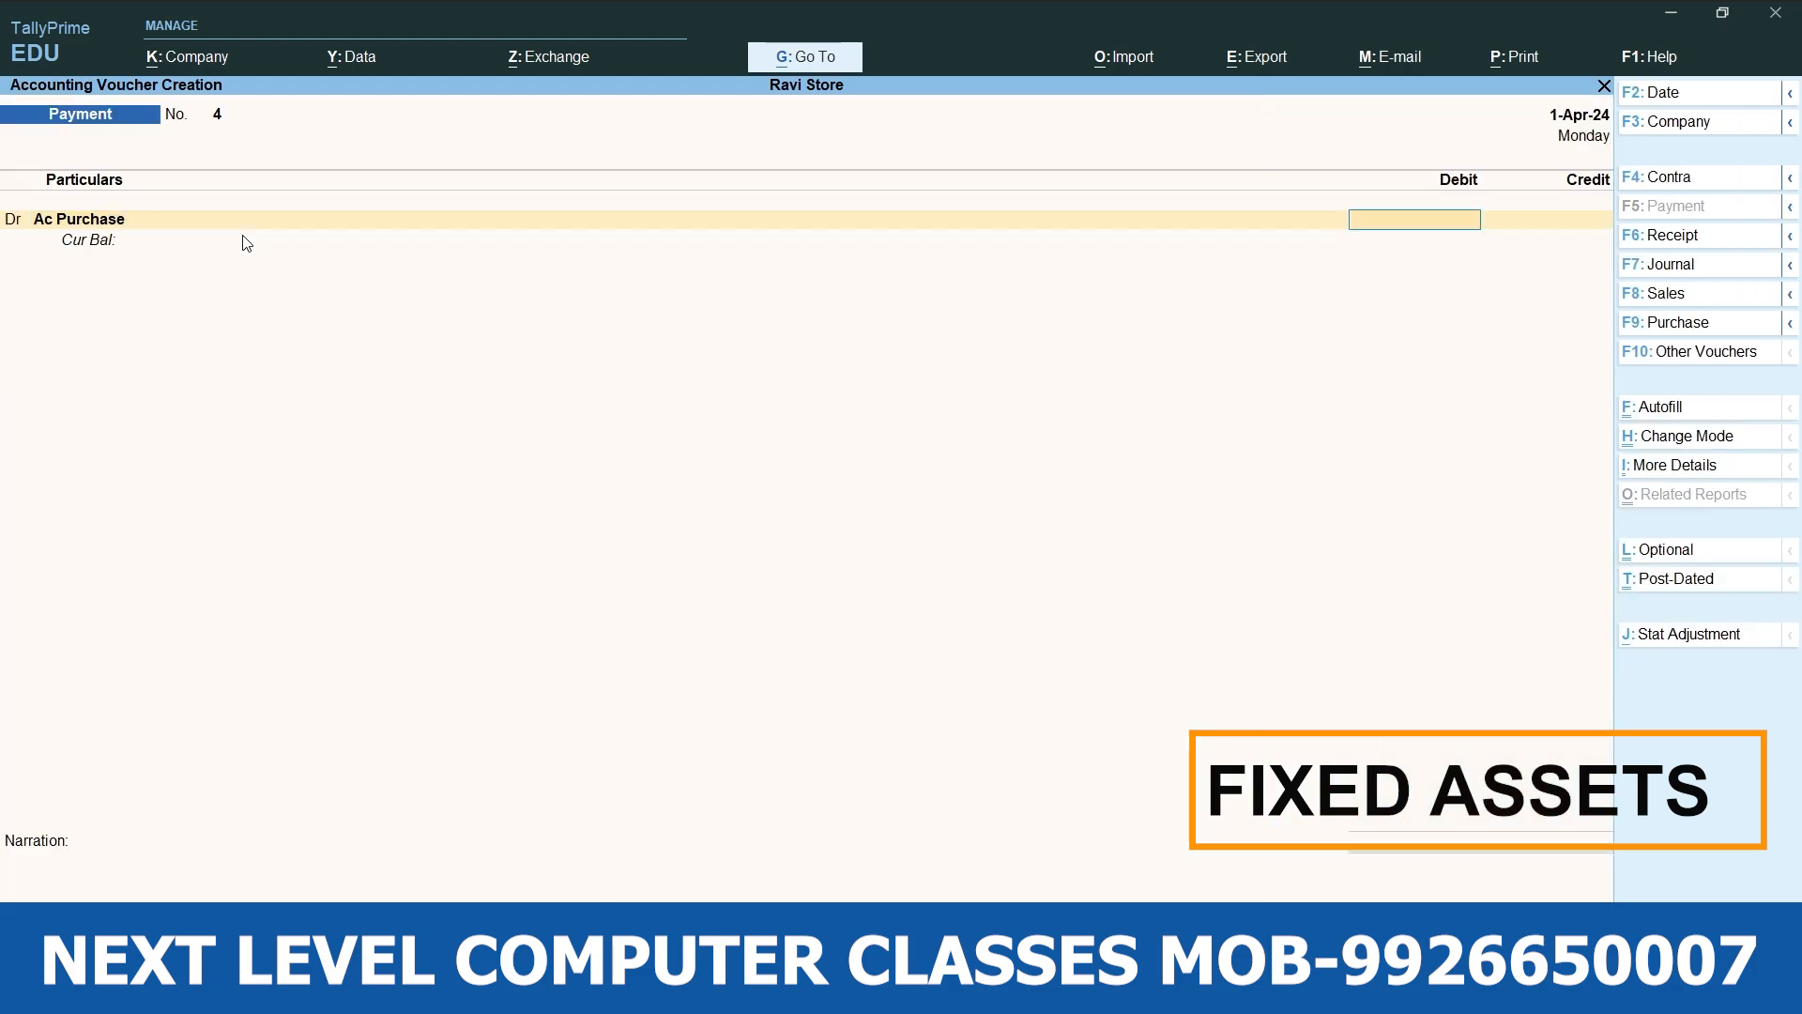
Debit Ac Purchase with 35,000 and choose Cash as the voucher's credit ledger.
text(35000)
key(Return)
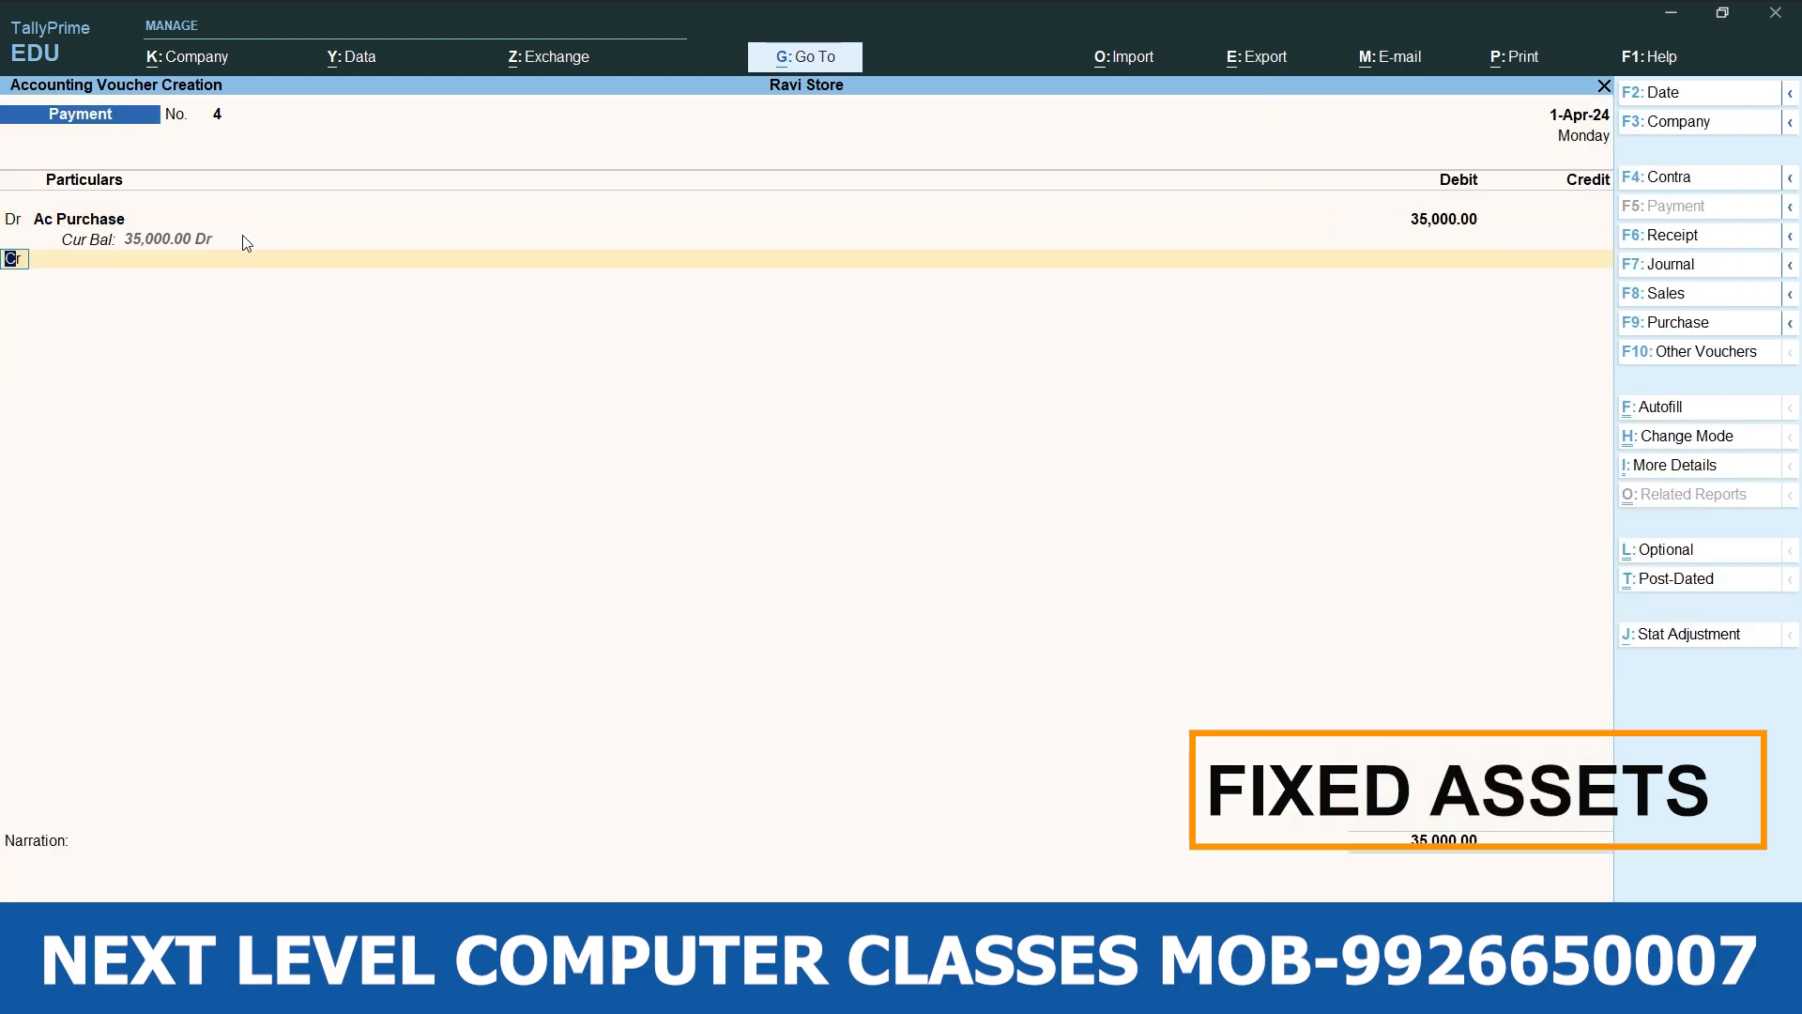
key(Return)
key(Down)
key(Down)
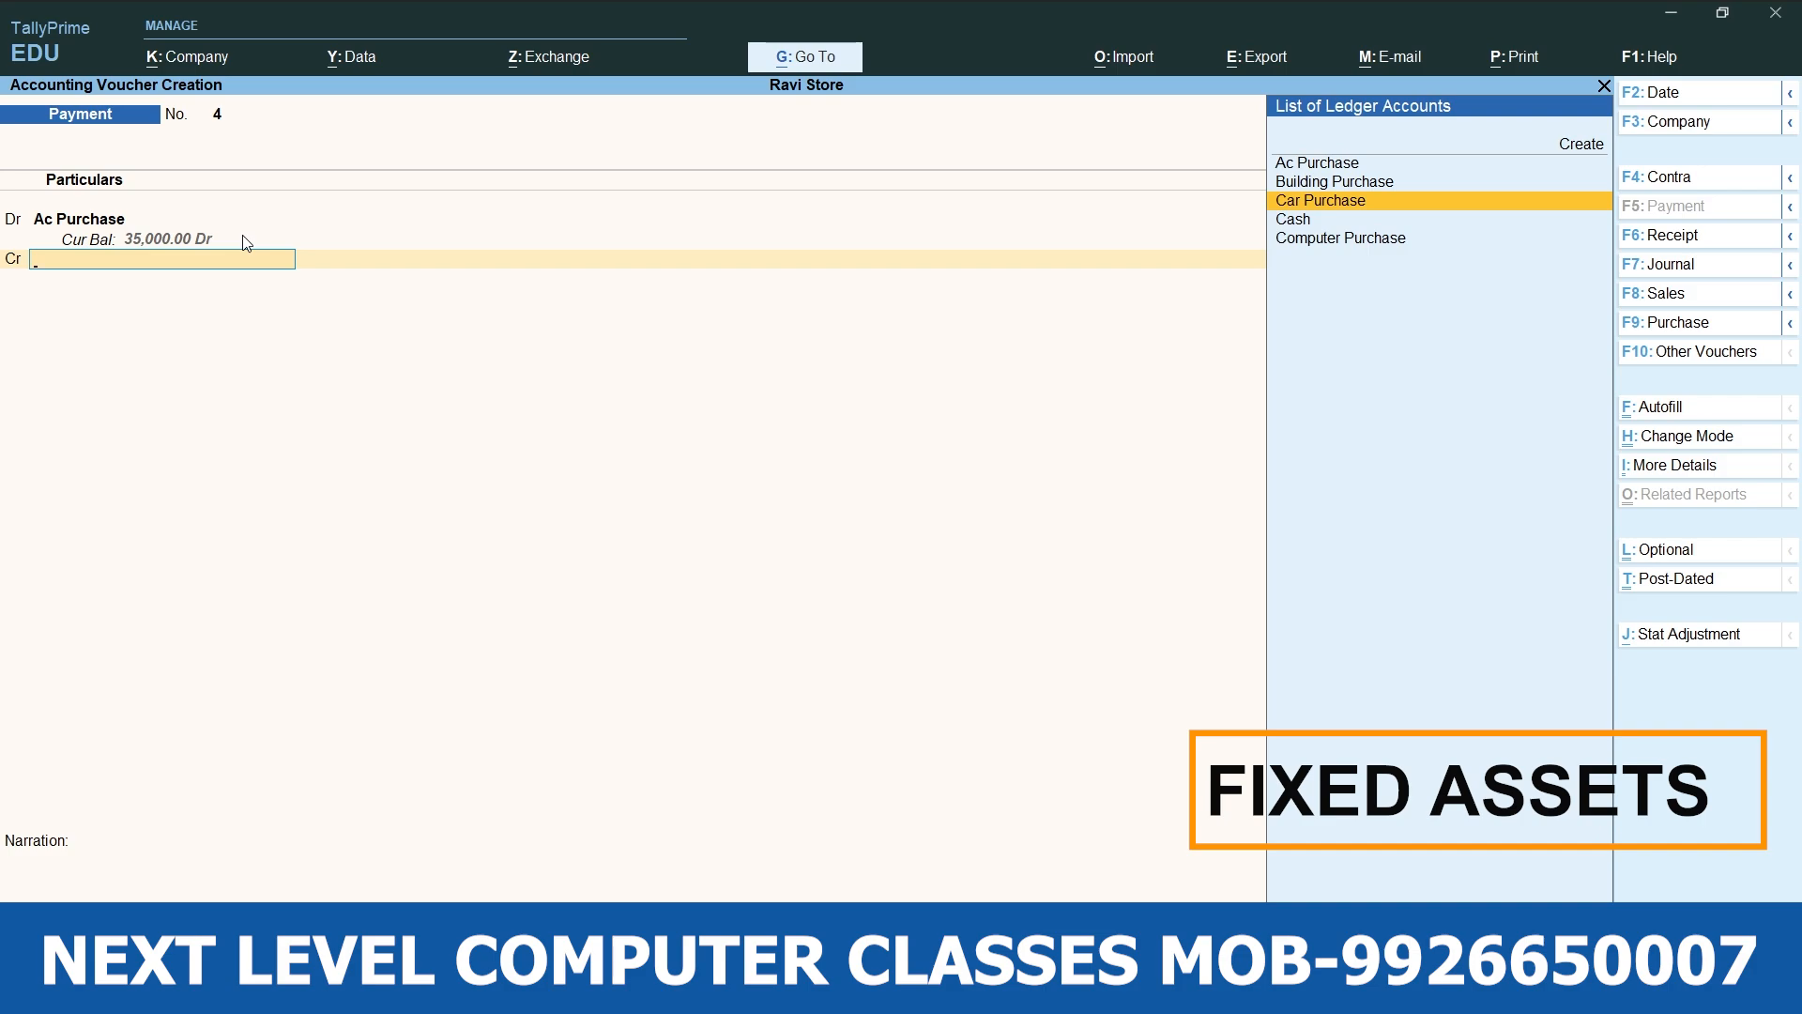
key(Down)
key(Return)
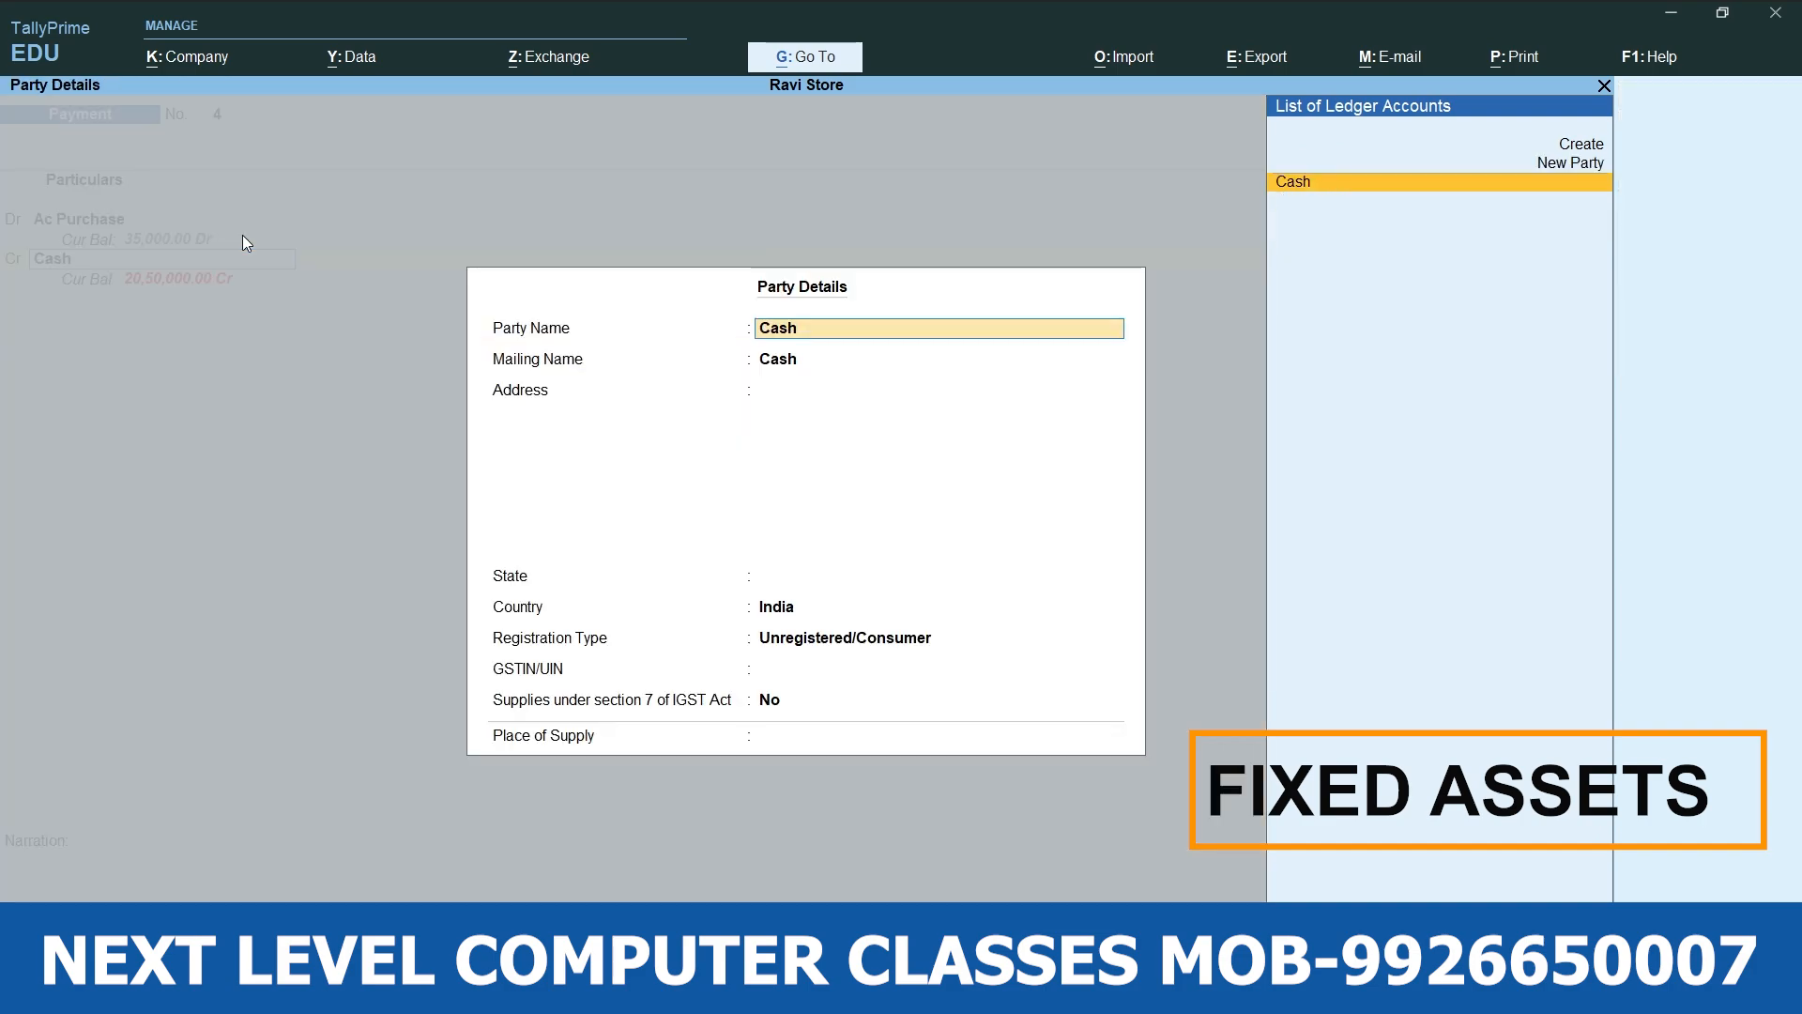
Keep the default party details for Cash, credit it with 35,000 and save the voucher without a narration.
key(Return)
key(Return)
key(ctrl+a)
key(Return)
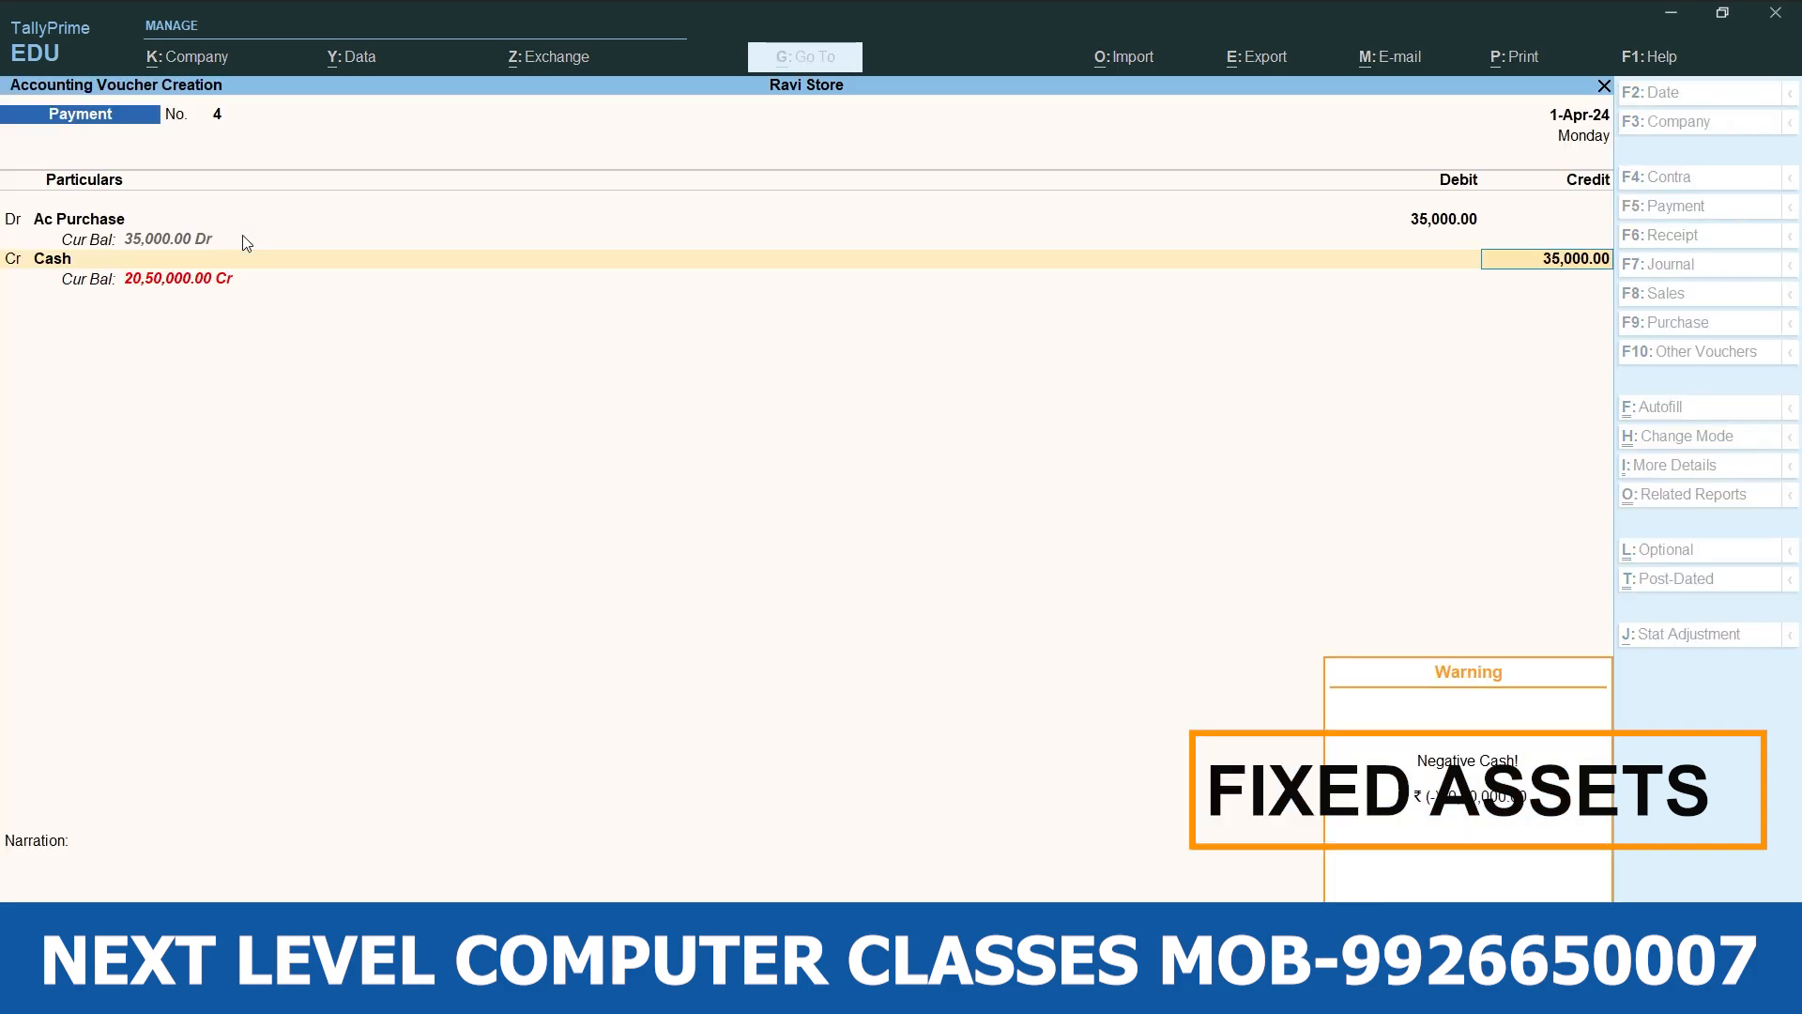
key(Return)
key(Return)
key(Return)
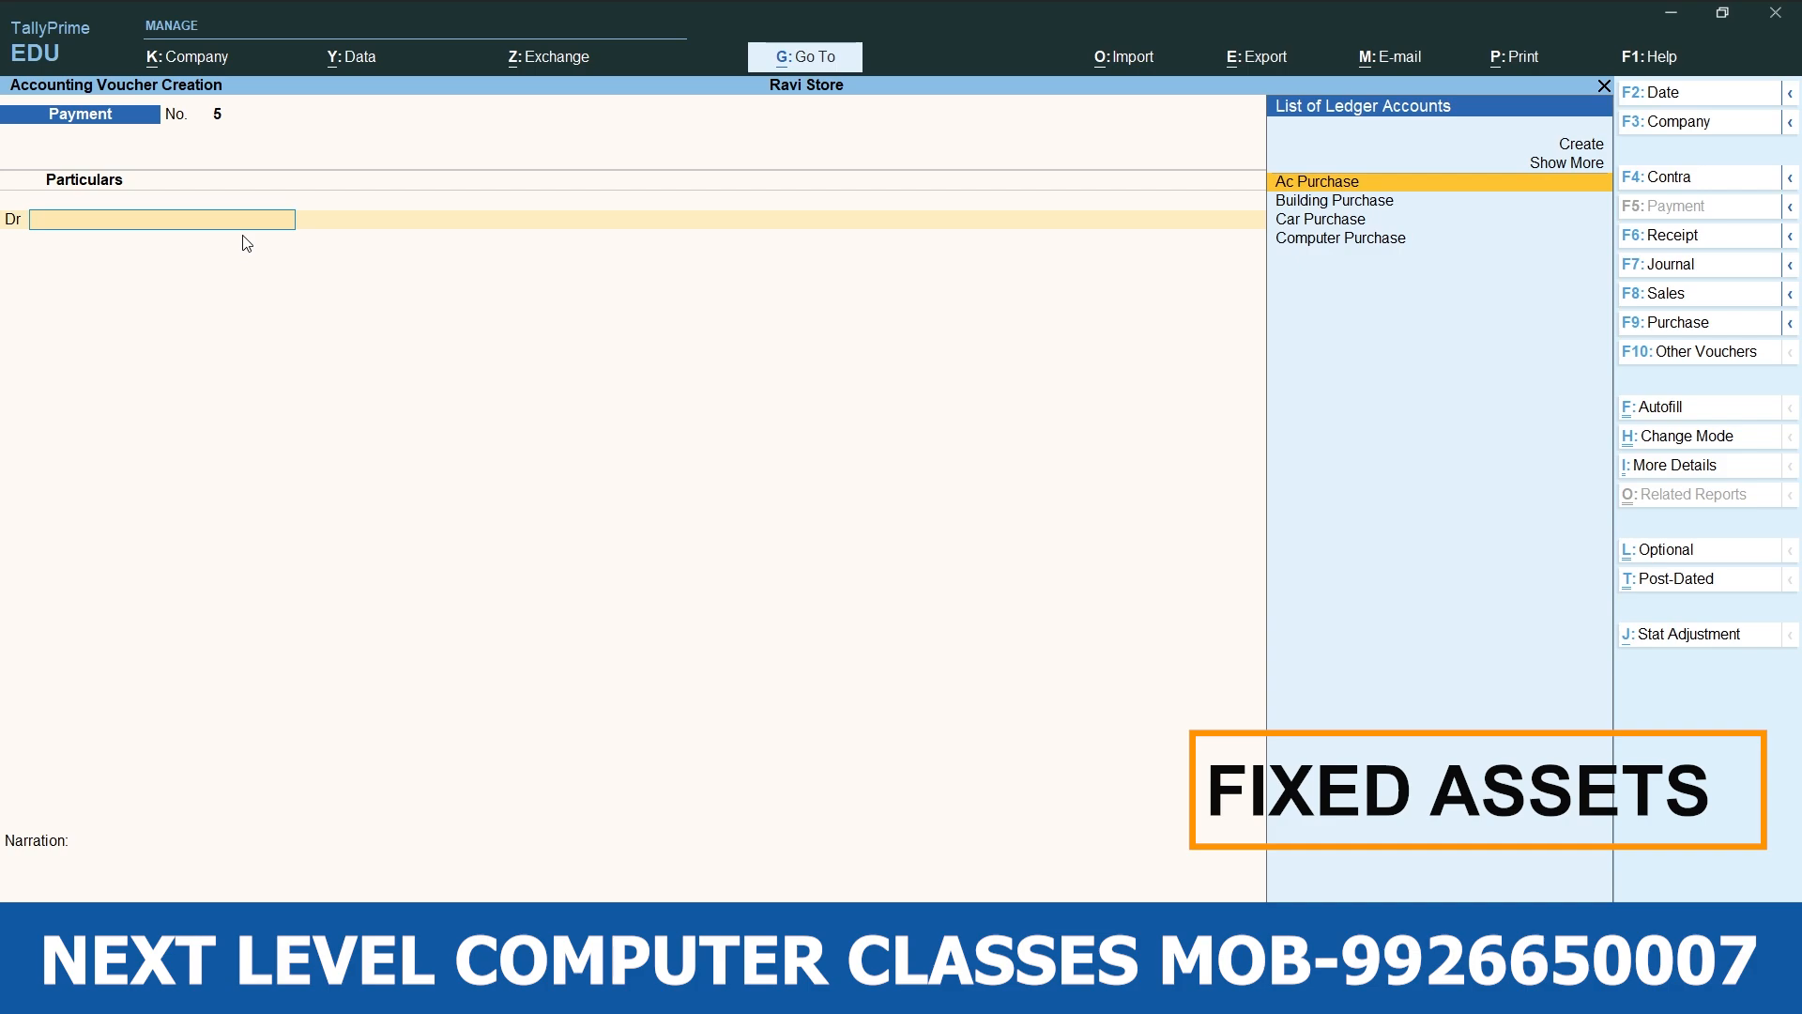
Open the Balance Sheet and drill down into Fixed Assets to examine the purchase ledgers, then return to the Gateway of Tally.
key(Escape)
key(Escape)
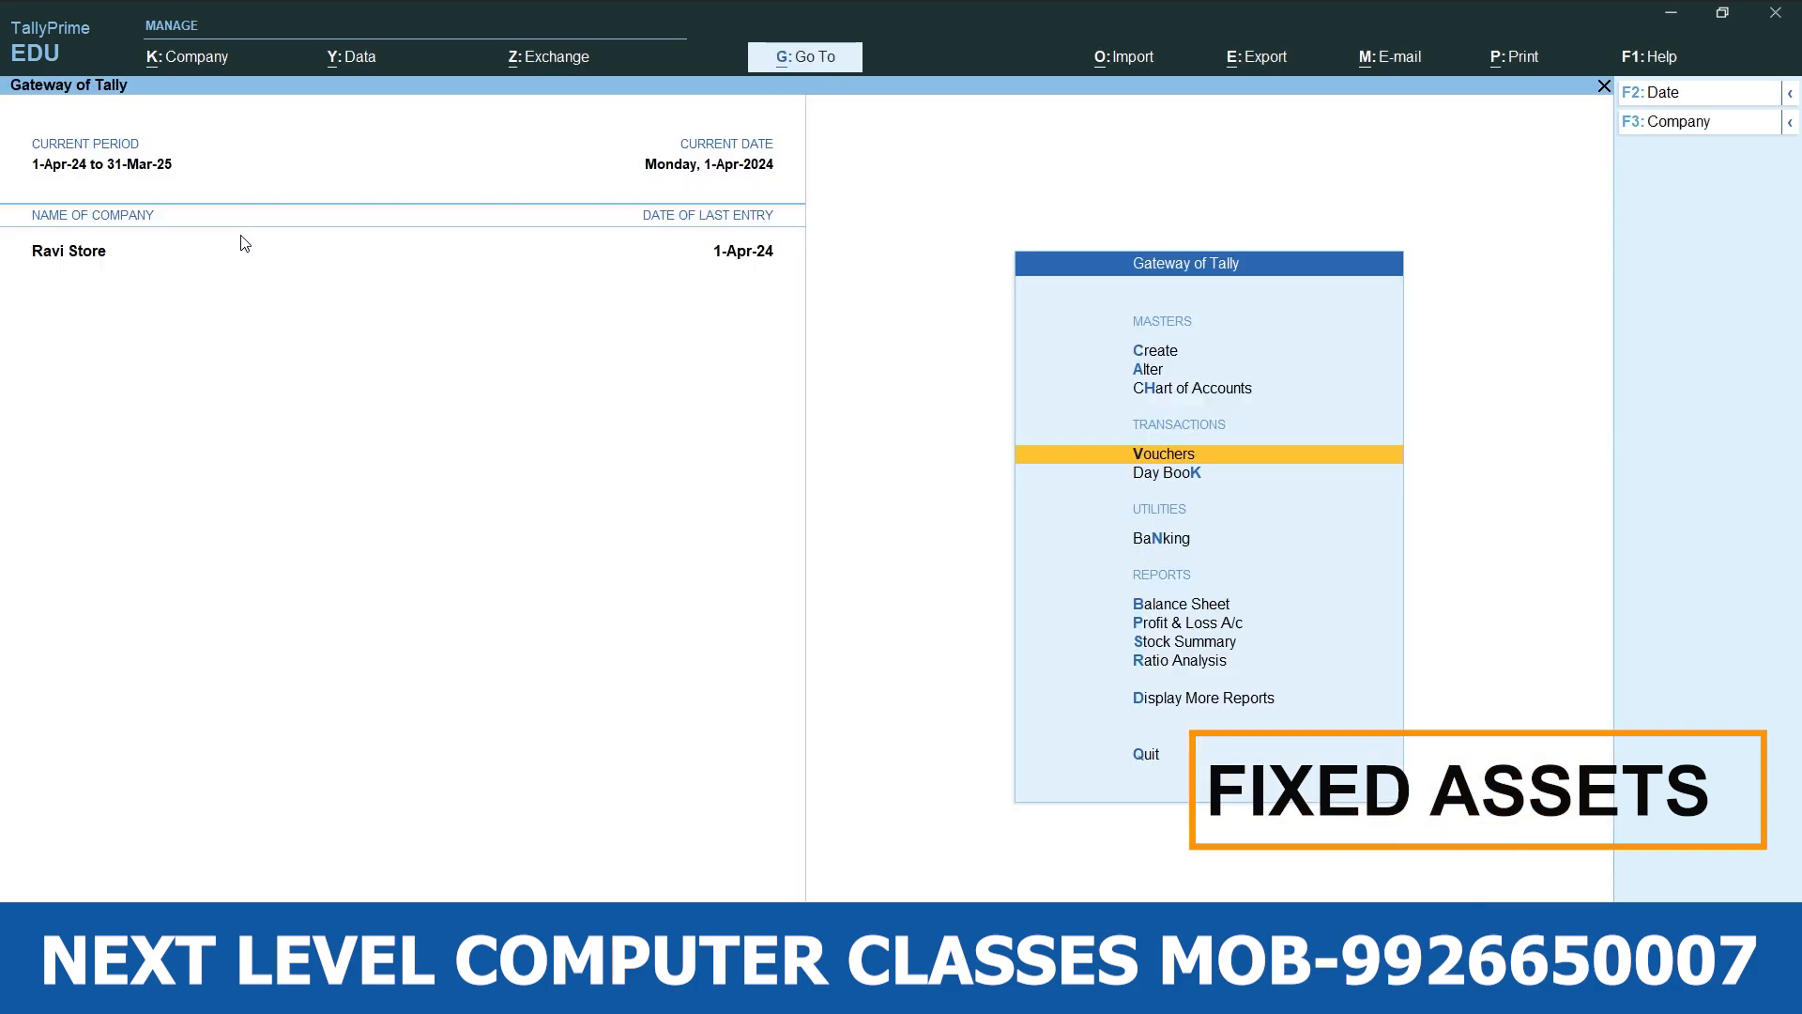
click(1154, 610)
key(Right)
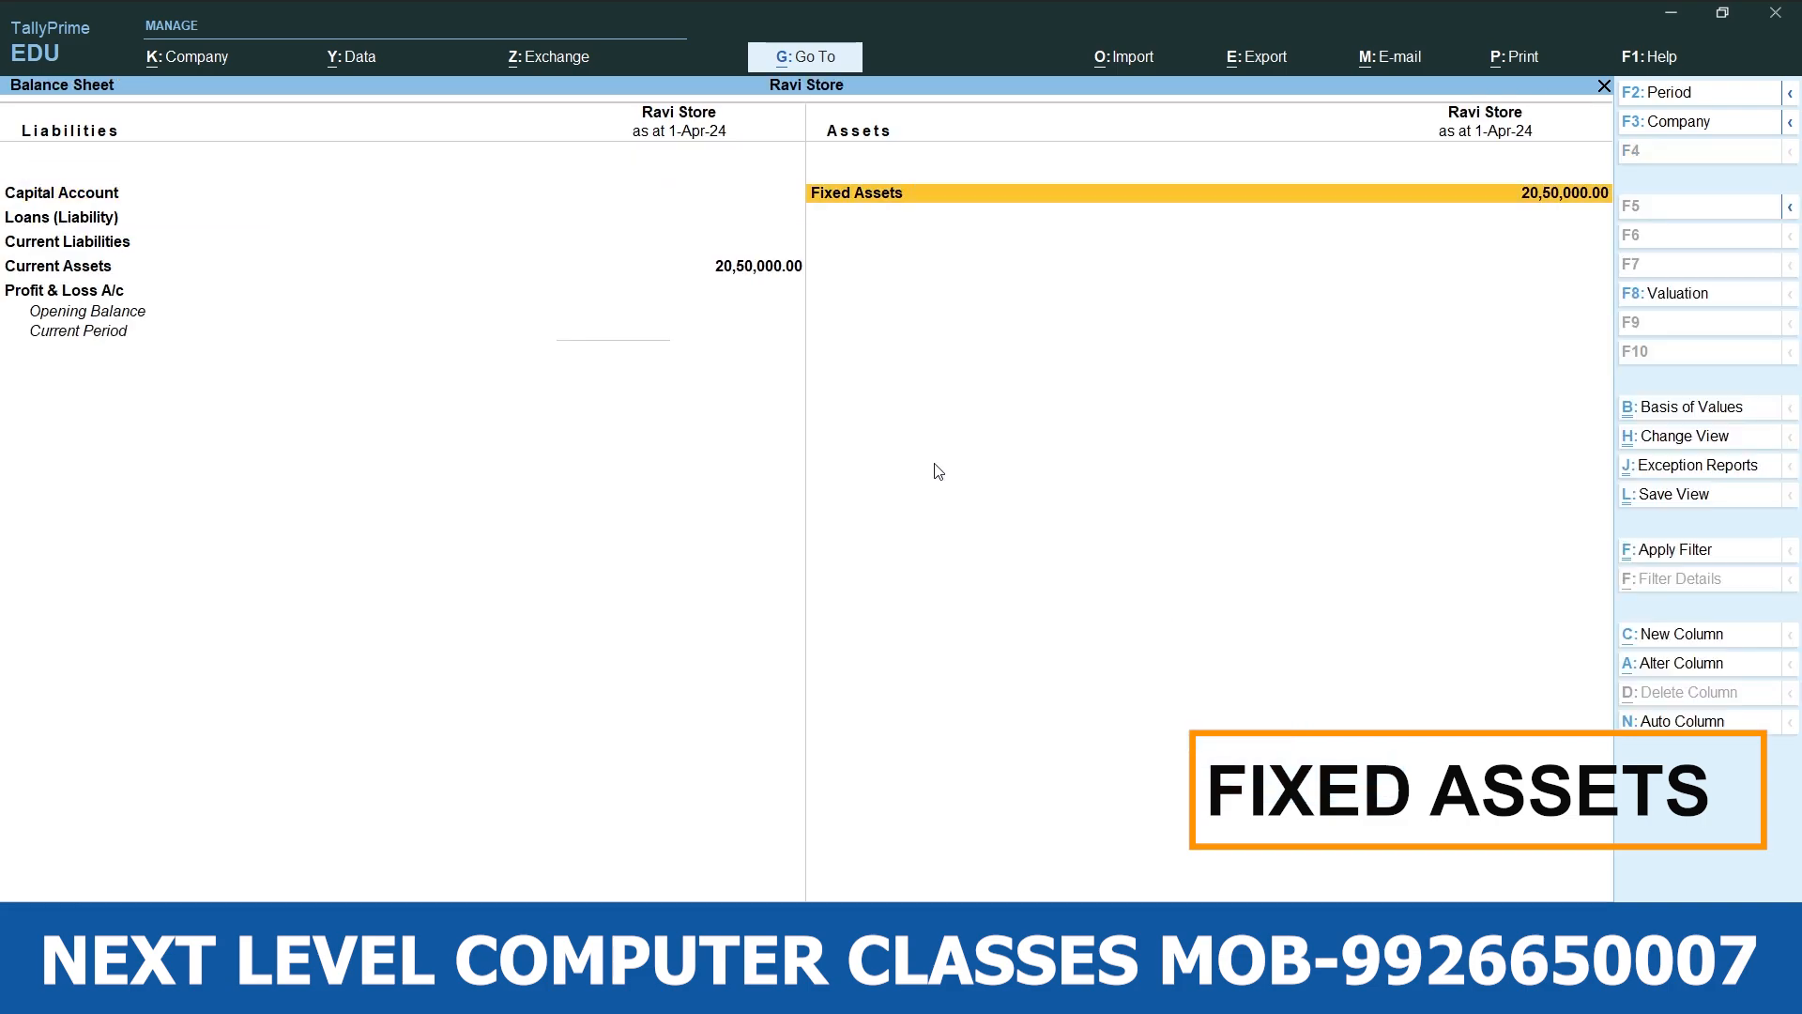
key(Return)
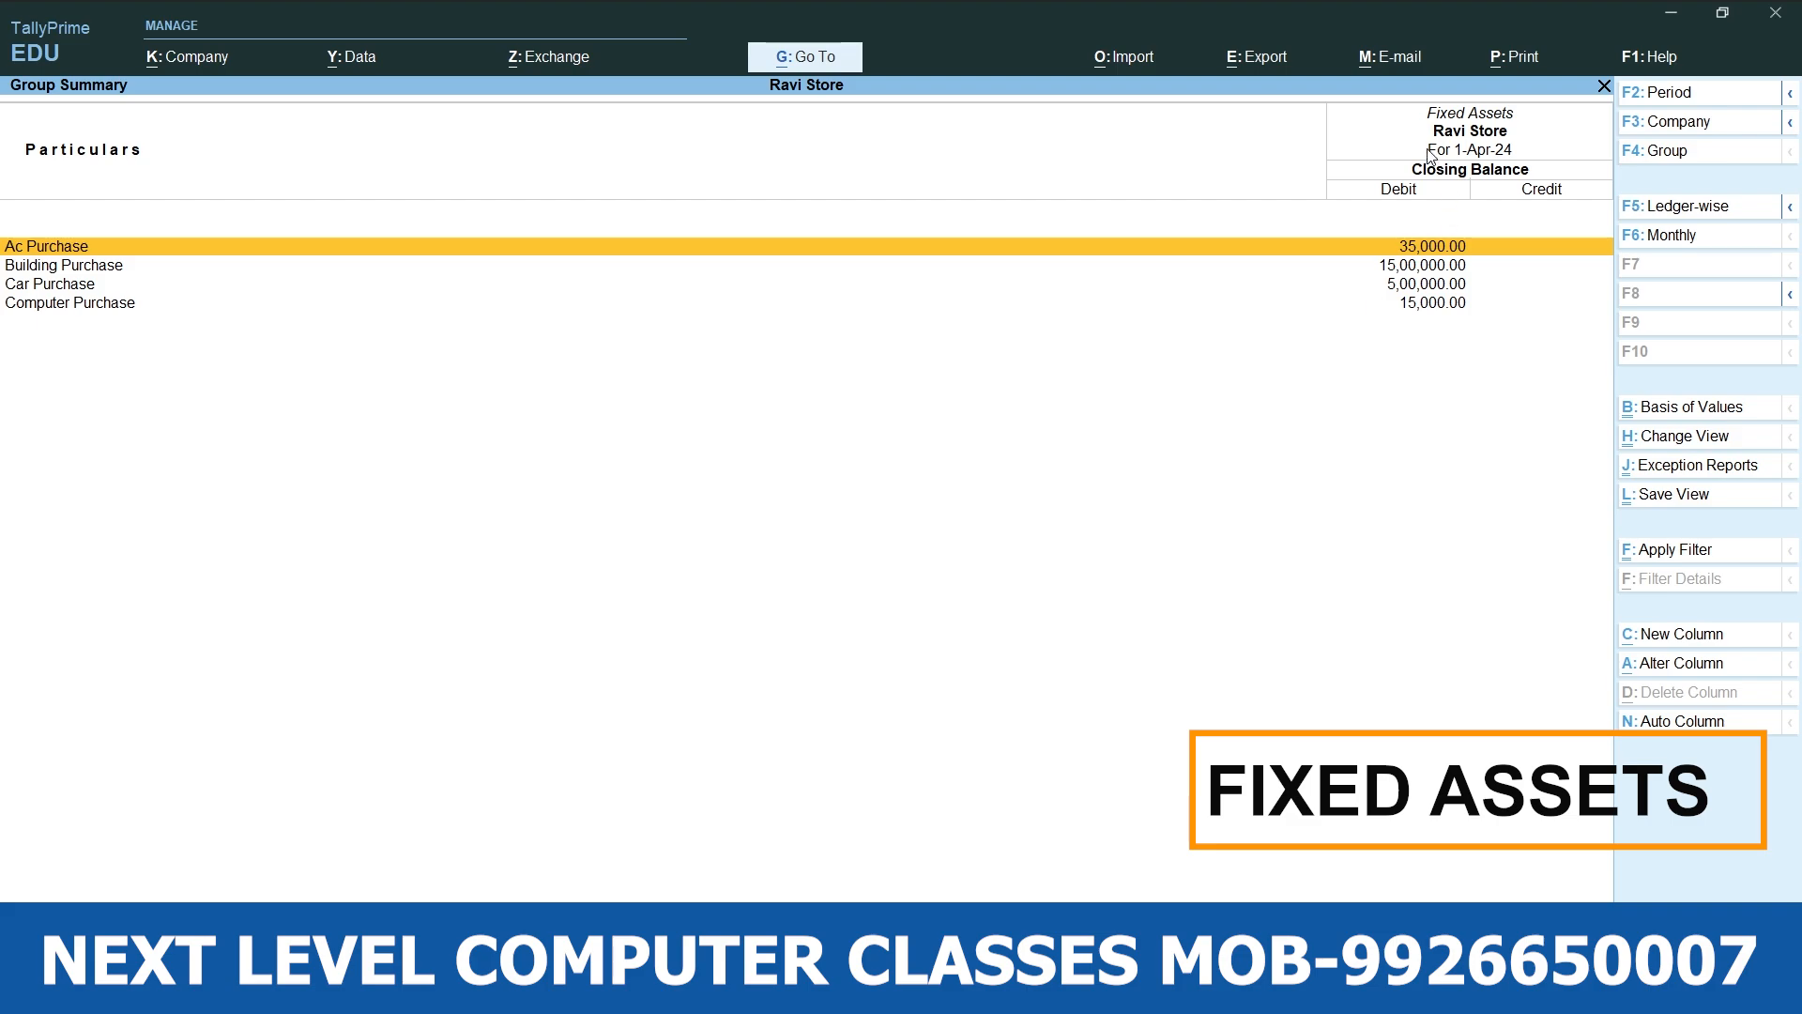
click(91, 284)
click(74, 311)
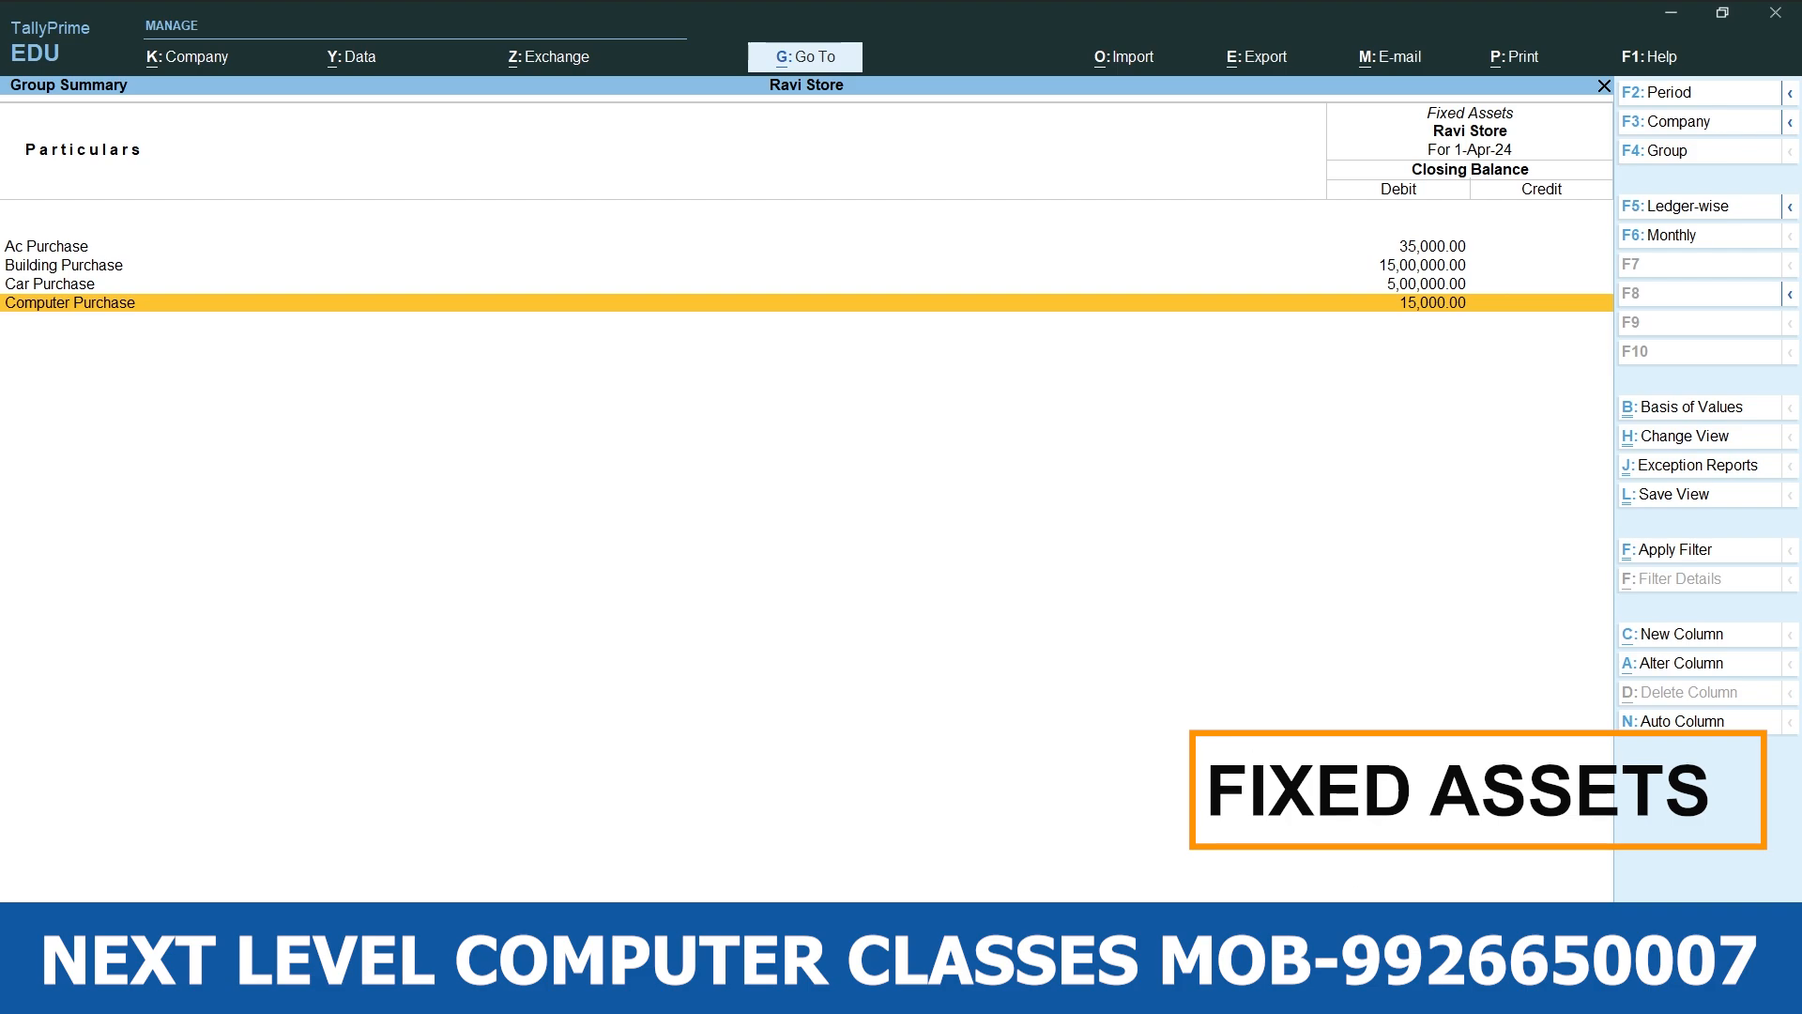
key(Escape)
key(Escape)
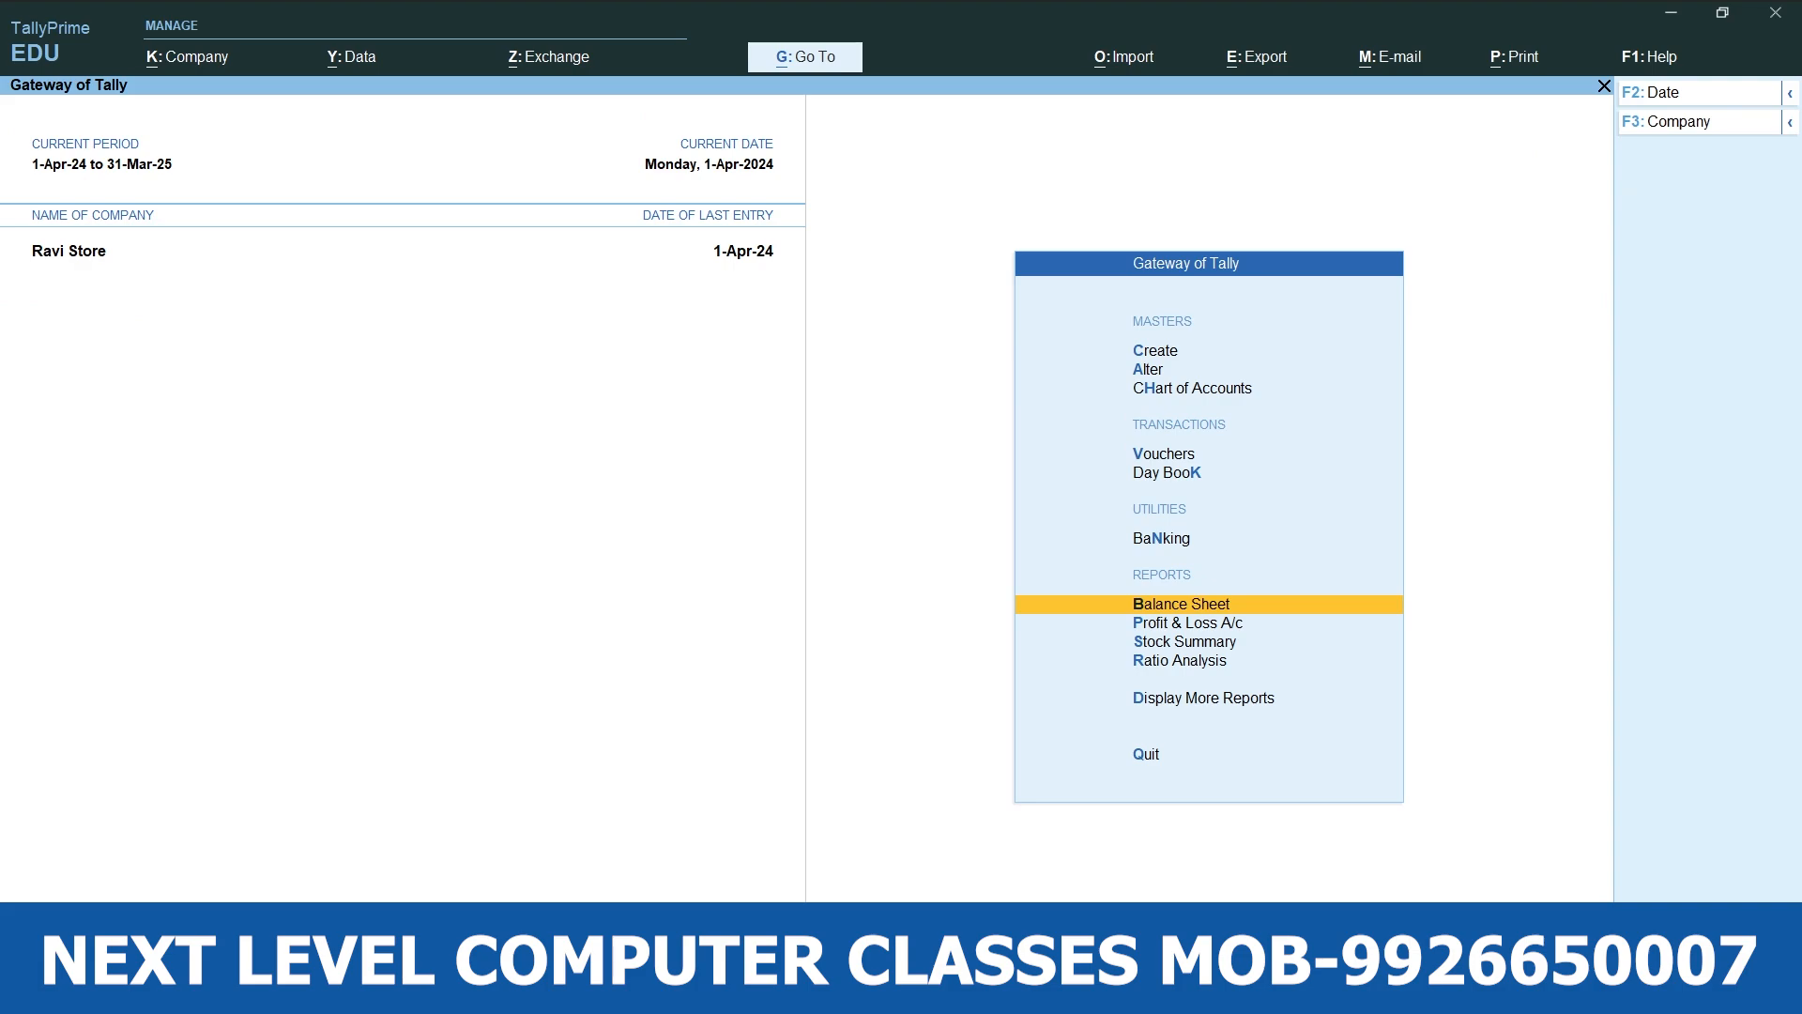
key(Escape)
key(Escape)
key(Down)
key(Down)
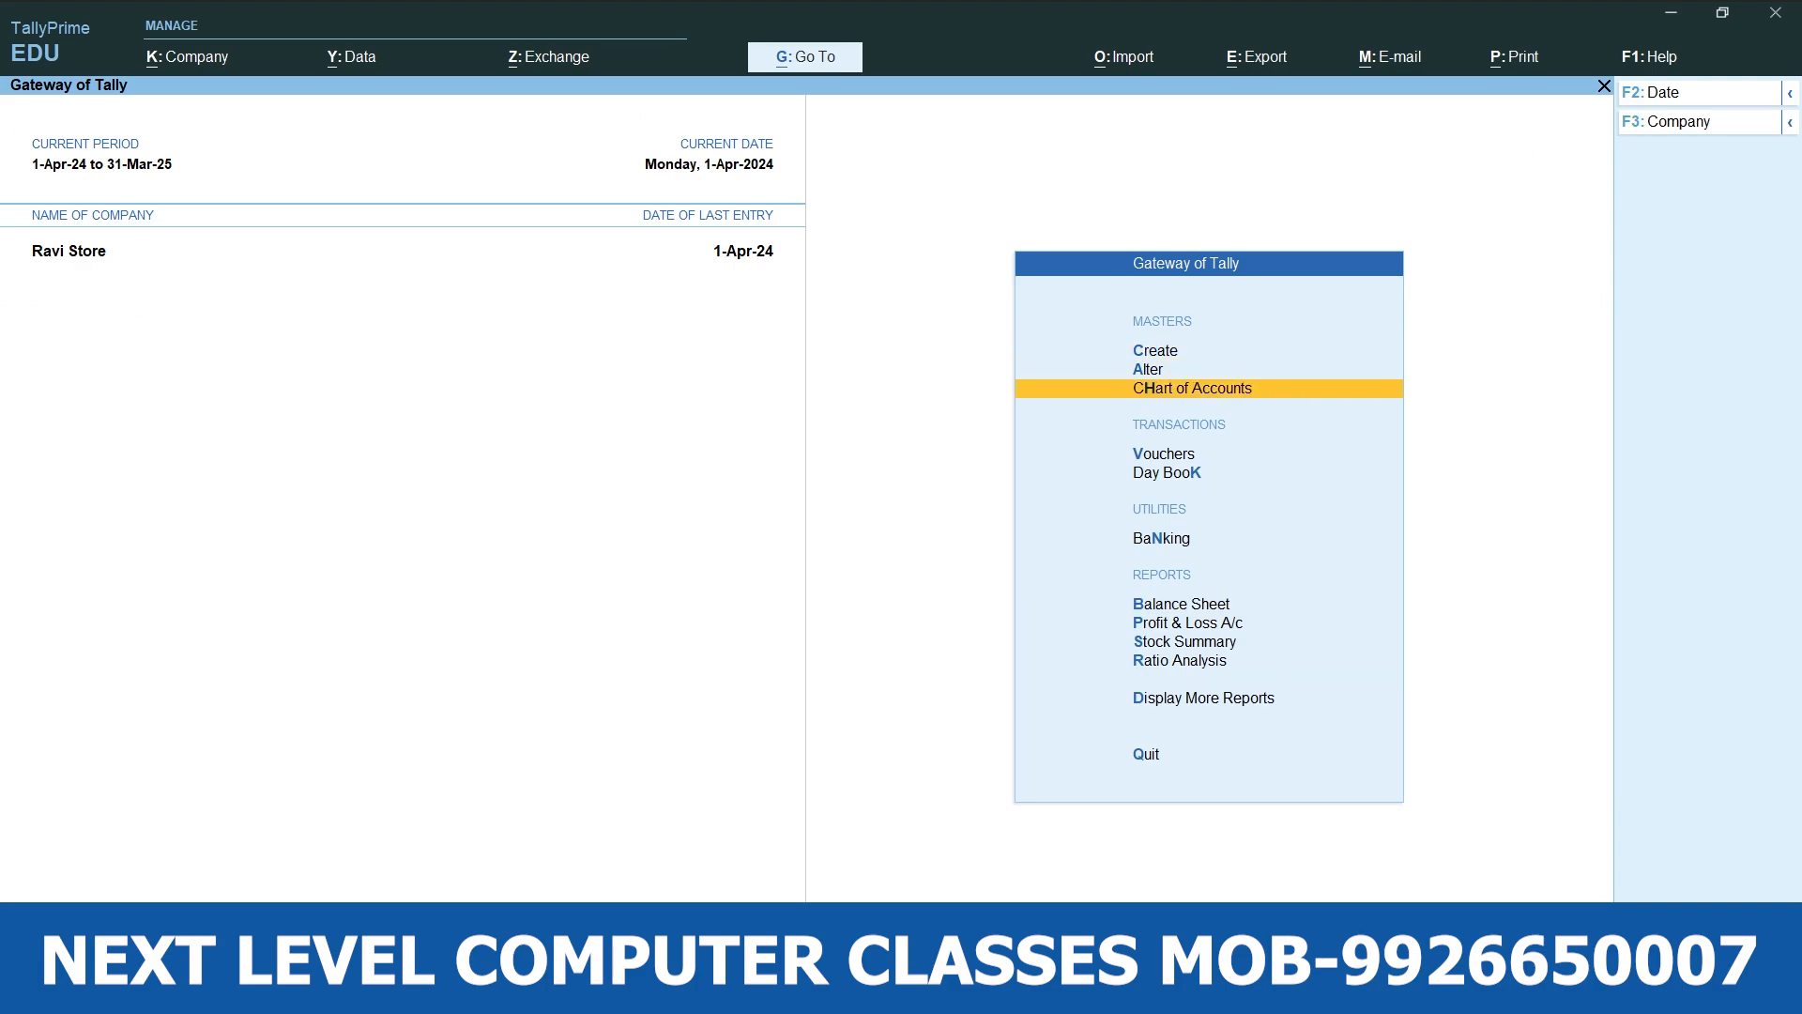
Open a new payment voucher, then read the Duties & Taxes notes in the Word document and return to TallyPrime.
key(Down)
key(Return)
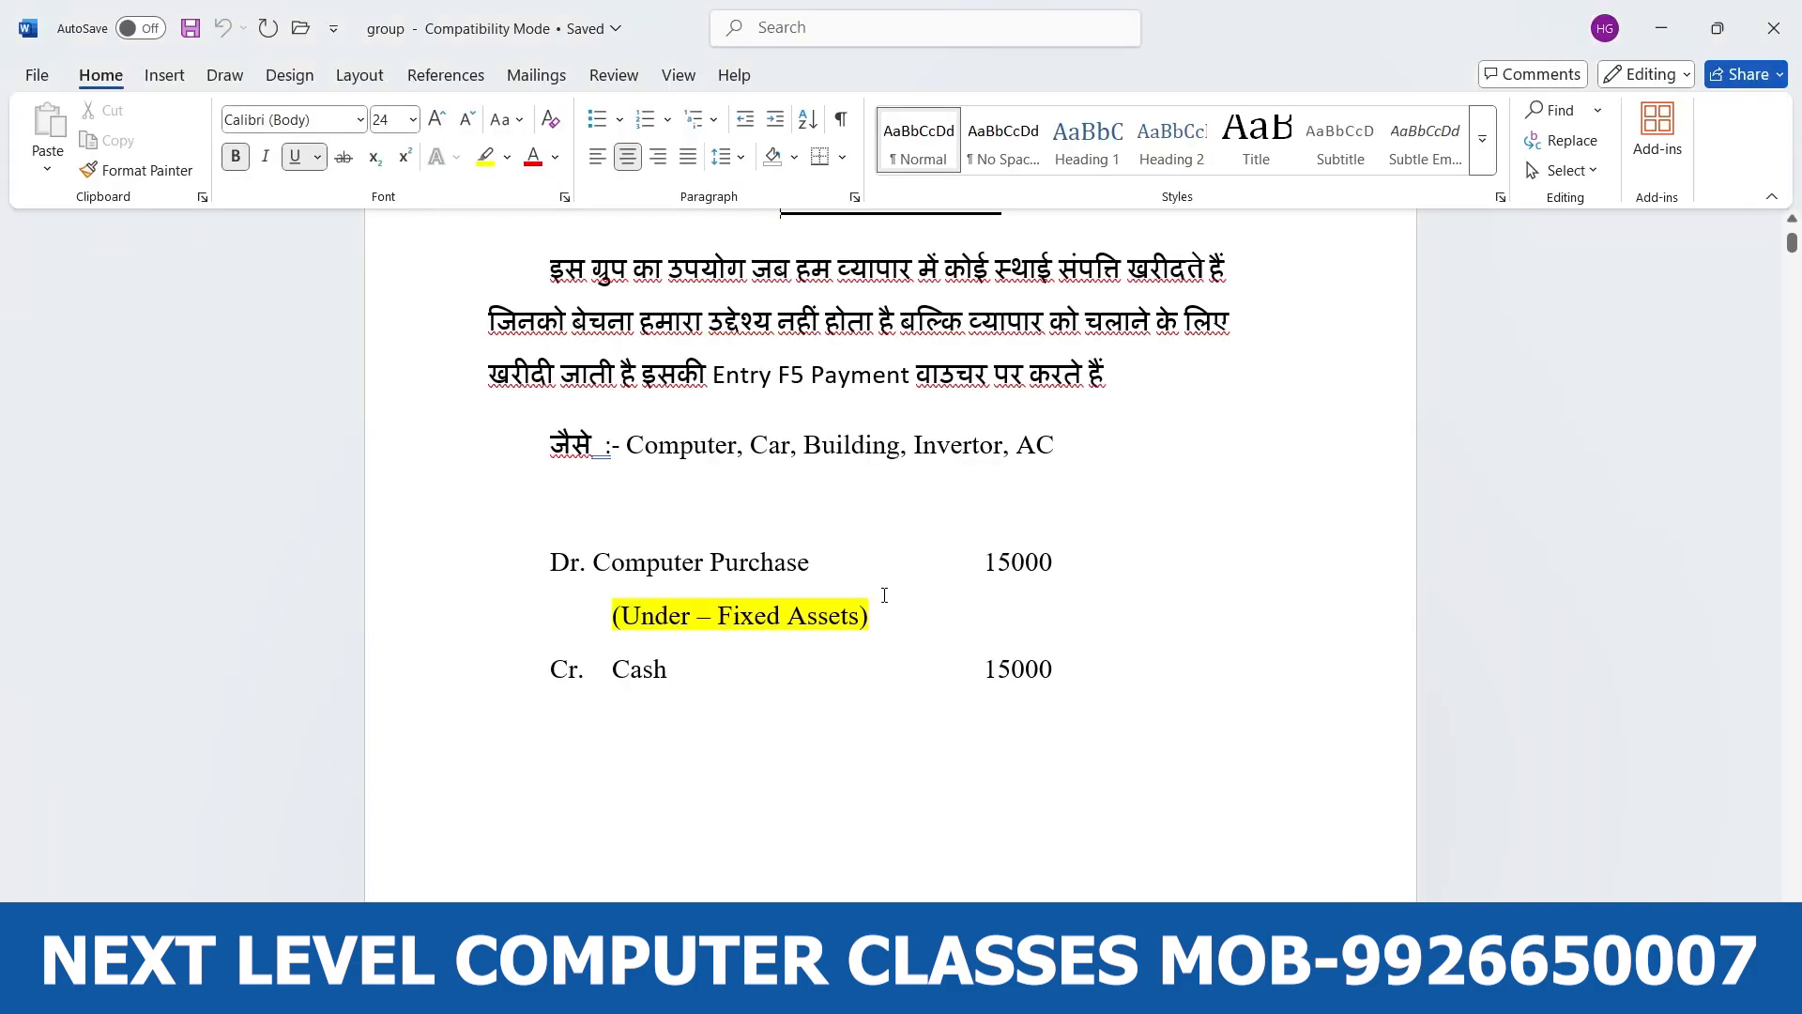
scroll(786, 404, up, 2)
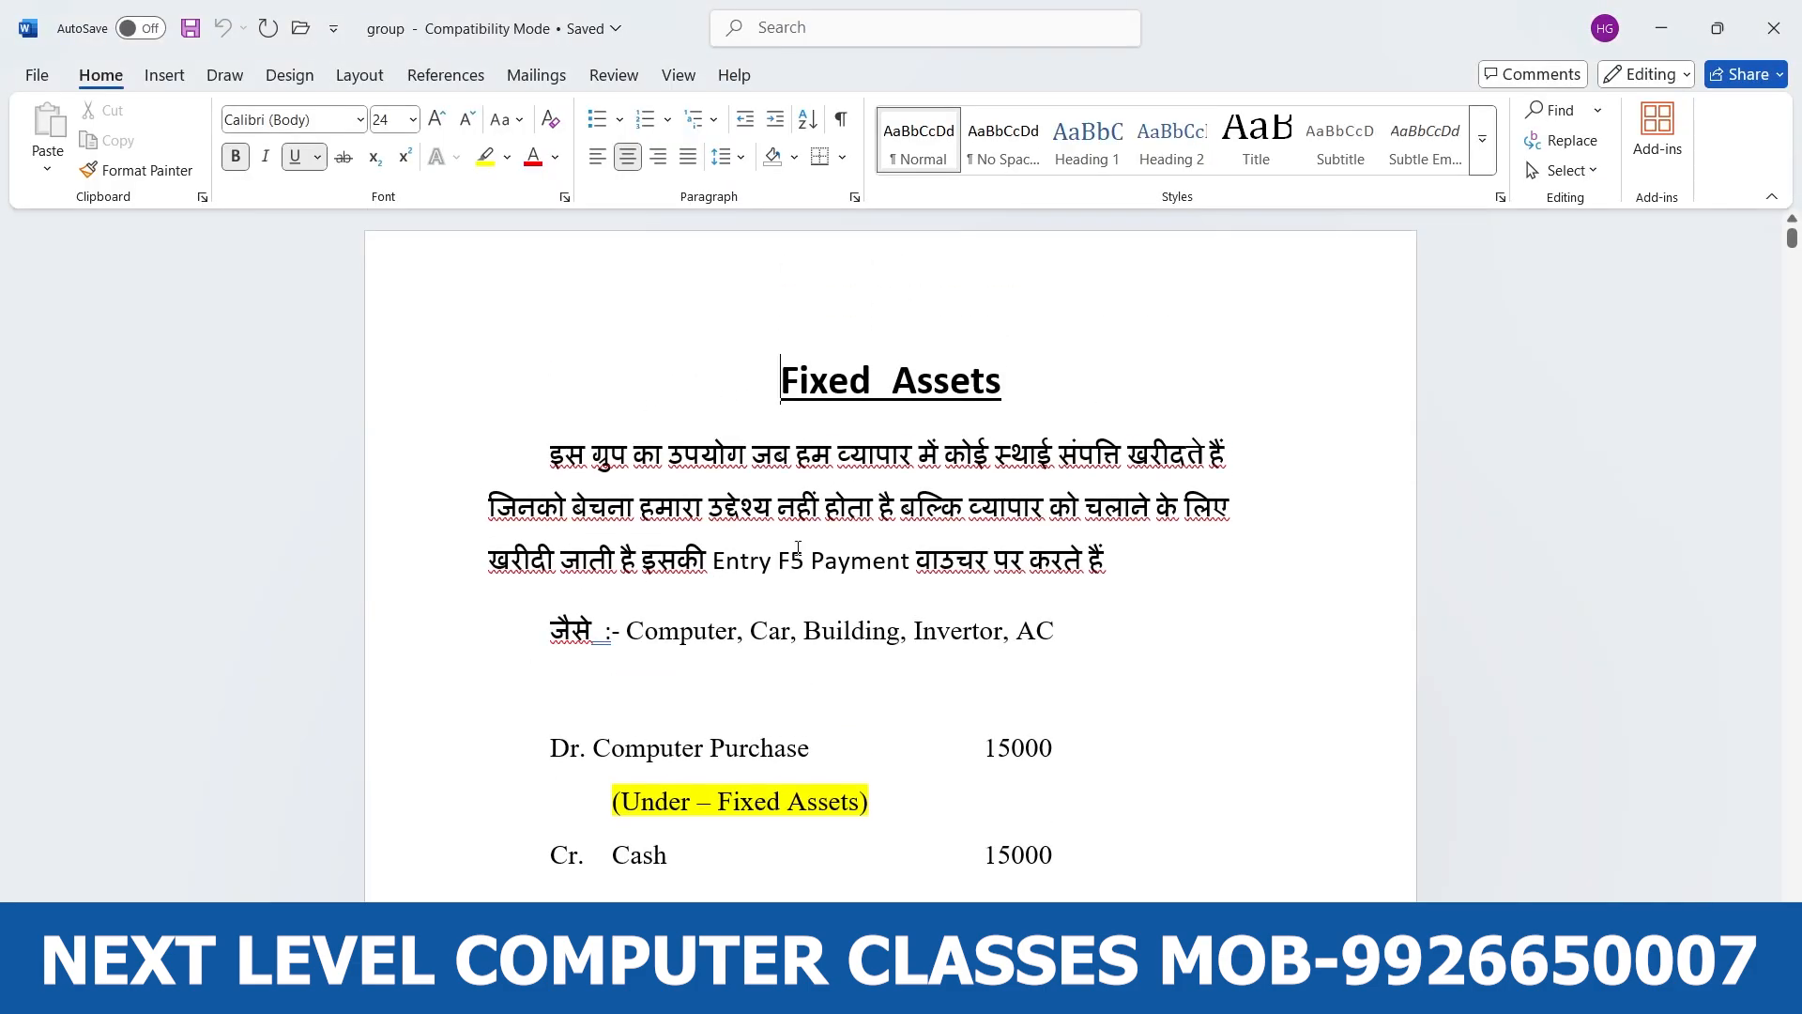
scroll(774, 549, down, 10)
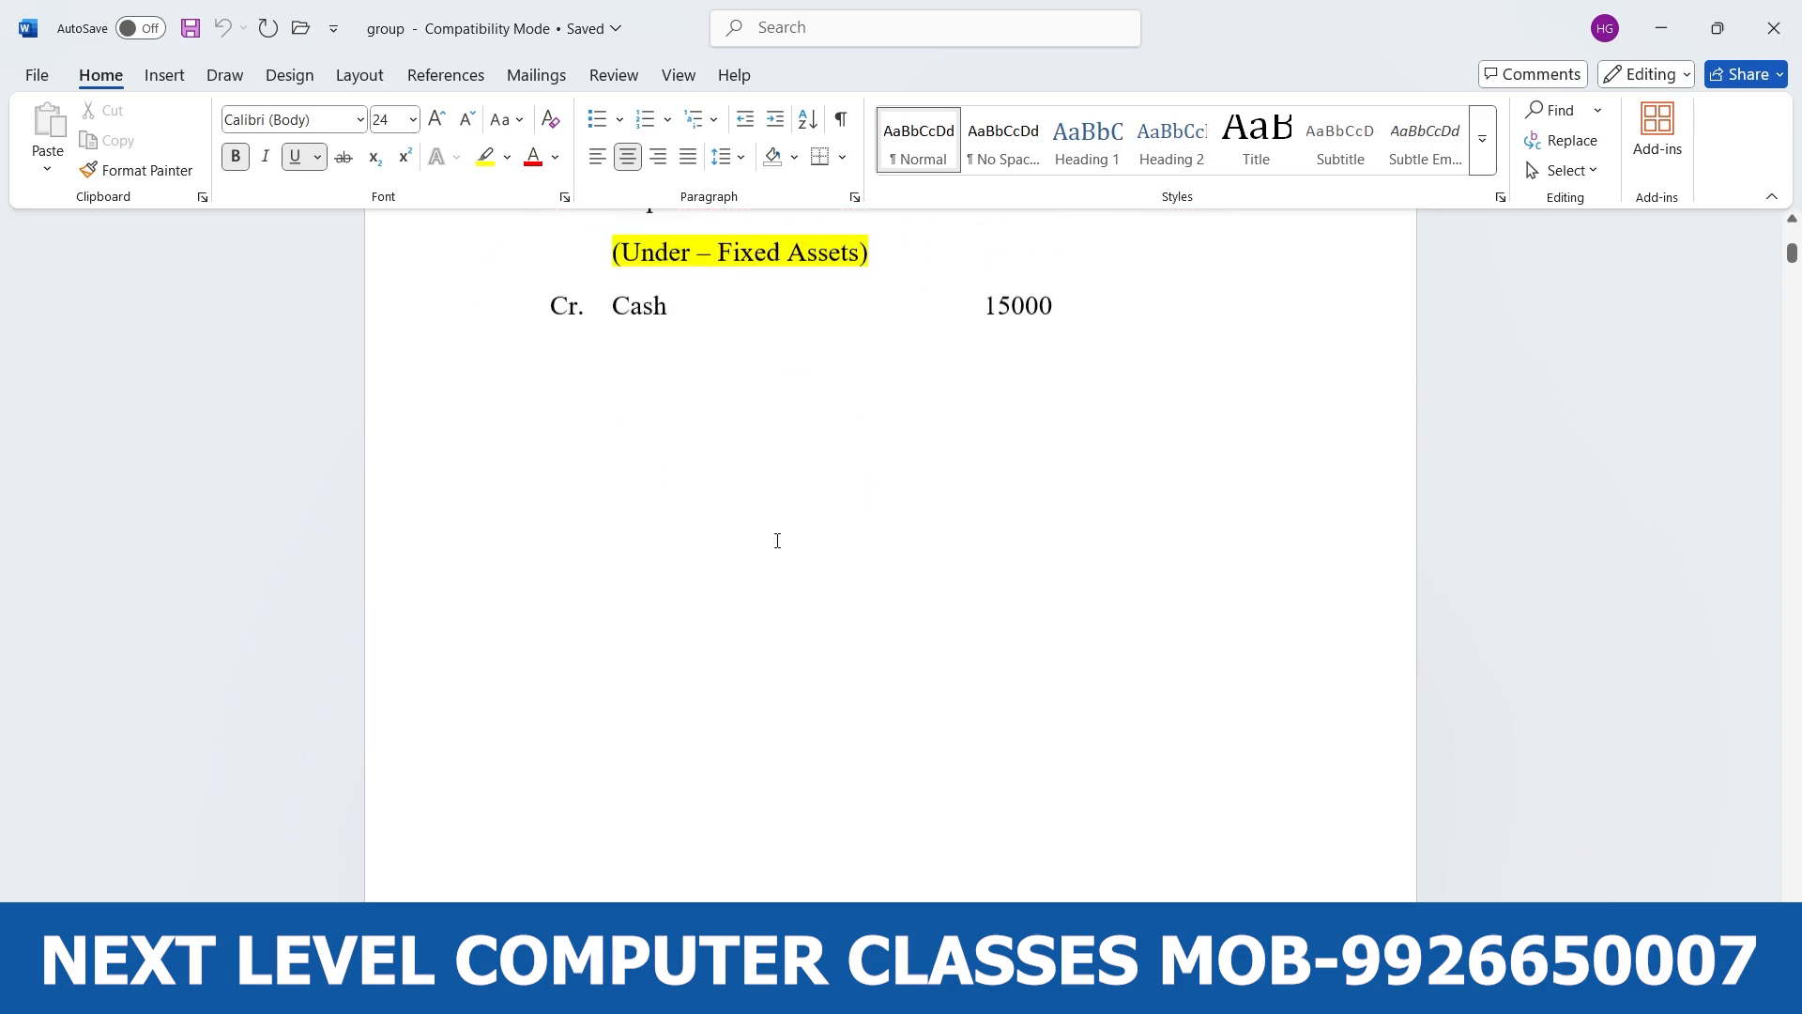
scroll(766, 542, down, 6)
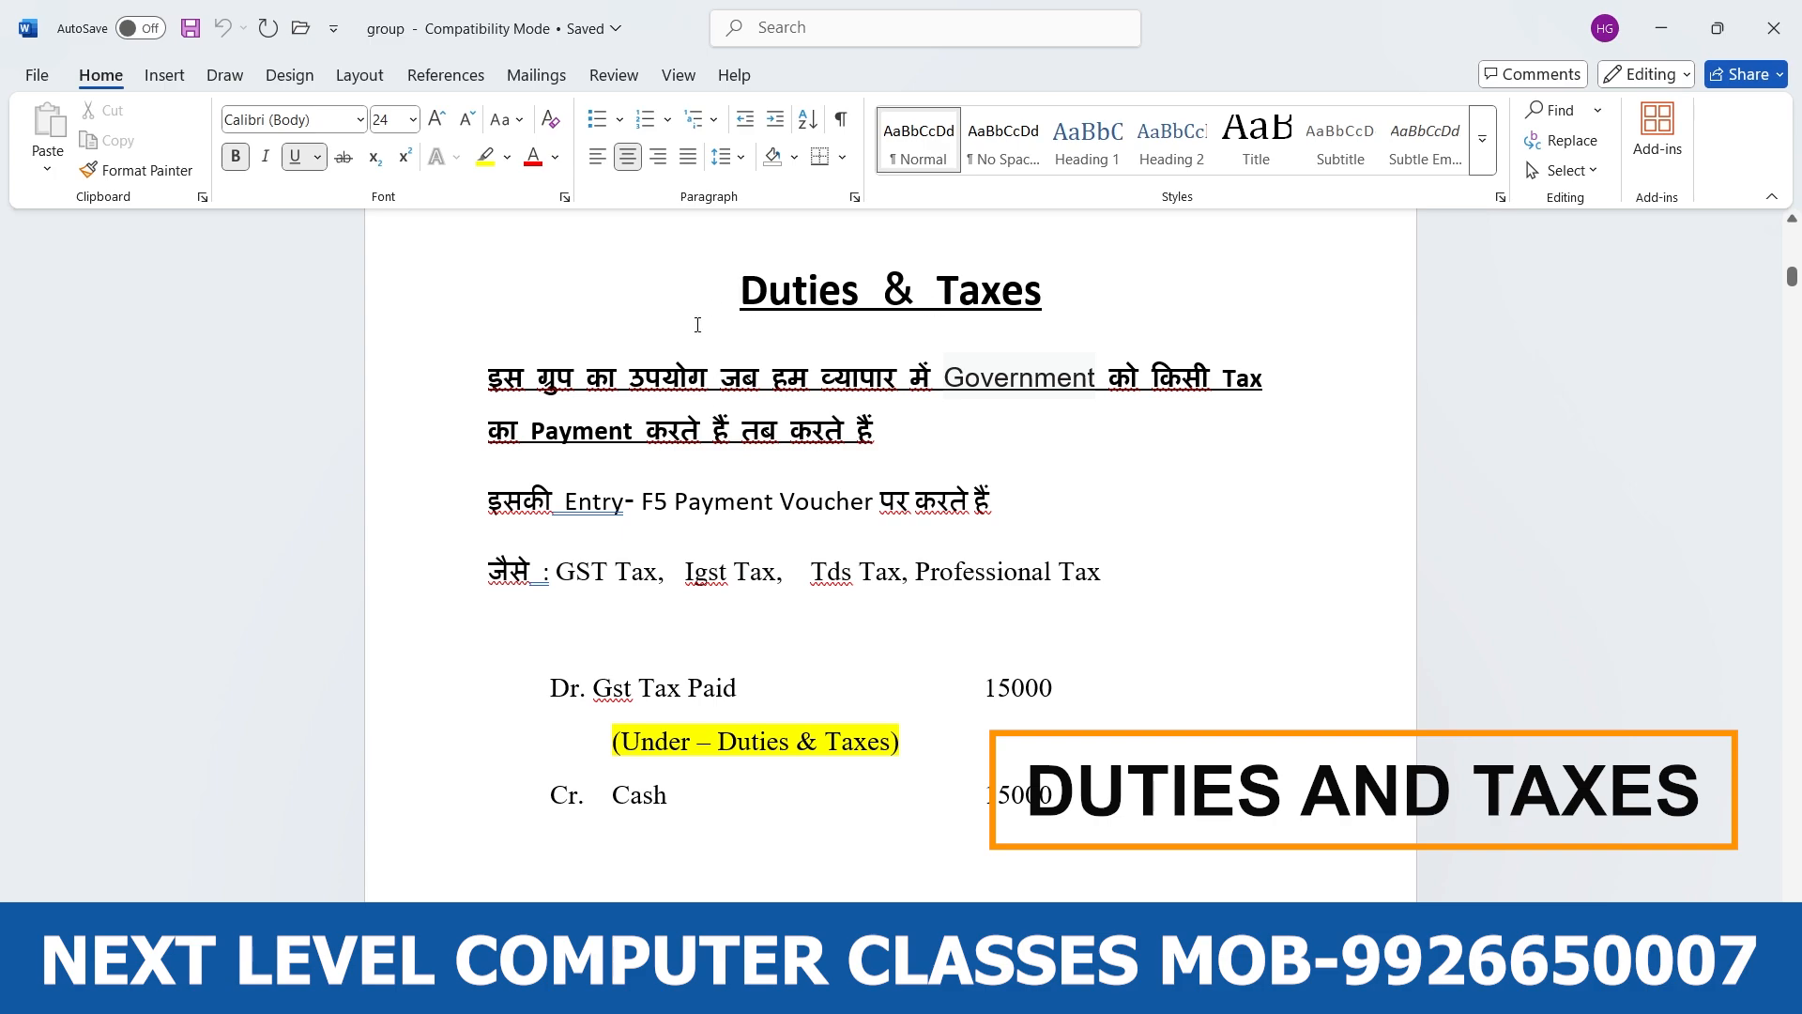
scroll(511, 470, down, 1)
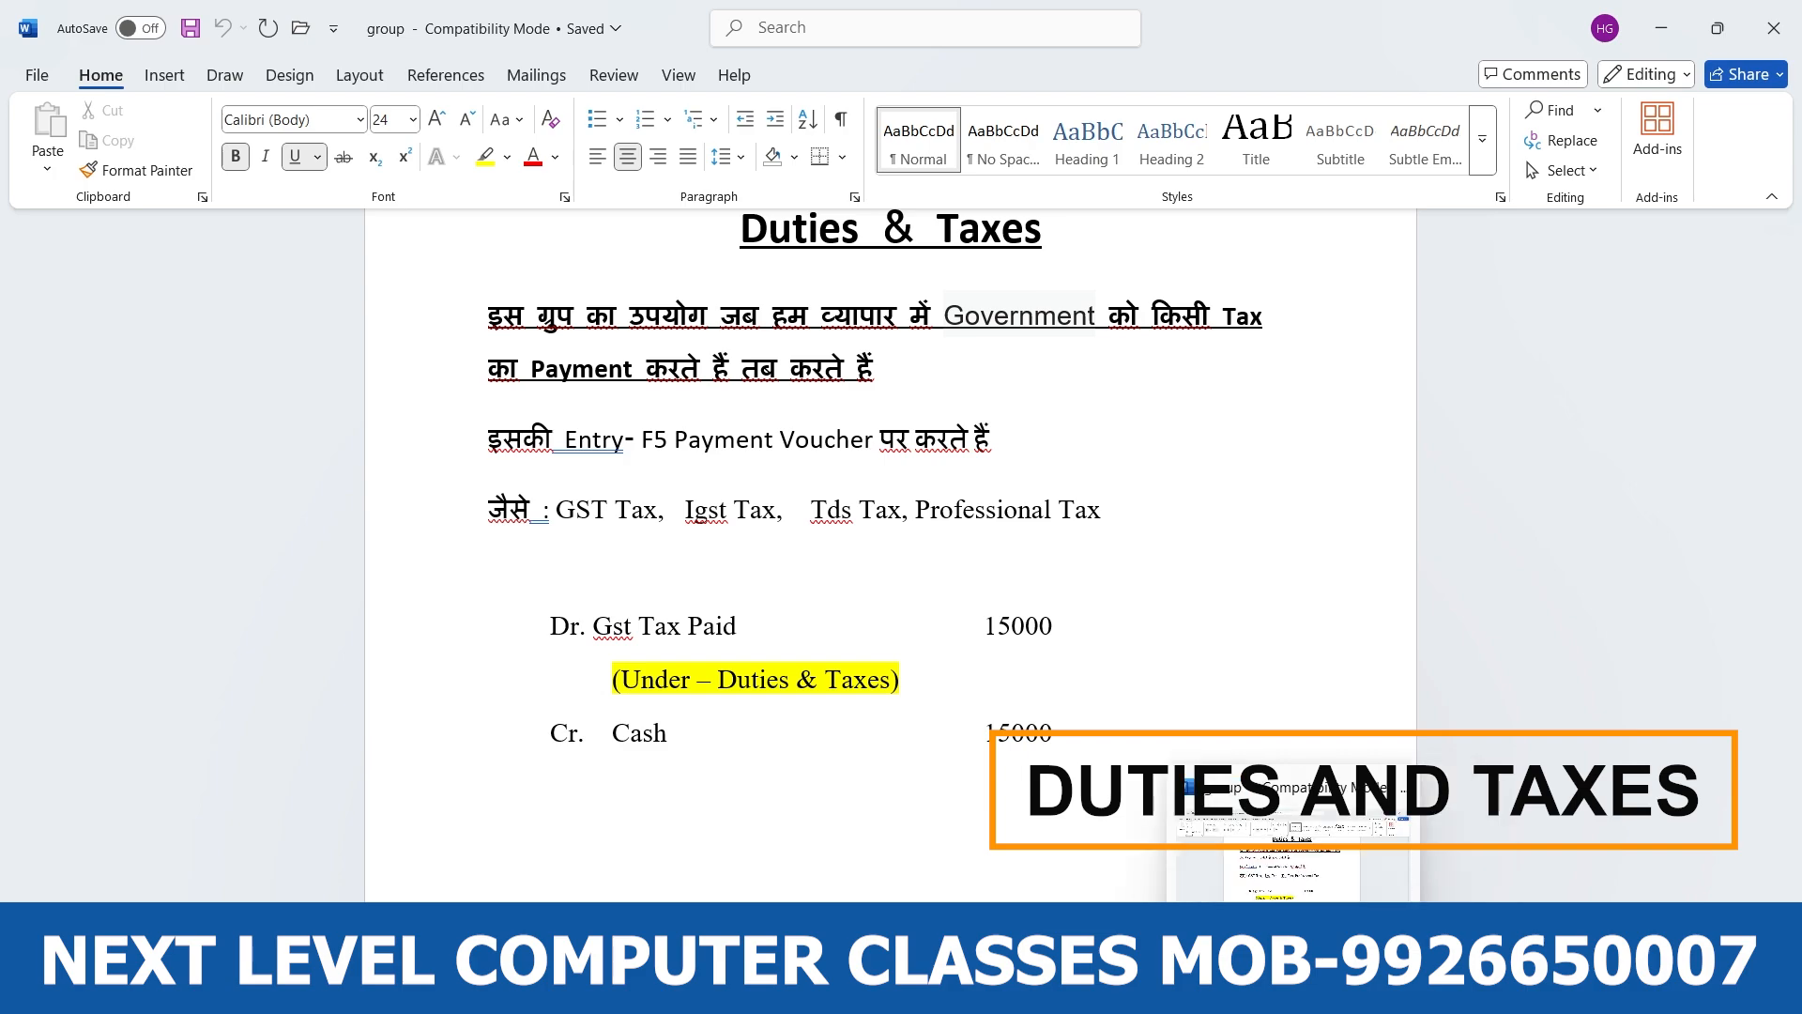
click(1323, 990)
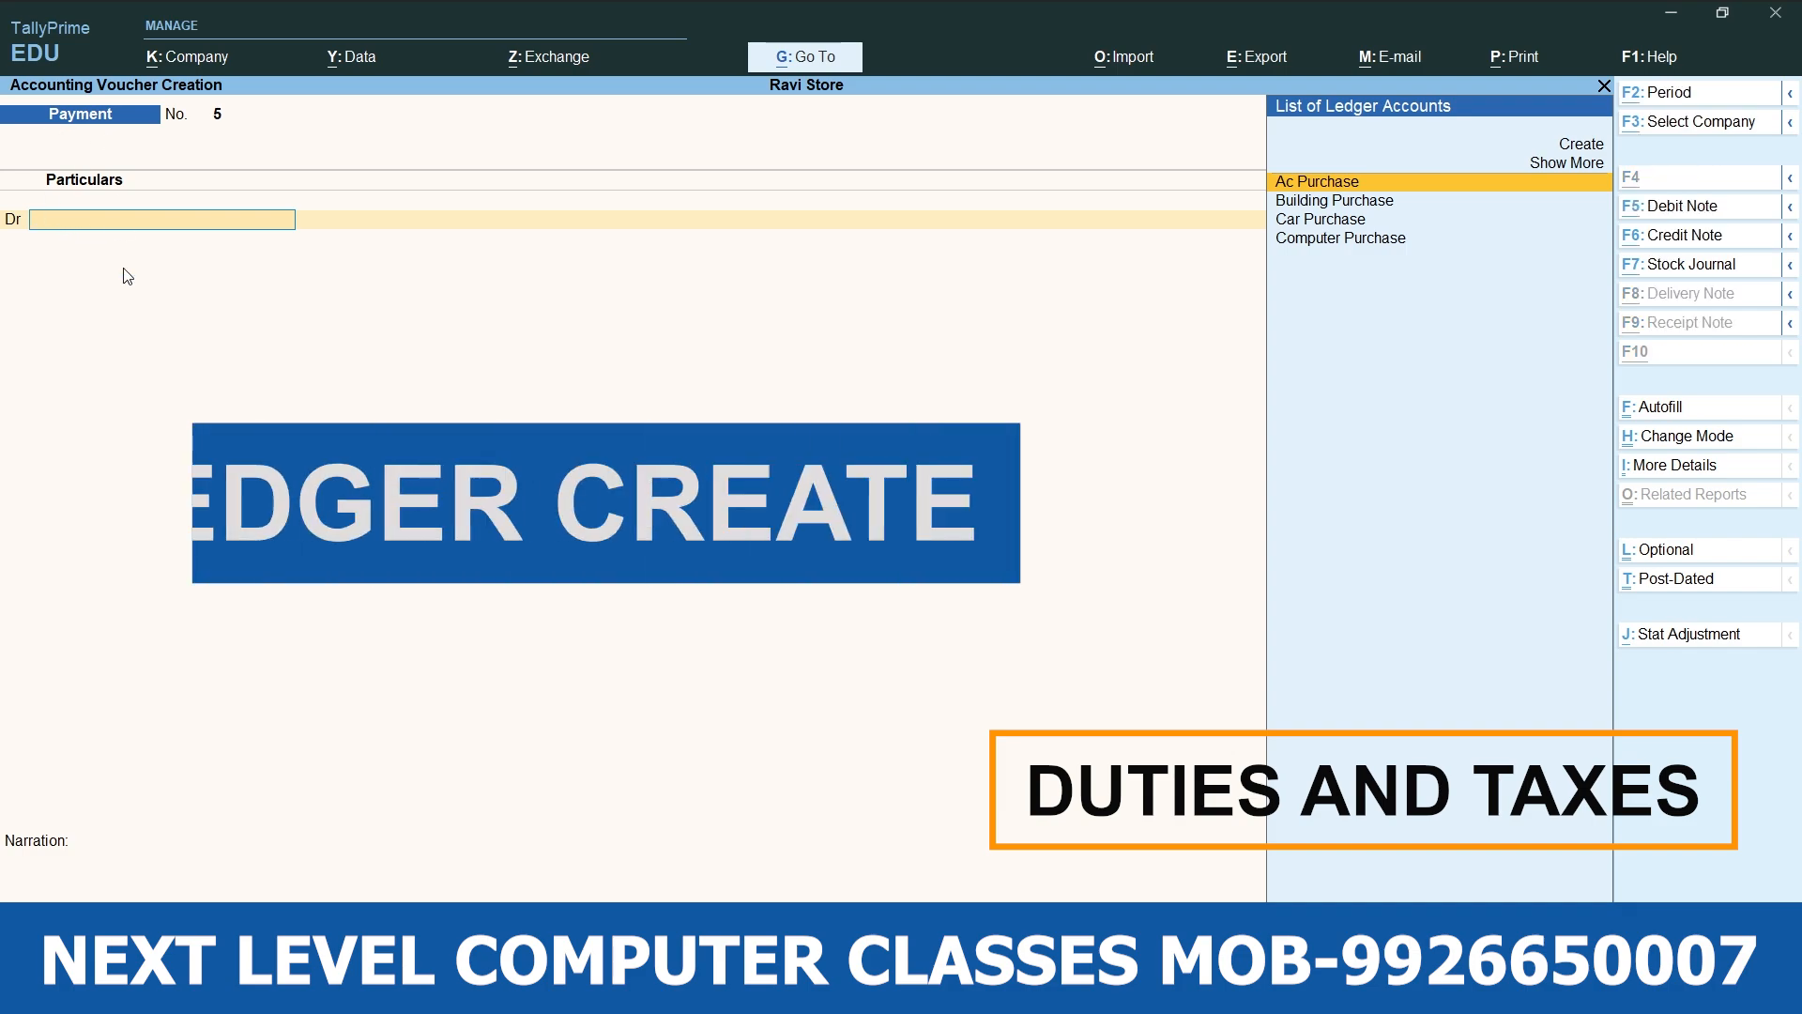
Create a ledger named Gst Tax Paid under Duties & Taxes with duty type Others, keeping all other defaults.
key(alt+c)
text(Gst)
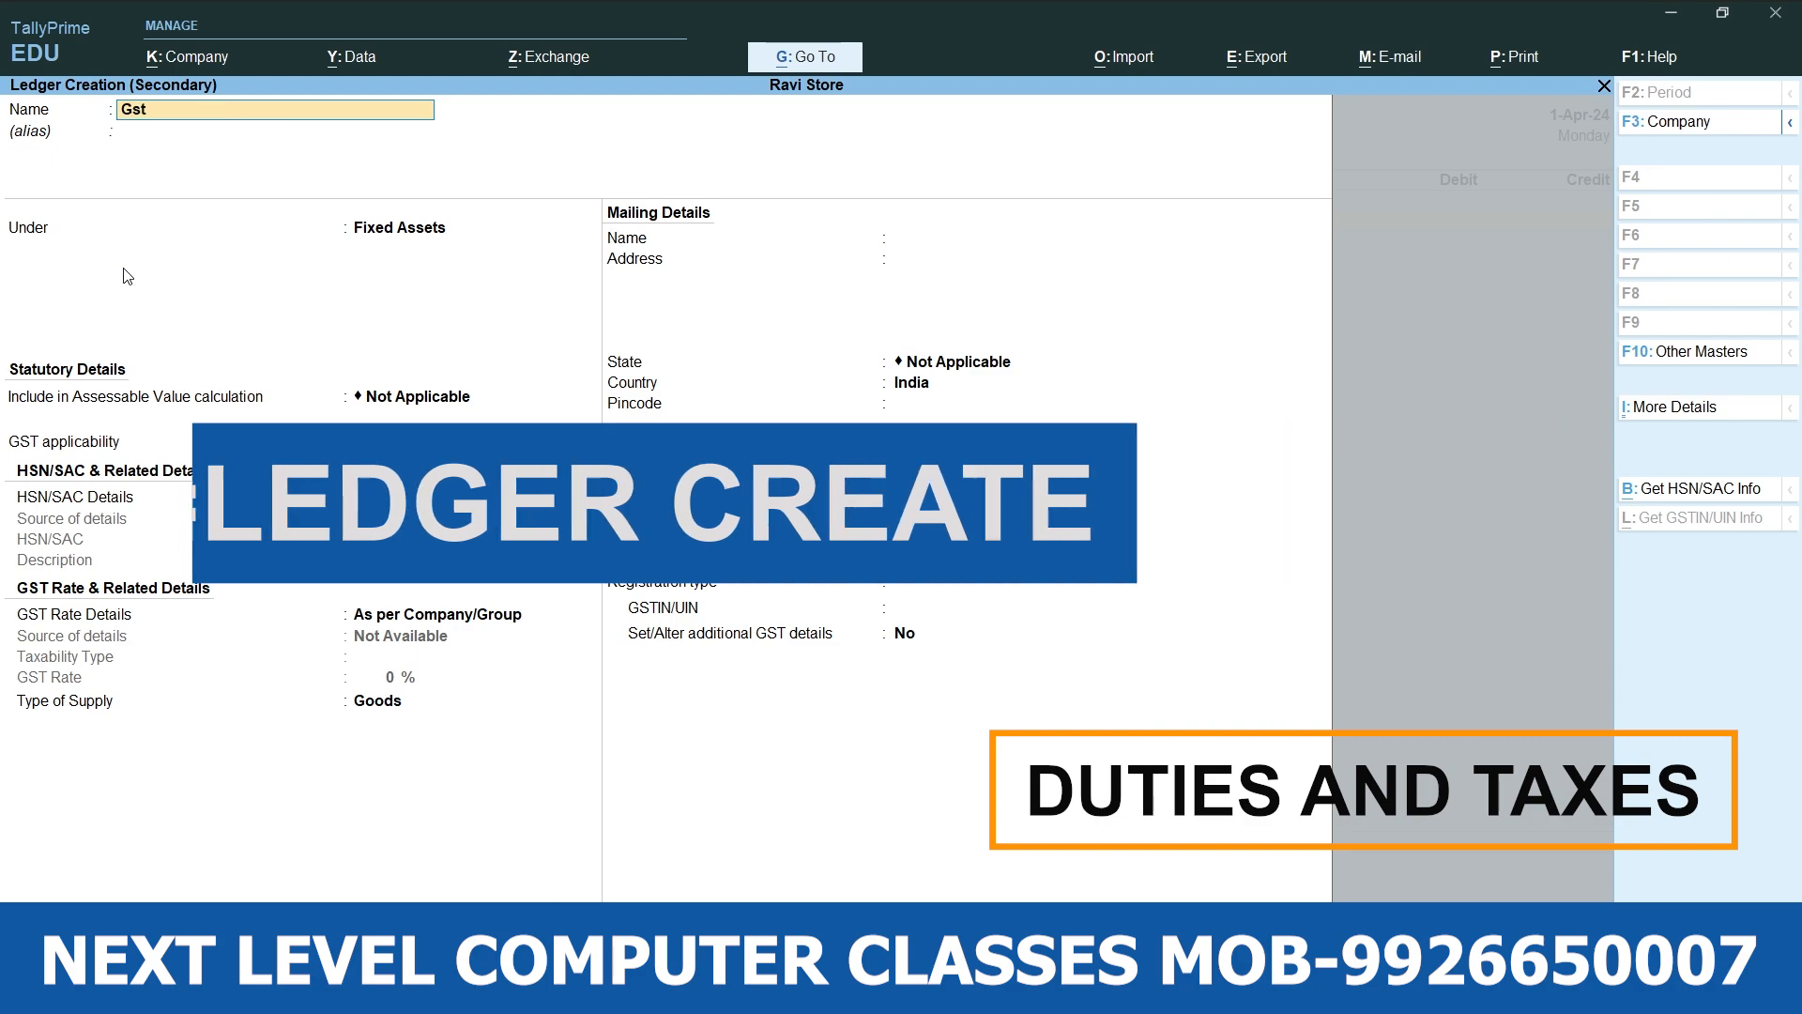
text( Tax Paid)
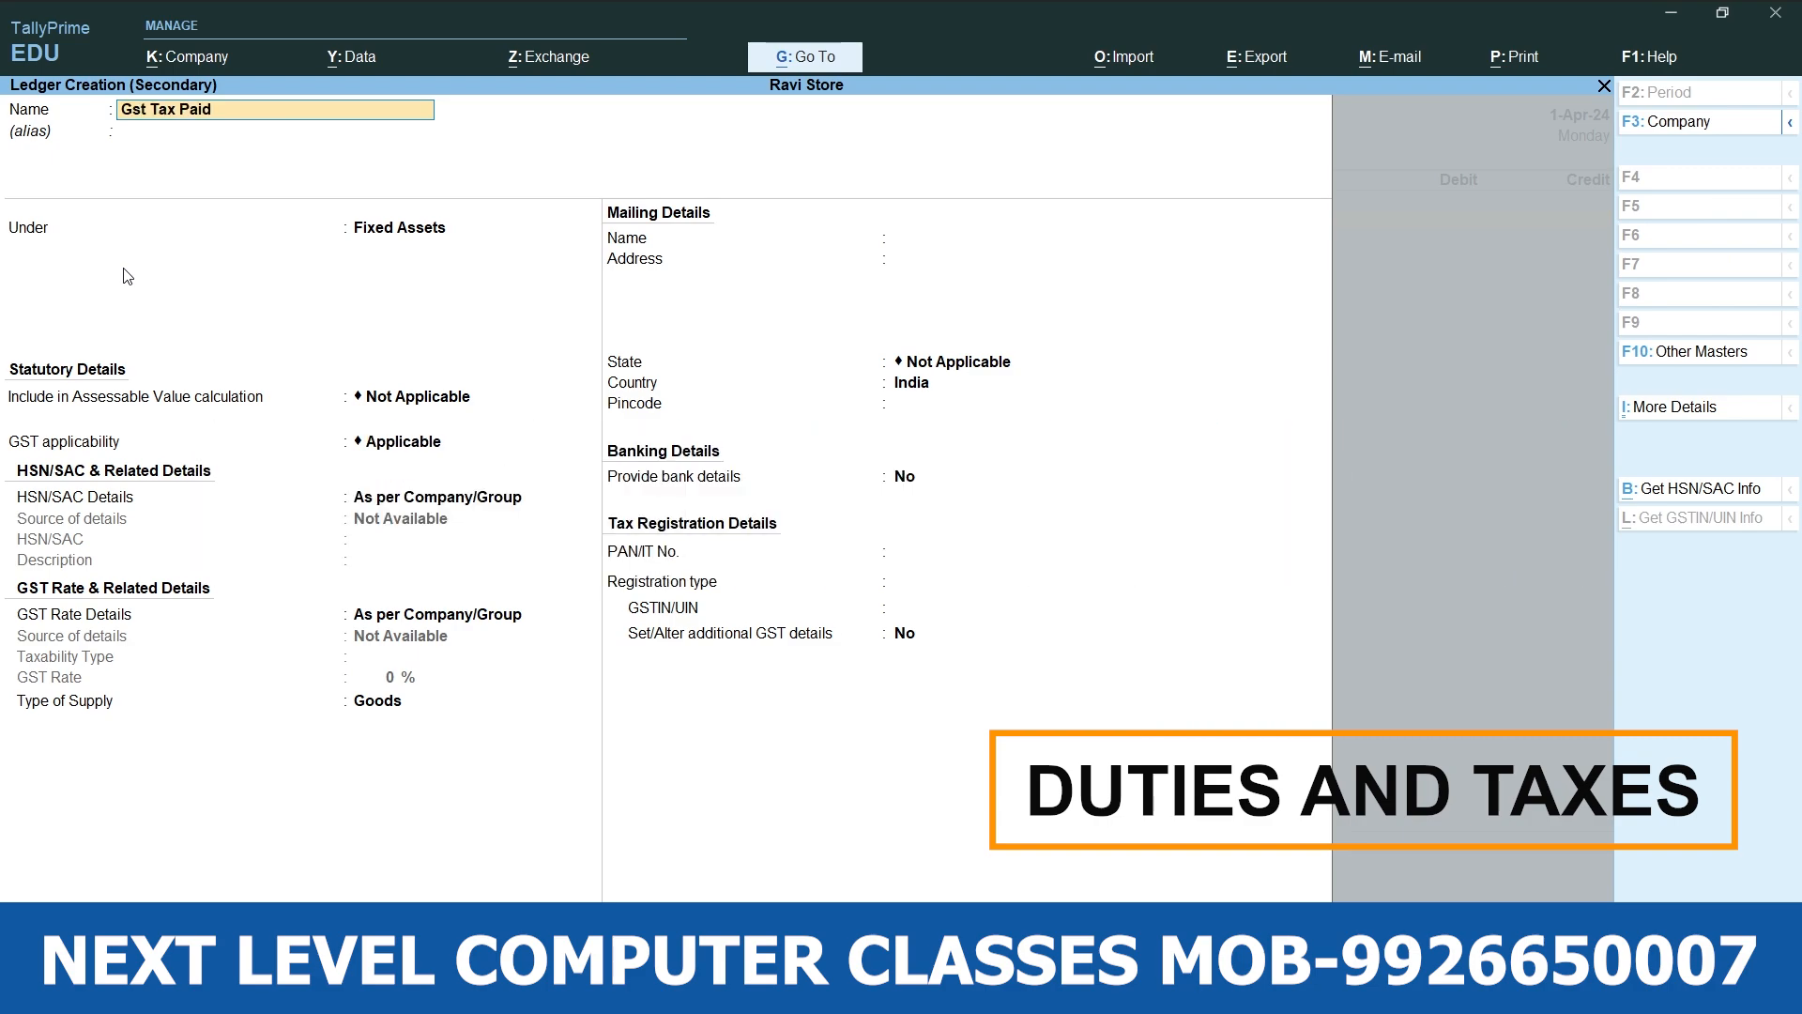
key(Return)
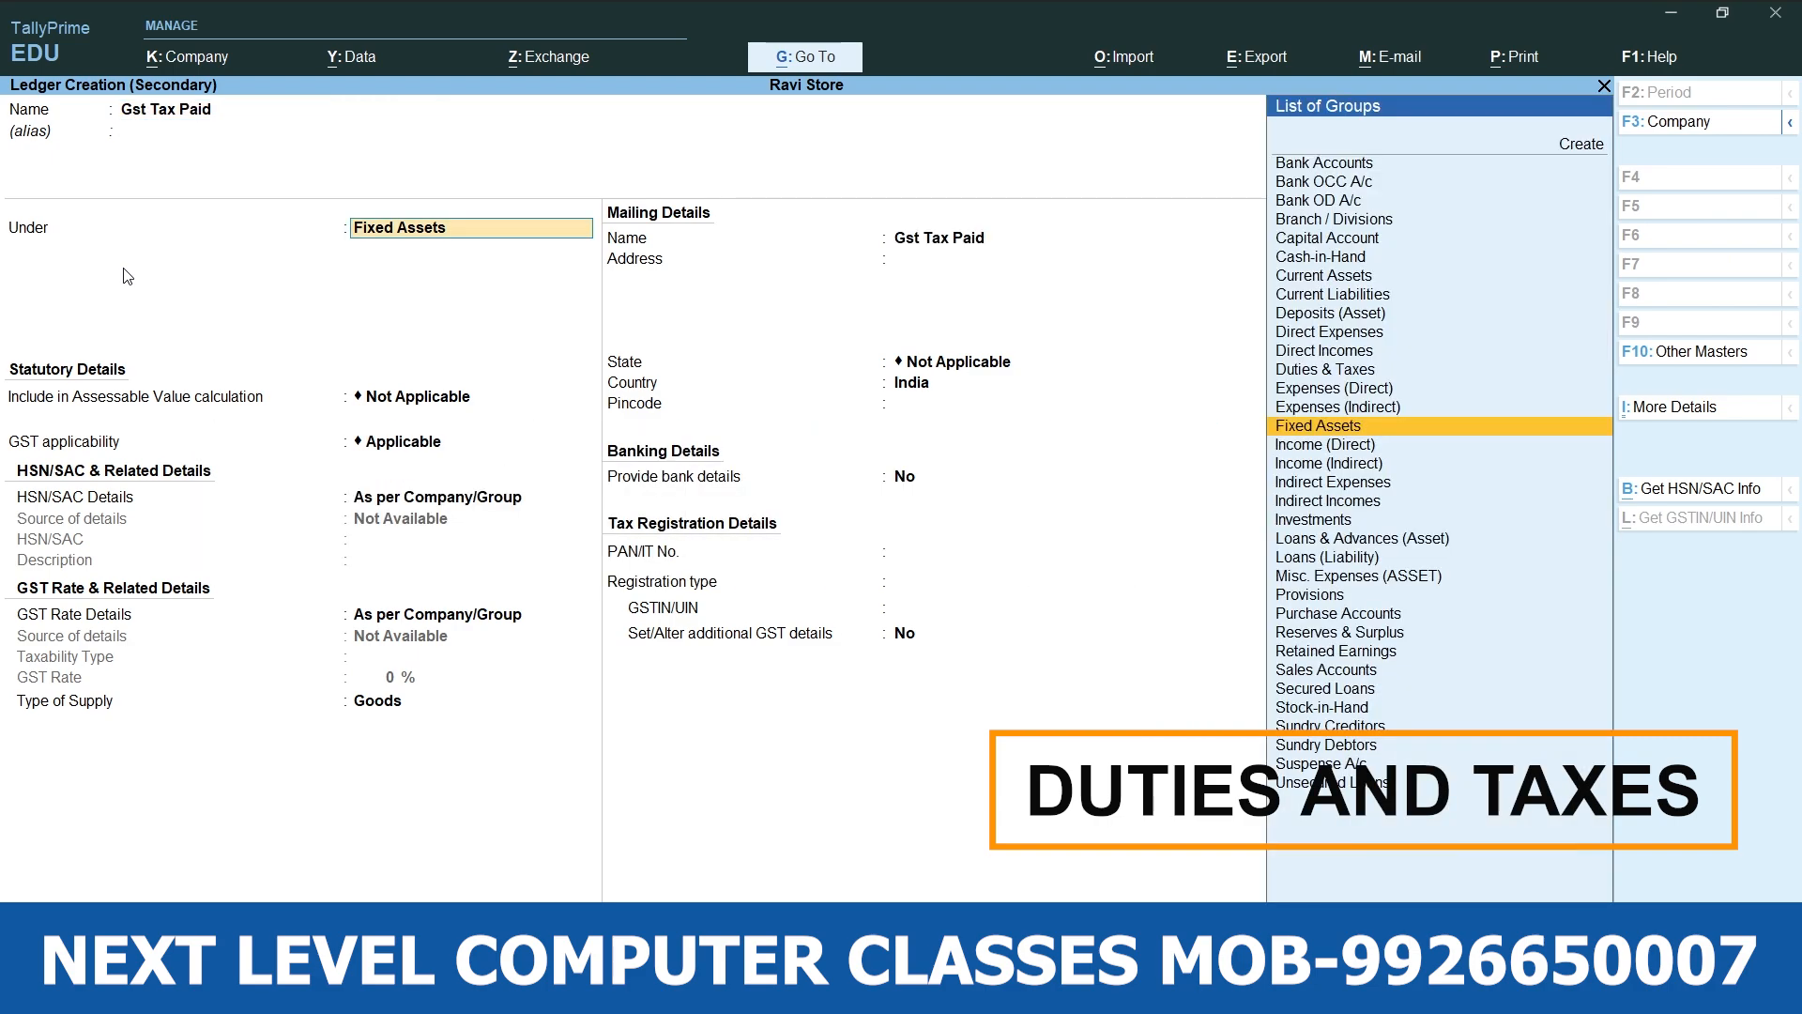
click(1352, 375)
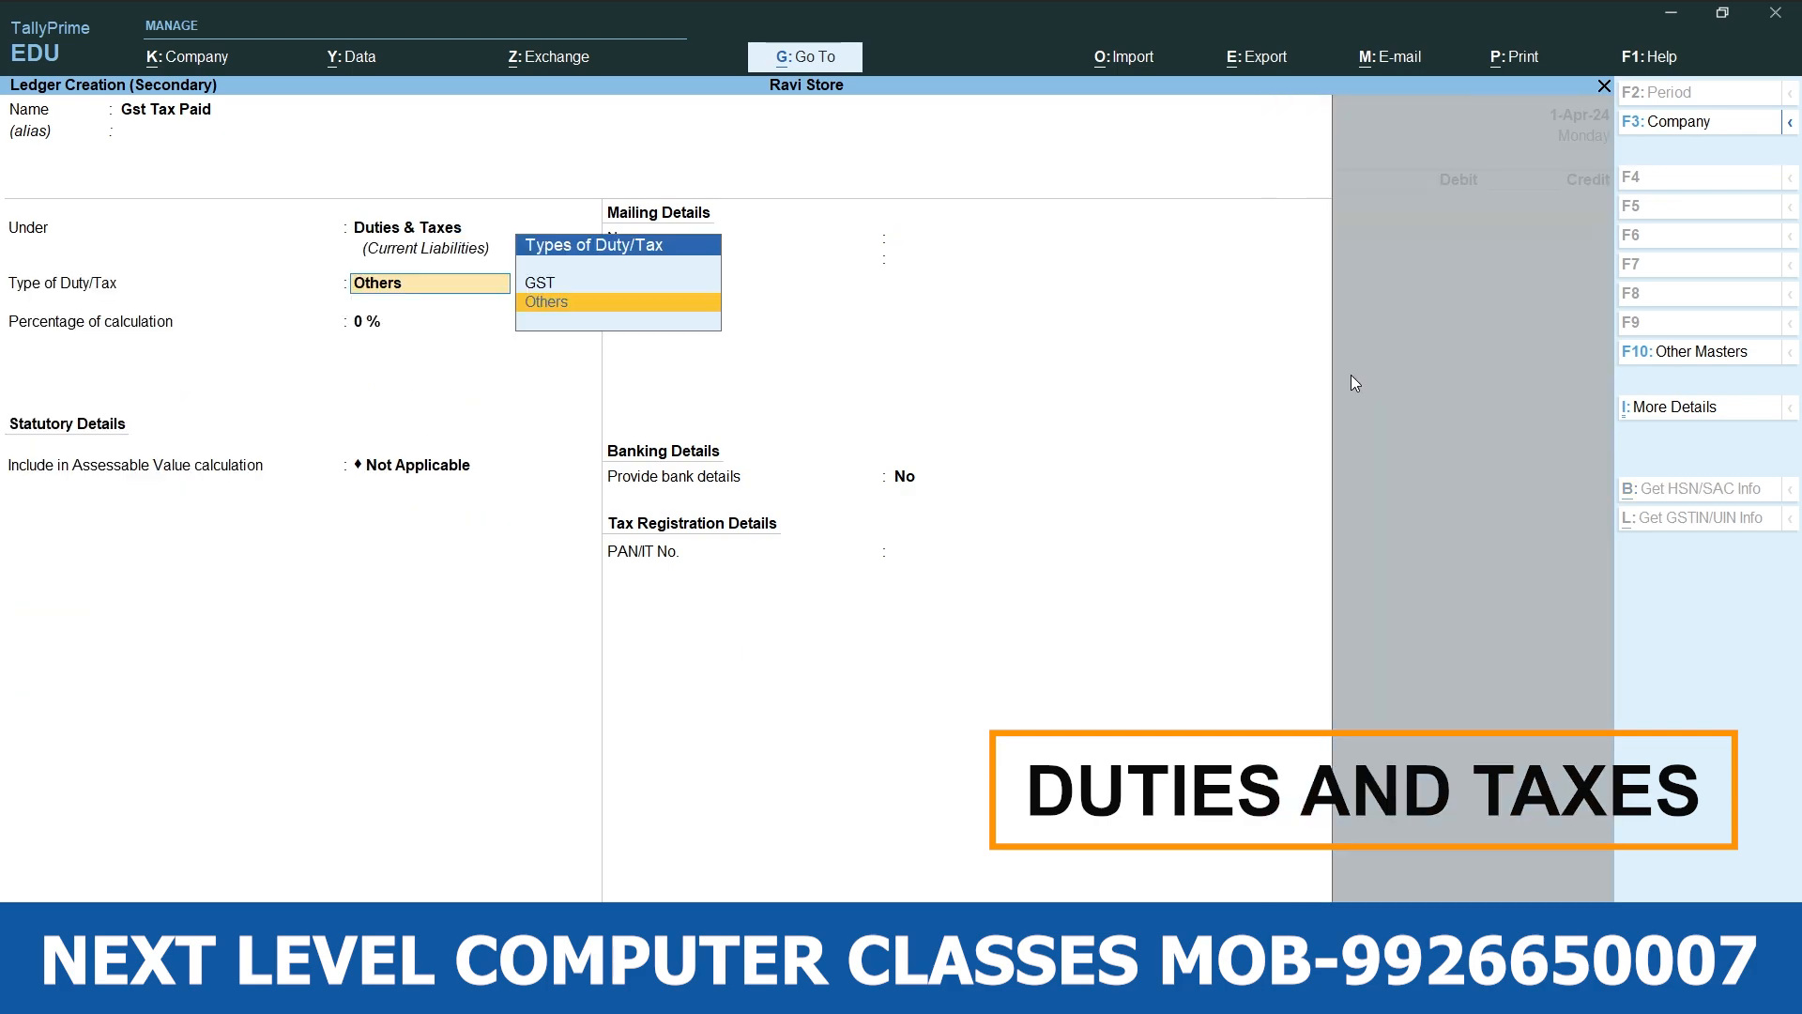
key(Return)
key(Return)
key(Return)
key(Return)
key(Return)
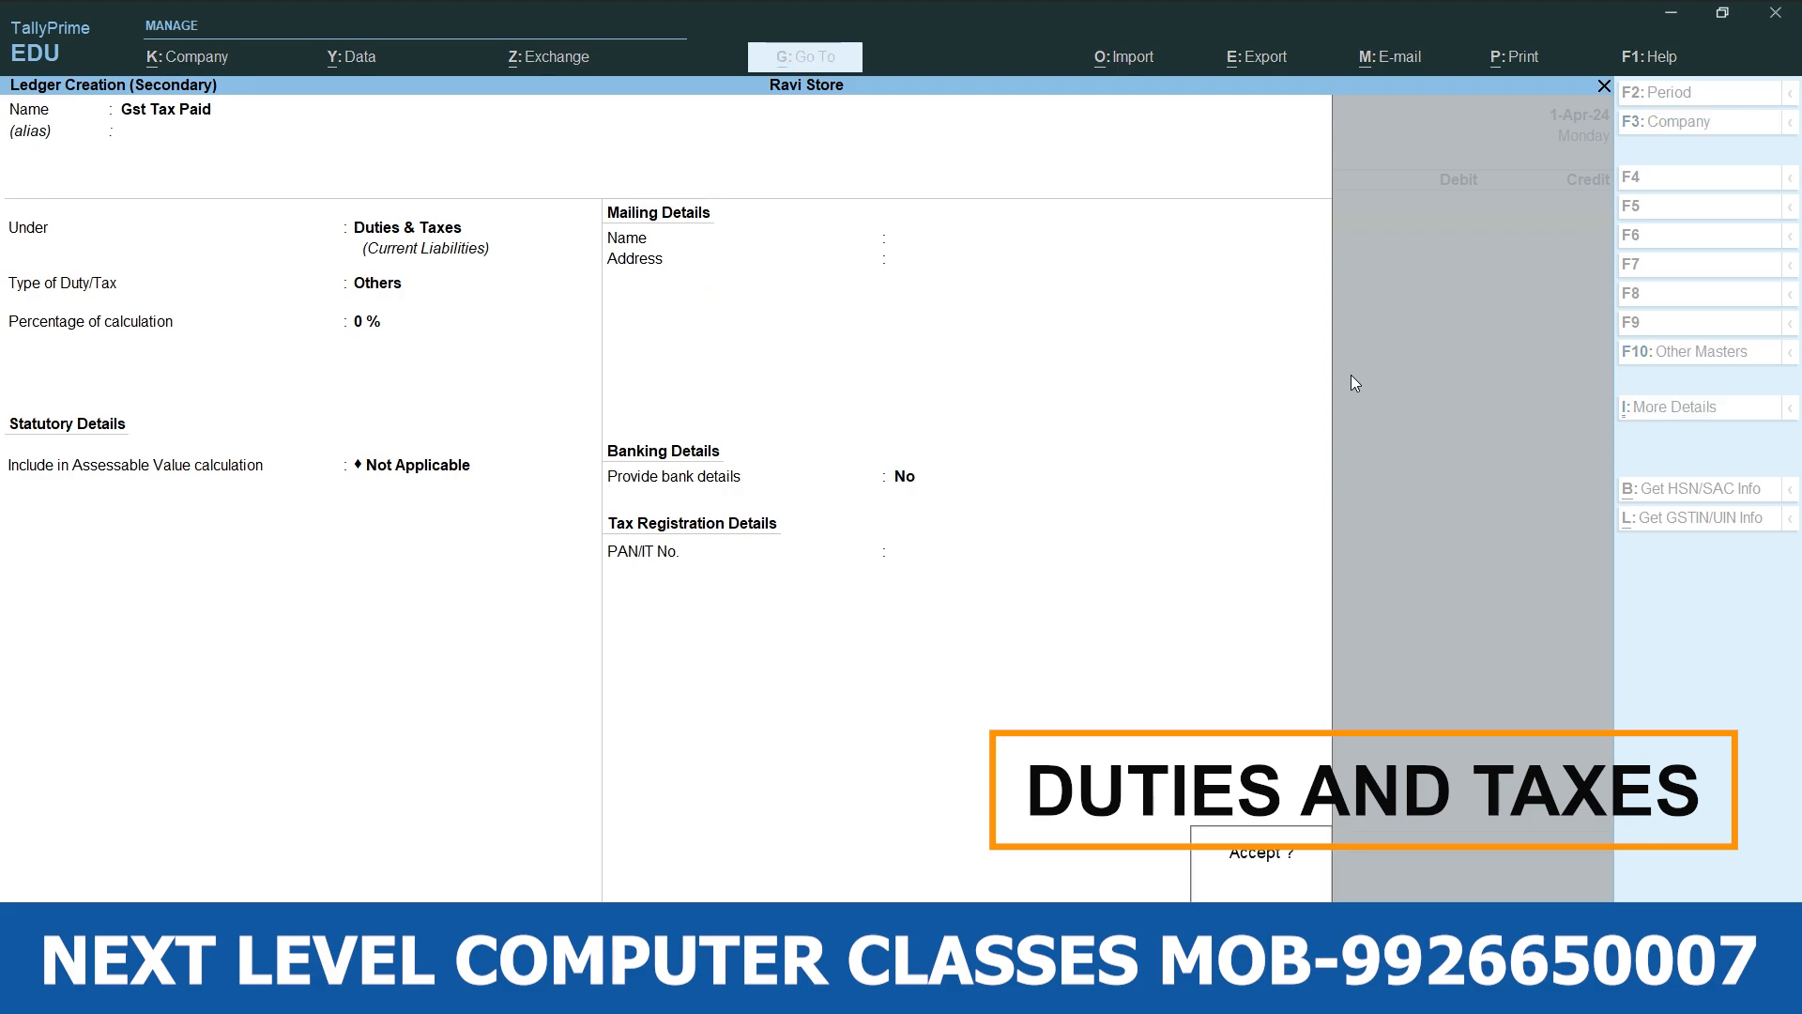
key(Return)
key(Return)
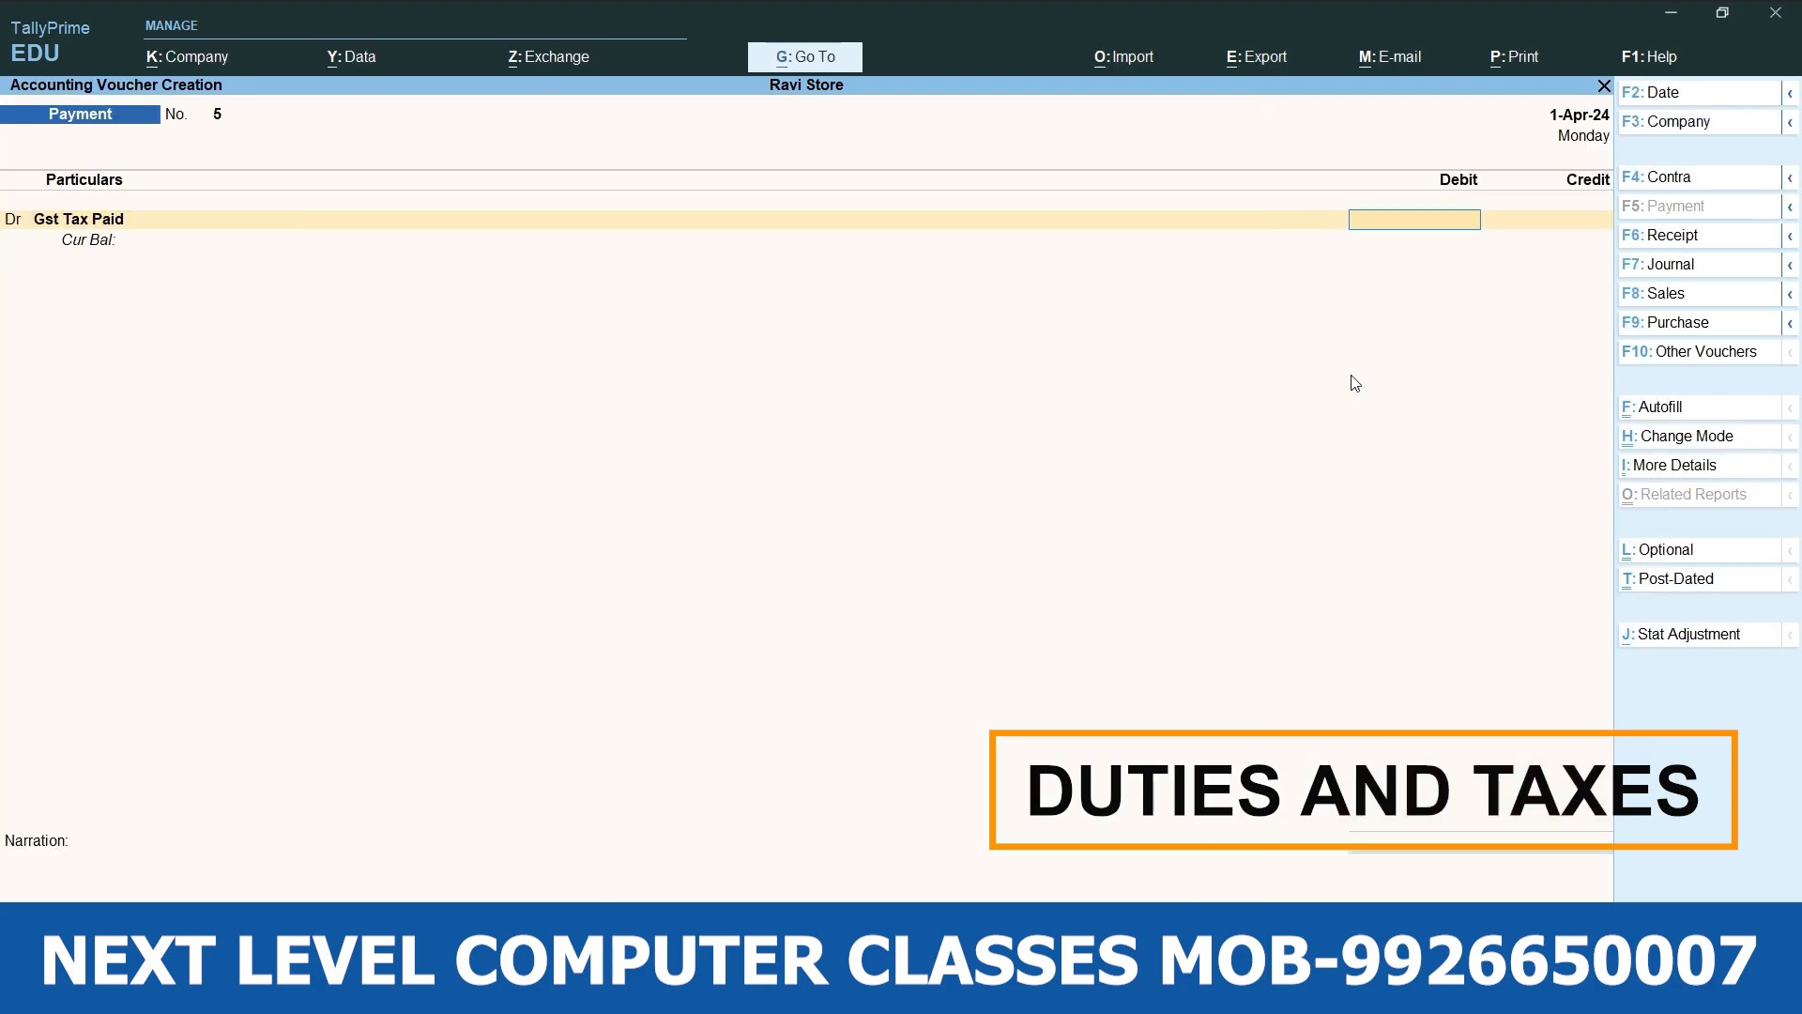
Debit Gst Tax Paid with 5,000, credit Cash with default party details, and save the payment voucher.
text(5000)
key(Return)
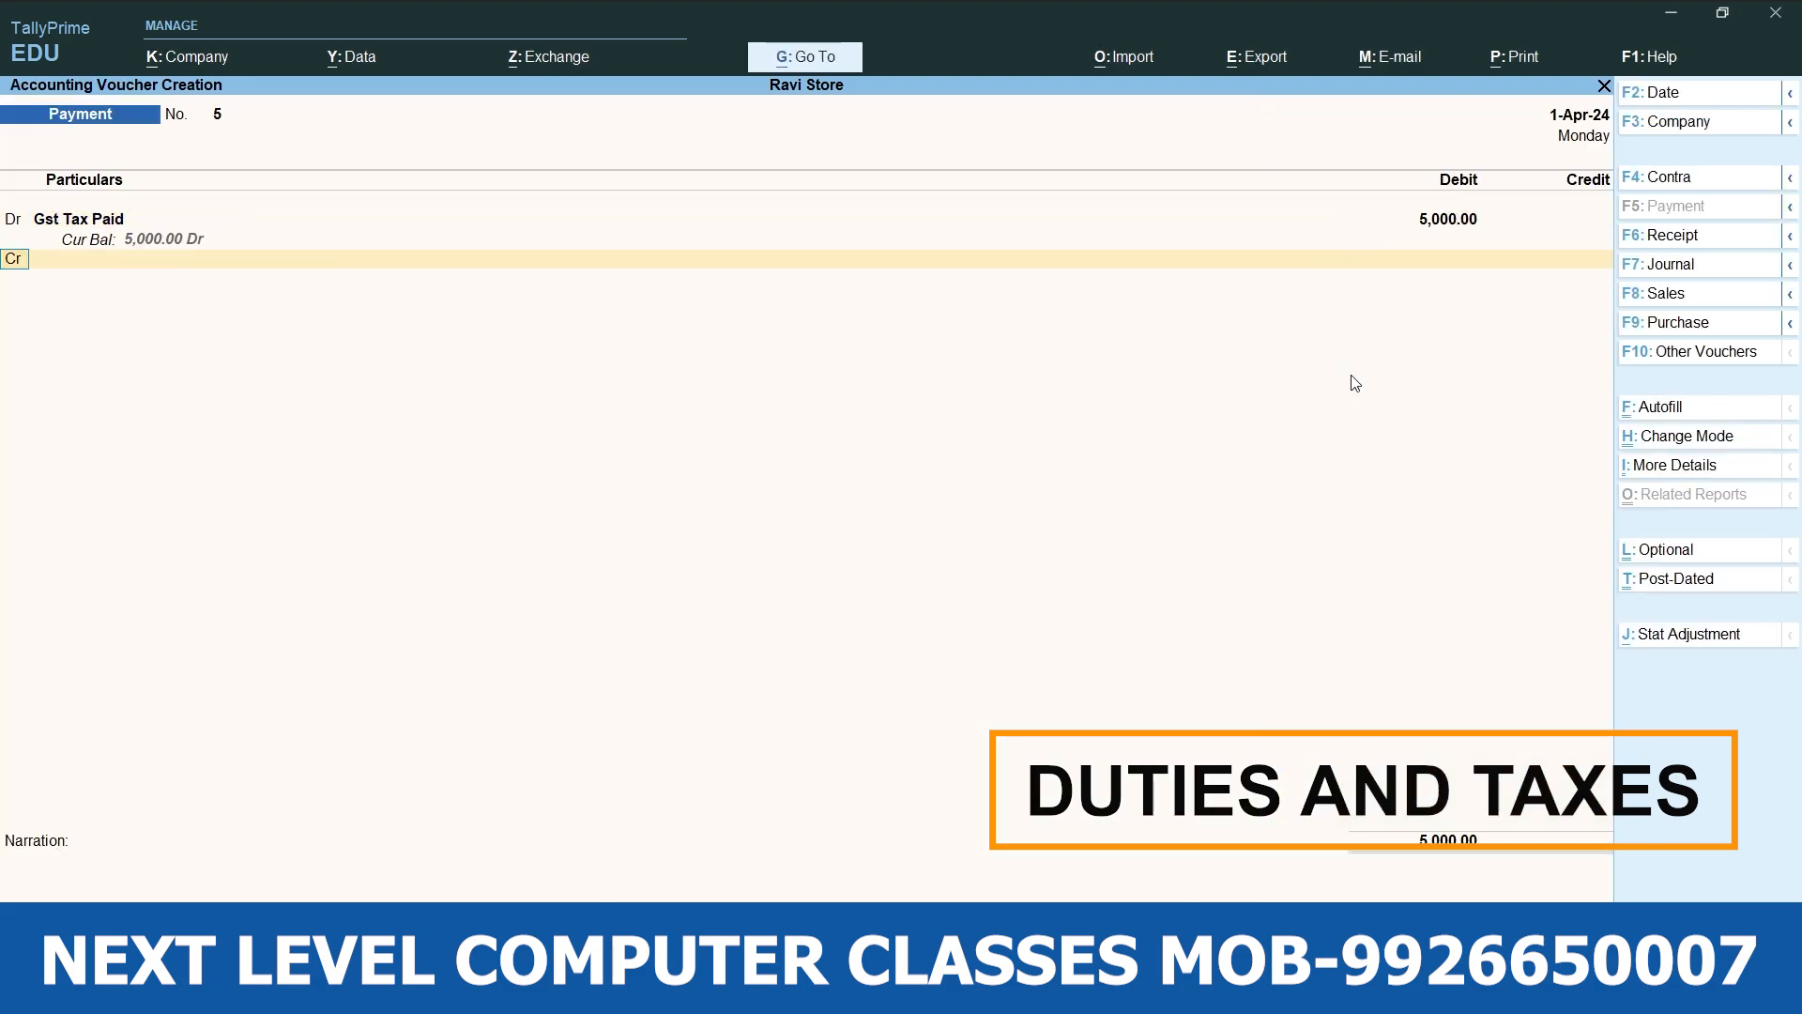
key(Down)
key(Down)
key(Down)
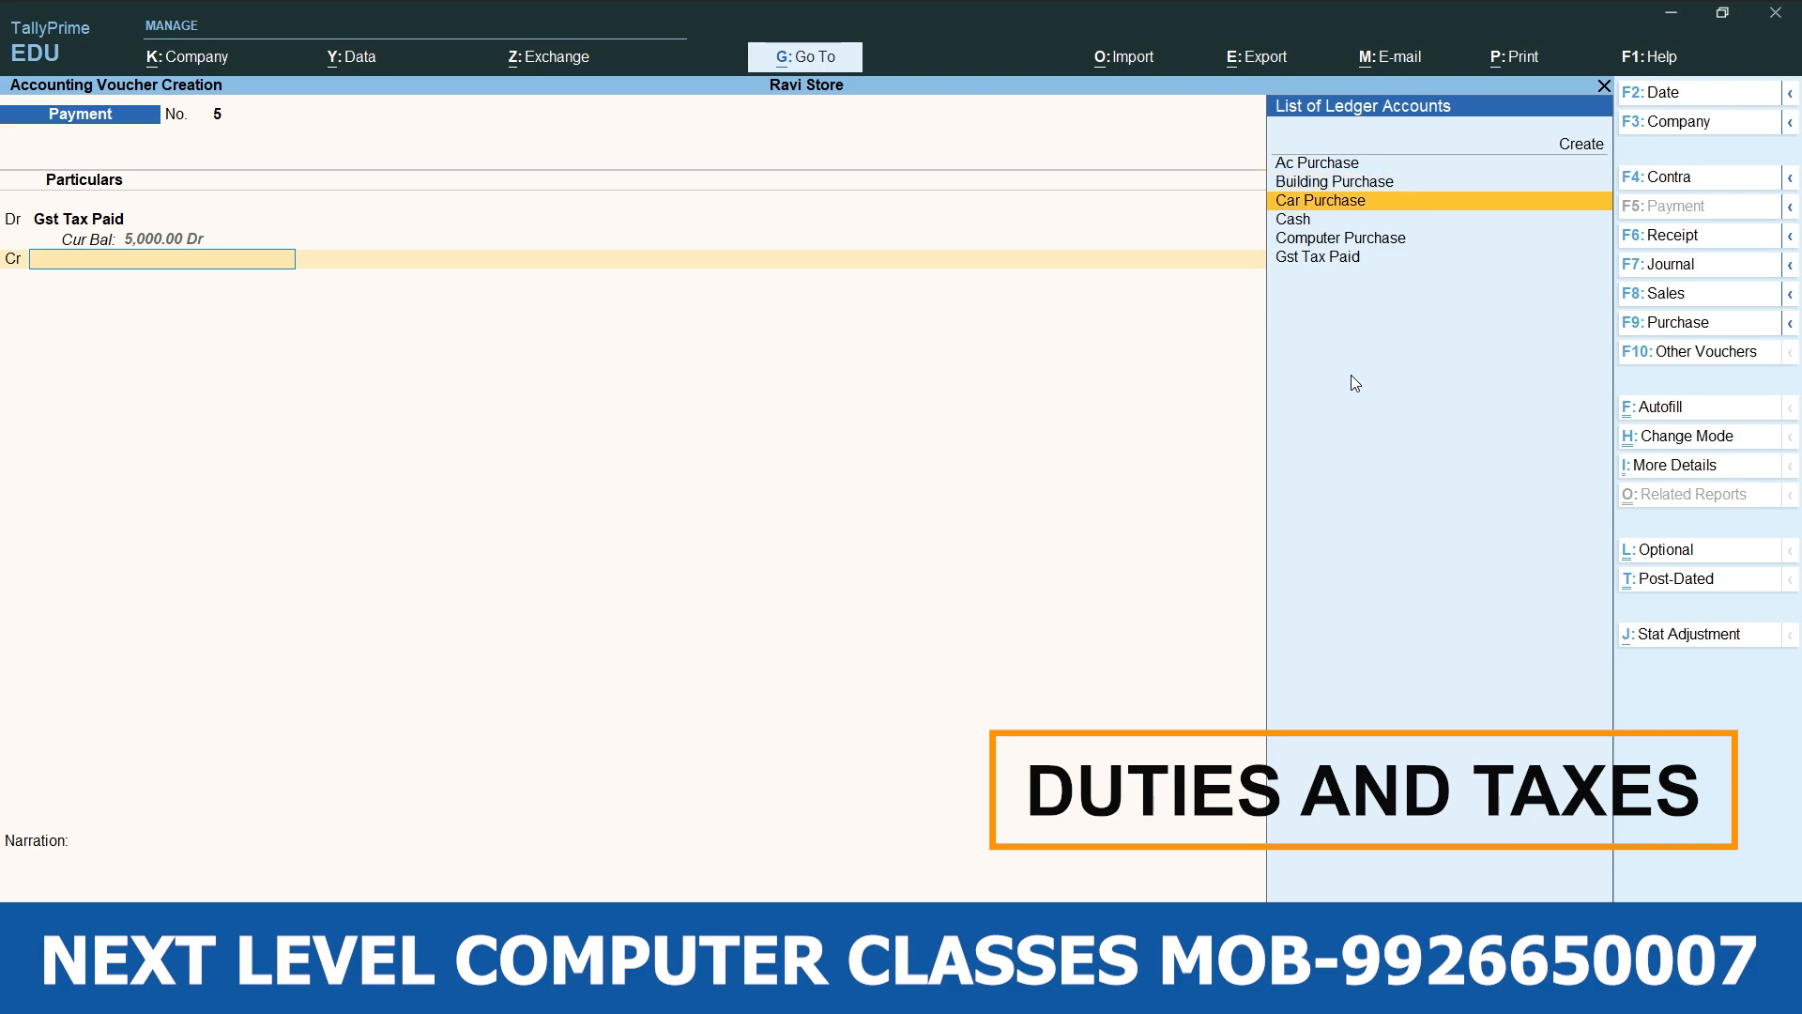
key(Return)
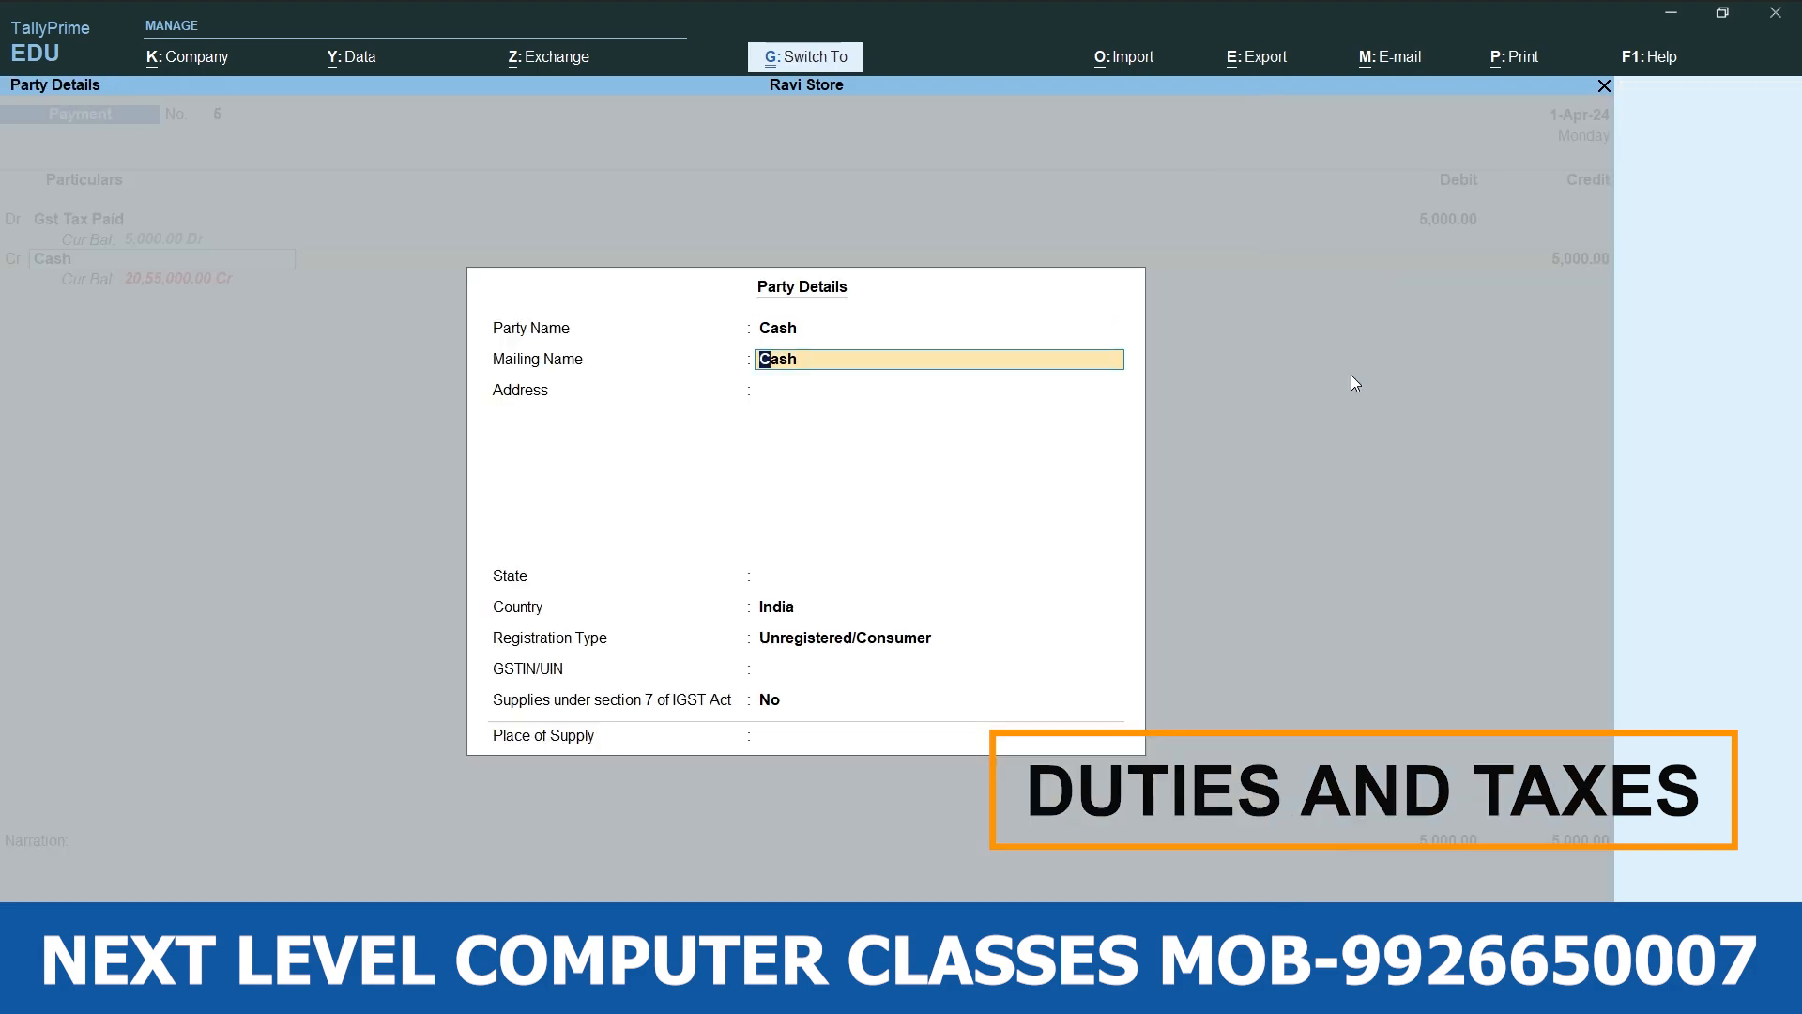
key(ctrl+a)
key(ctrl+a)
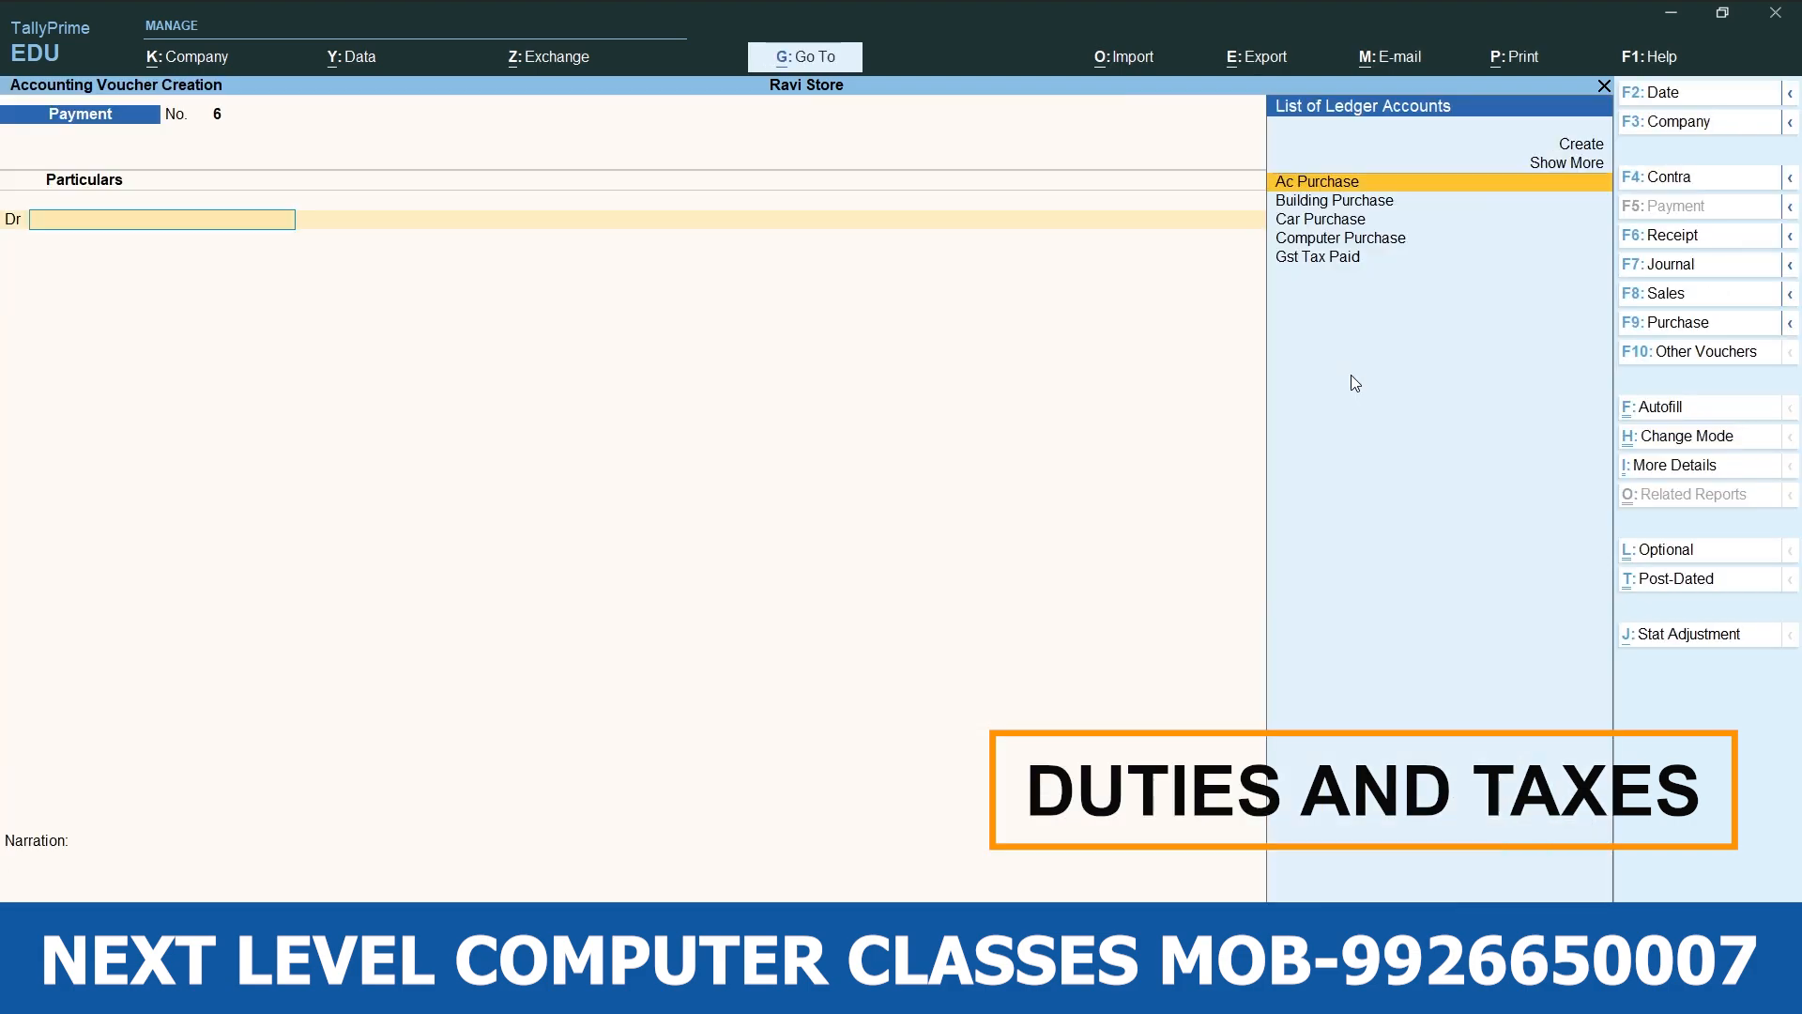
Create a ledger named Igst Tax Paid under Duties & Taxes from the next payment voucher, keeping duty type Others.
key(alt+c)
text(I)
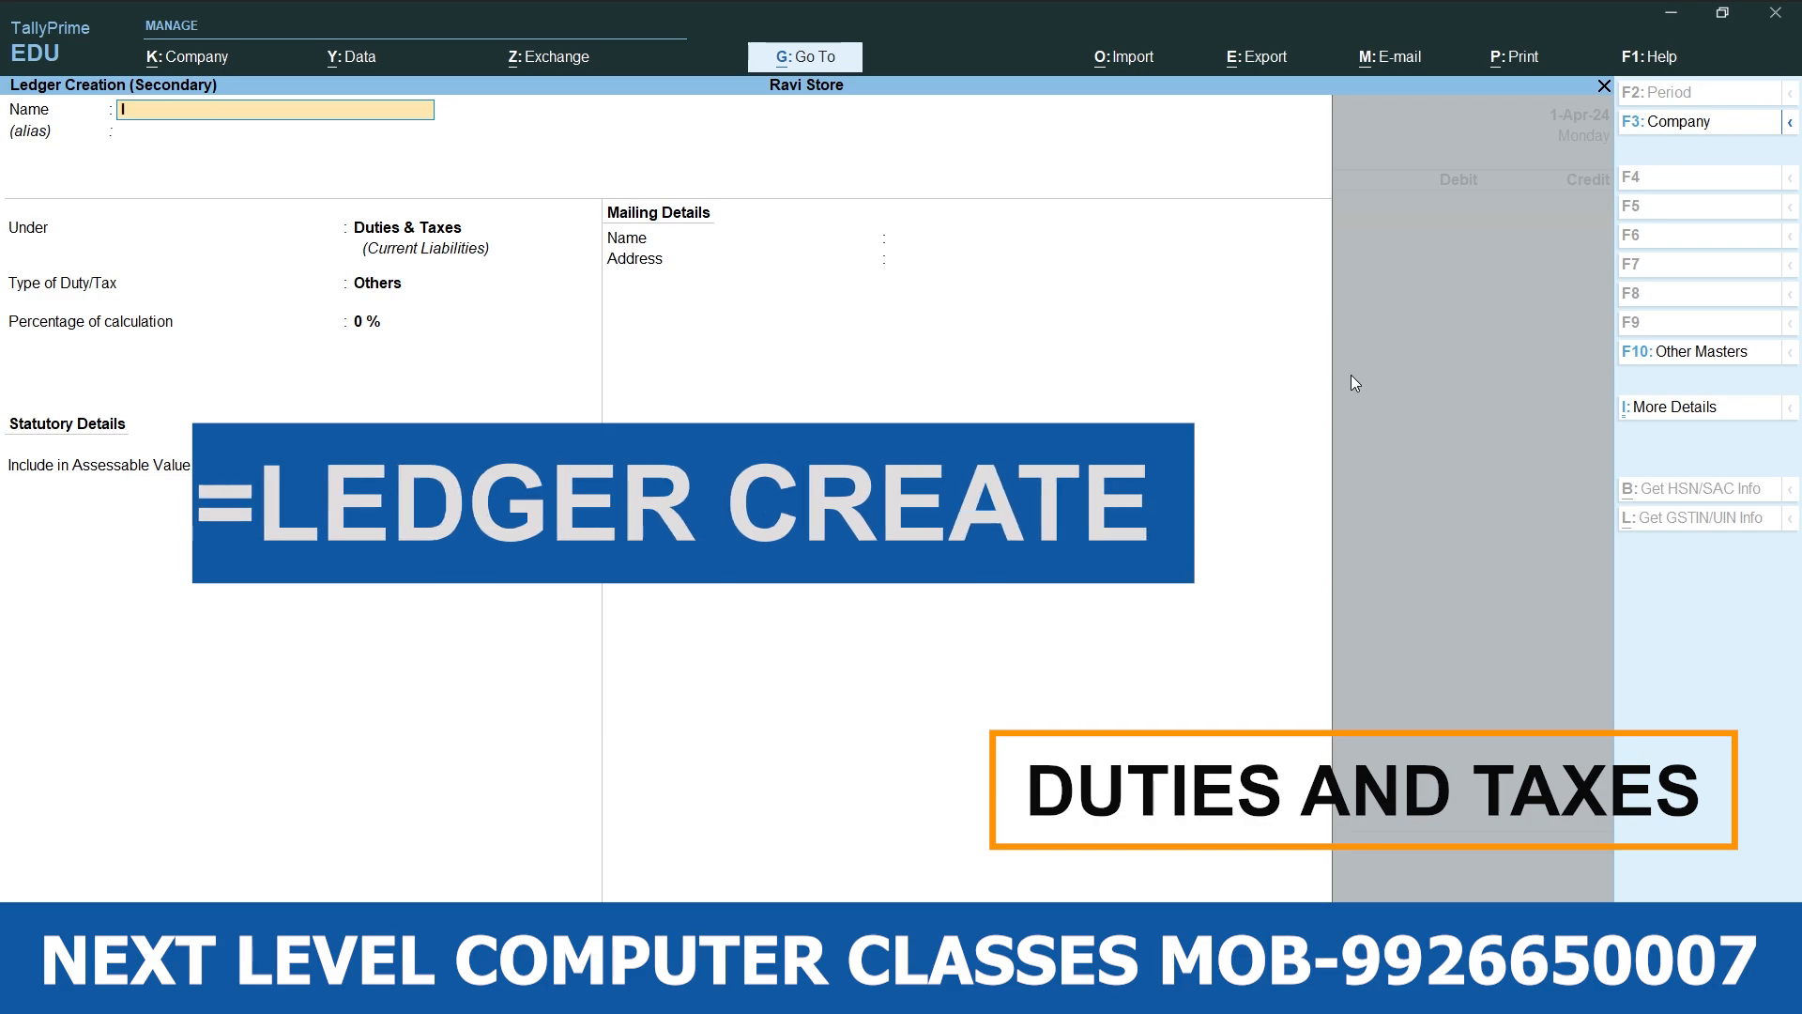
text(gst Tax)
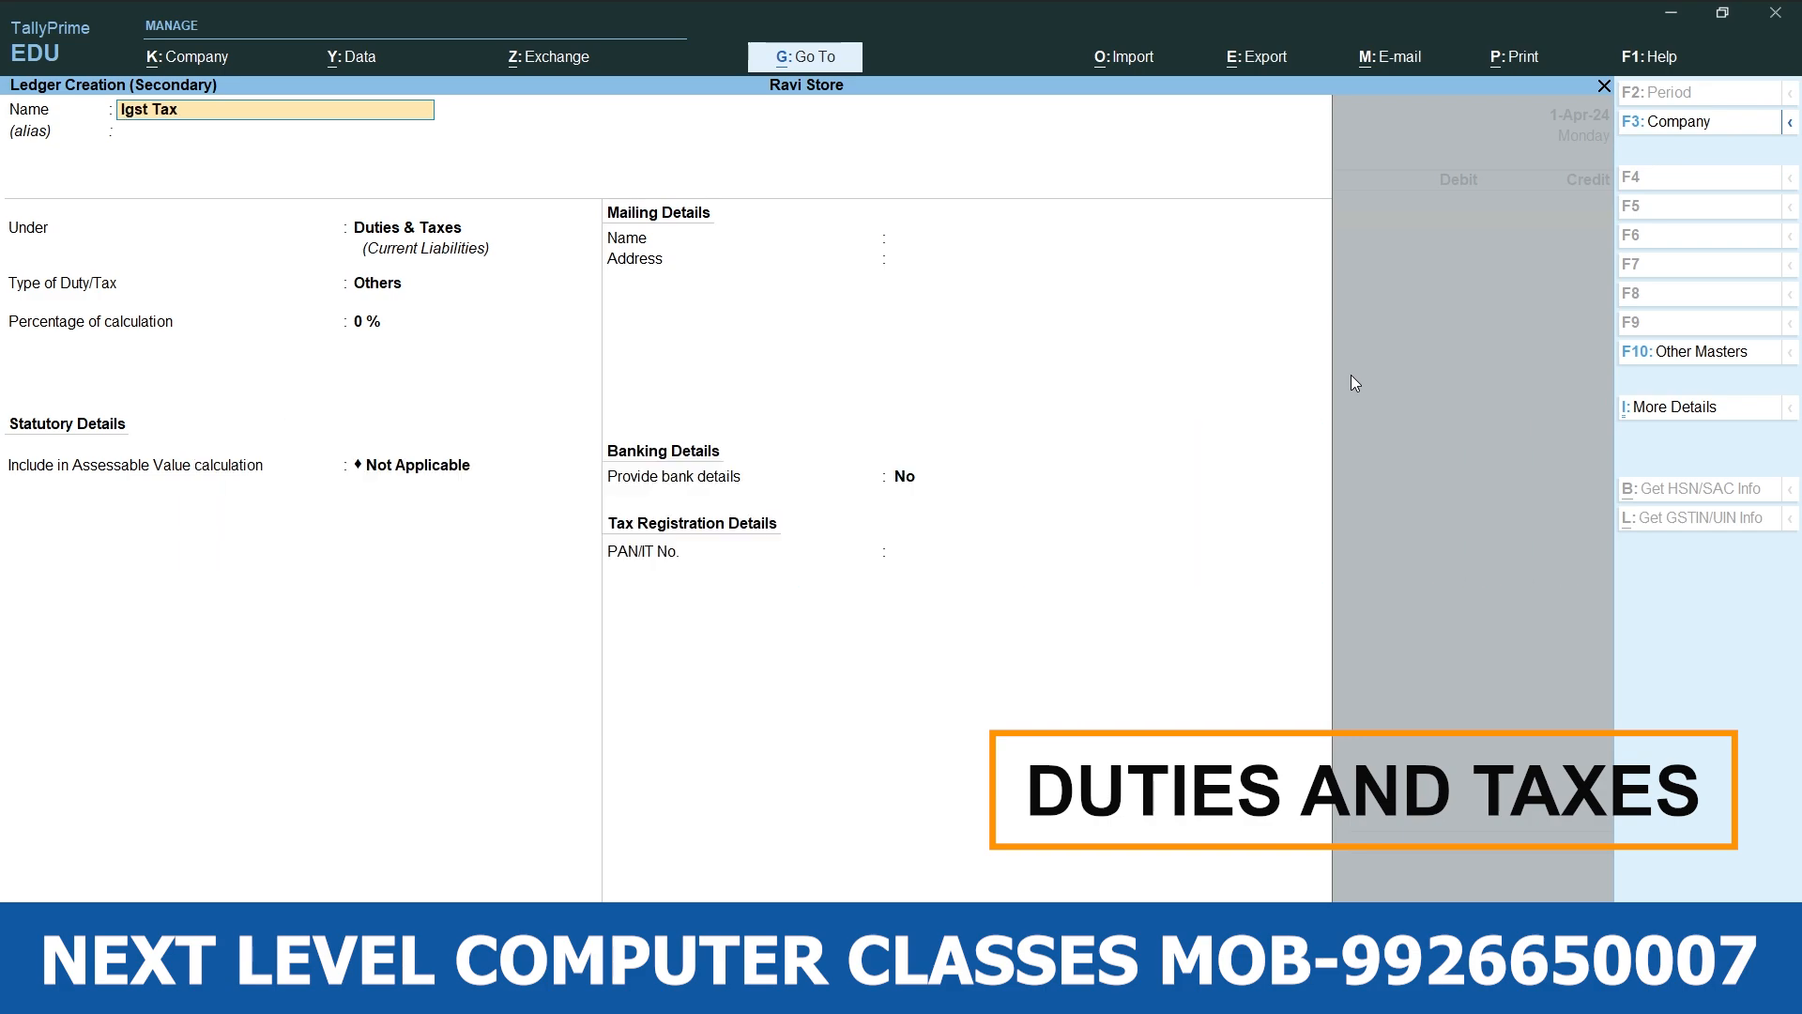
text( Paid)
key(Return)
key(Return)
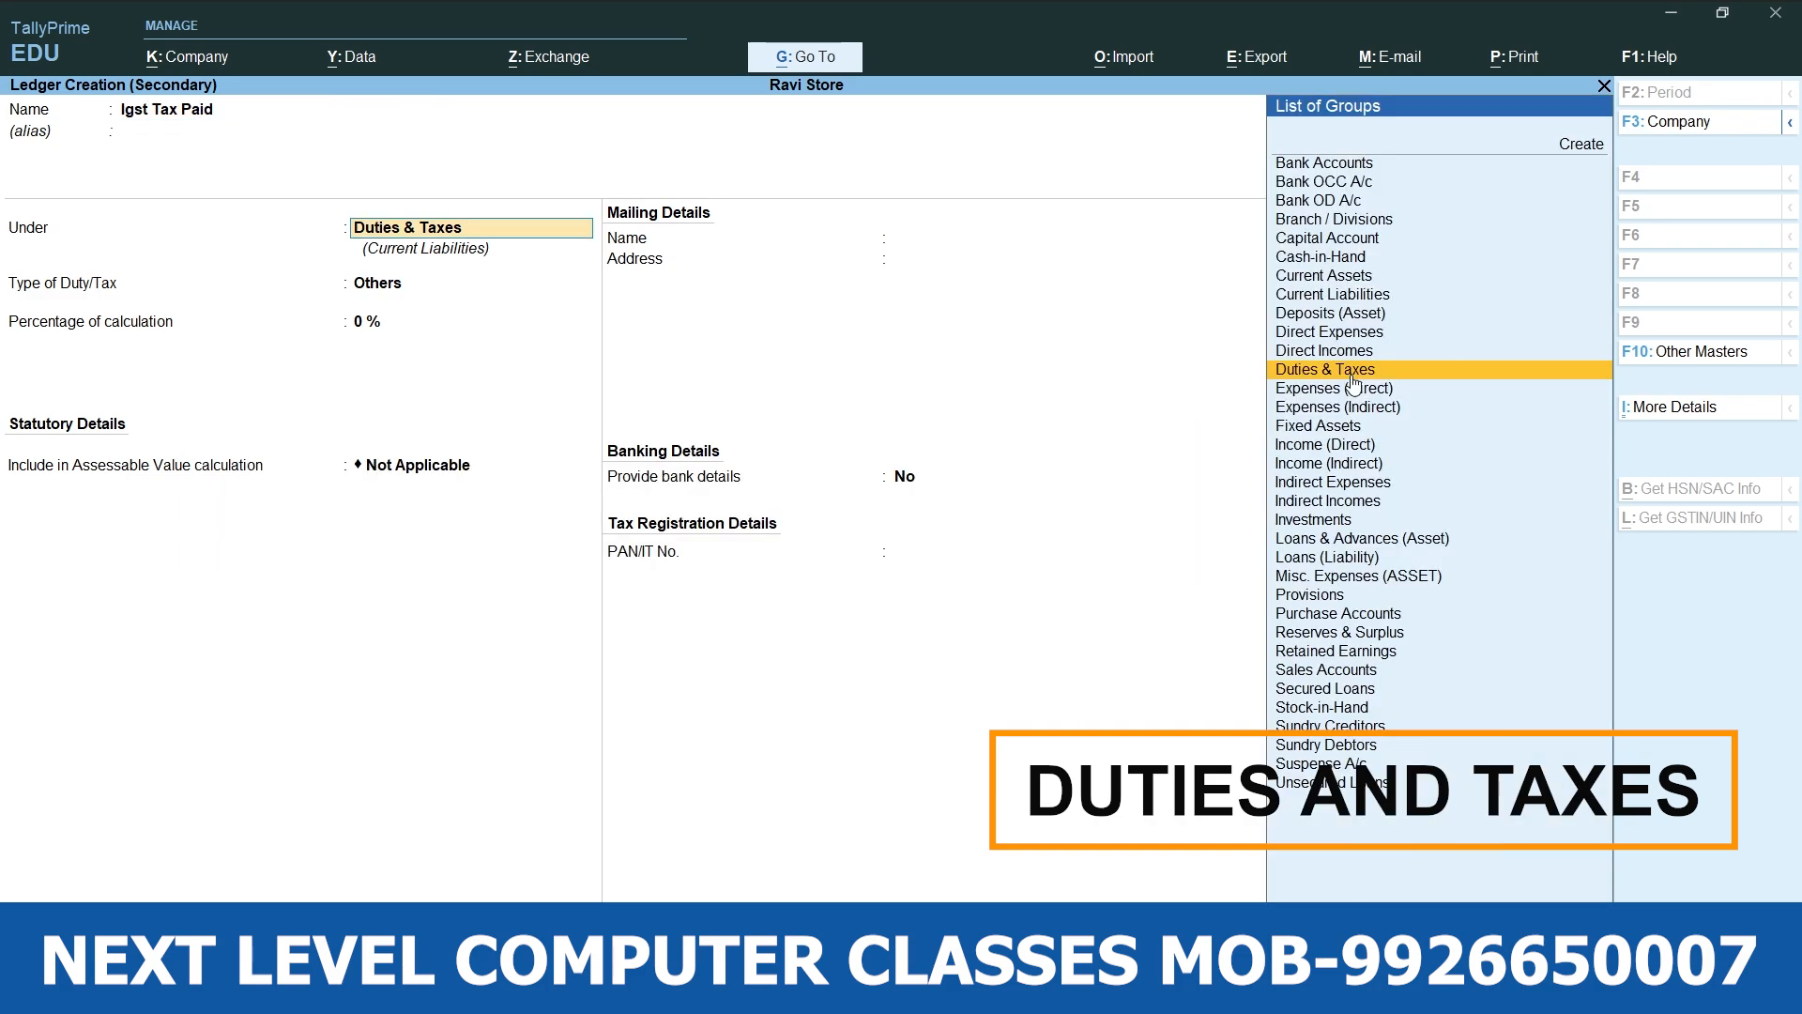
click(1353, 373)
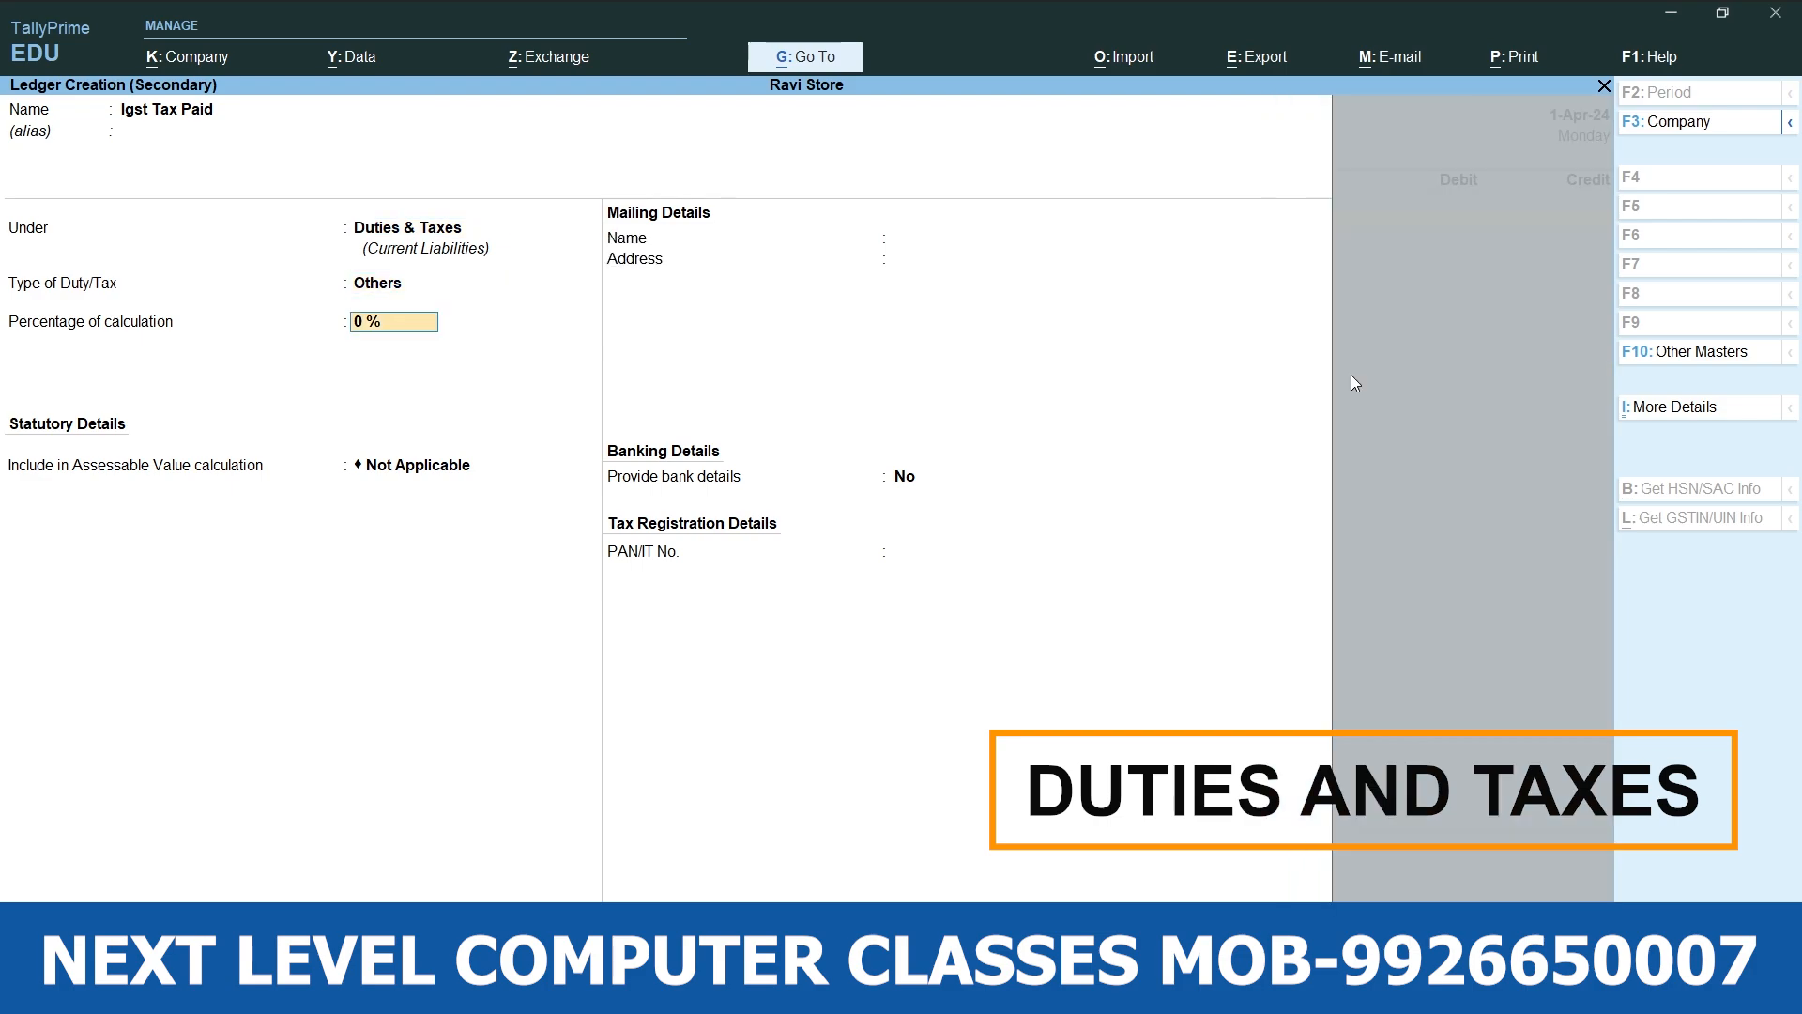
key(ctrl+a)
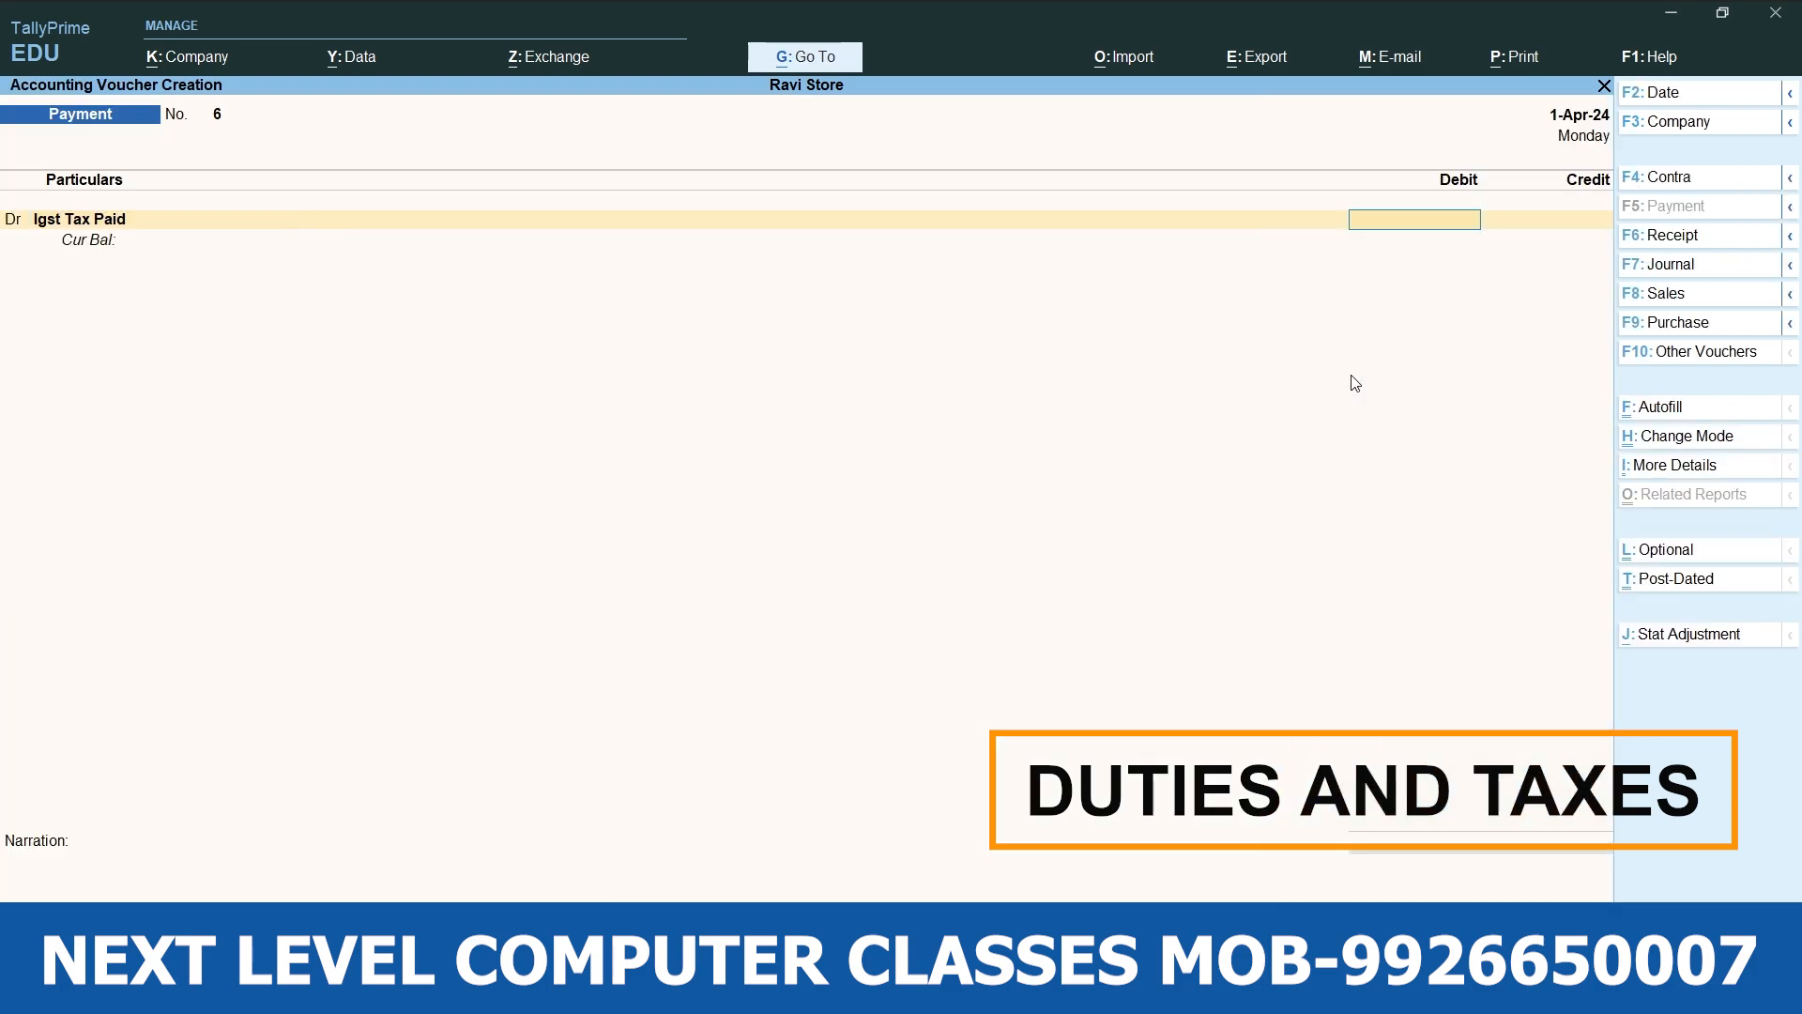
Debit Igst Tax Paid with 6,000, credit Cash with the same amount, and save the voucher without a narration.
text(6000)
key(Return)
key(Down)
key(Down)
key(Down)
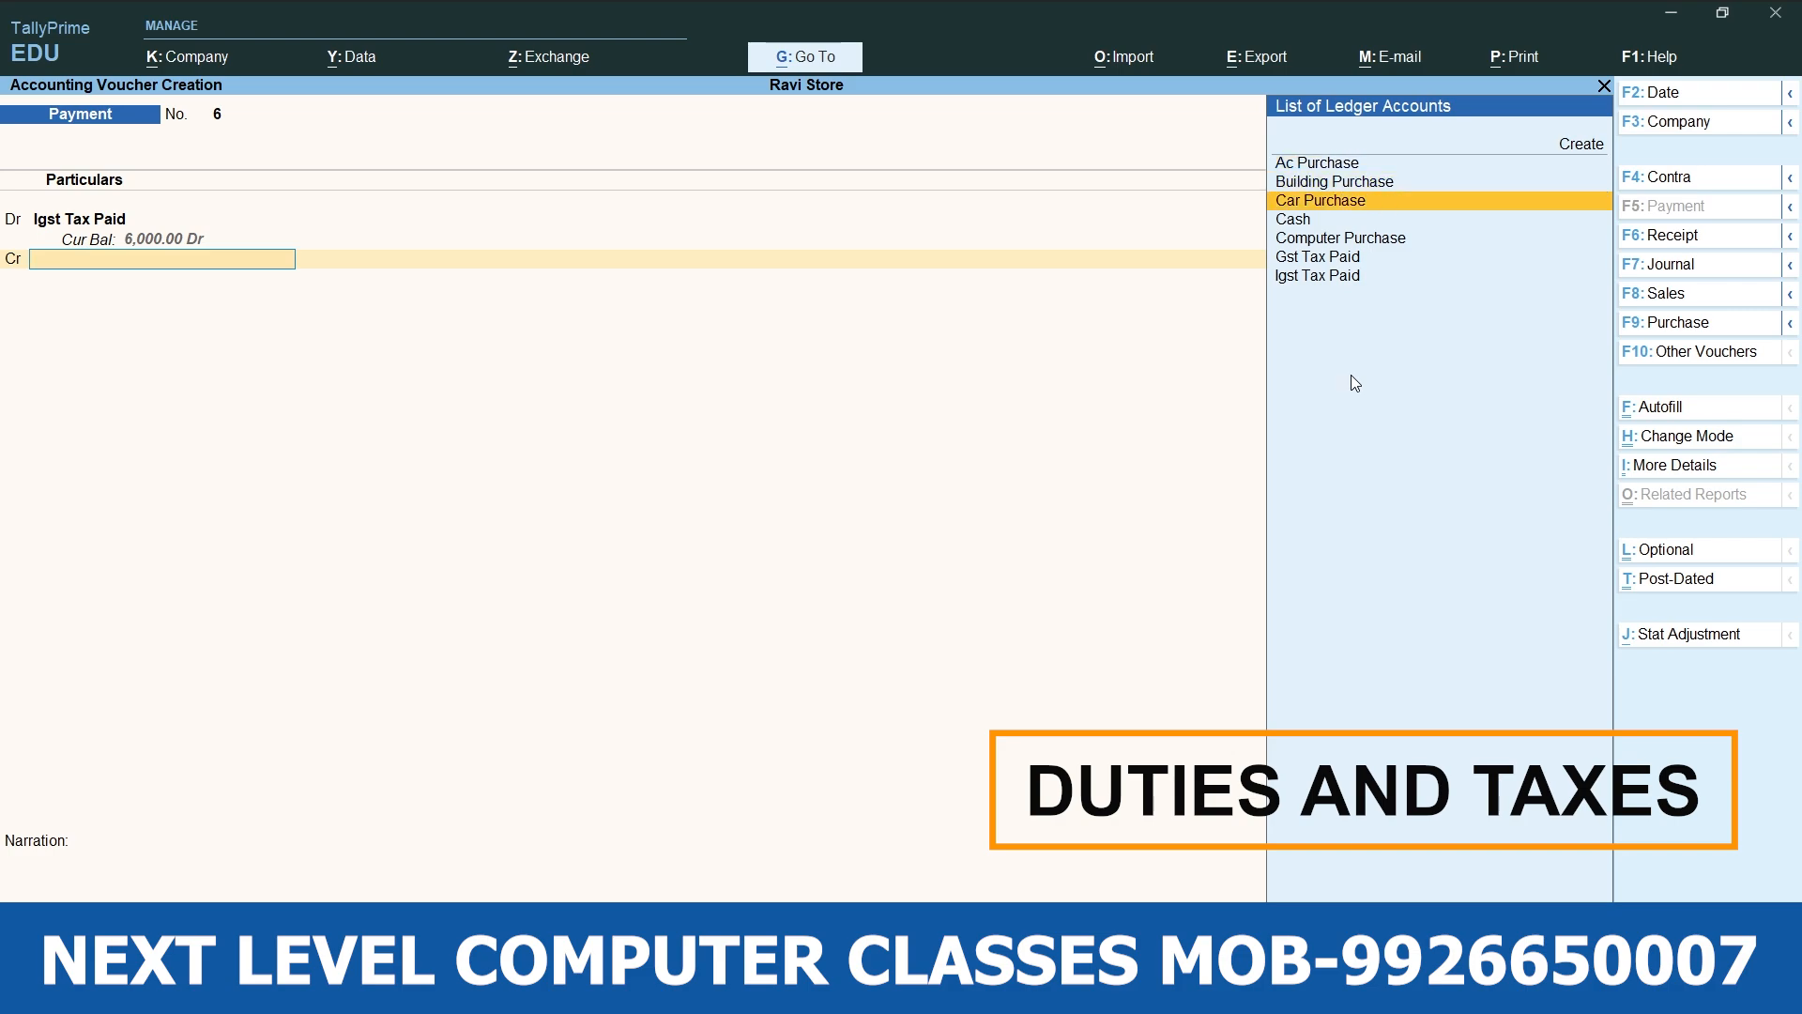
key(Return)
key(Return)
key(ctrl+a)
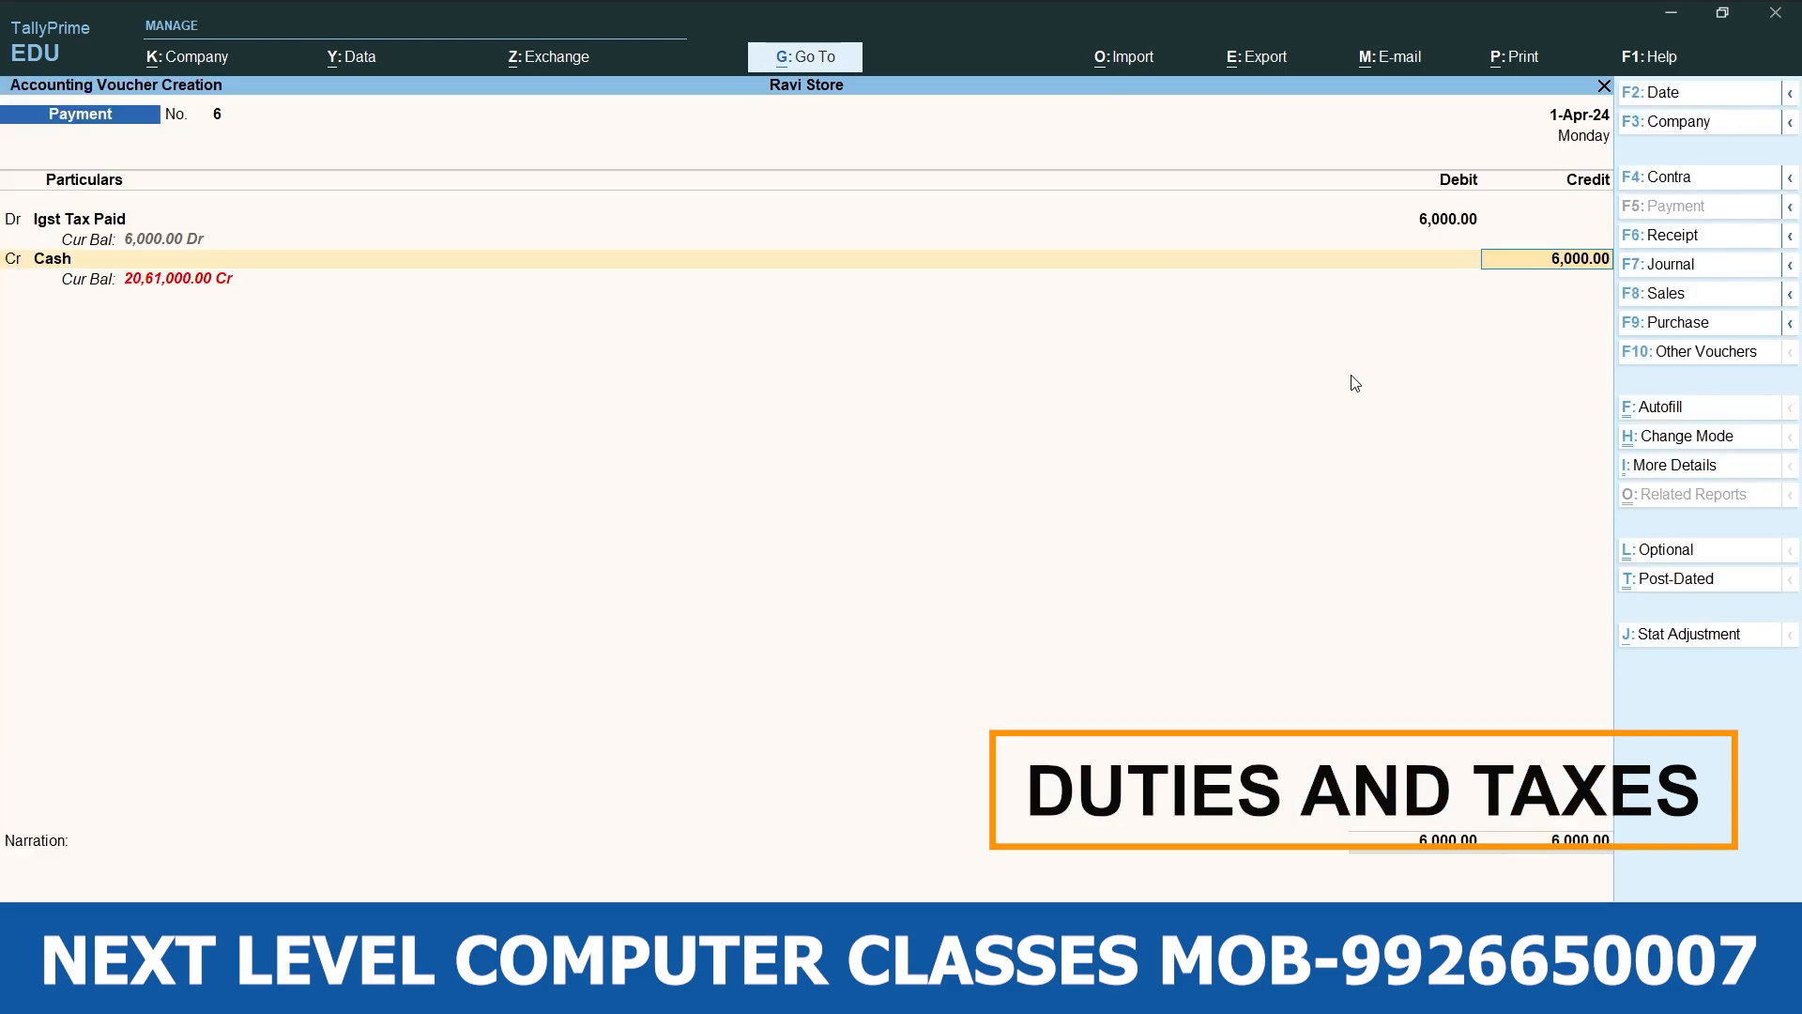
key(Return)
key(Return)
key(Return)
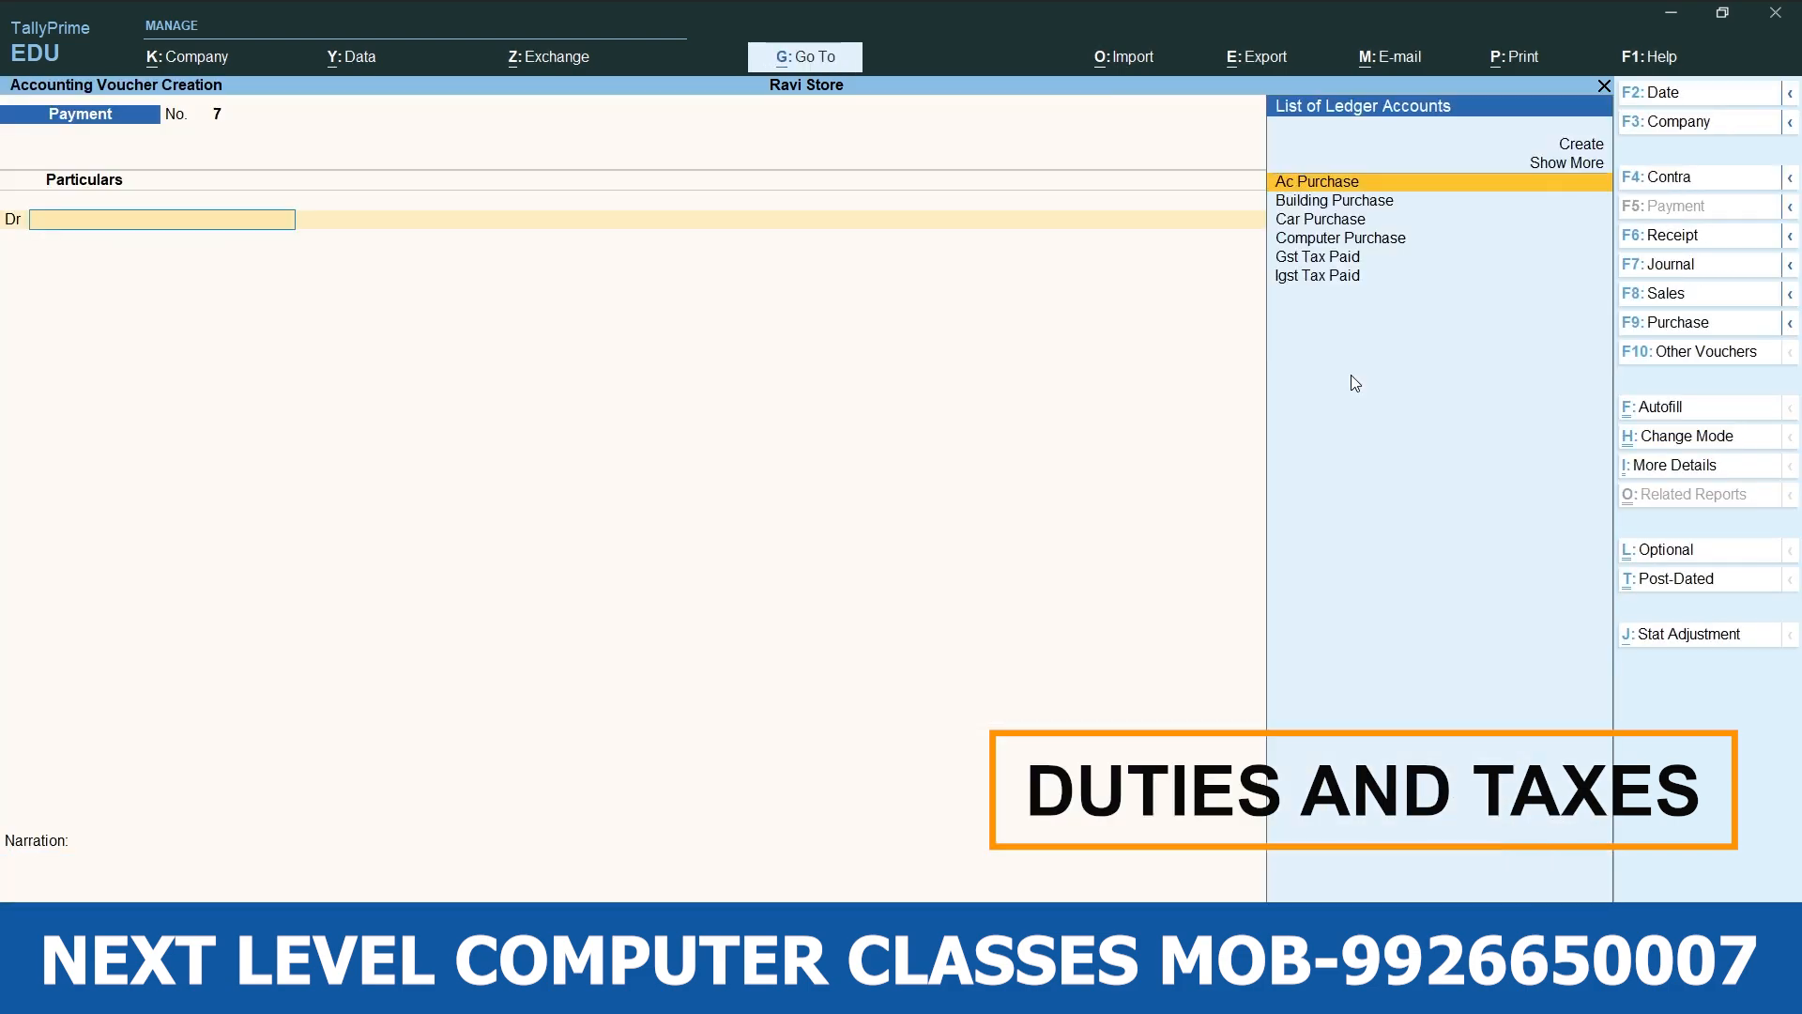
Create a ledger named Tds Tax under Duties & Taxes from the next payment voucher, with duty type Others.
key(alt+c)
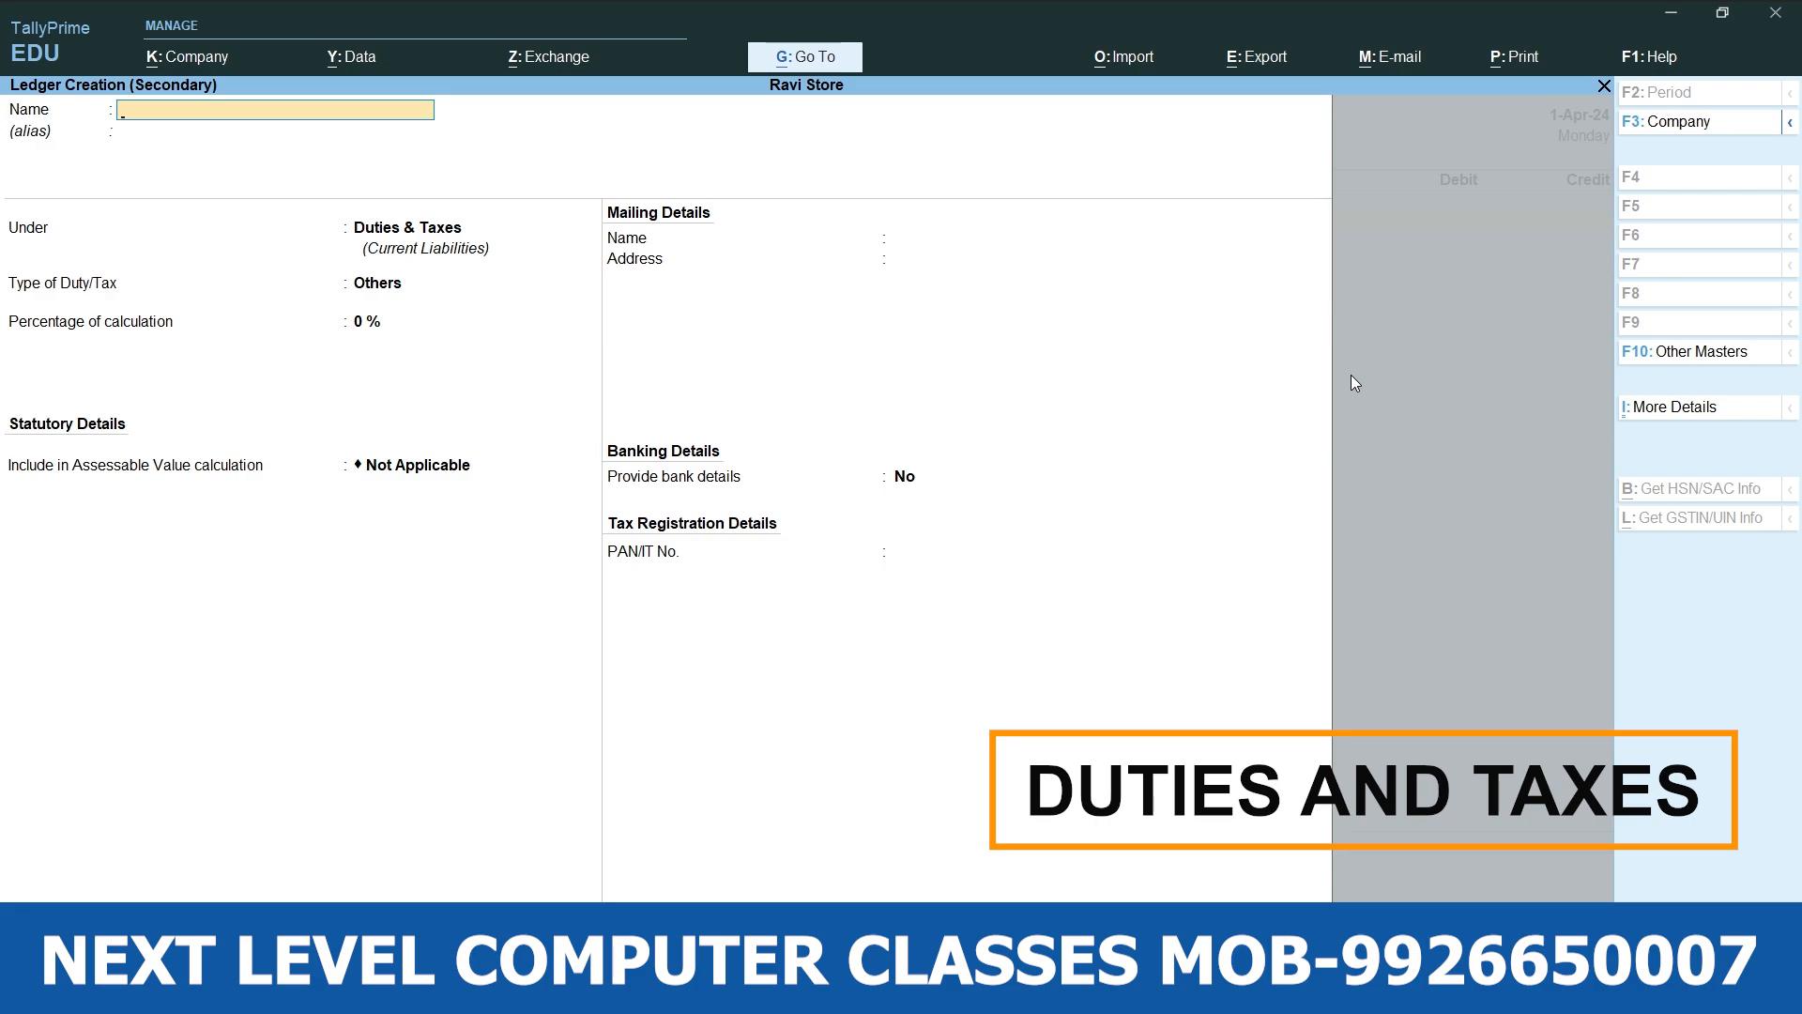
text(Tds Tax)
key(Return)
key(Return)
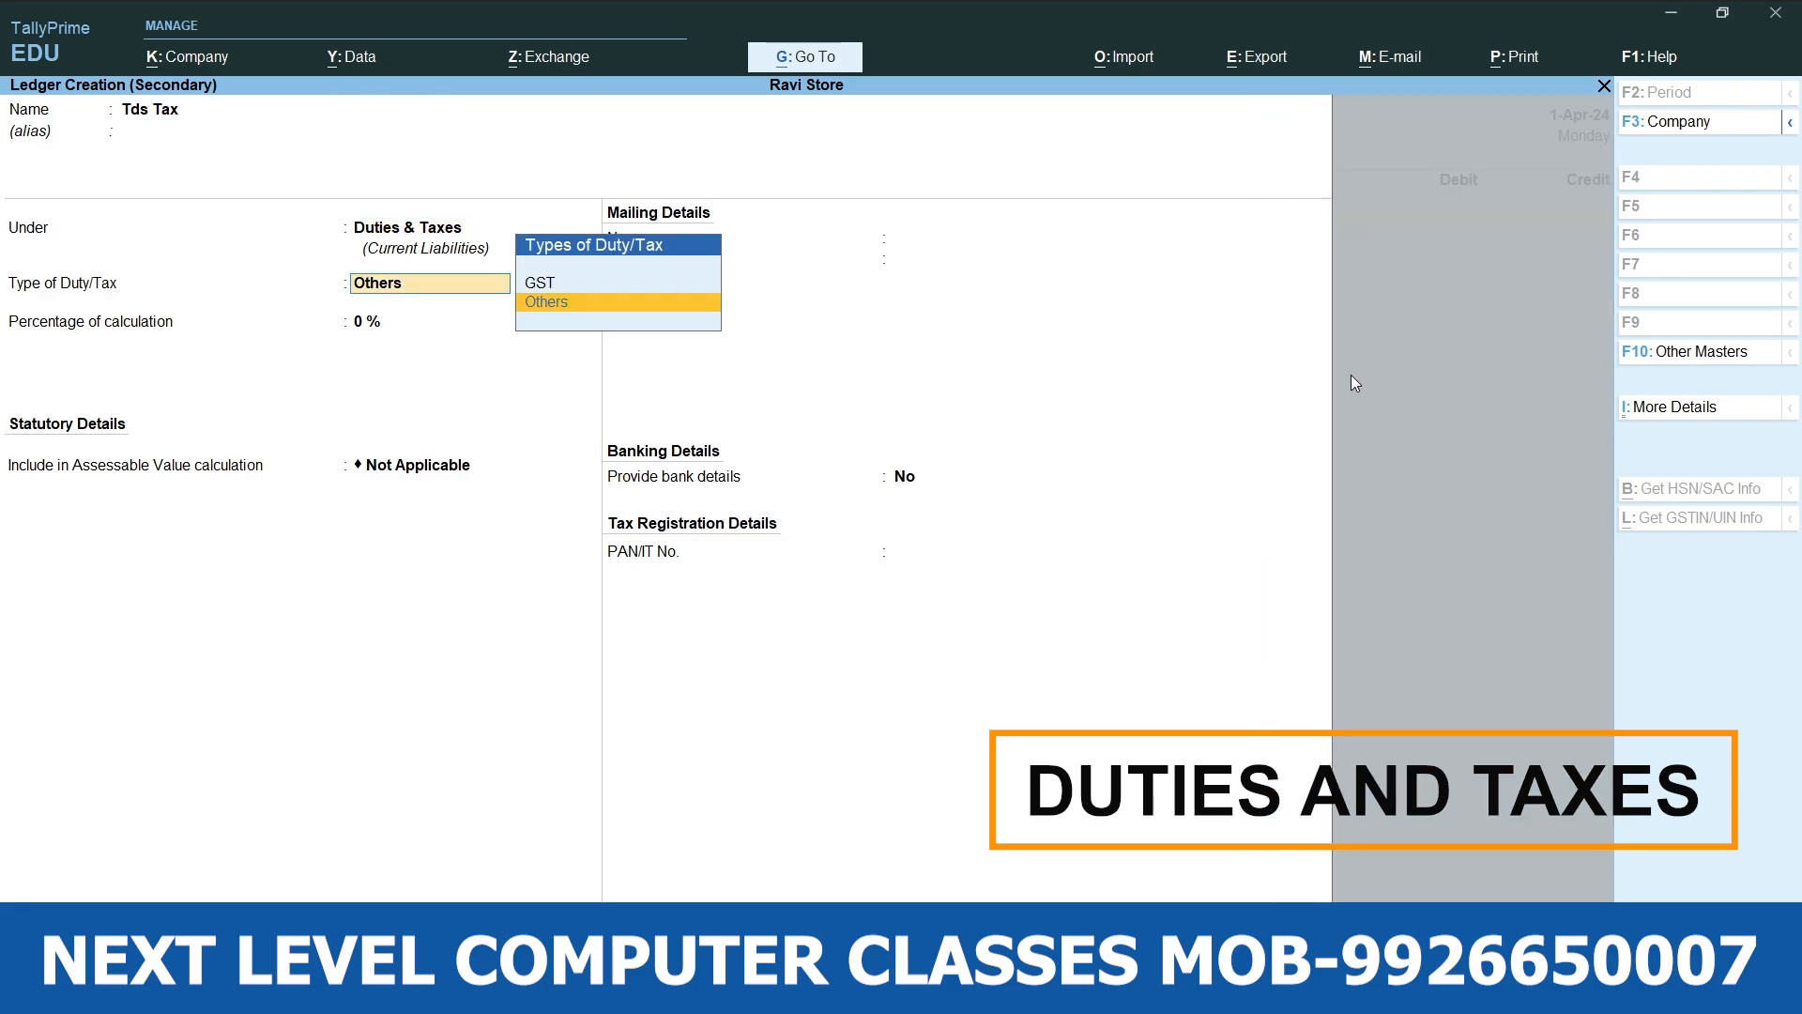
key(Return)
key(Return)
key(Return)
key(Return)
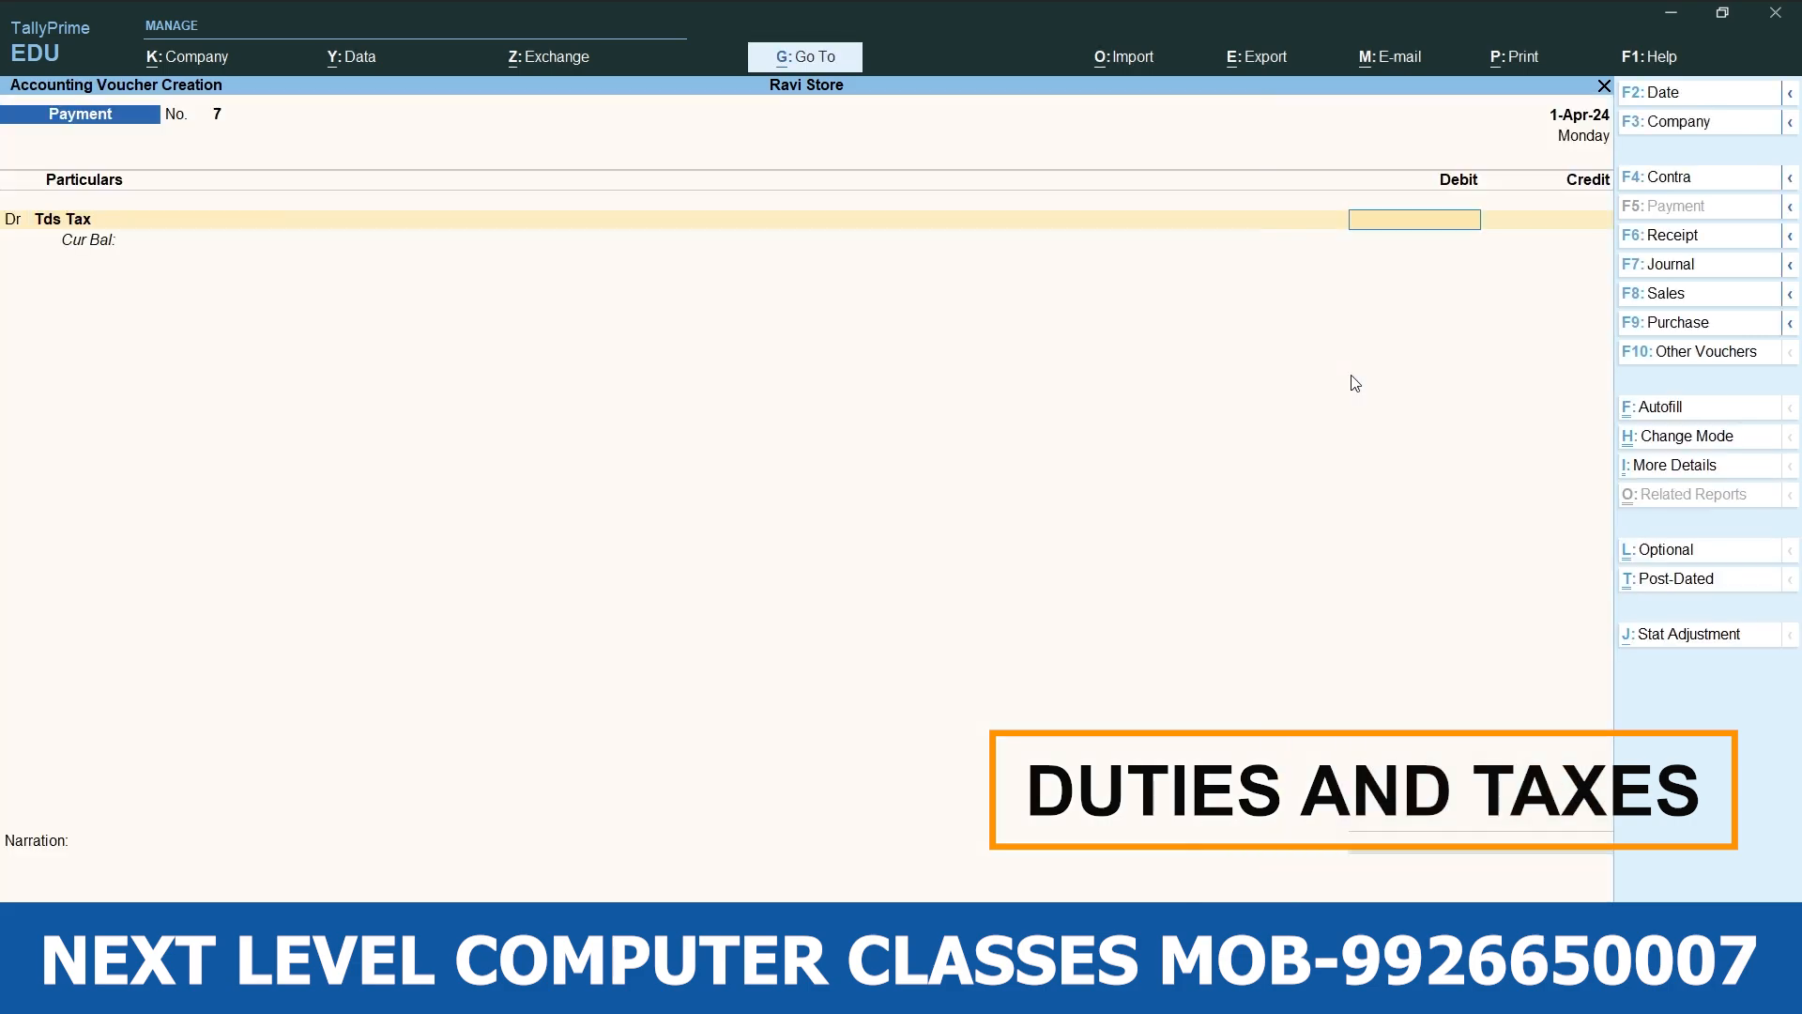
Debit Tds Tax with 8,000, credit Cash with default party details, and save the voucher without a narration.
text(8000)
key(Return)
key(Down)
key(Down)
key(Down)
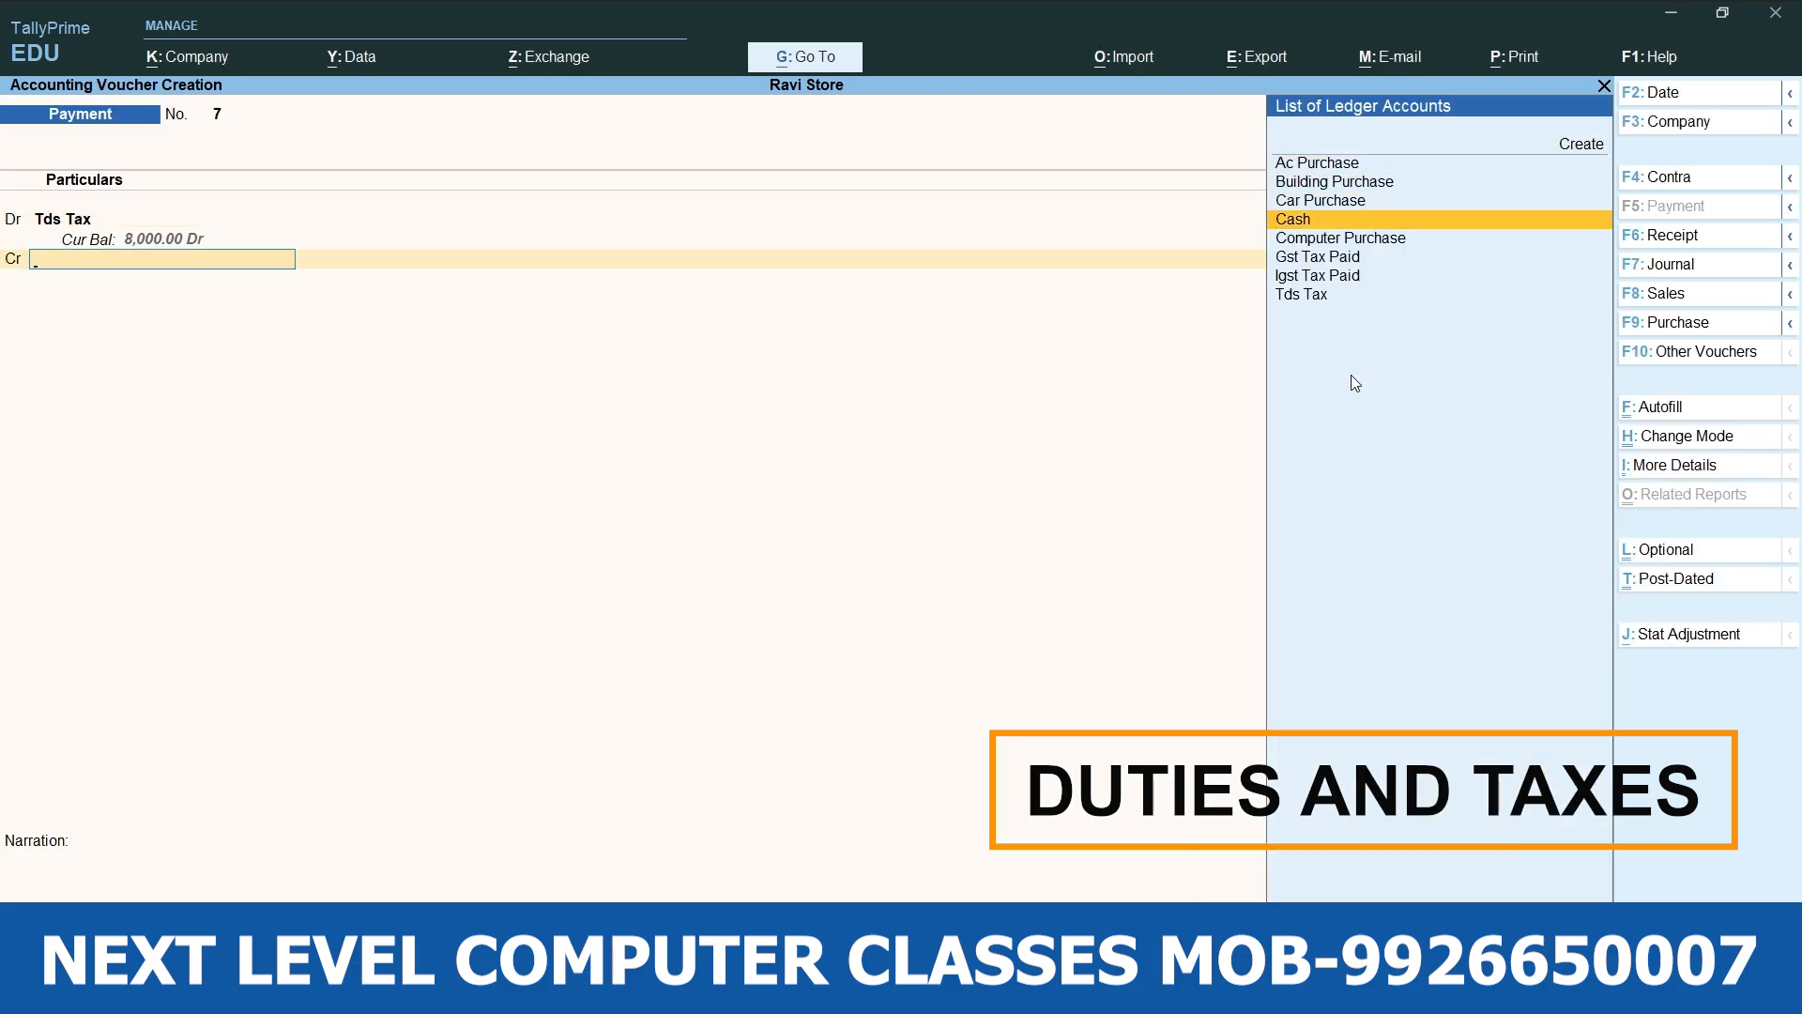
key(Return)
key(ctrl+a)
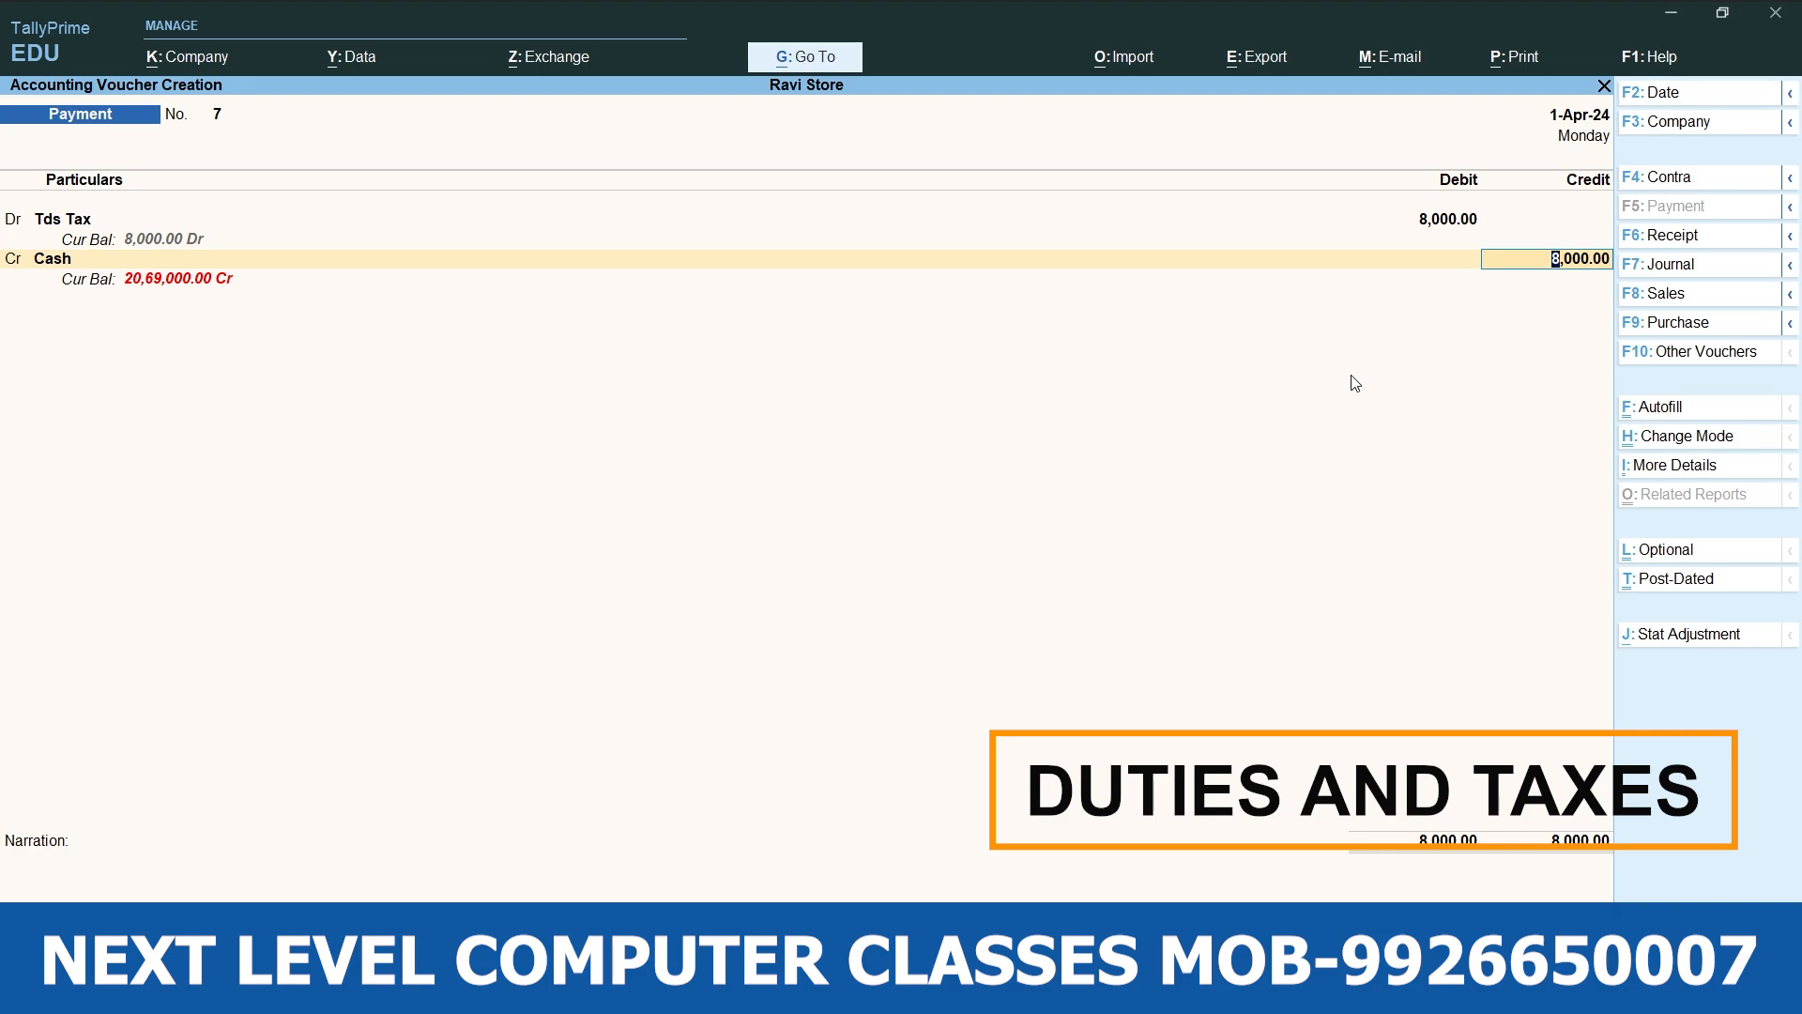
key(Return)
key(Return)
Create a ledger named Professional Tax under Duties & Taxes from the next payment voucher, keeping the default settings.
key(alt+c)
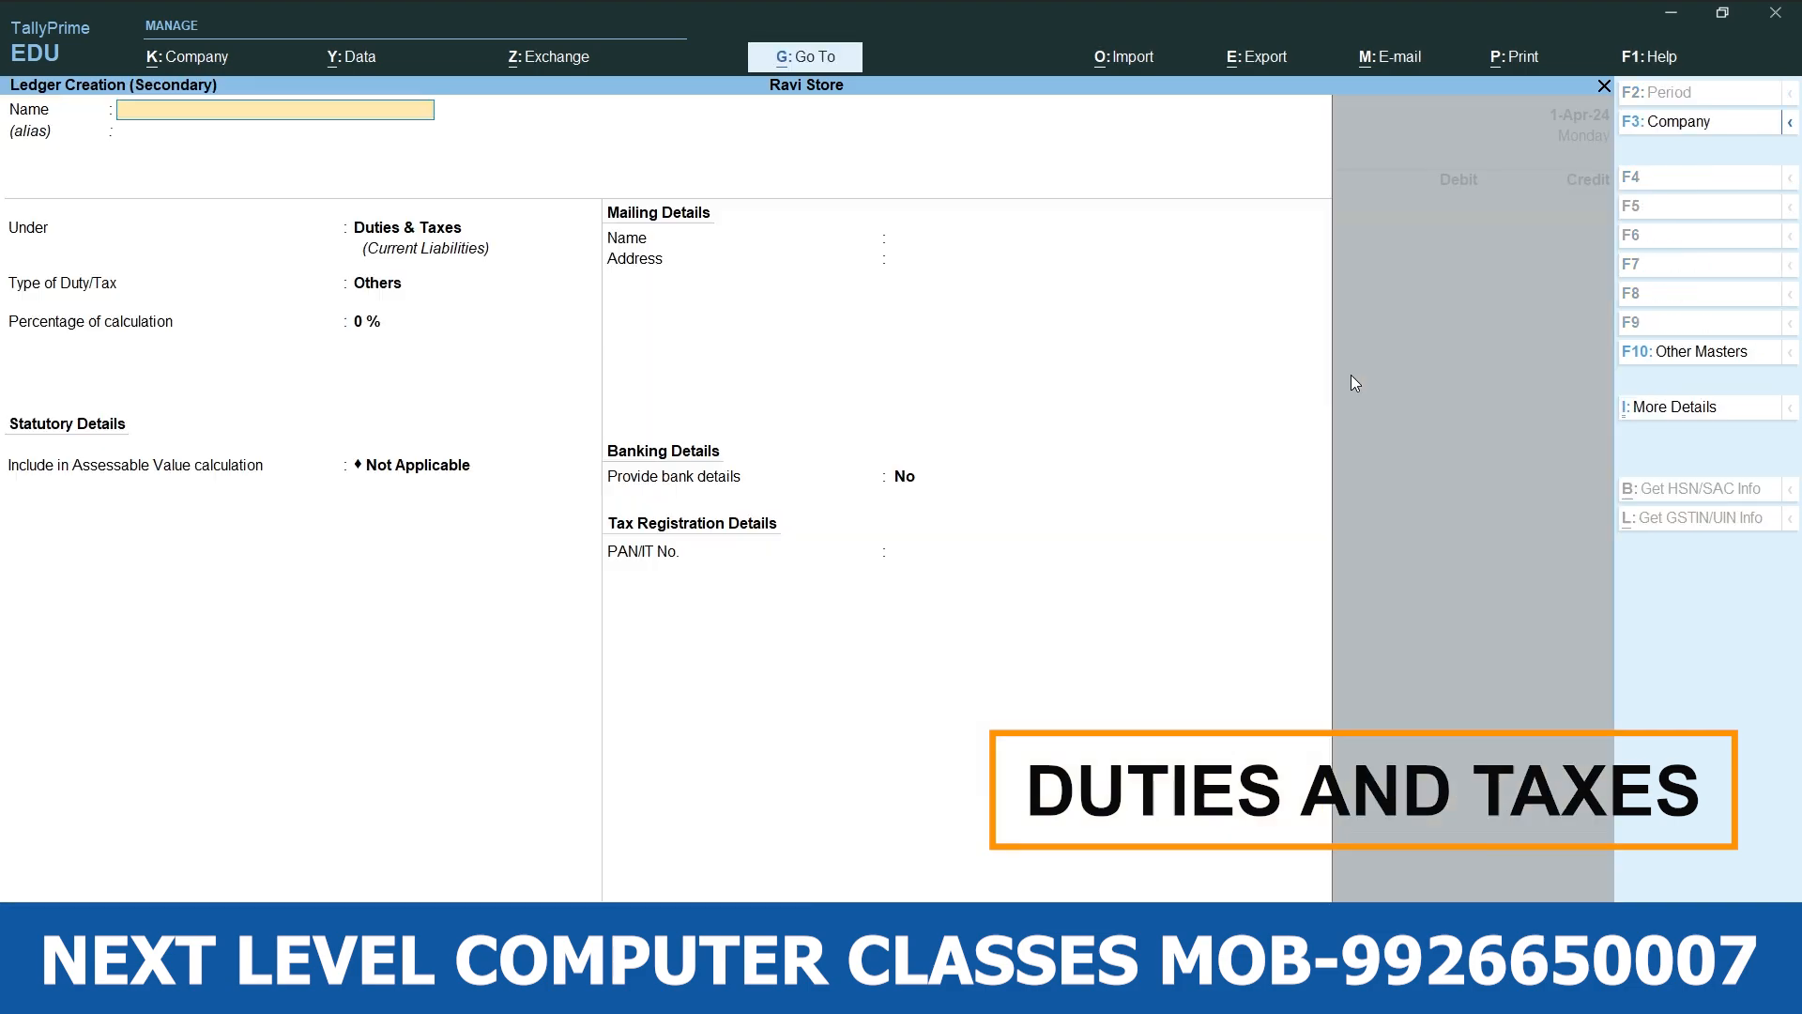
text(Professional Tax)
key(Return)
key(Return)
key(Return)
key(Return)
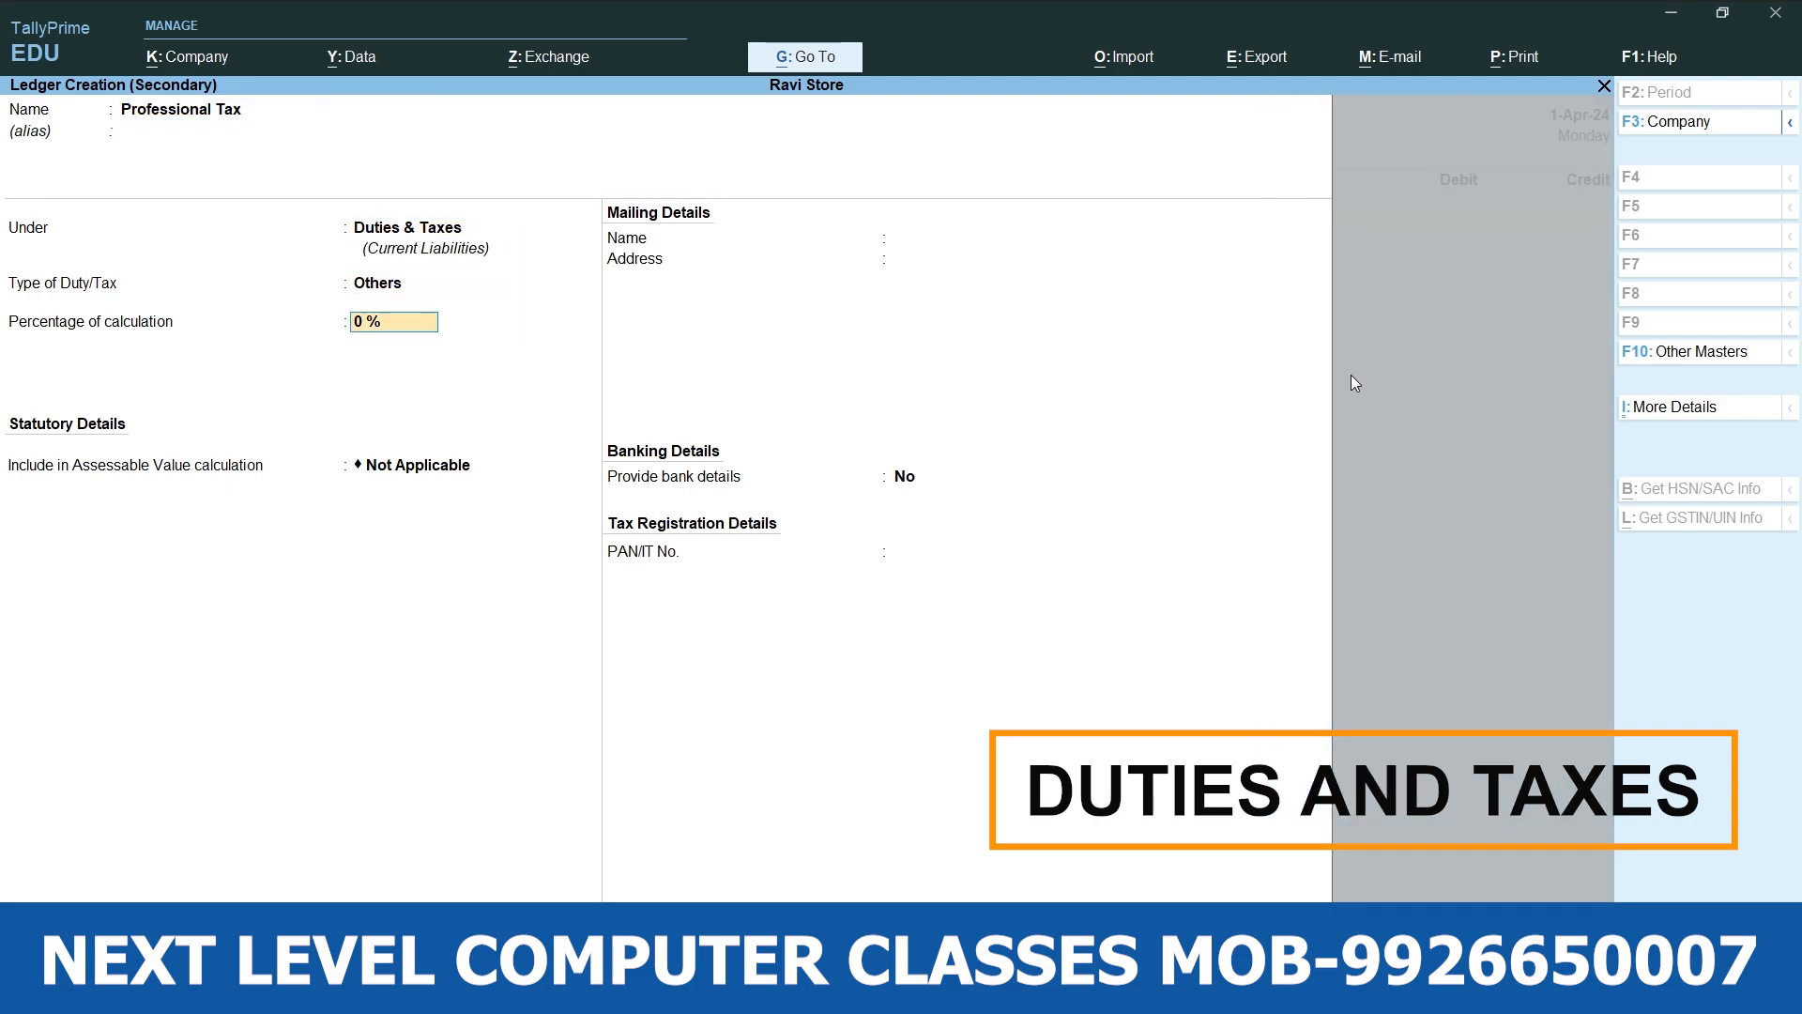
key(Return)
key(Return)
key(Return)
key(Return)
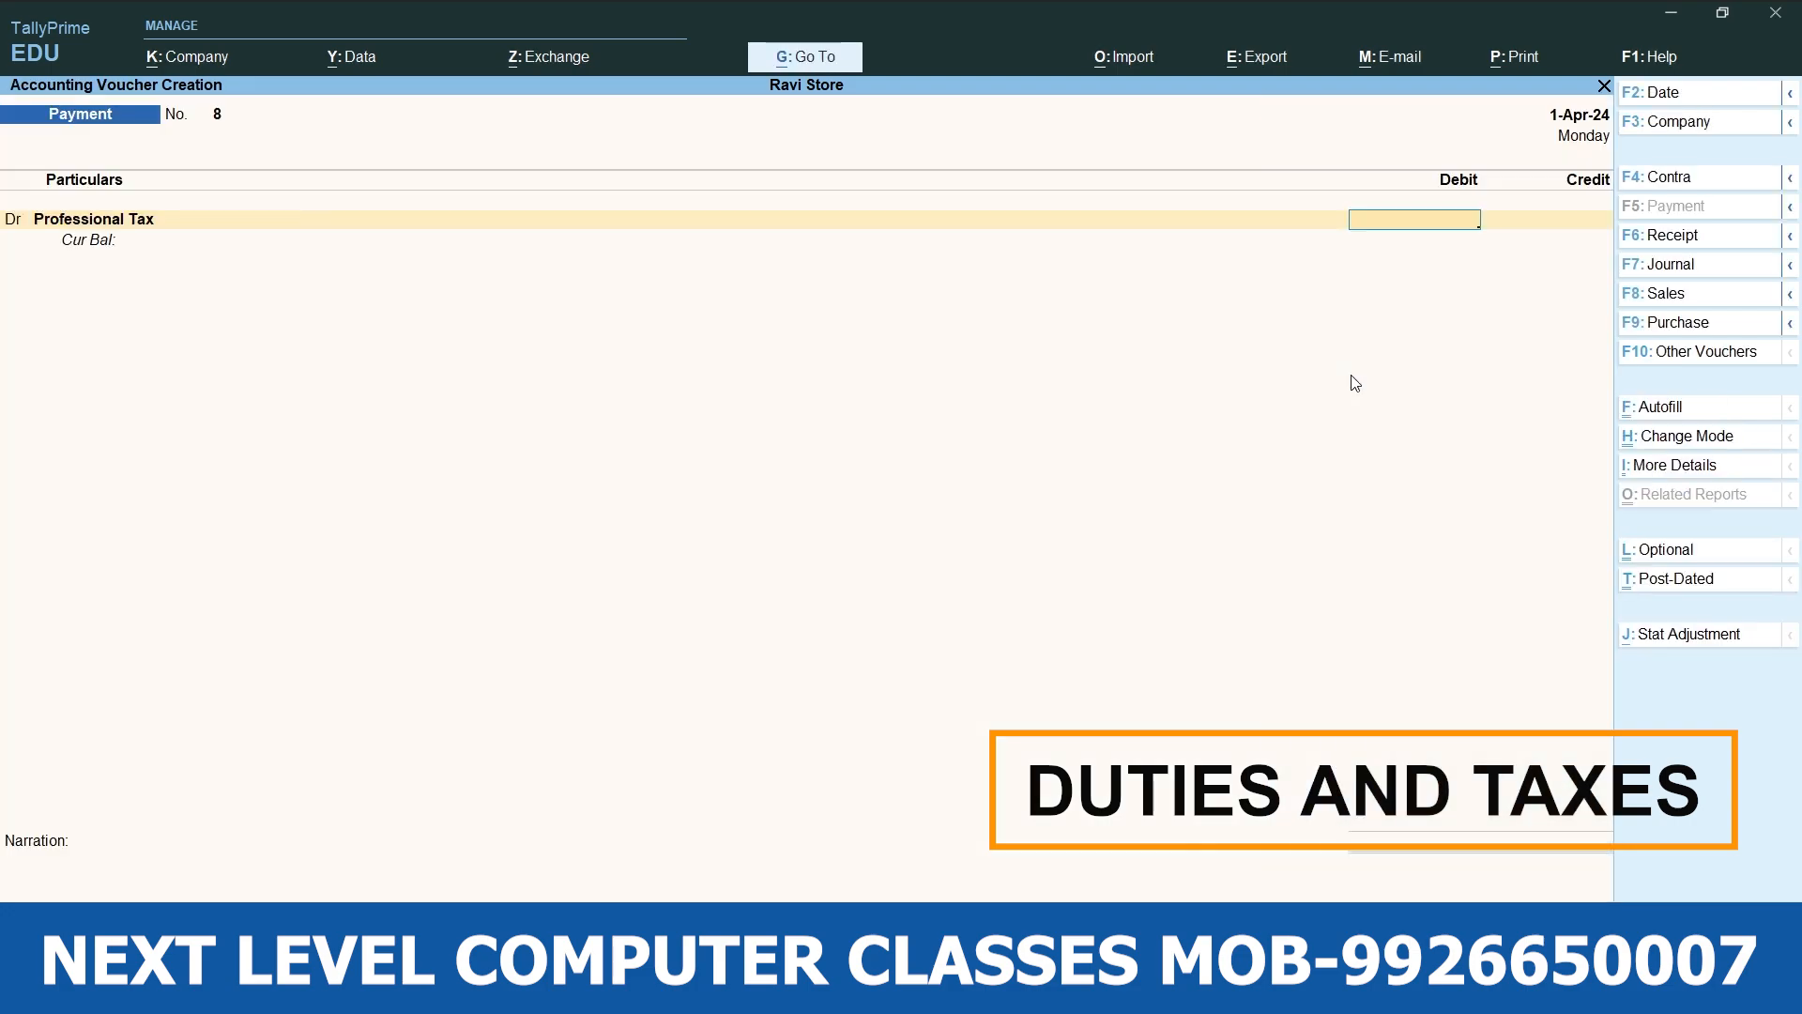
Debit Professional Tax with 2,500, credit Cash with default party details, and save the voucher without a narration.
text(2500)
key(Return)
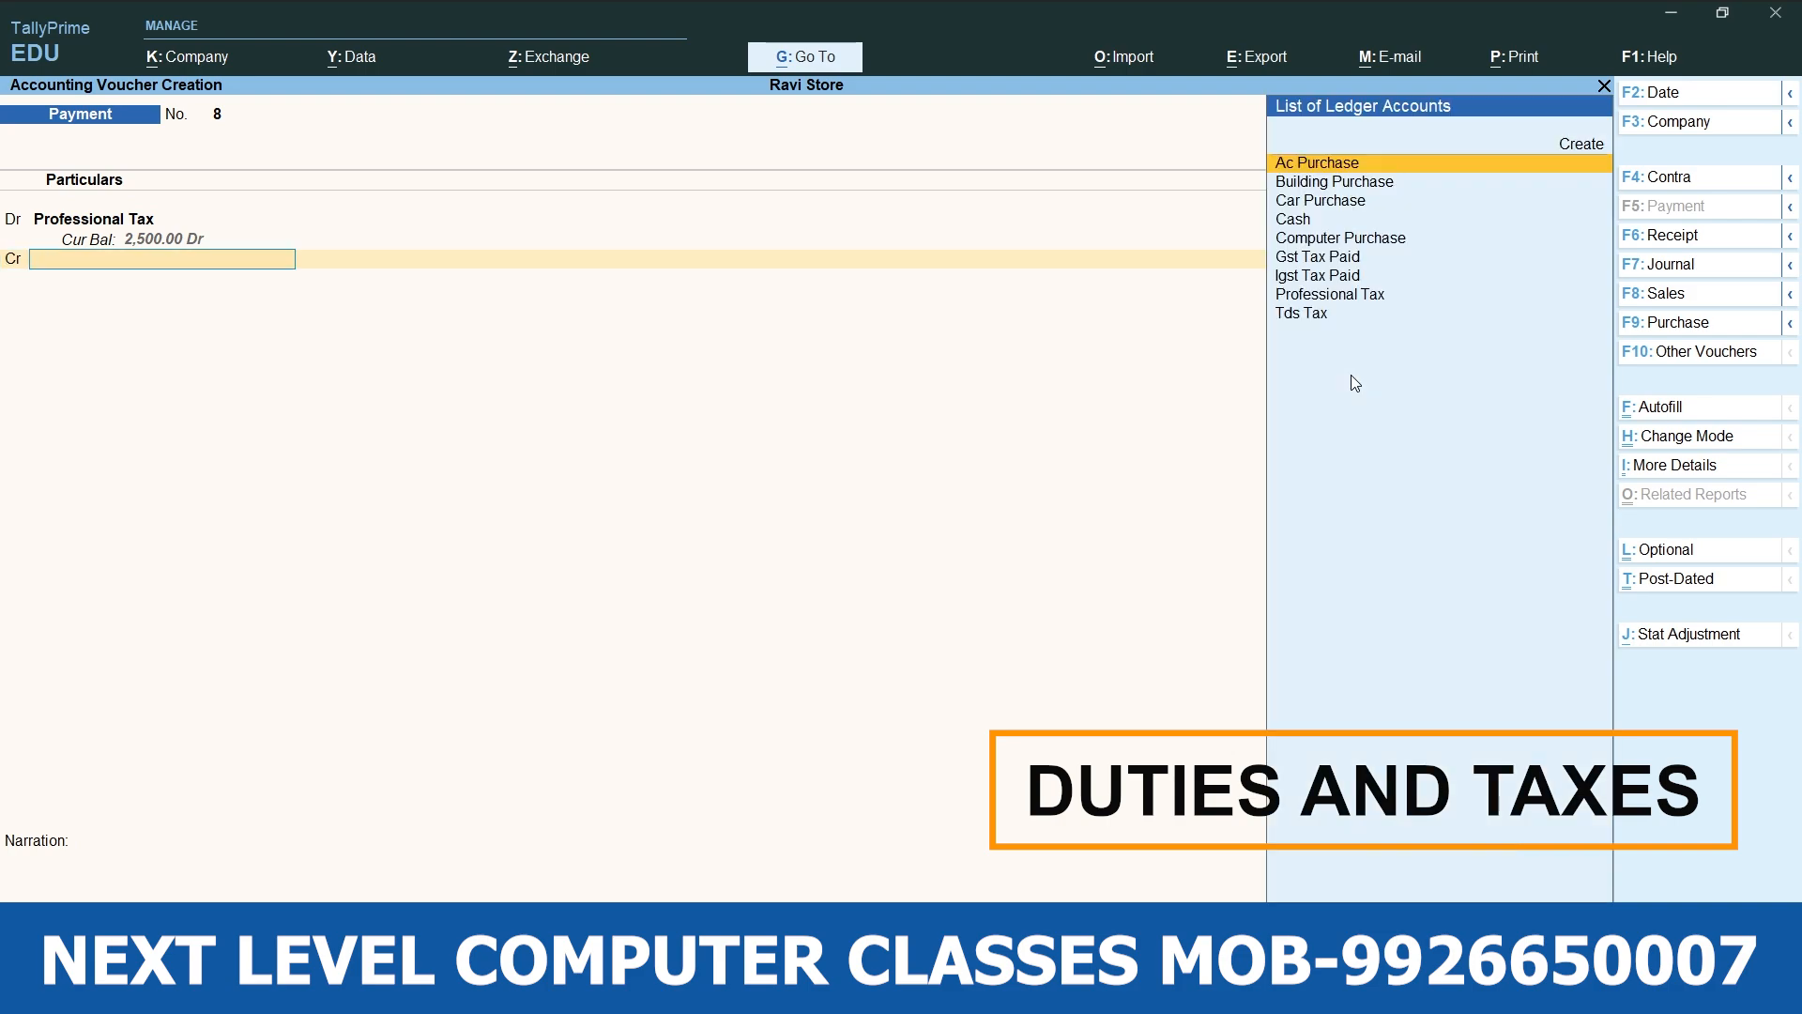
key(Down)
key(Down)
key(Down)
key(Return)
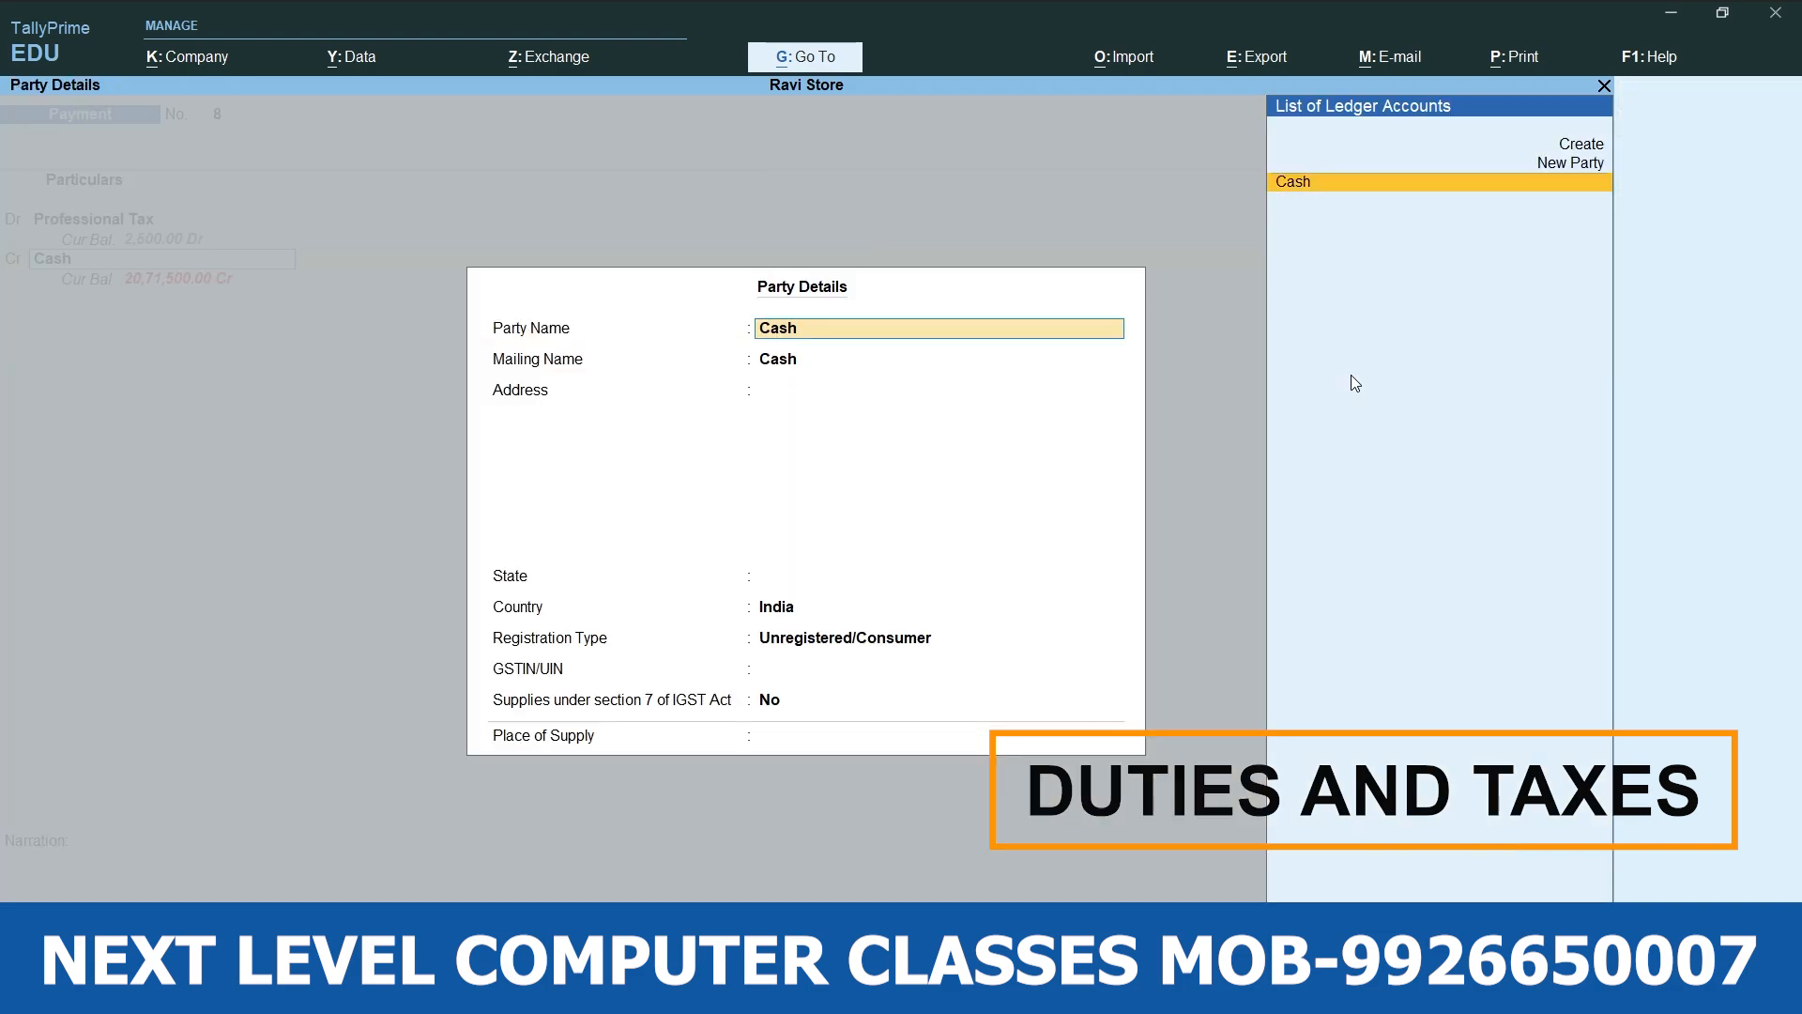
key(Return)
key(Return)
key(Return)
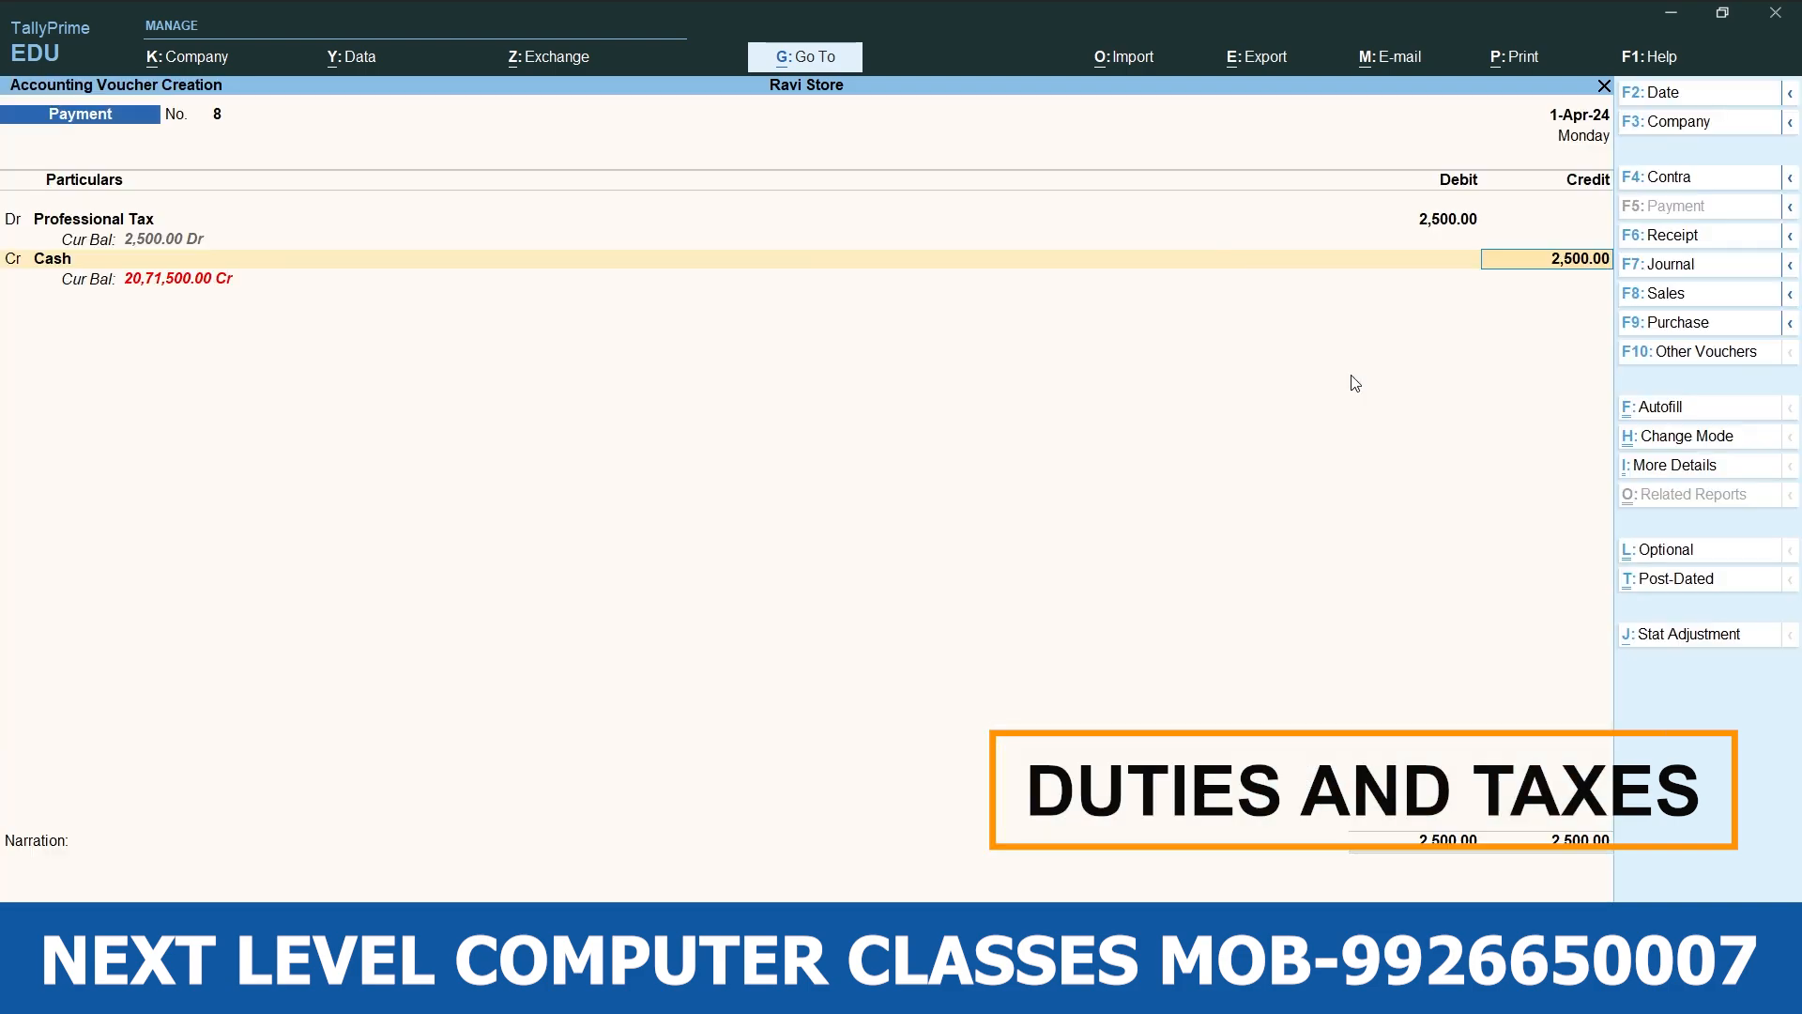
key(Return)
key(Return)
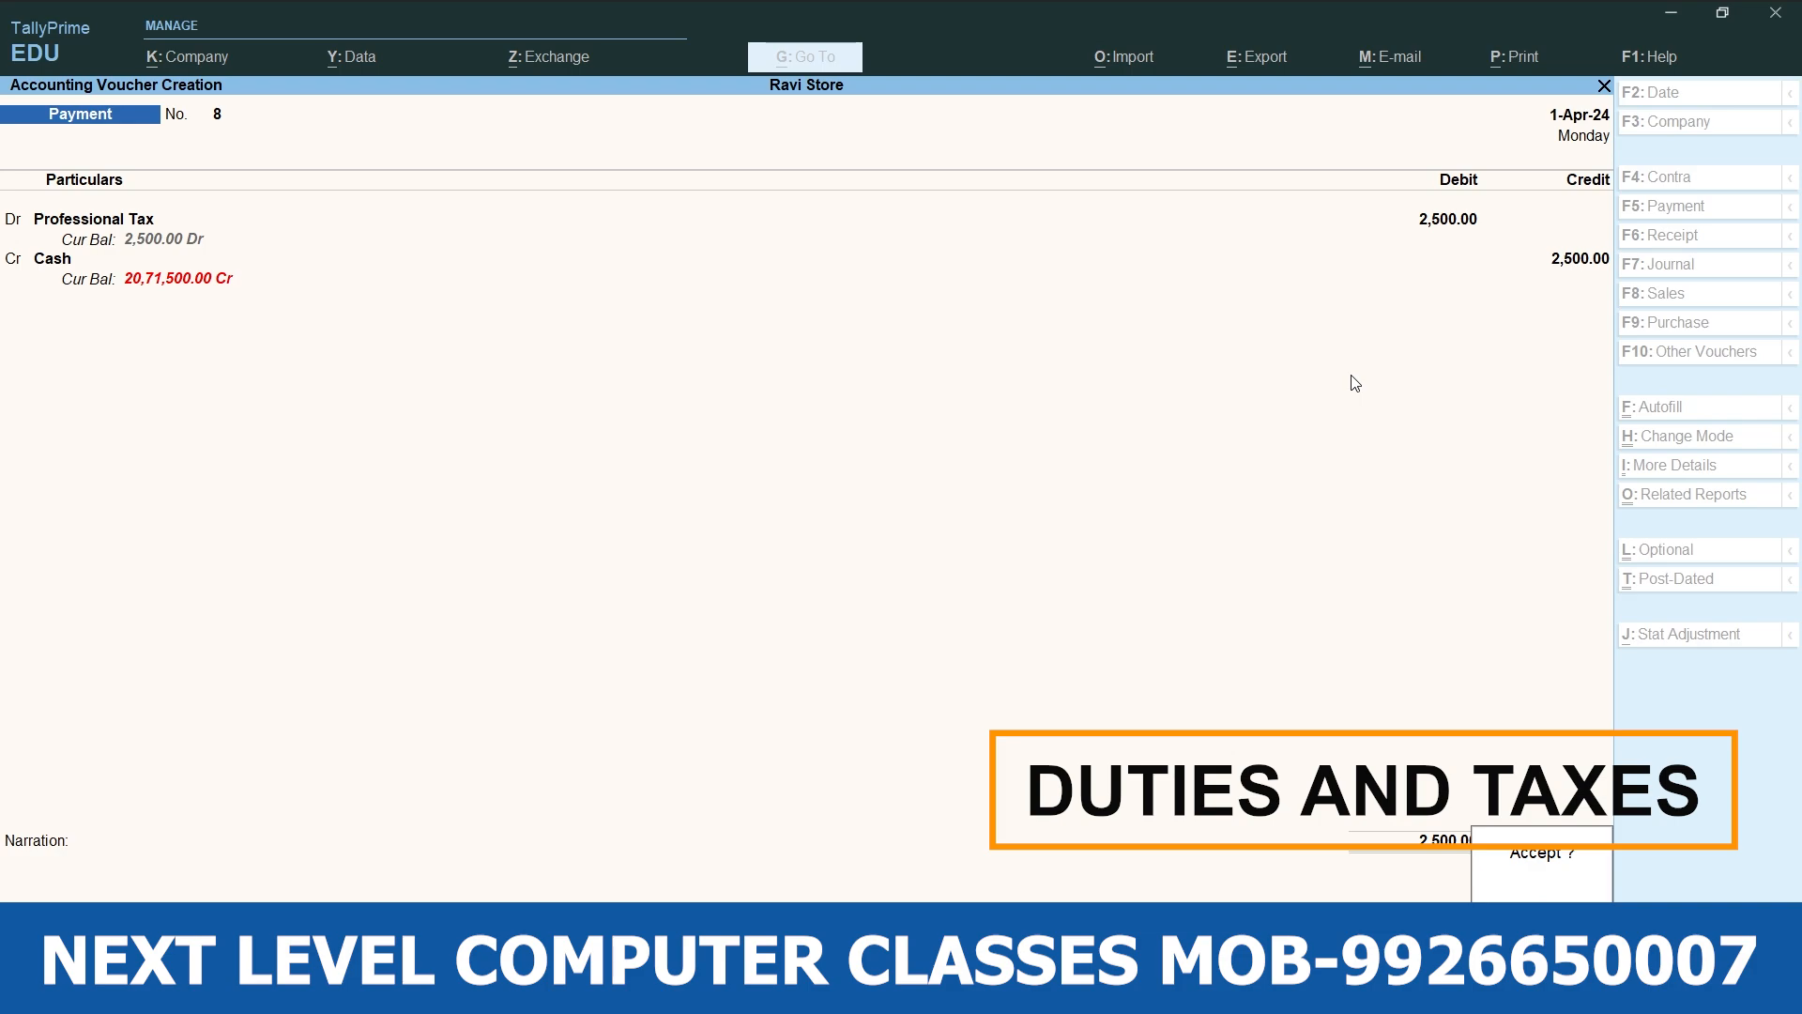
key(Return)
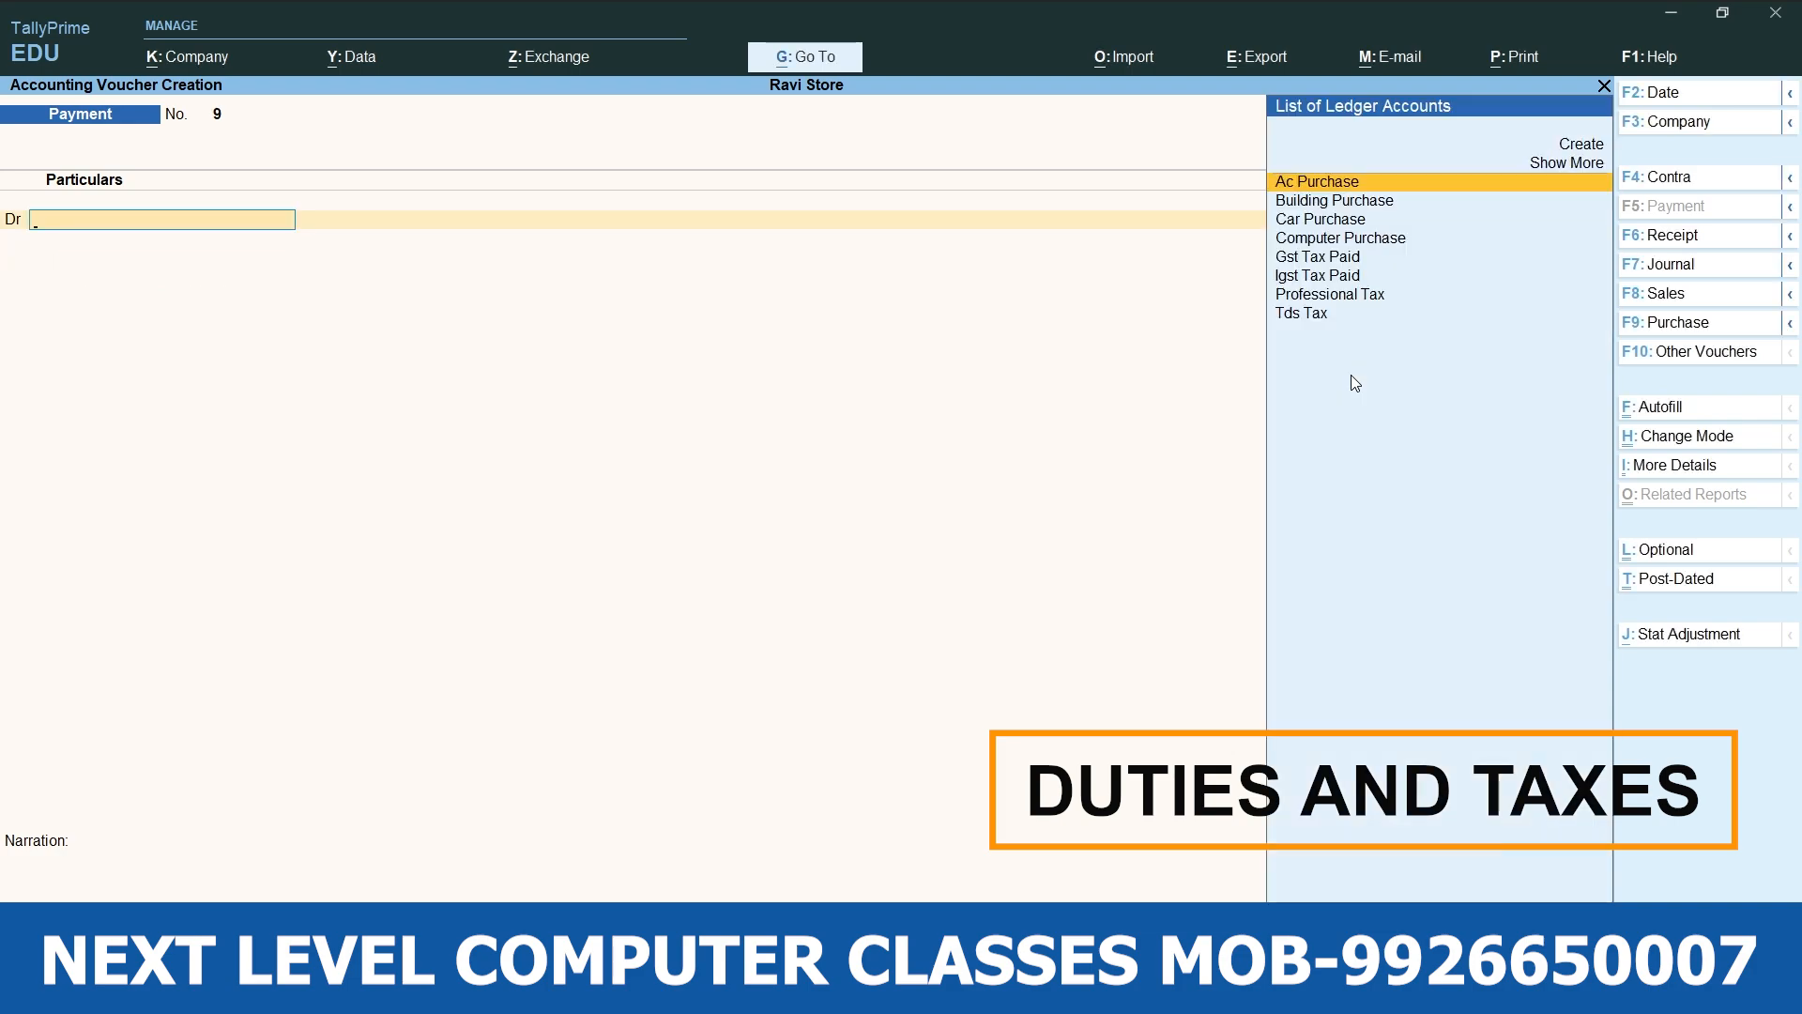
Leave voucher entry, open the Balance Sheet and drill down through Current Liabilities into the Duties & Taxes group.
key(Escape)
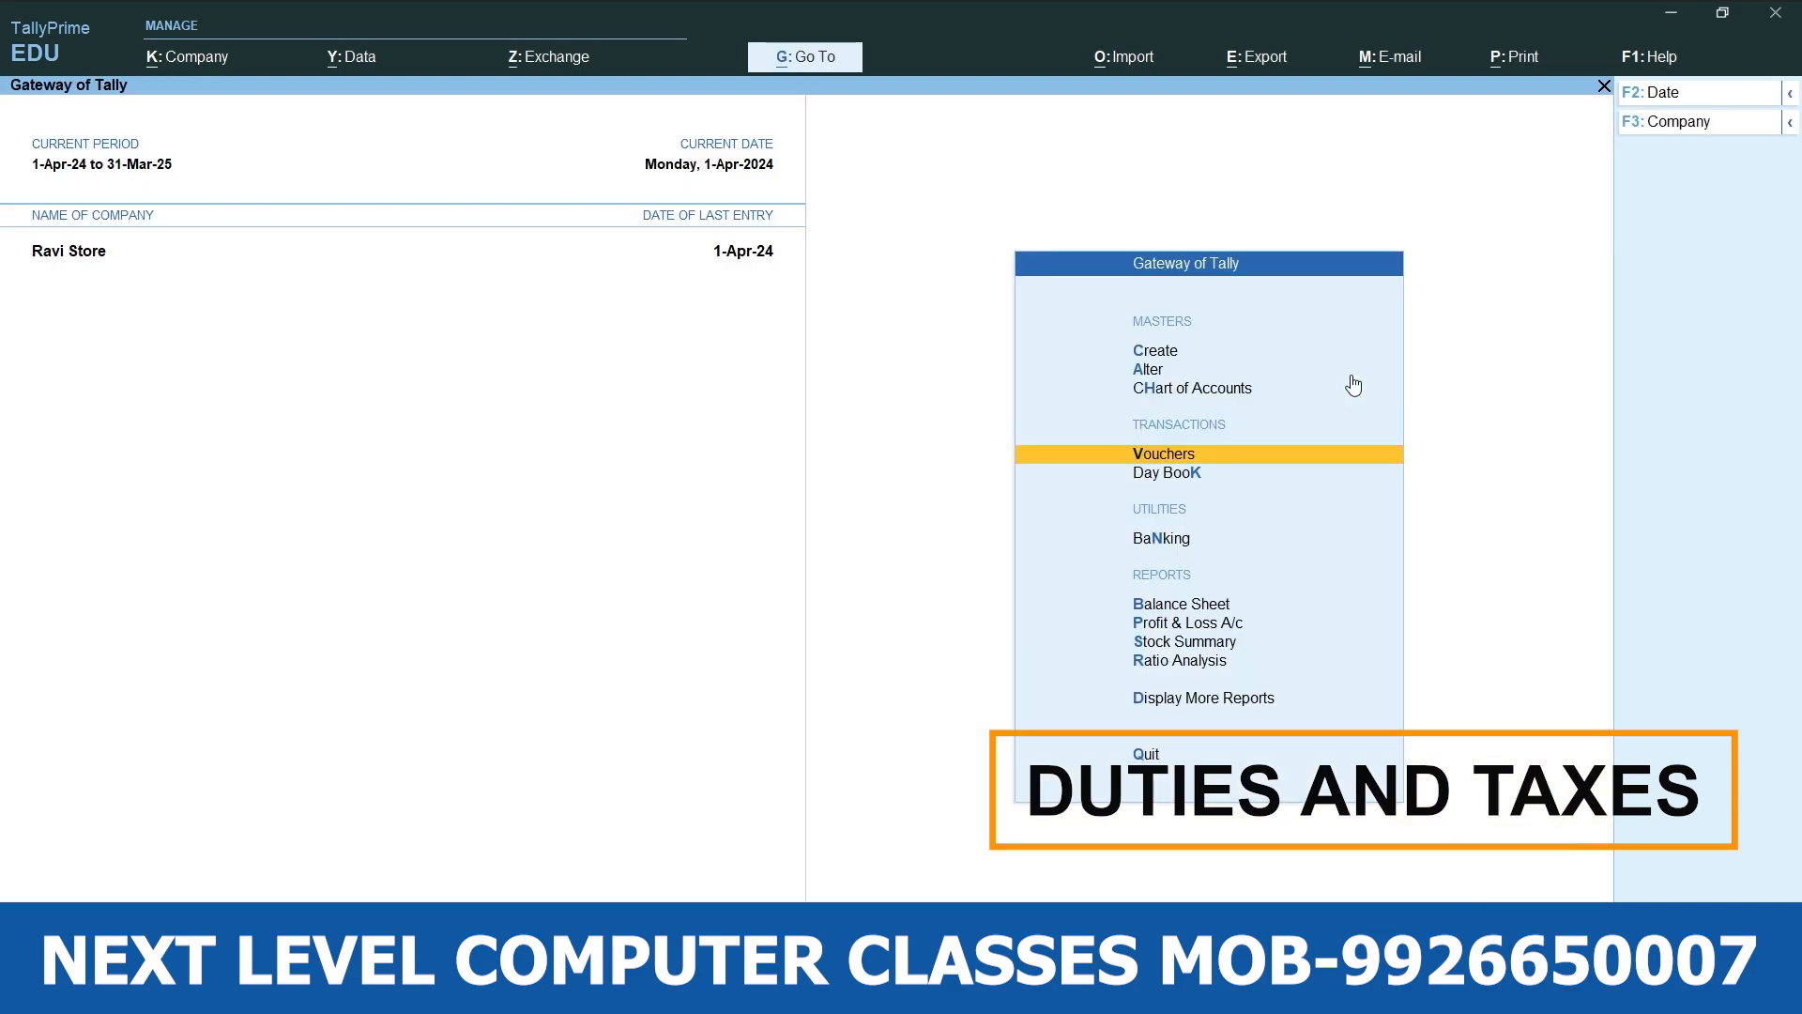
key(Down)
key(Down)
key(Down)
key(Return)
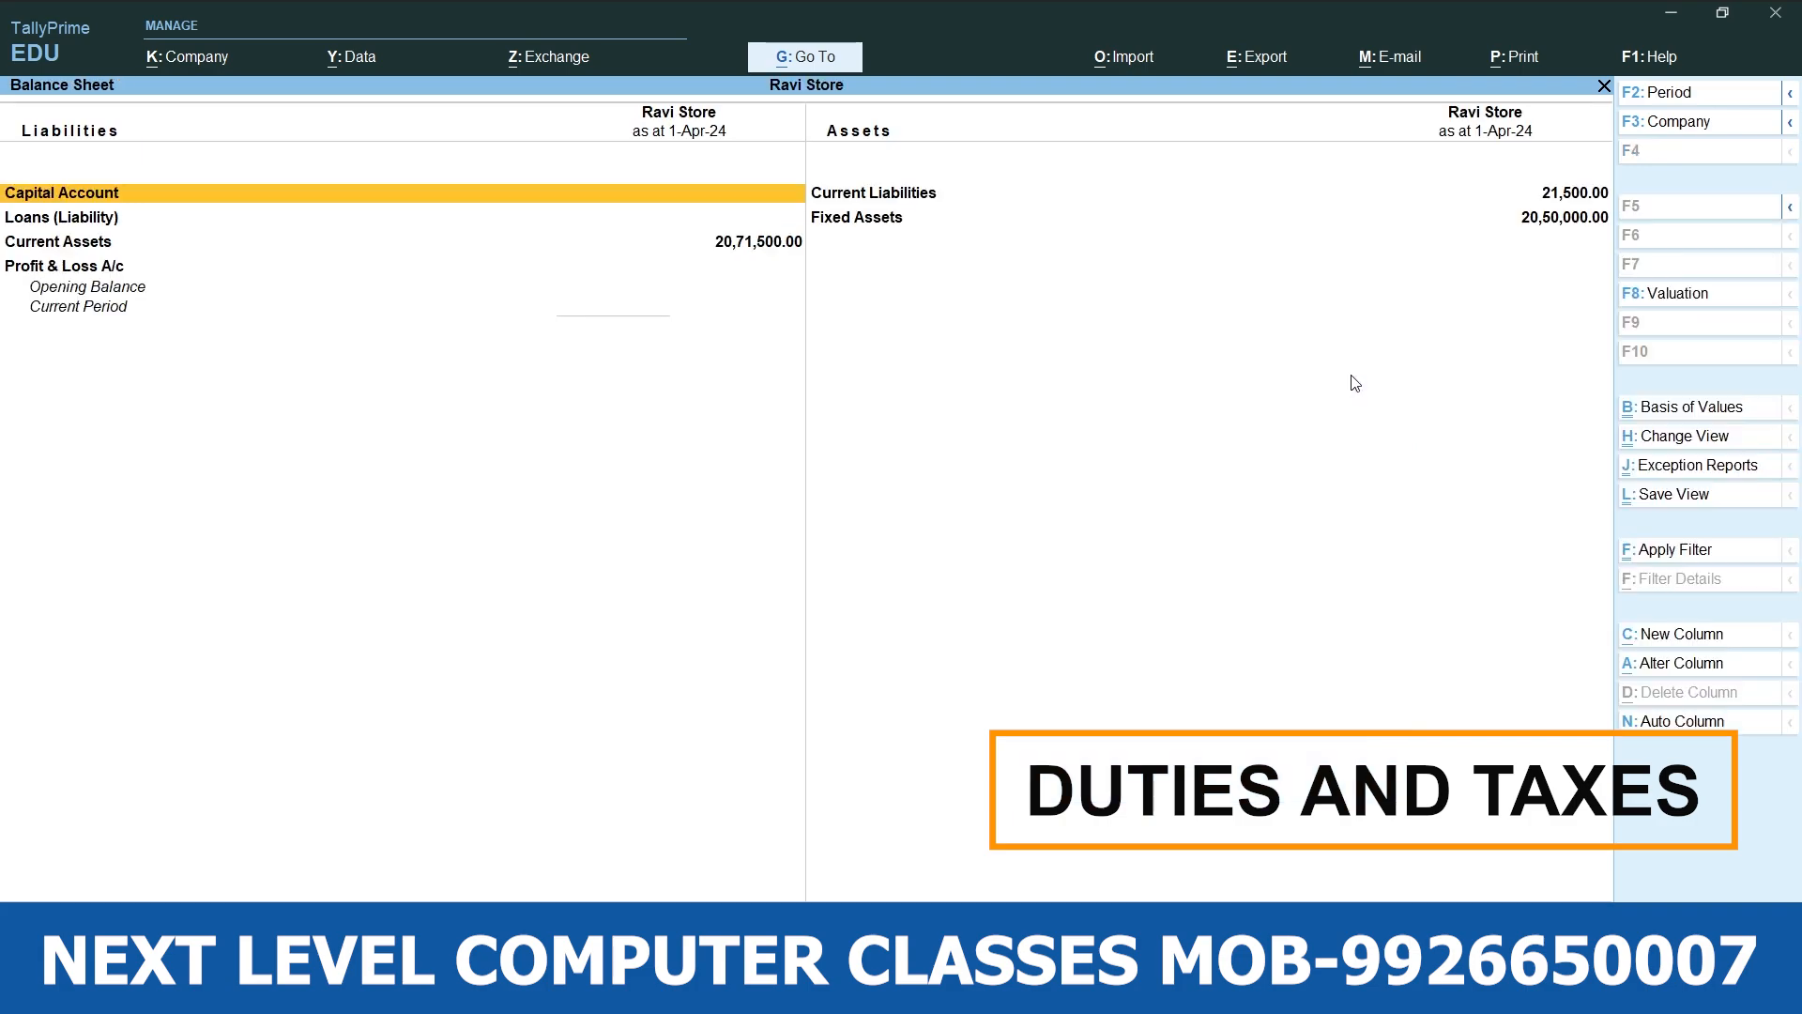
key(Right)
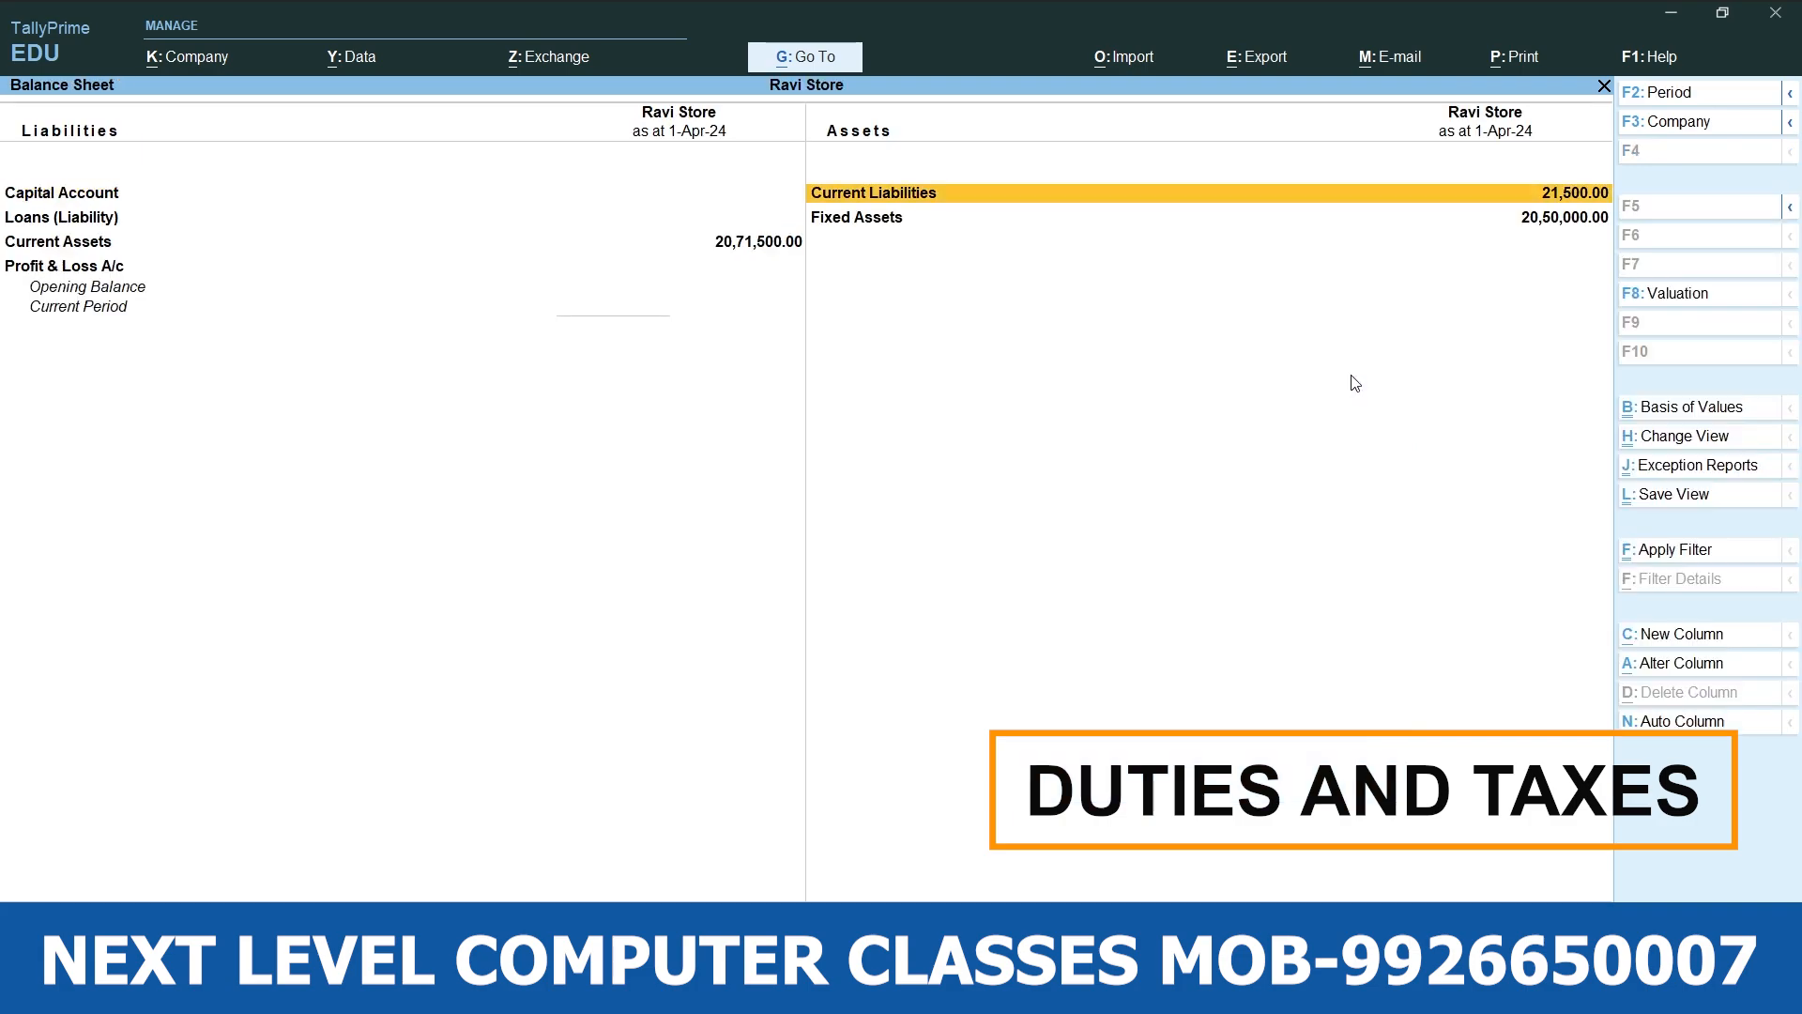
key(Return)
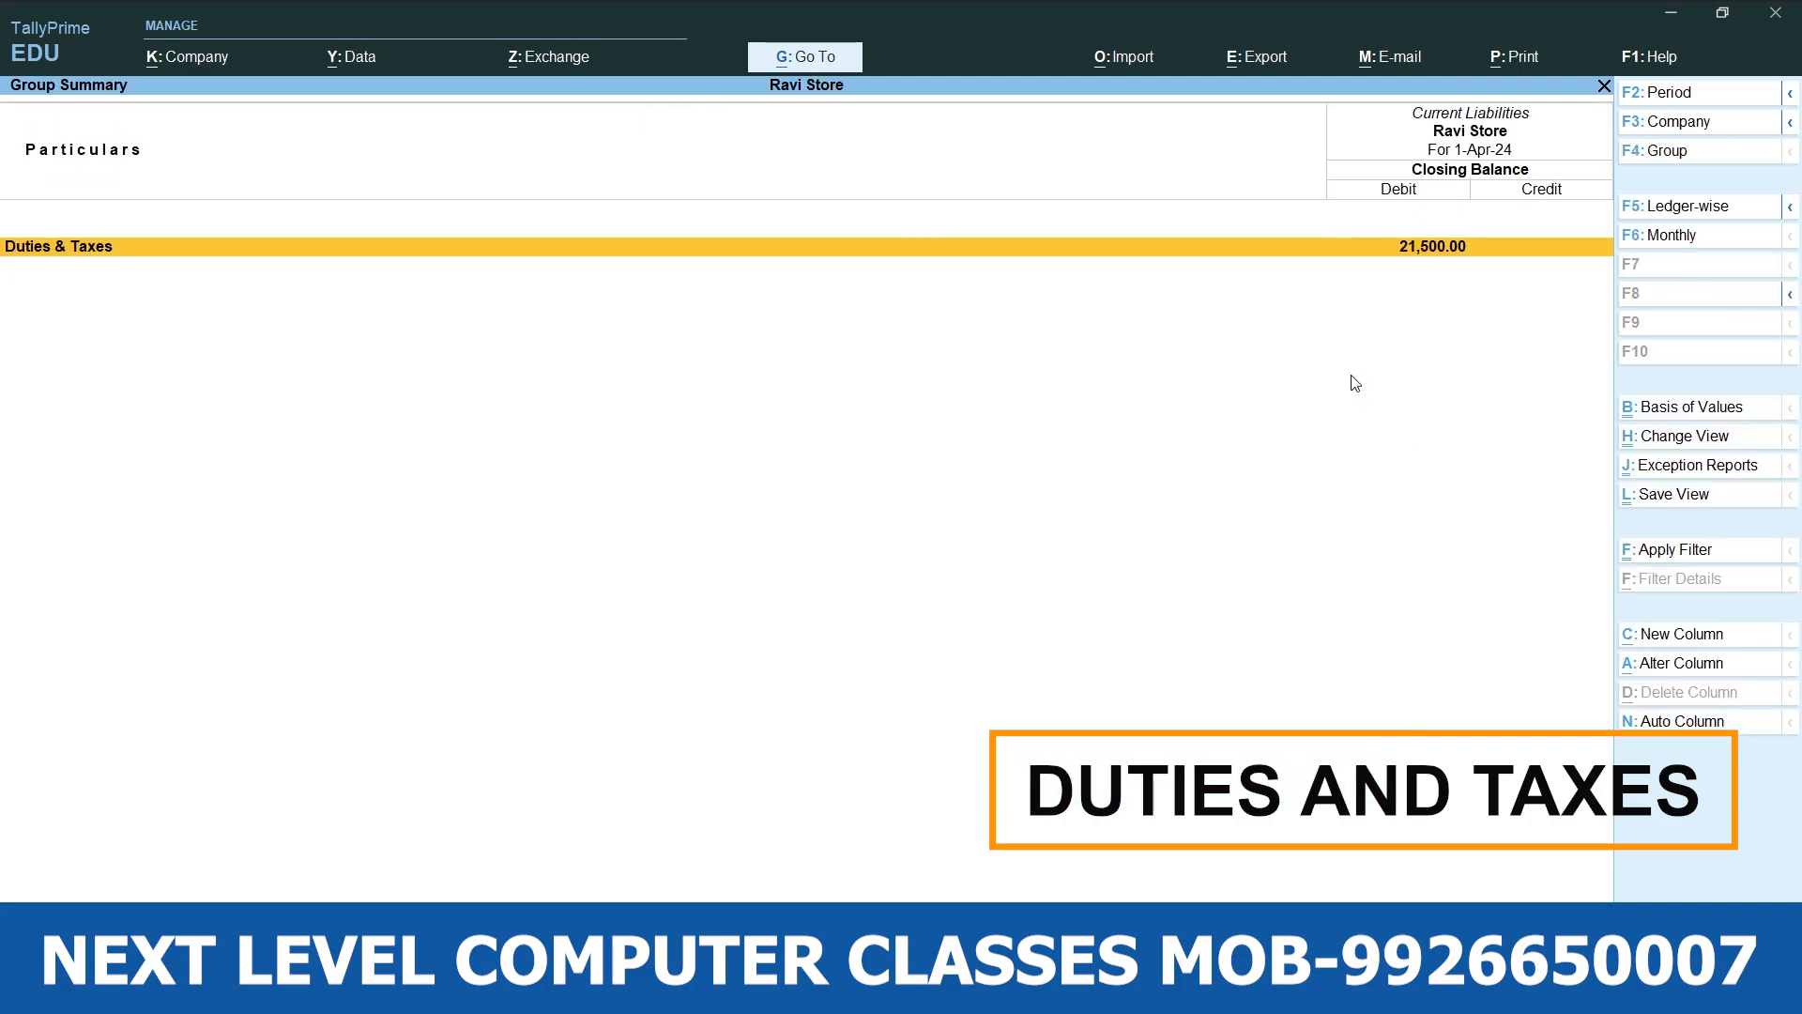
key(Return)
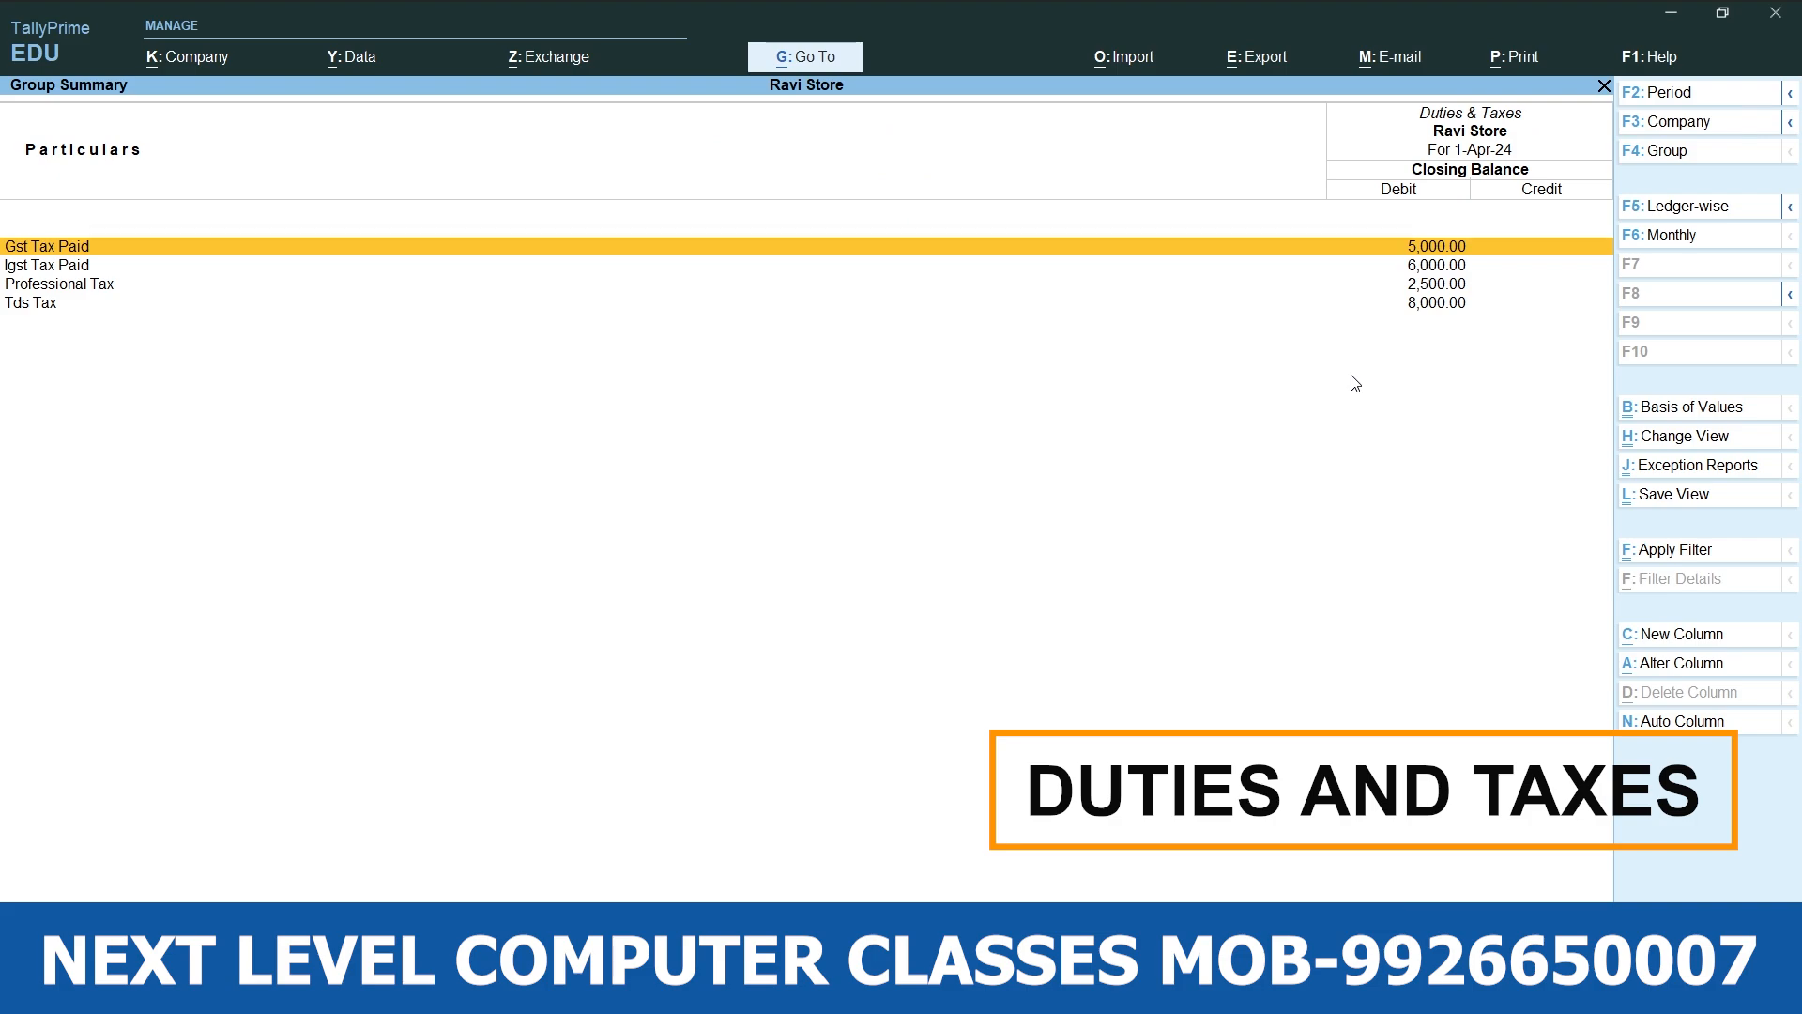
Examine the tax ledgers and their closing balances in the Duties & Taxes group summary.
key(Down)
key(Down)
key(Up)
key(Up)
key(Down)
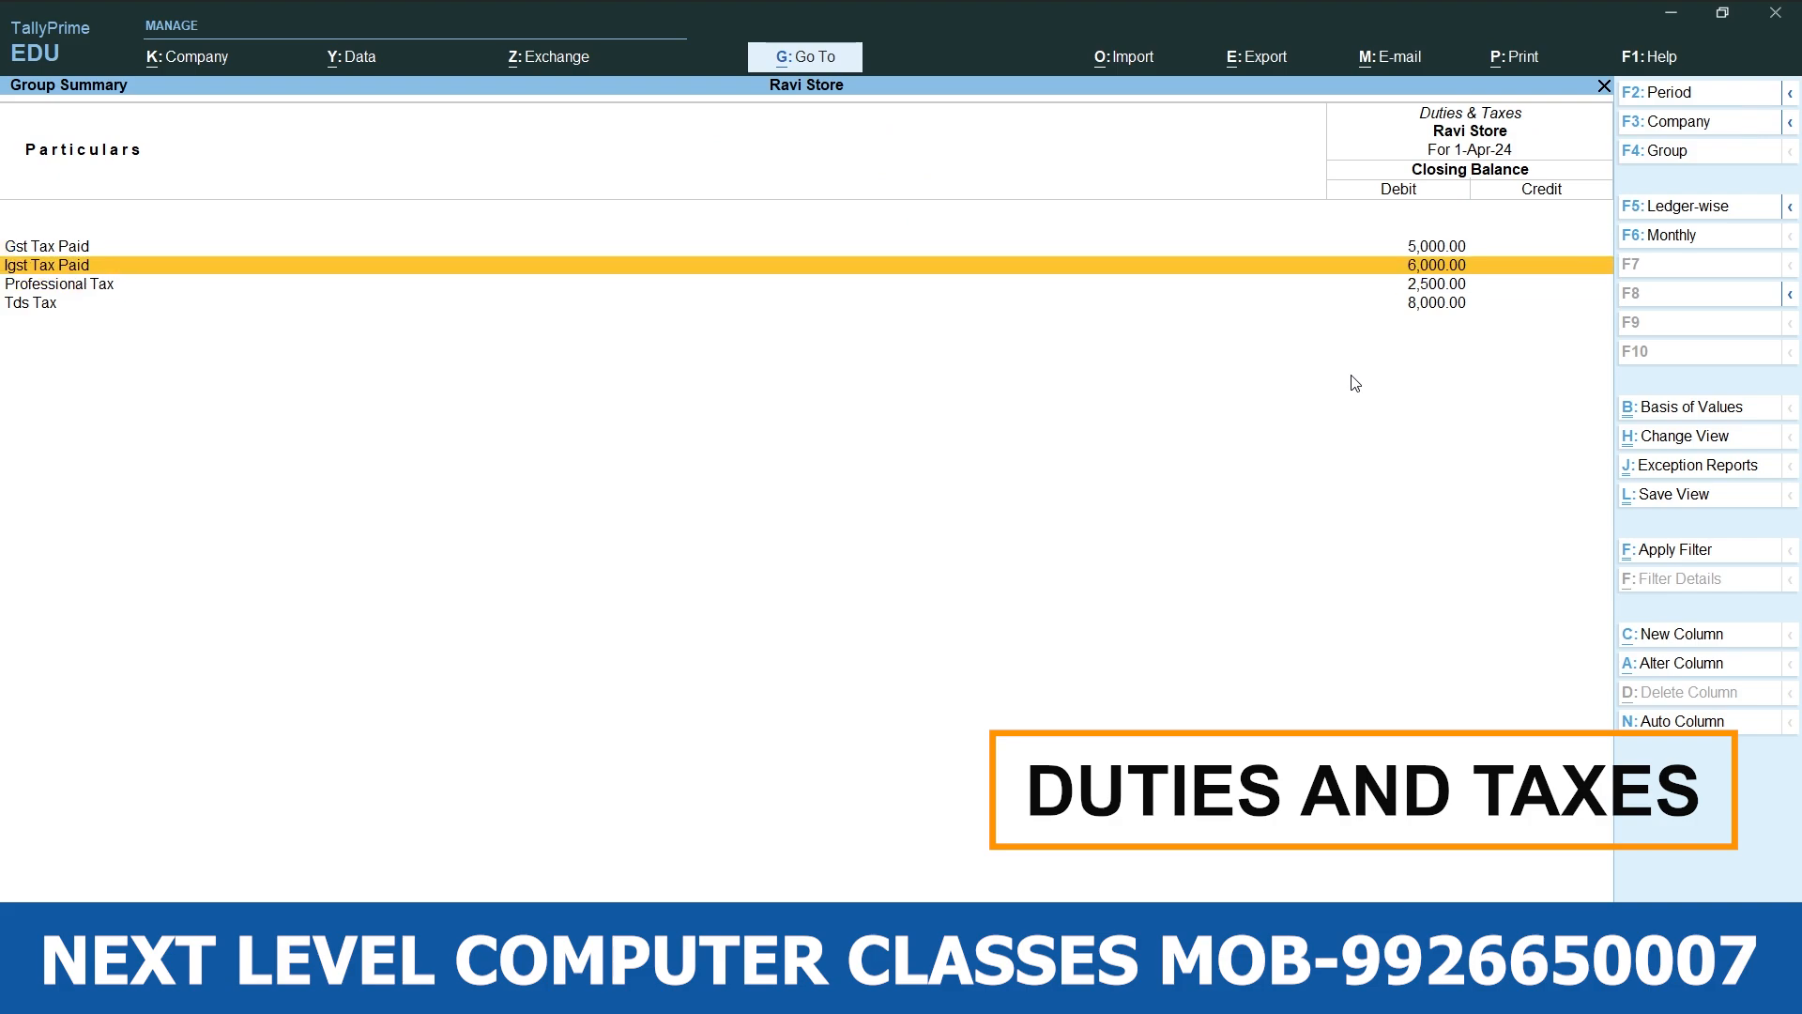
key(Down)
key(Down)
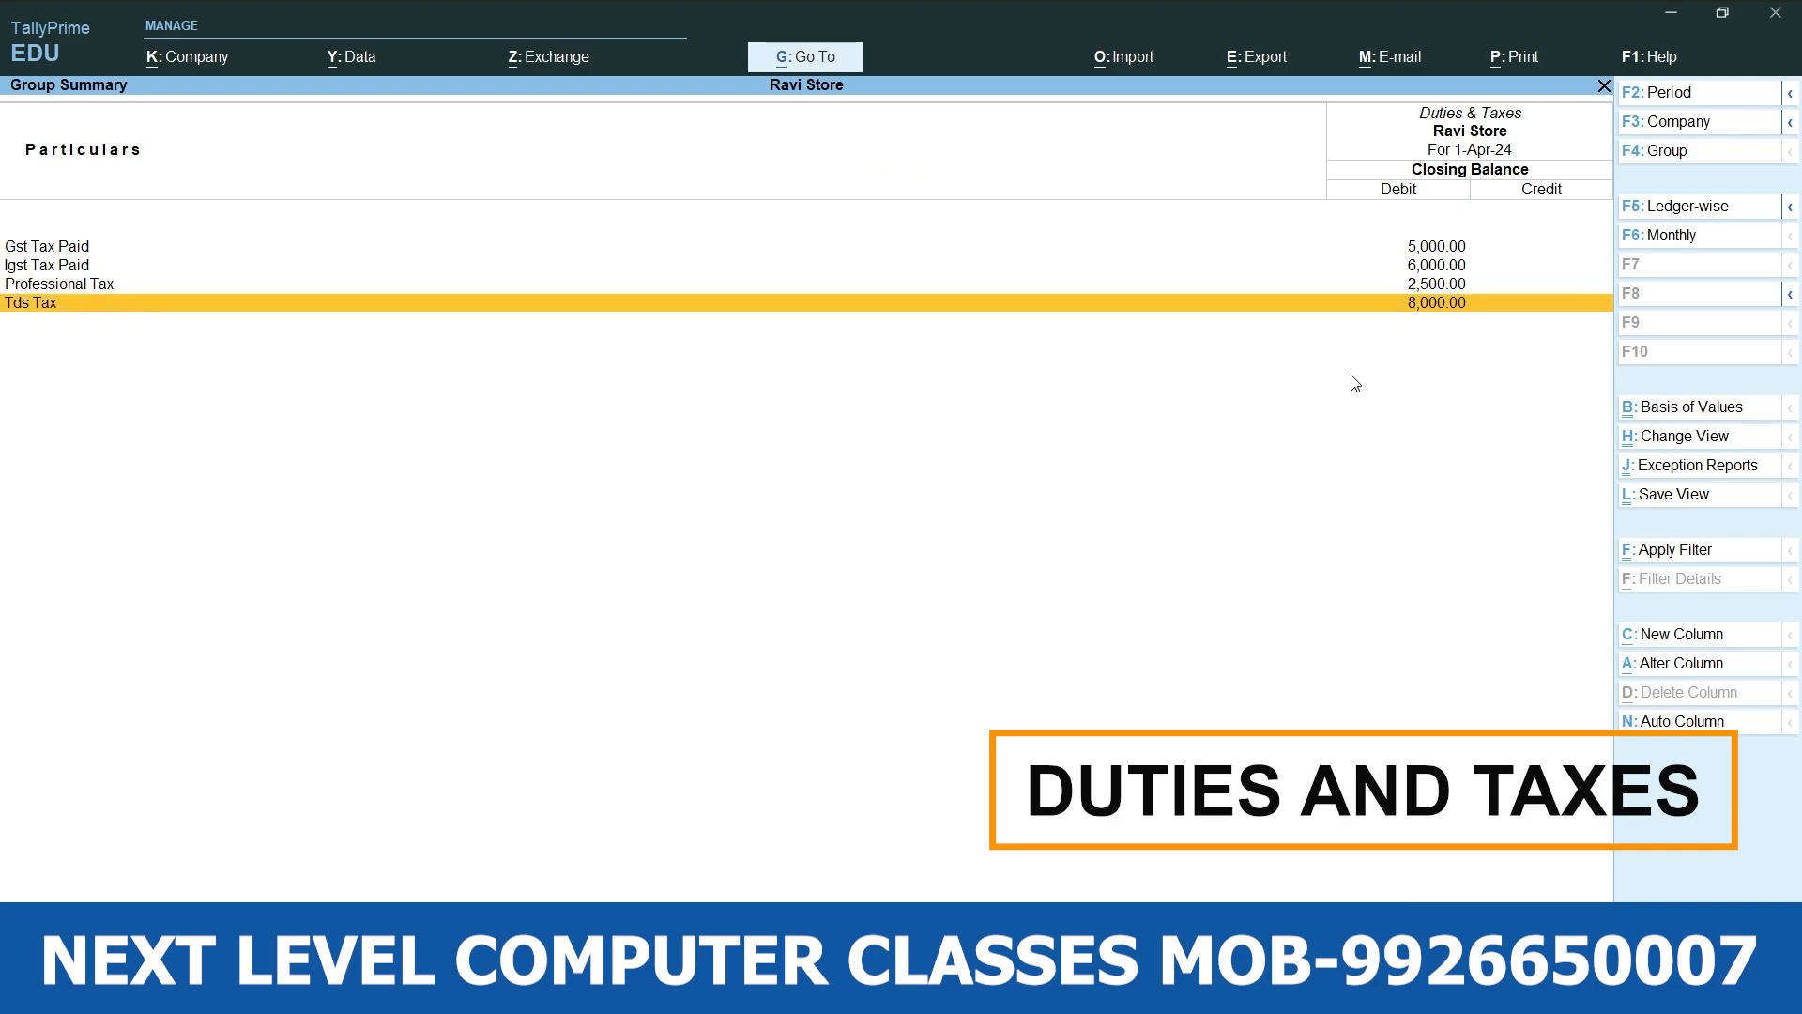
key(Up)
key(Up)
key(Up)
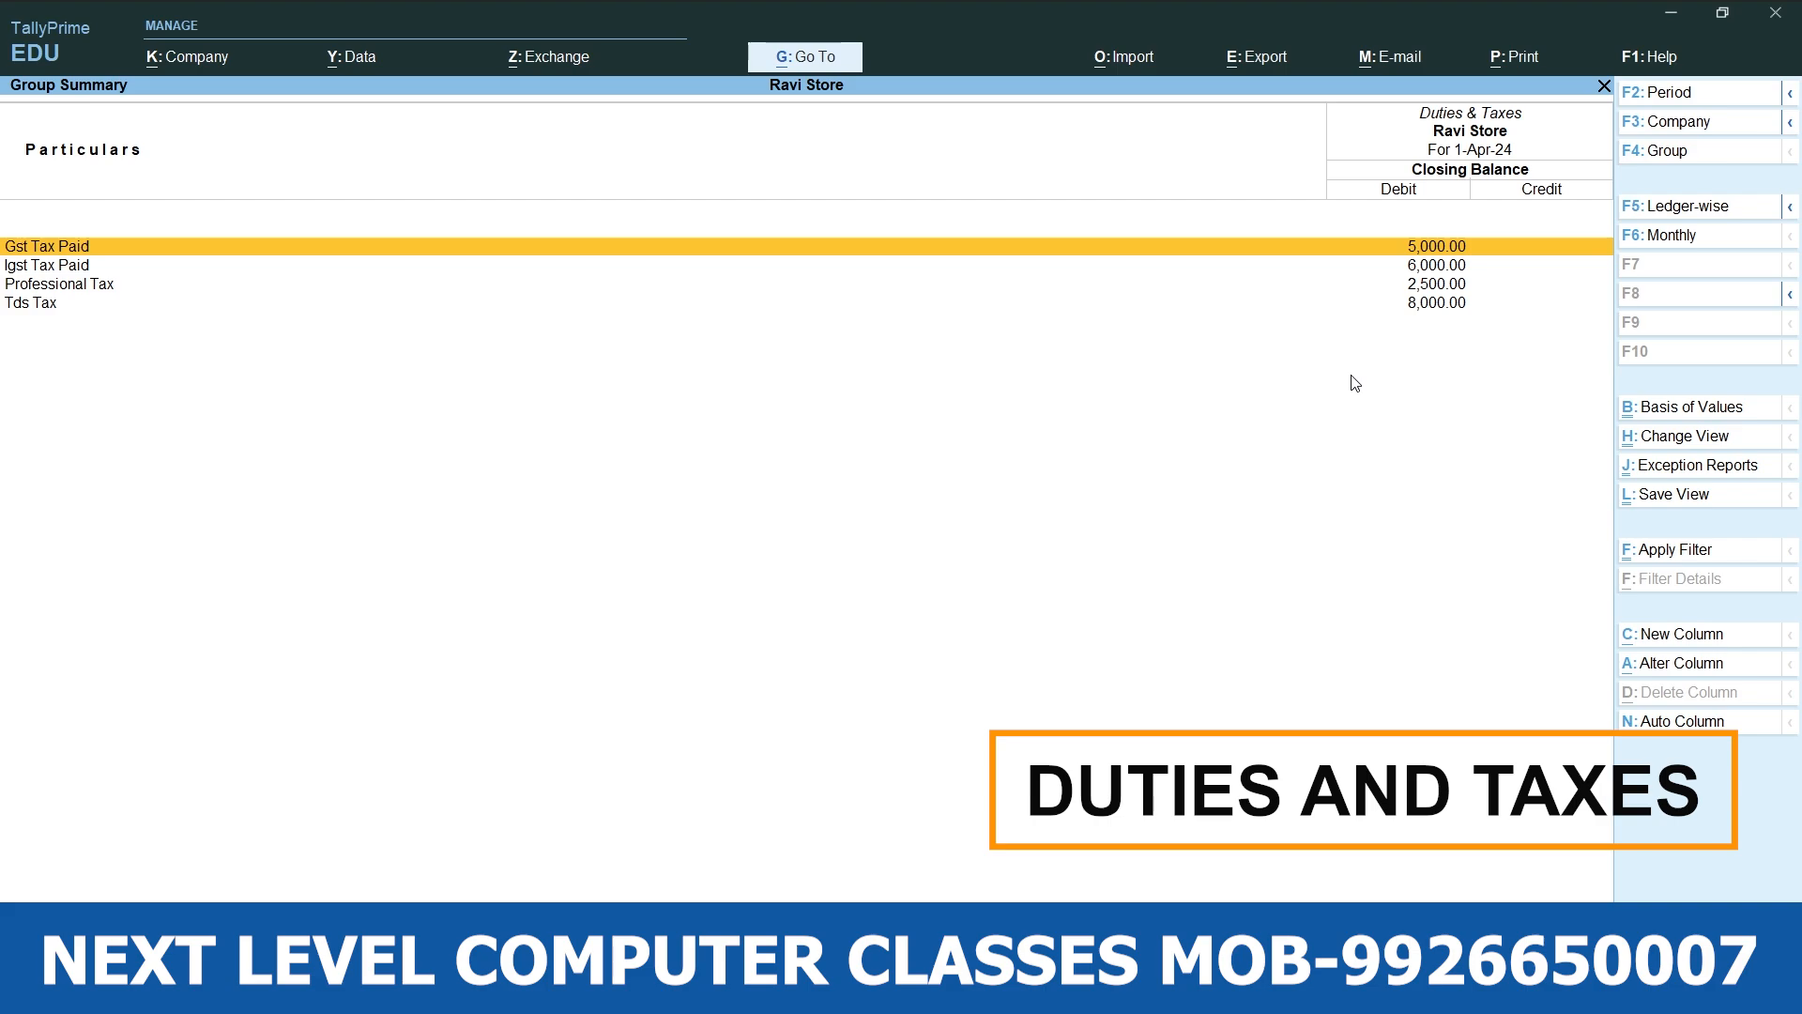
Close the group summaries and the Balance Sheet, and reopen voucher entry from the Gateway of Tally.
key(Escape)
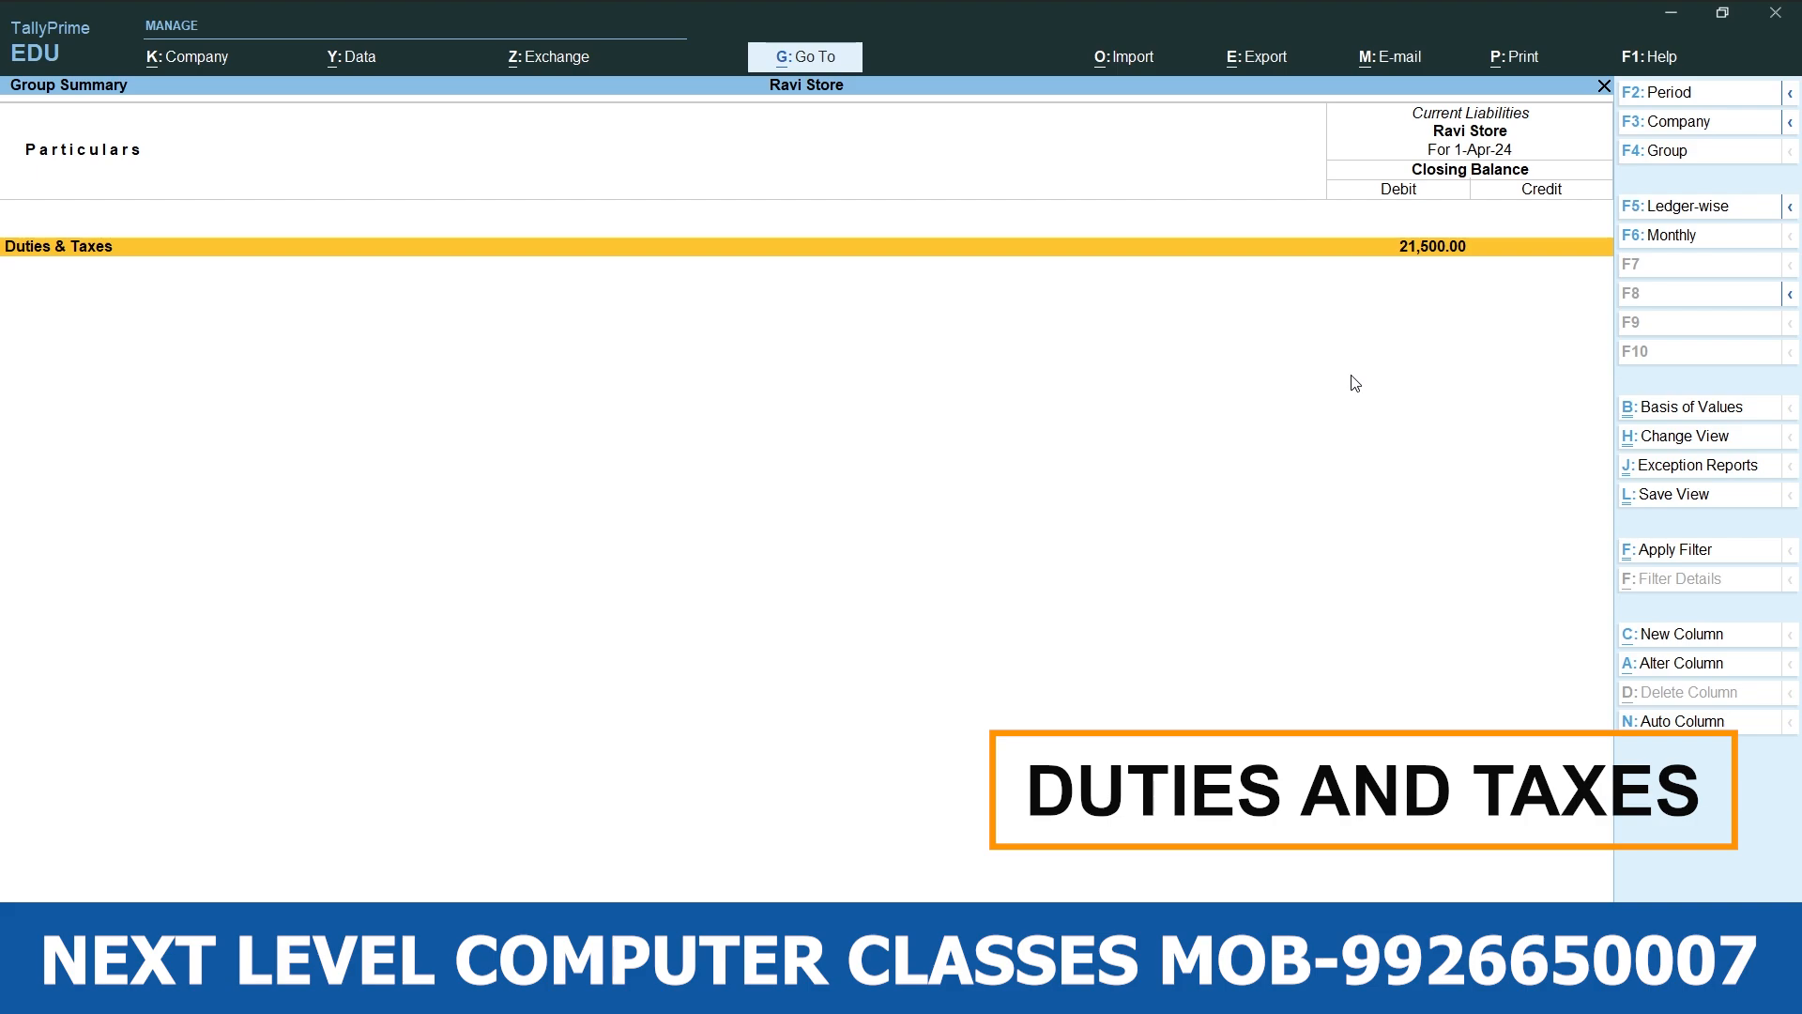
key(Escape)
key(Escape)
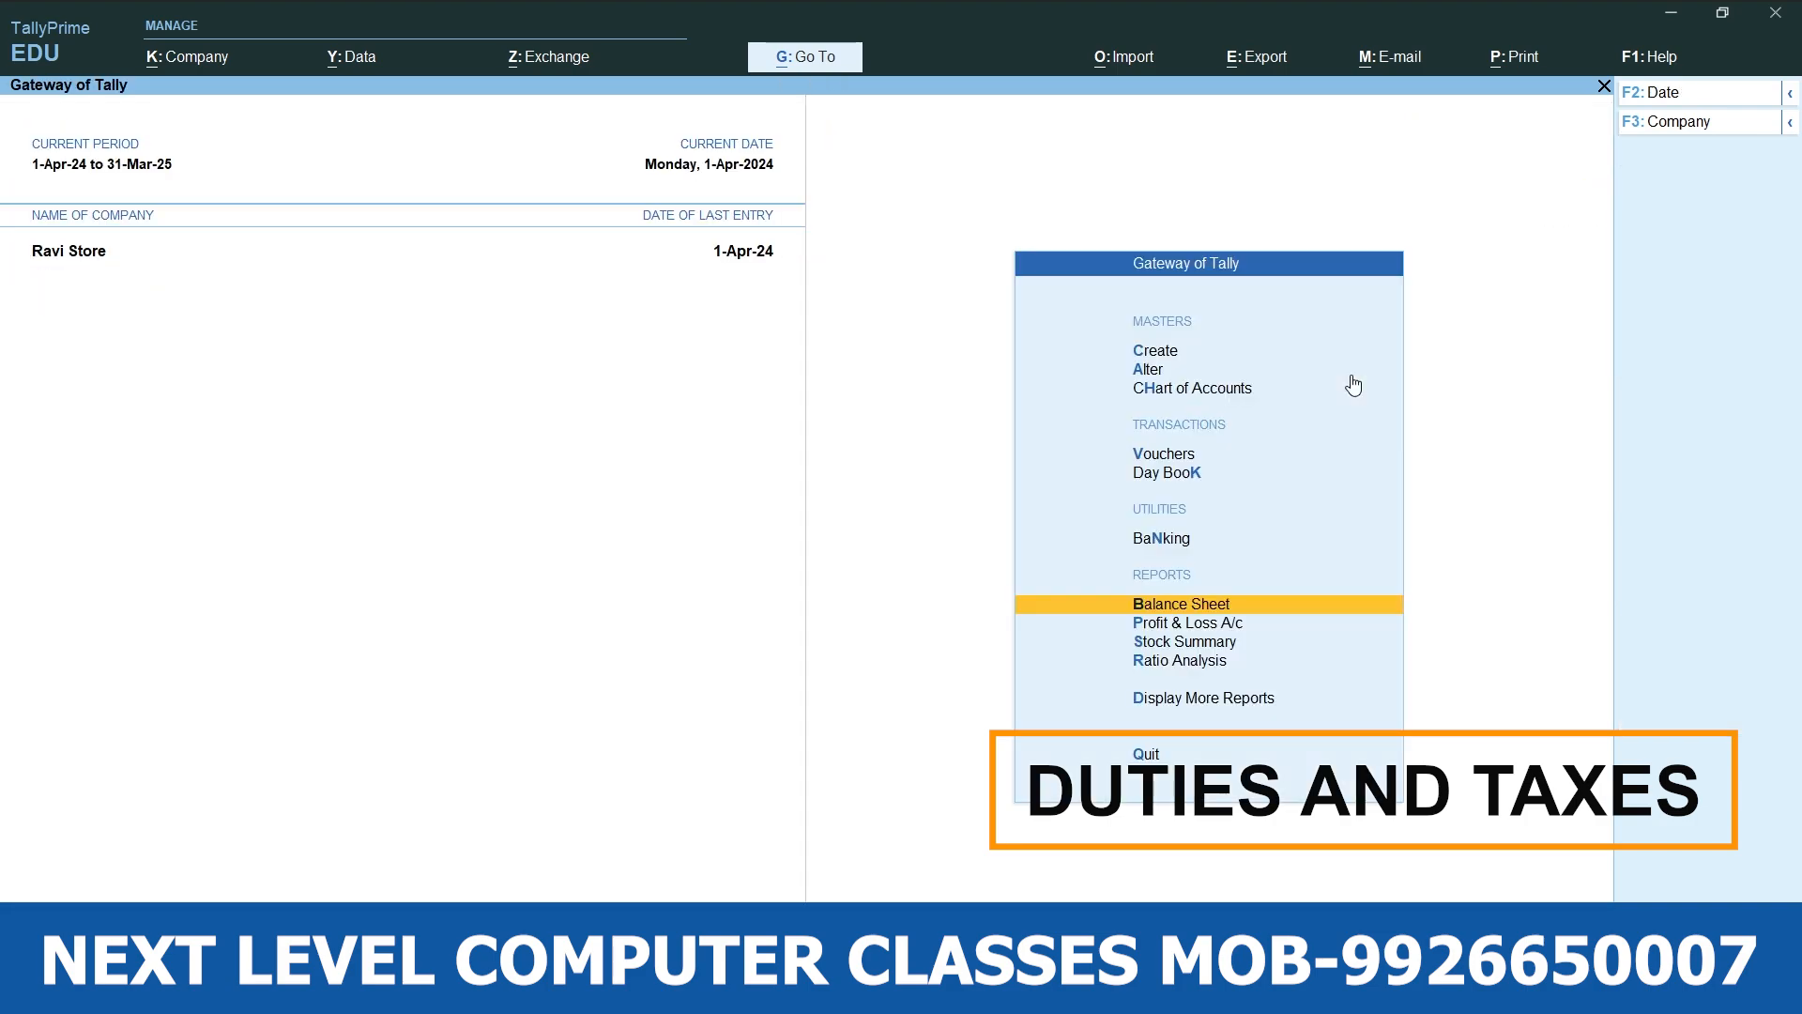
key(Up)
key(Up)
key(Up)
key(Return)
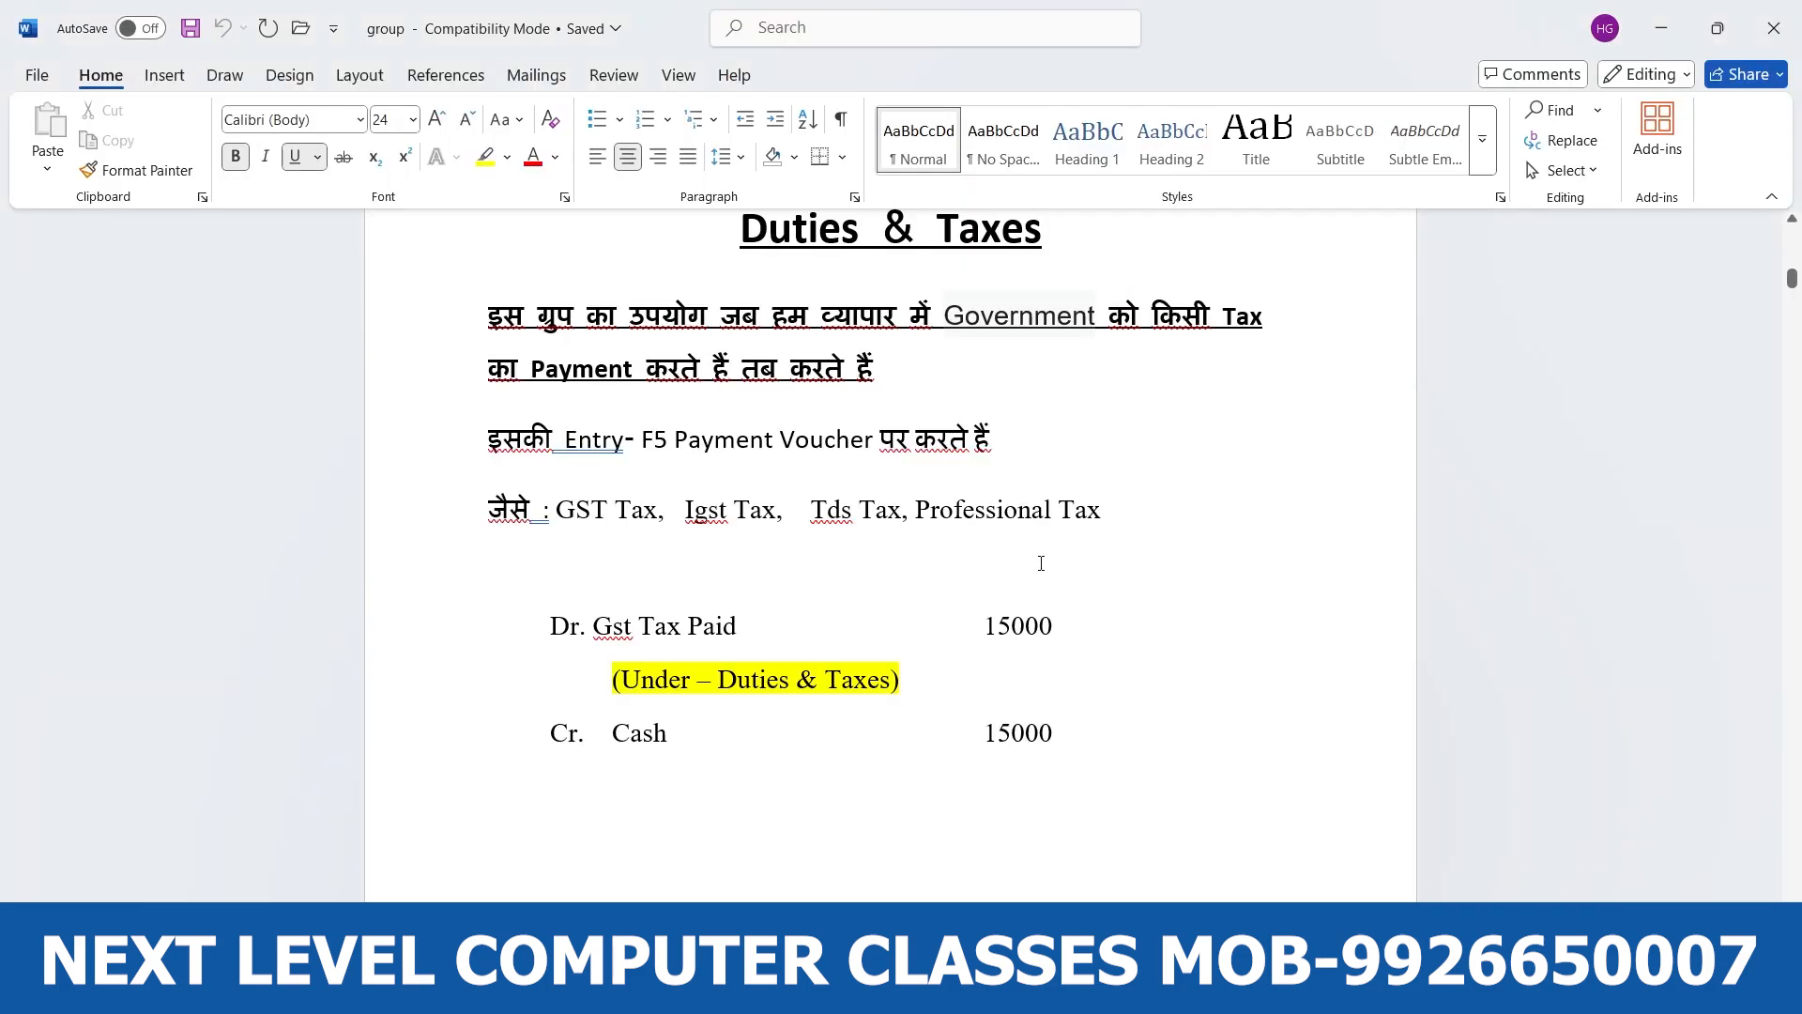
In the Word document of group notes, read the Deposit (Assets) section with its purpose, voucher type and Shop Deposit example entry.
scroll(1041, 563, down, 15)
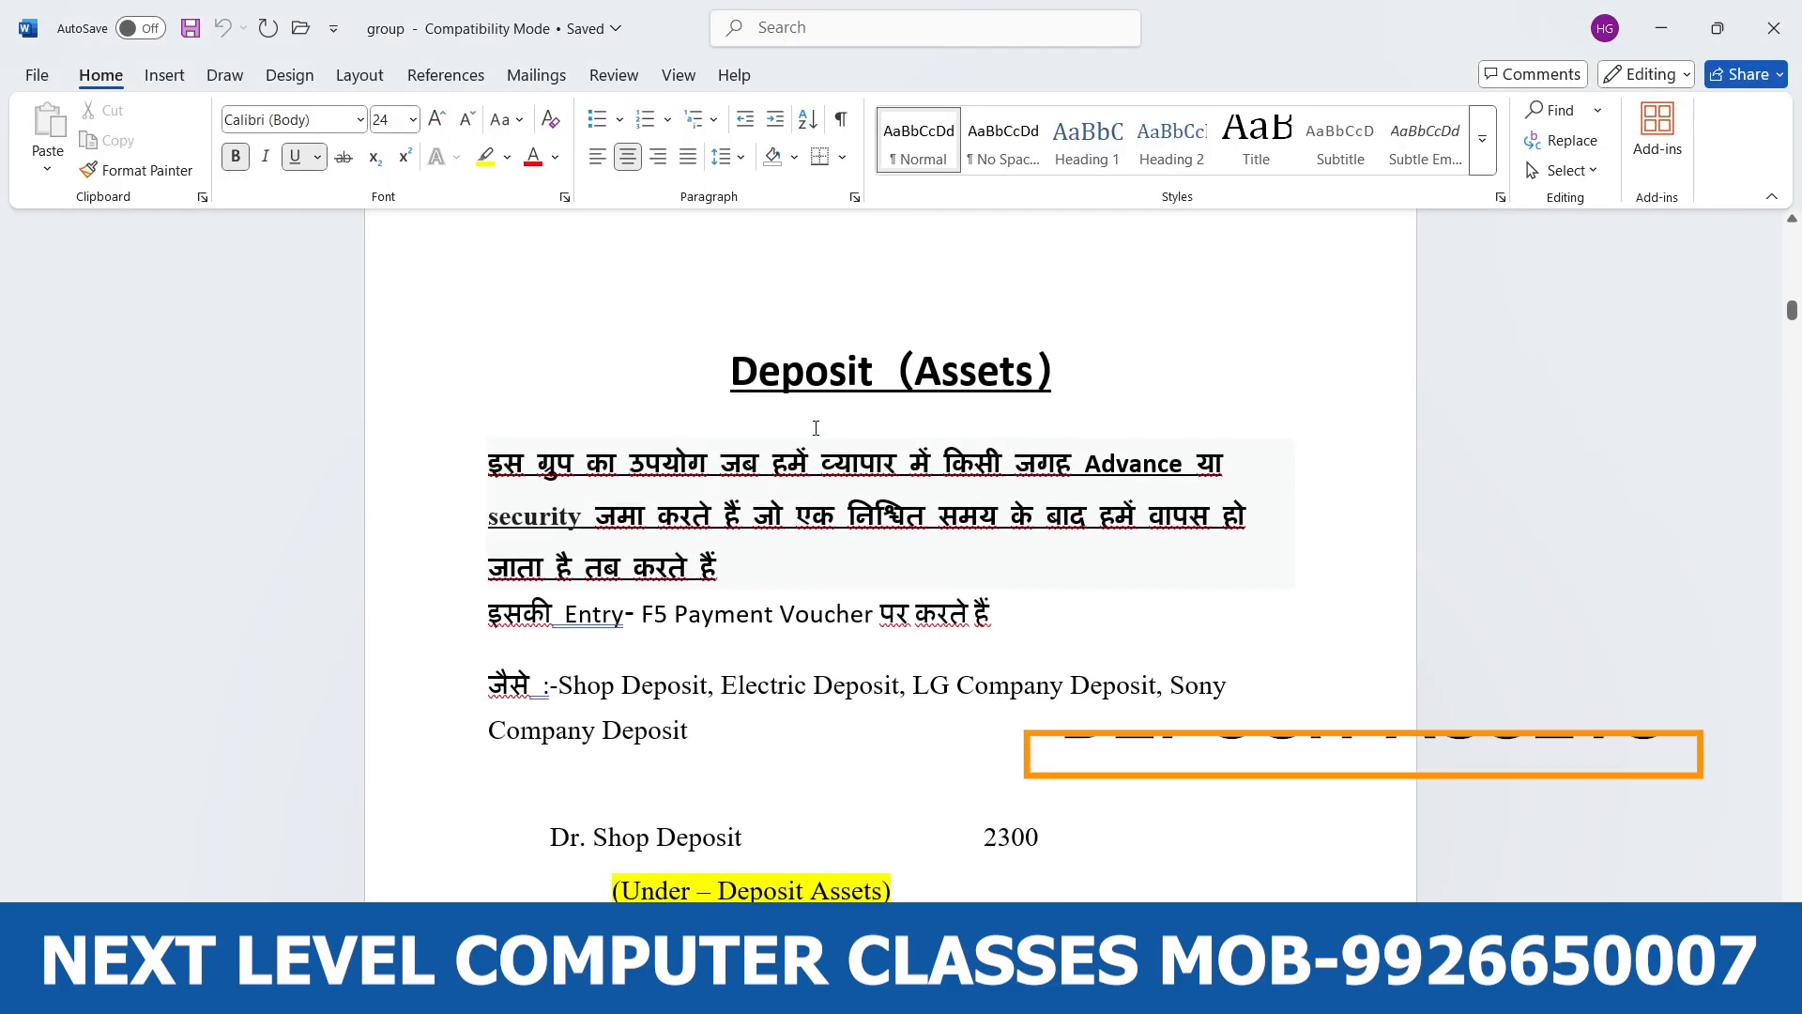
scroll(816, 428, down, 1)
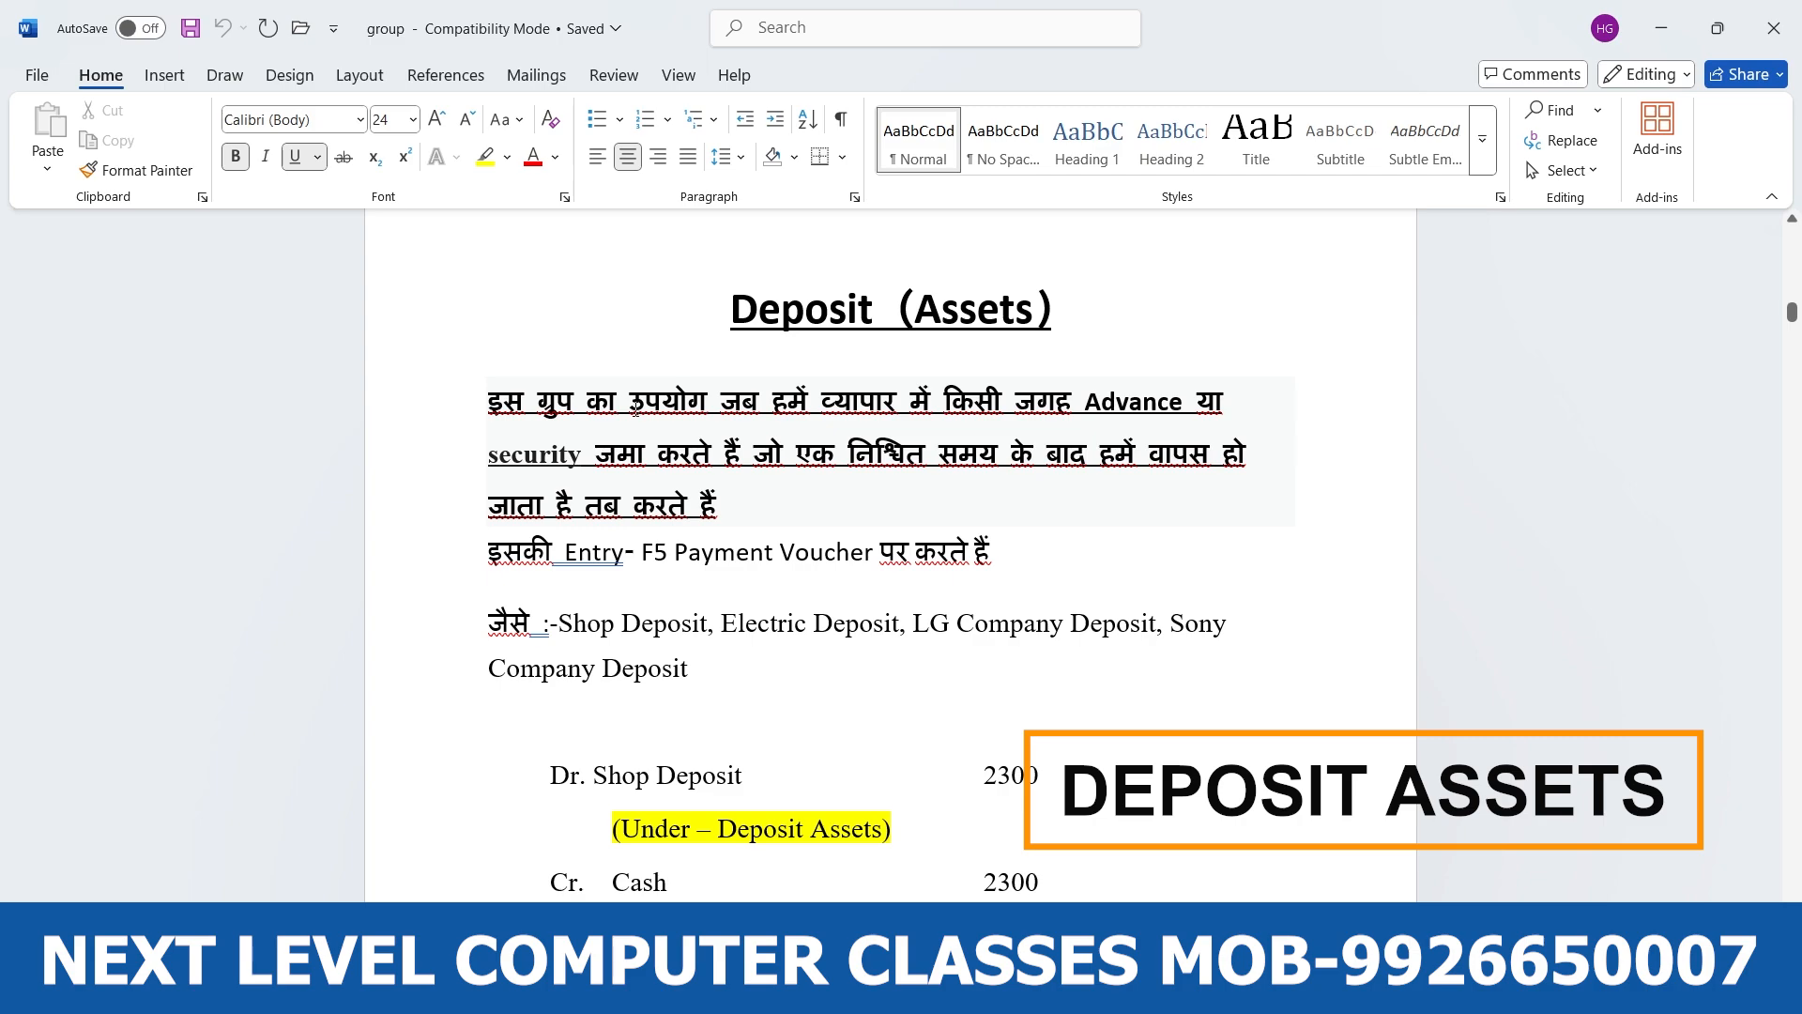
scroll(620, 415, down, 1)
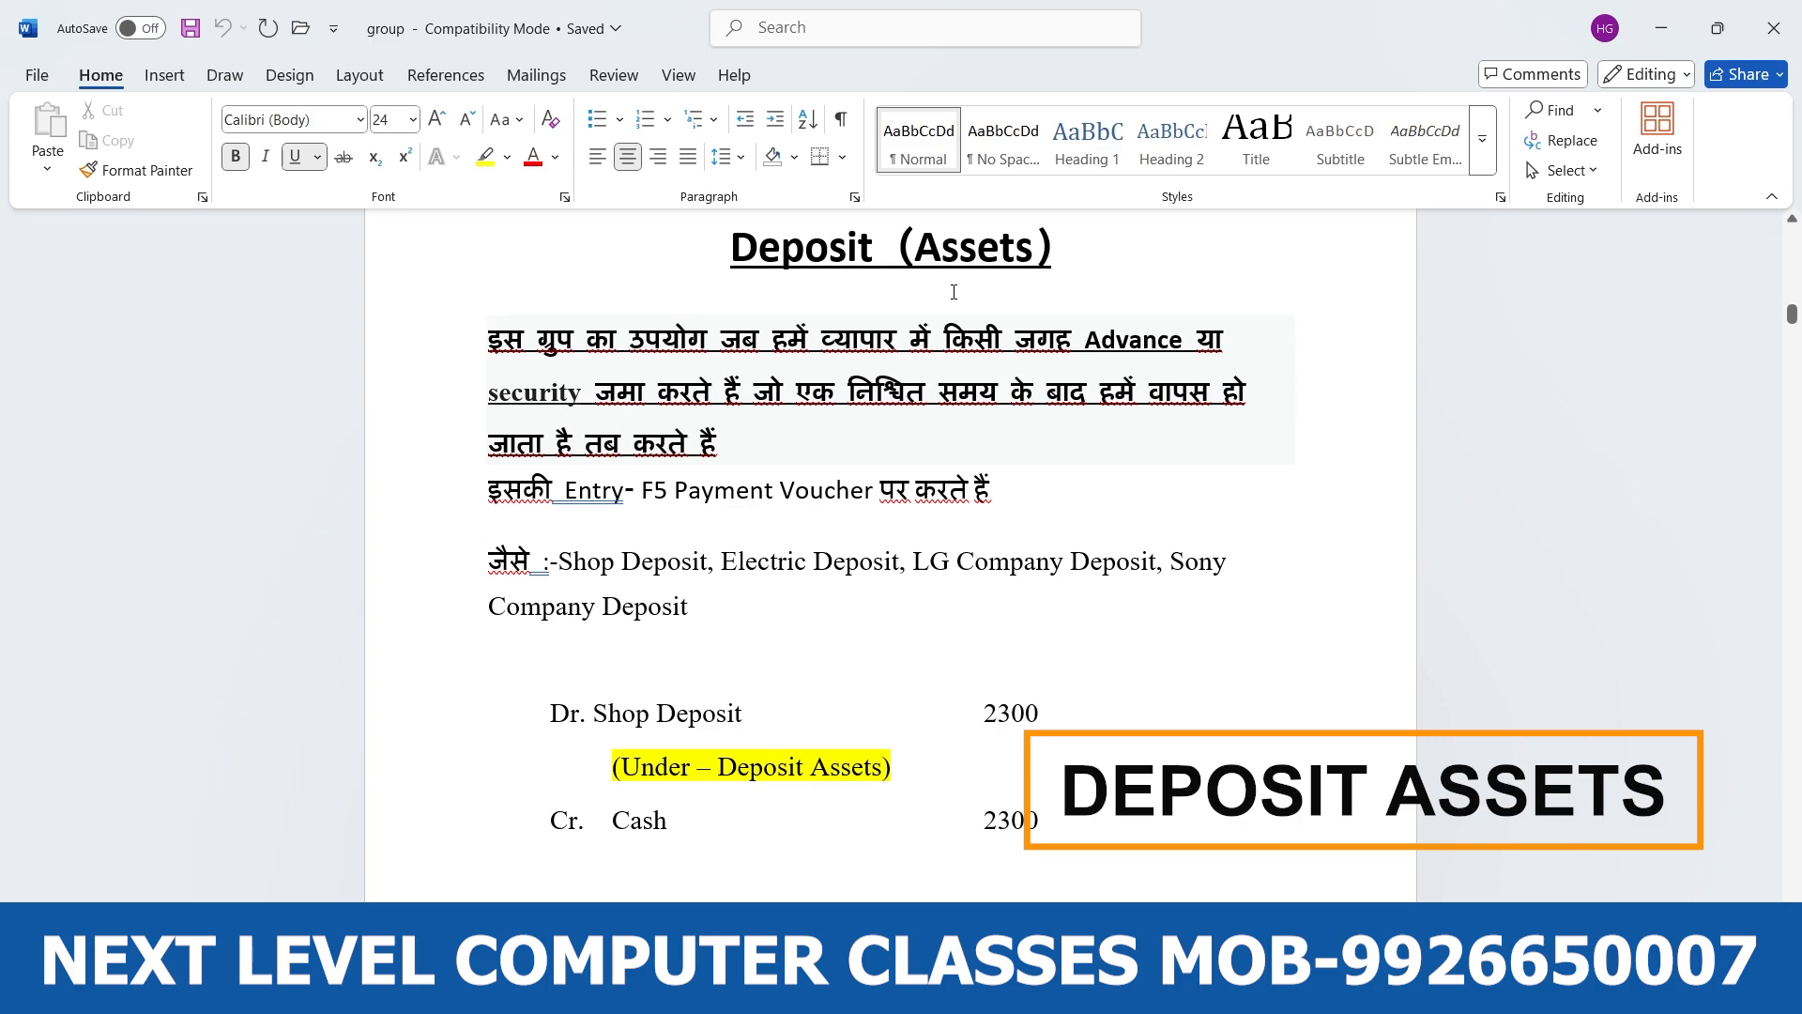
scroll(952, 296, down, 1)
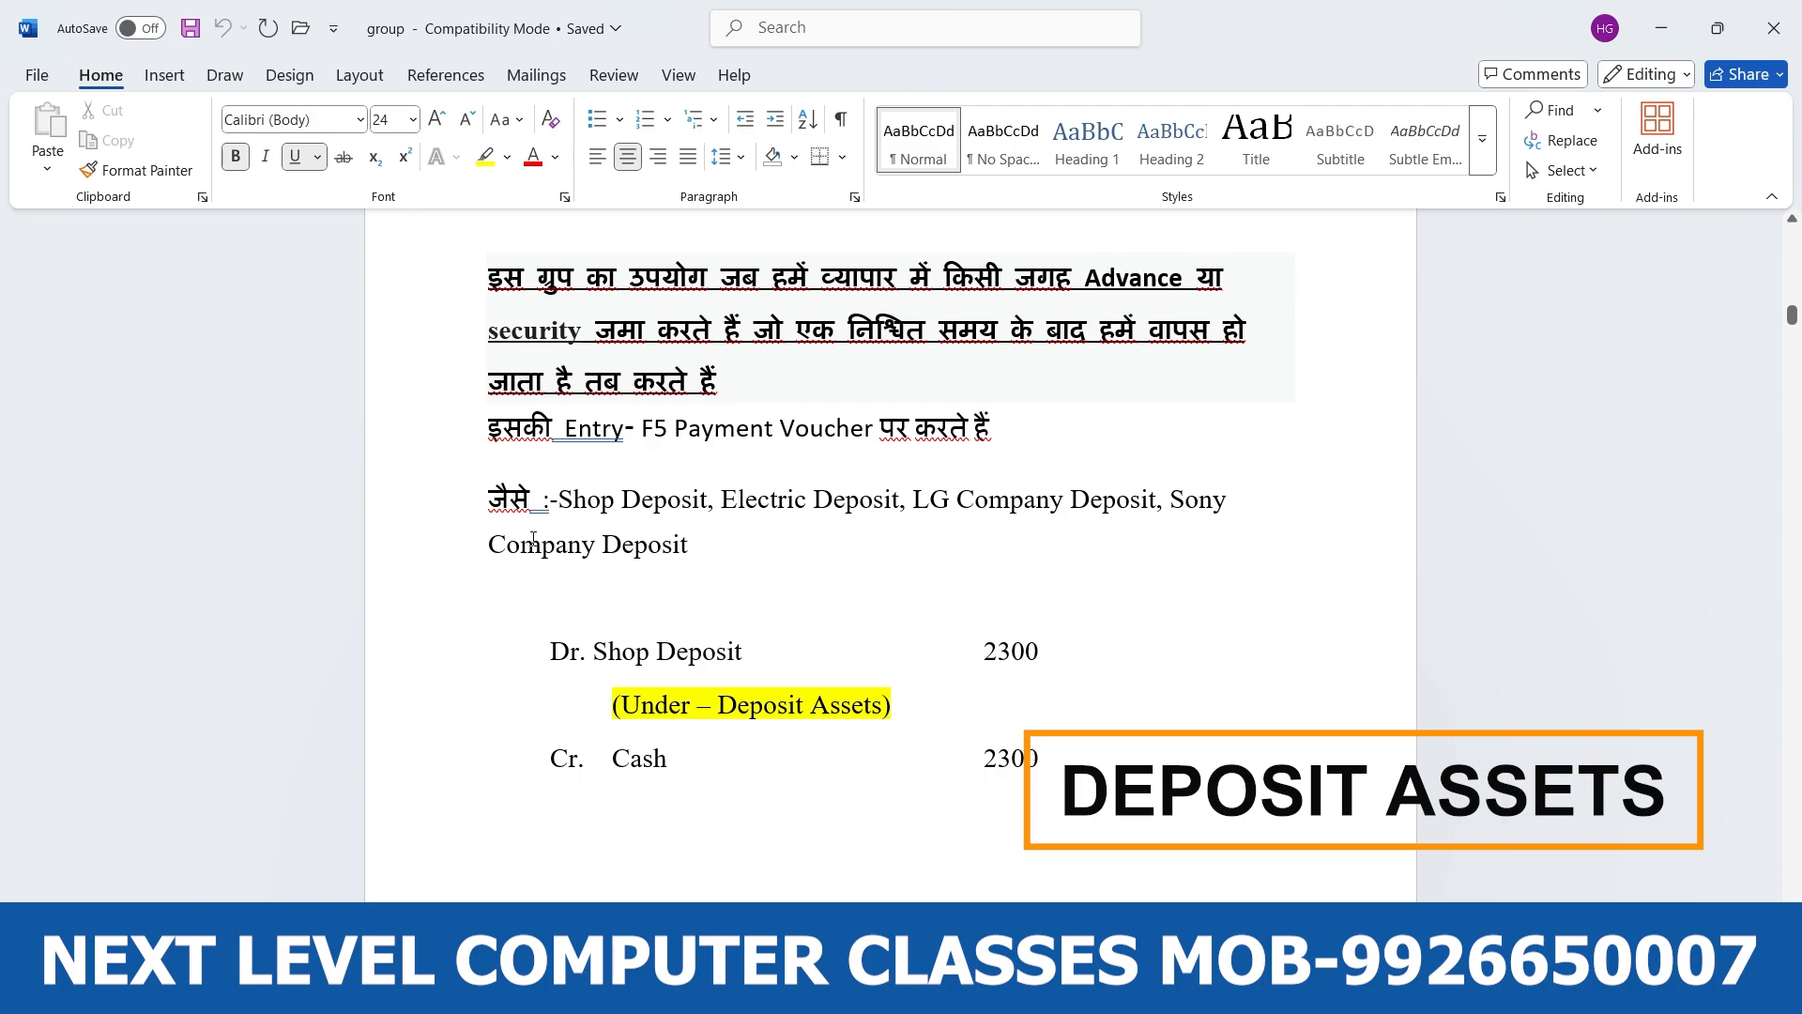
scroll(533, 540, down, 3)
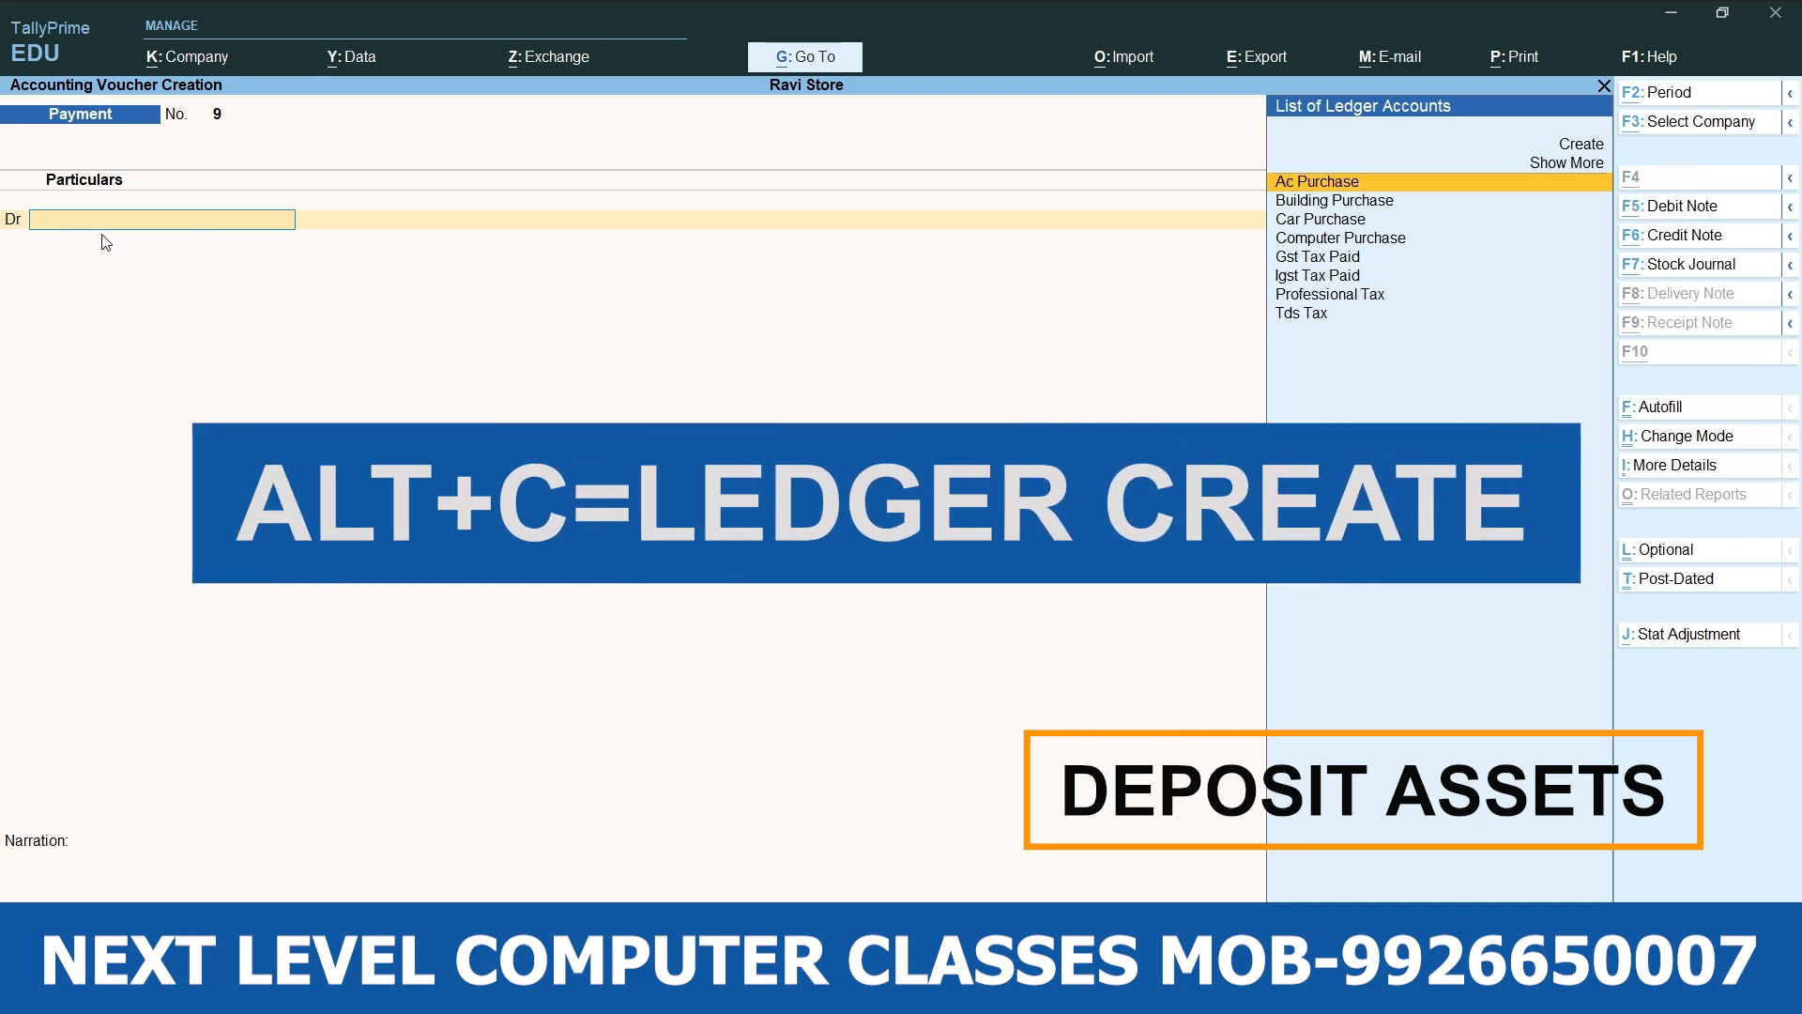
Back in TallyPrime, create a ledger named Shop Deposit under Deposits (Asset) from the payment voucher, keeping the other default settings.
key(alt+c)
text(Shop)
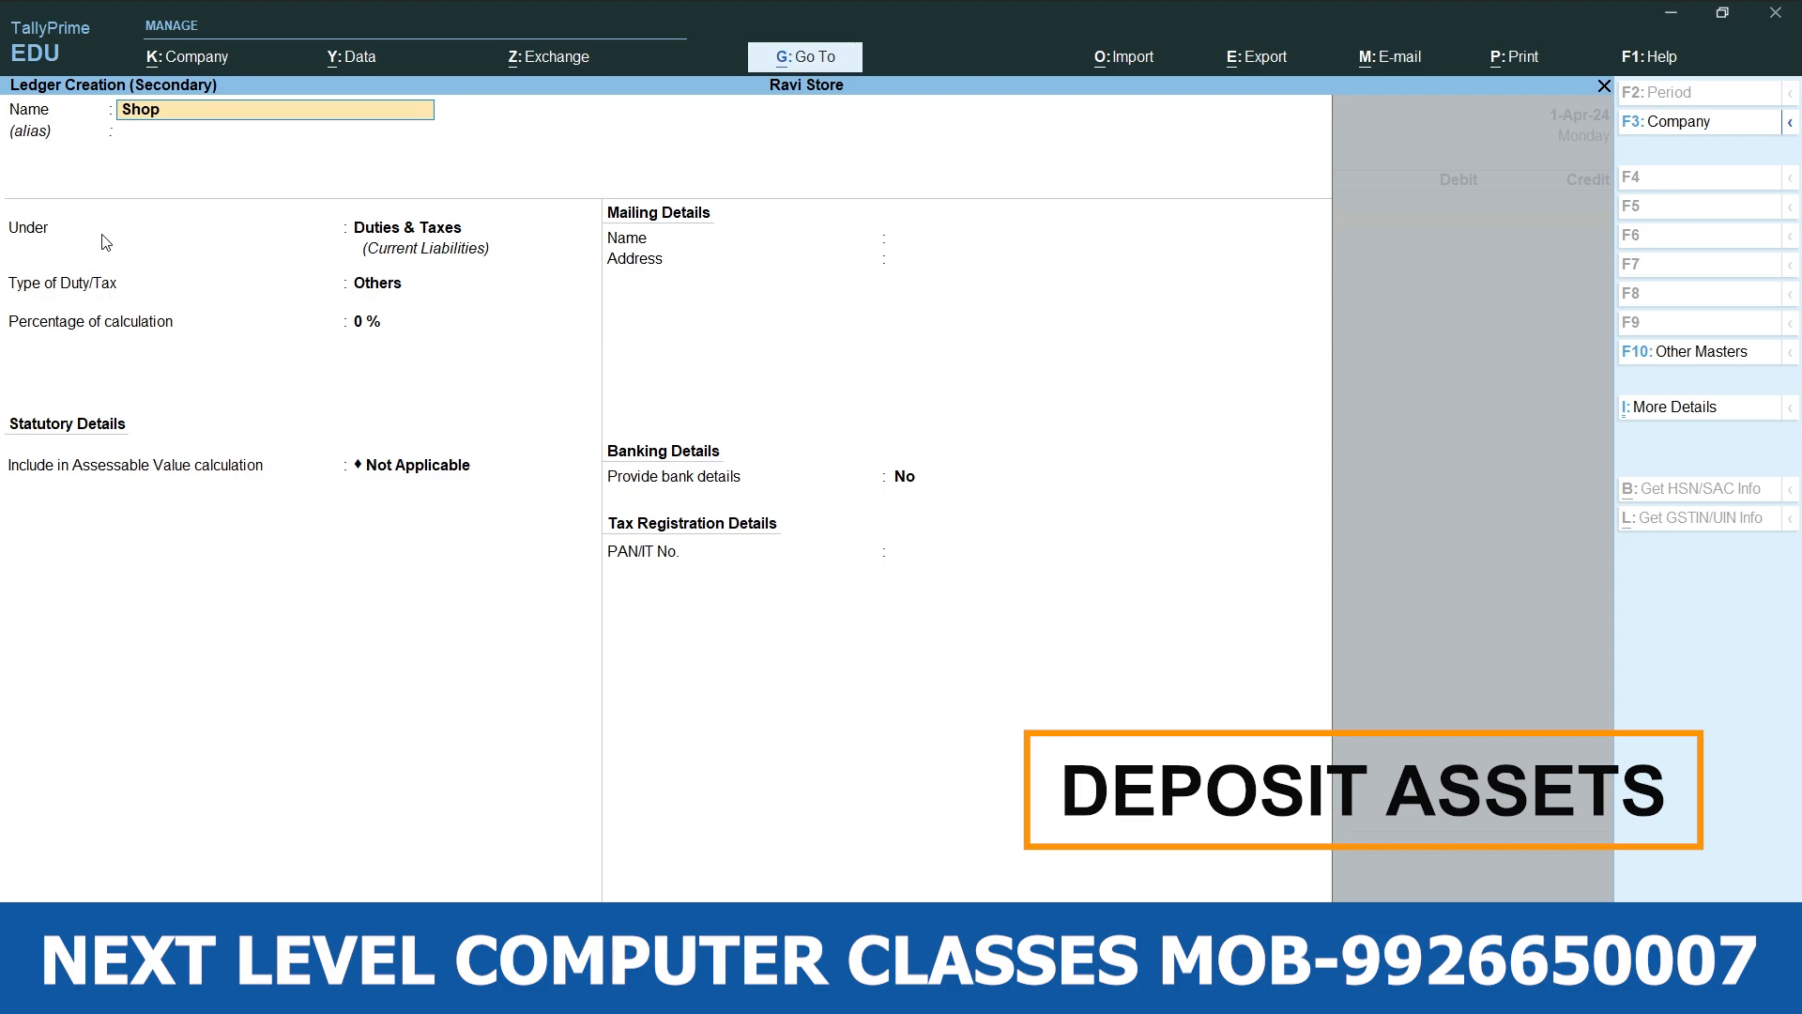
text( Deposit)
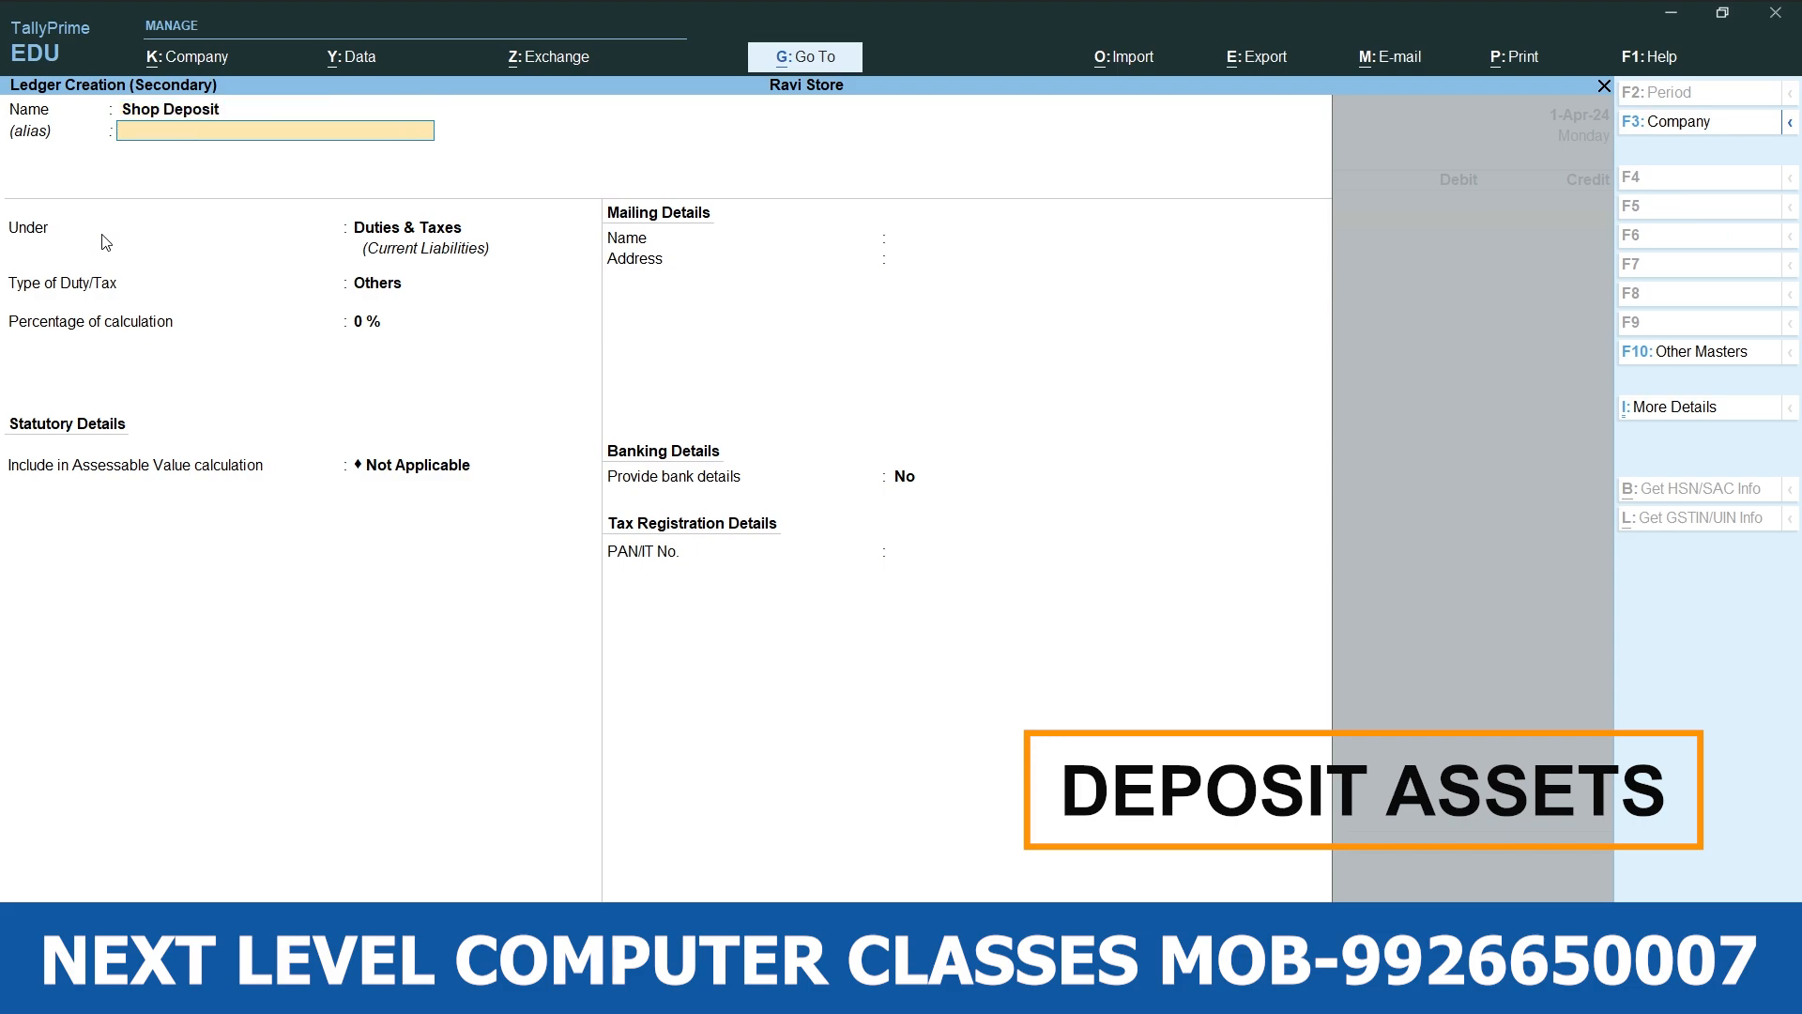
key(Return)
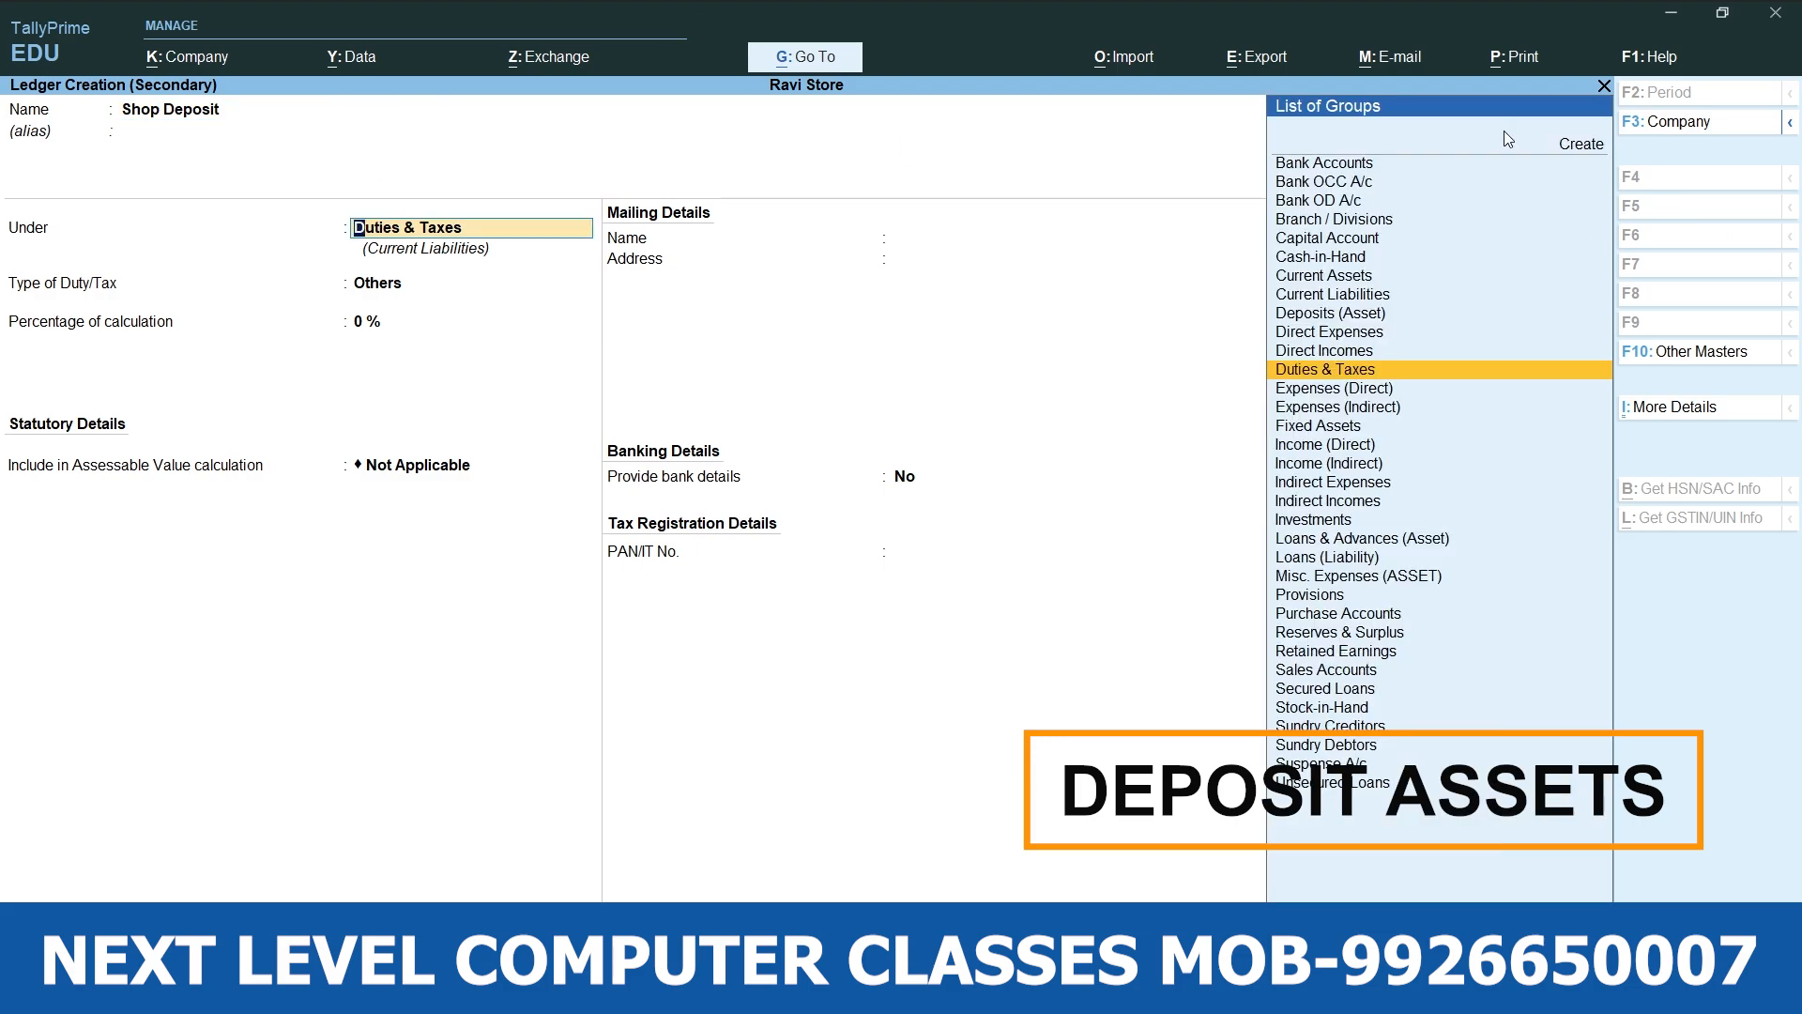
click(1332, 319)
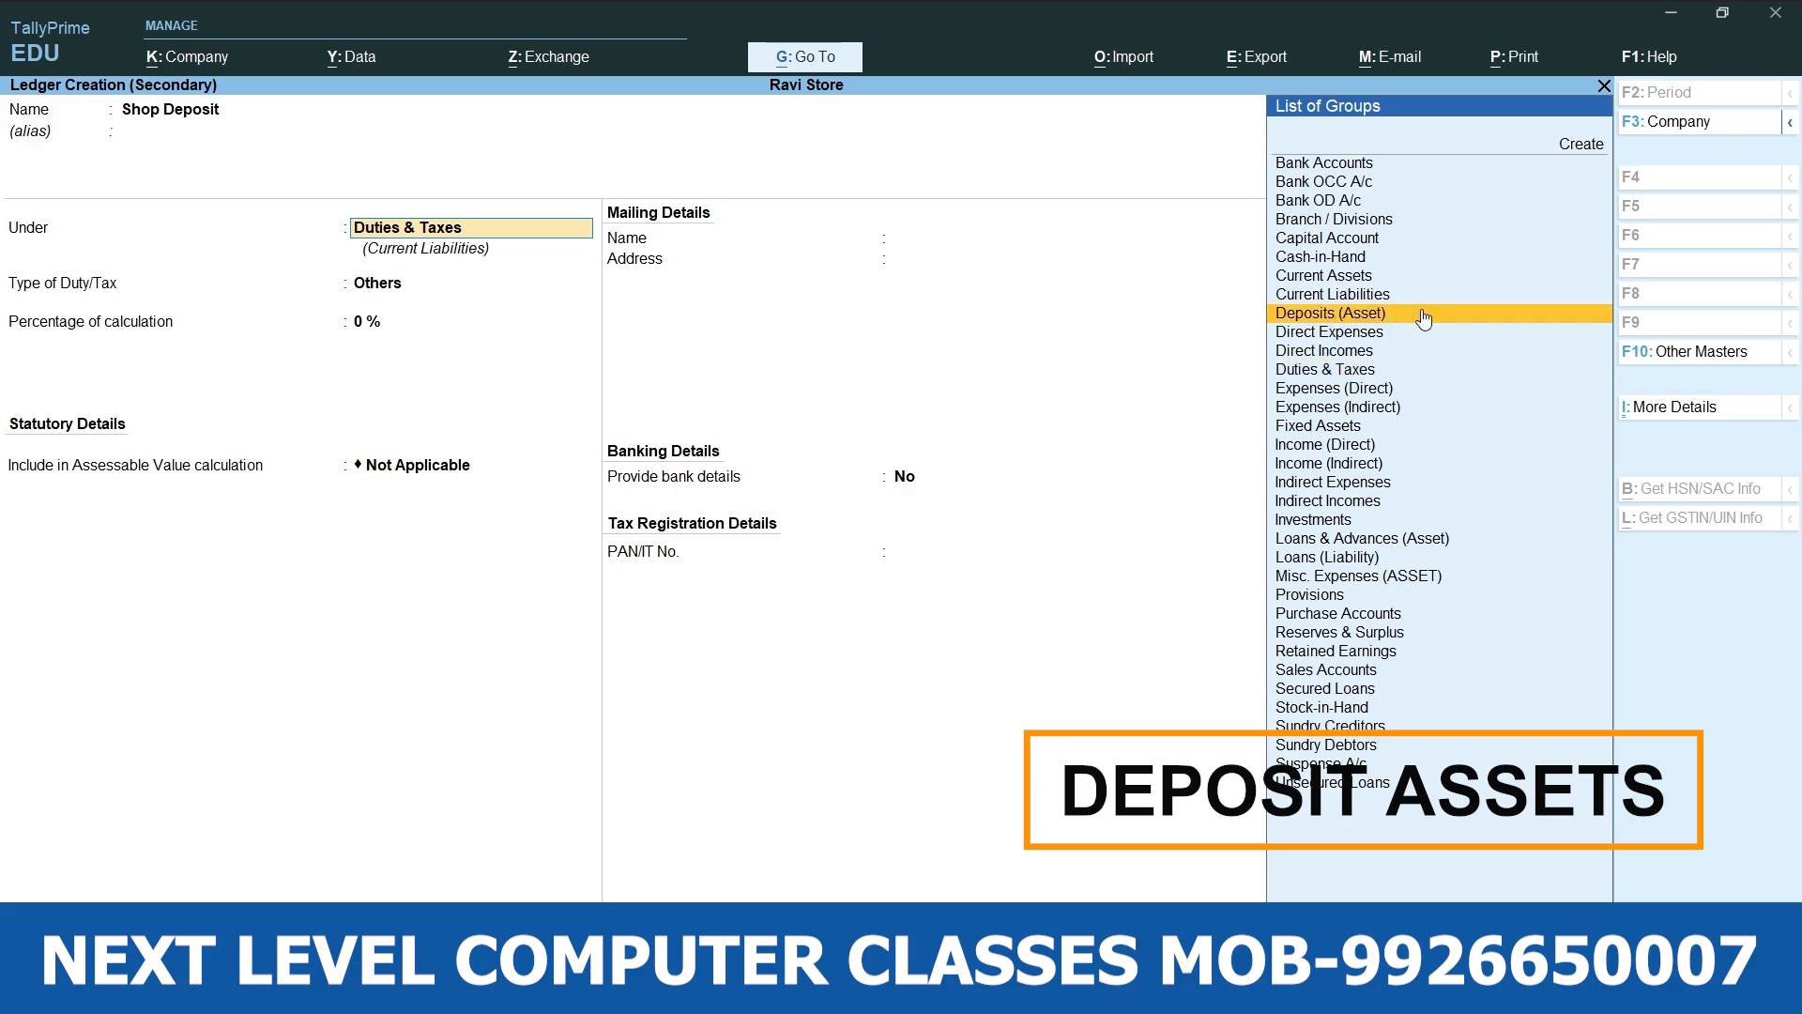
click(1422, 312)
key(Return)
key(Return)
key(ctrl+a)
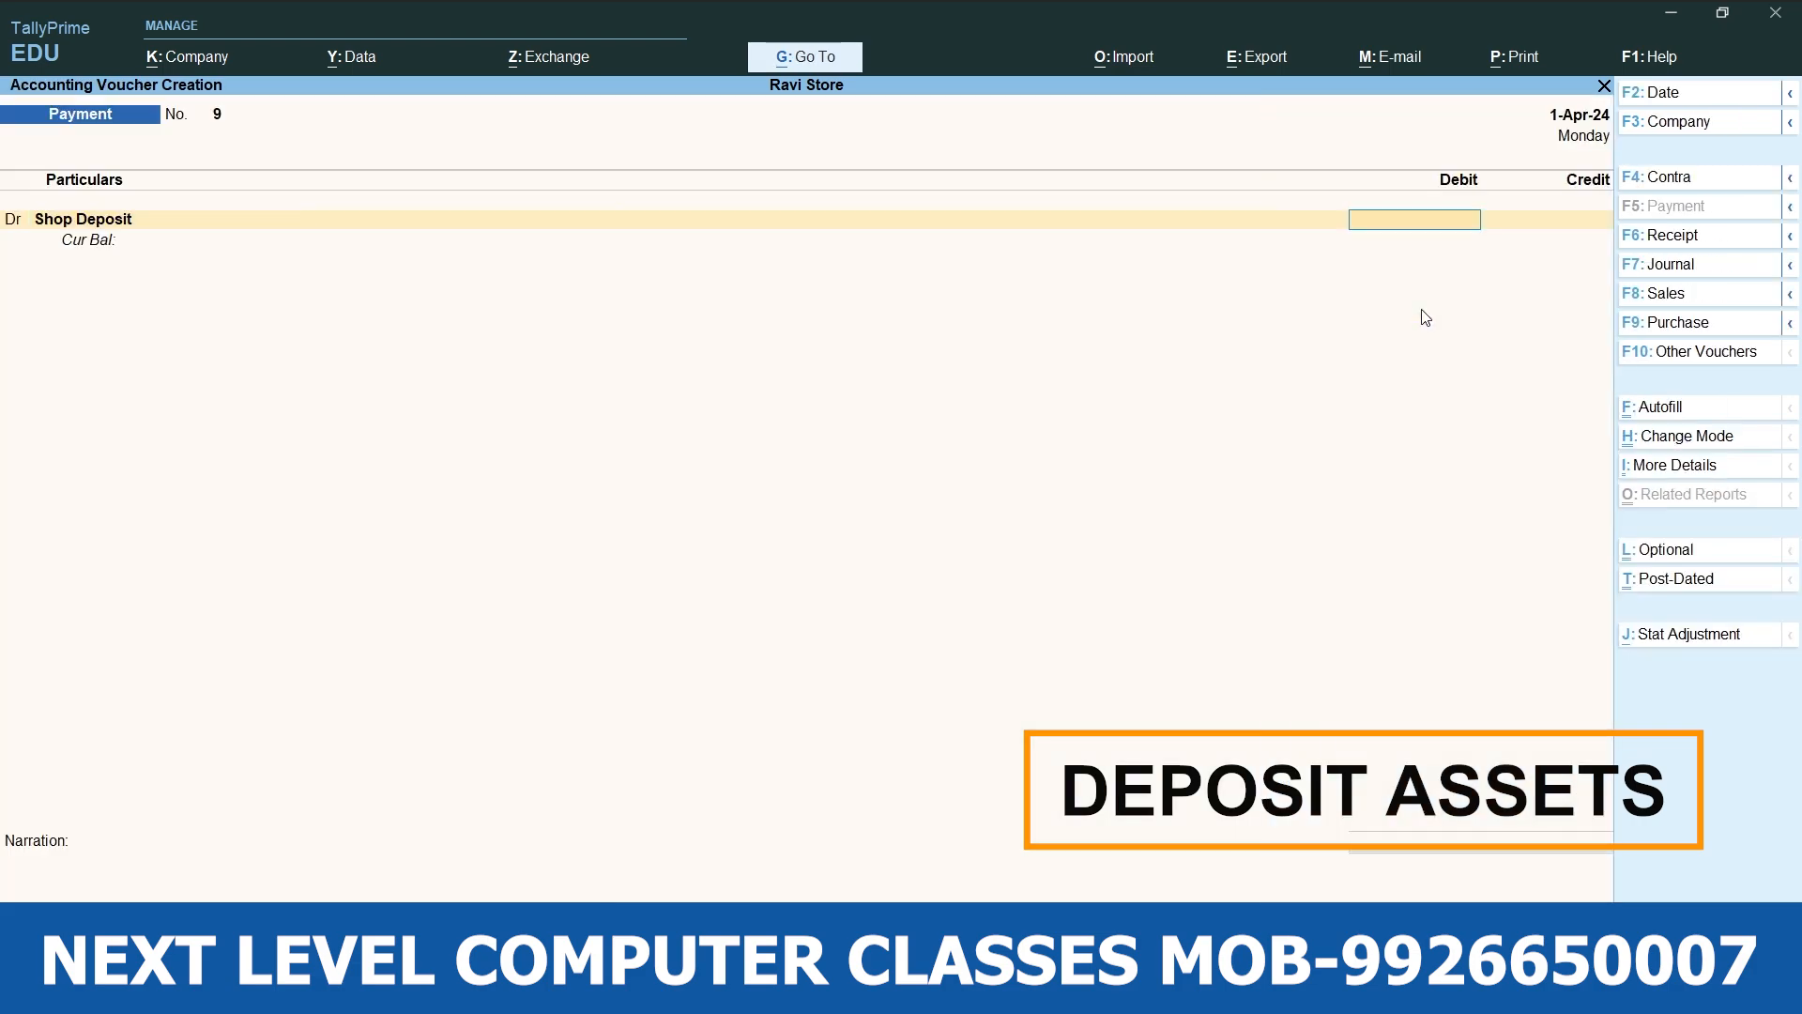
Debit Shop Deposit with 25,000, credit Cash with default party details, and save the voucher without a narration.
text(25000)
key(Return)
key(Return)
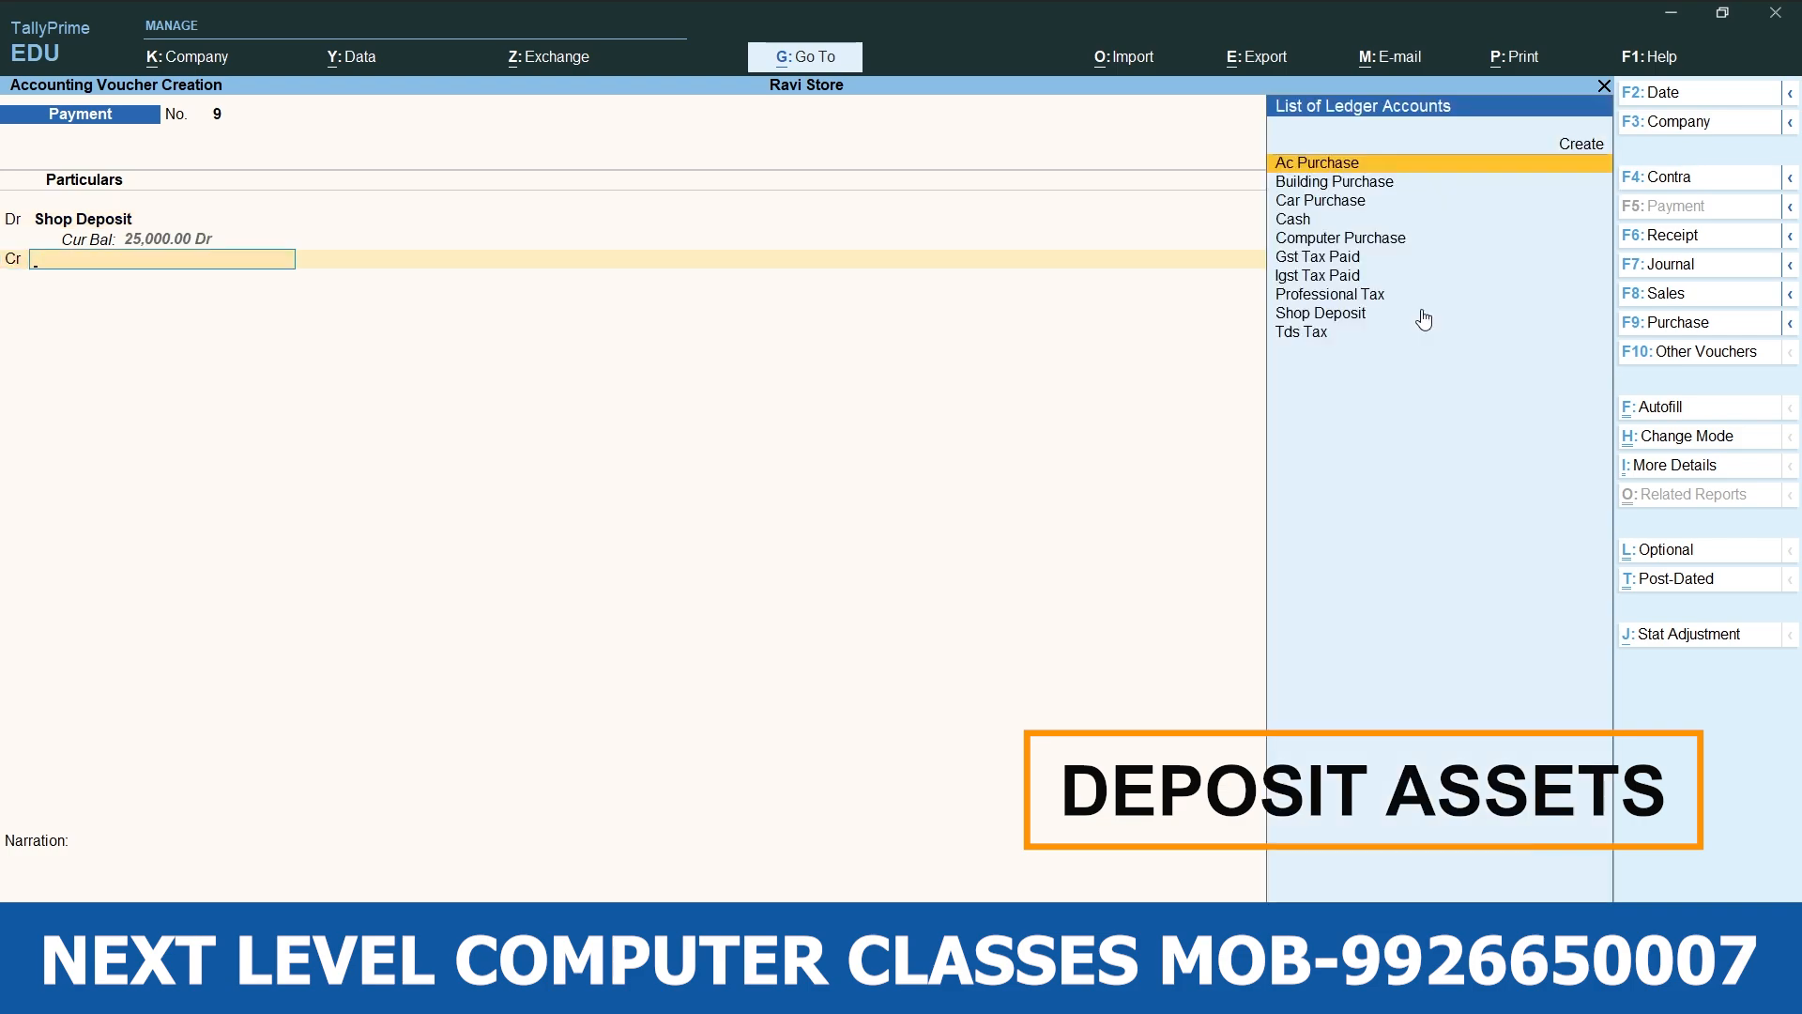
key(Down)
key(Down)
key(Down)
key(Return)
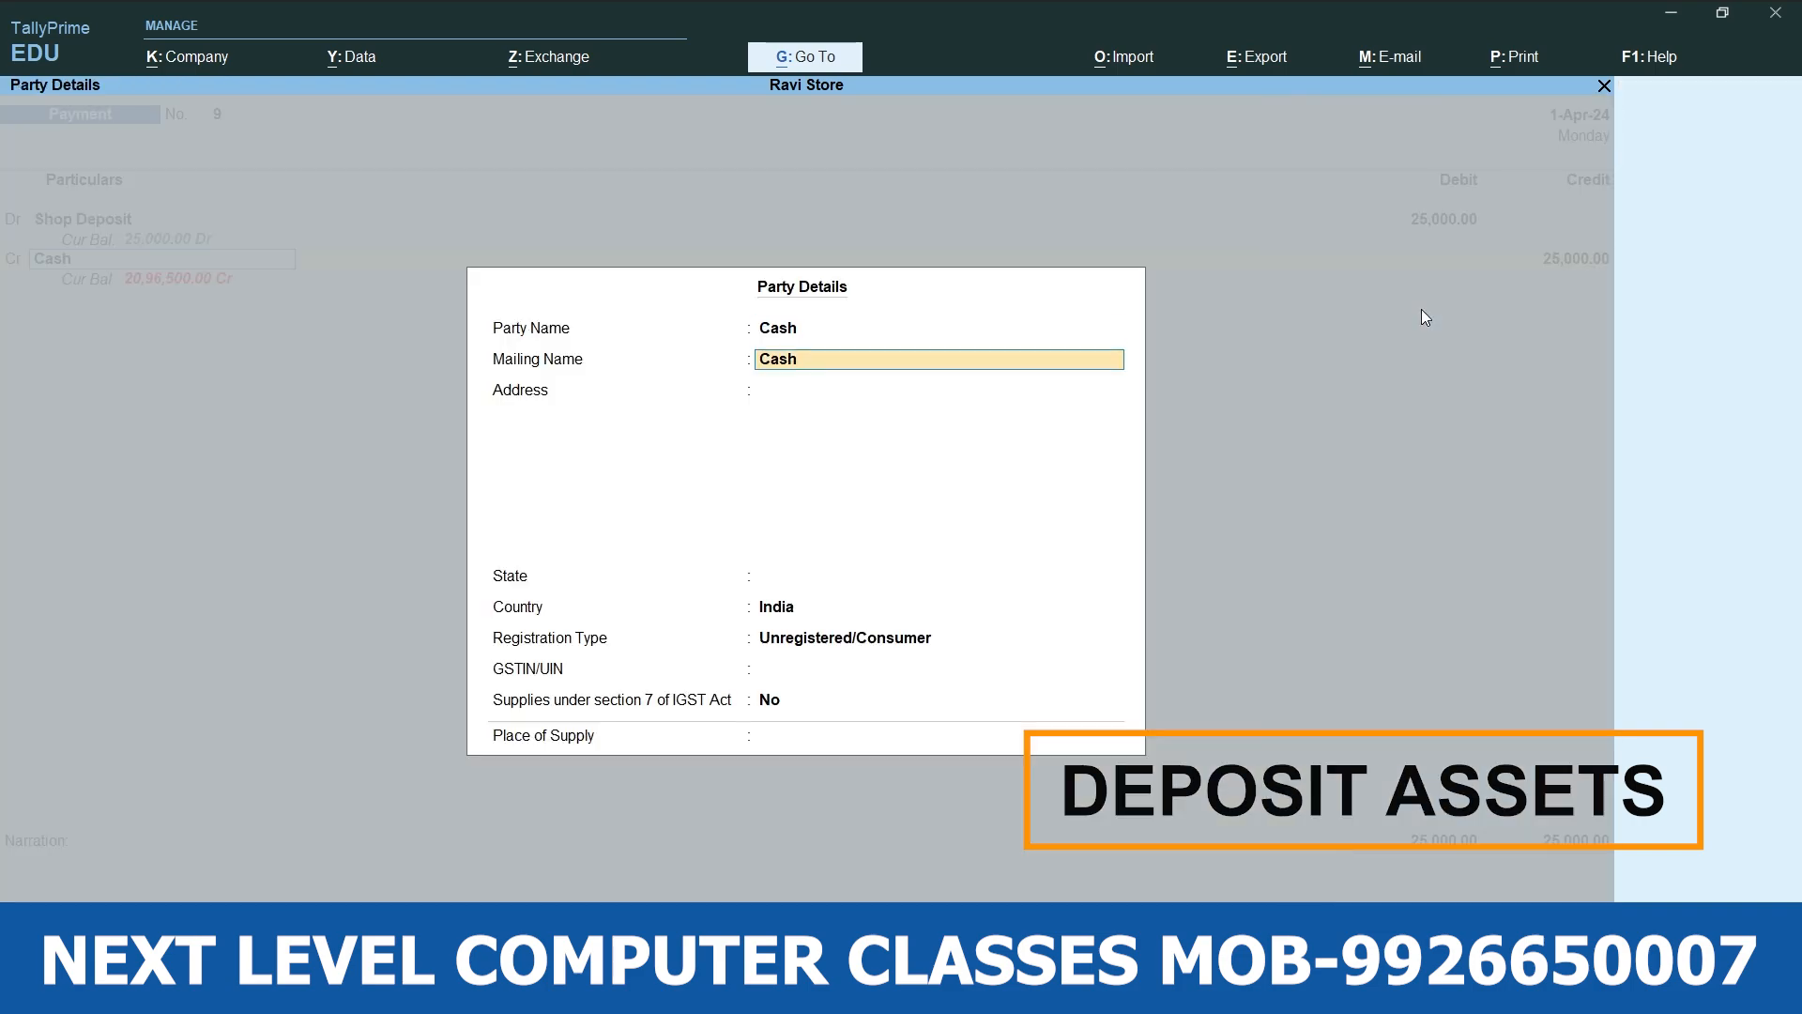
key(Return)
key(Return)
key(Return)
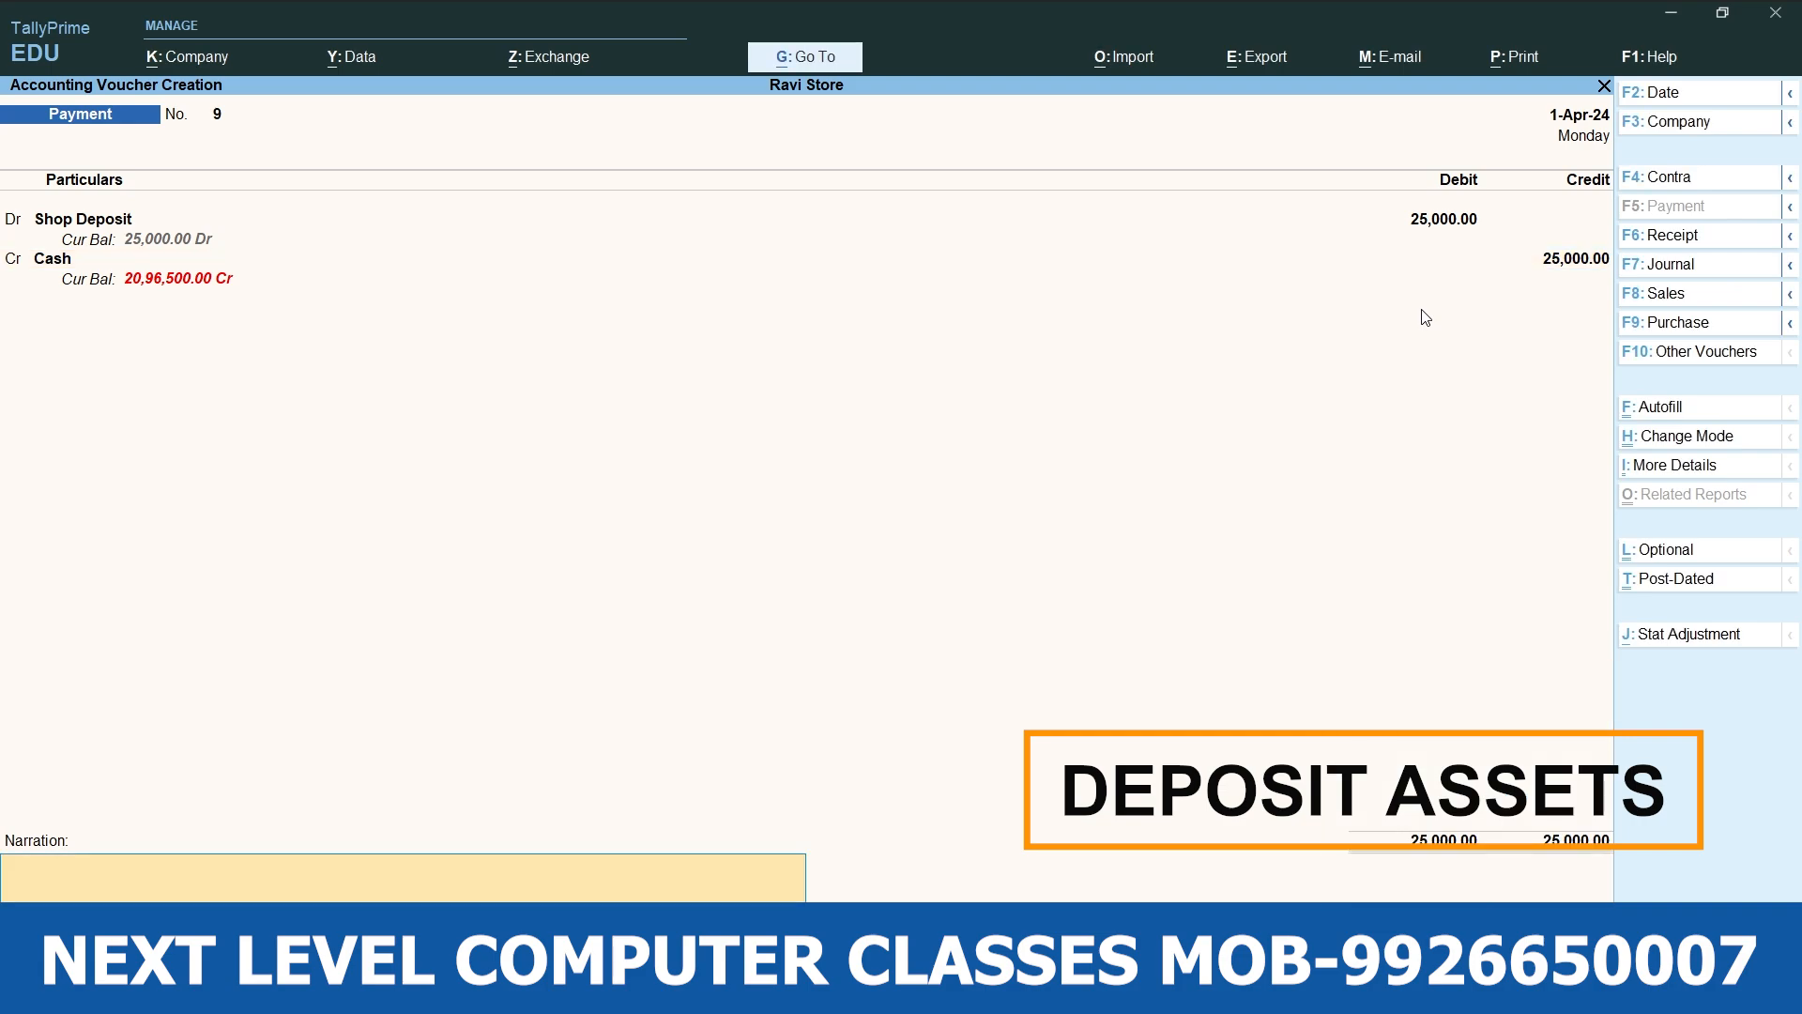
key(Return)
key(Return)
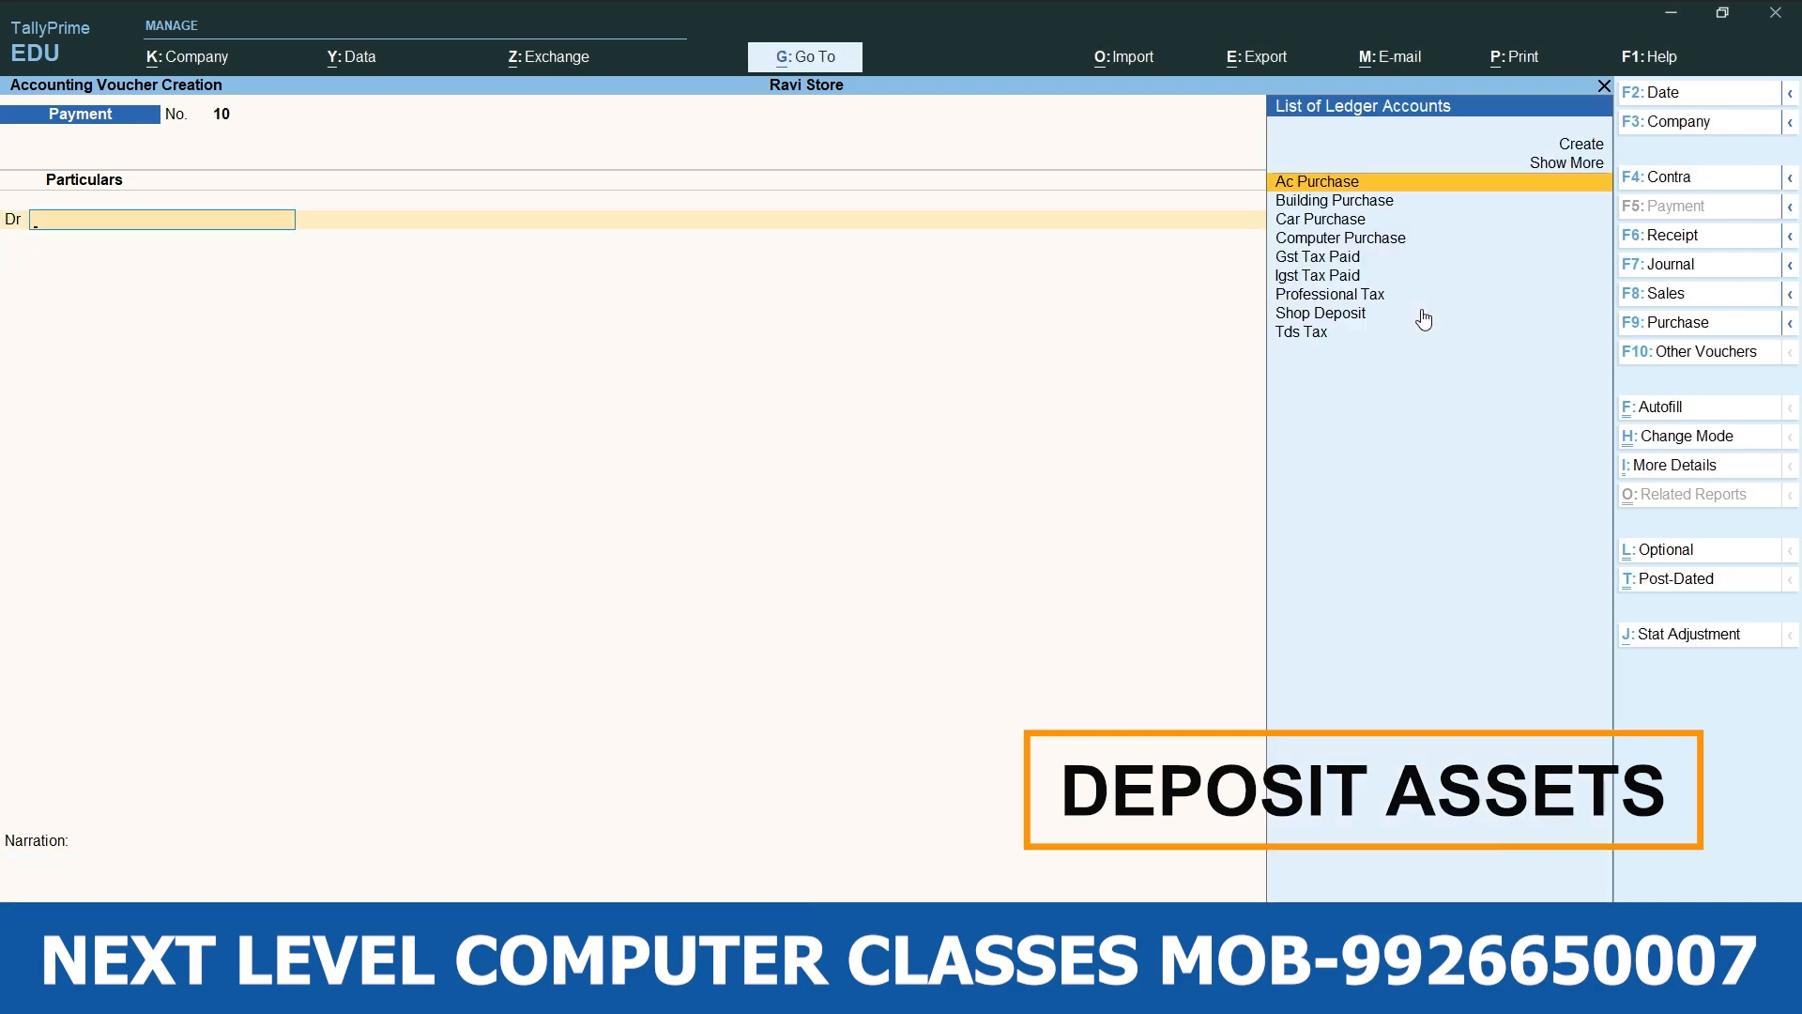
Create a ledger named Mpeb Deposit under Deposits (Asset) from the next payment voucher, keeping the default mailing, banking and tax details.
key(alt+c)
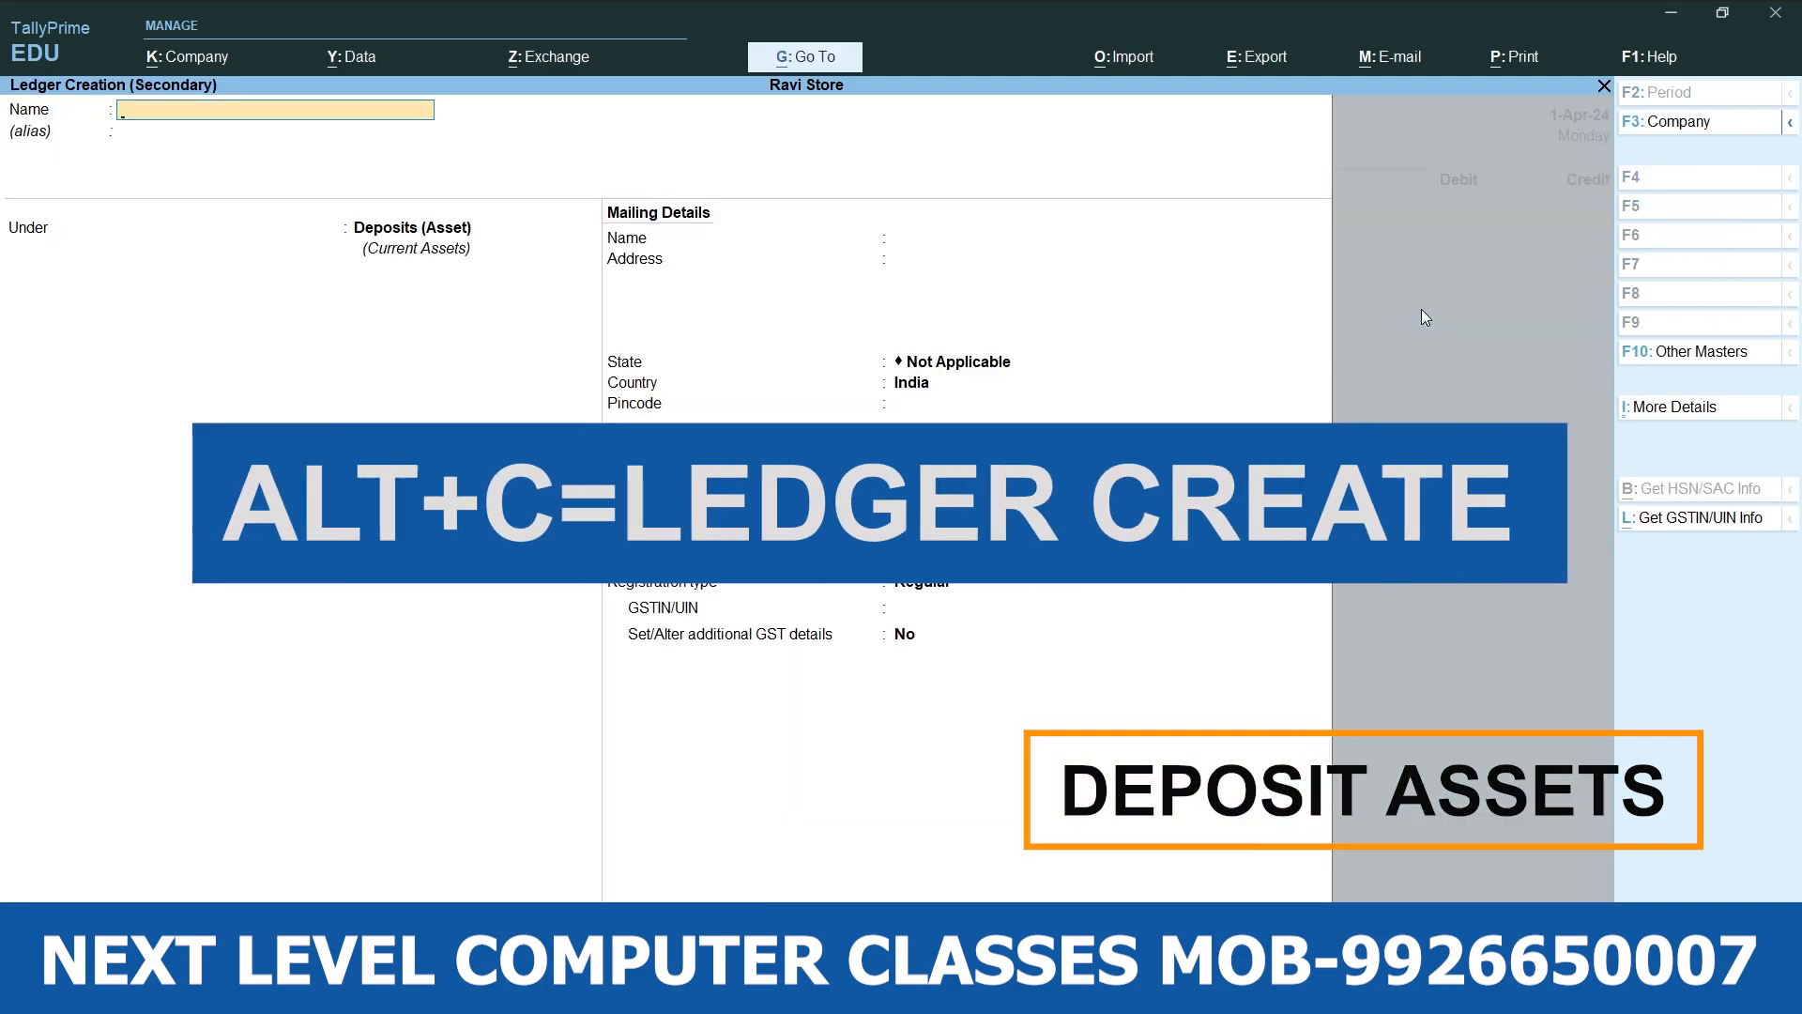
text(Mpeb Deposit)
key(Return)
key(Return)
click(1423, 317)
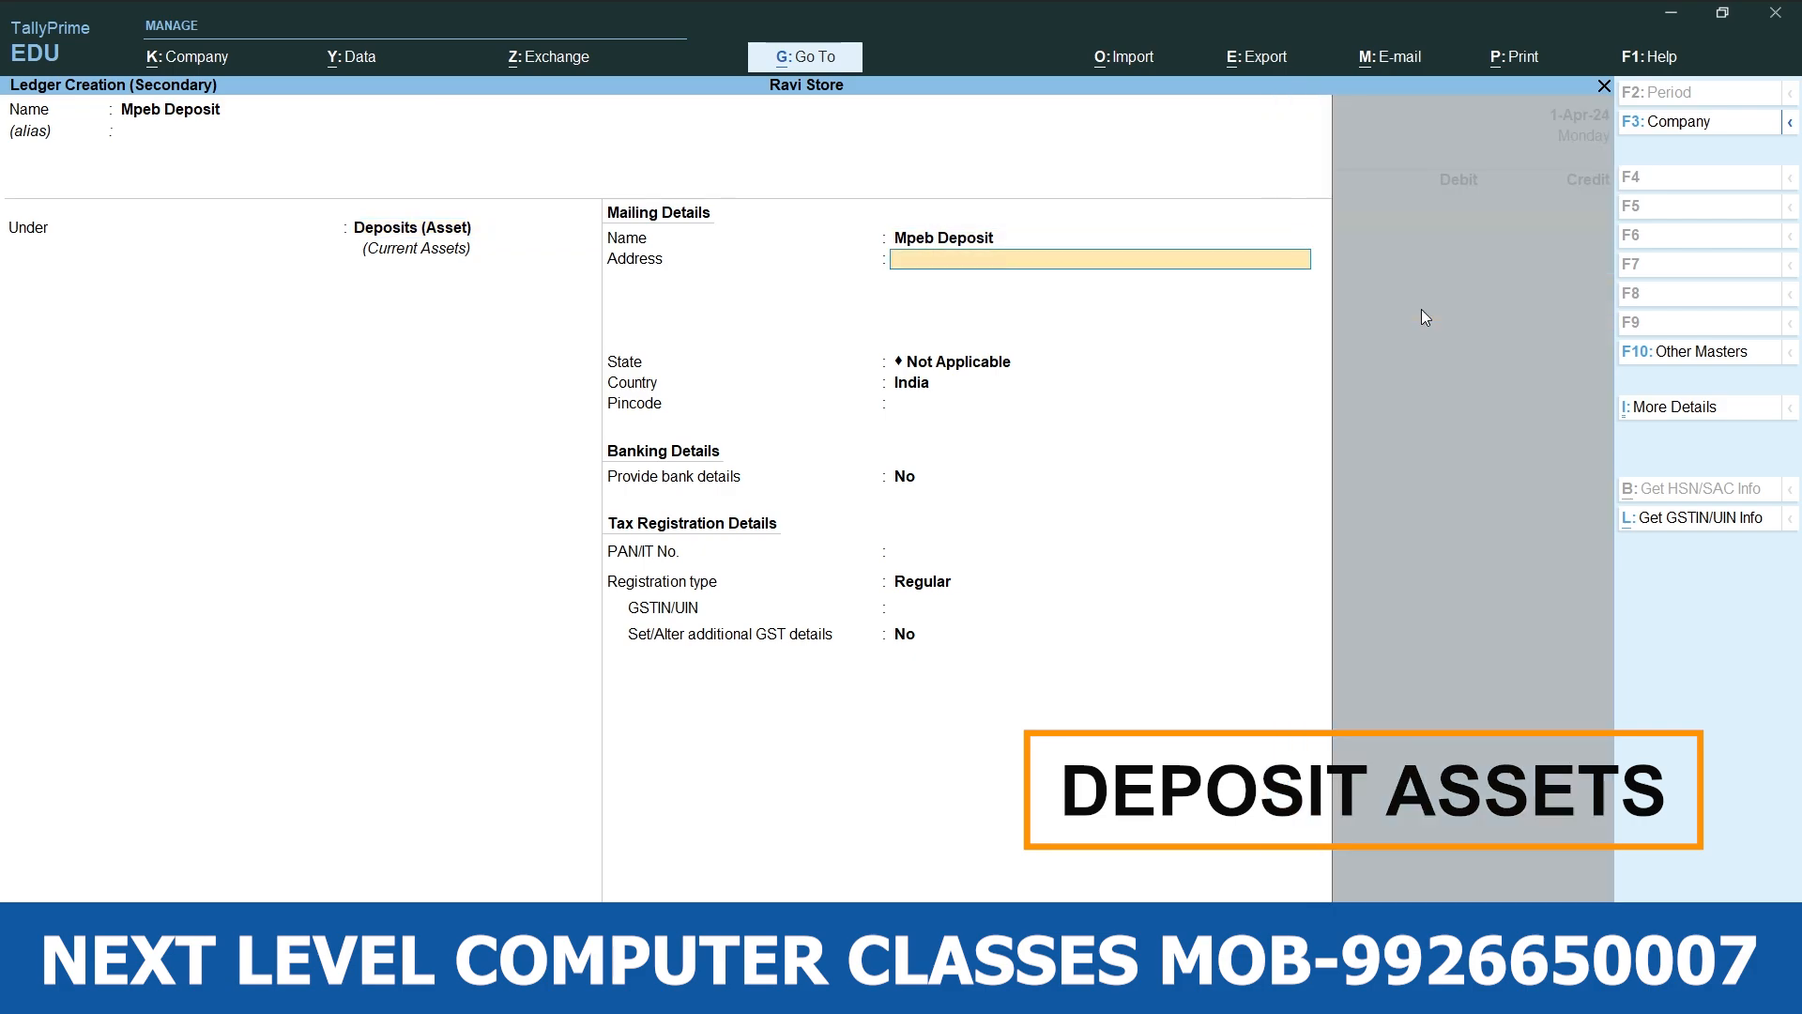
key(Return)
key(Return)
key(Return)
key(Return)
key(Return)
key(Return)
key(Return)
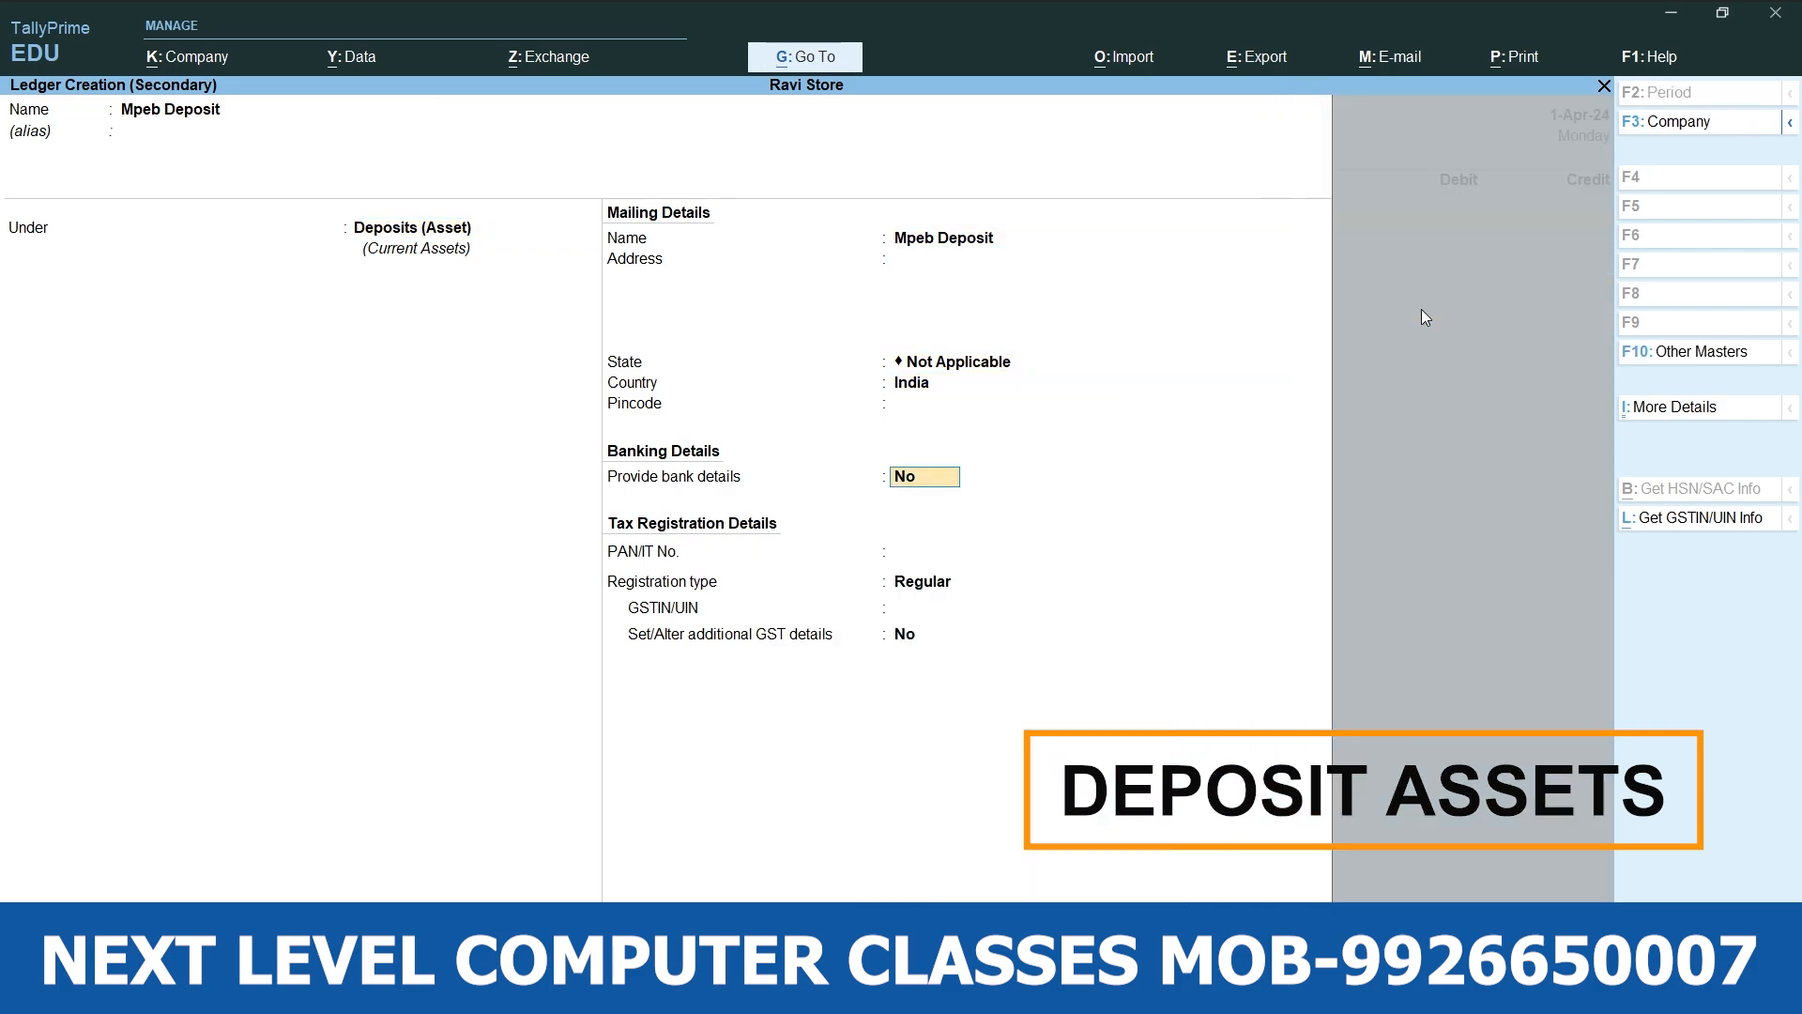
key(Return)
key(Return)
key(Return)
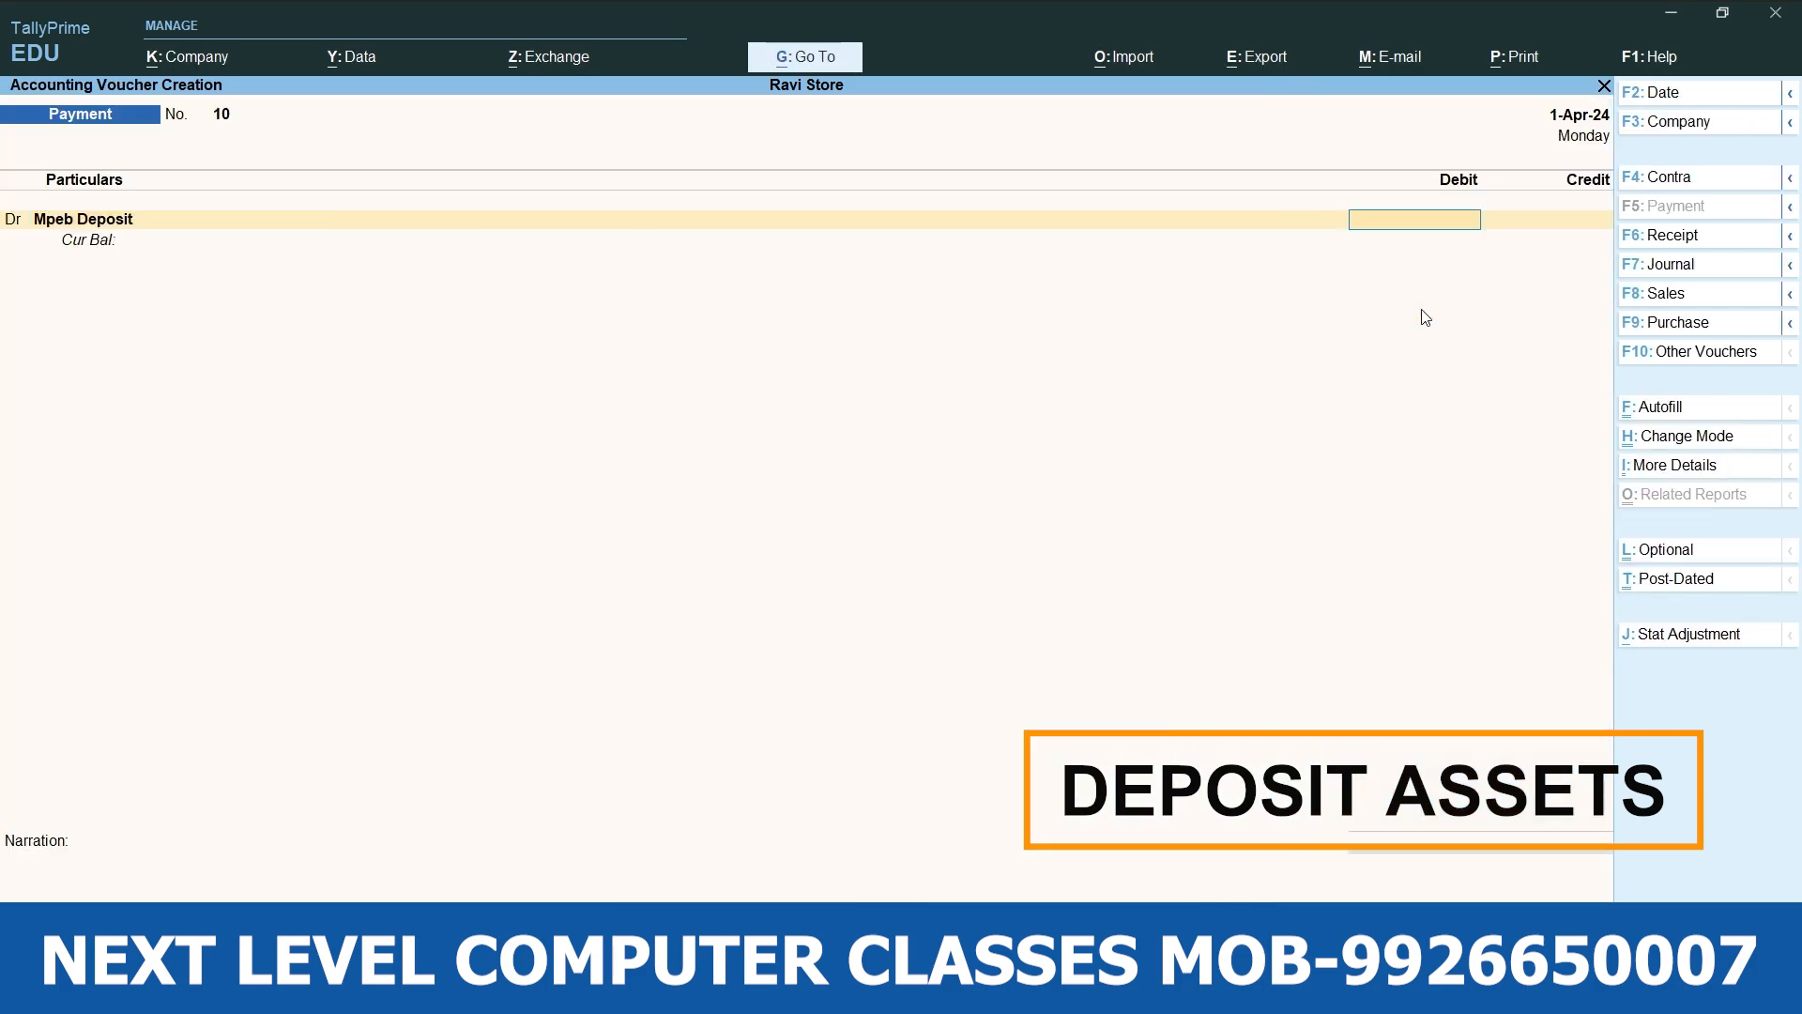
Debit Mpeb Deposit with 5,000, credit Cash with default party details, and save the voucher without a narration.
text(5000)
key(Return)
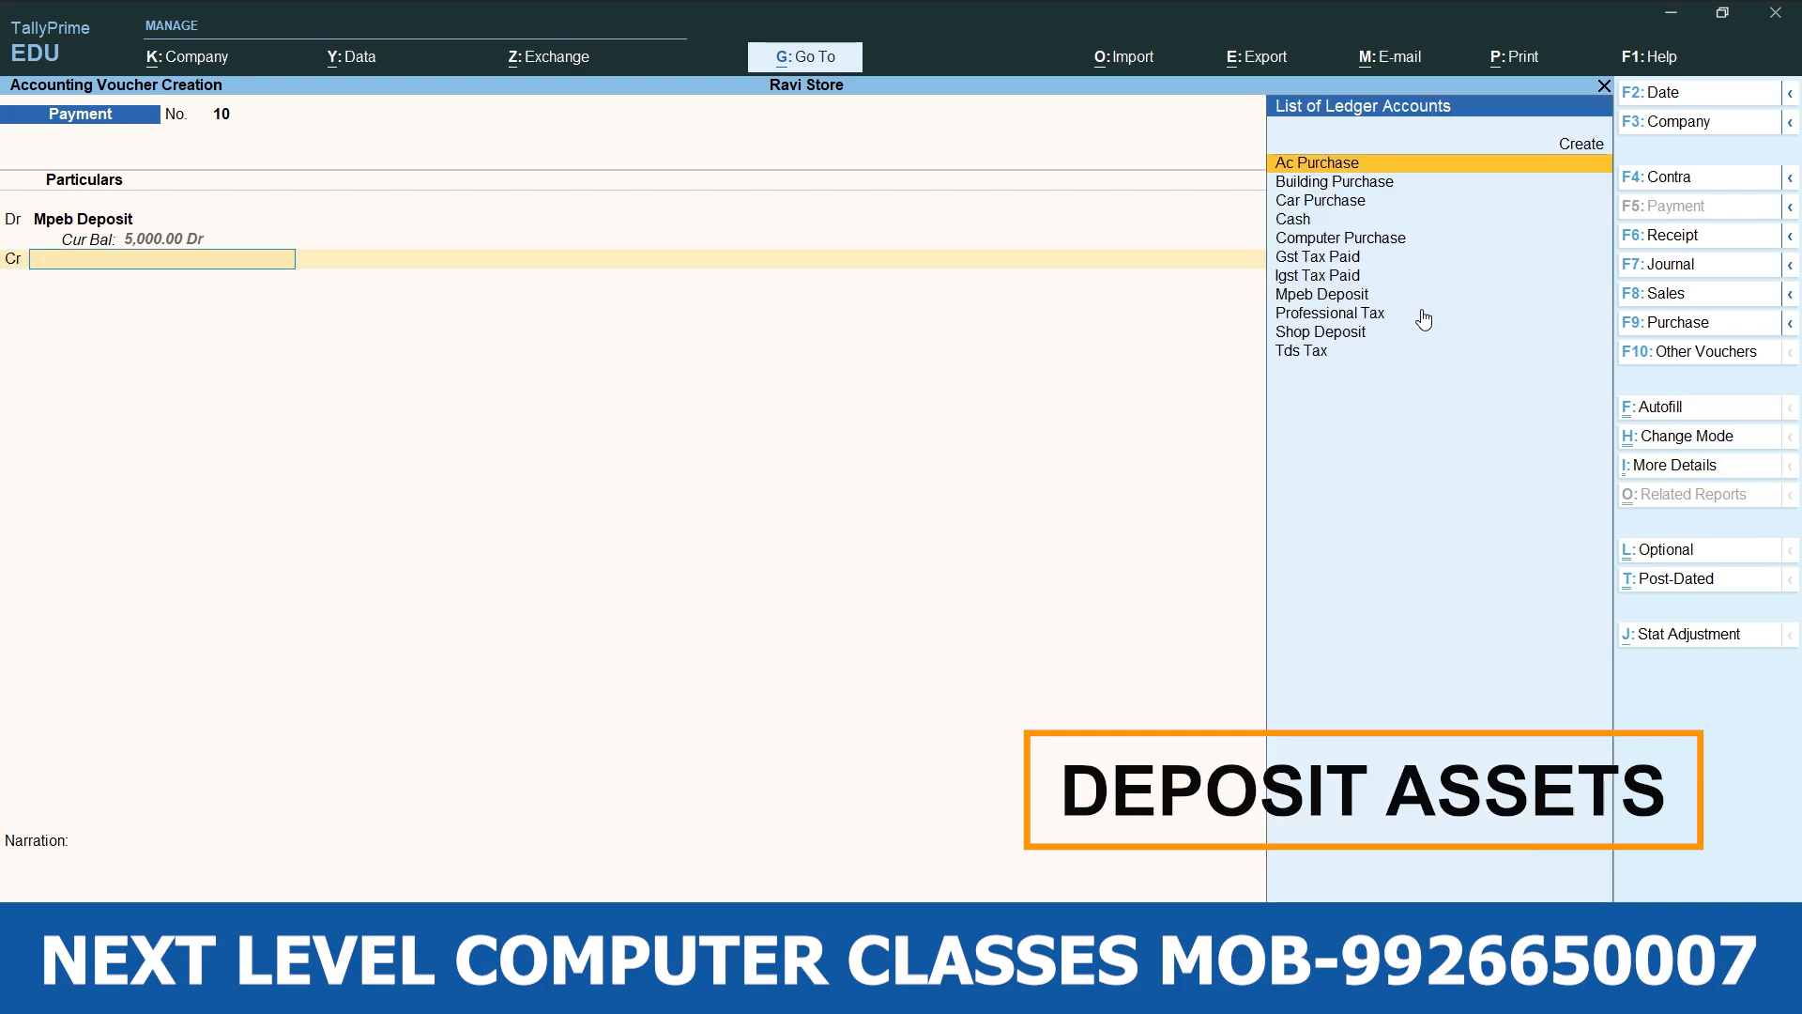
key(Down)
key(Down)
key(Down)
key(Return)
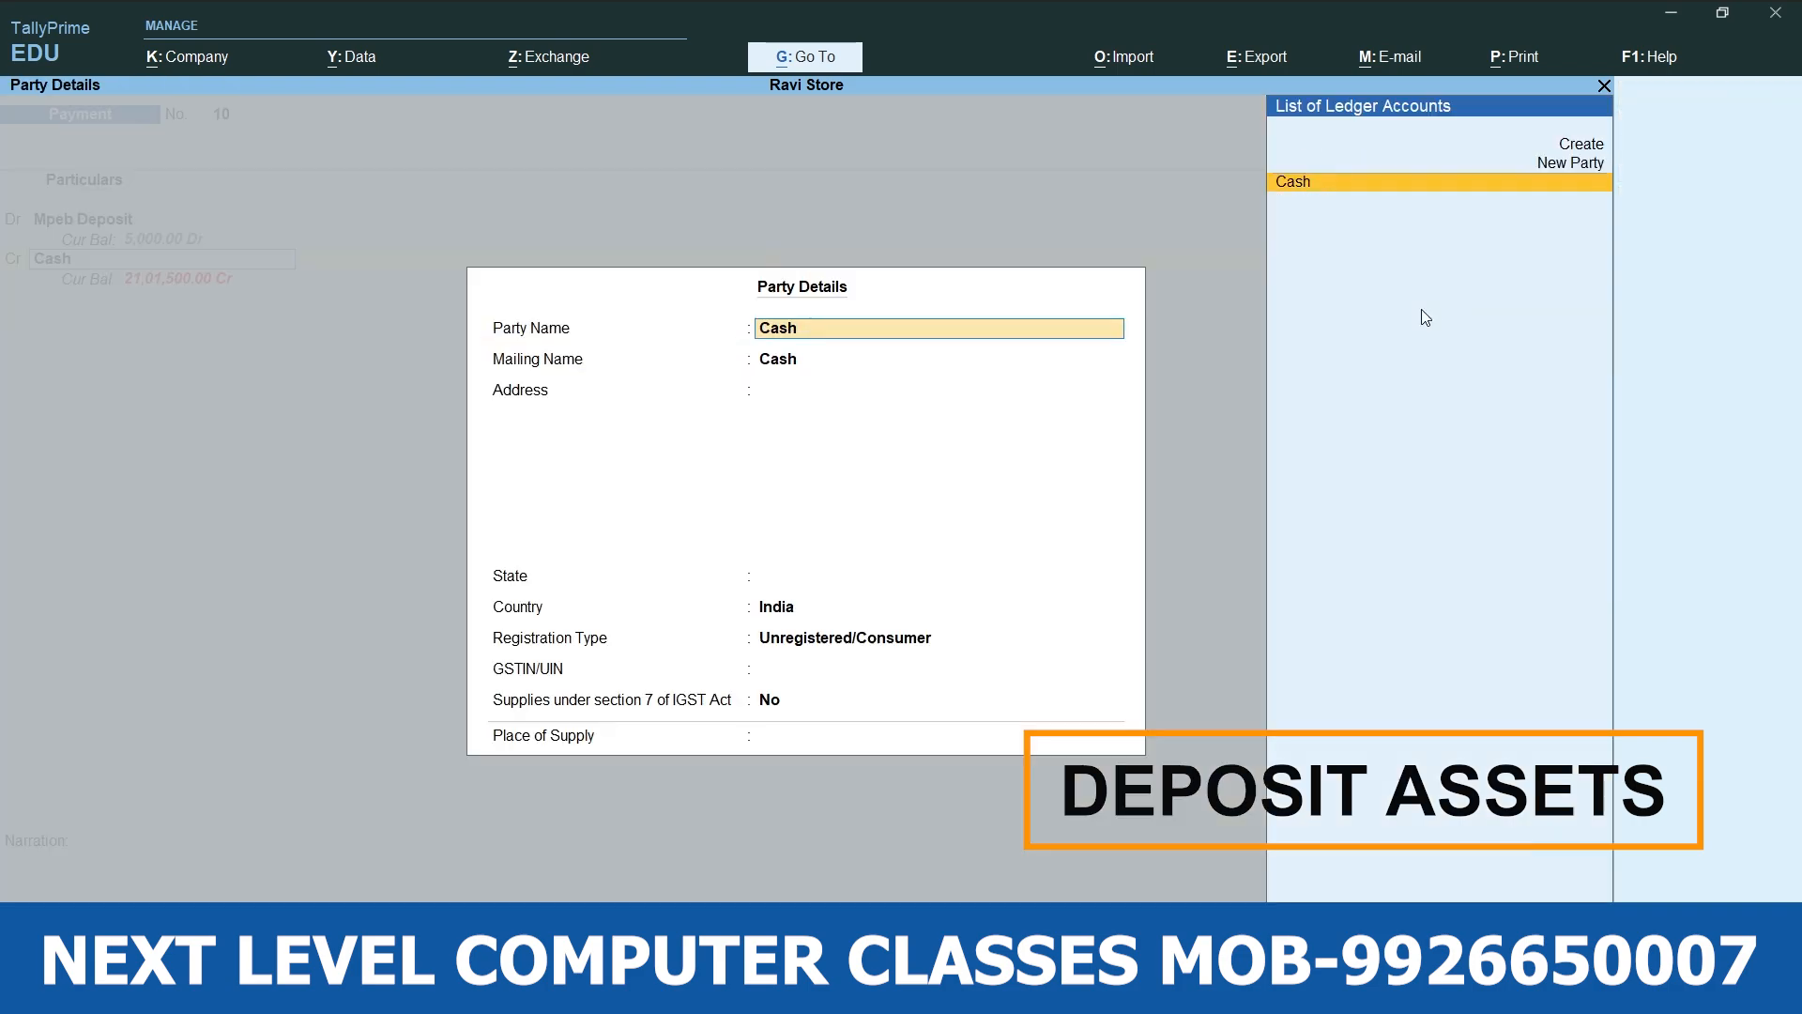
key(Return)
key(Return)
key(Return)
key(Return)
key(Return)
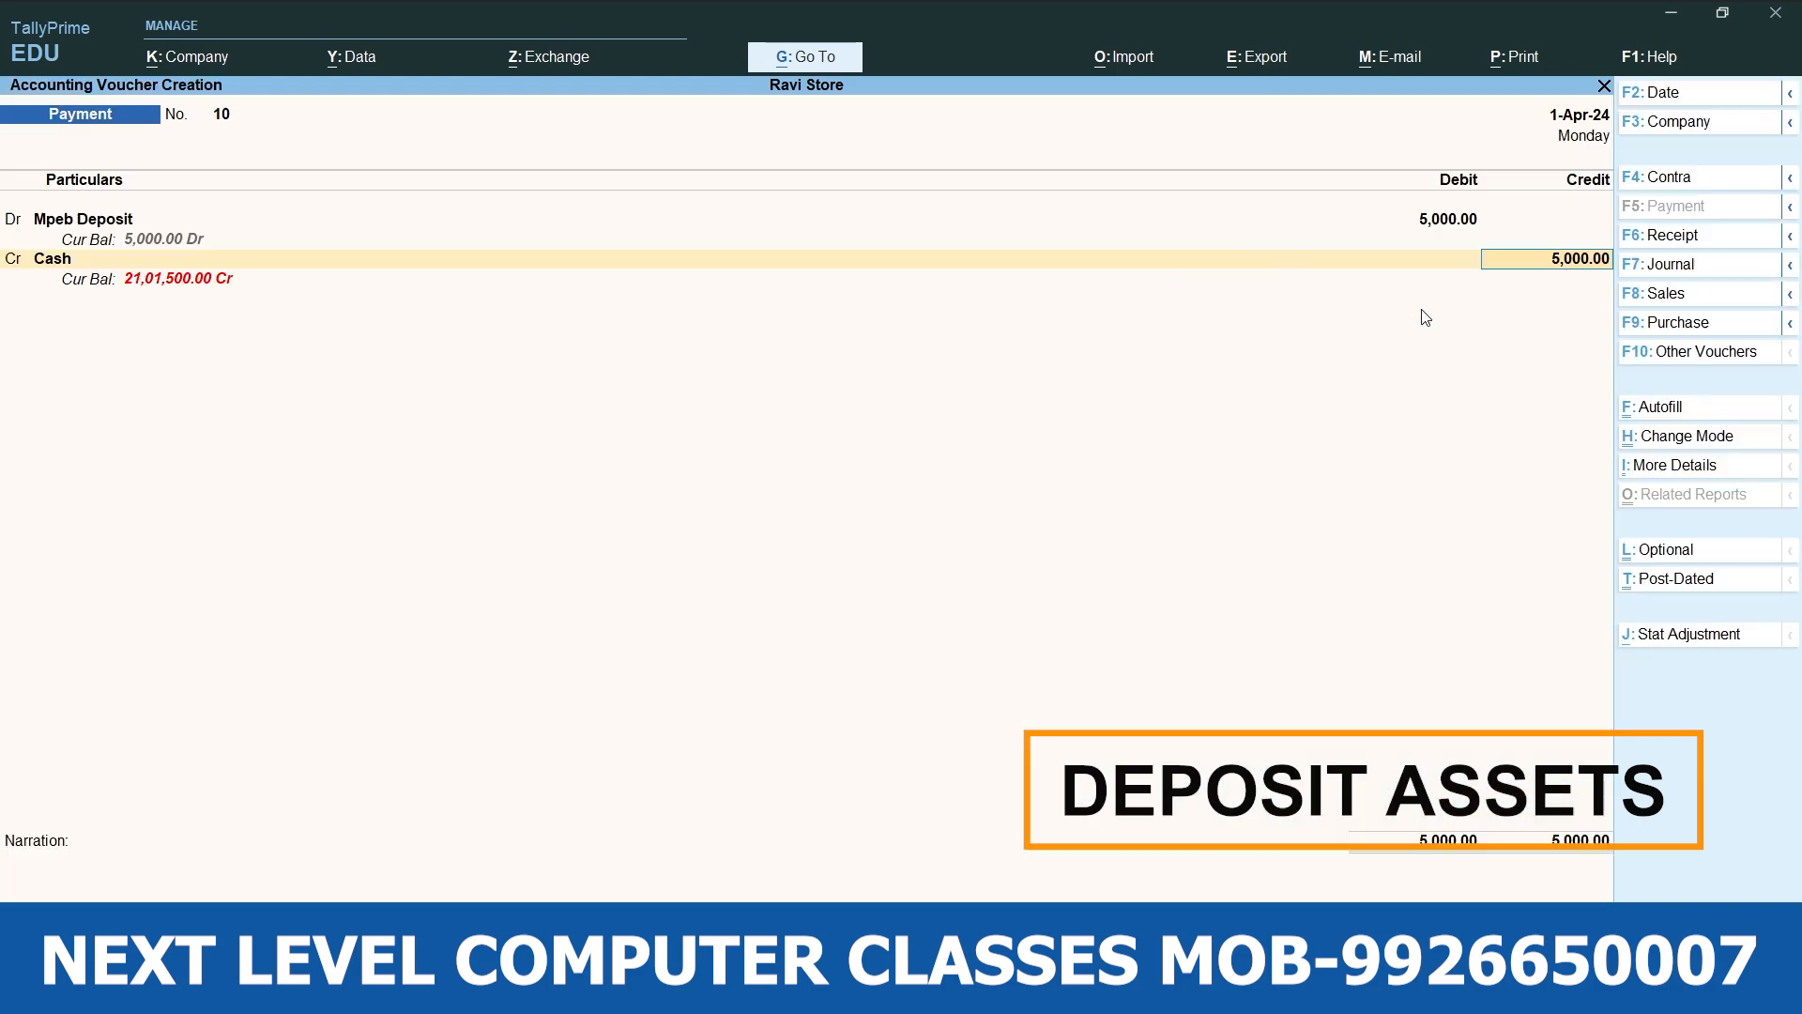
key(Return)
key(Return)
key(Return)
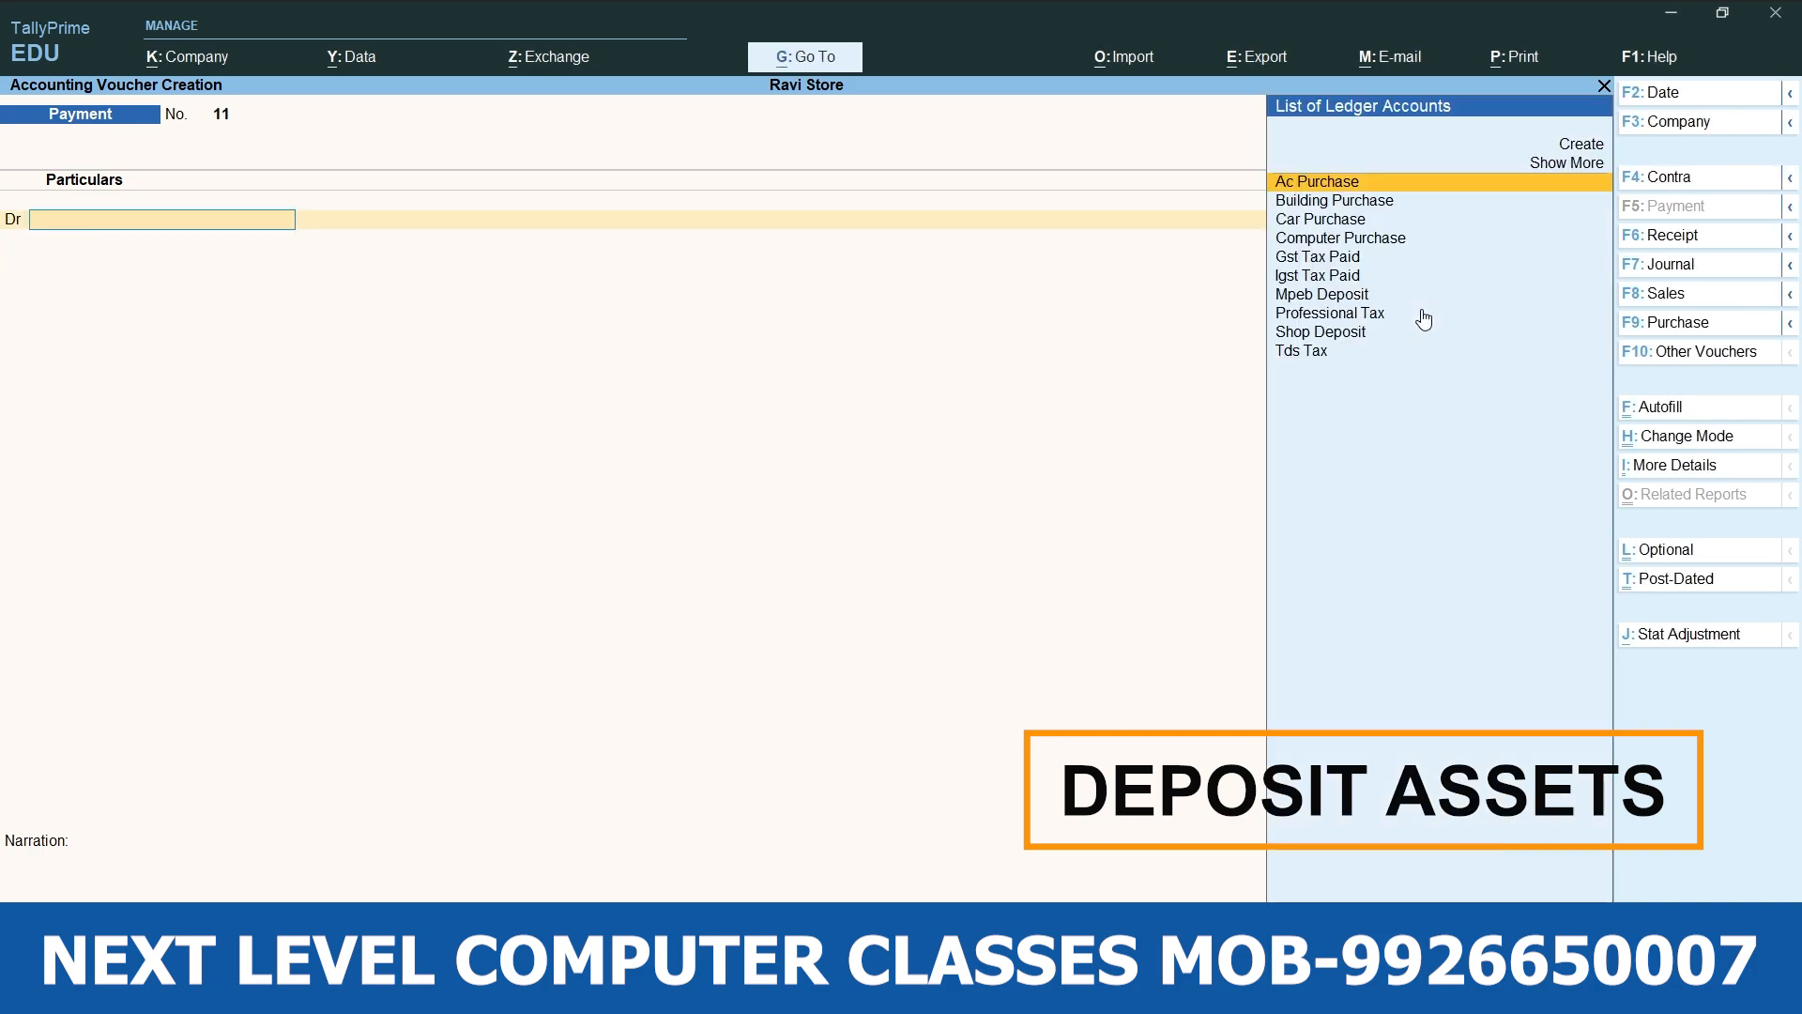
Create a ledger named Lg Company Deposit under Deposits (Asset) from the next payment voucher, keeping the other default details.
key(alt+c)
text(L)
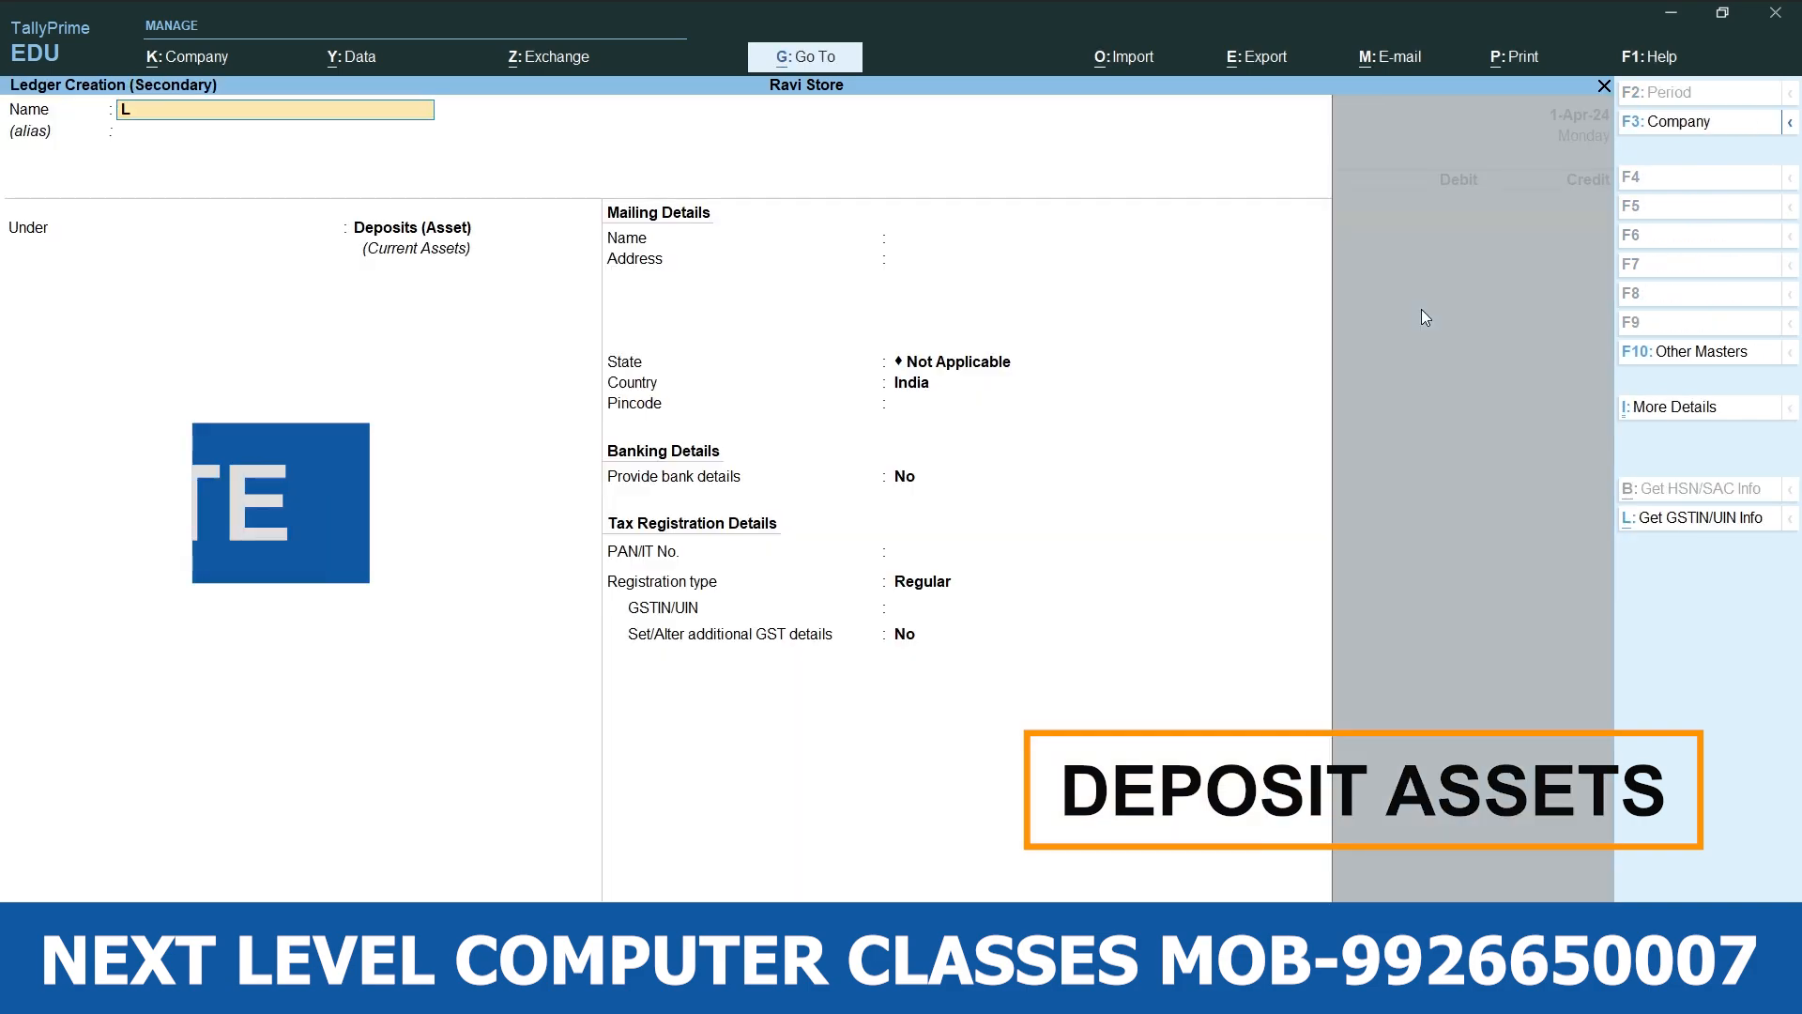
text(g Company)
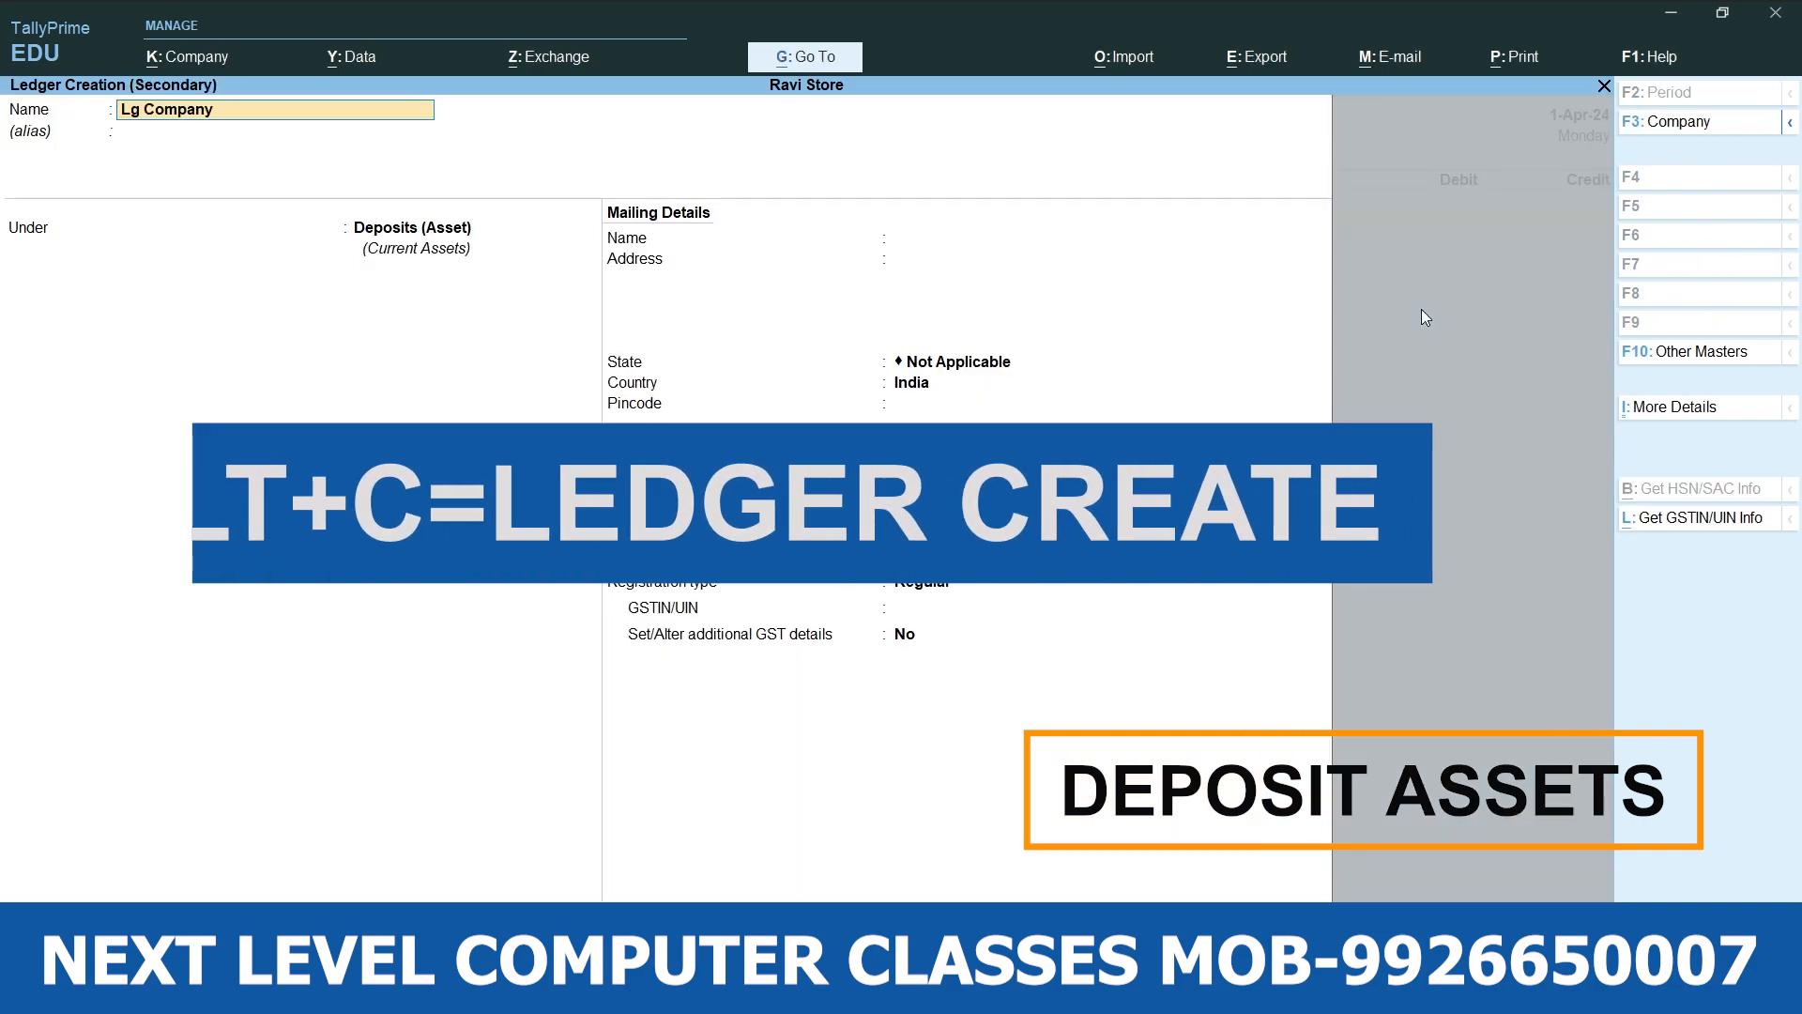
text( Deposit)
key(Return)
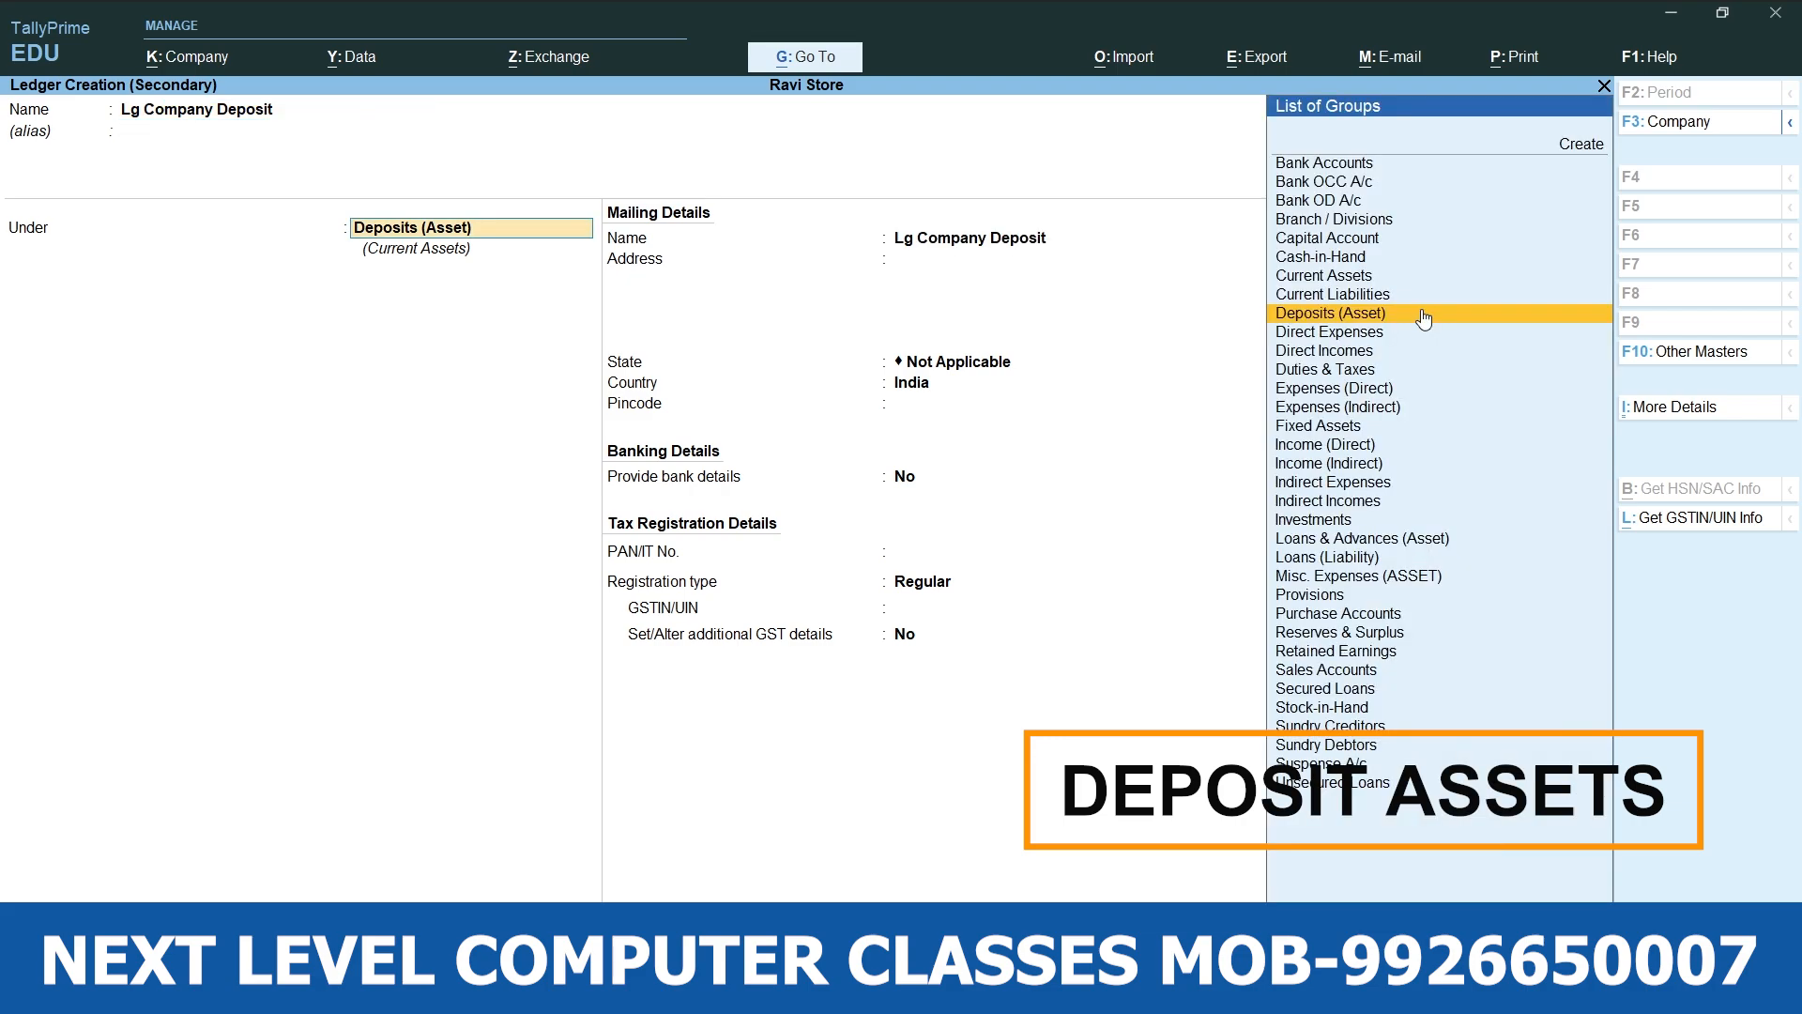
key(Return)
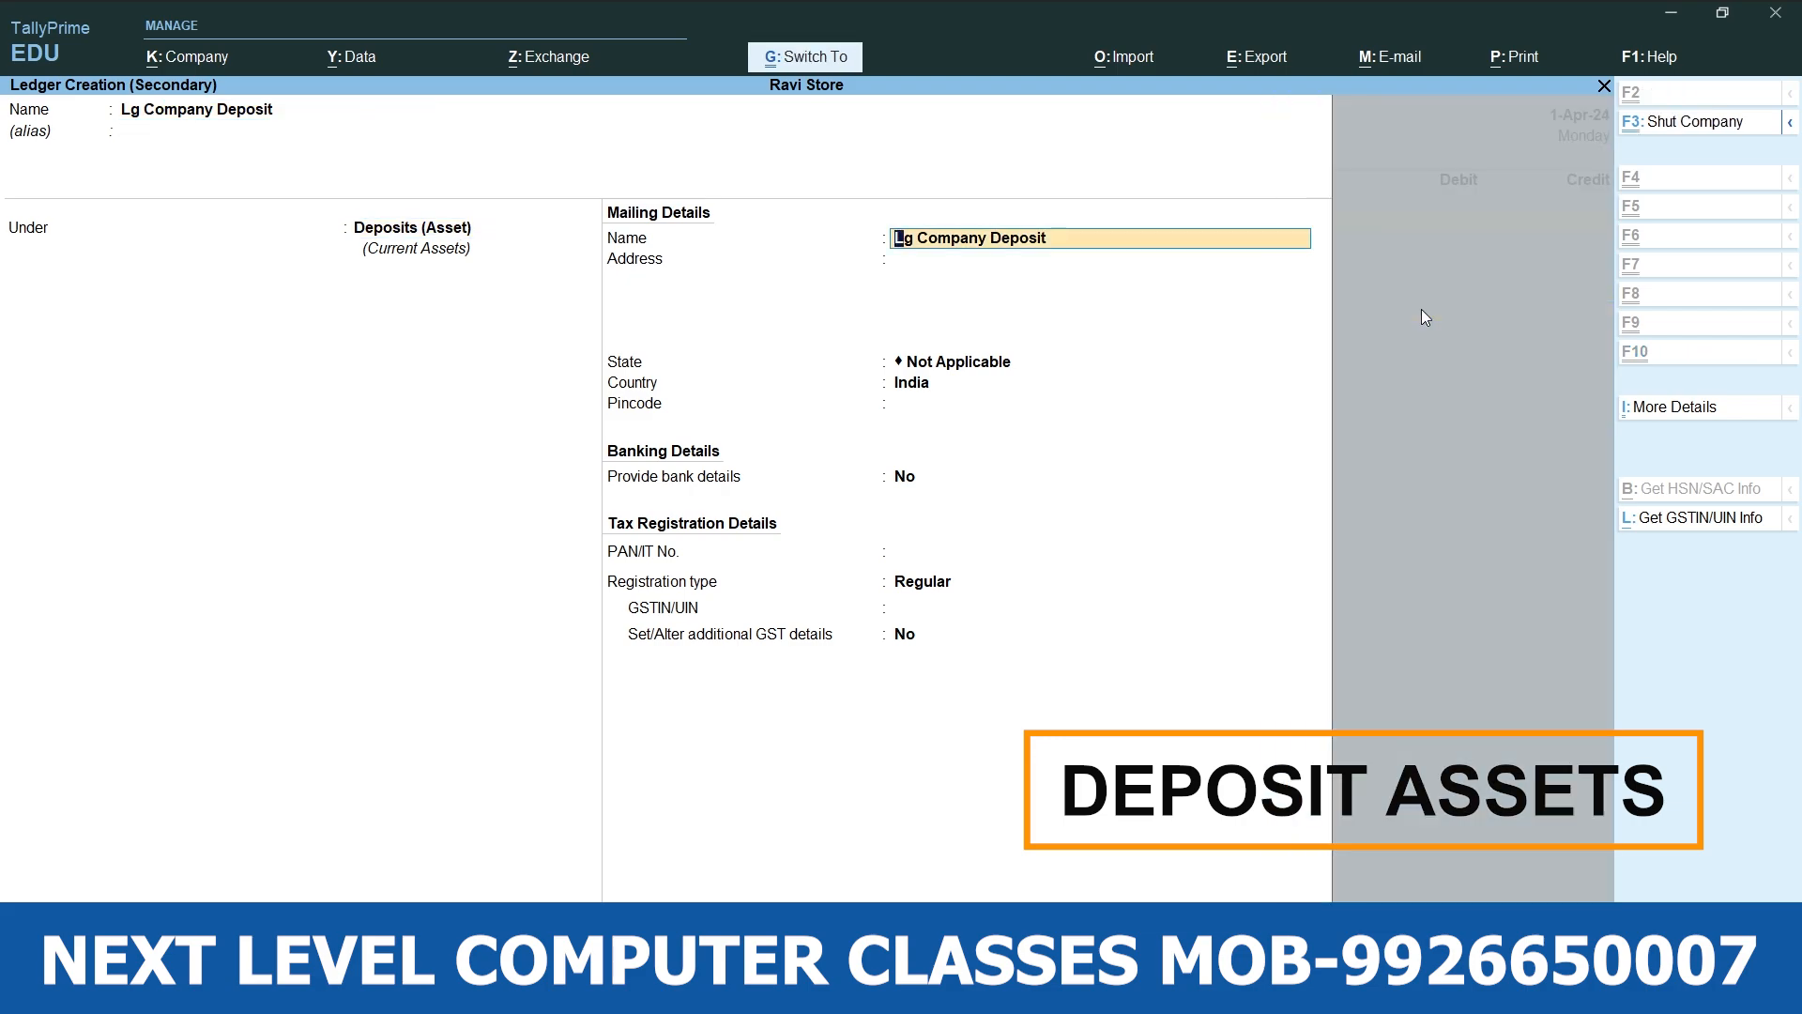
key(ctrl+a)
Debit Lg Company Deposit with 5,00,000, credit Cash with default party details, and save the voucher.
text(500000)
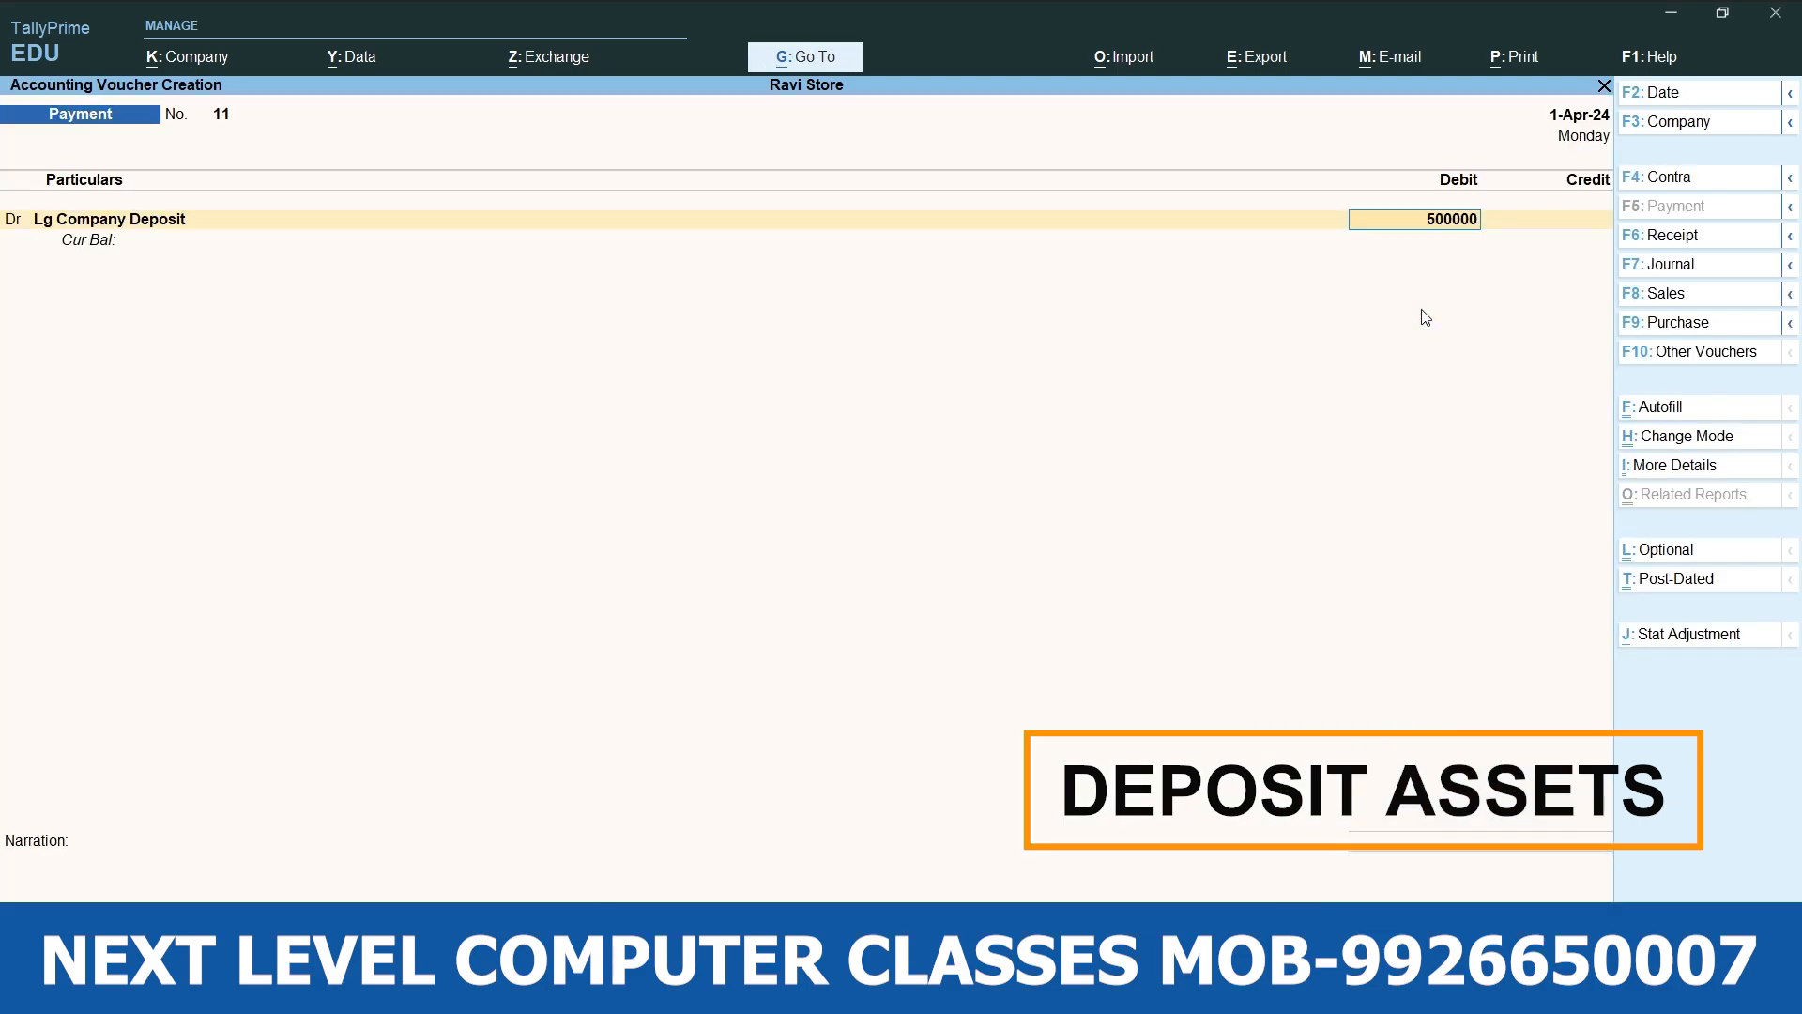
key(Return)
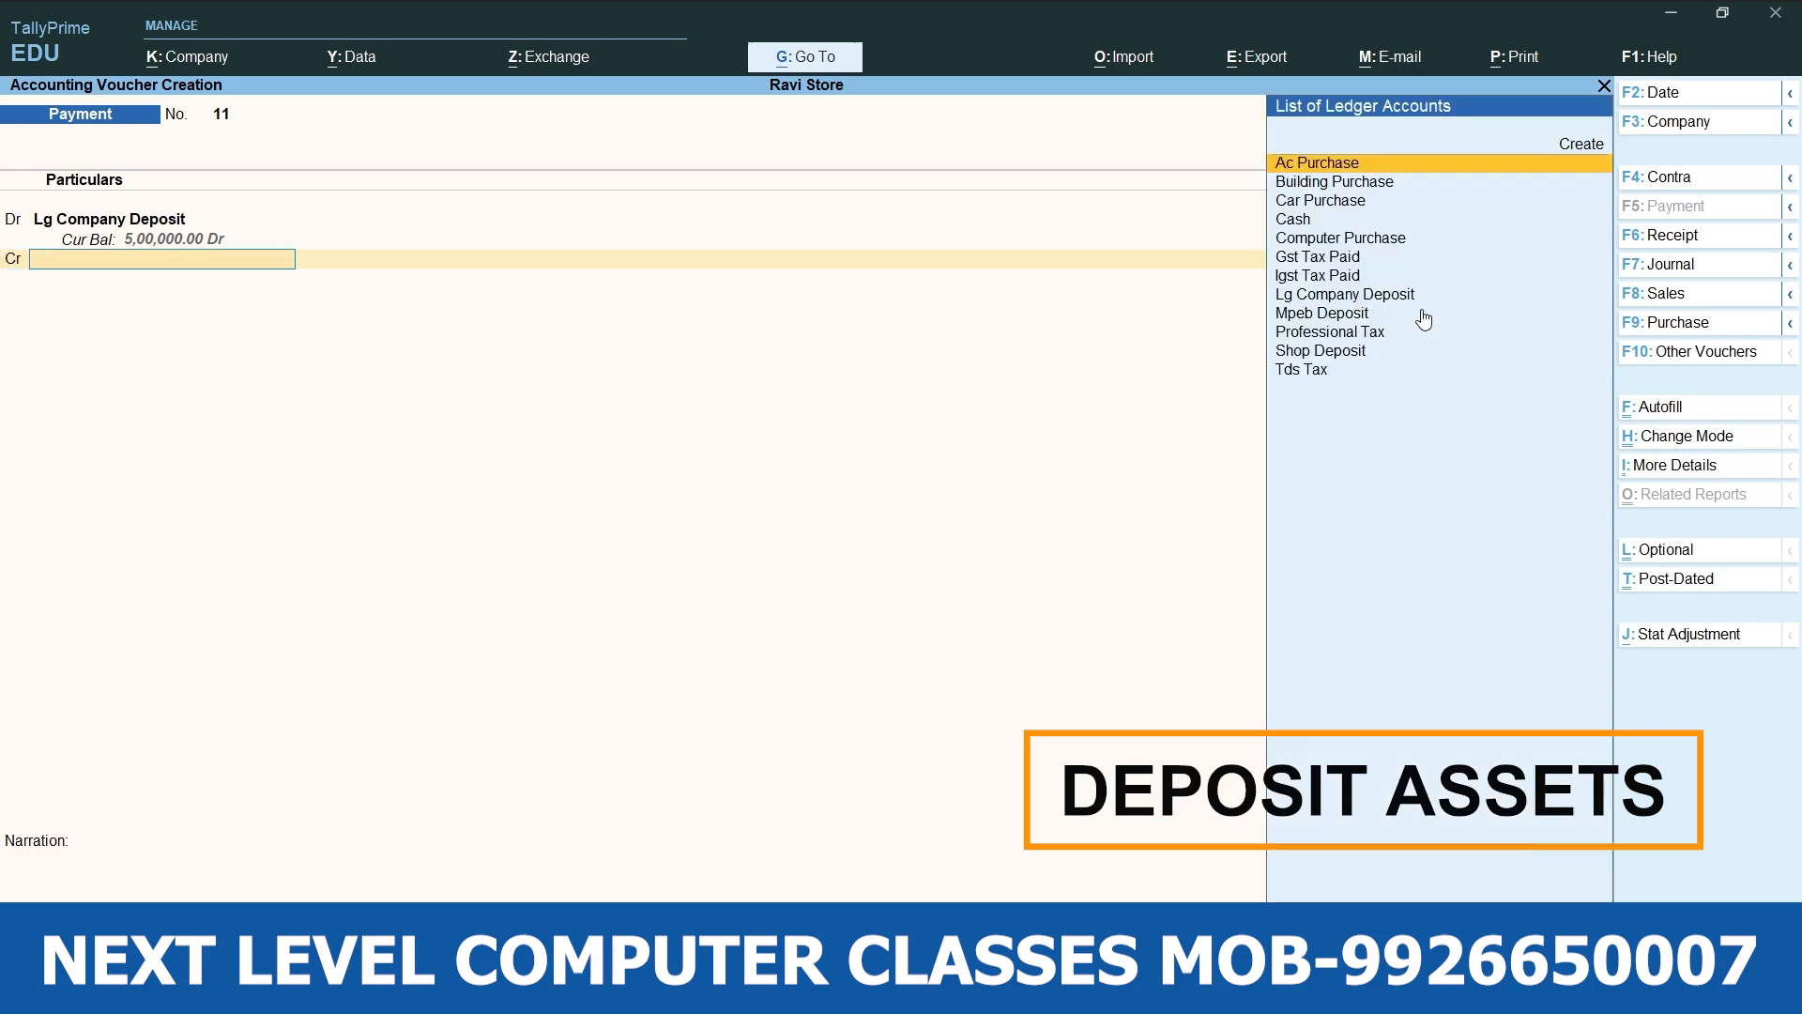
key(Down)
key(Down)
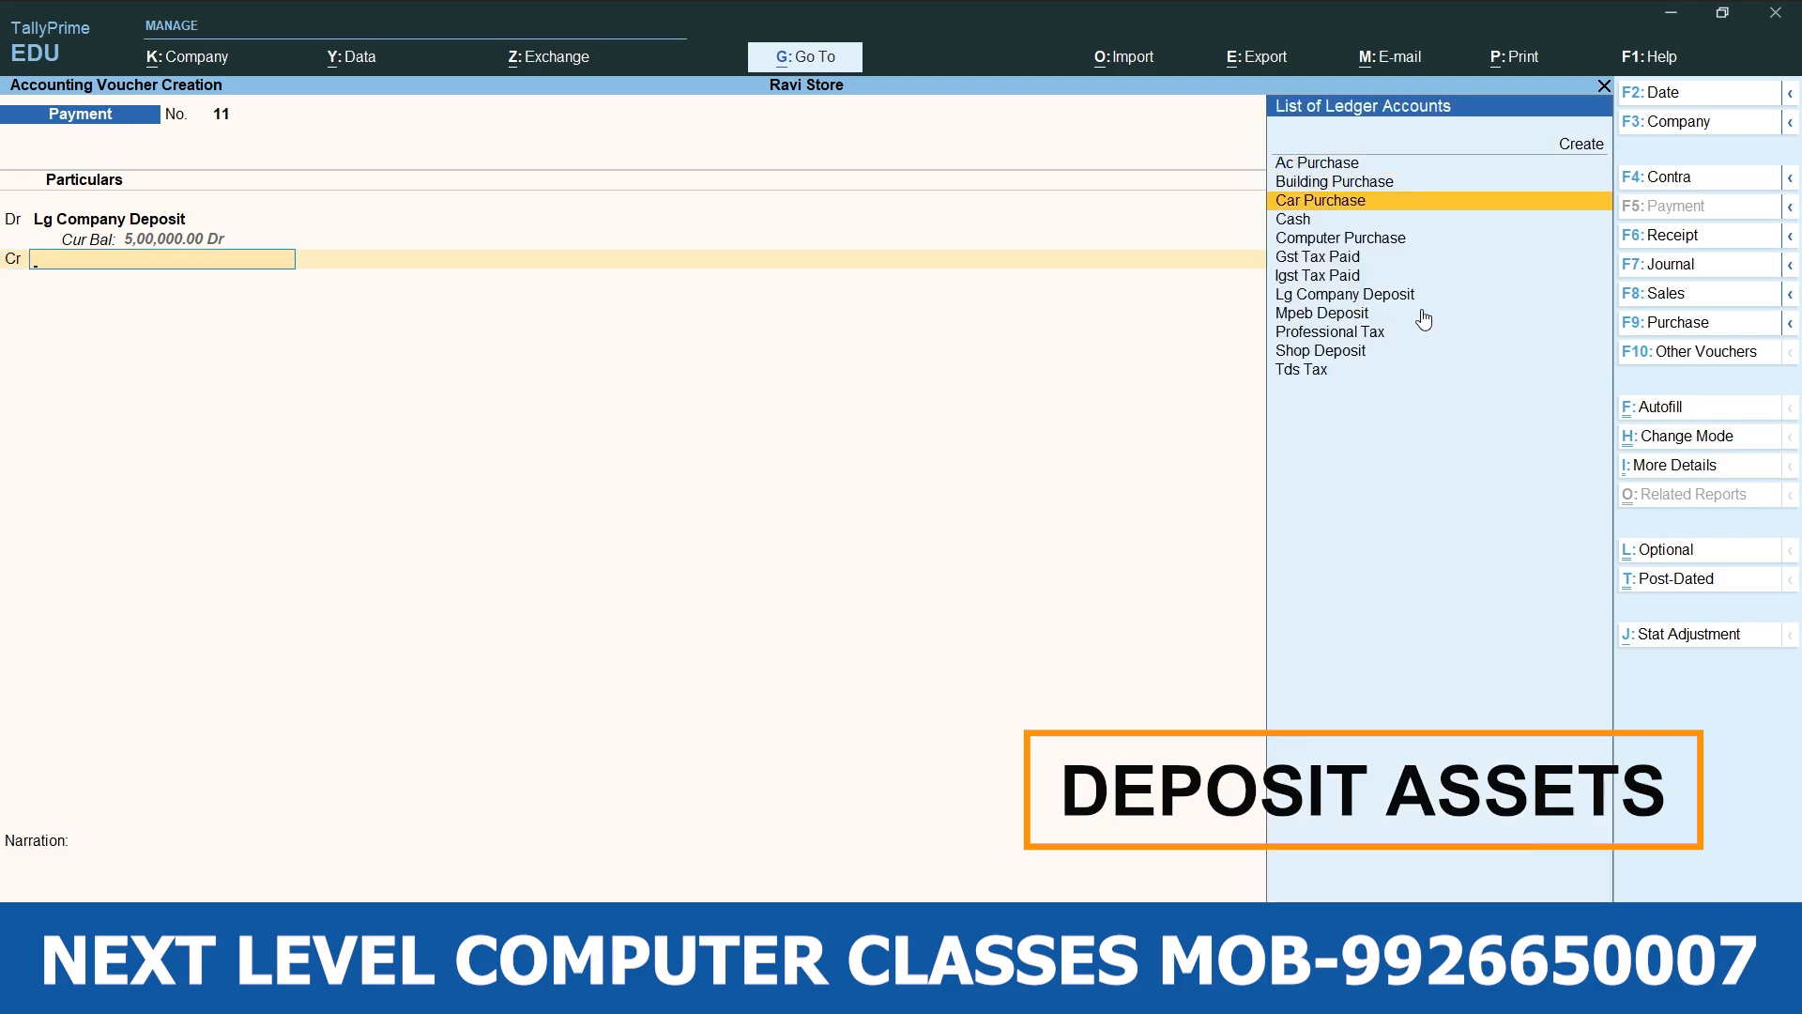
key(Down)
key(Return)
key(Return)
key(ctrl+a)
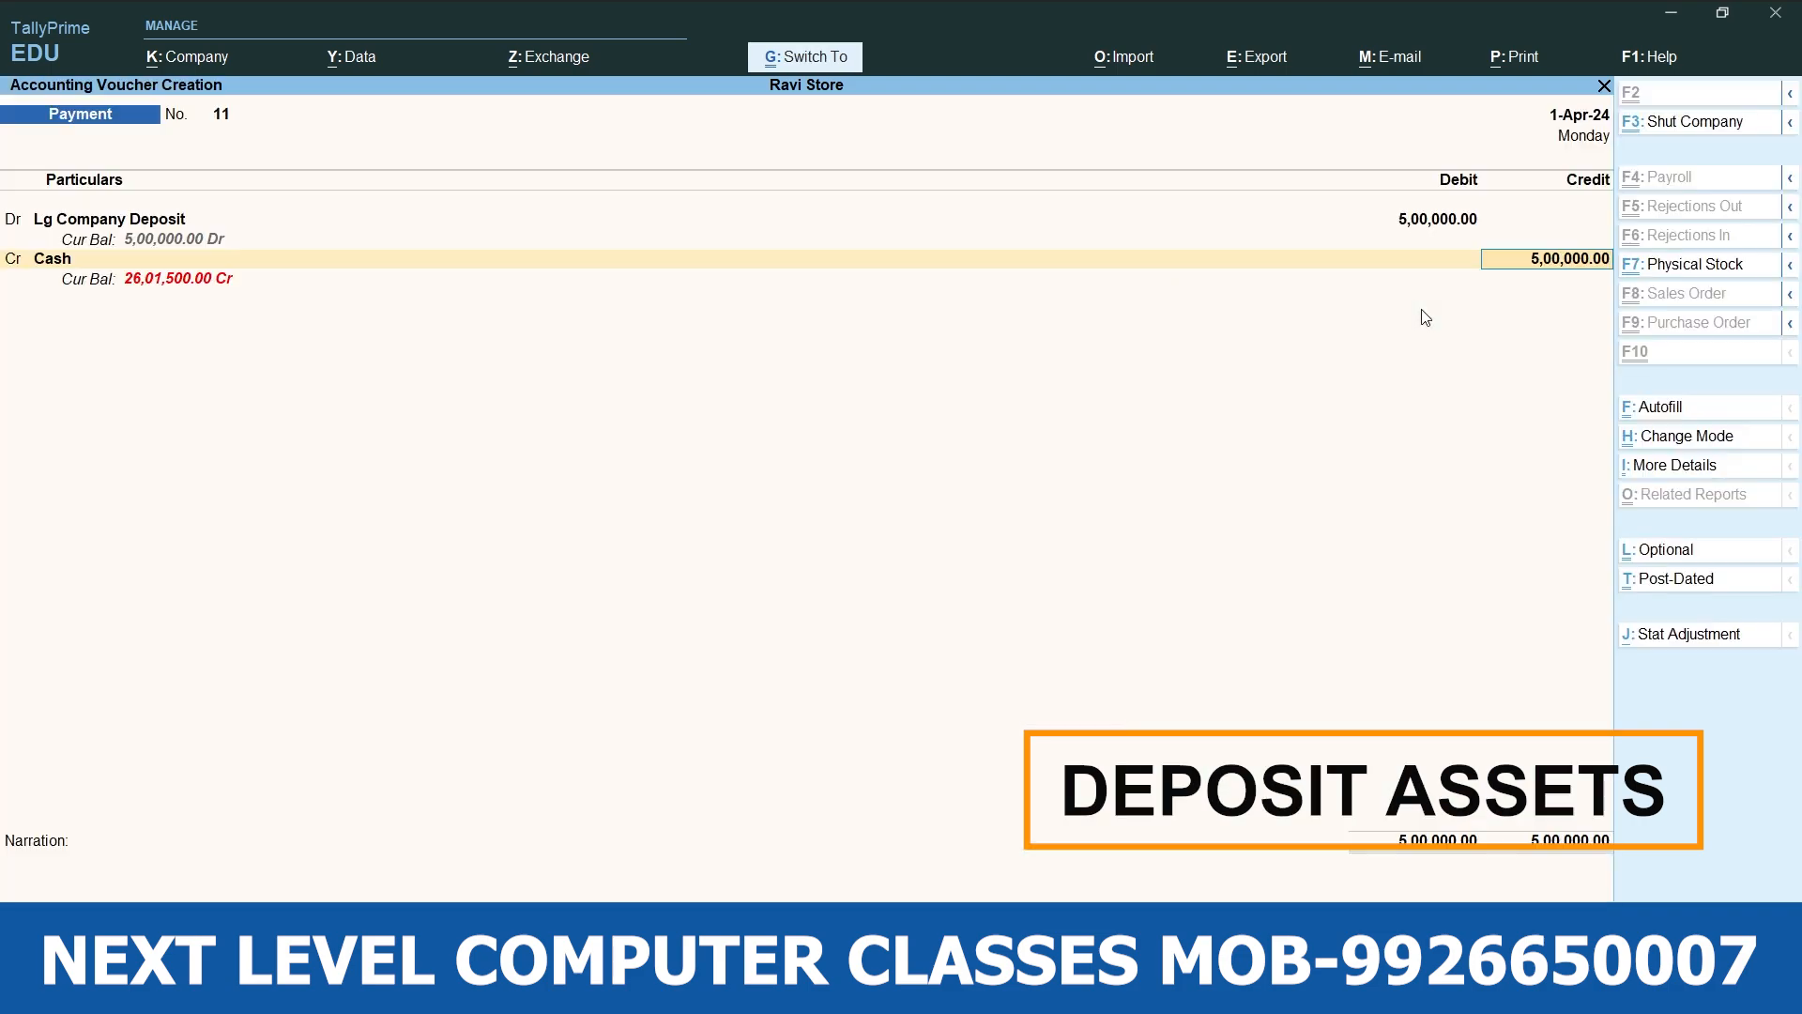
Create a ledger named Sony Company Deposit under Deposits (Asset) from the next payment voucher, keeping the other default details.
key(alt+c)
text(Sony Company Deposit)
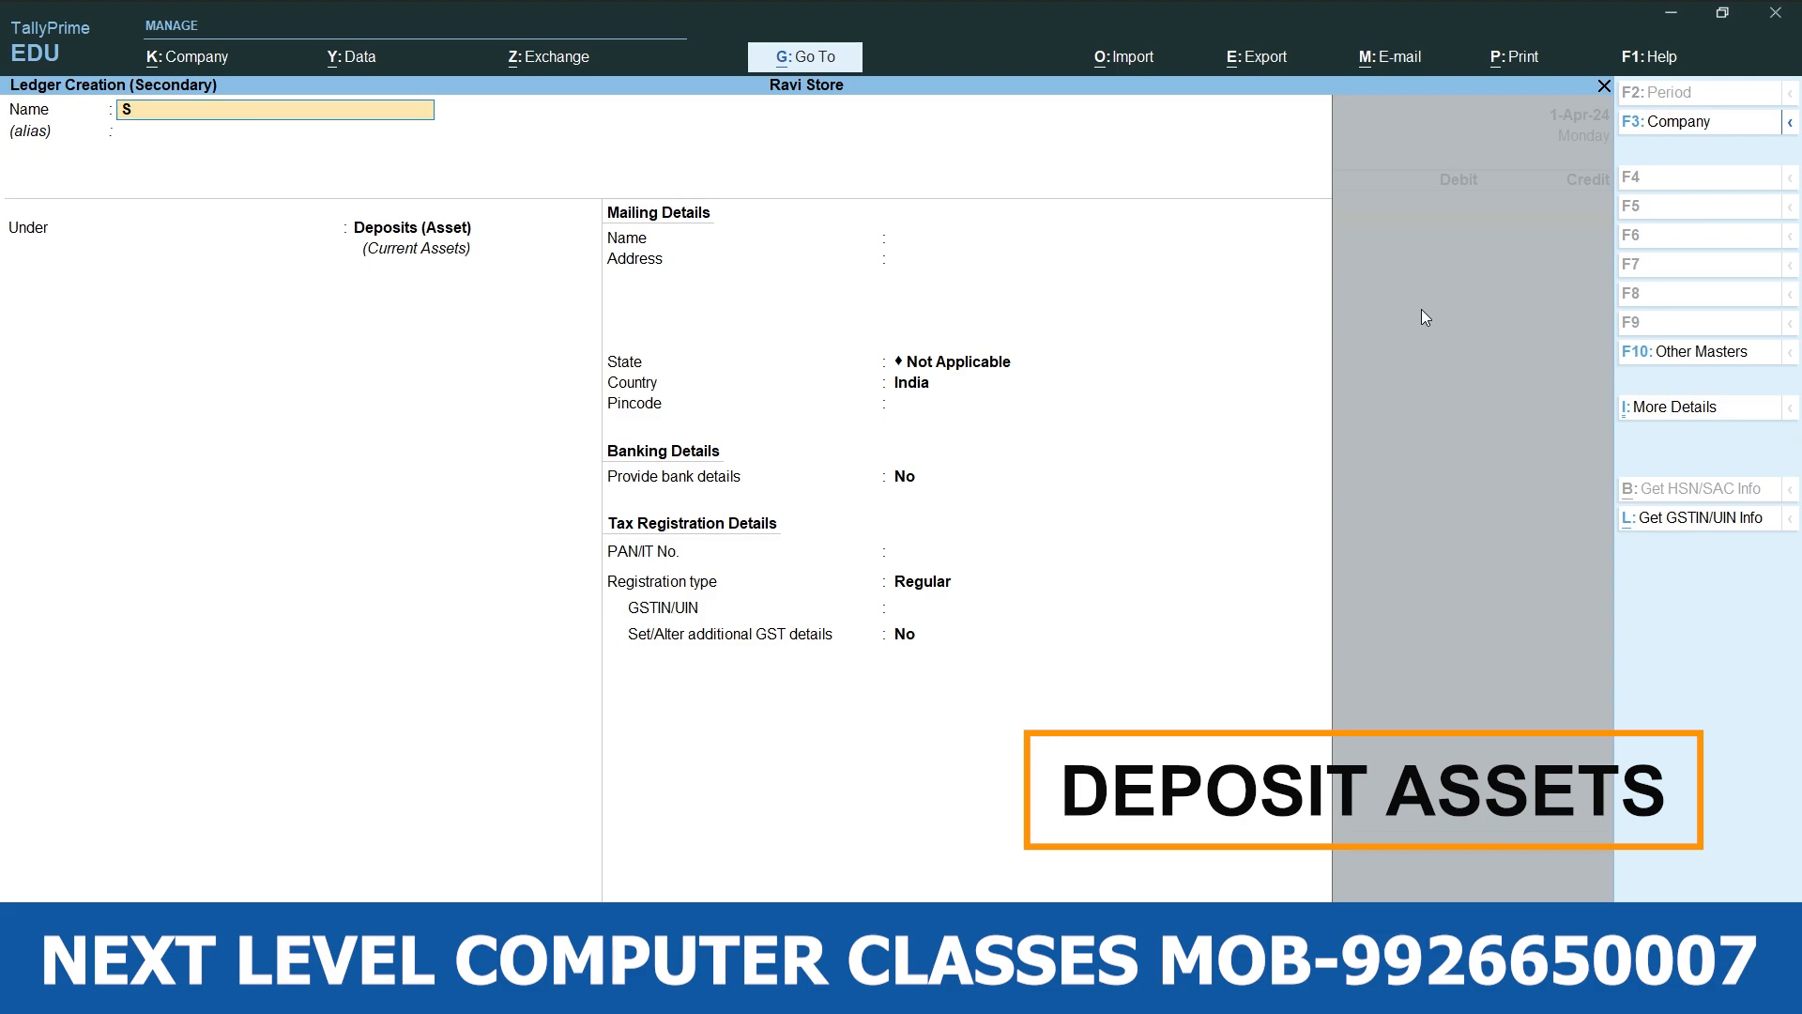
key(Return)
key(Return)
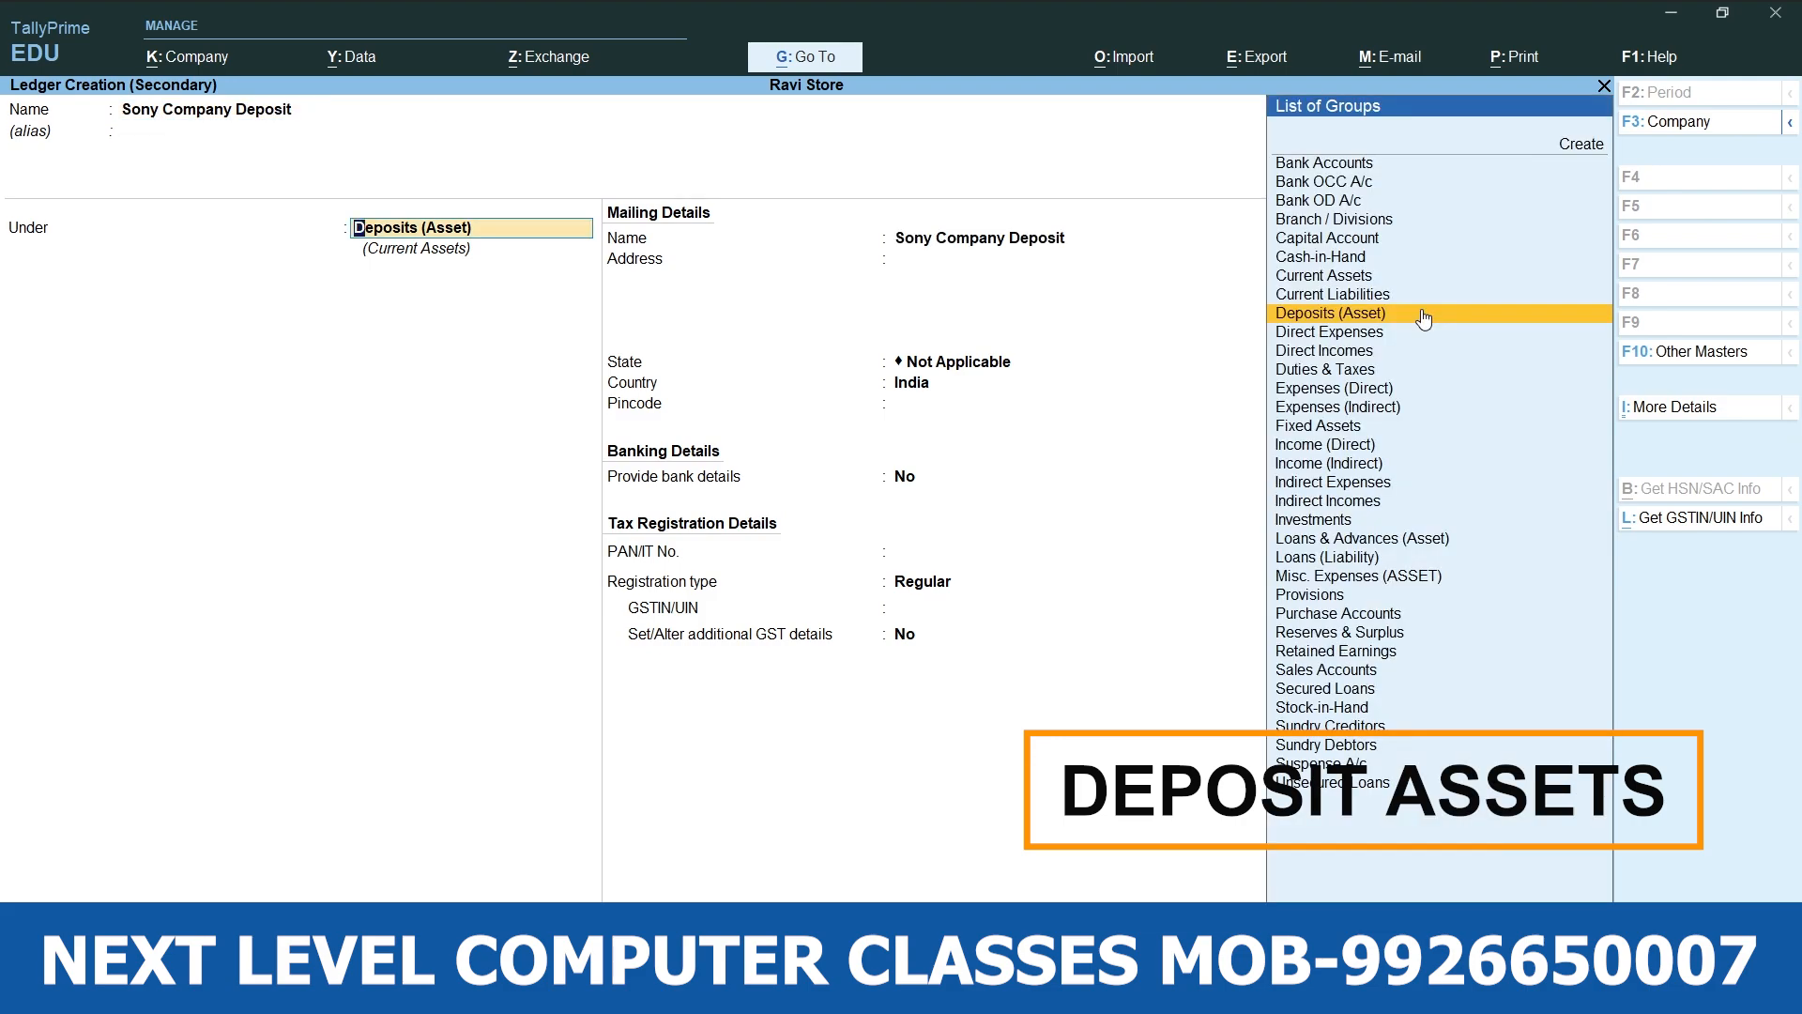
key(ctrl+a)
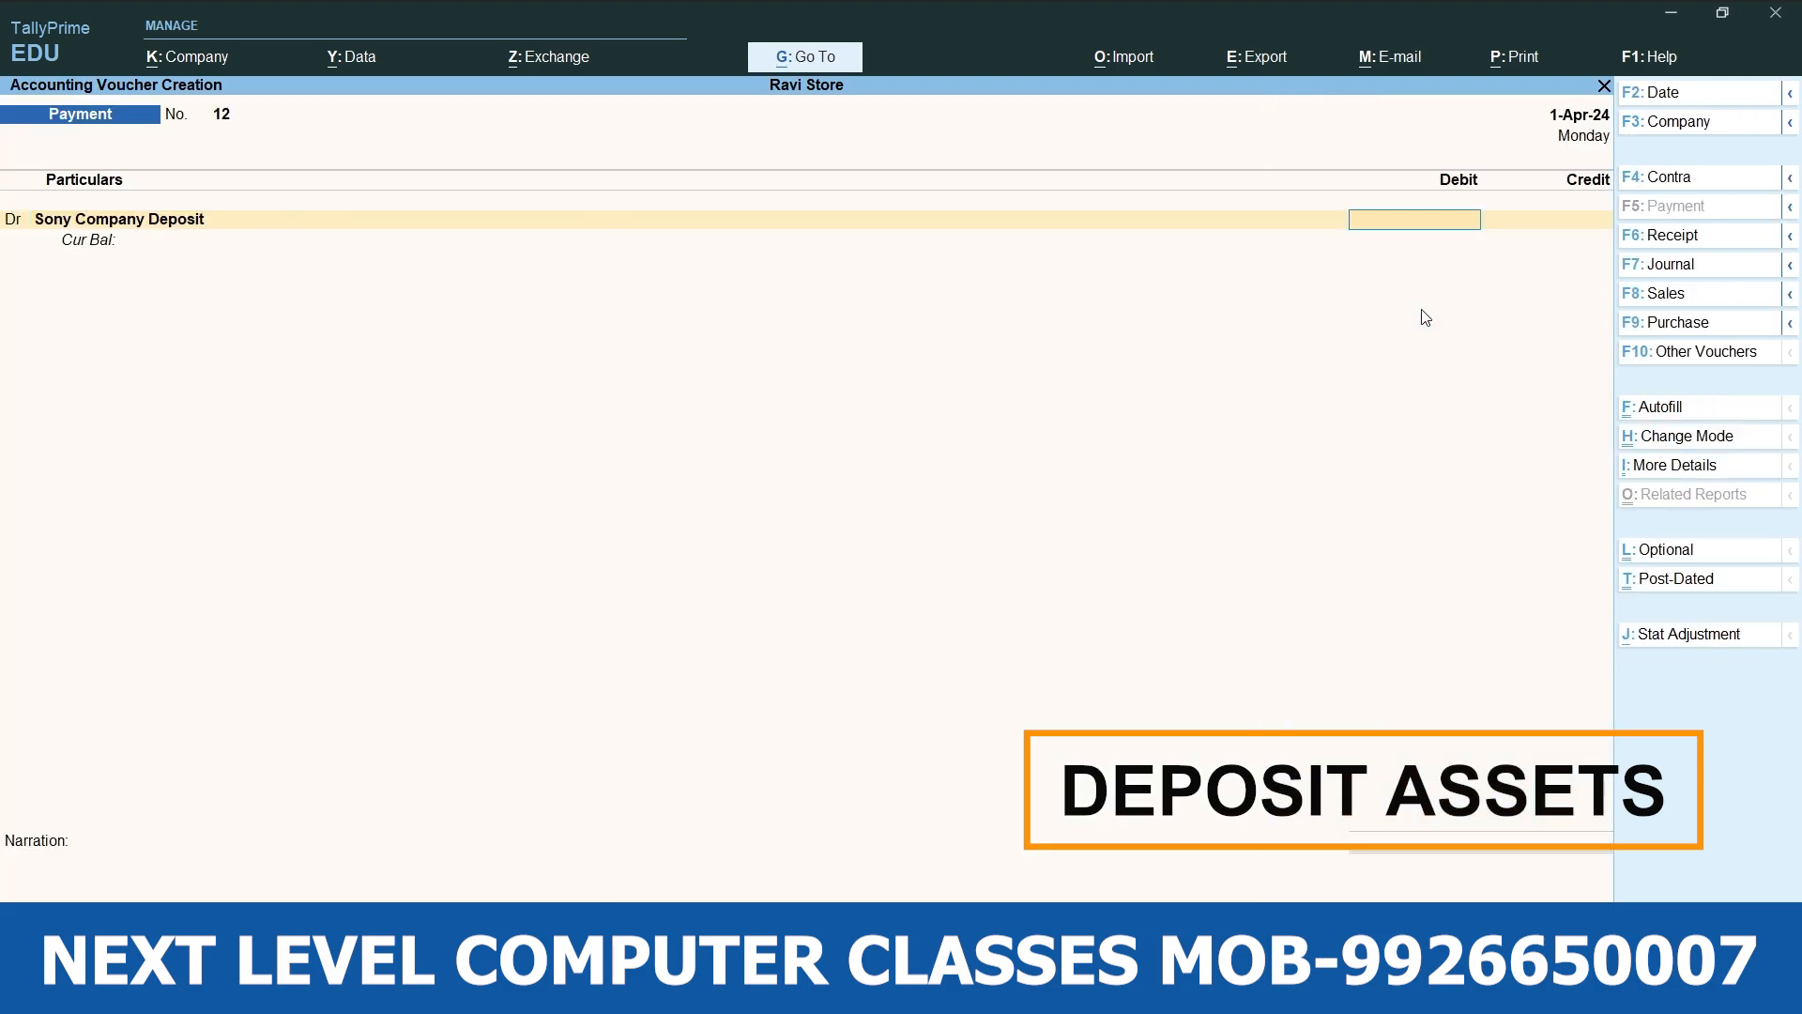
Debit Sony Company Deposit with 6,00,000, credit Cash with default party details, and save the voucher without a narration.
text(600000)
key(Return)
key(Return)
key(Down)
key(Down)
key(Down)
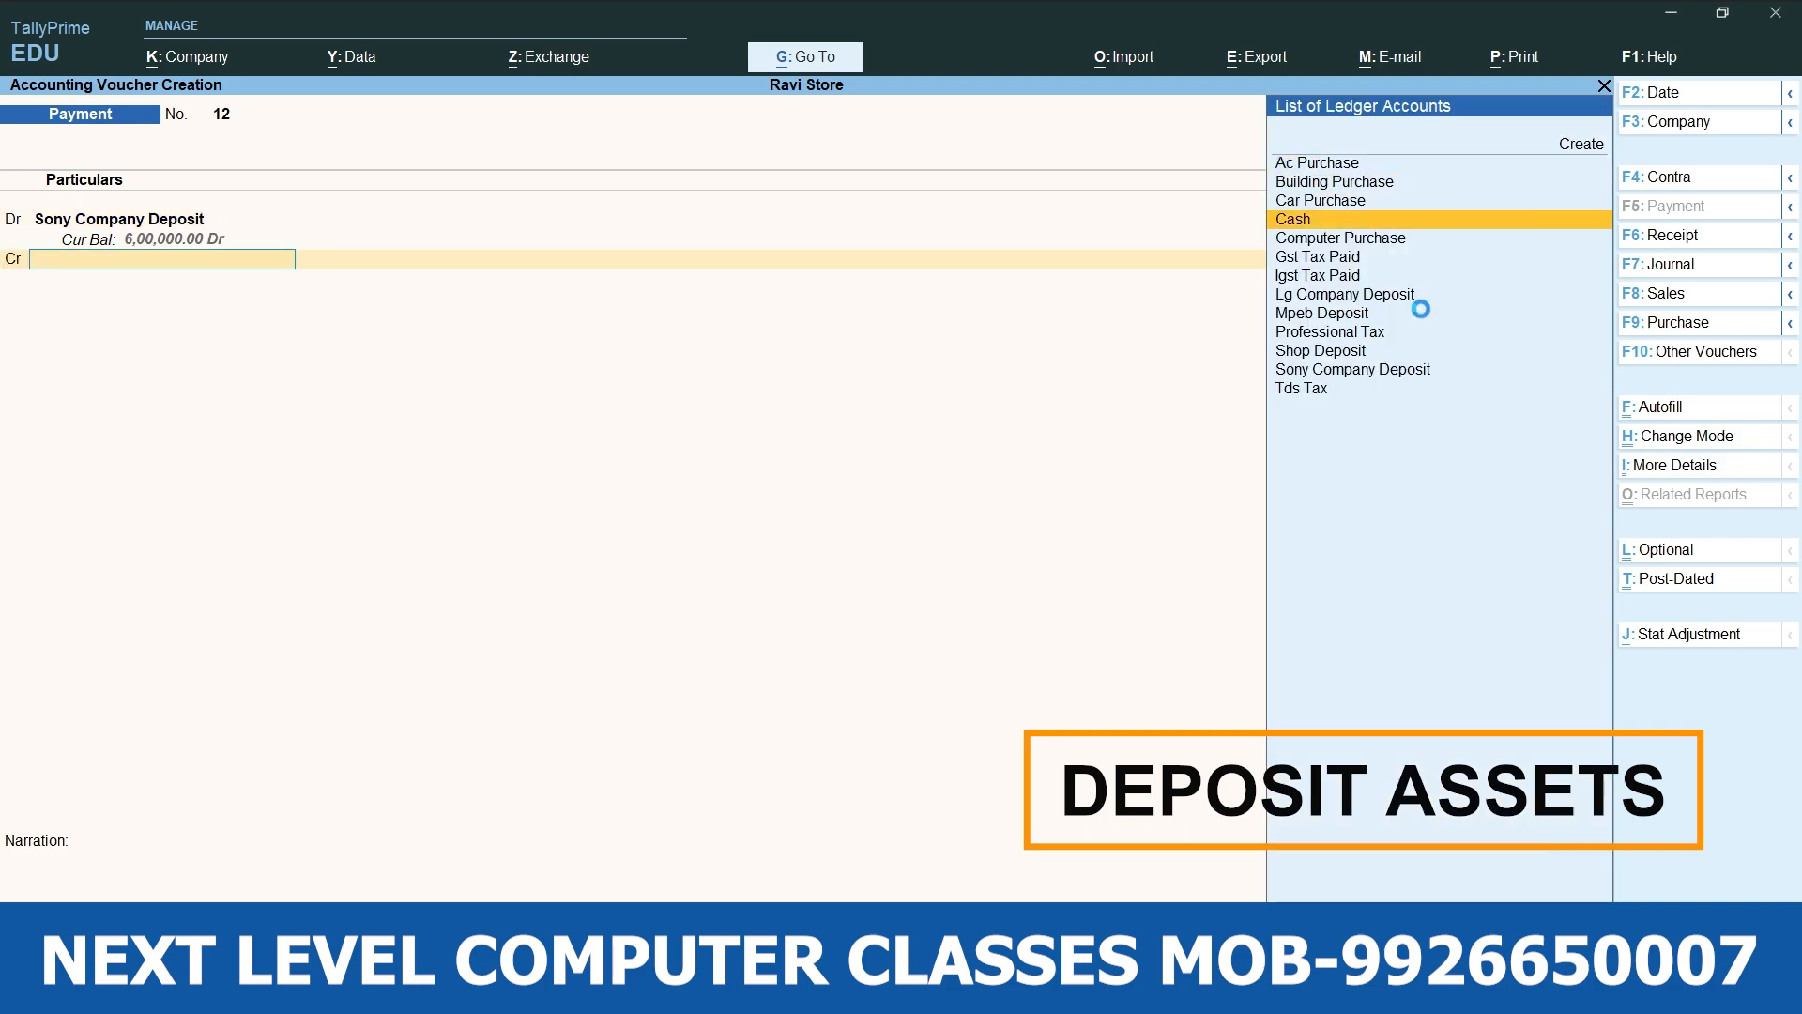
key(Return)
key(Return)
key(Return)
key(Return)
key(Return)
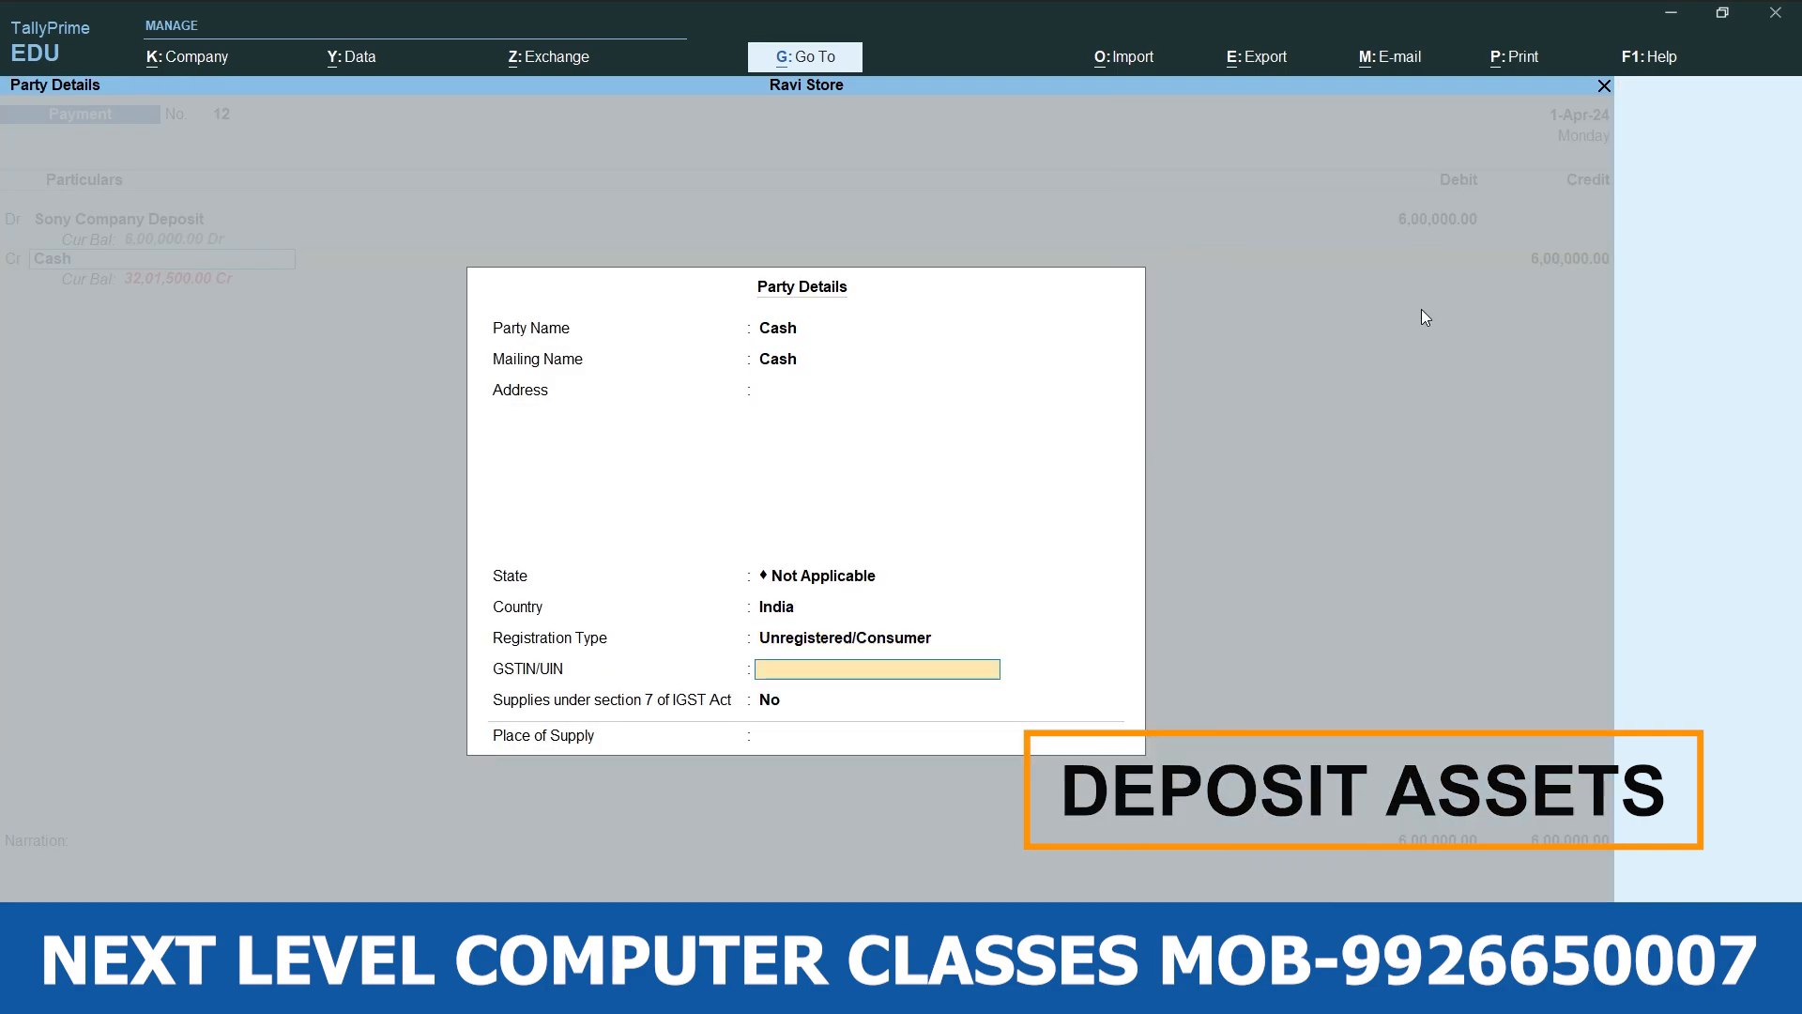
key(Return)
key(Return)
key(Return)
key(Return)
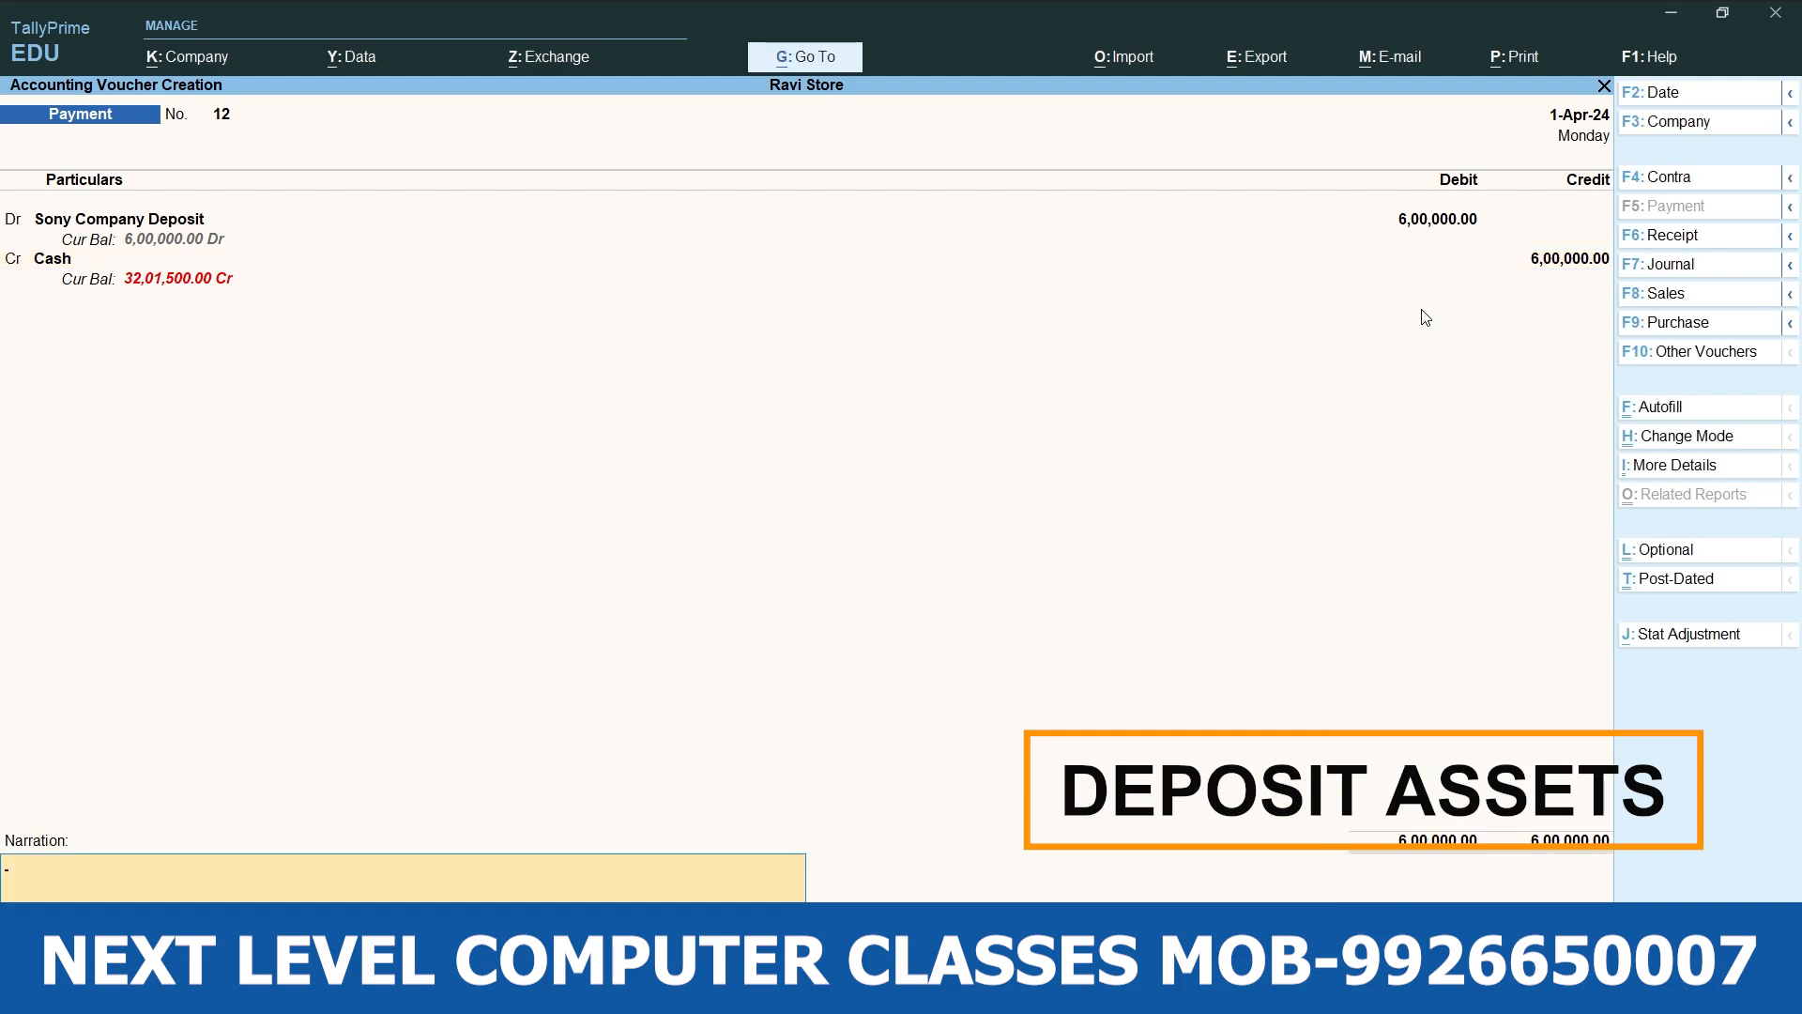
key(Return)
key(Return)
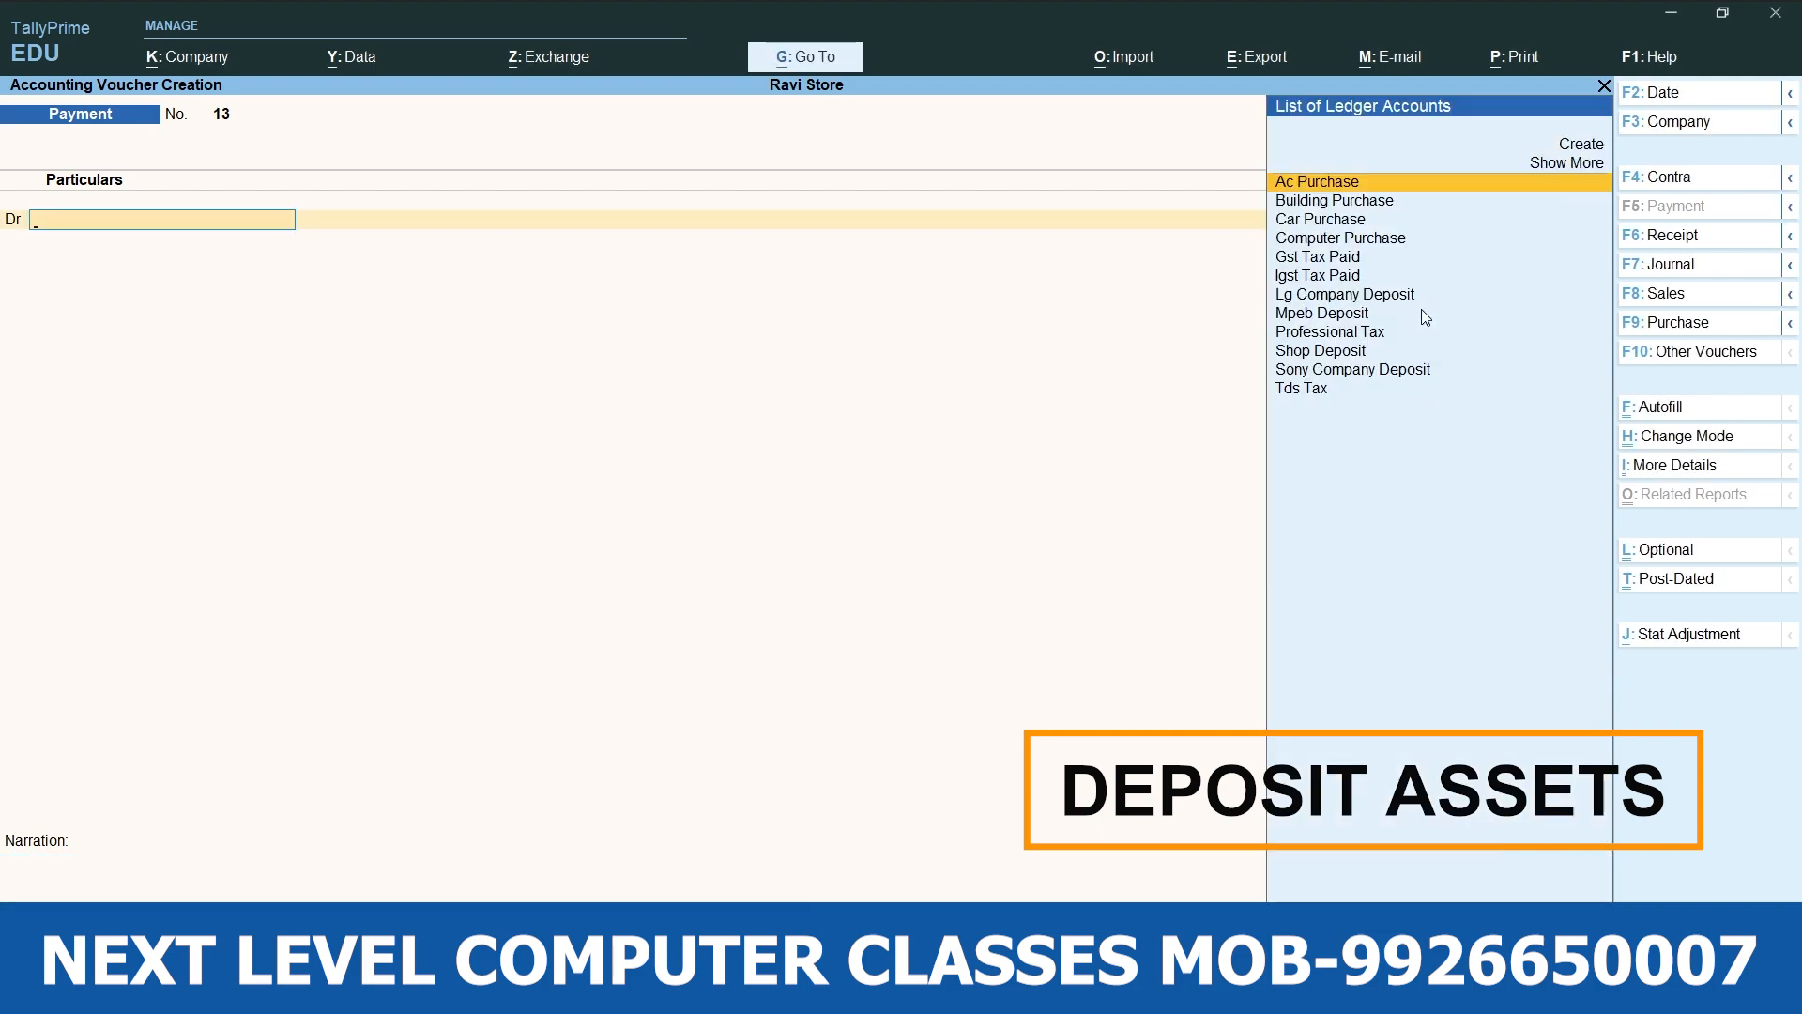
Leave voucher entry and open Ravi Store's Balance Sheet from the Gateway of Tally.
key(Escape)
key(Down)
key(Down)
key(Down)
key(Down)
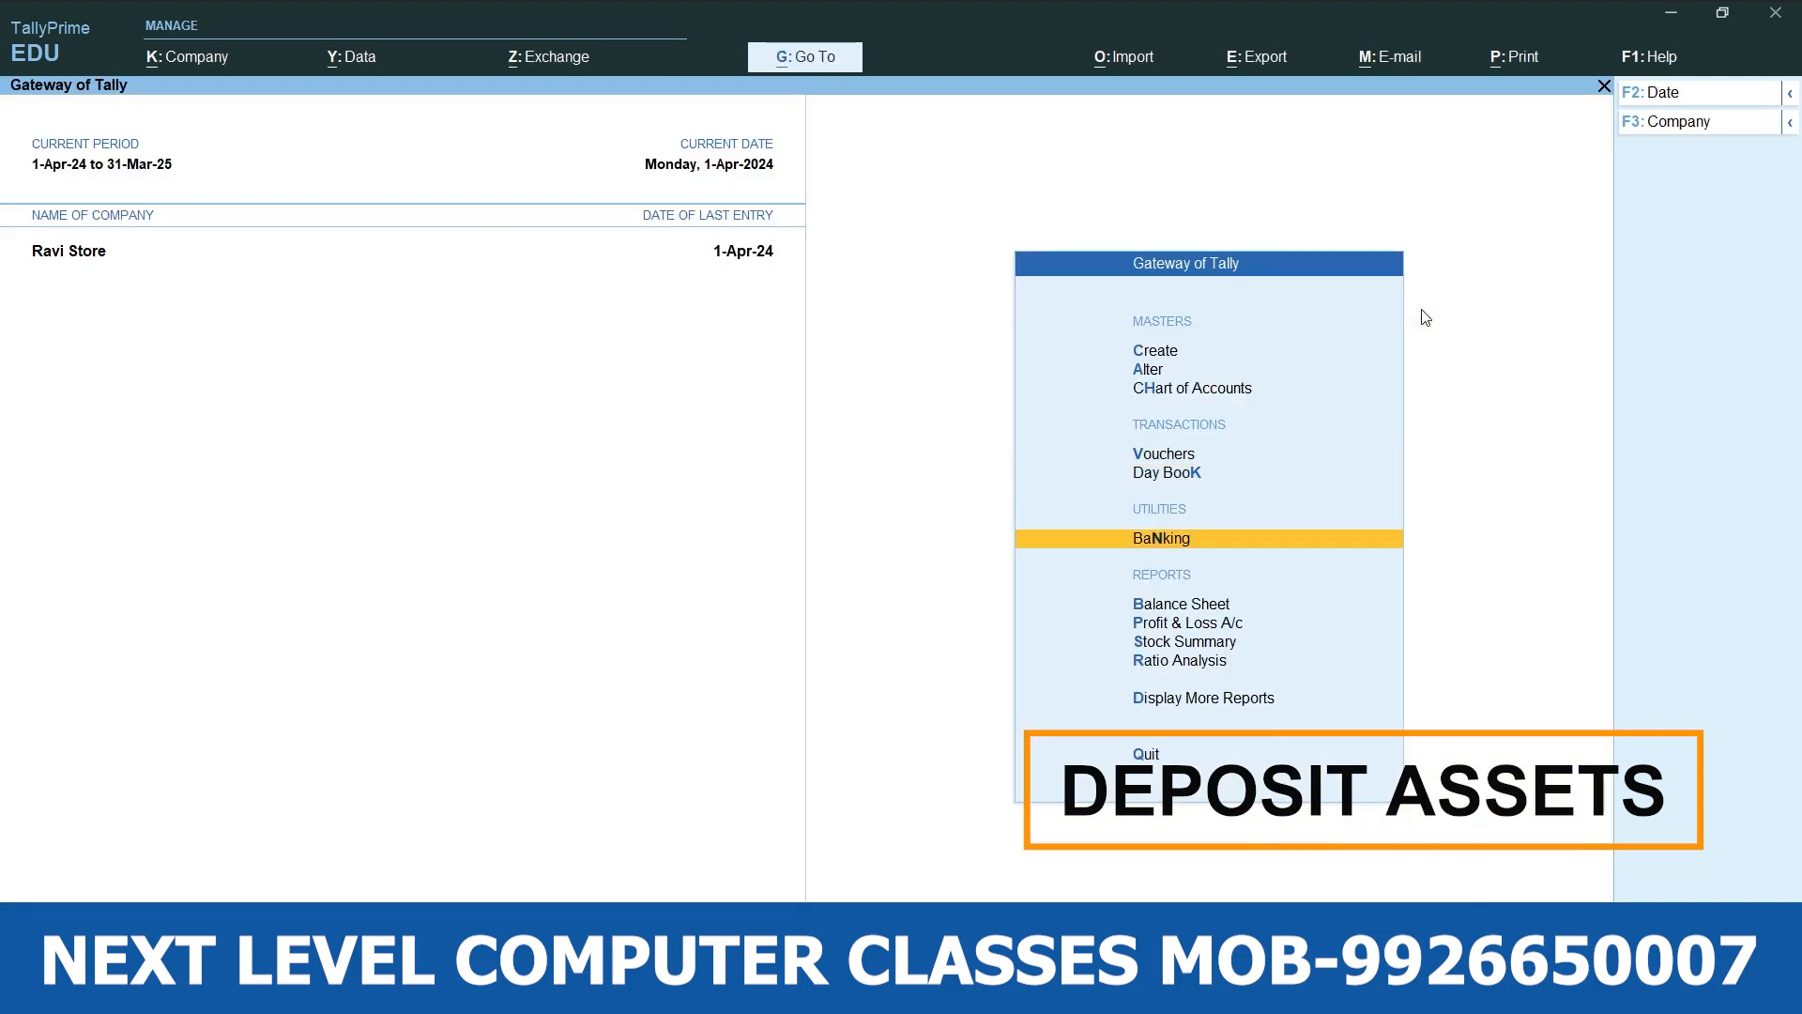
key(Up)
key(Return)
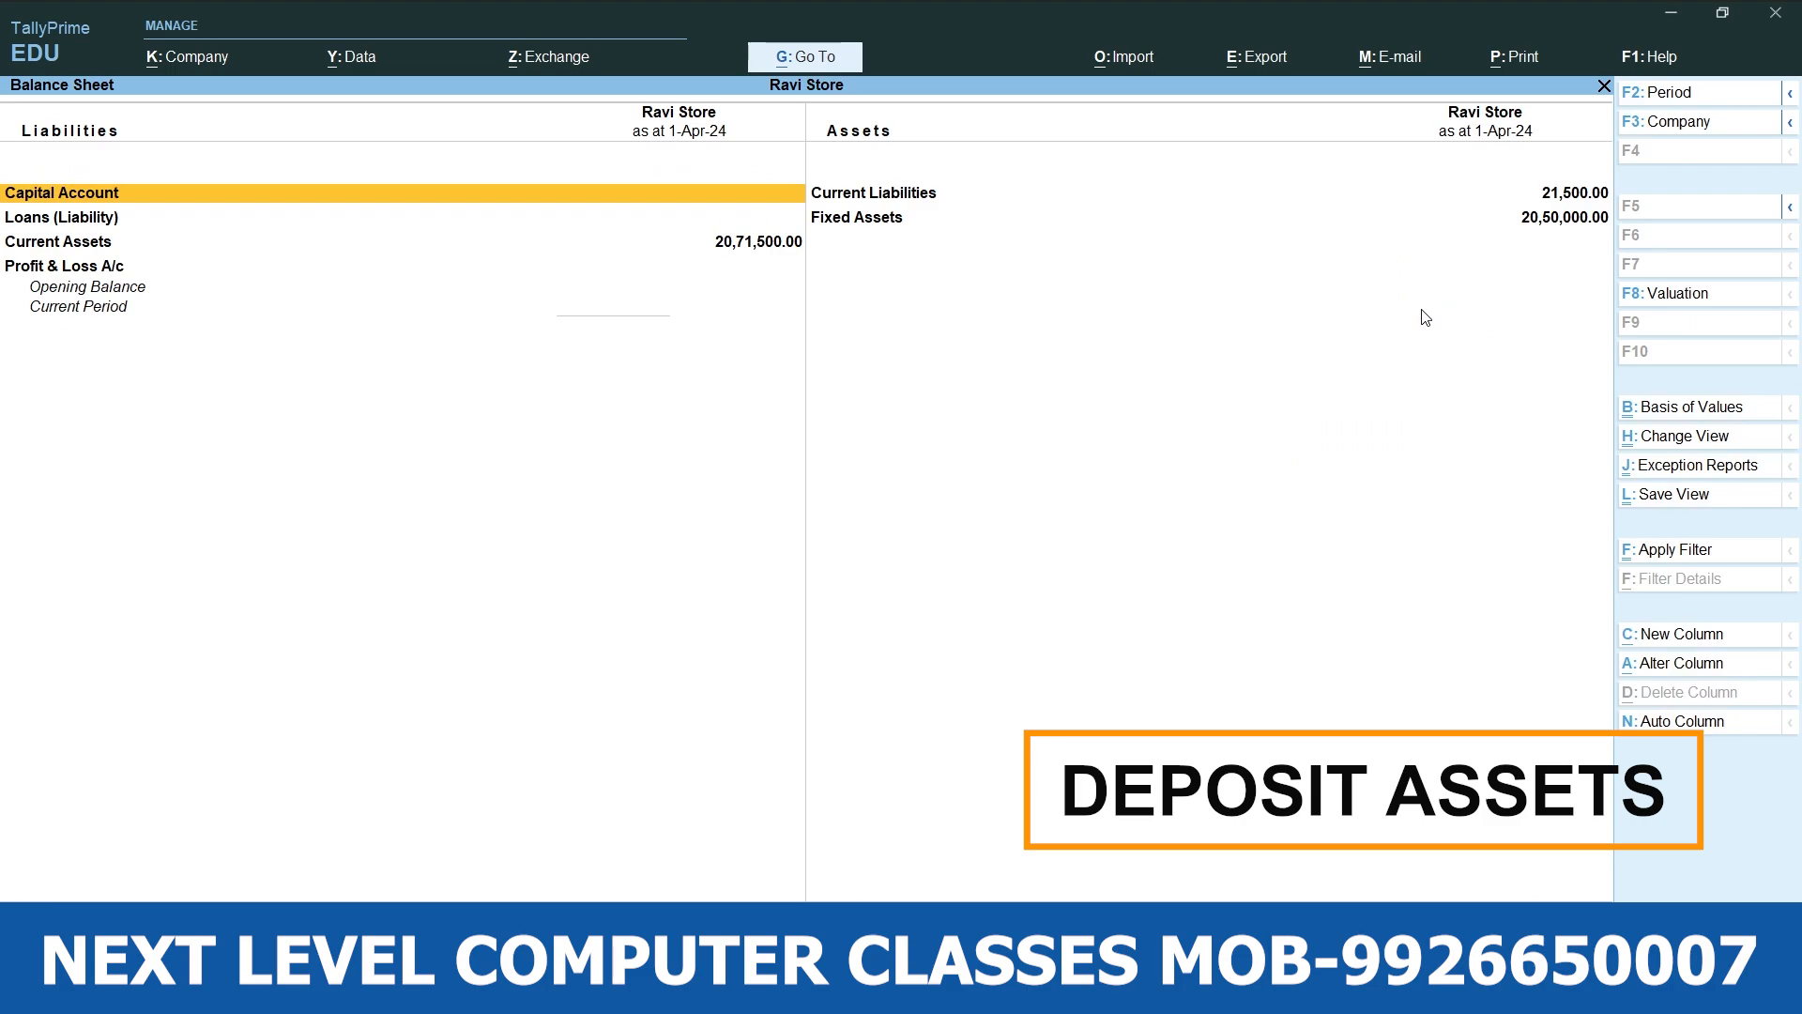
Drill down through Current Assets into Deposits (Asset), review each deposit ledger's balance, and return to the Gateway of Tally.
key(Down)
key(Down)
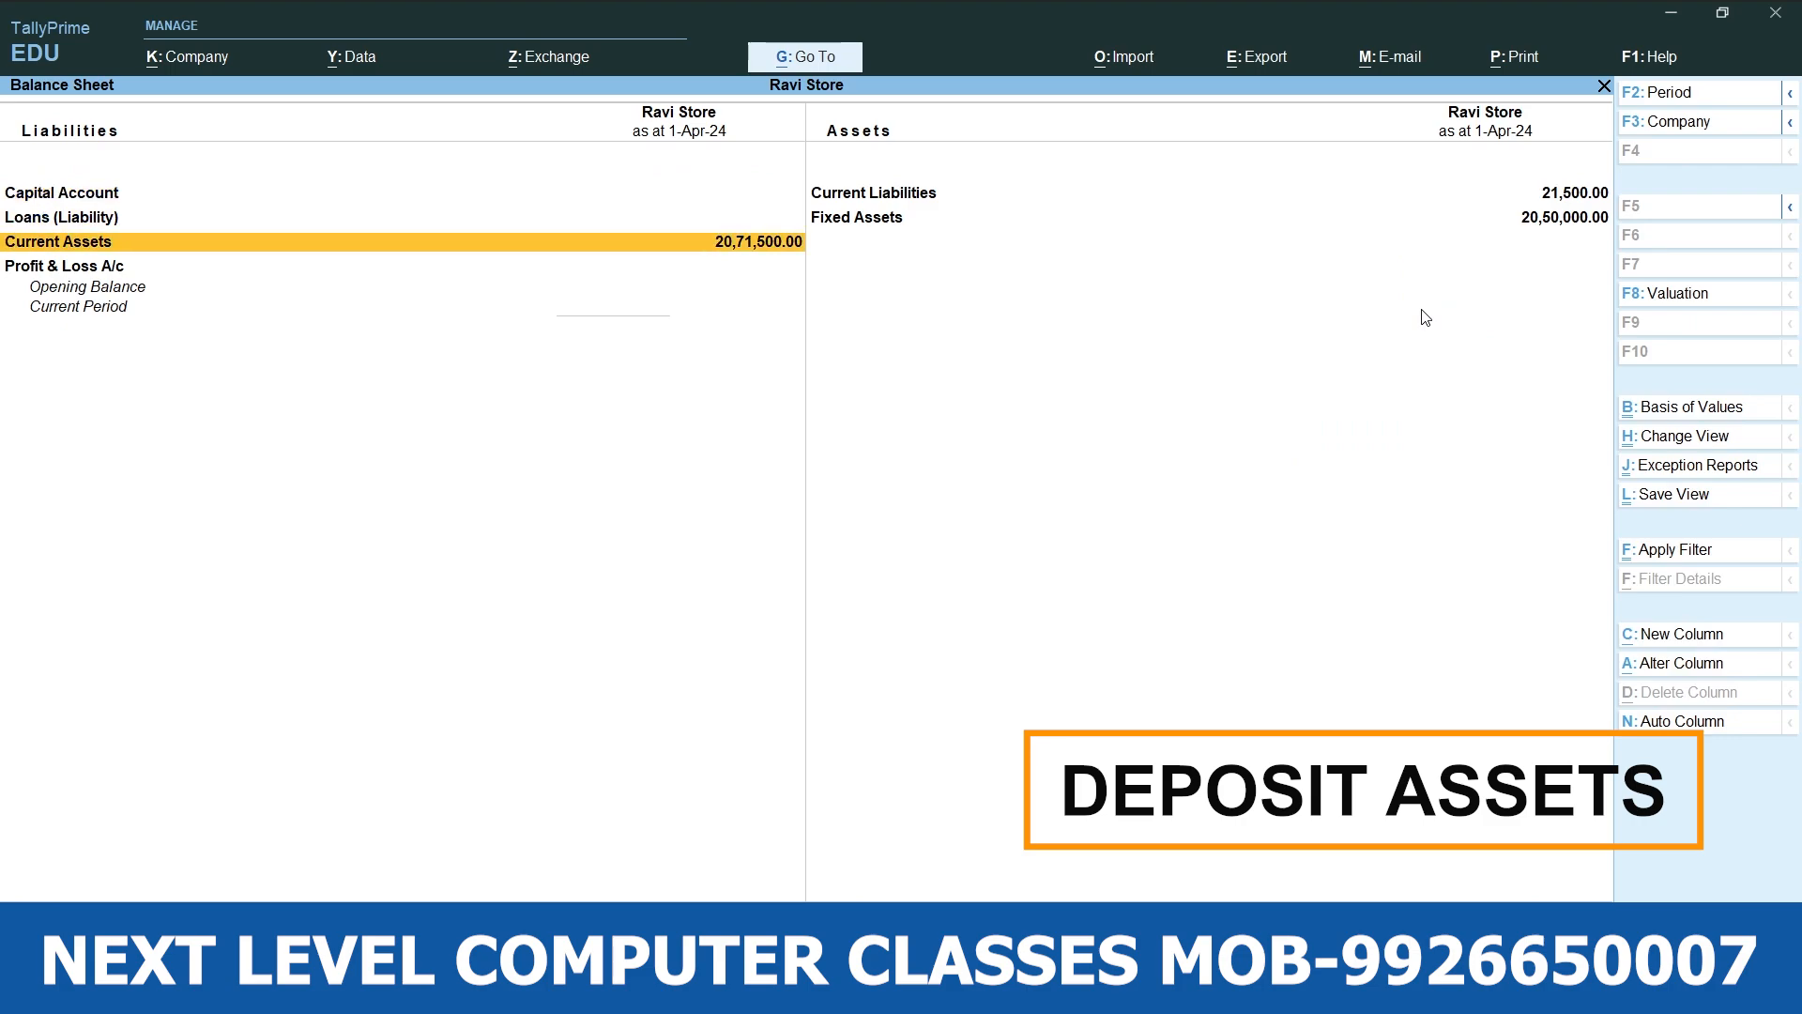
key(Return)
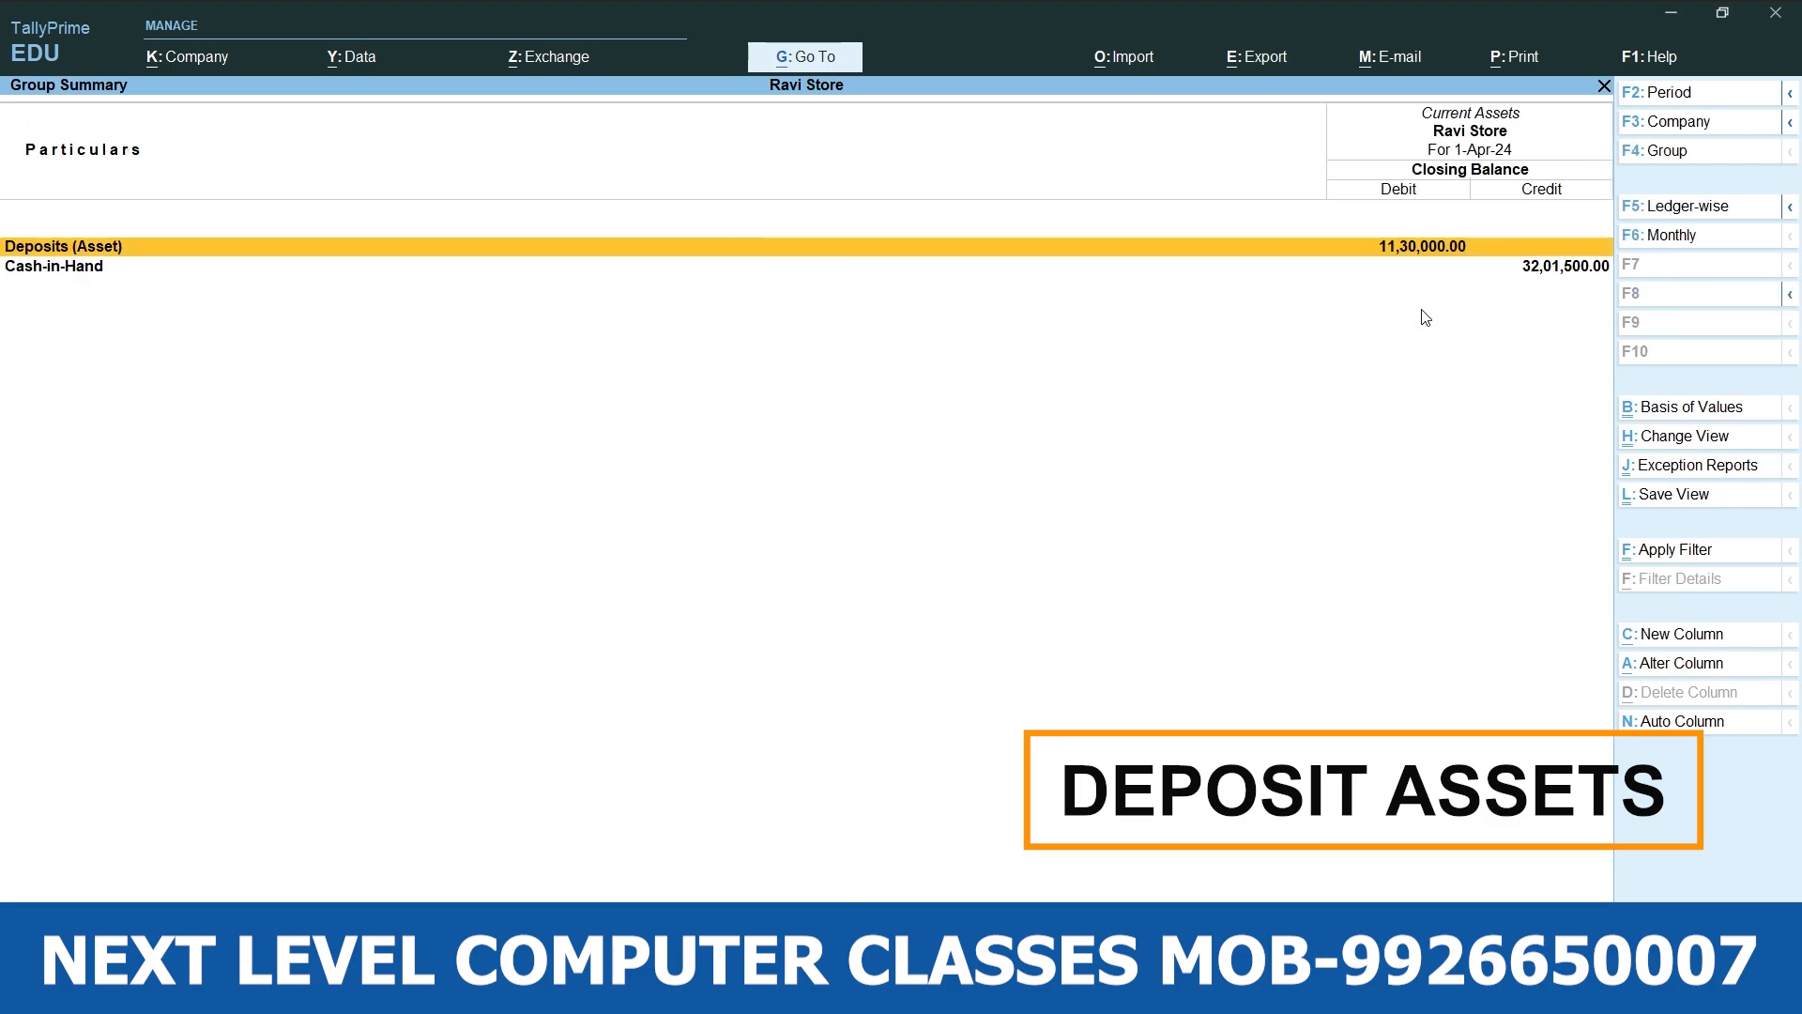
click(1341, 253)
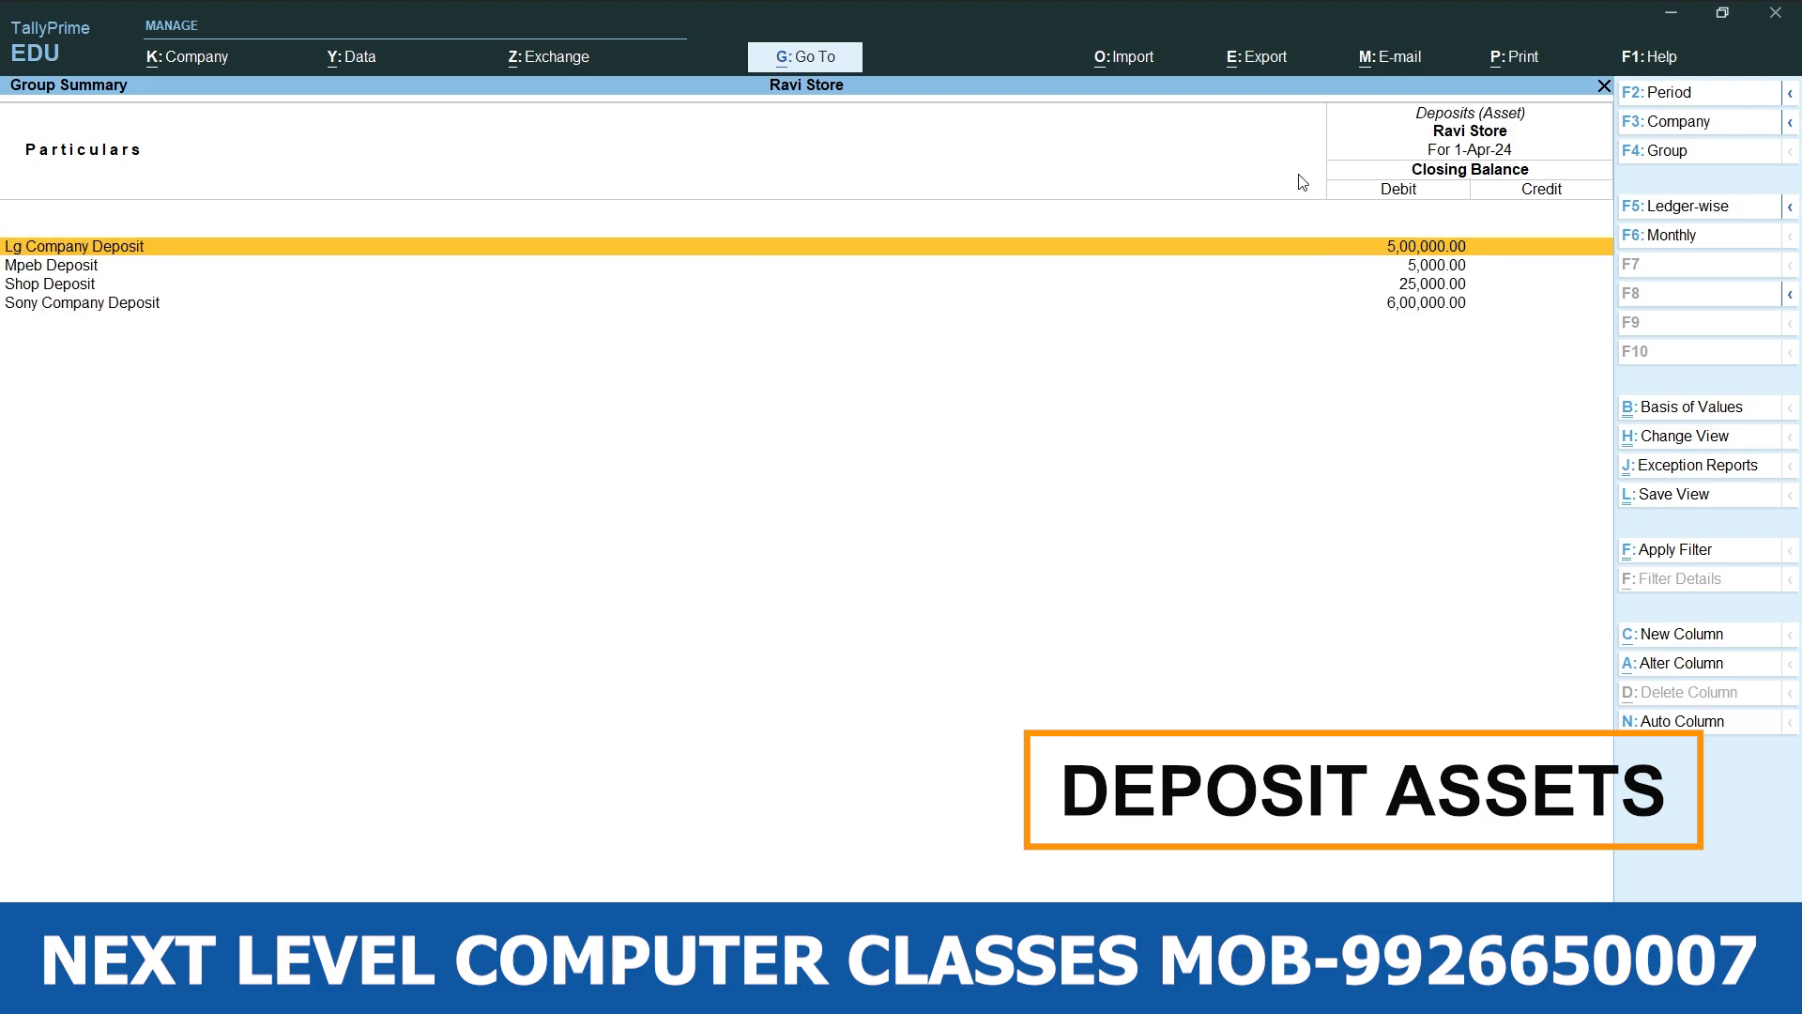
click(94, 269)
click(90, 285)
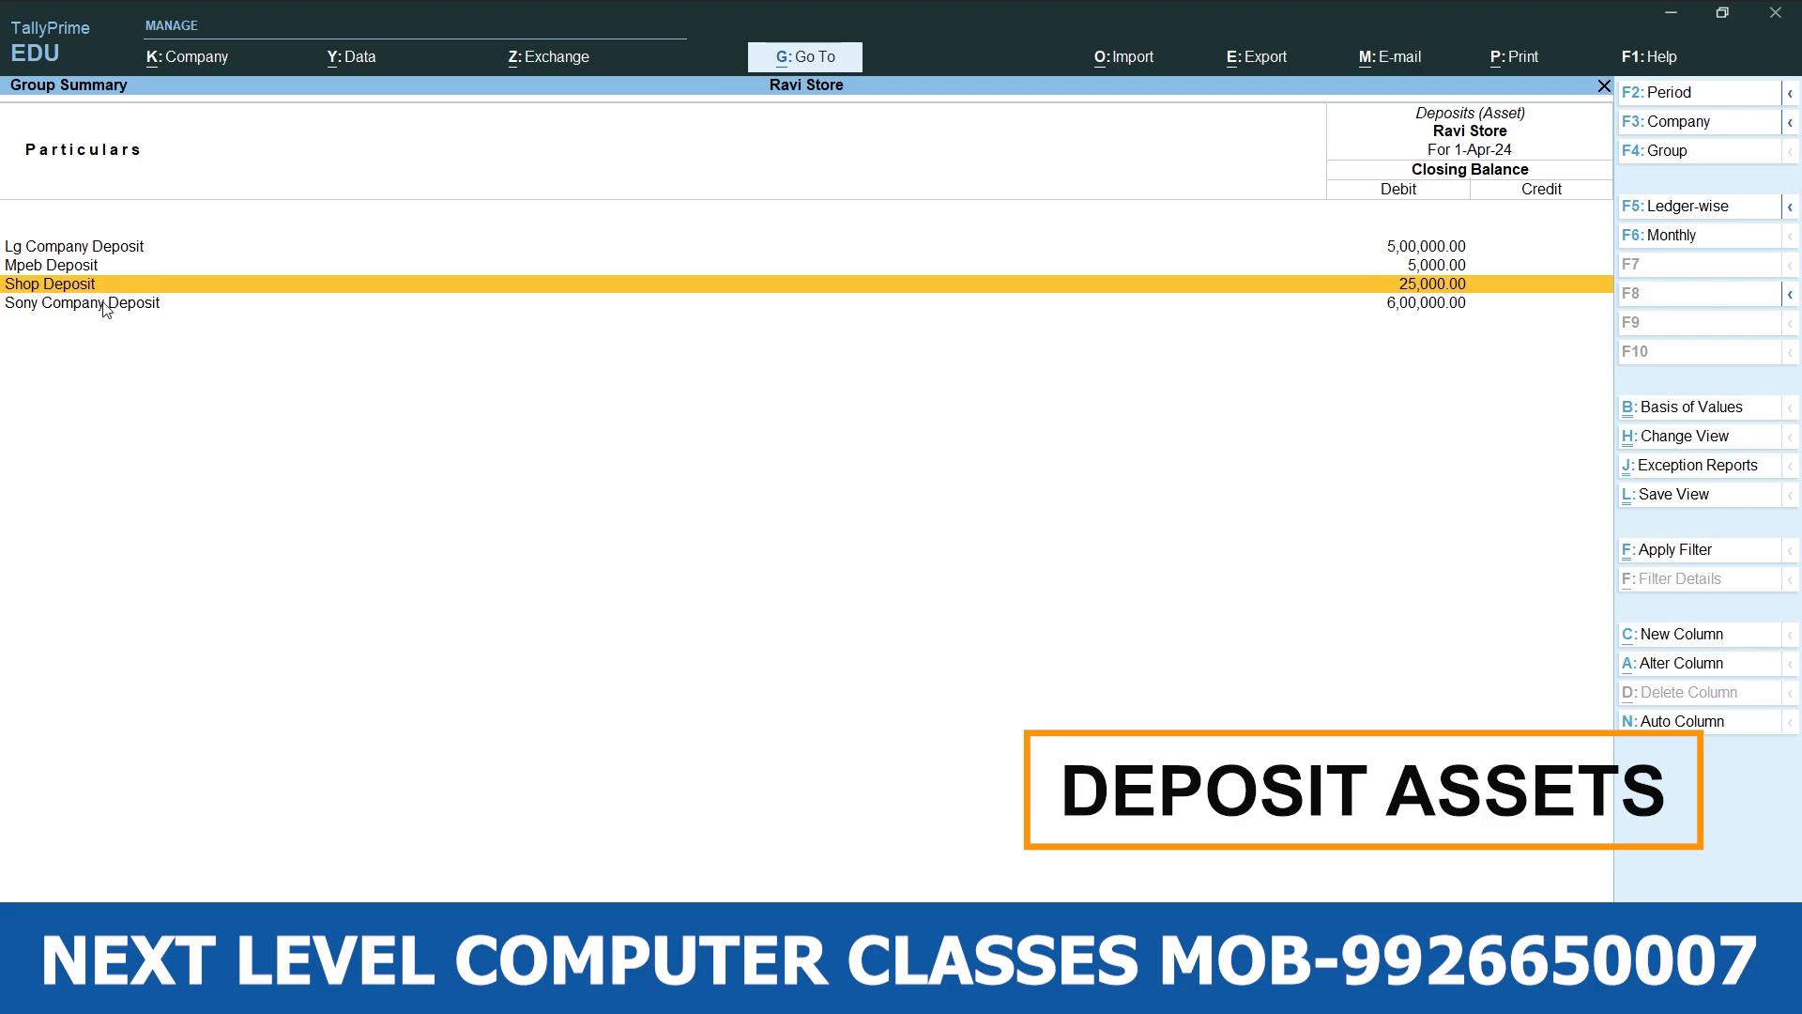
click(99, 304)
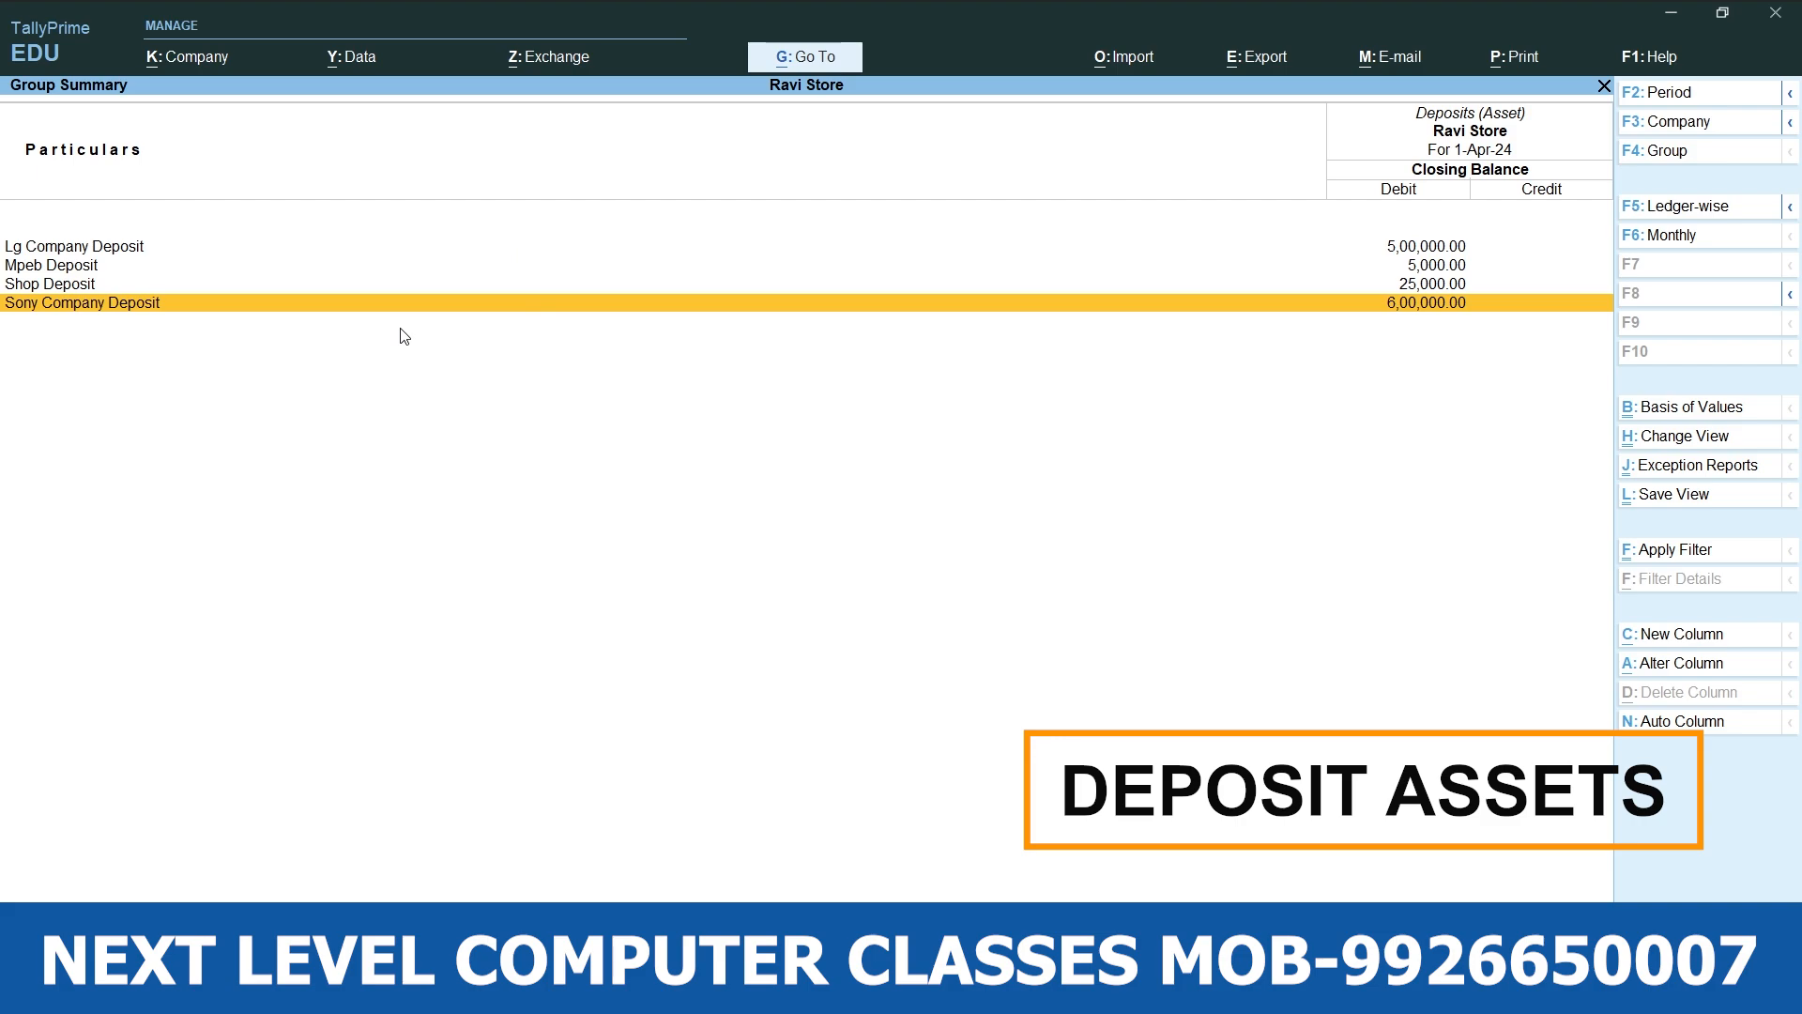
key(Escape)
key(Escape)
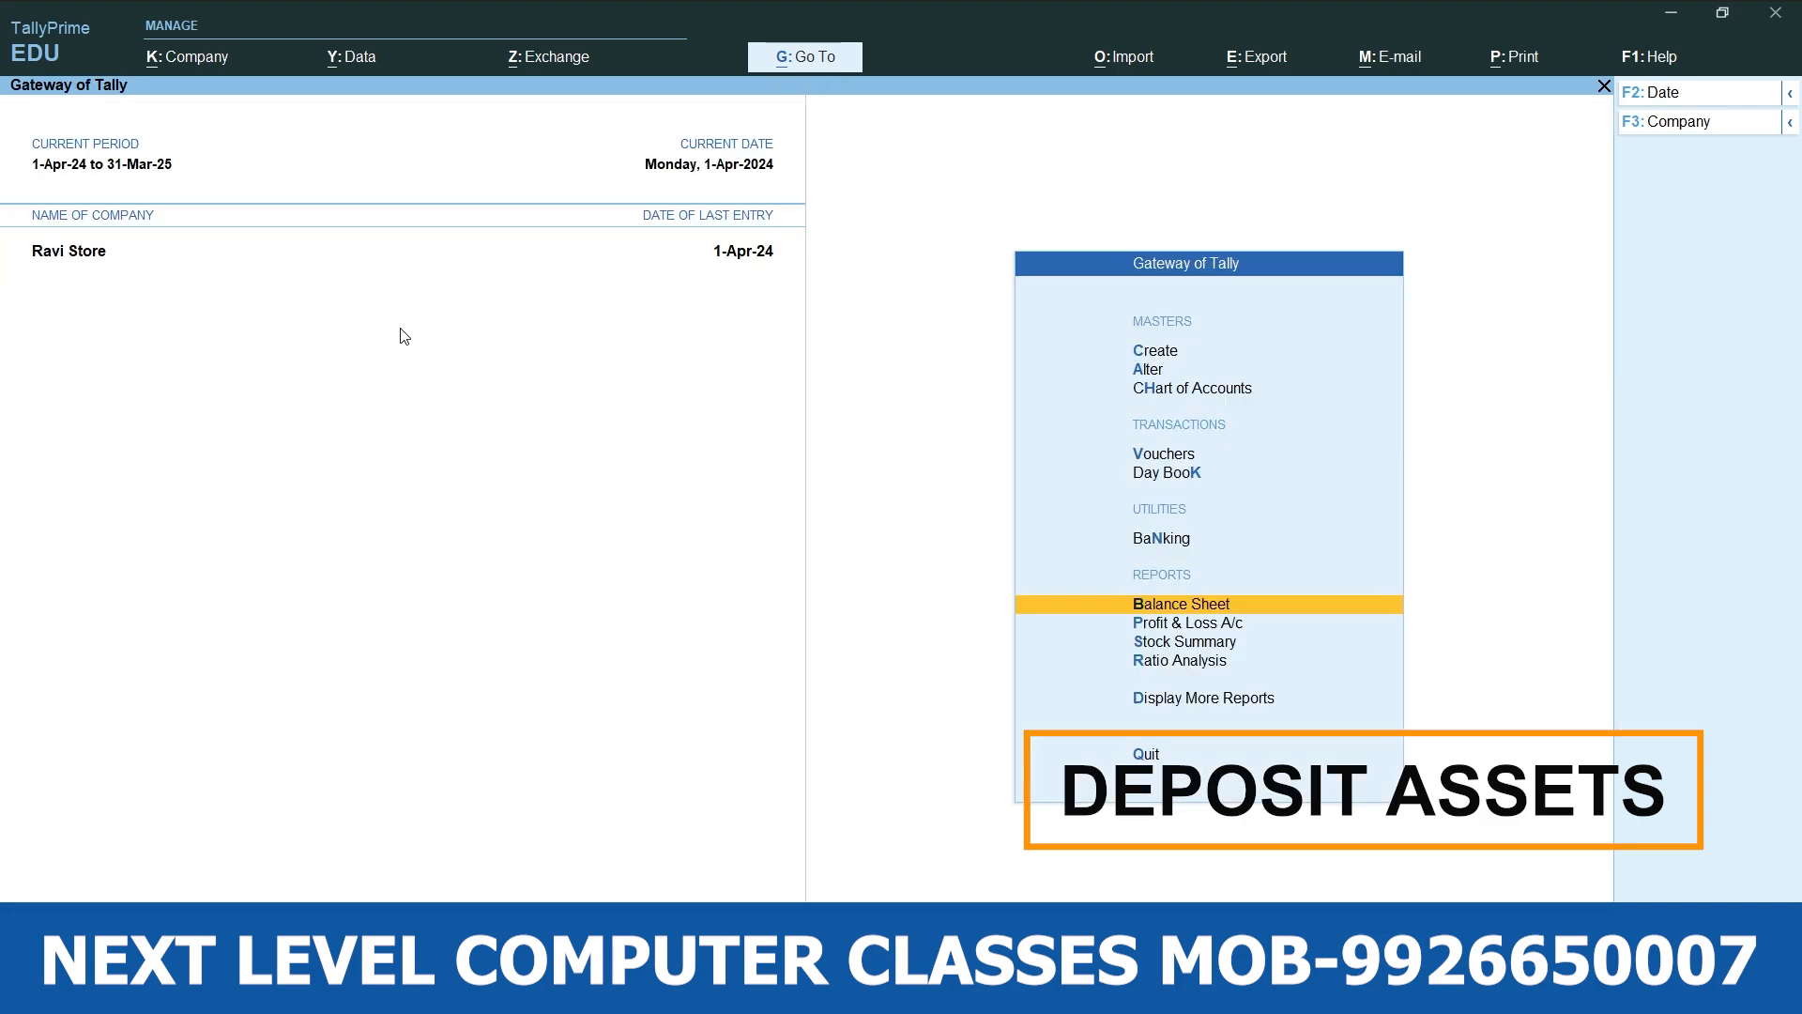
Reopen voucher entry from the Gateway of Tally for the next payment.
key(Up)
key(Up)
key(Up)
key(Return)
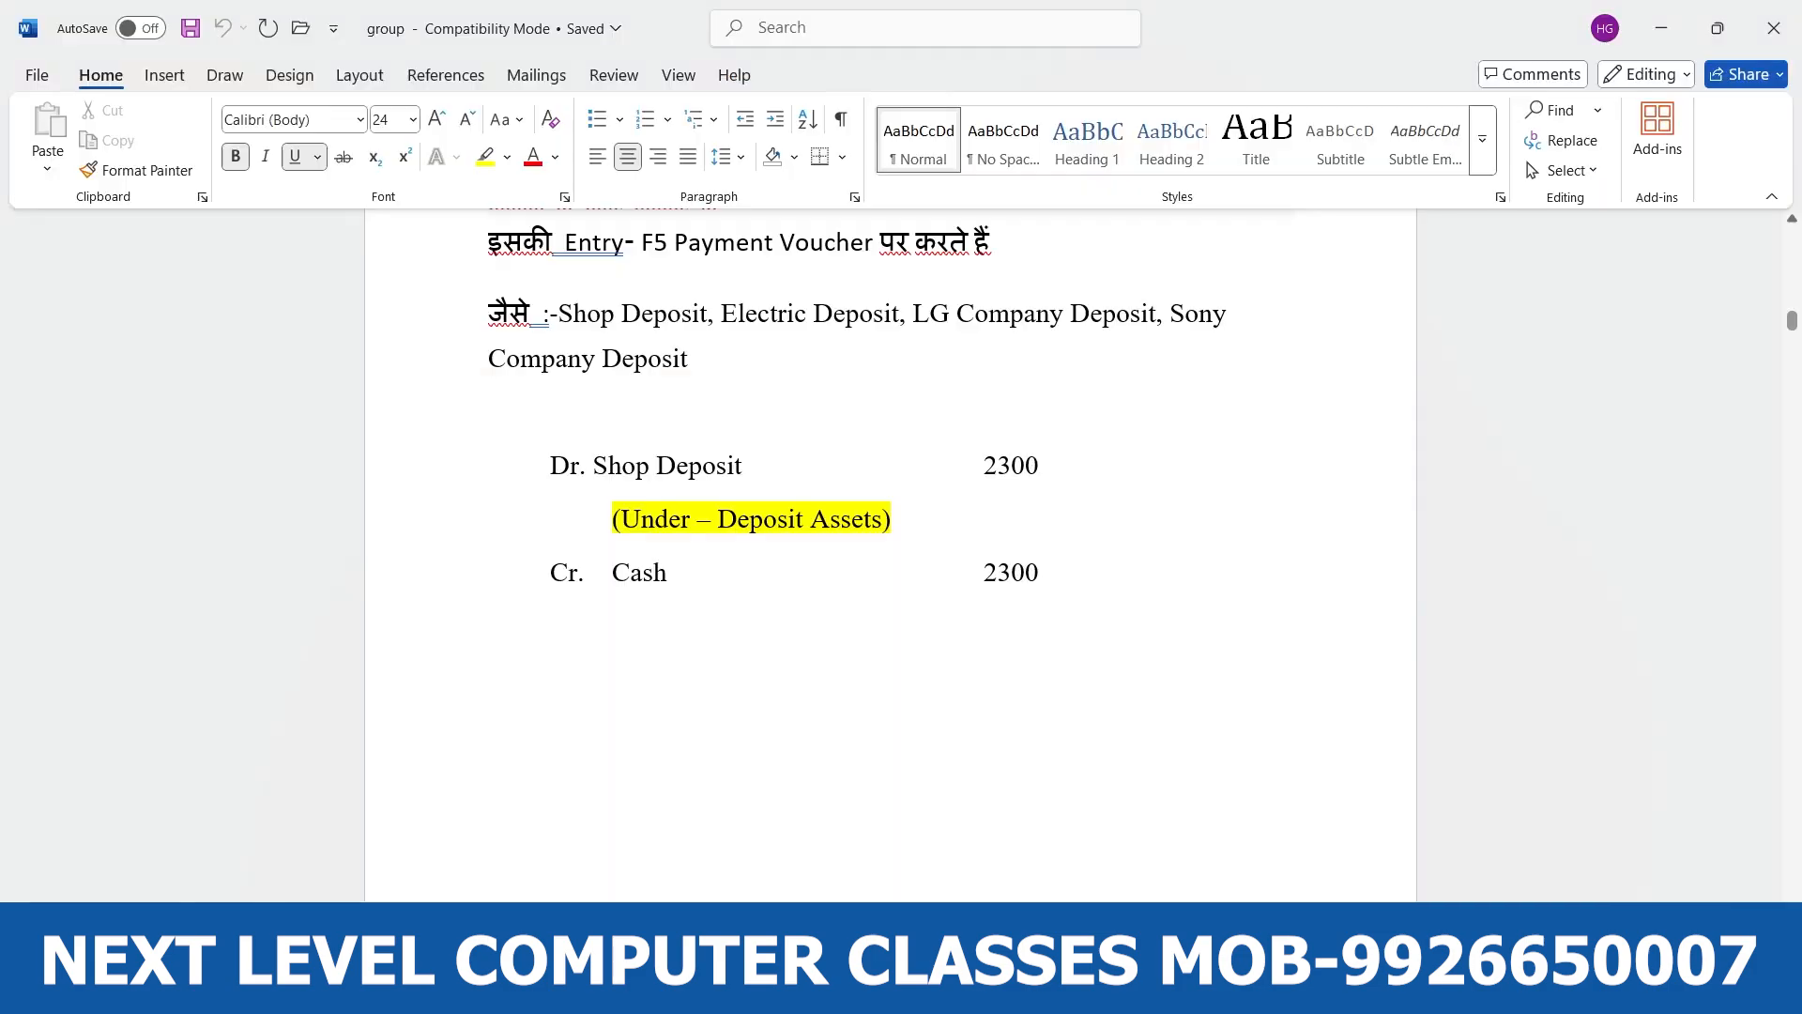
In the Word document of group notes, read the Expenses (Direct) section with its purpose, voucher type and Freight Exp. example entry.
scroll(906, 526, down, 10)
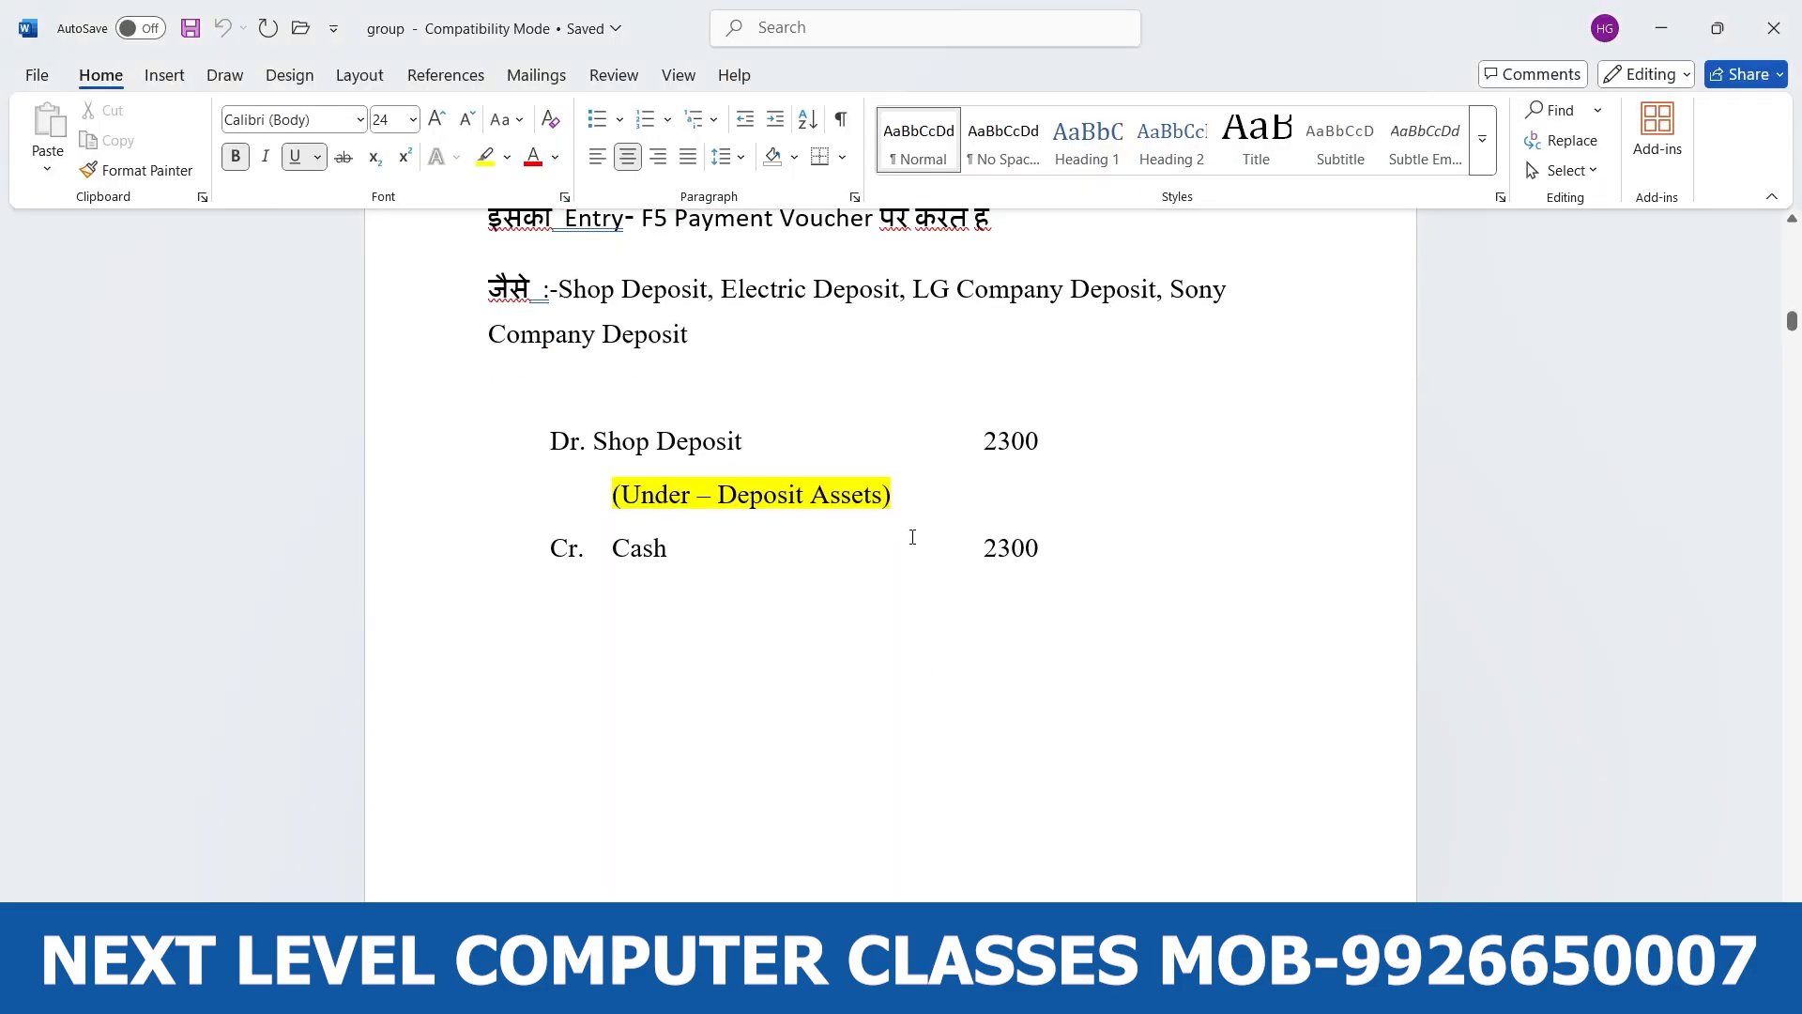
scroll(530, 388, down, 2)
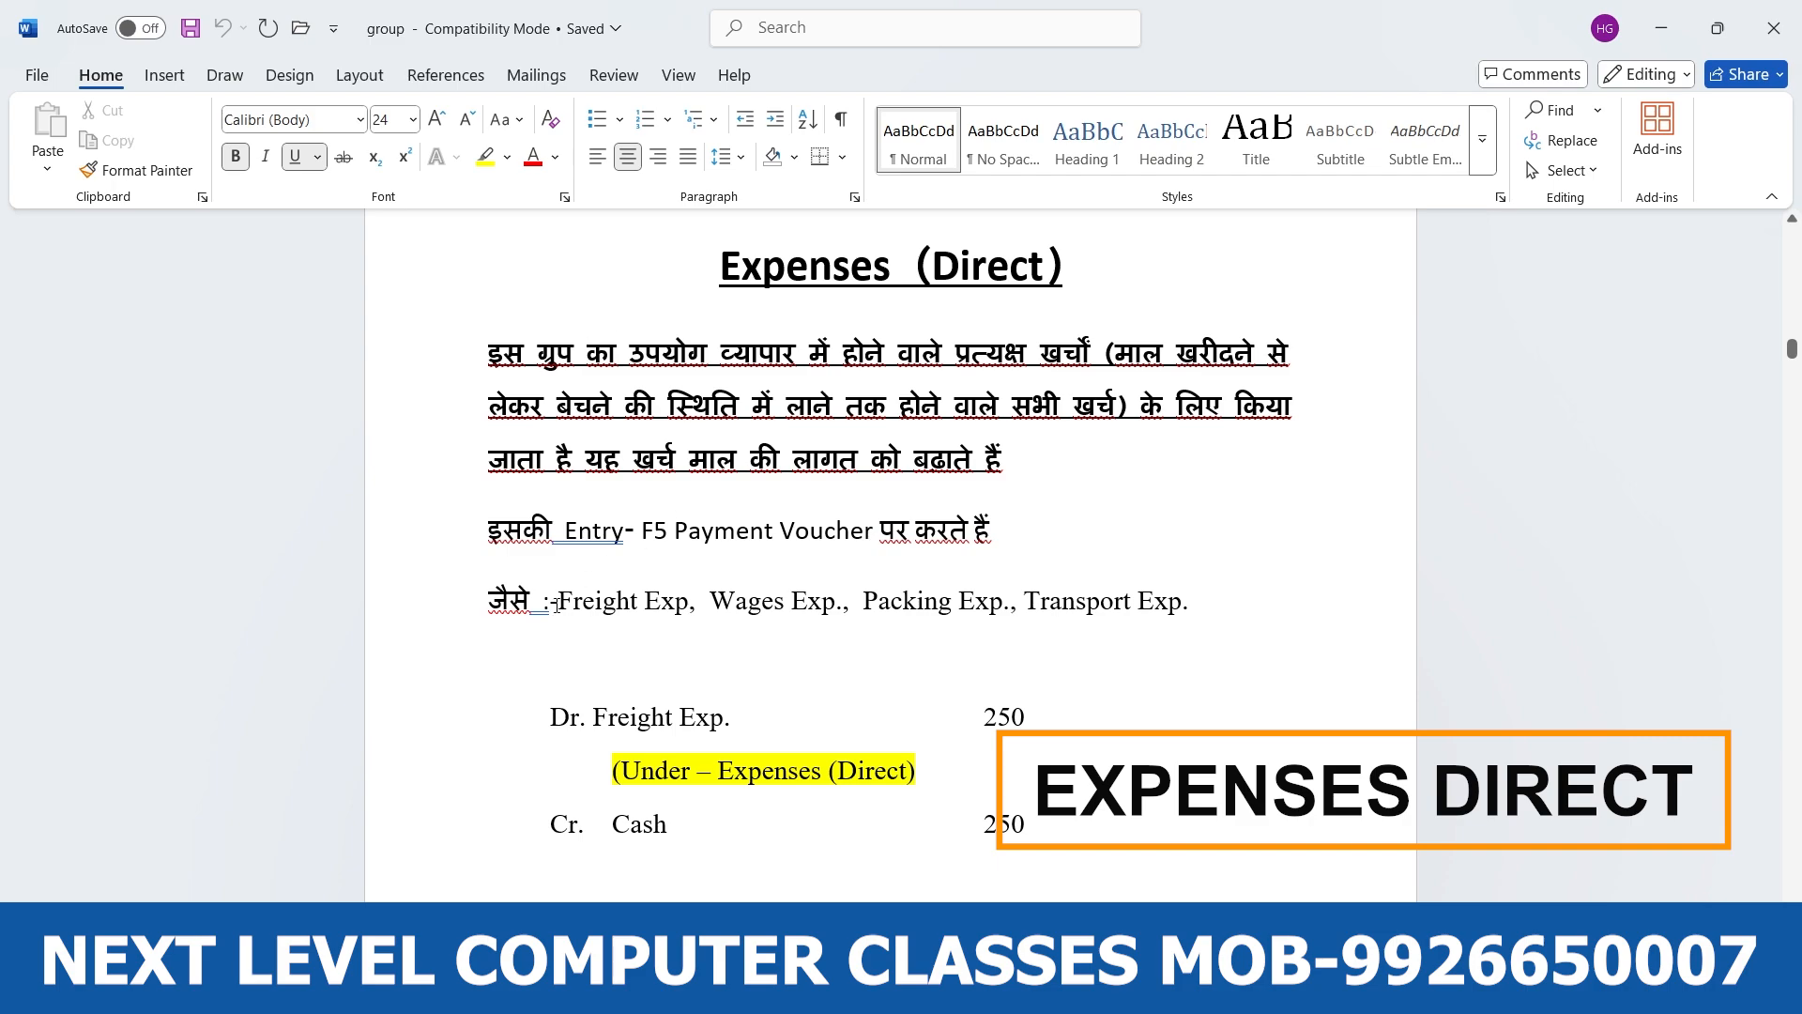
drag(555, 605, 824, 609)
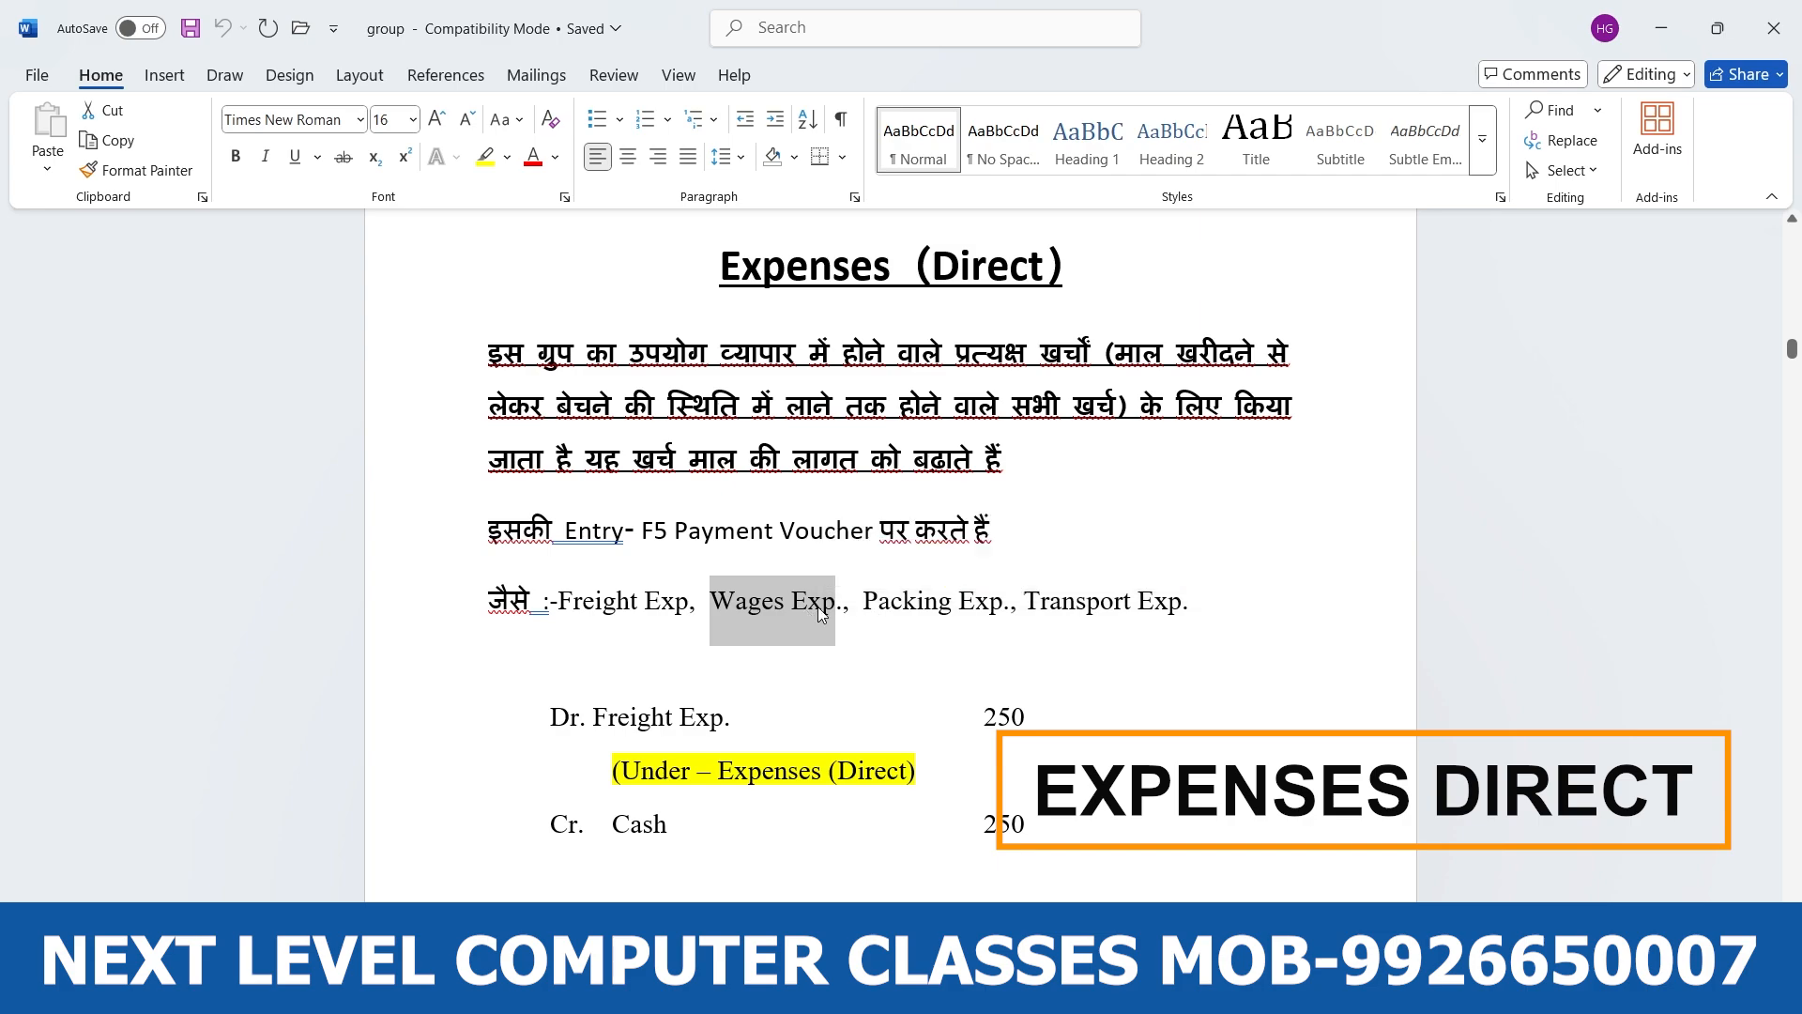
key(Right)
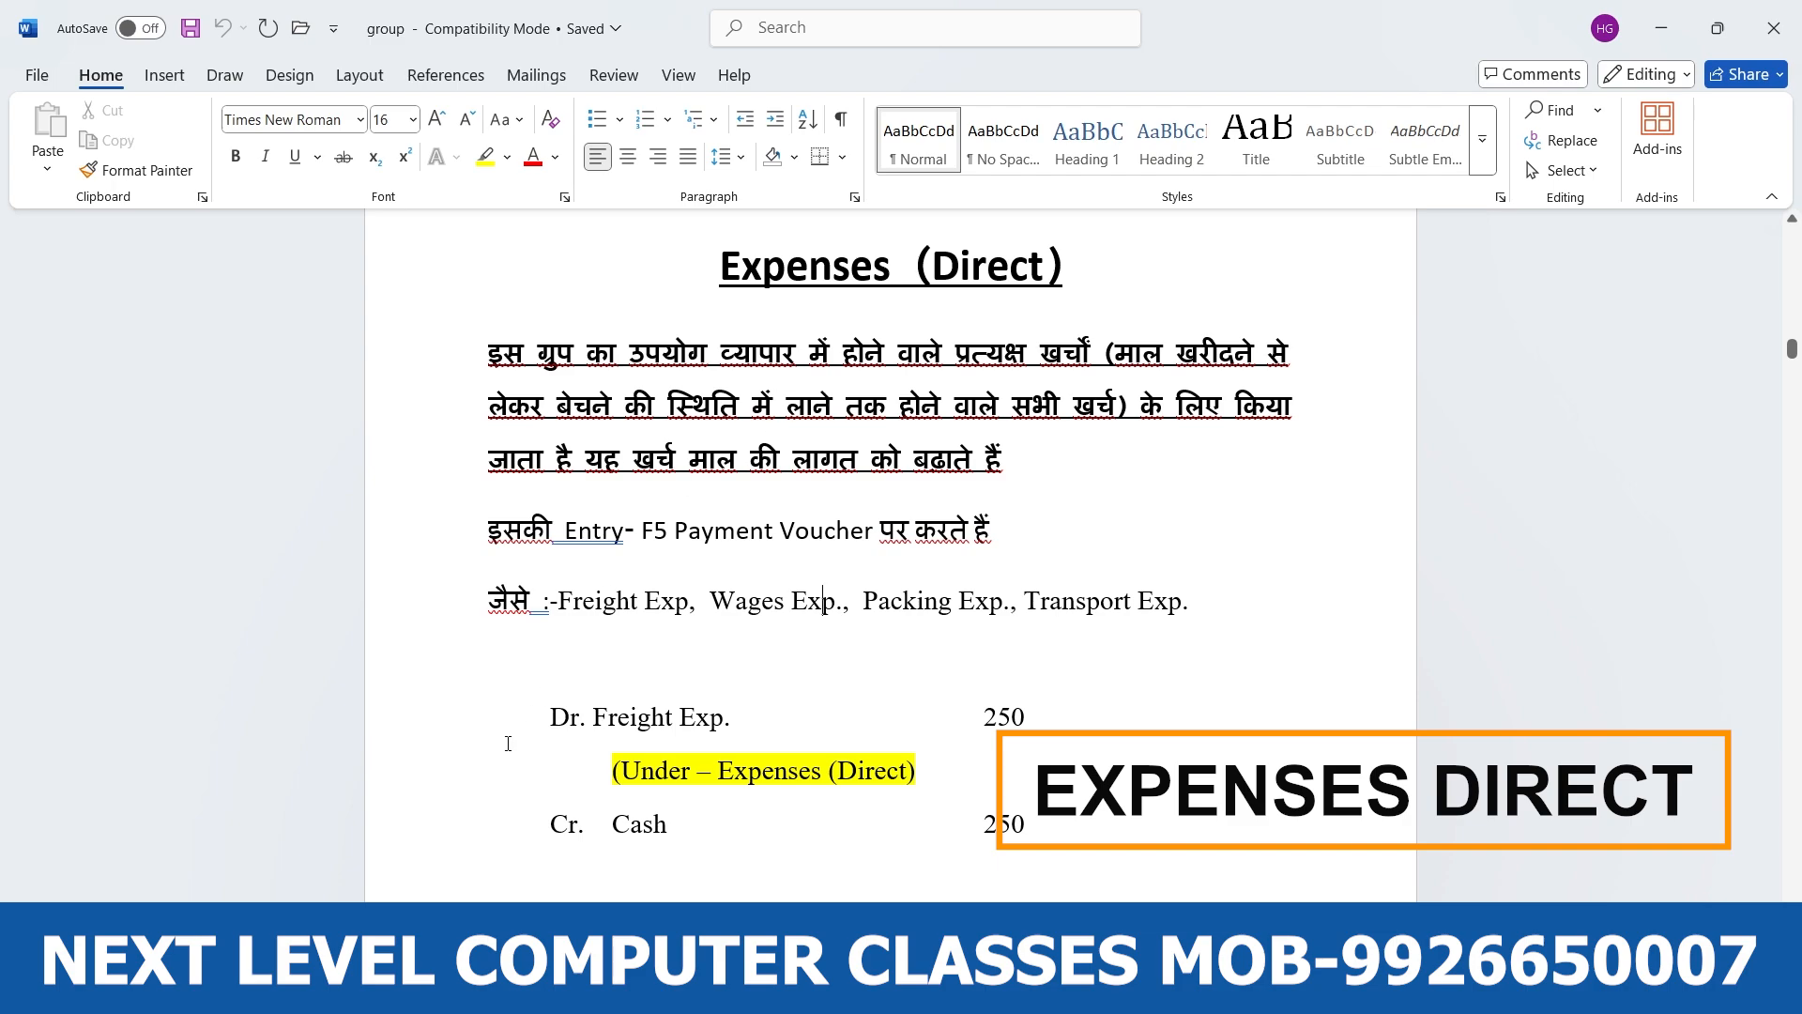
scroll(651, 724, down, 1)
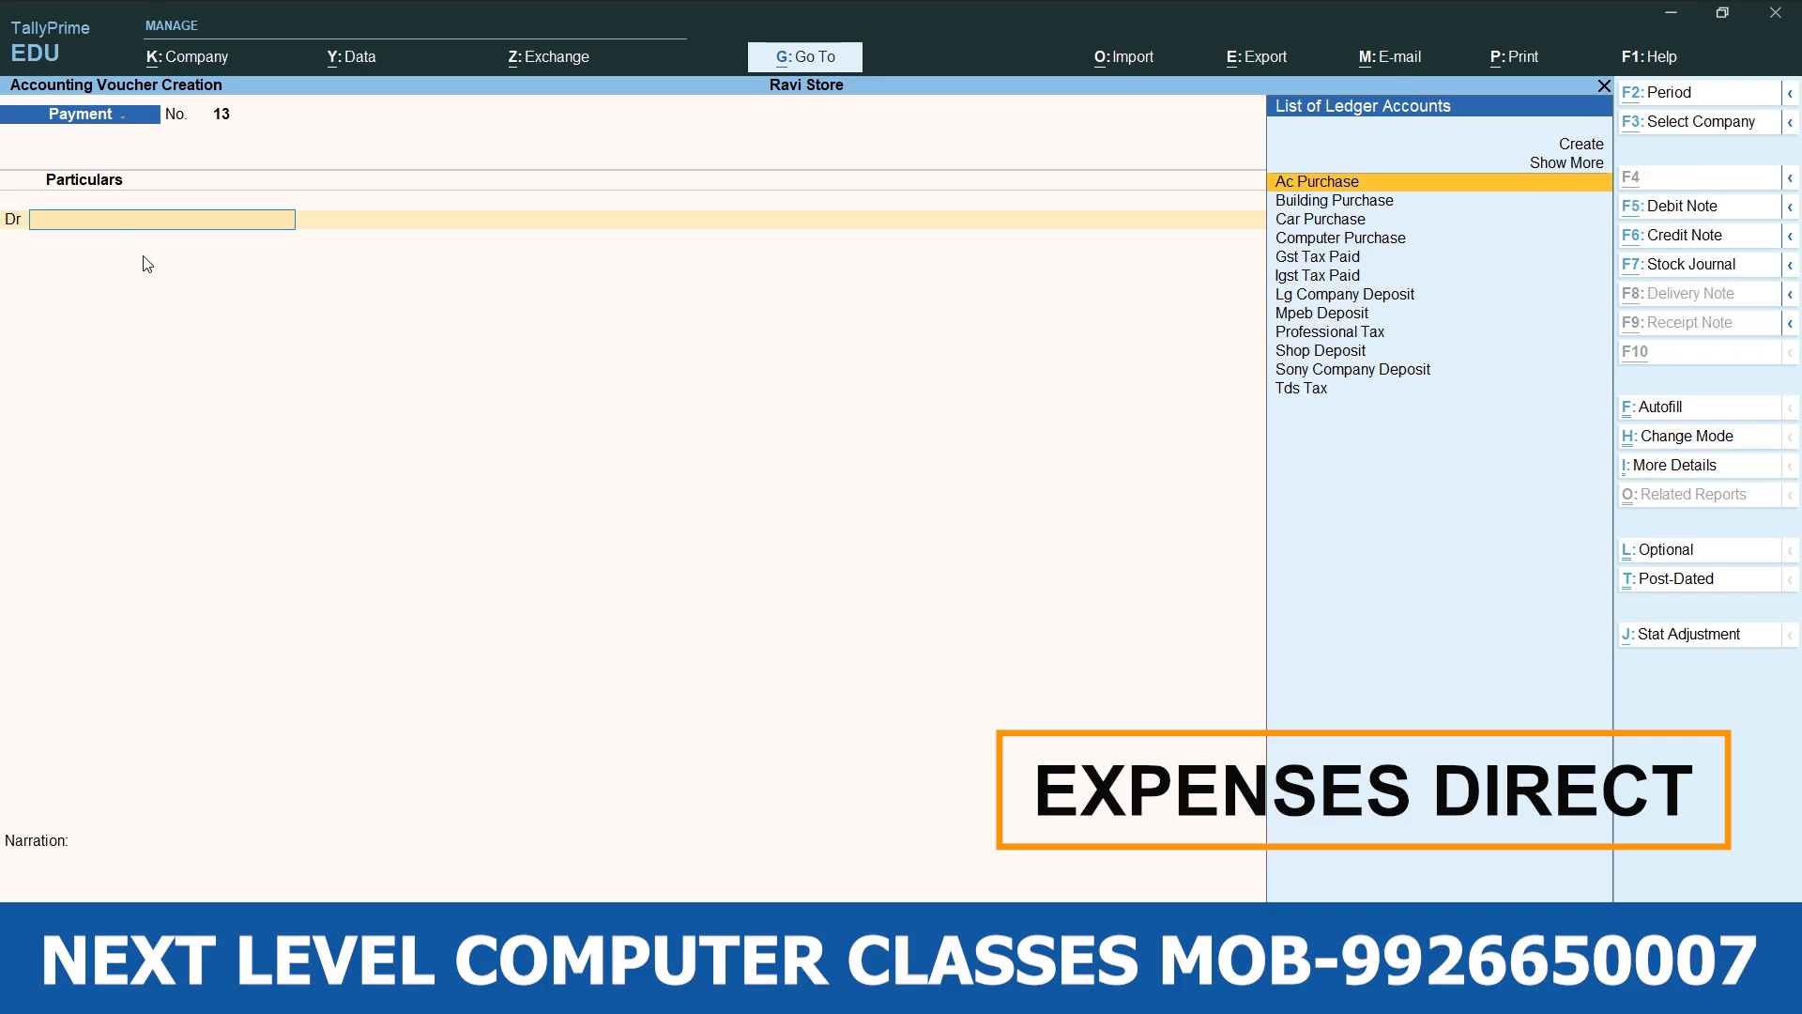
Create the Freight Exp. ledger under Expenses (Direct) from the payment voucher, keeping the remaining ledger details at their defaults.
key(alt+c)
text(Freight Exp.)
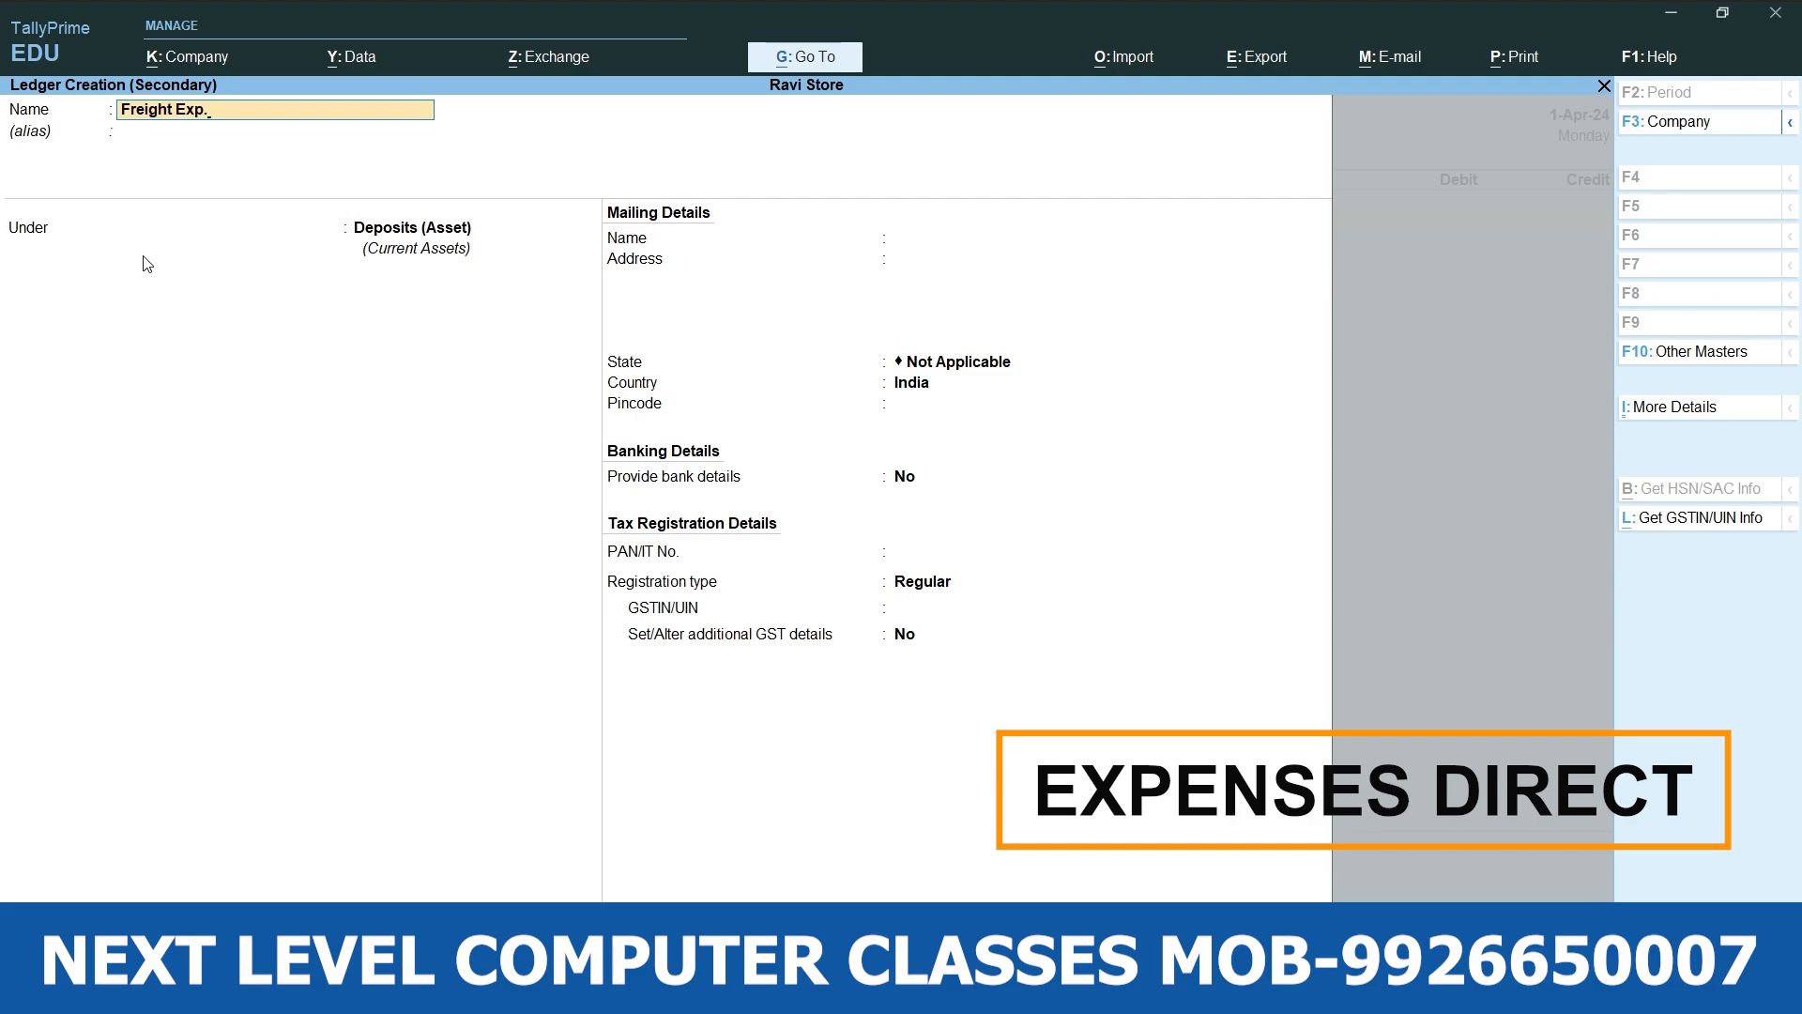
key(Return)
text(E)
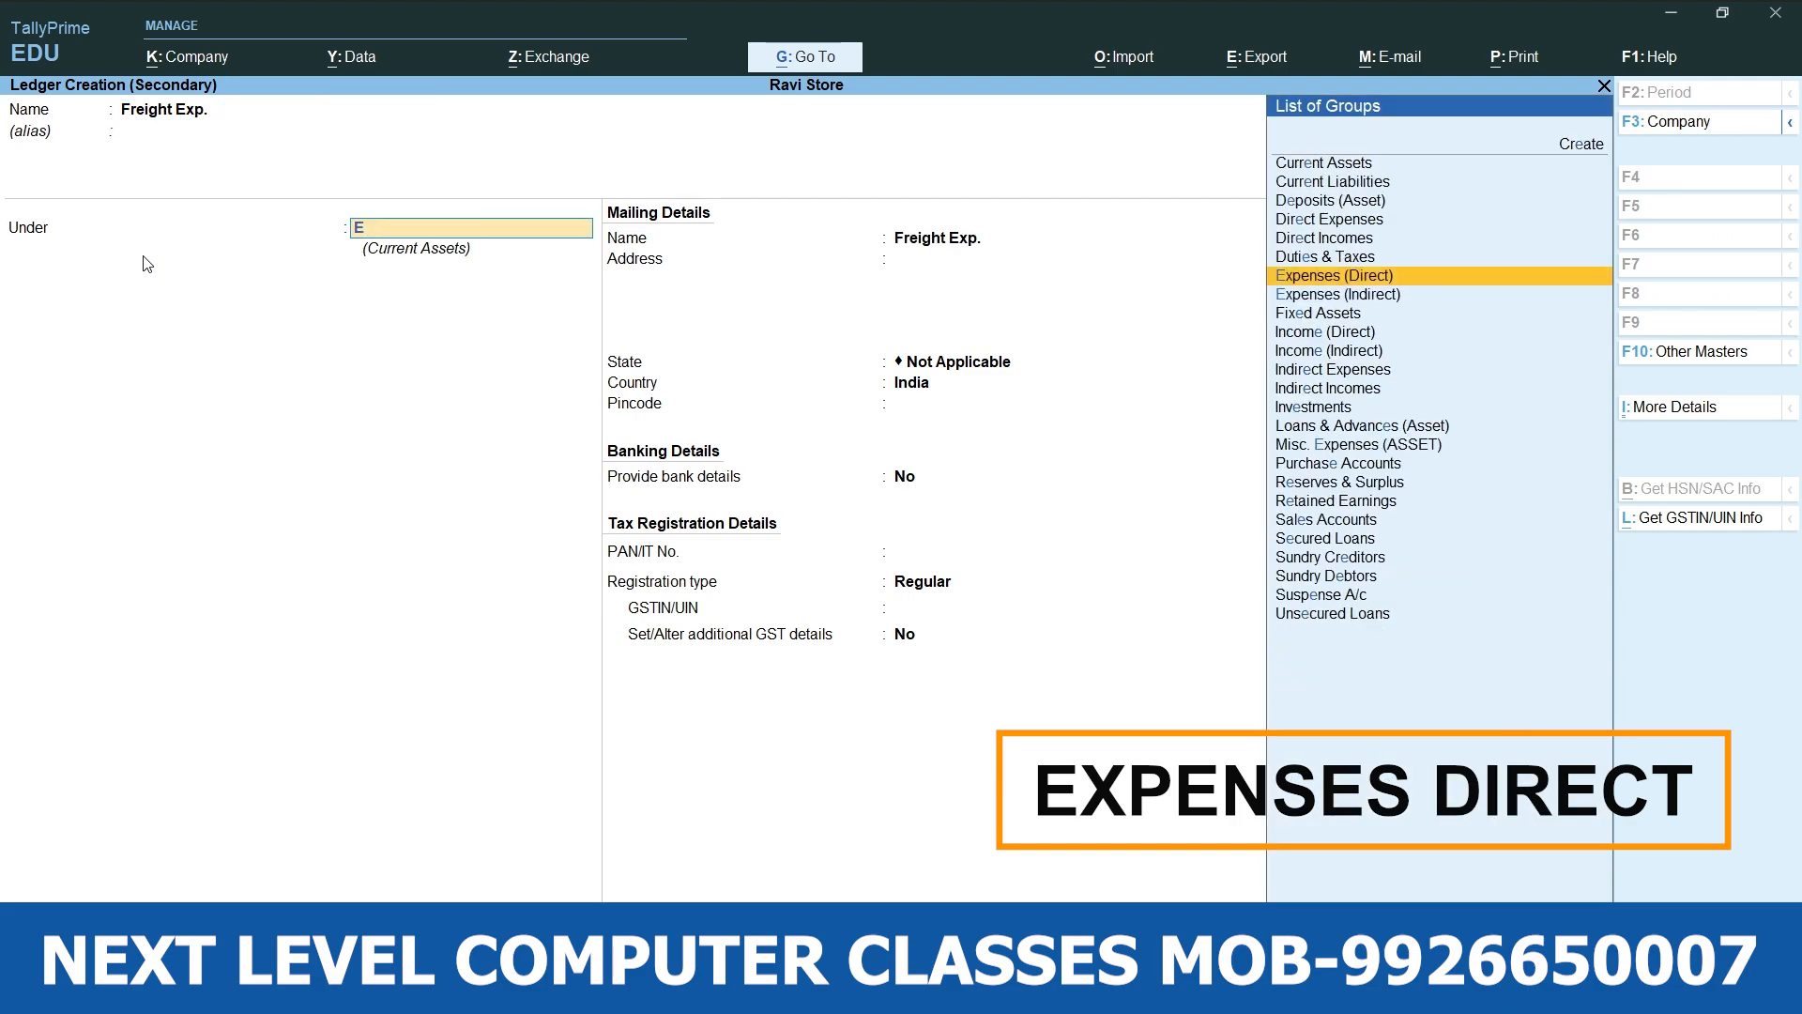
key(Return)
key(Return)
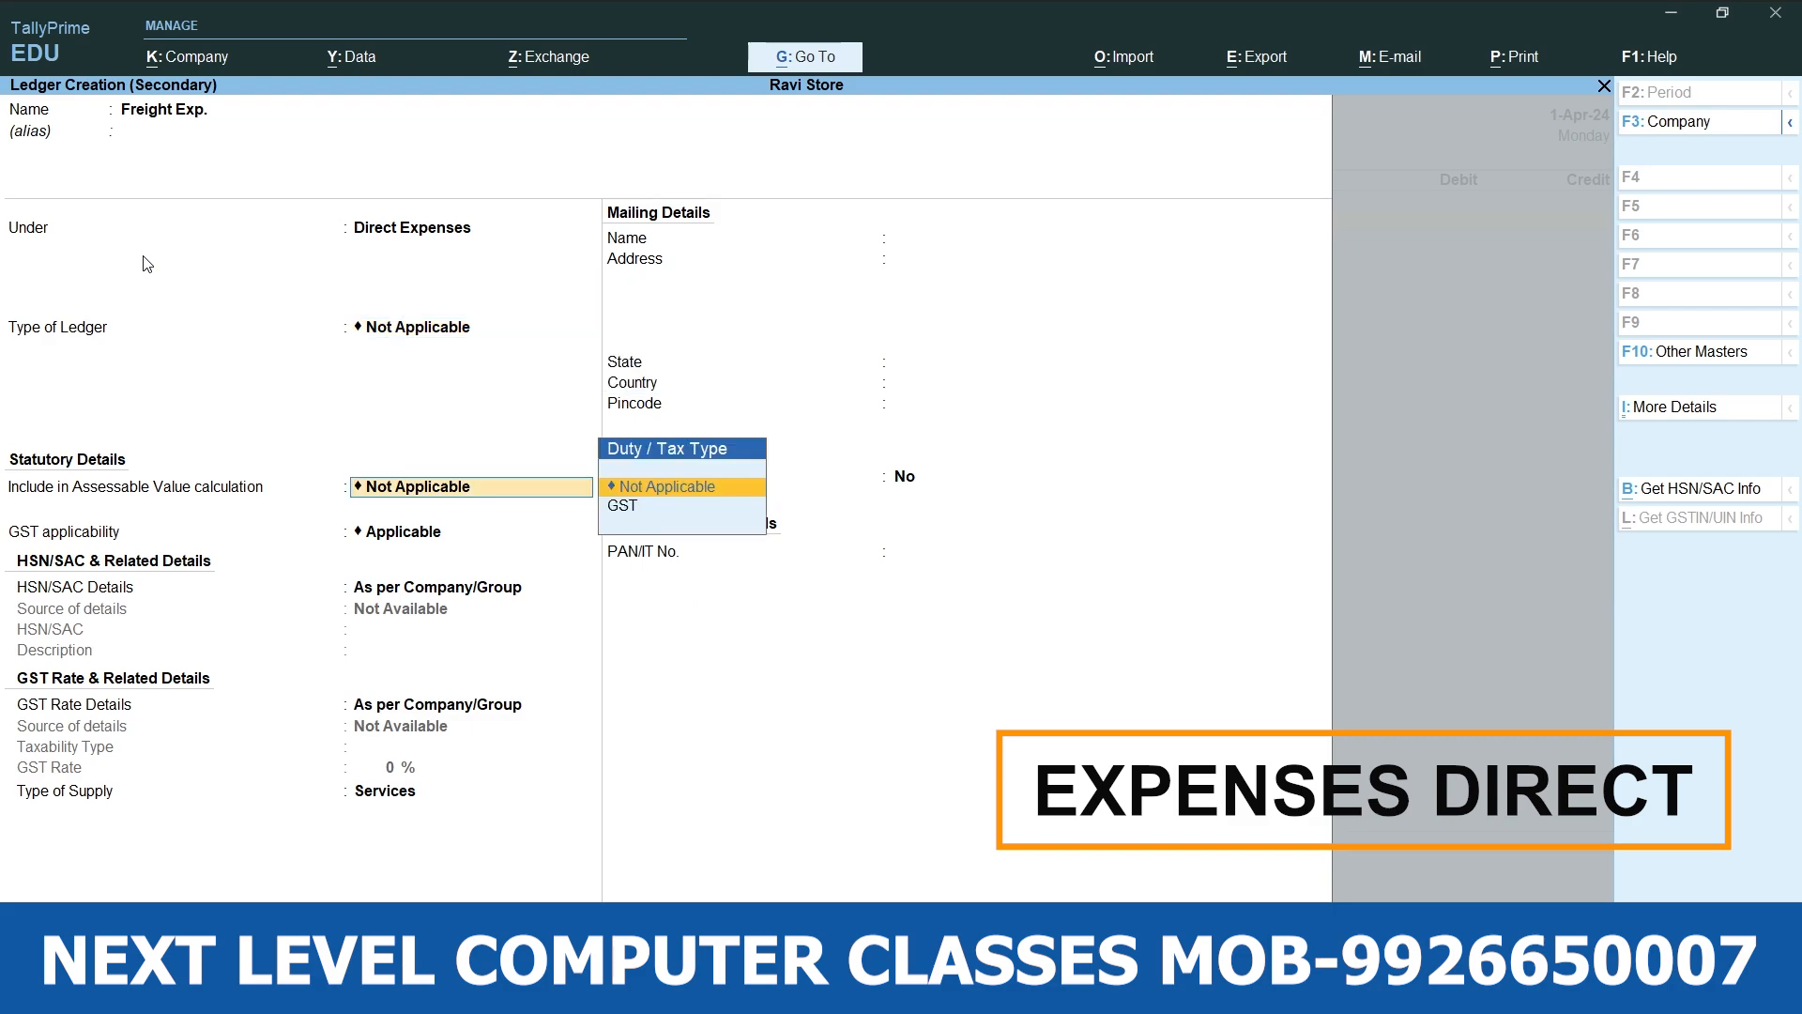
key(ctrl+a)
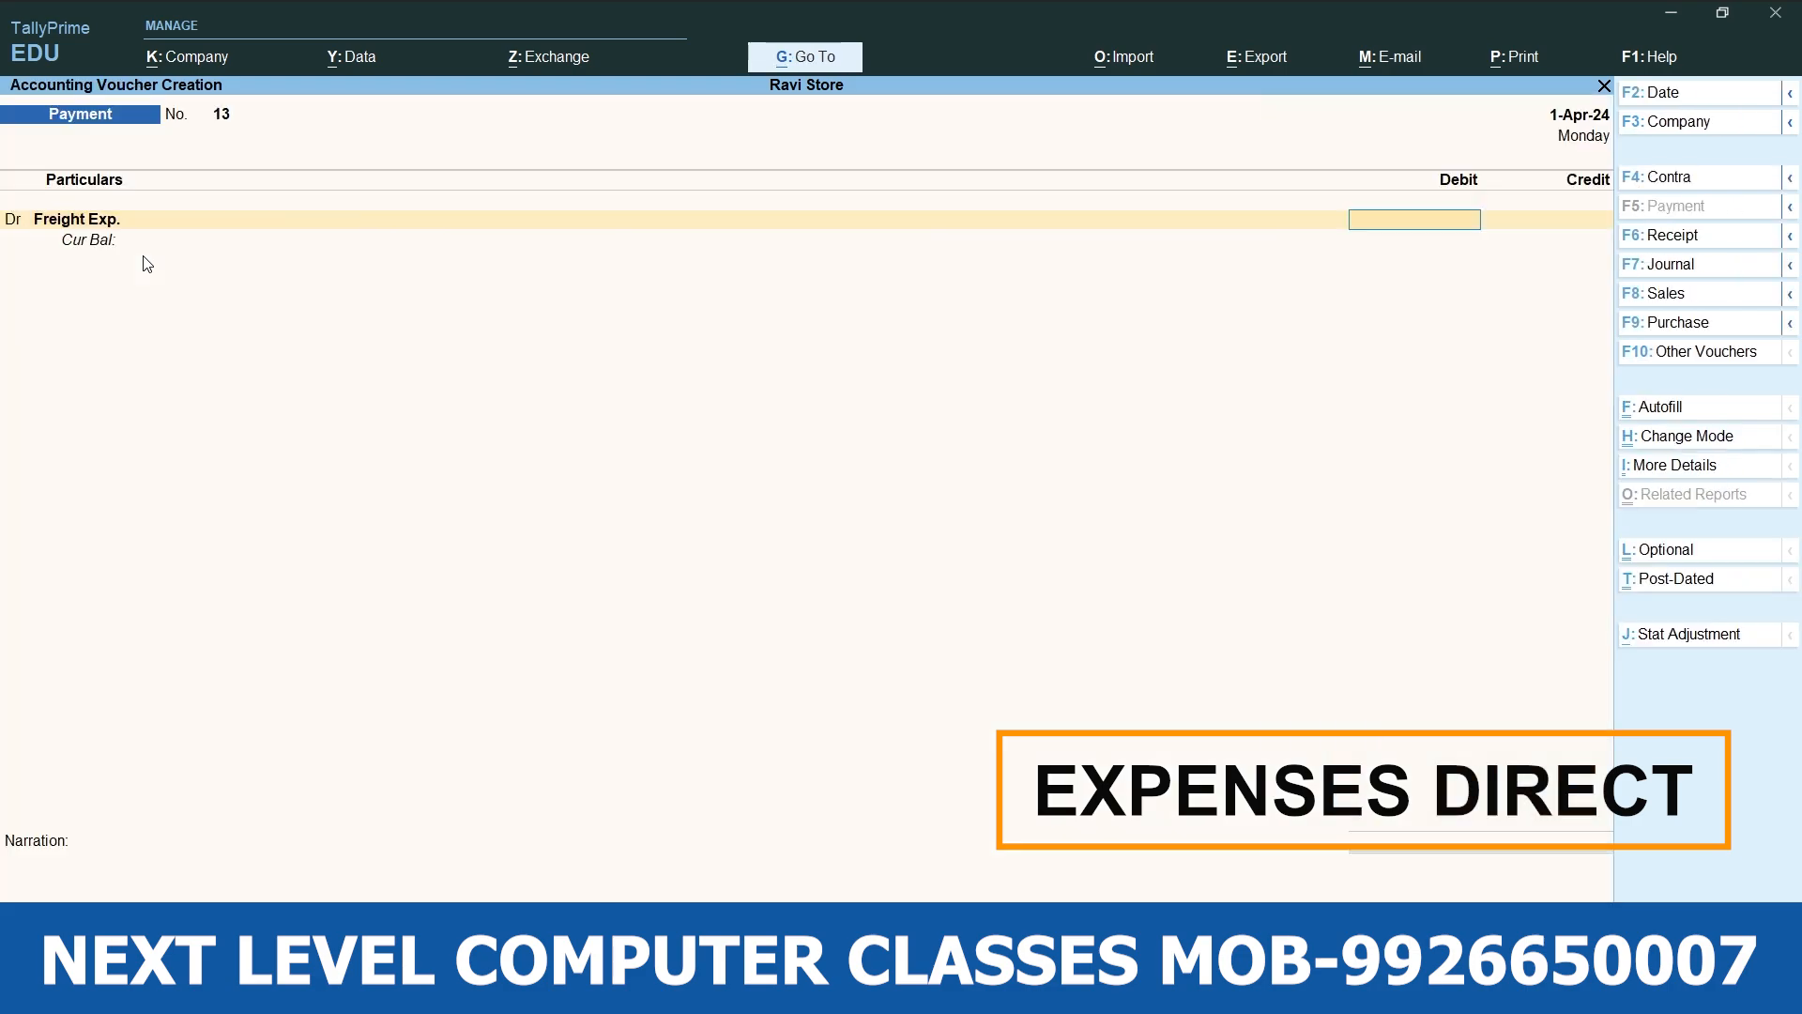
Debit Freight Exp. with 5,000, credit Cash with the default party details, and save the payment voucher without a narration.
text(5000)
key(Return)
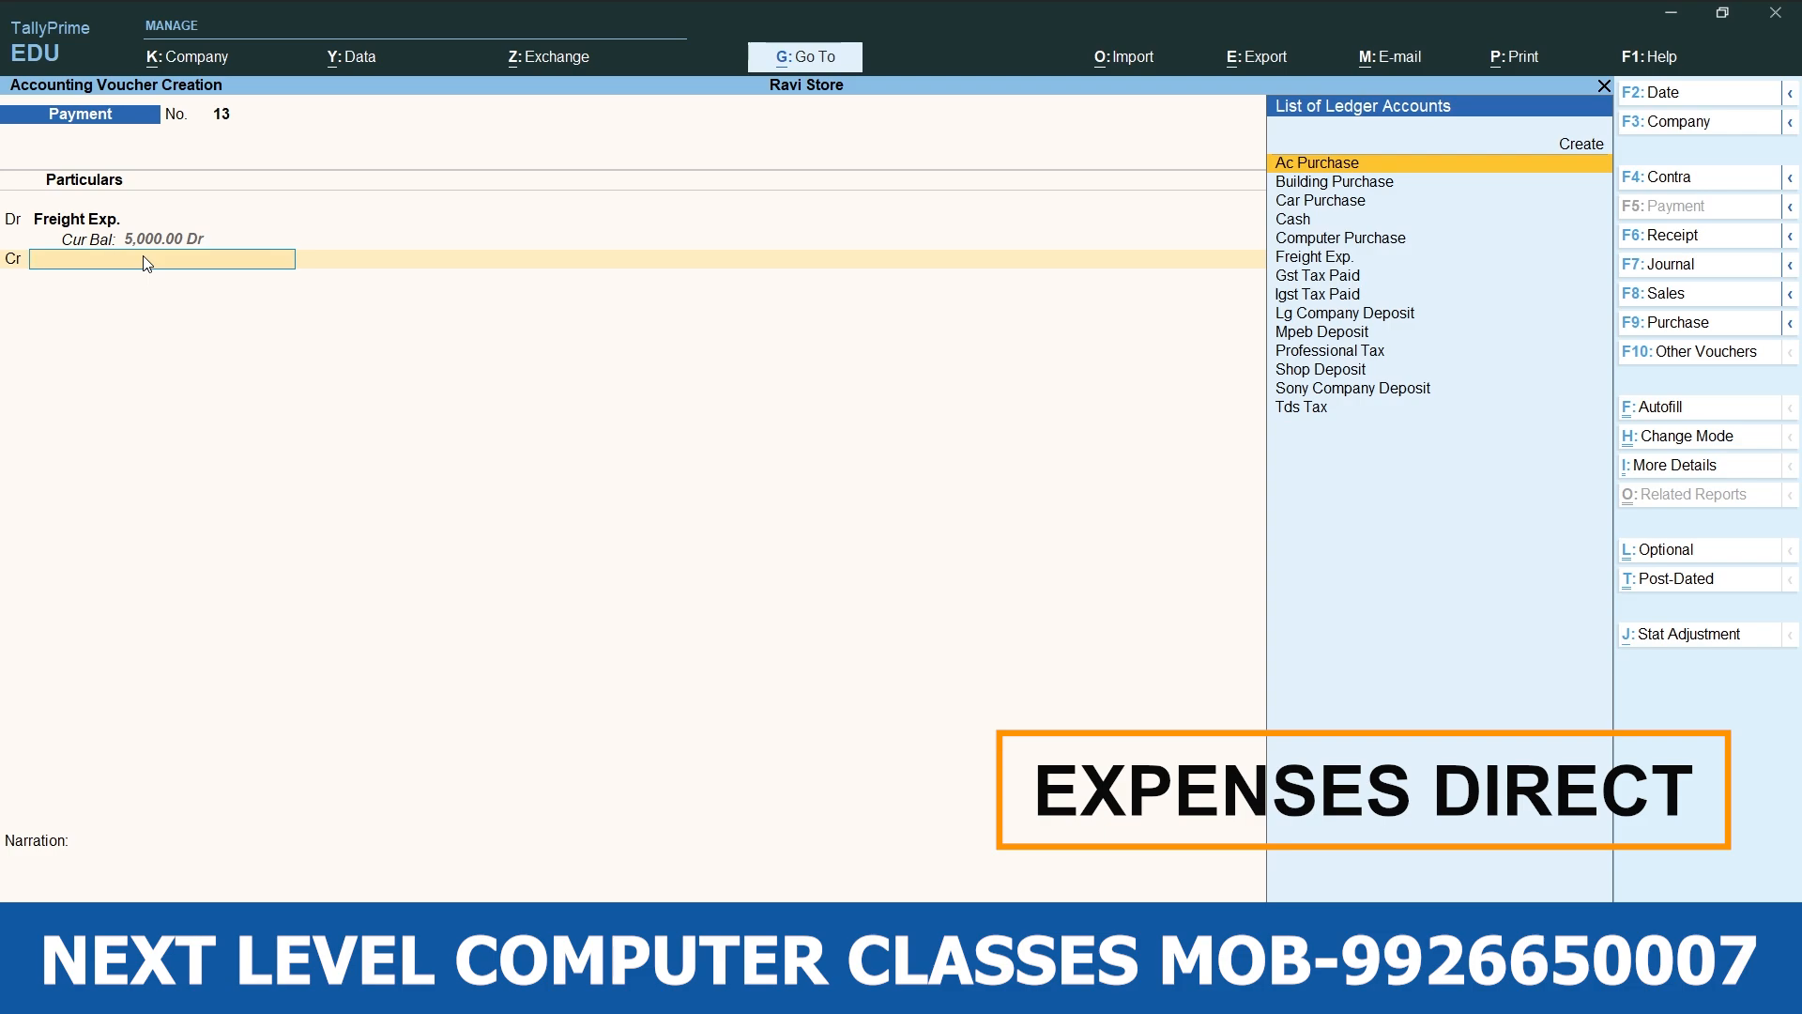
key(Down)
key(Down)
key(Down)
key(Return)
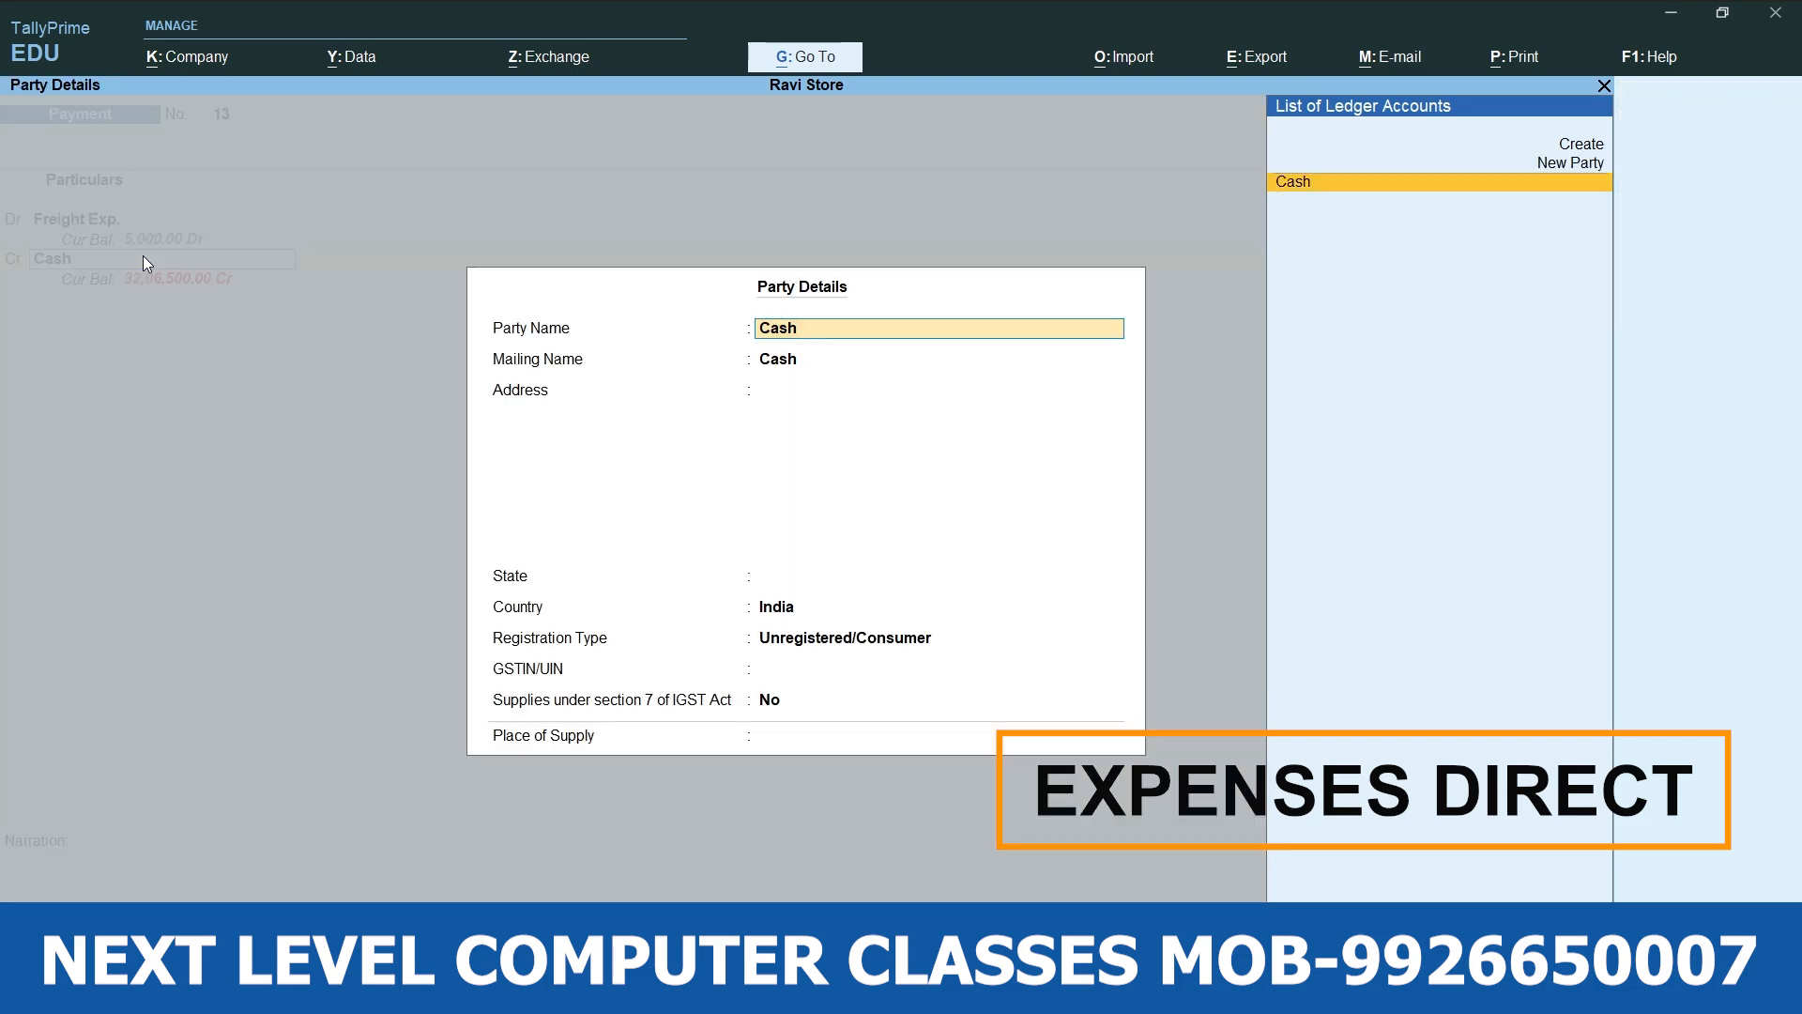
key(Return)
key(Return)
key(Return)
key(Return)
key(Return)
key(Return)
key(Return)
key(Return)
key(Return)
key(Return)
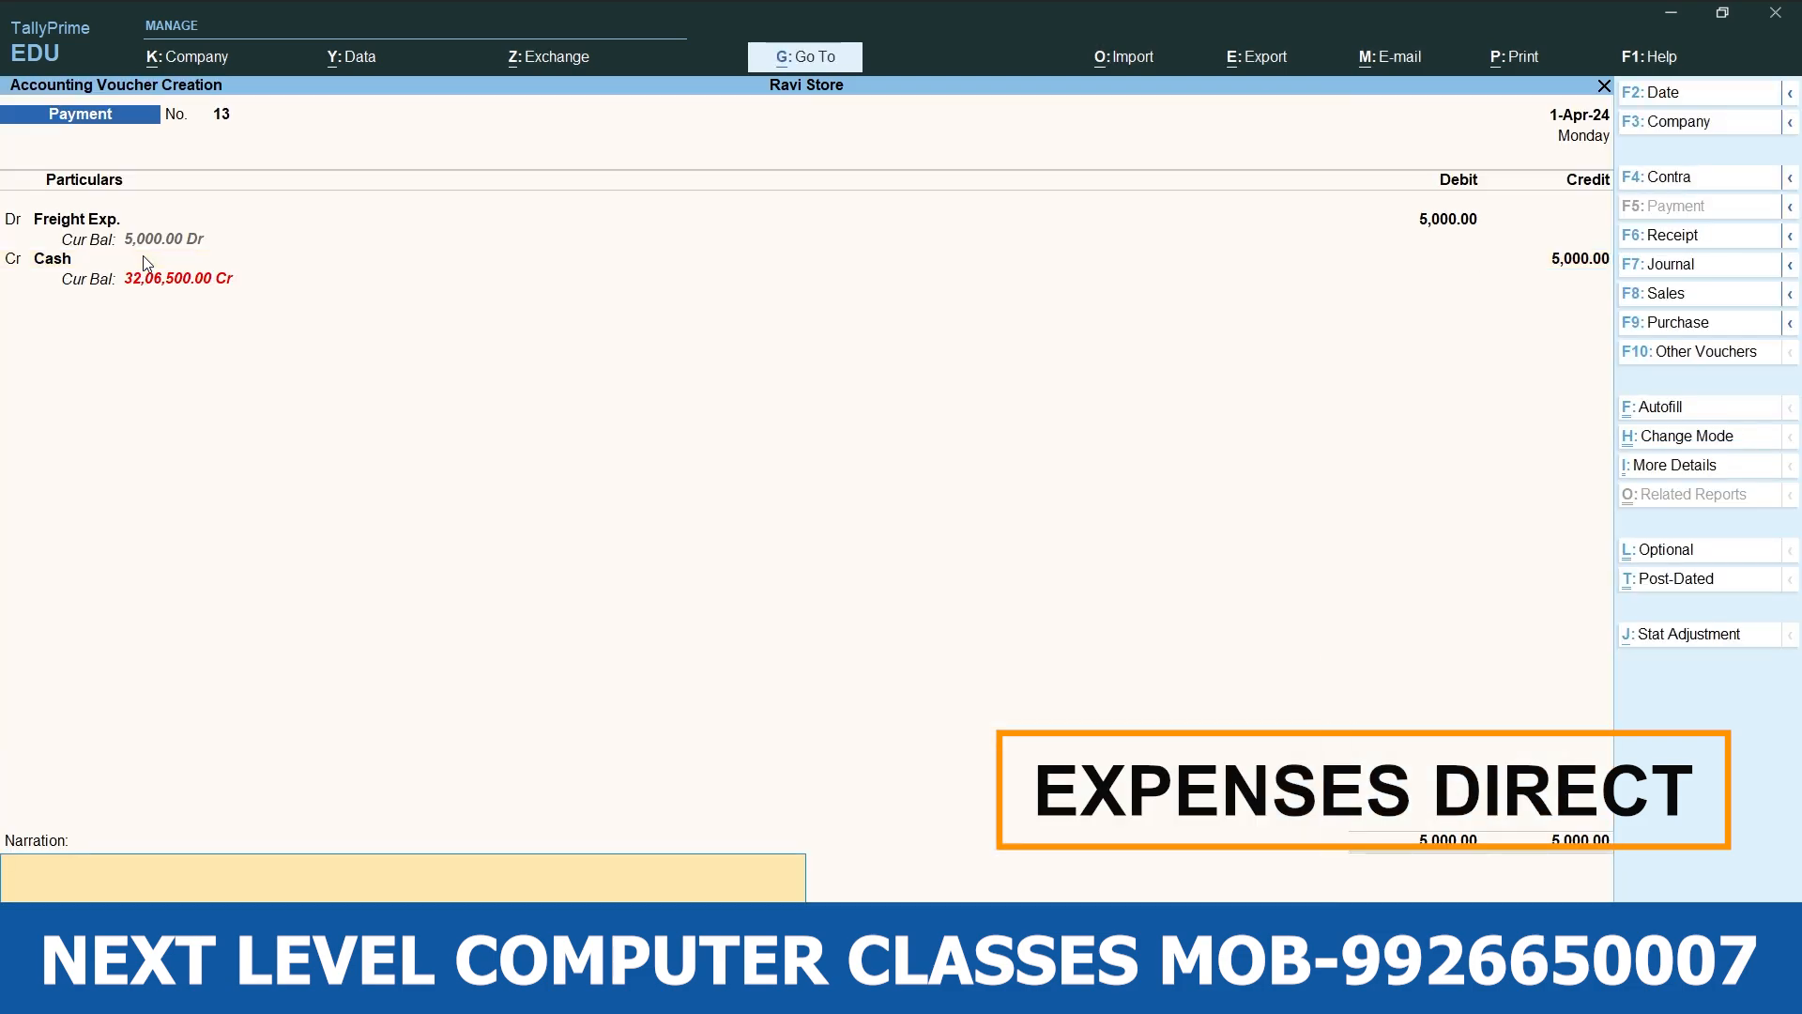
key(Return)
key(Return)
Create the Wages Exp. ledger under Direct Expenses from the new payment voucher.
key(alt+c)
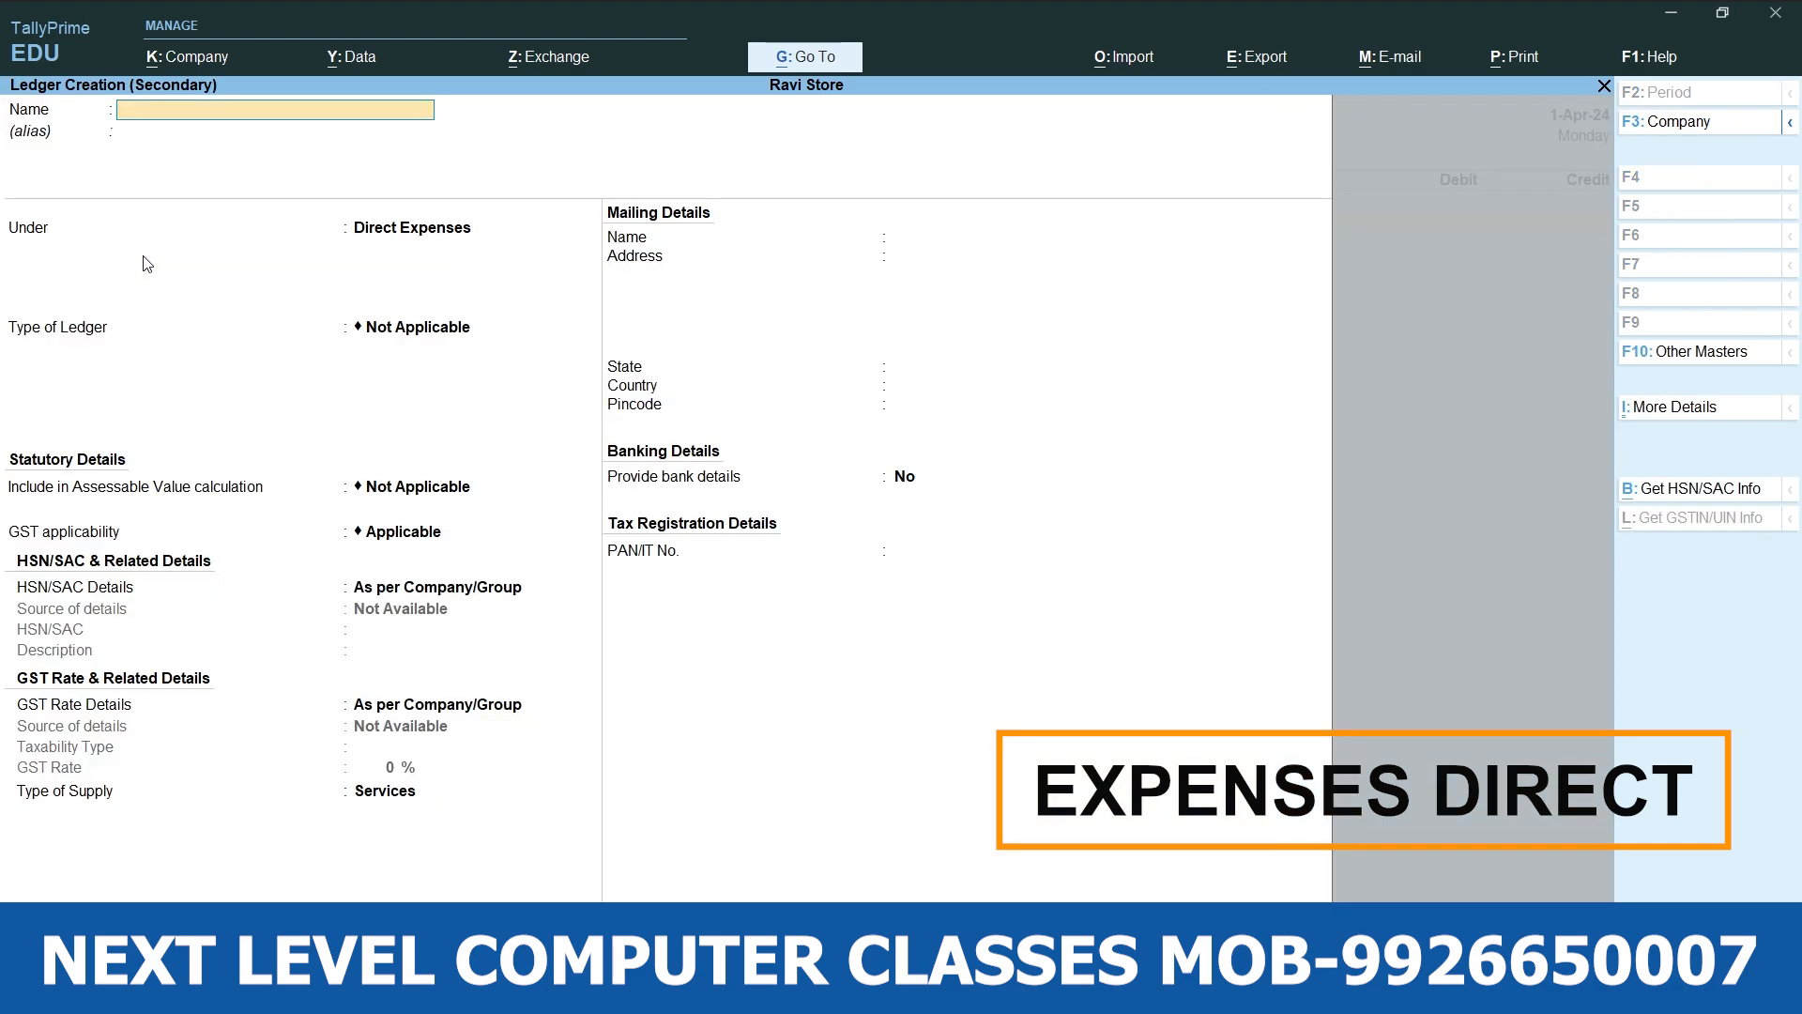
text(Wages e)
text(xp.)
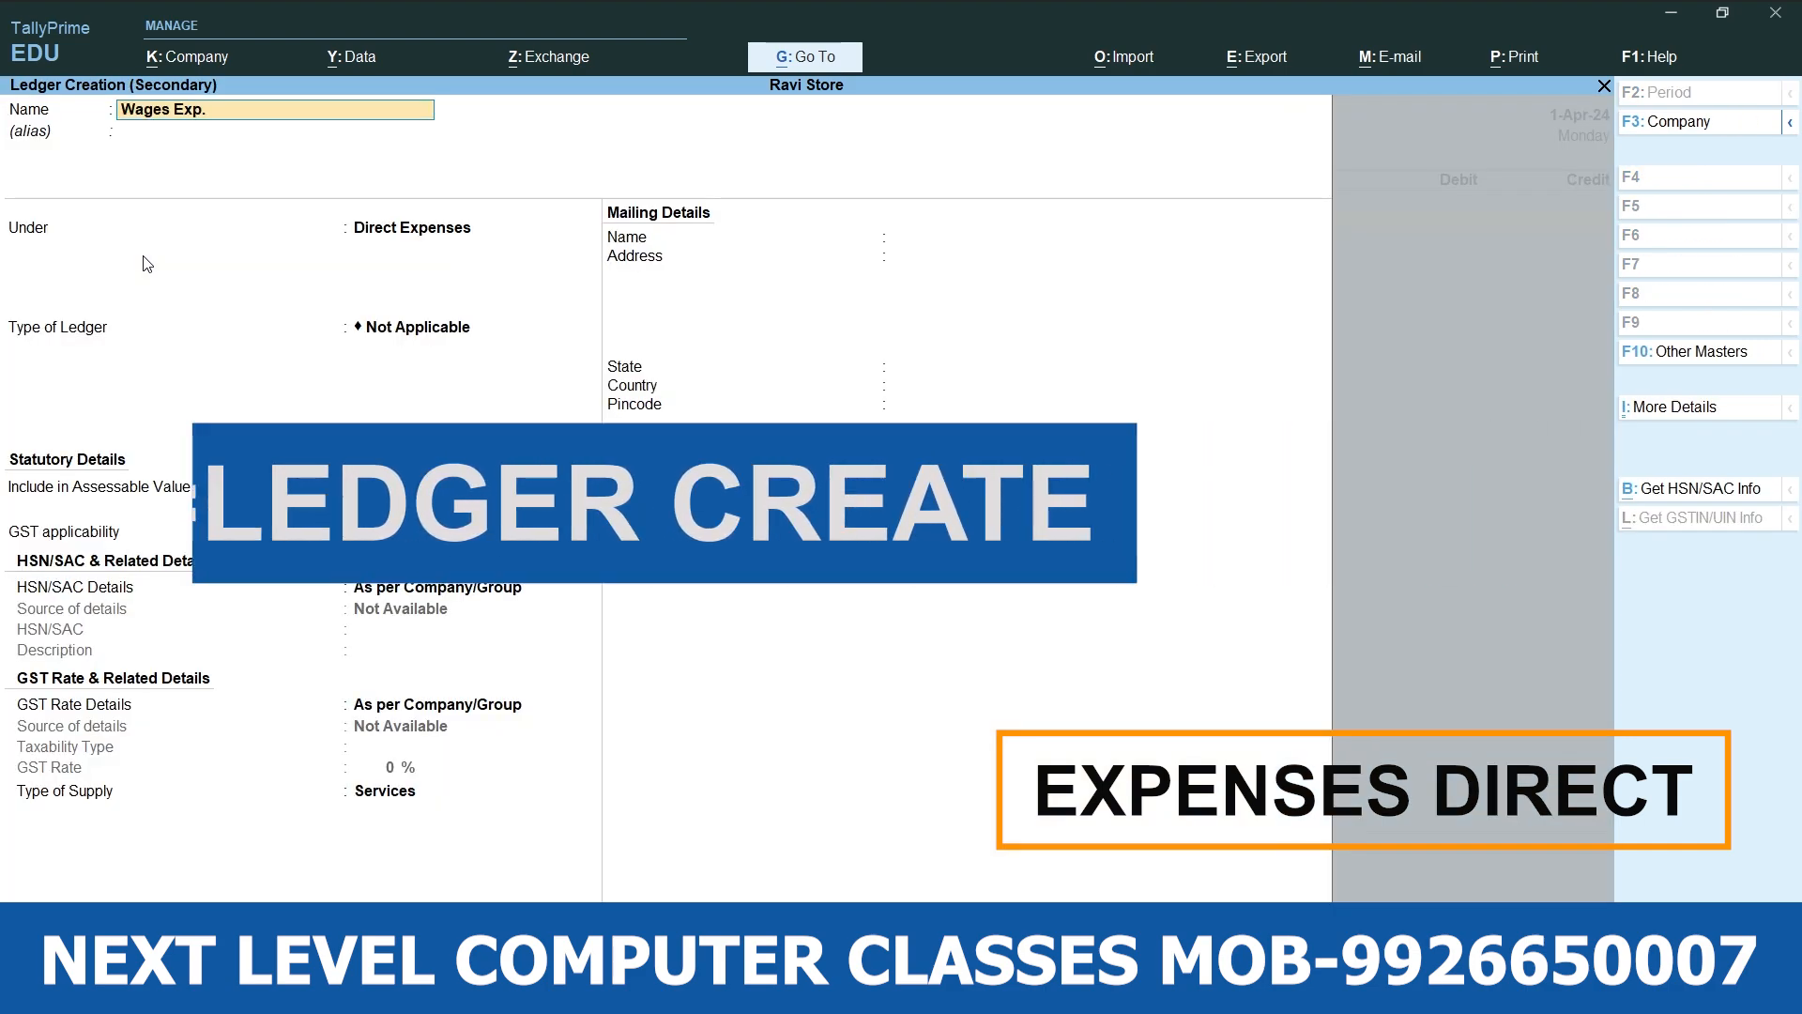
key(Return)
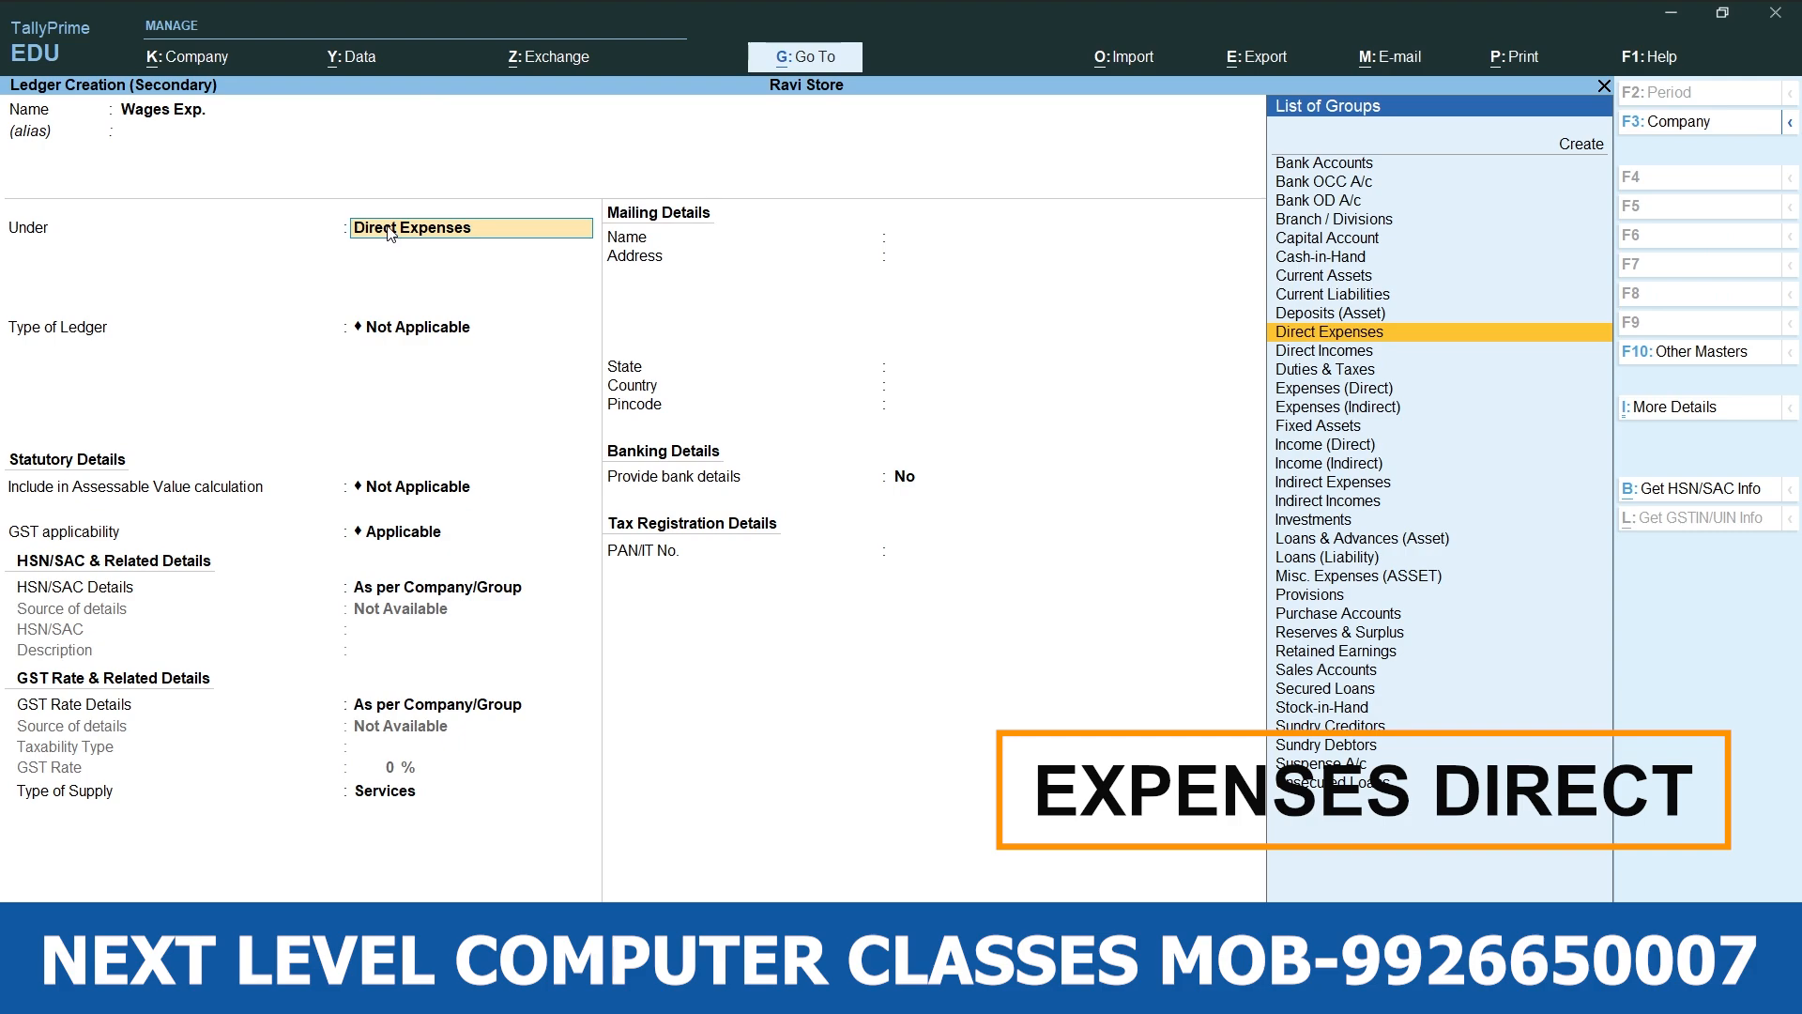
key(Return)
key(ctrl+a)
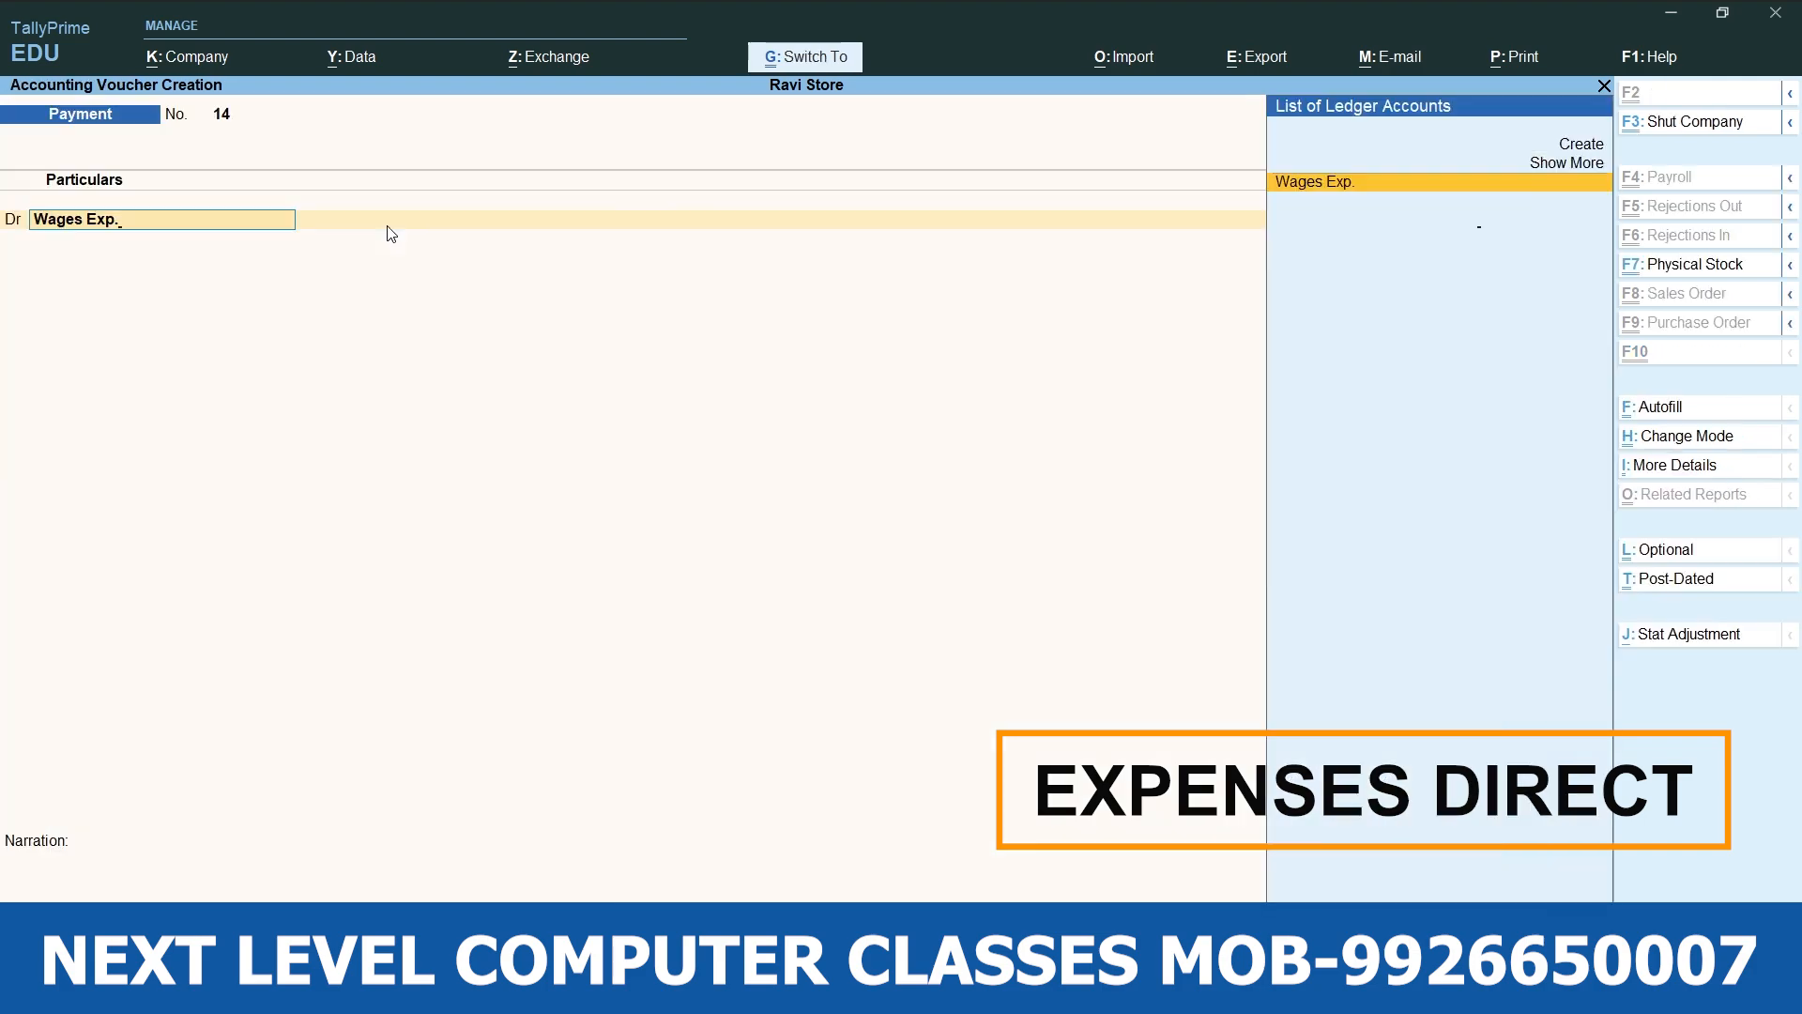
Debit Wages Exp. with 600, credit Cash with the default party details, and save the payment voucher.
key(Return)
text(600)
key(Return)
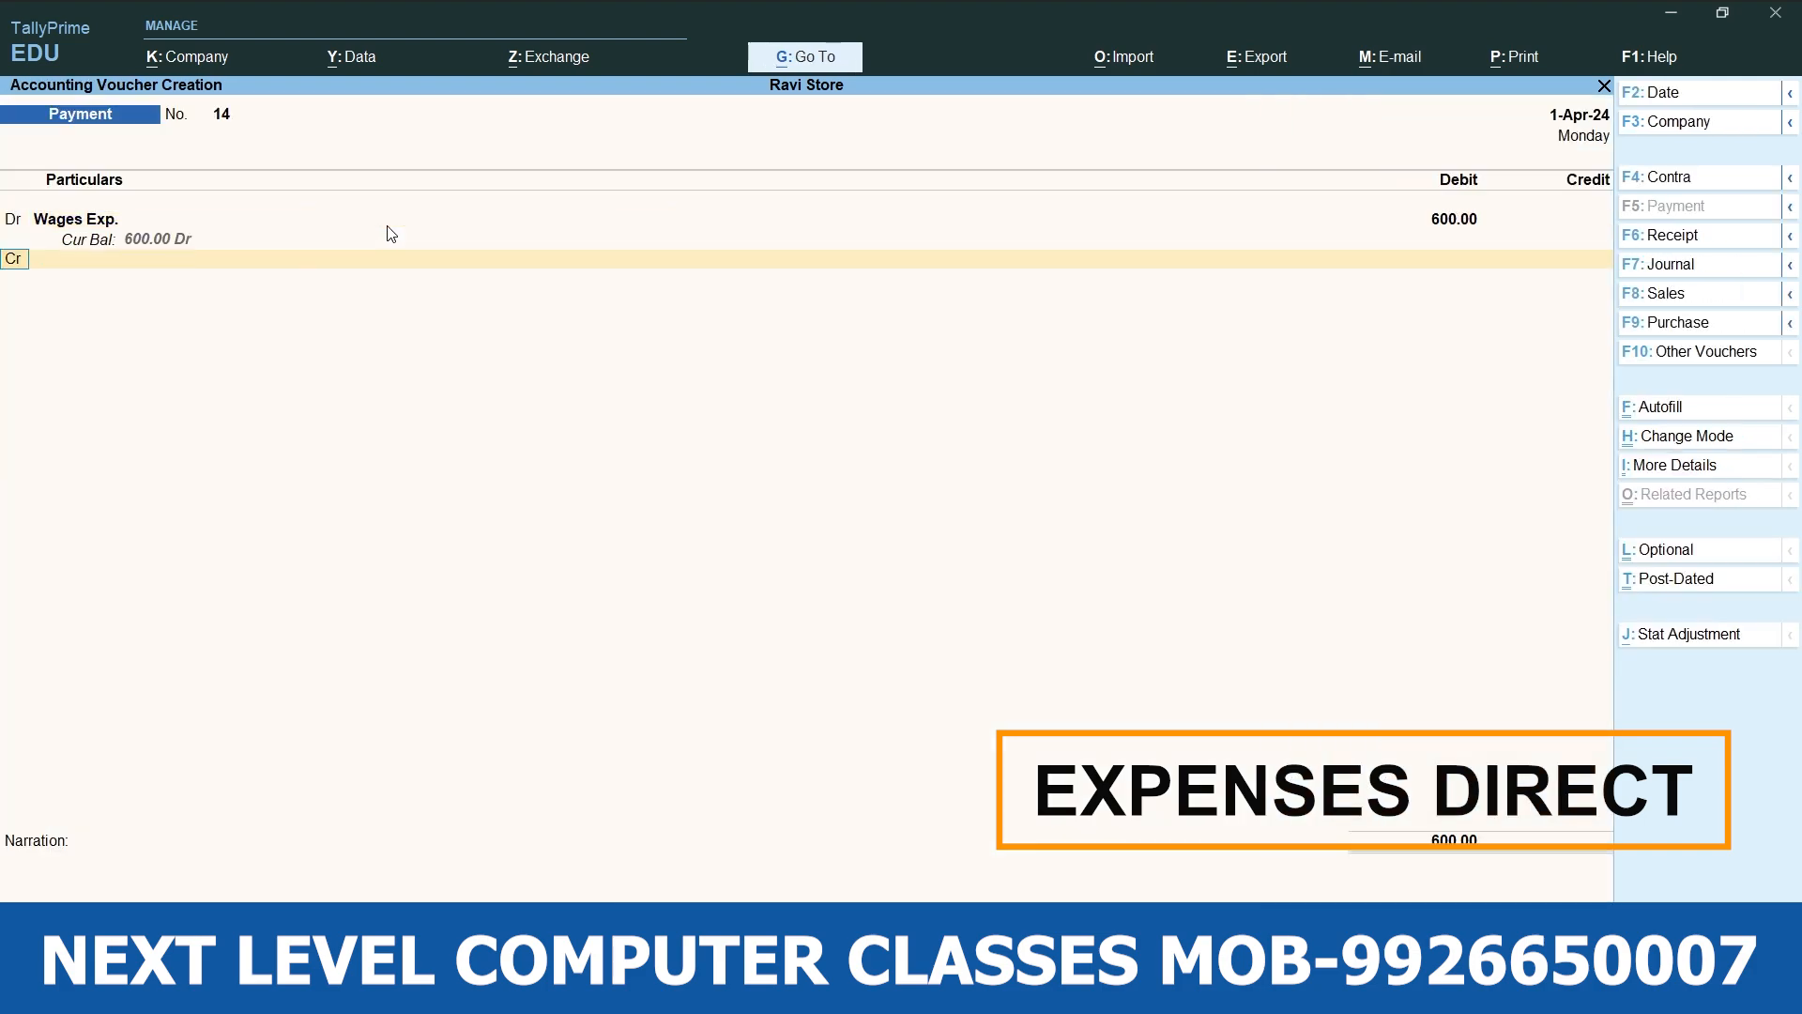
key(Down)
key(Down)
key(Down)
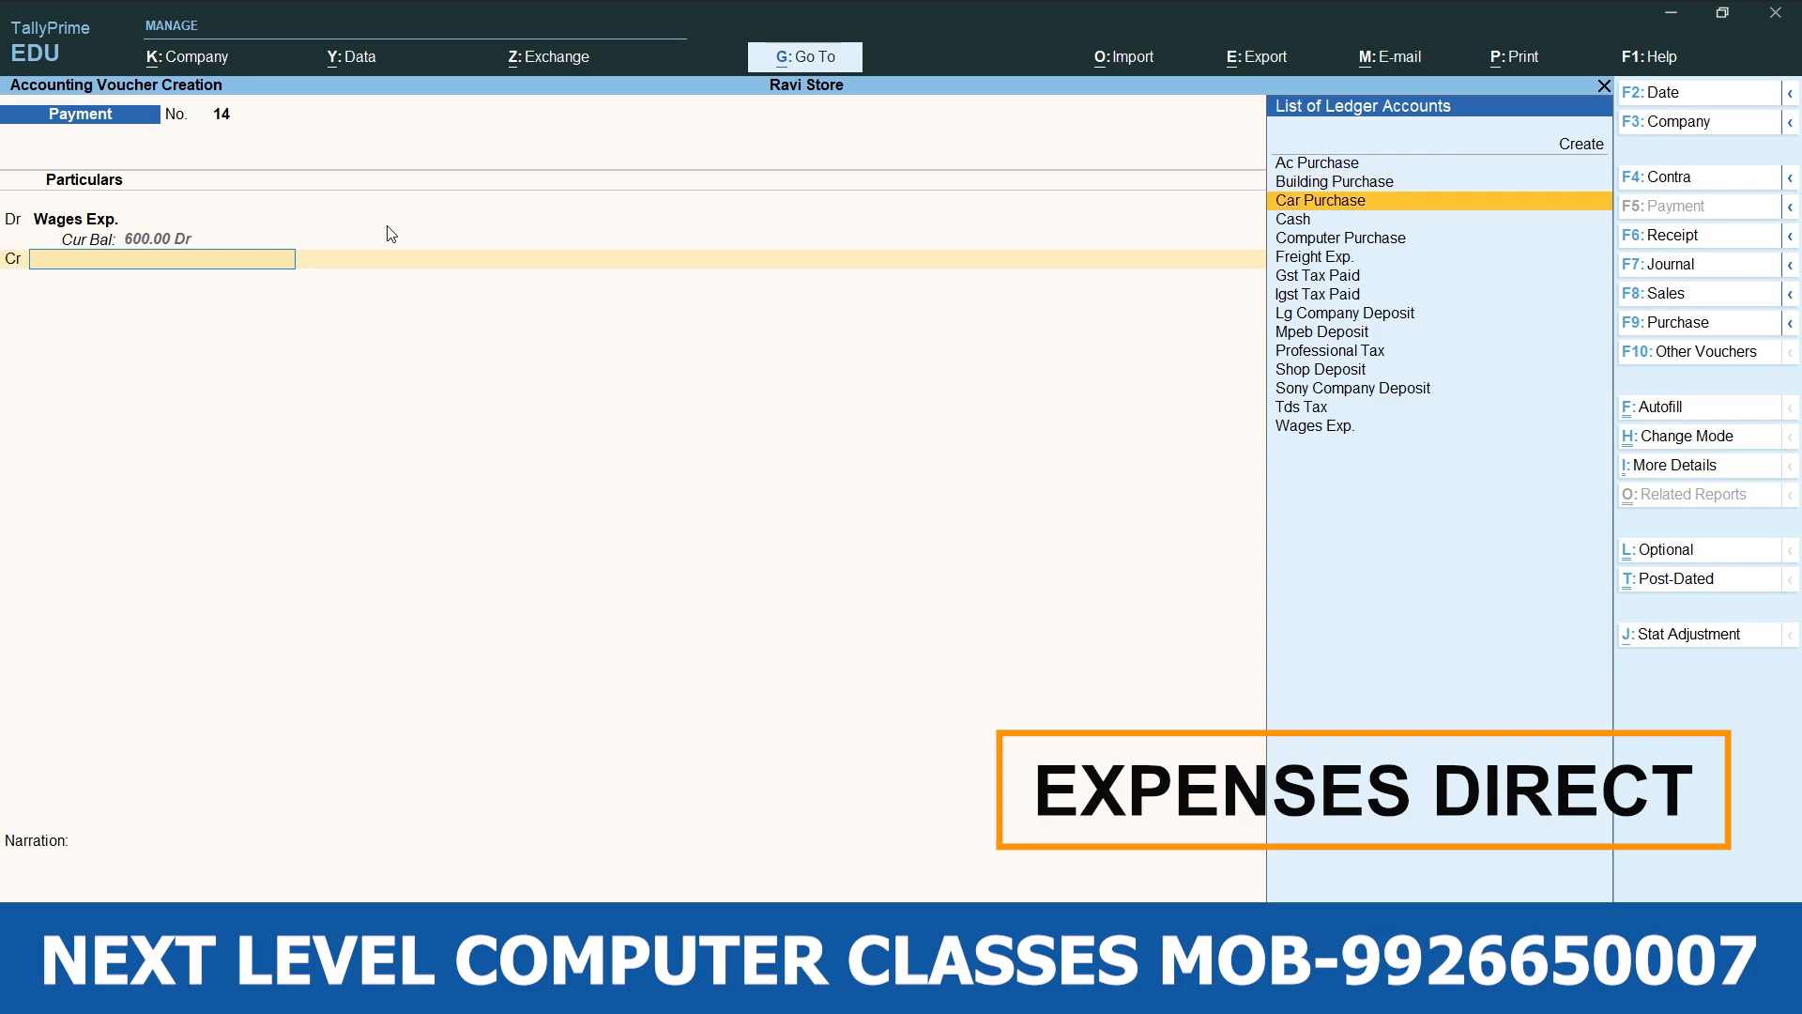
key(Return)
key(Return)
key(Return)
key(Return)
key(Return)
key(Return)
key(Return)
key(Return)
key(Return)
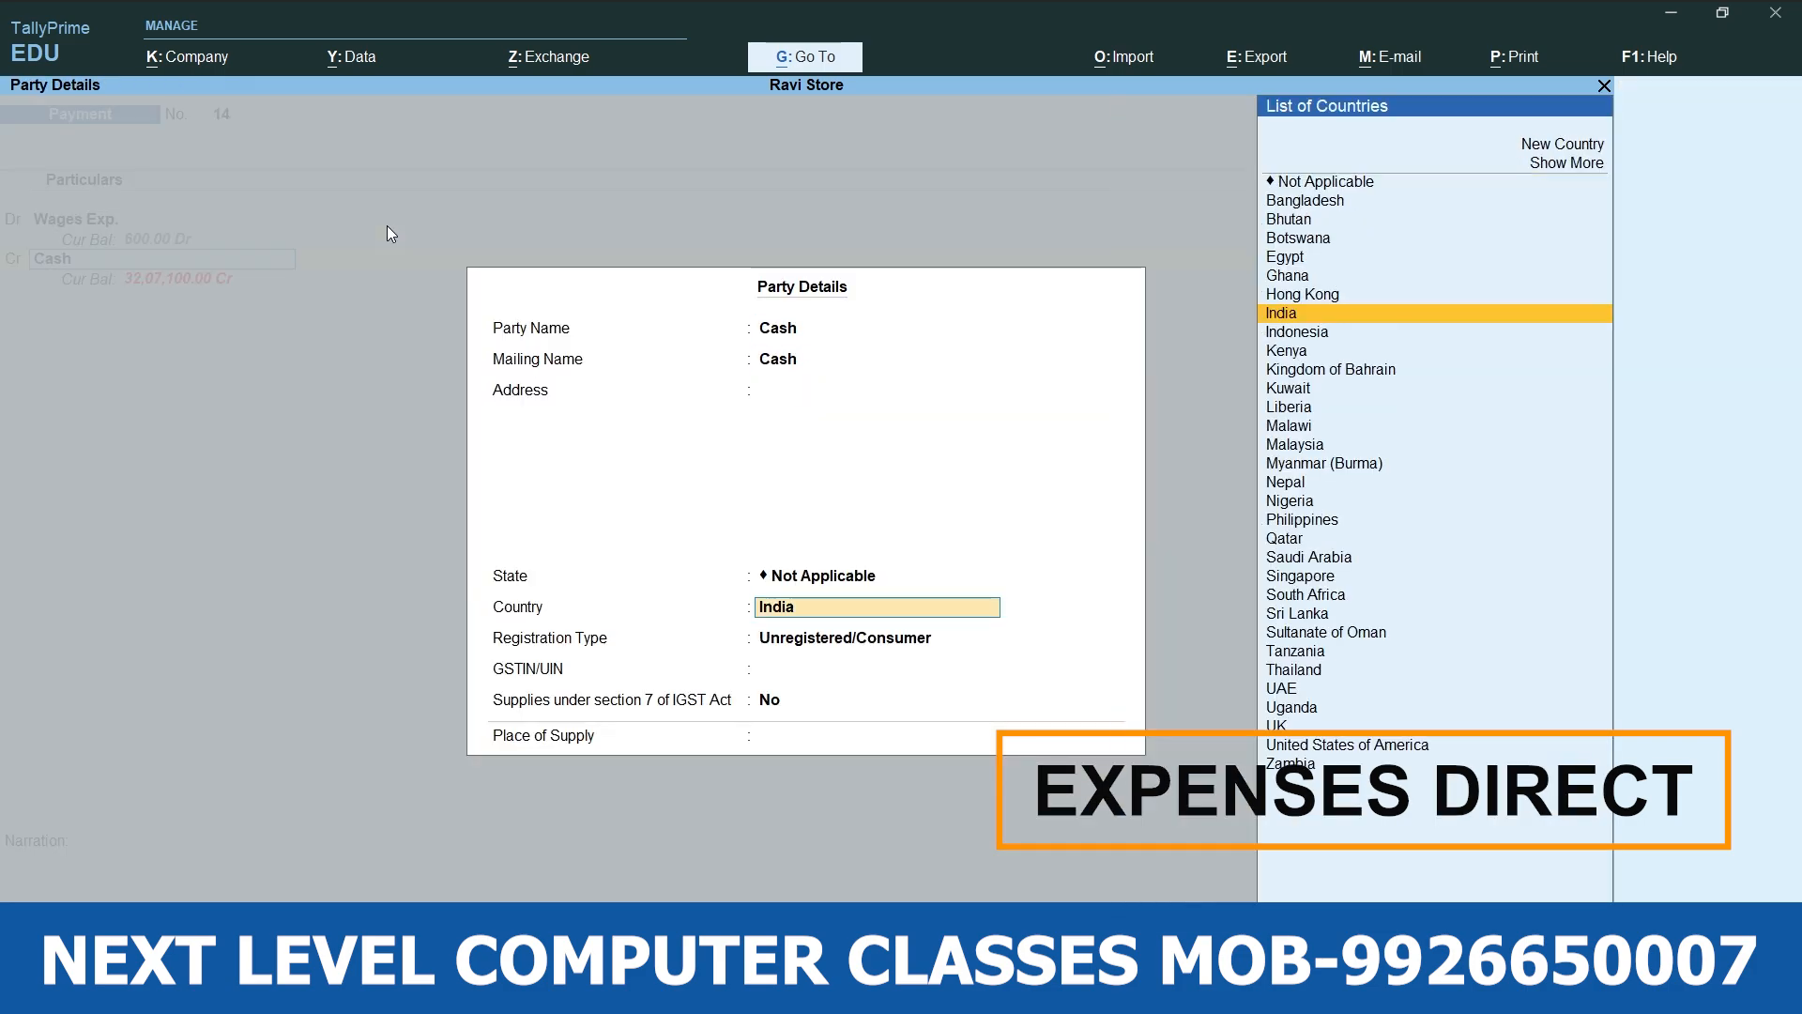
key(Return)
key(Return)
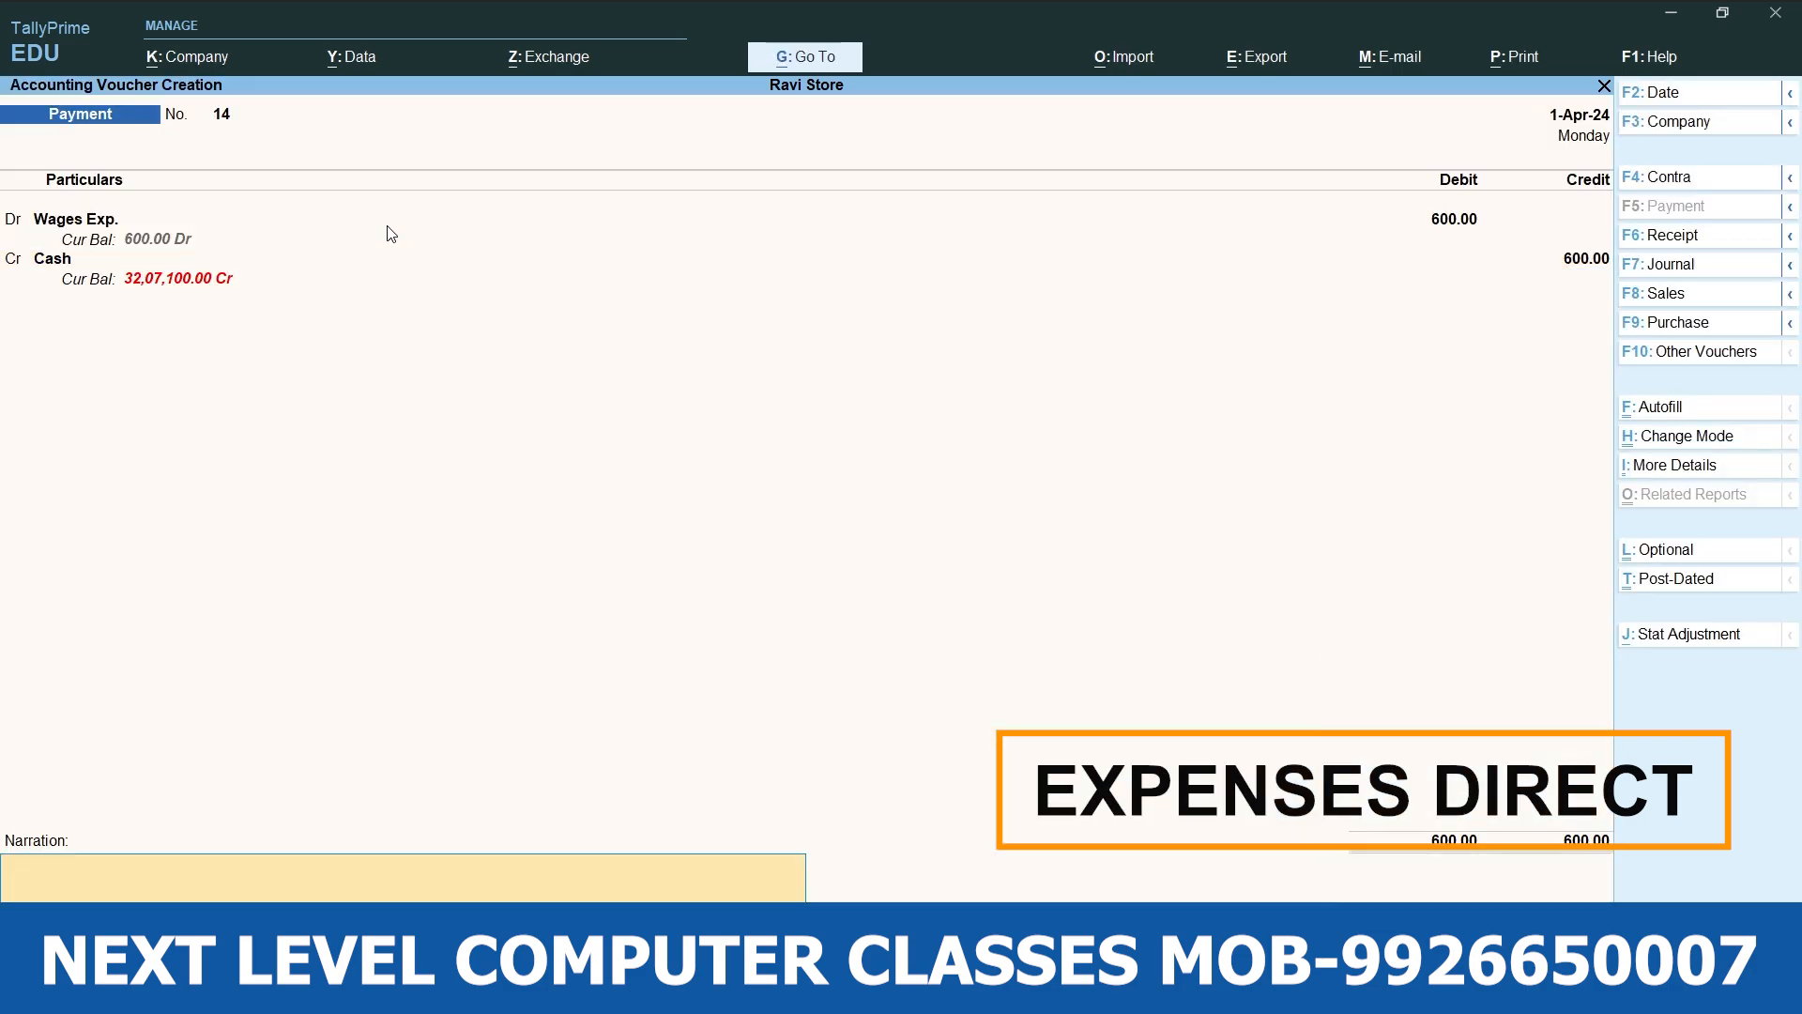
key(Return)
key(Return)
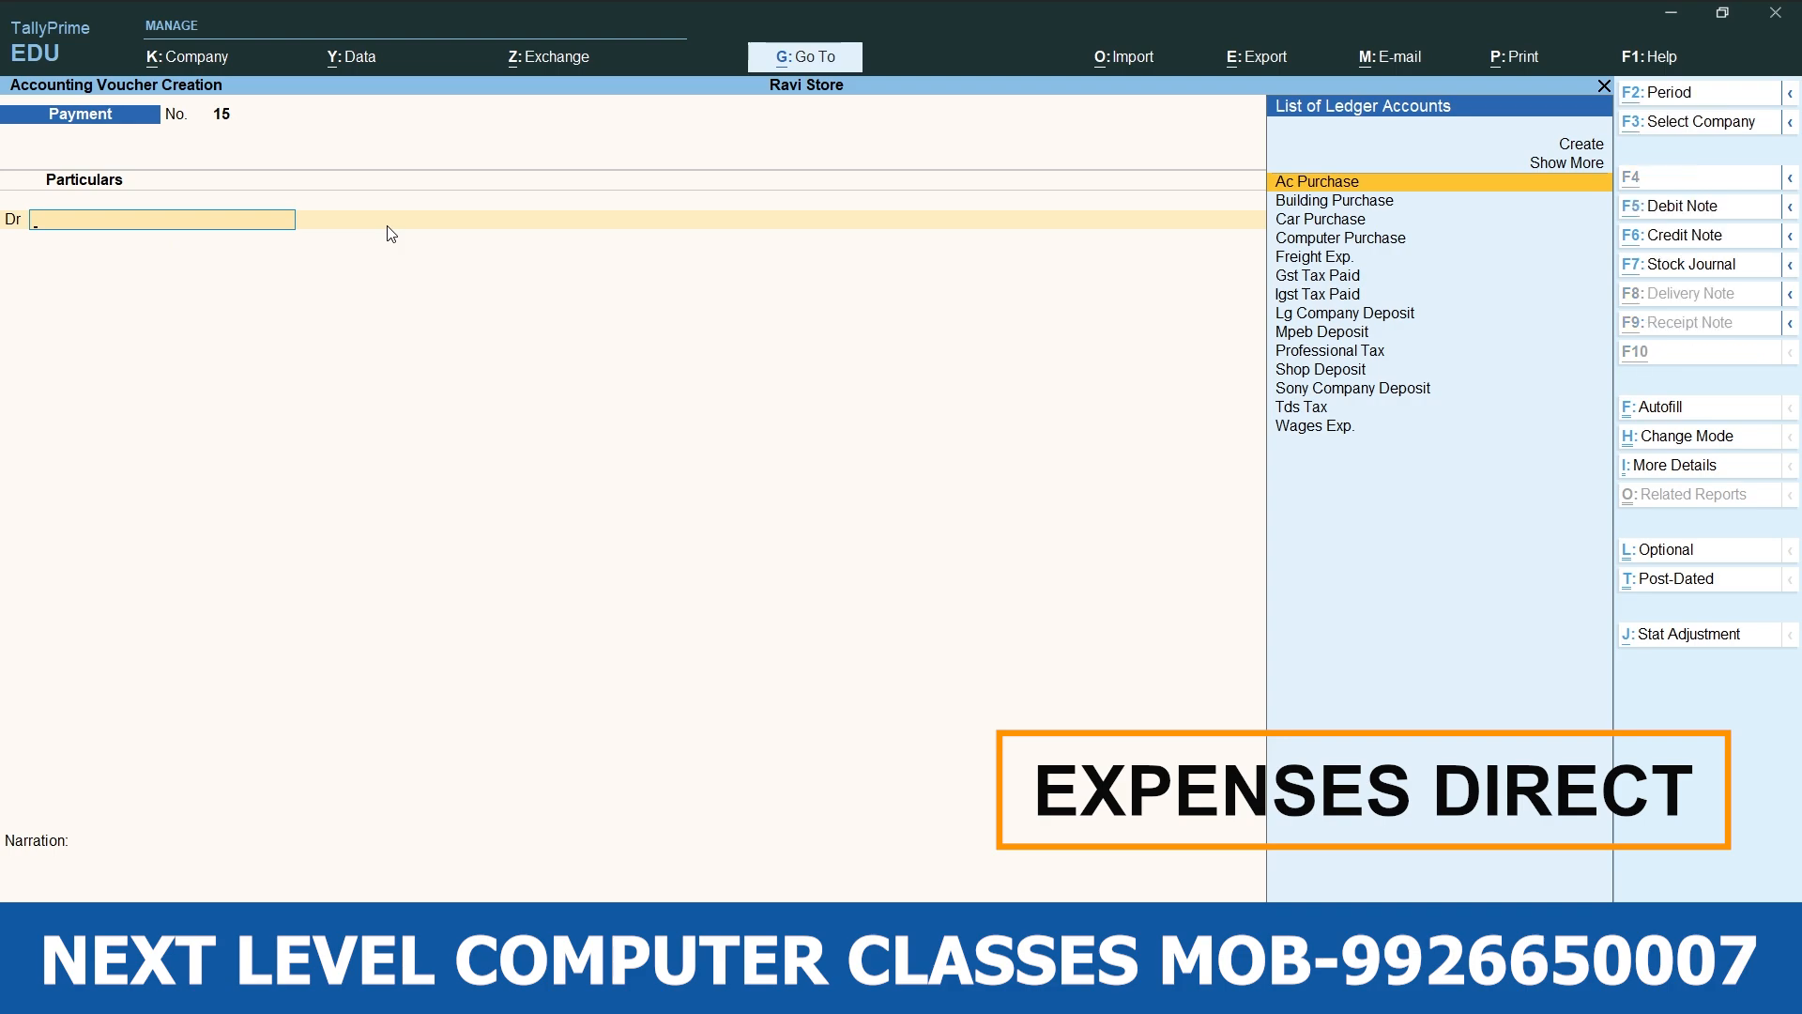
Create the Packing Exp. ledger under Direct Expenses from the next payment voucher.
key(alt+c)
text(Packing)
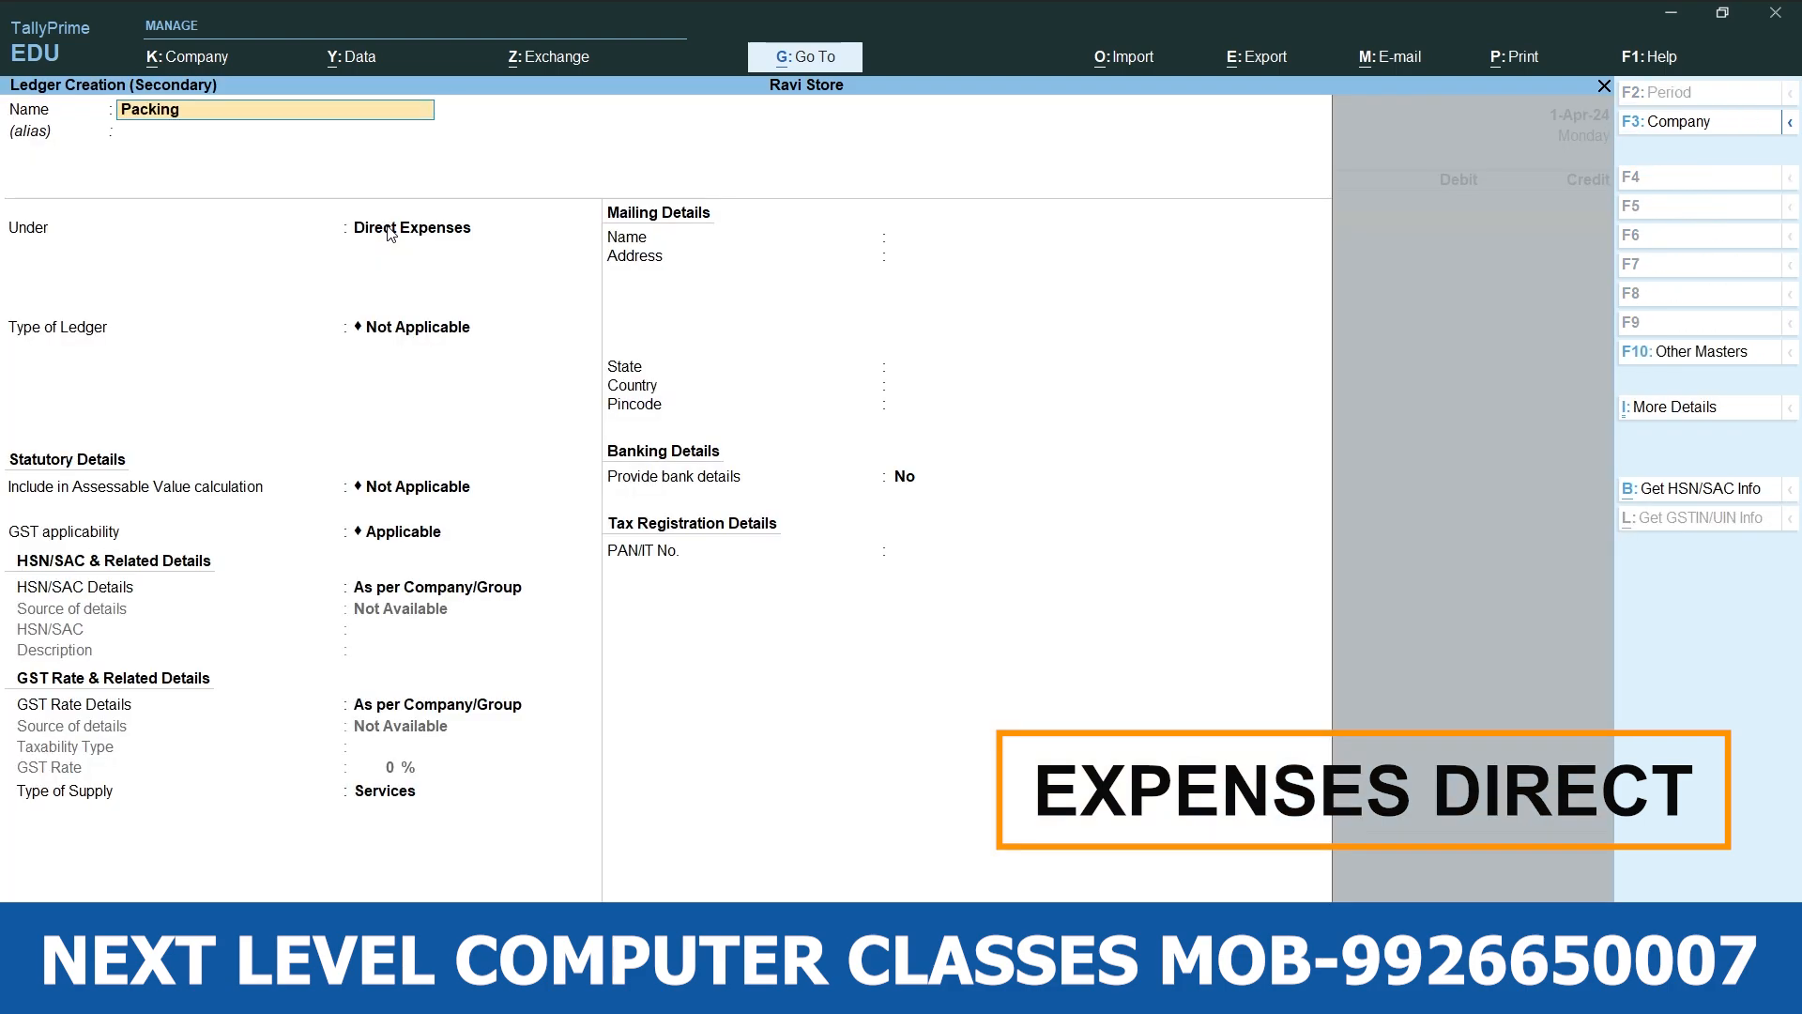
text( exp.)
key(Return)
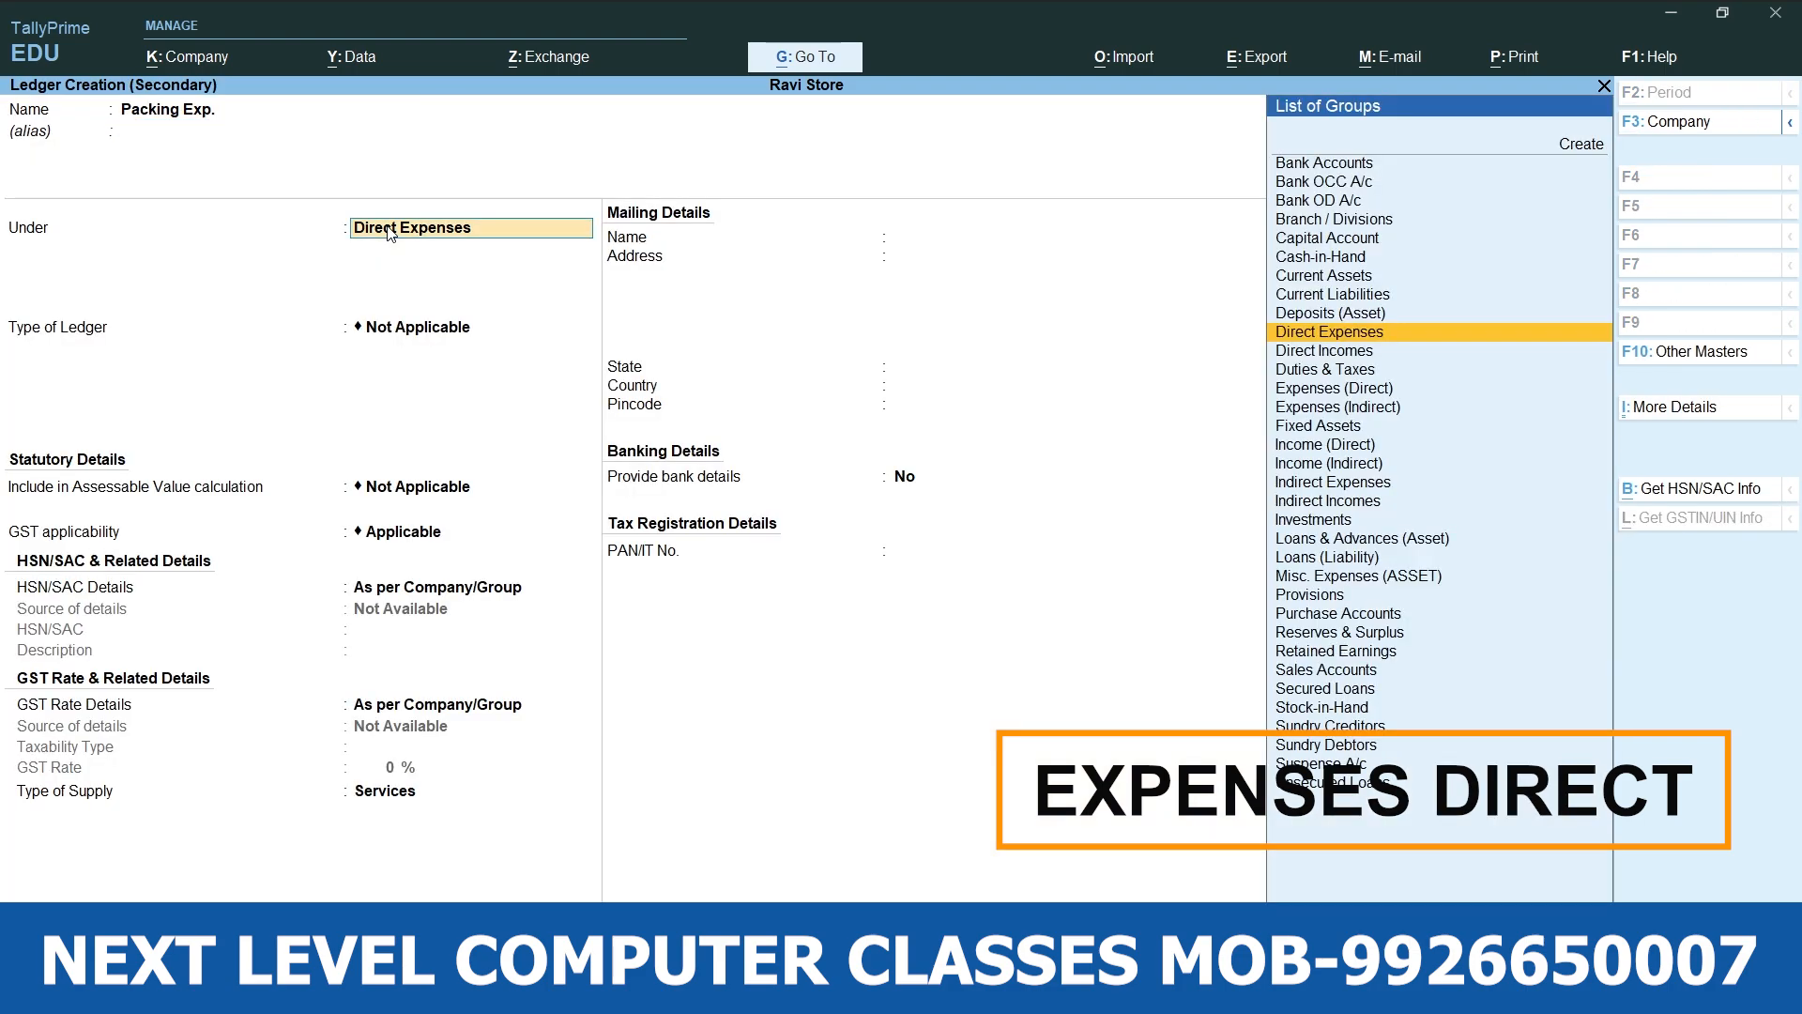
key(Return)
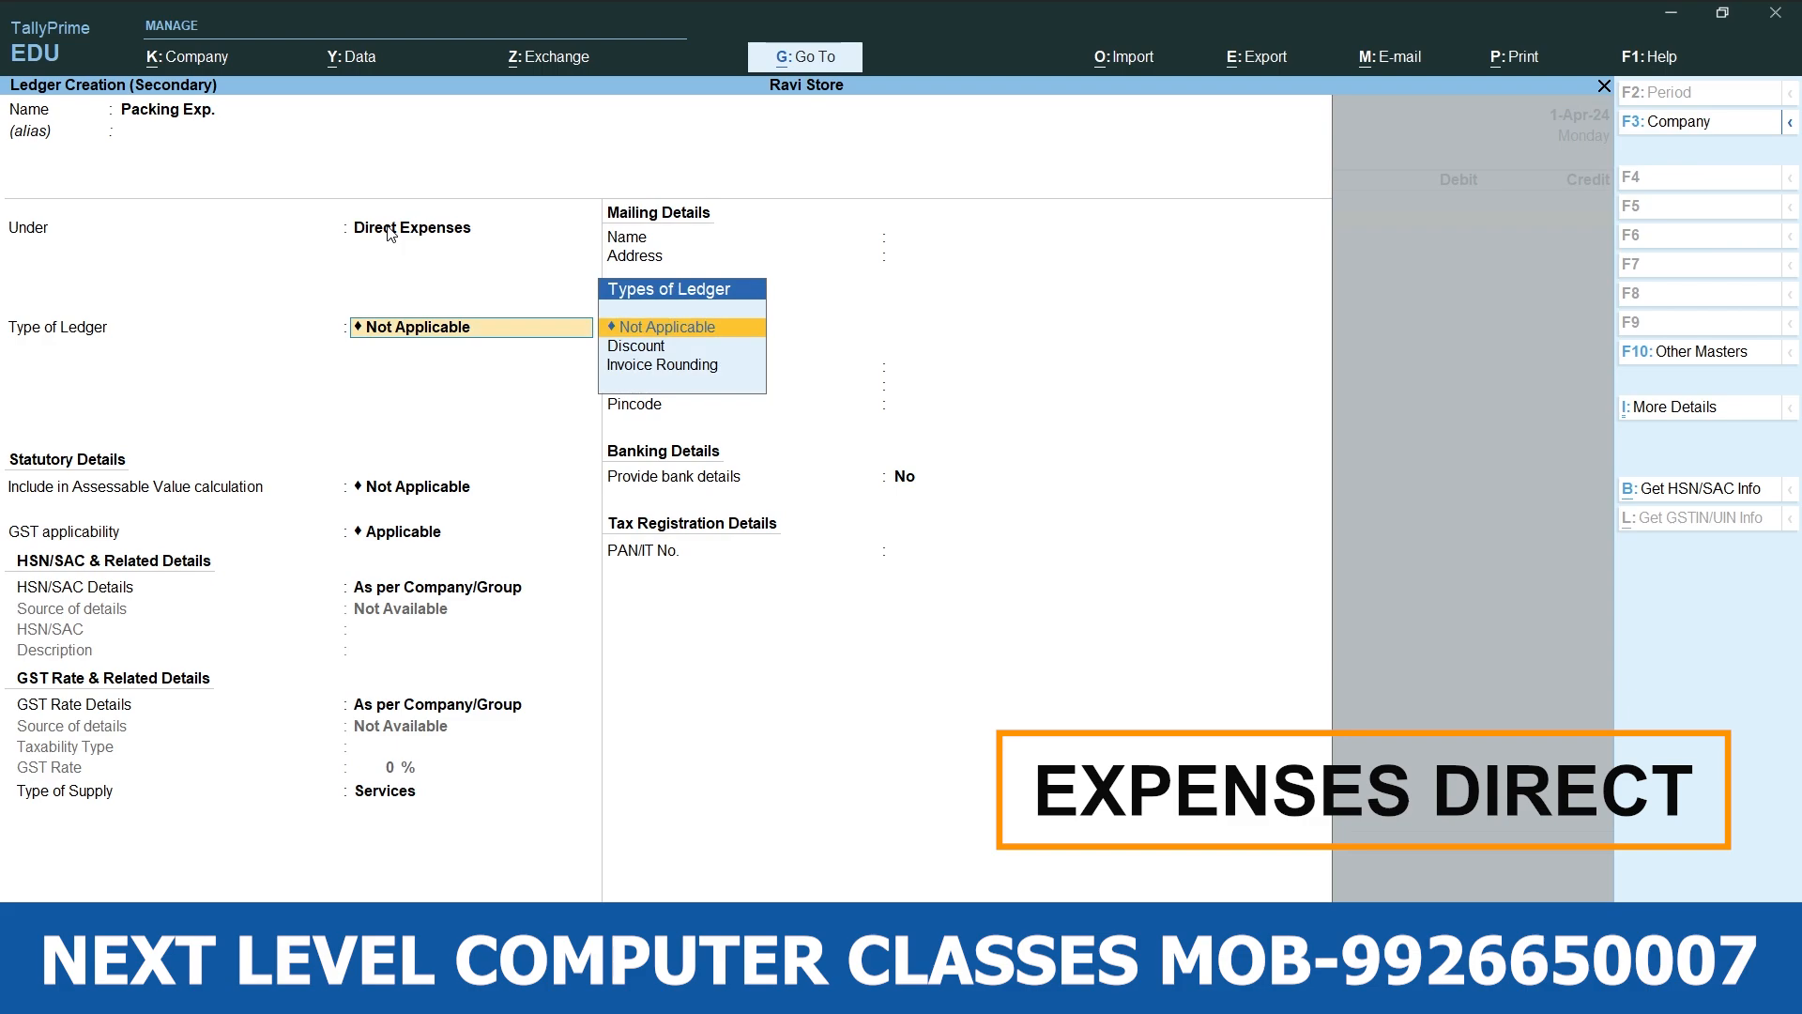
key(ctrl+a)
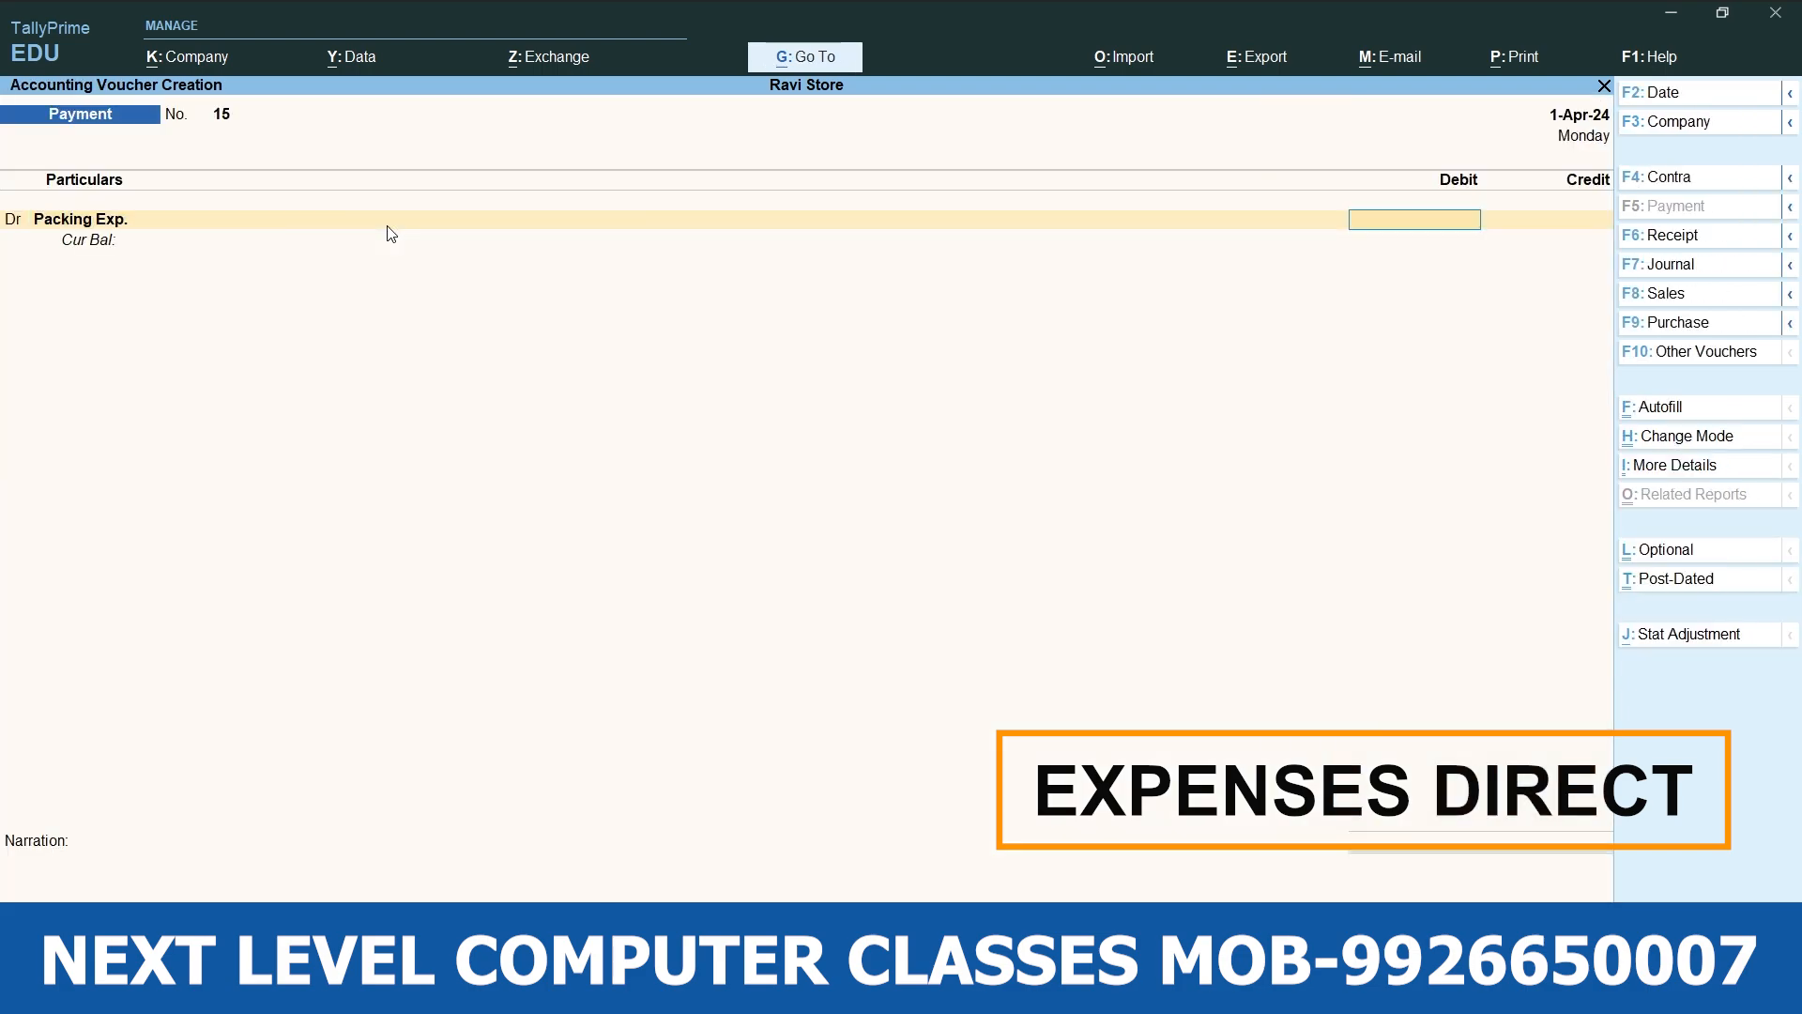
Debit Packing Exp. with 2,500, credit Cash, and save the payment voucher.
text(2500)
key(Return)
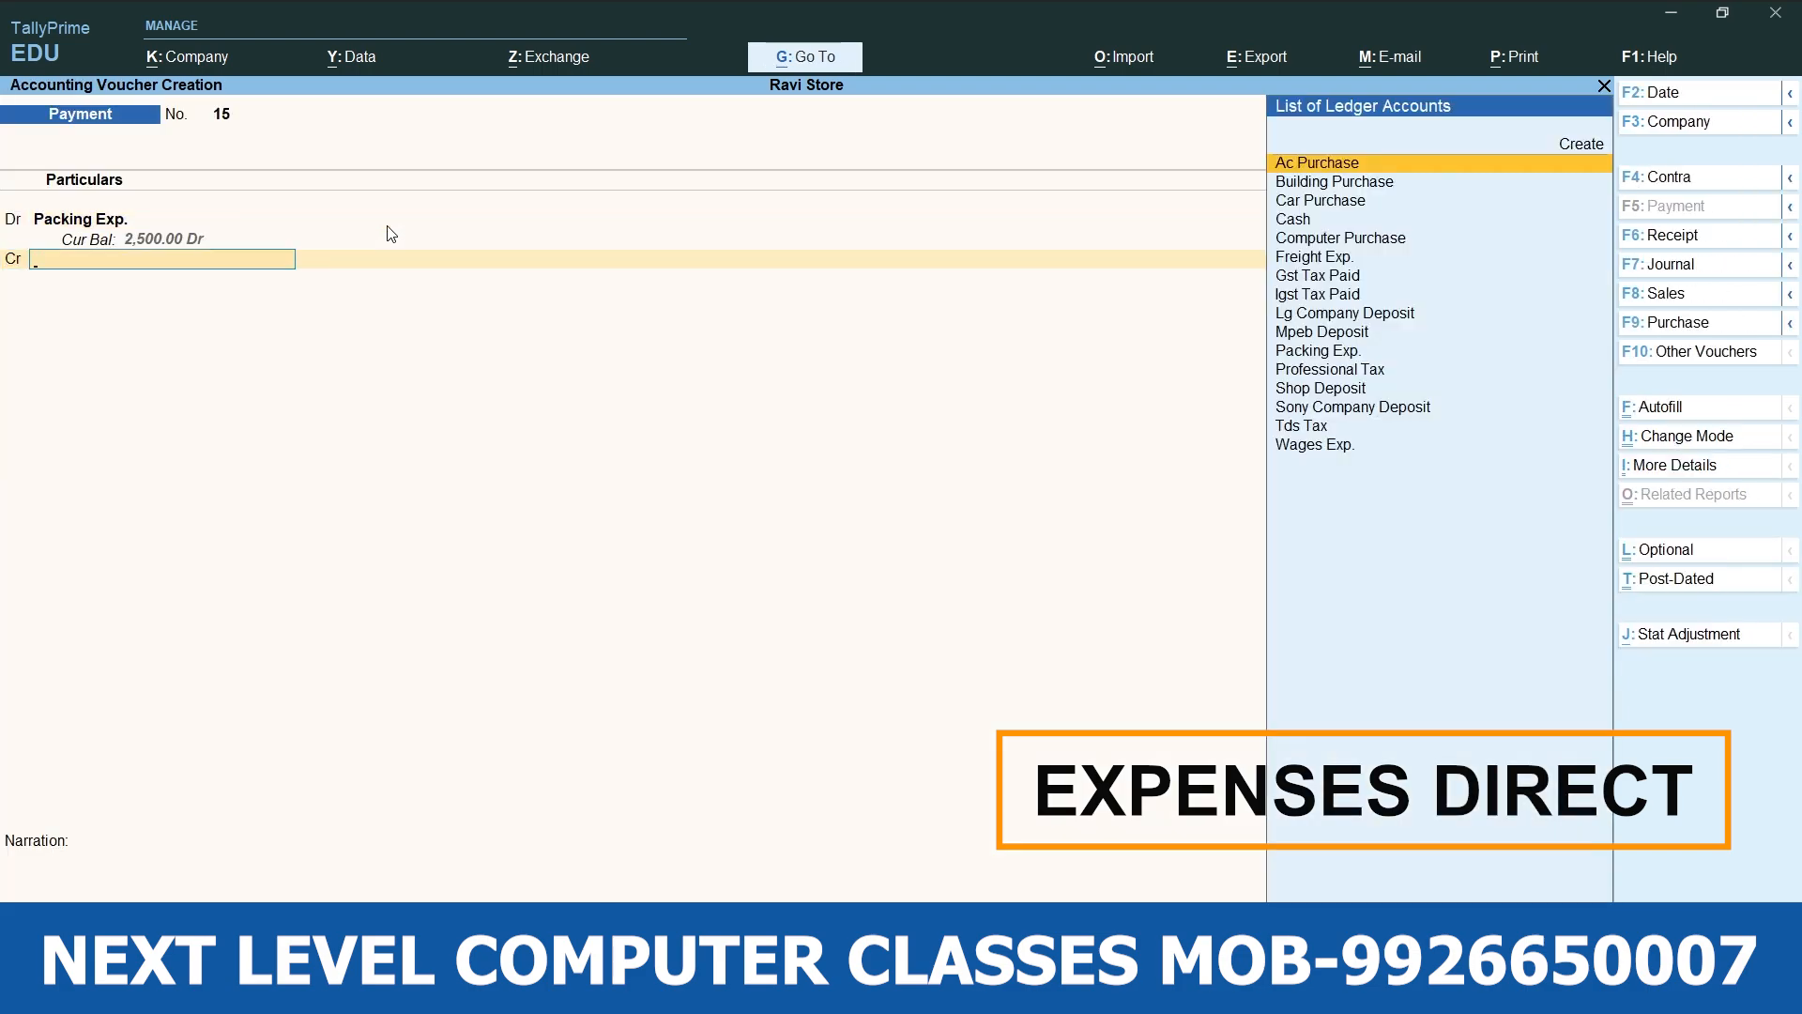
key(Down)
key(Down)
key(Down)
key(Return)
key(Return)
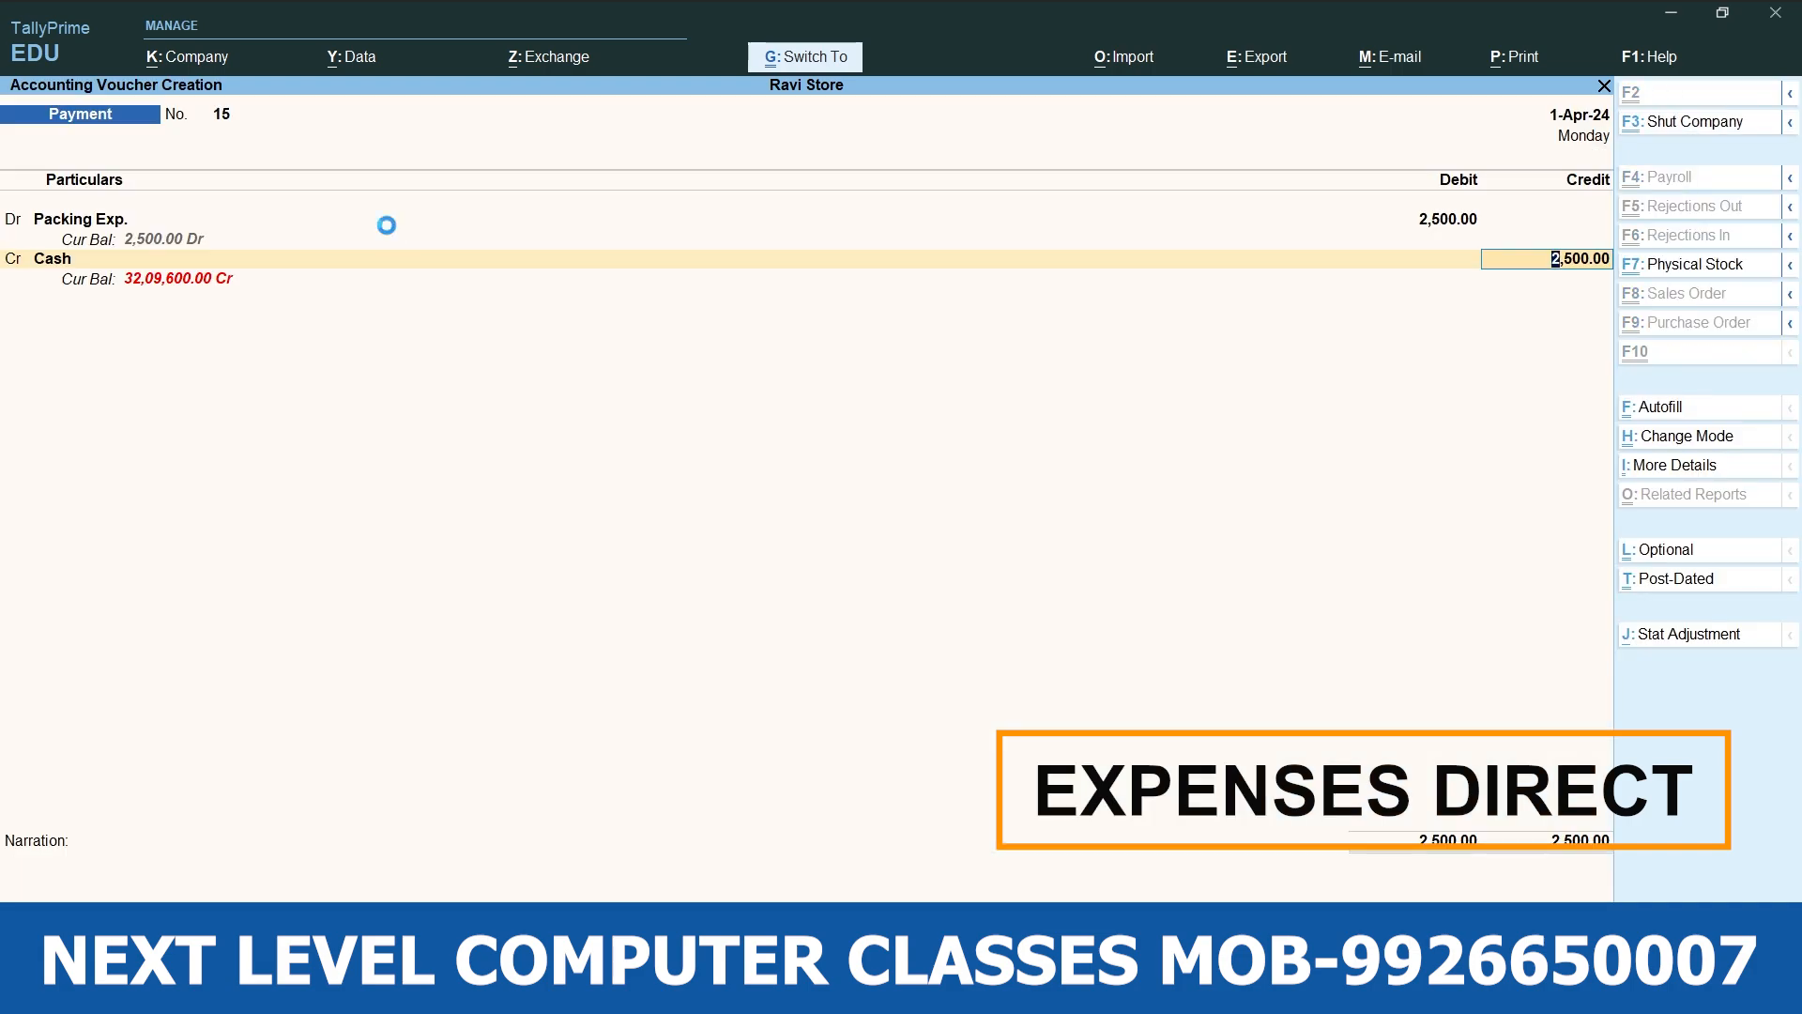
key(ctrl+a)
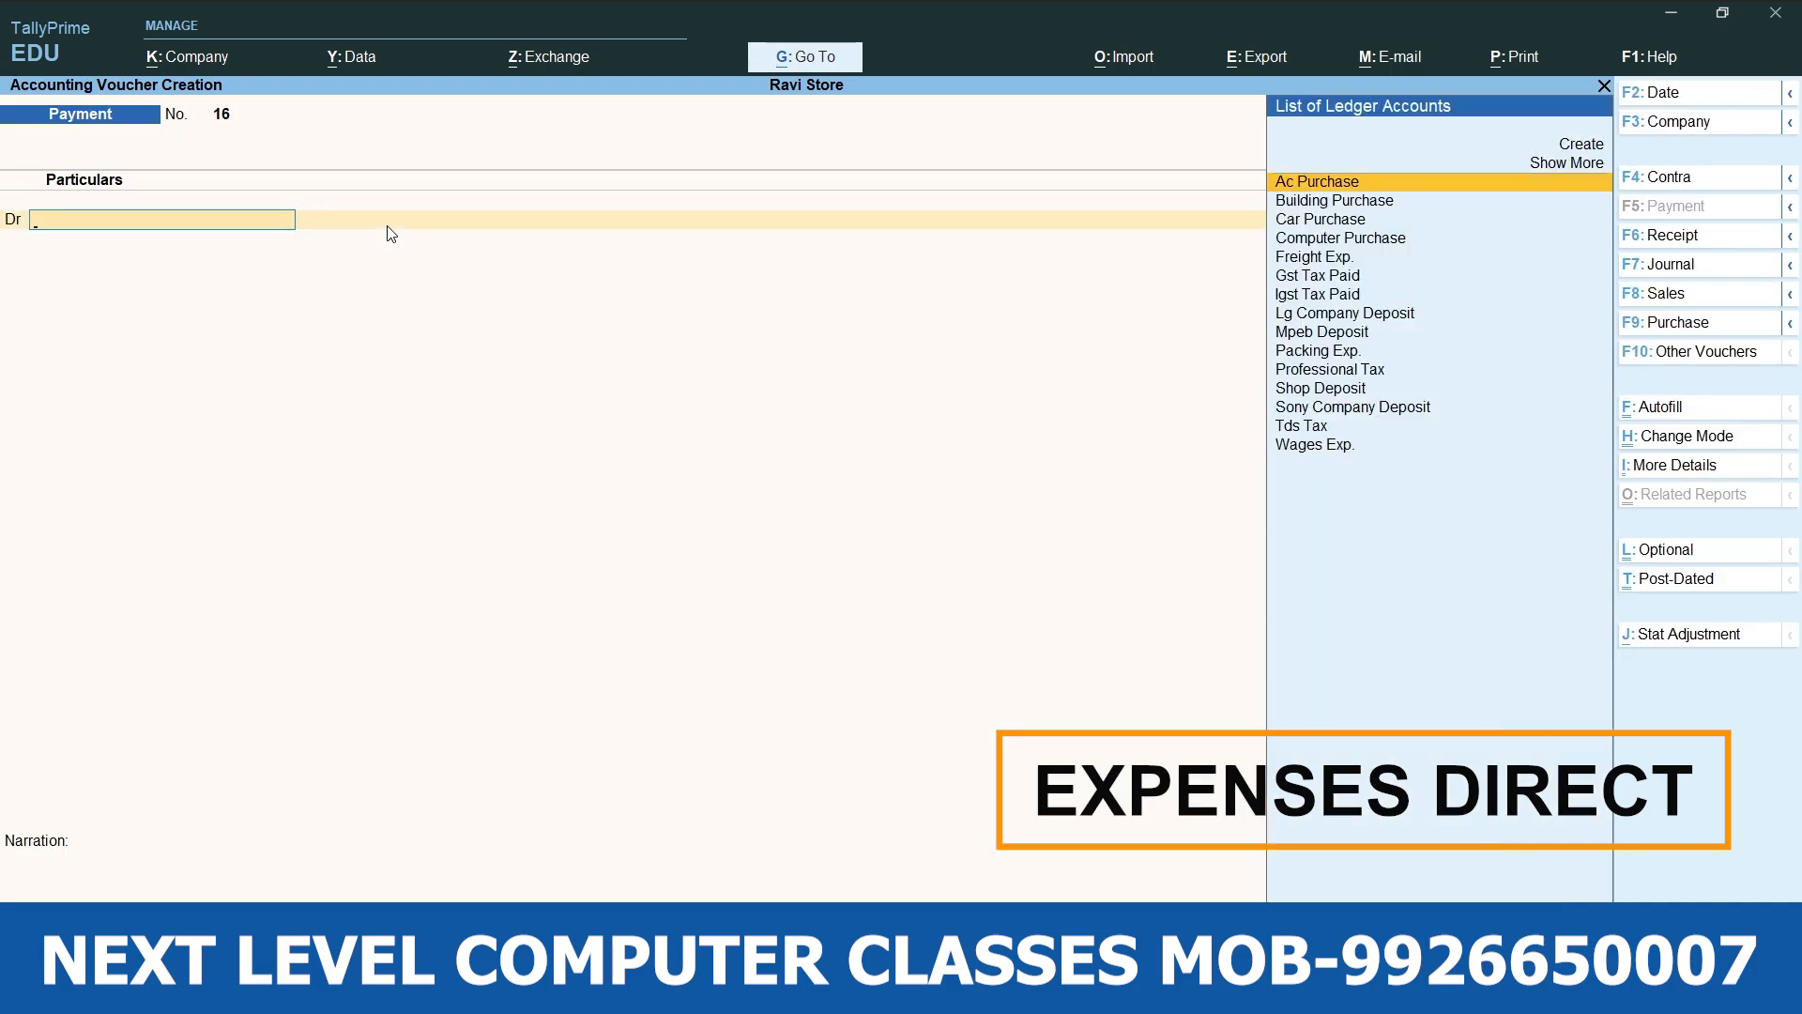
Leave voucher entry and open Ravi Store's Profit & Loss A/c from the Gateway of Tally.
key(Escape)
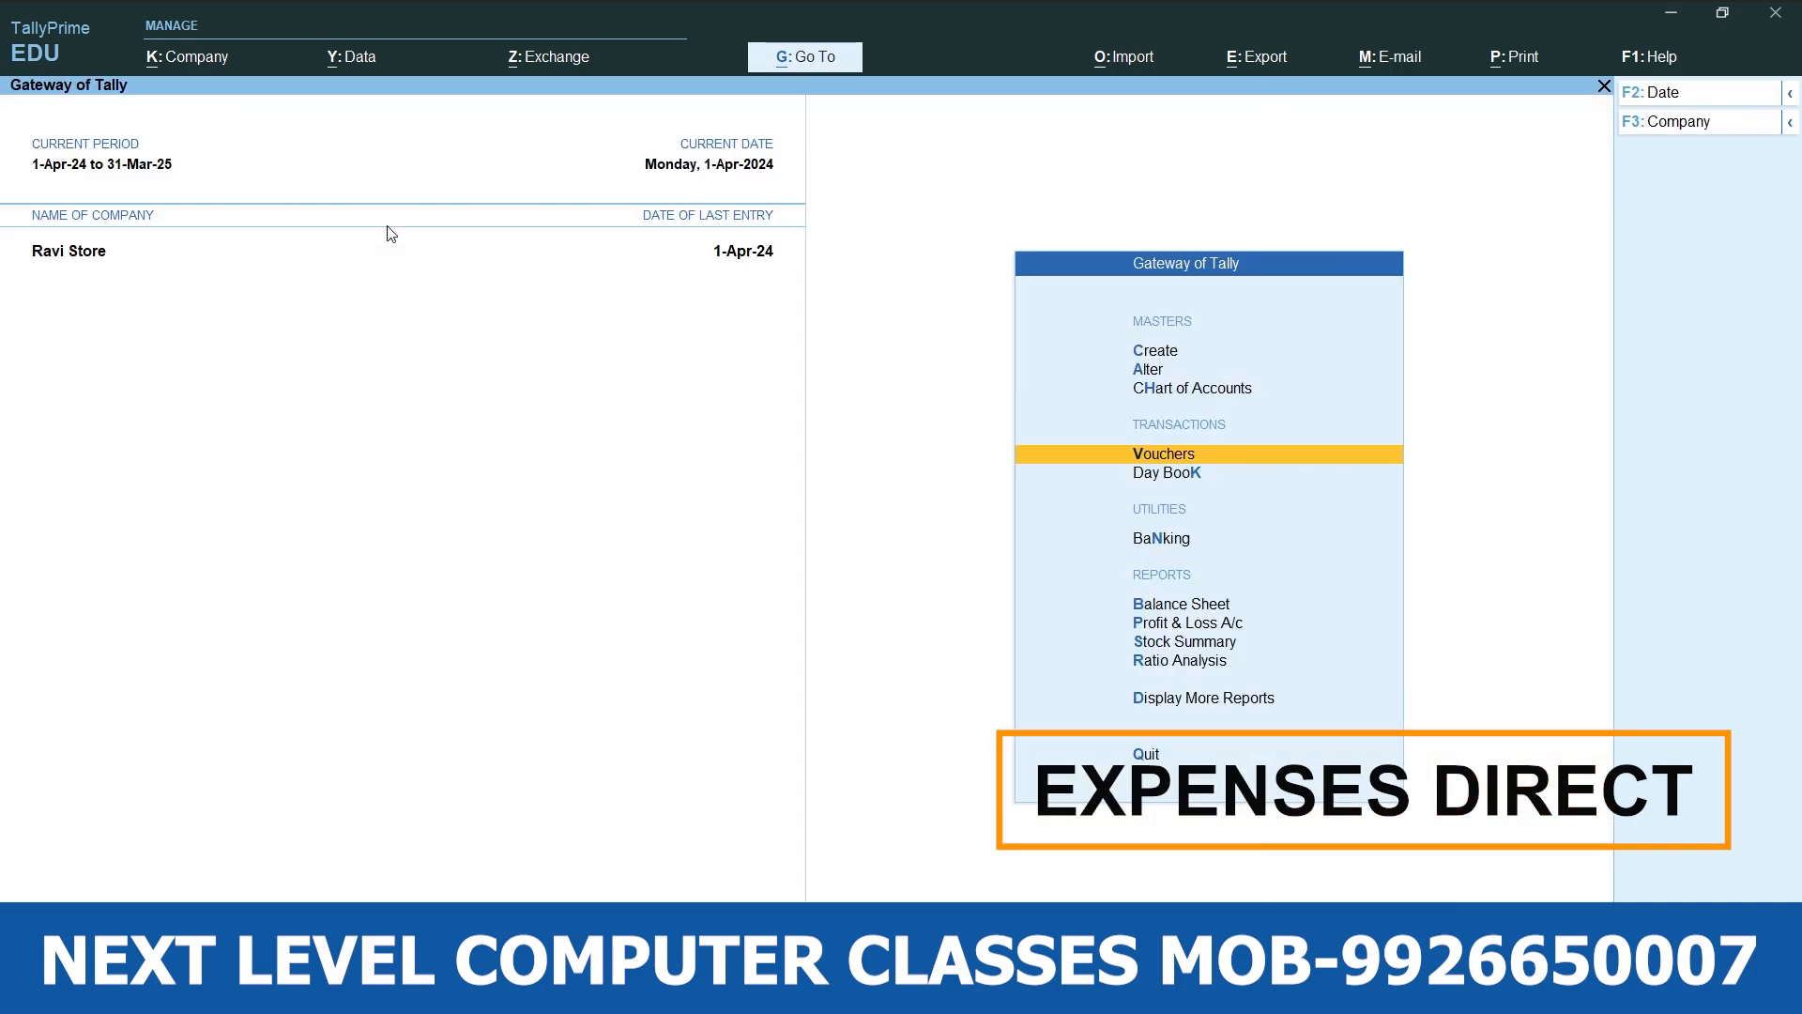
key(Down)
key(Down)
key(Down)
key(Down)
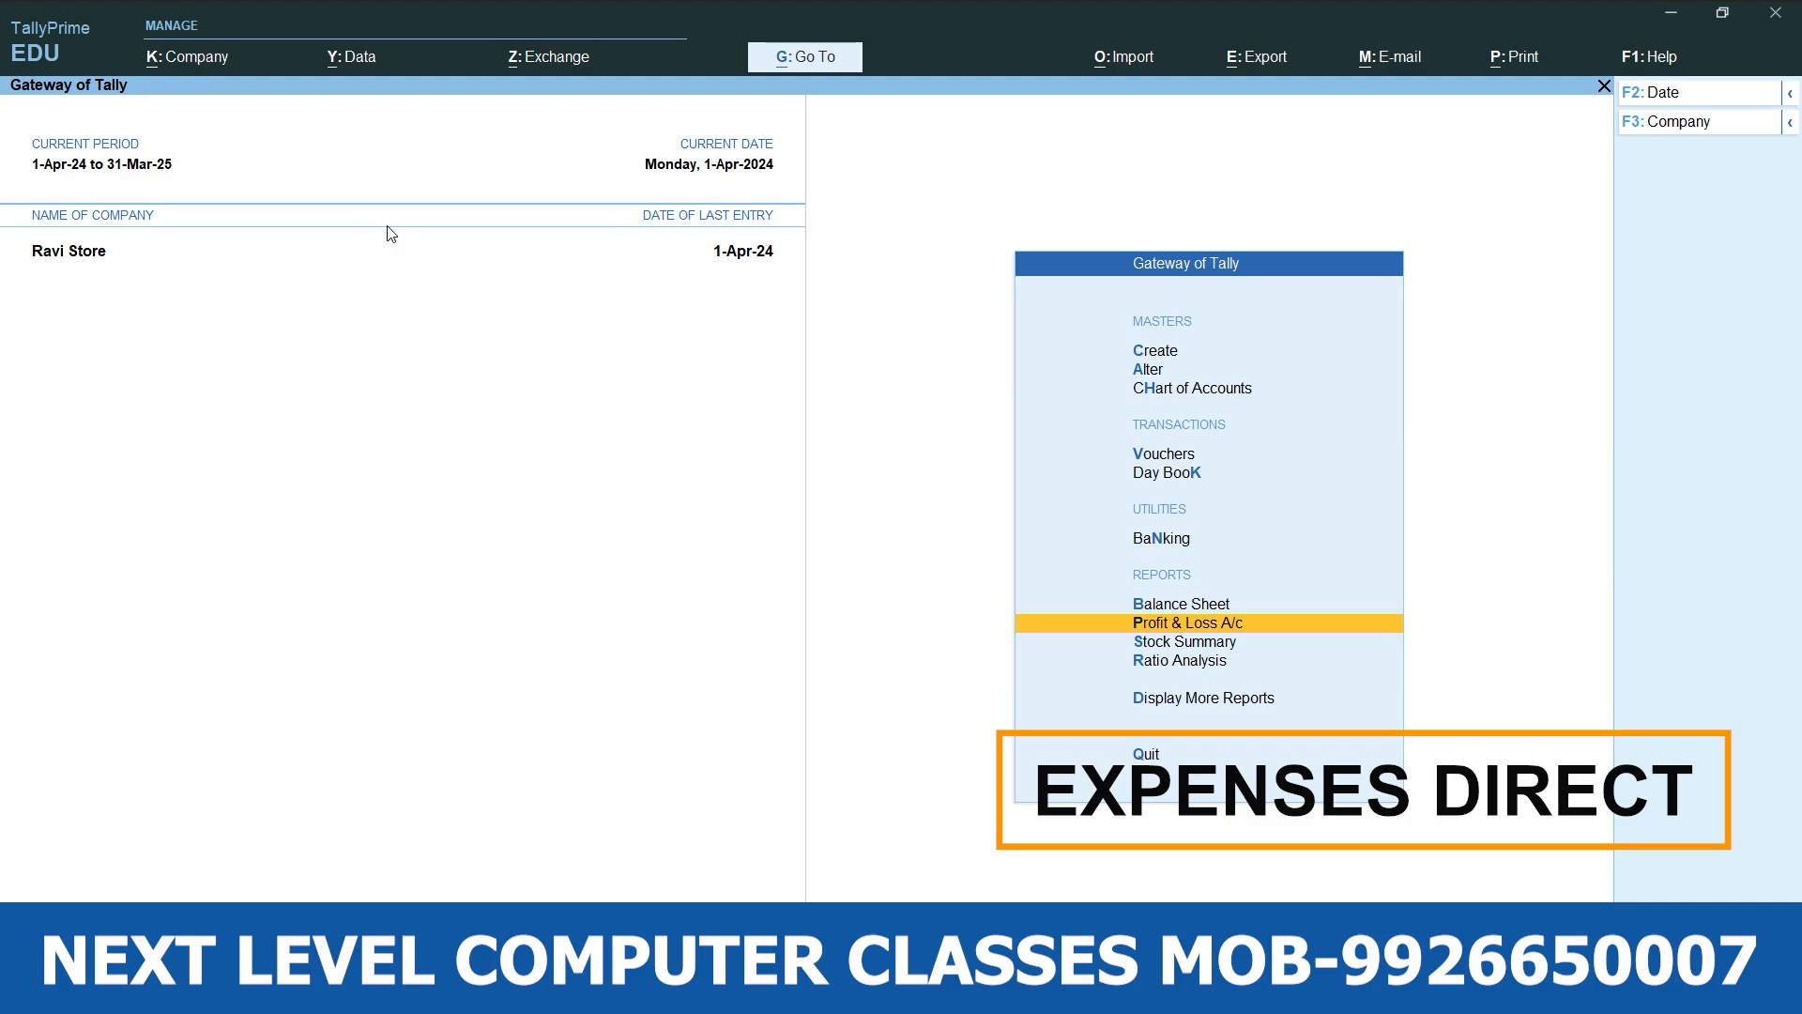
key(Return)
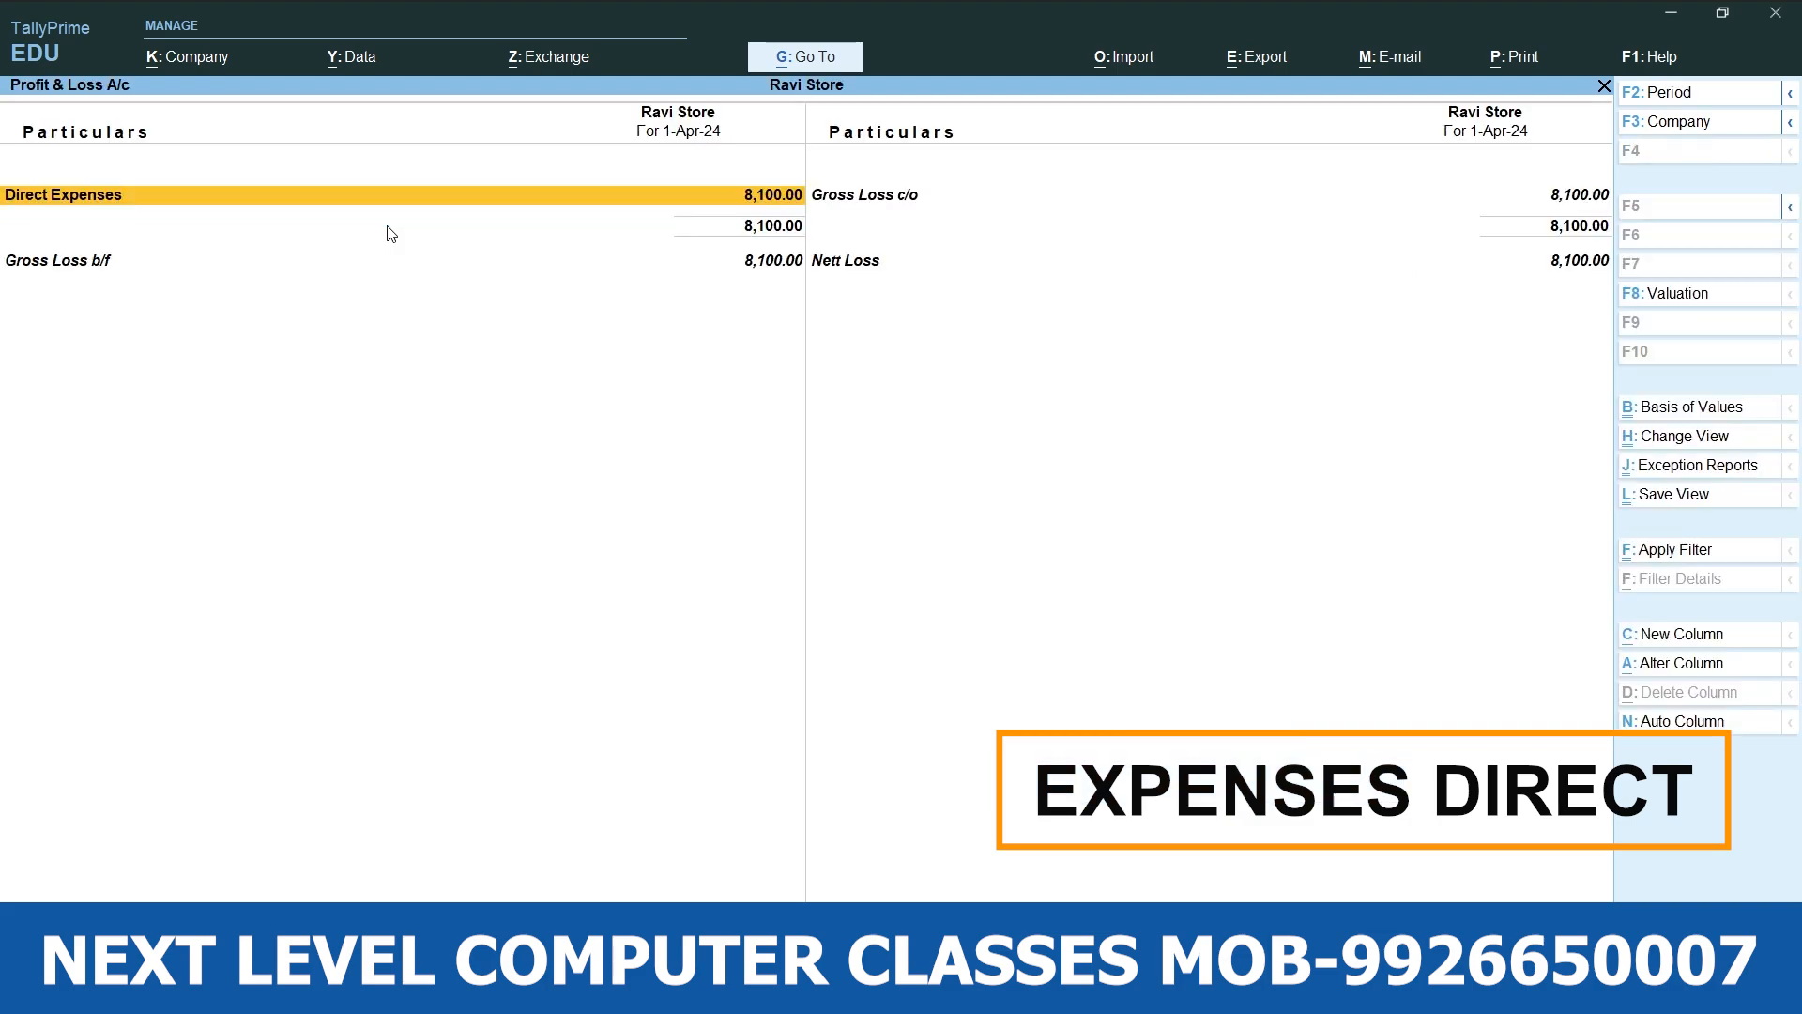
Drill down into Direct Expenses, review each expense ledger's balance, and return to the Gateway of Tally.
key(Return)
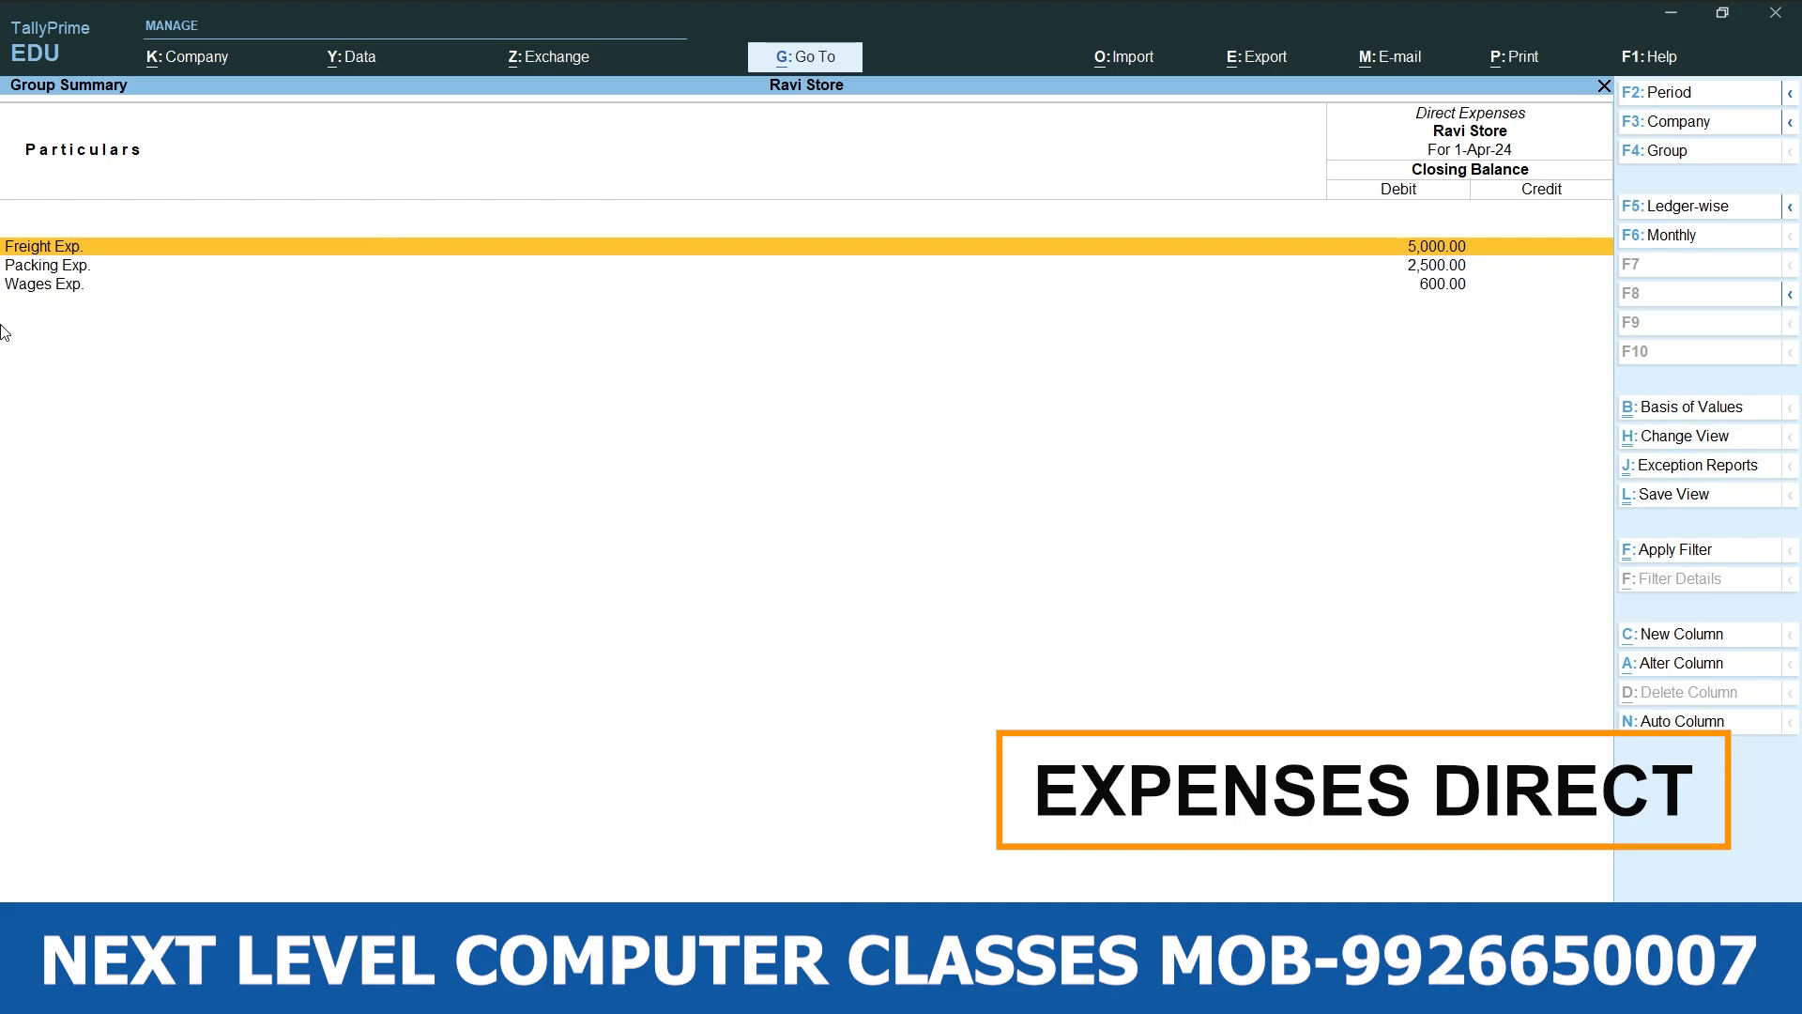
key(Down)
key(Down)
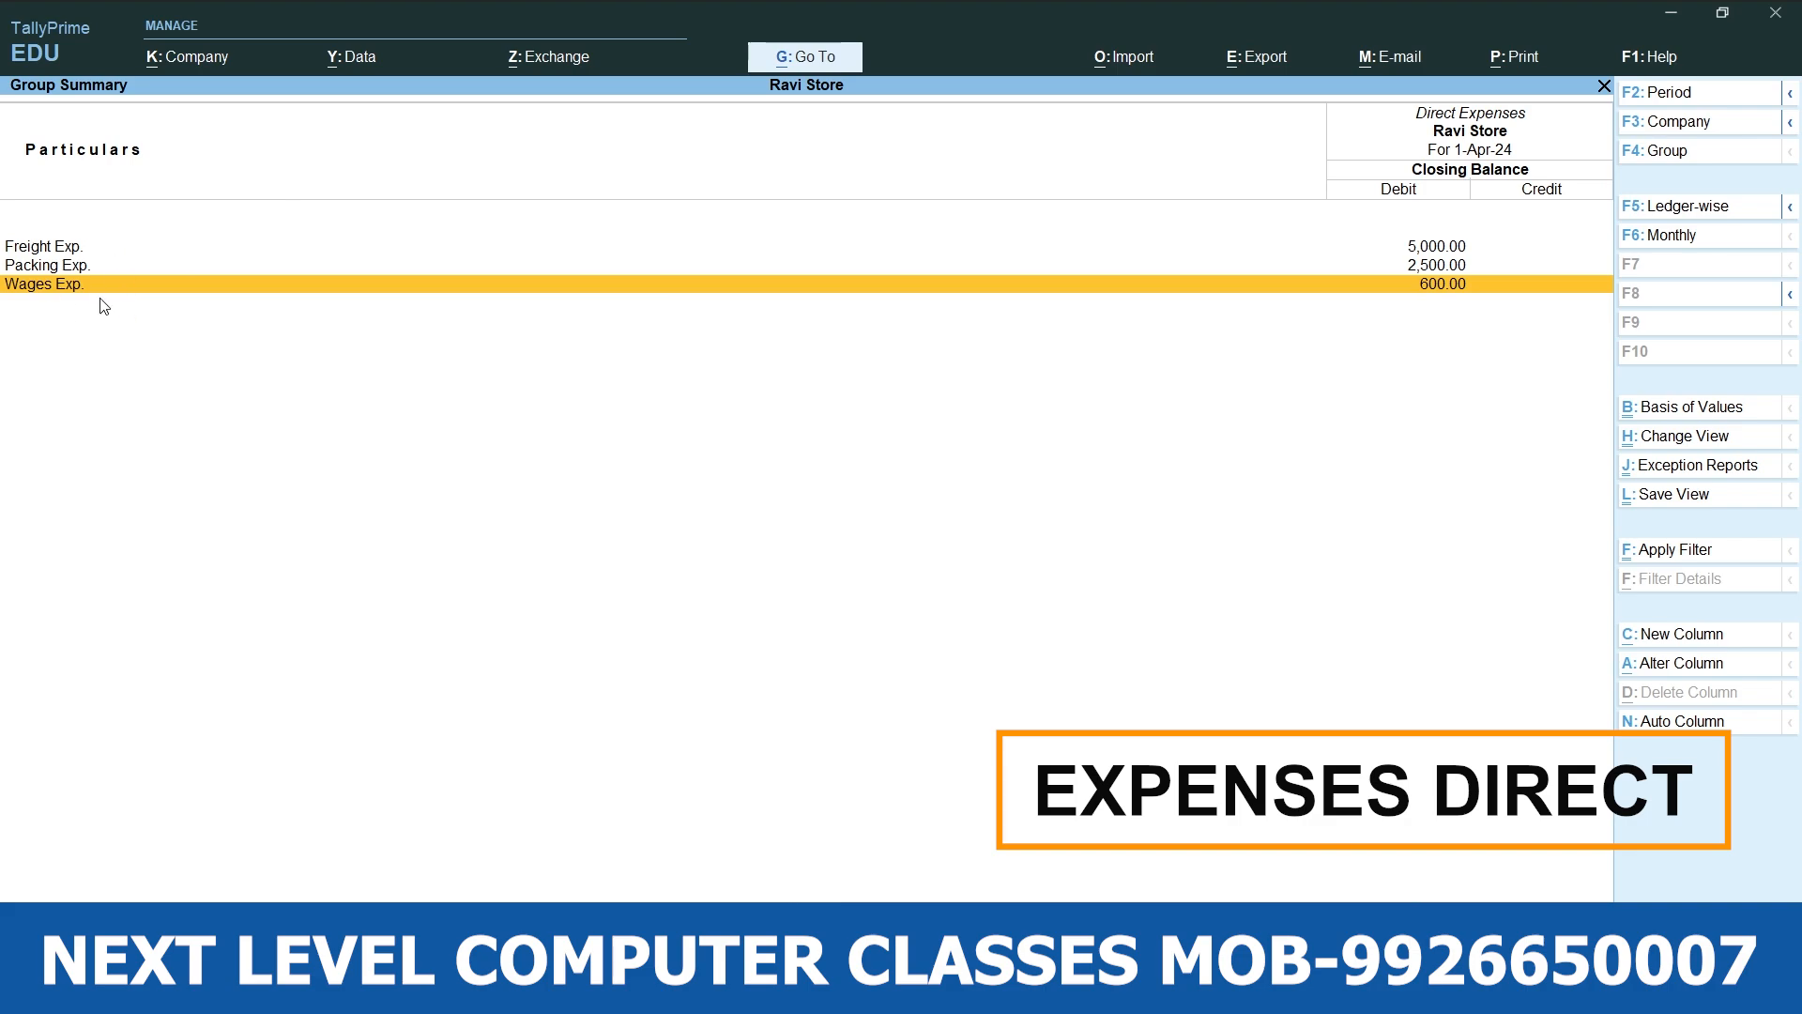
key(Escape)
key(Escape)
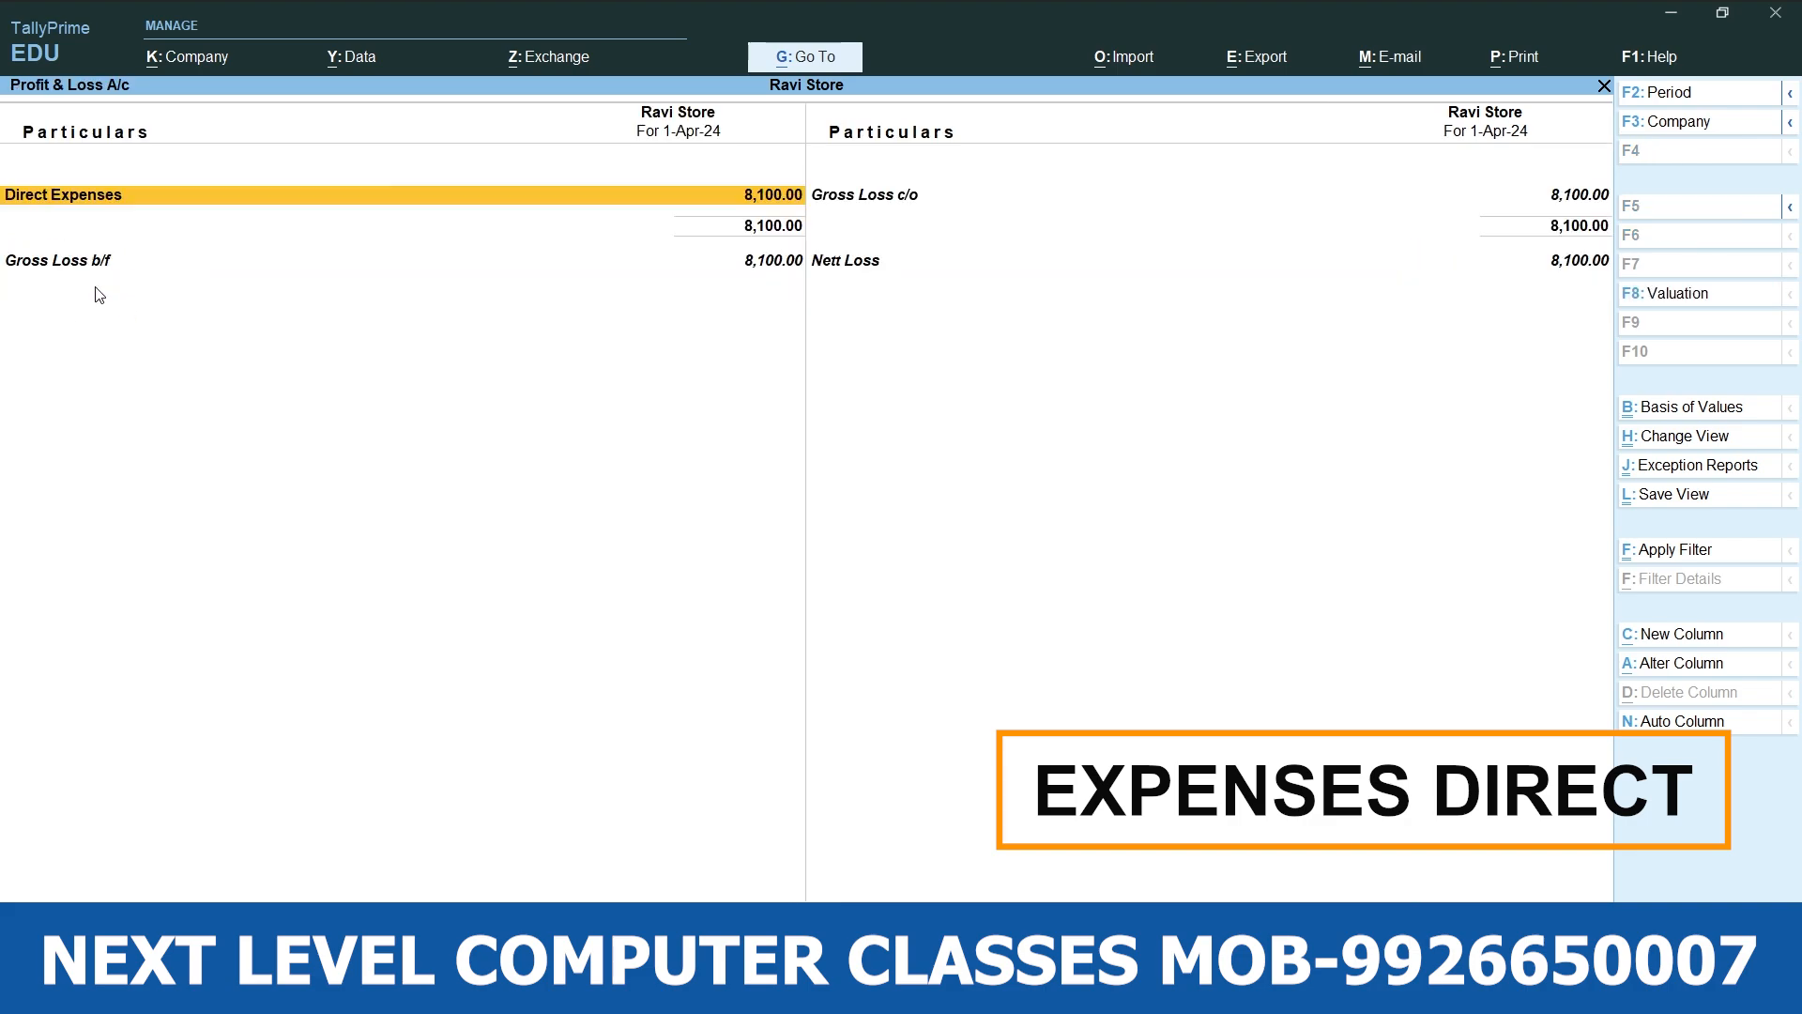
Reopen voucher entry from the Gateway of Tally for the next group's payments.
key(Up)
key(Up)
key(Up)
key(Up)
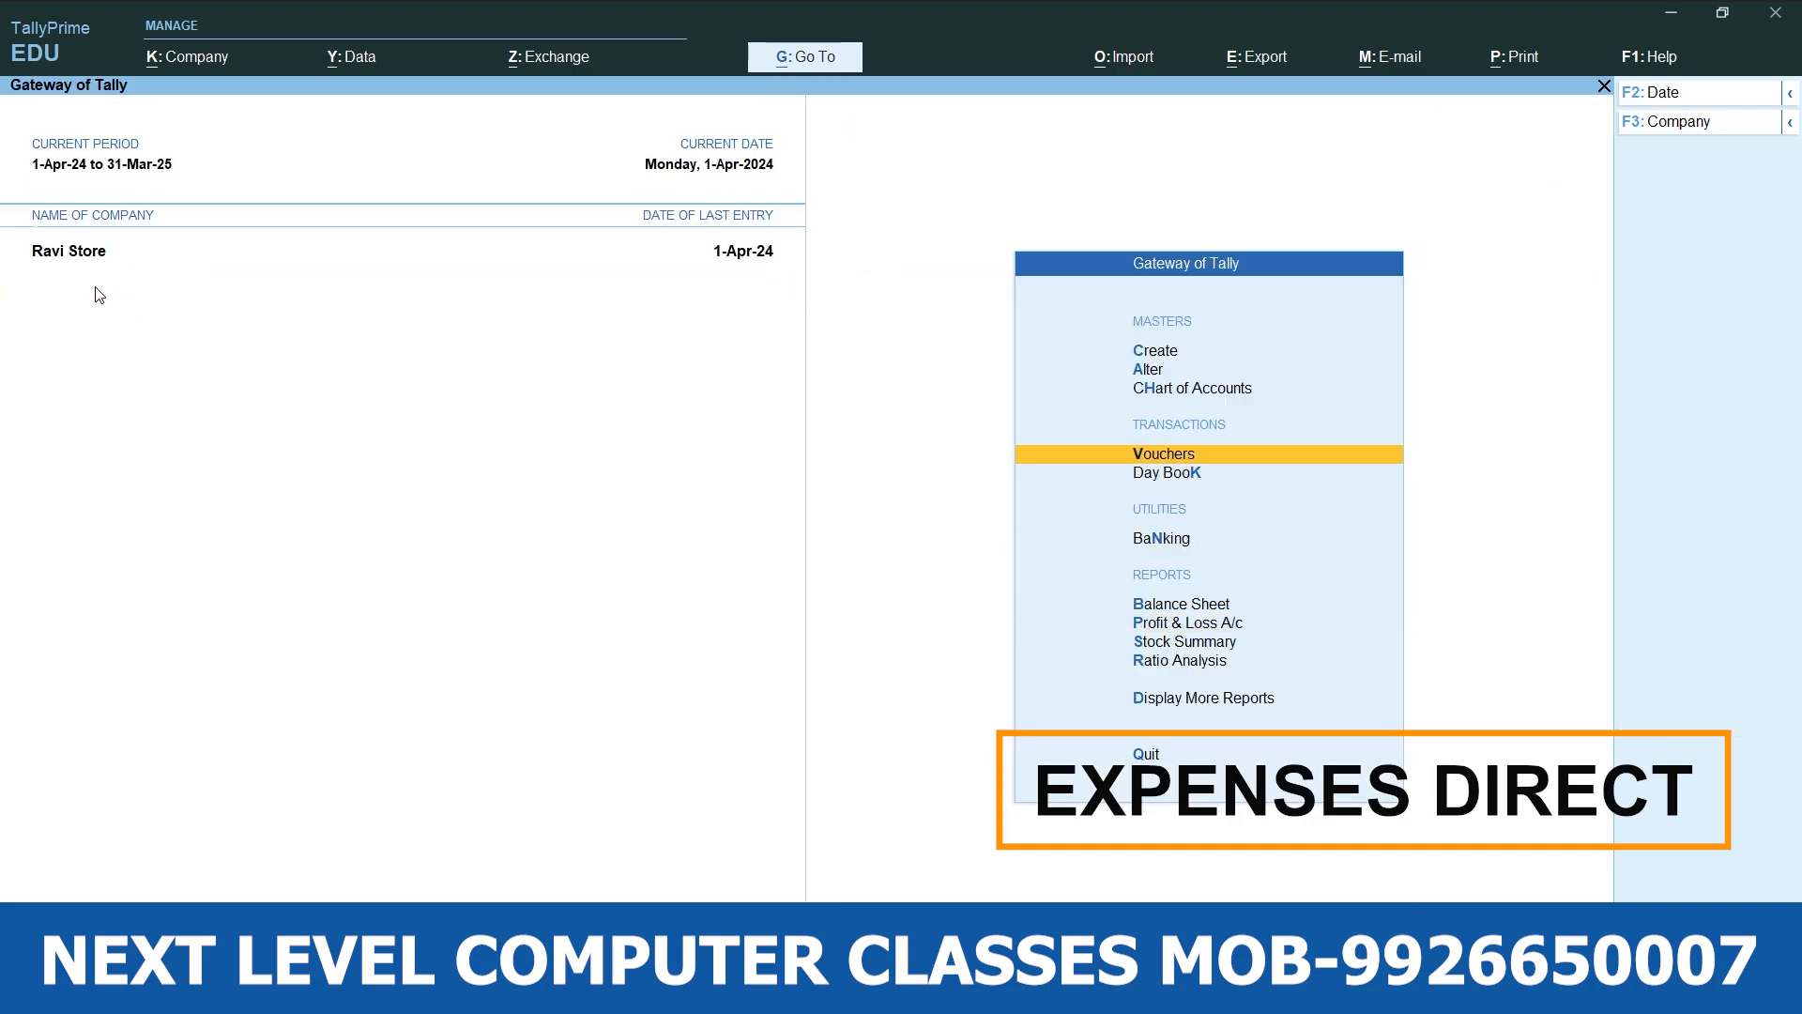
key(Return)
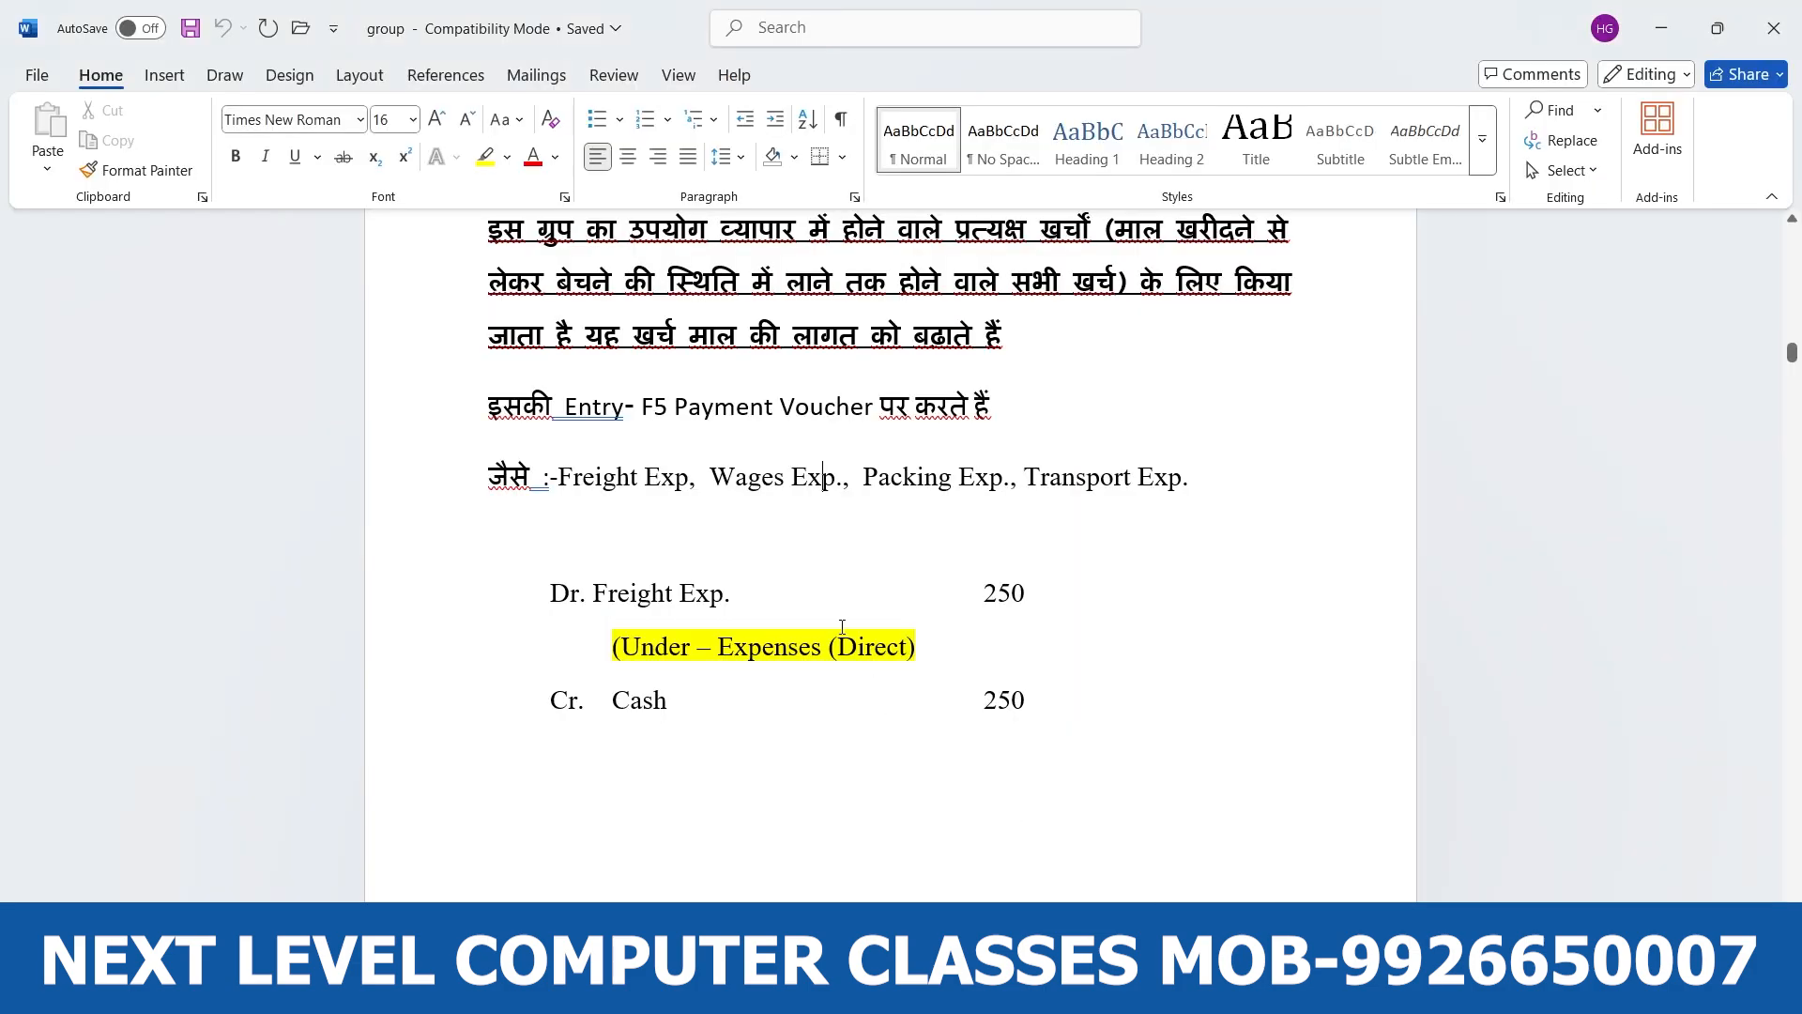
In the Word document of group notes, read the Expenses (Indirect) section with its purpose, voucher type and Electric Exp. example entry.
scroll(842, 627, down, 15)
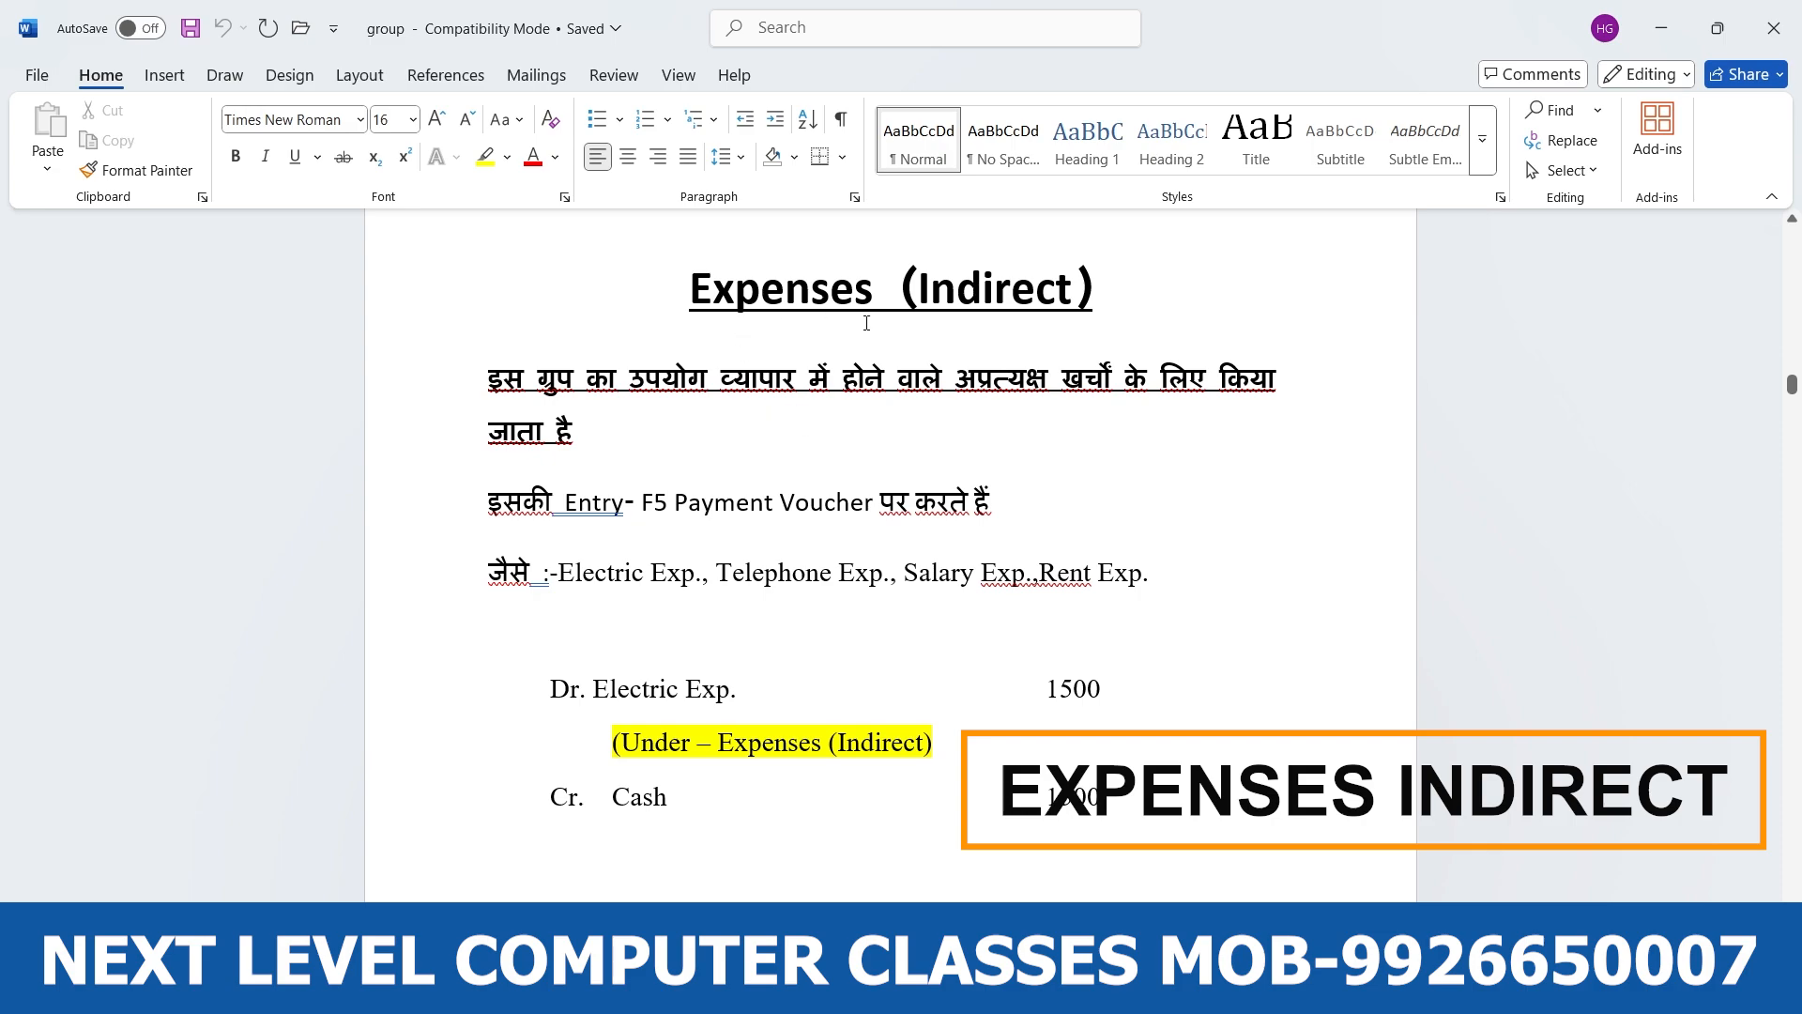
scroll(625, 518, down, 1)
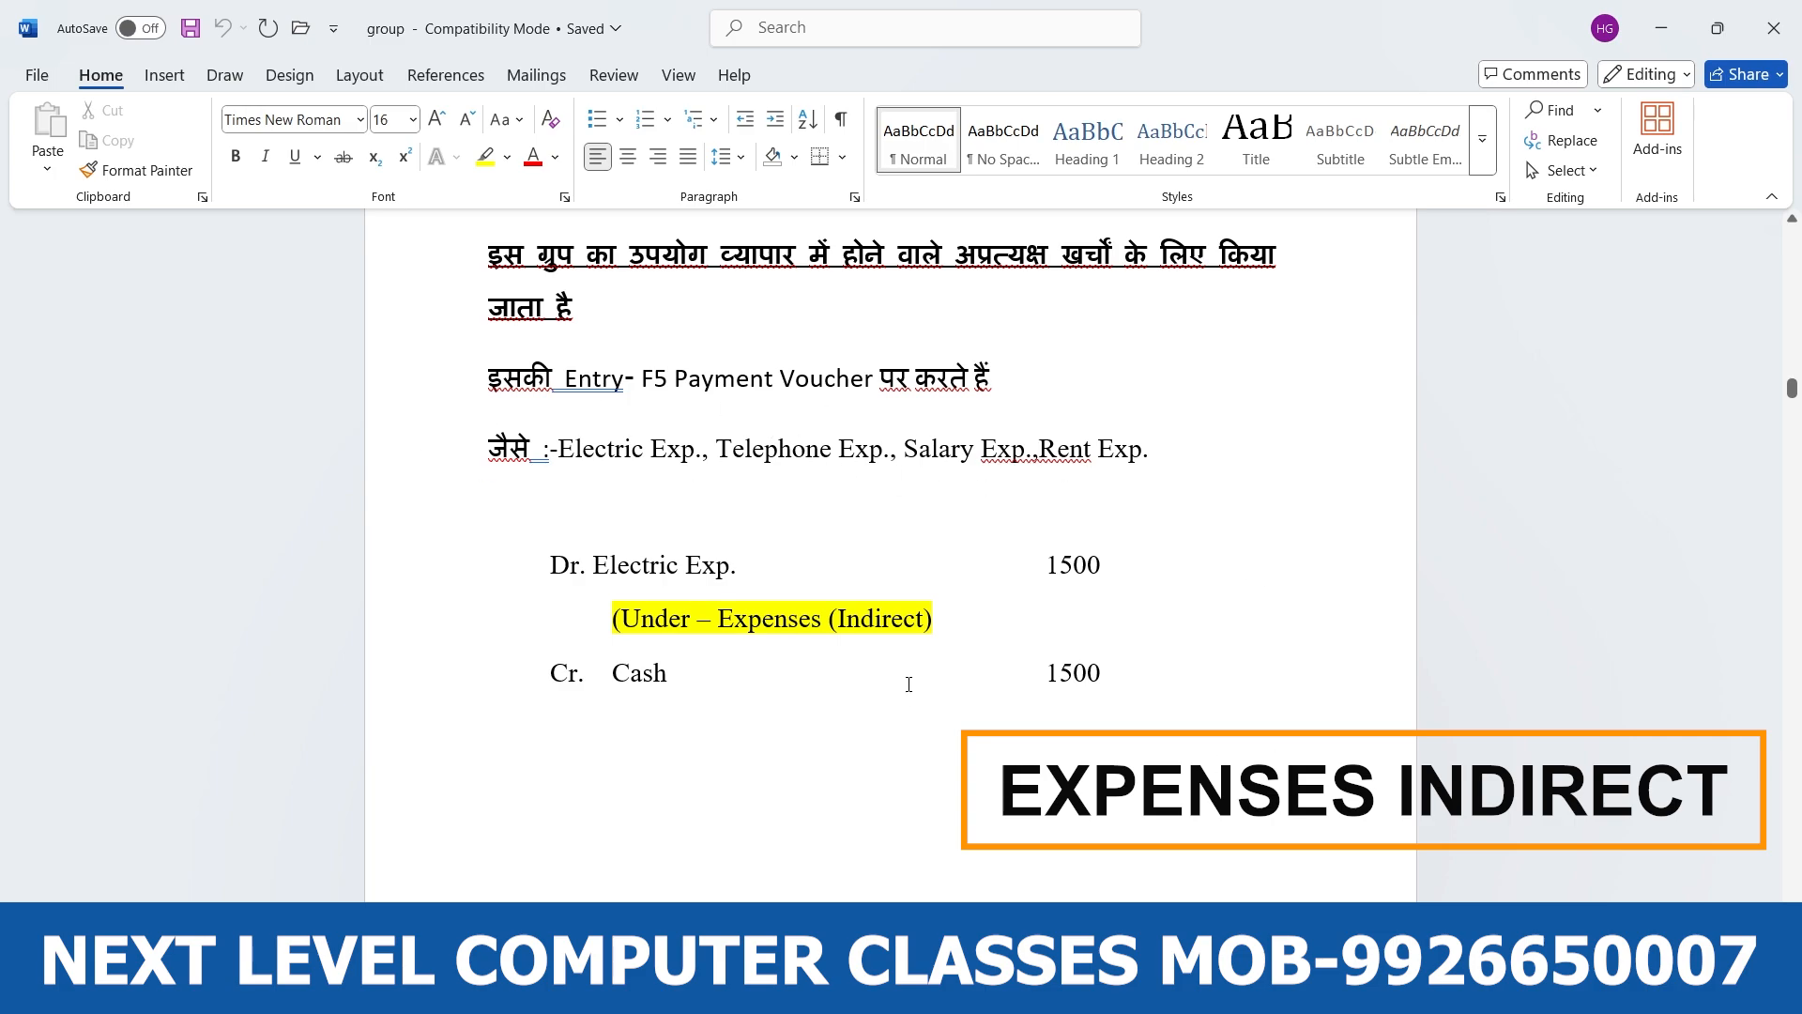
scroll(744, 483, up, 2)
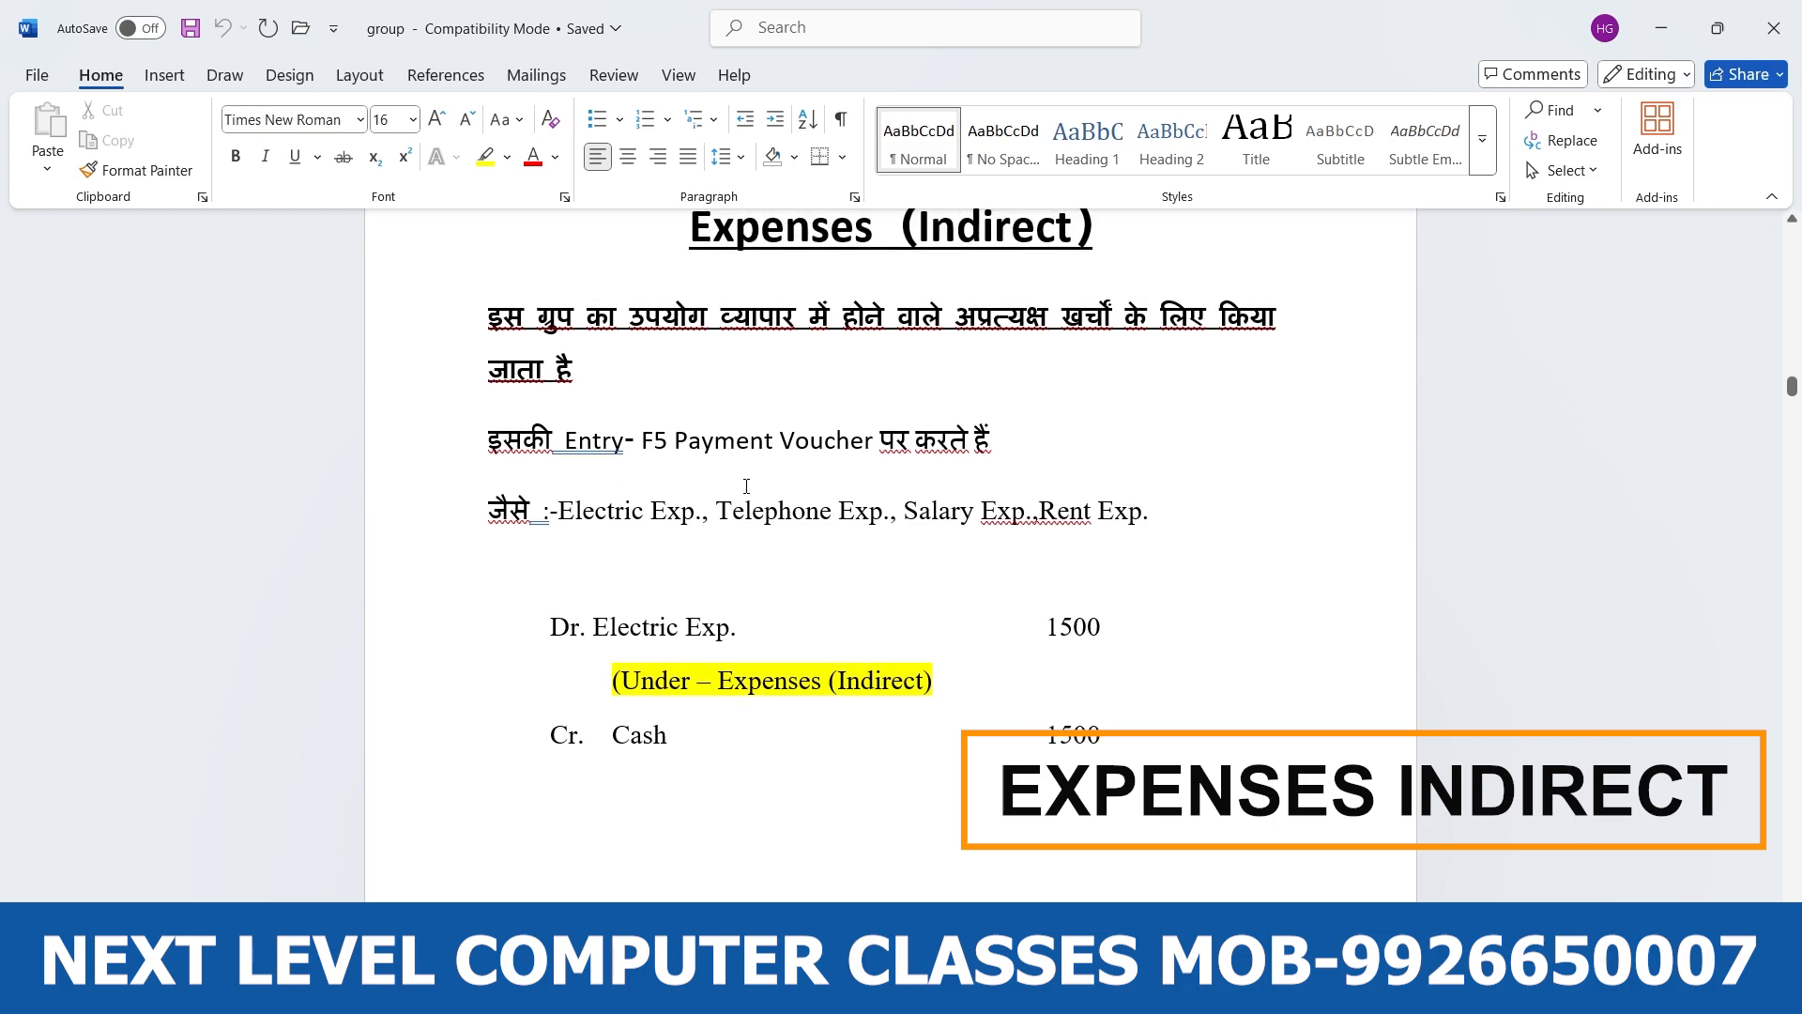
scroll(726, 525, down, 2)
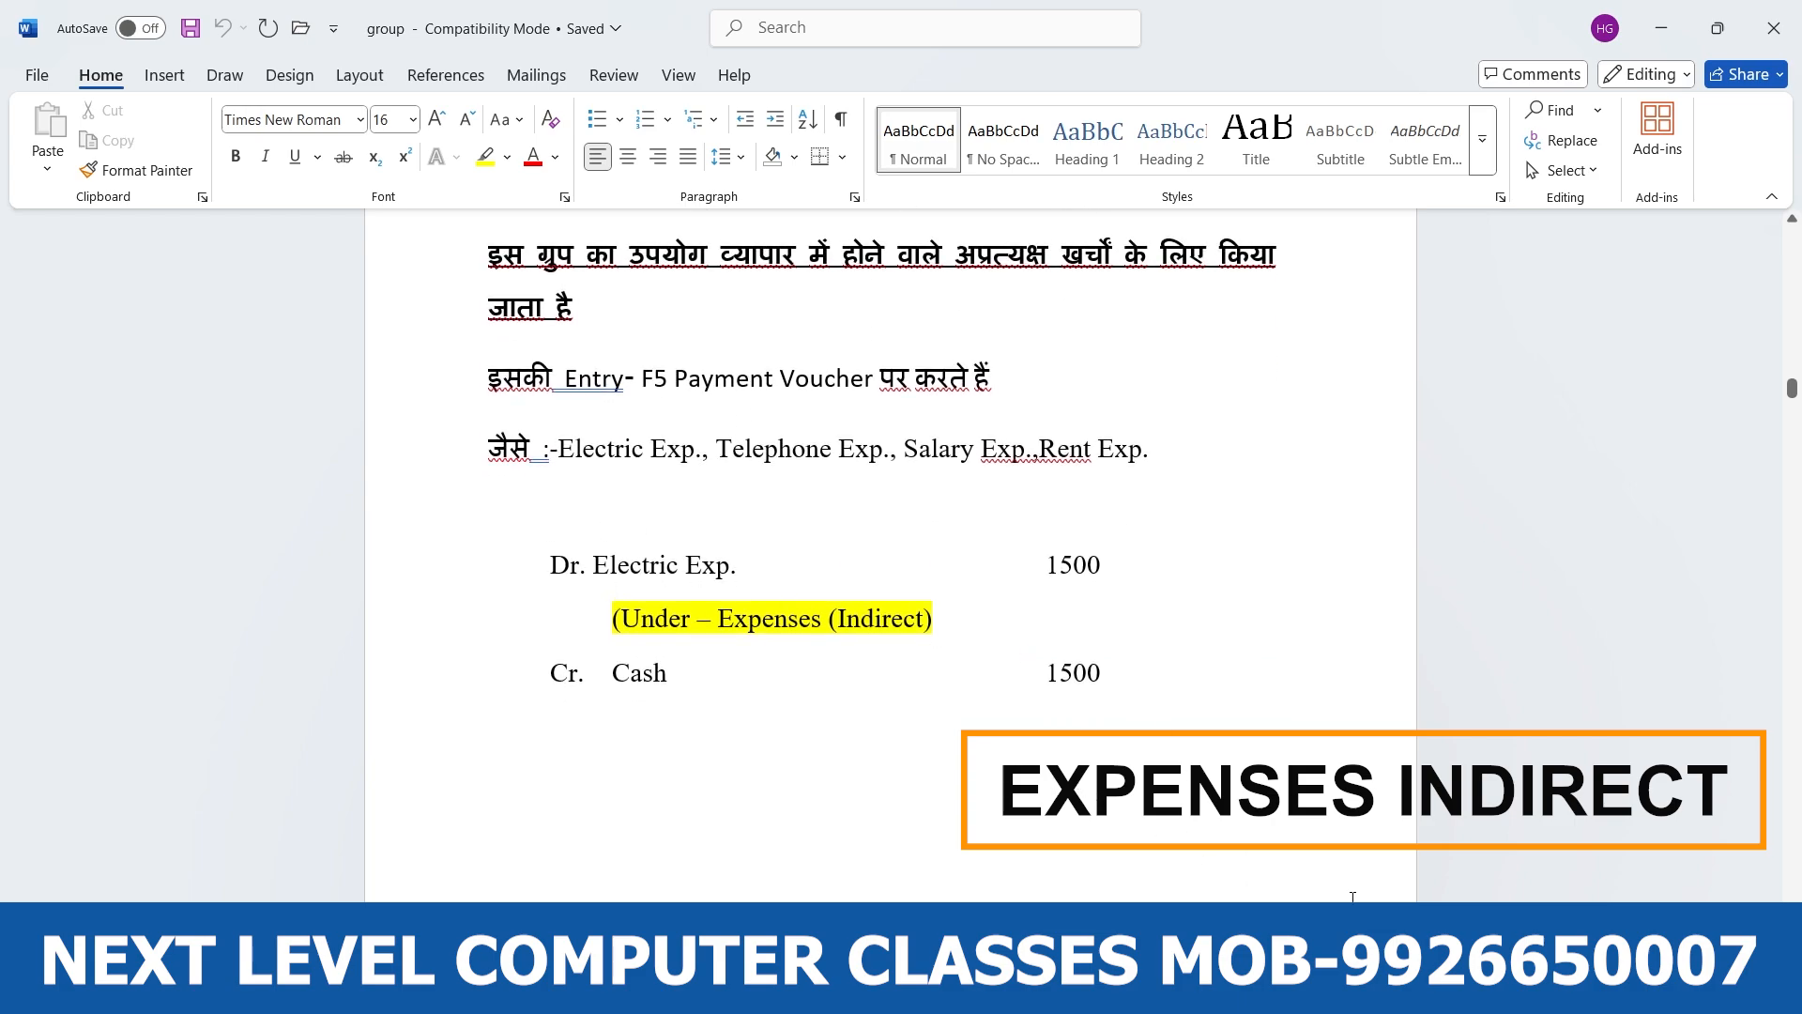
Switch back to TallyPrime and create an Electric Exp. ledger under Expenses (Indirect) for the payment voucher's debit line.
click(1351, 991)
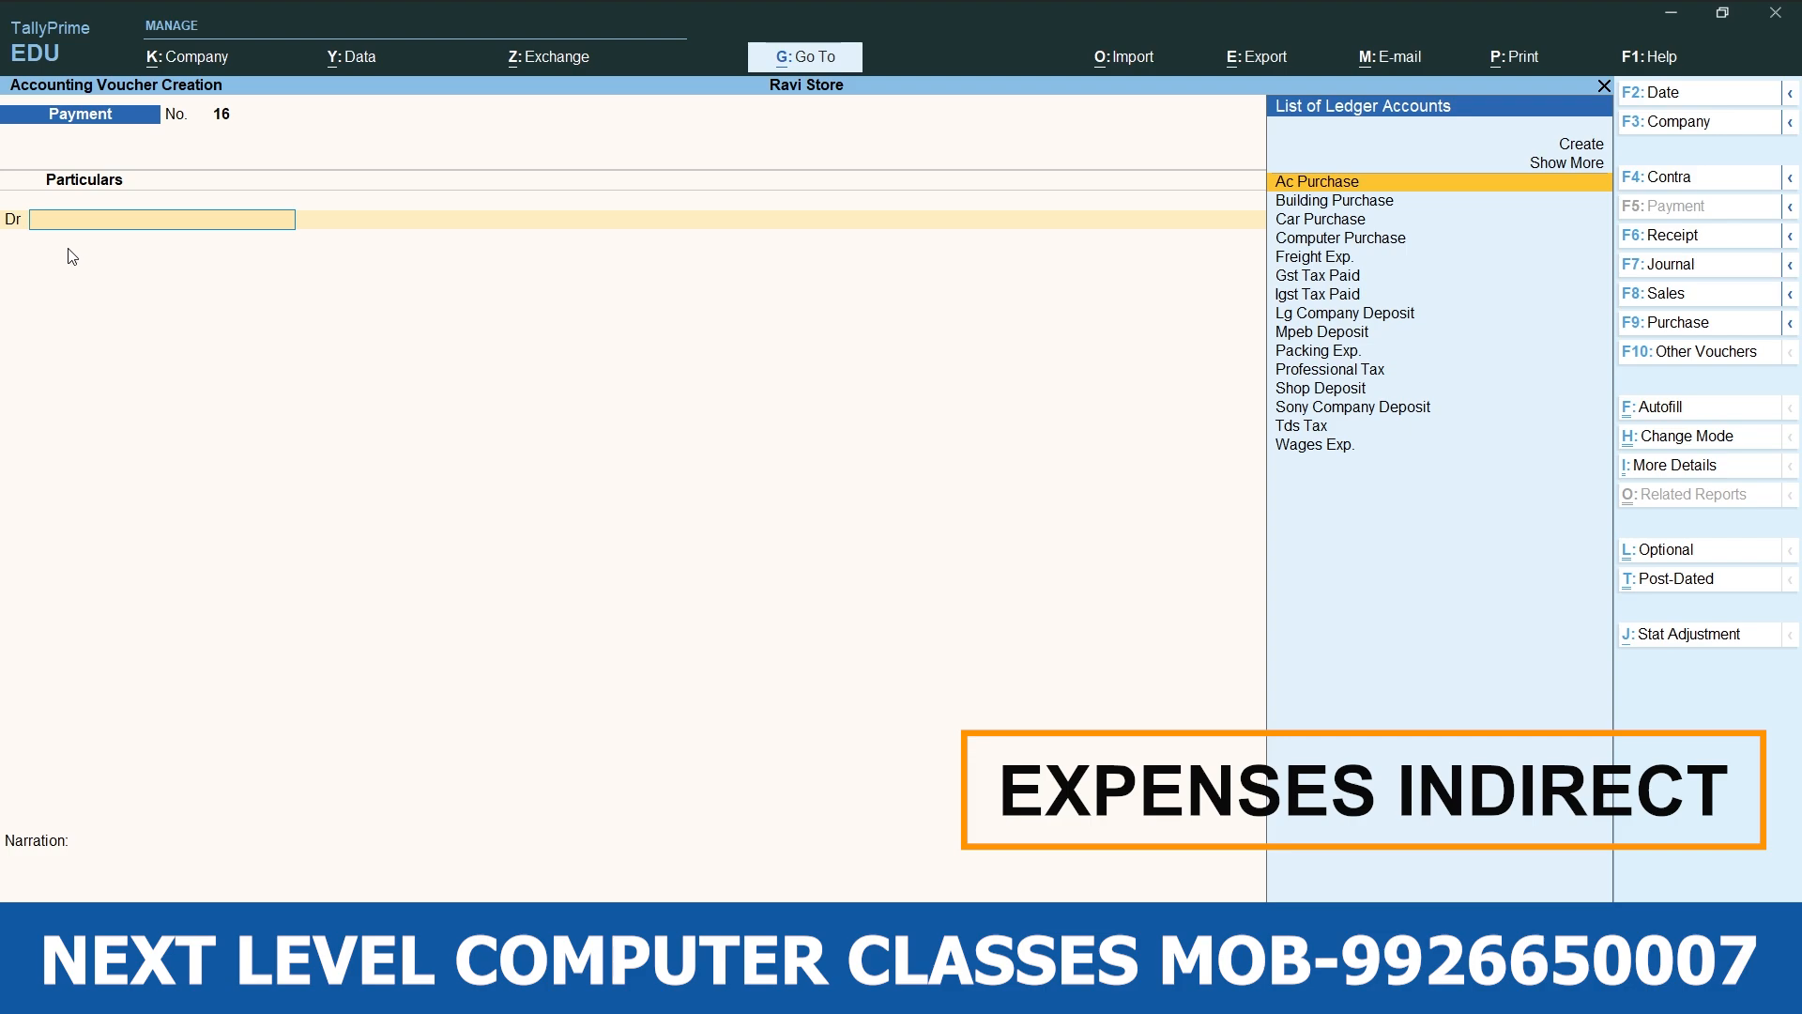
key(alt+c)
text(El)
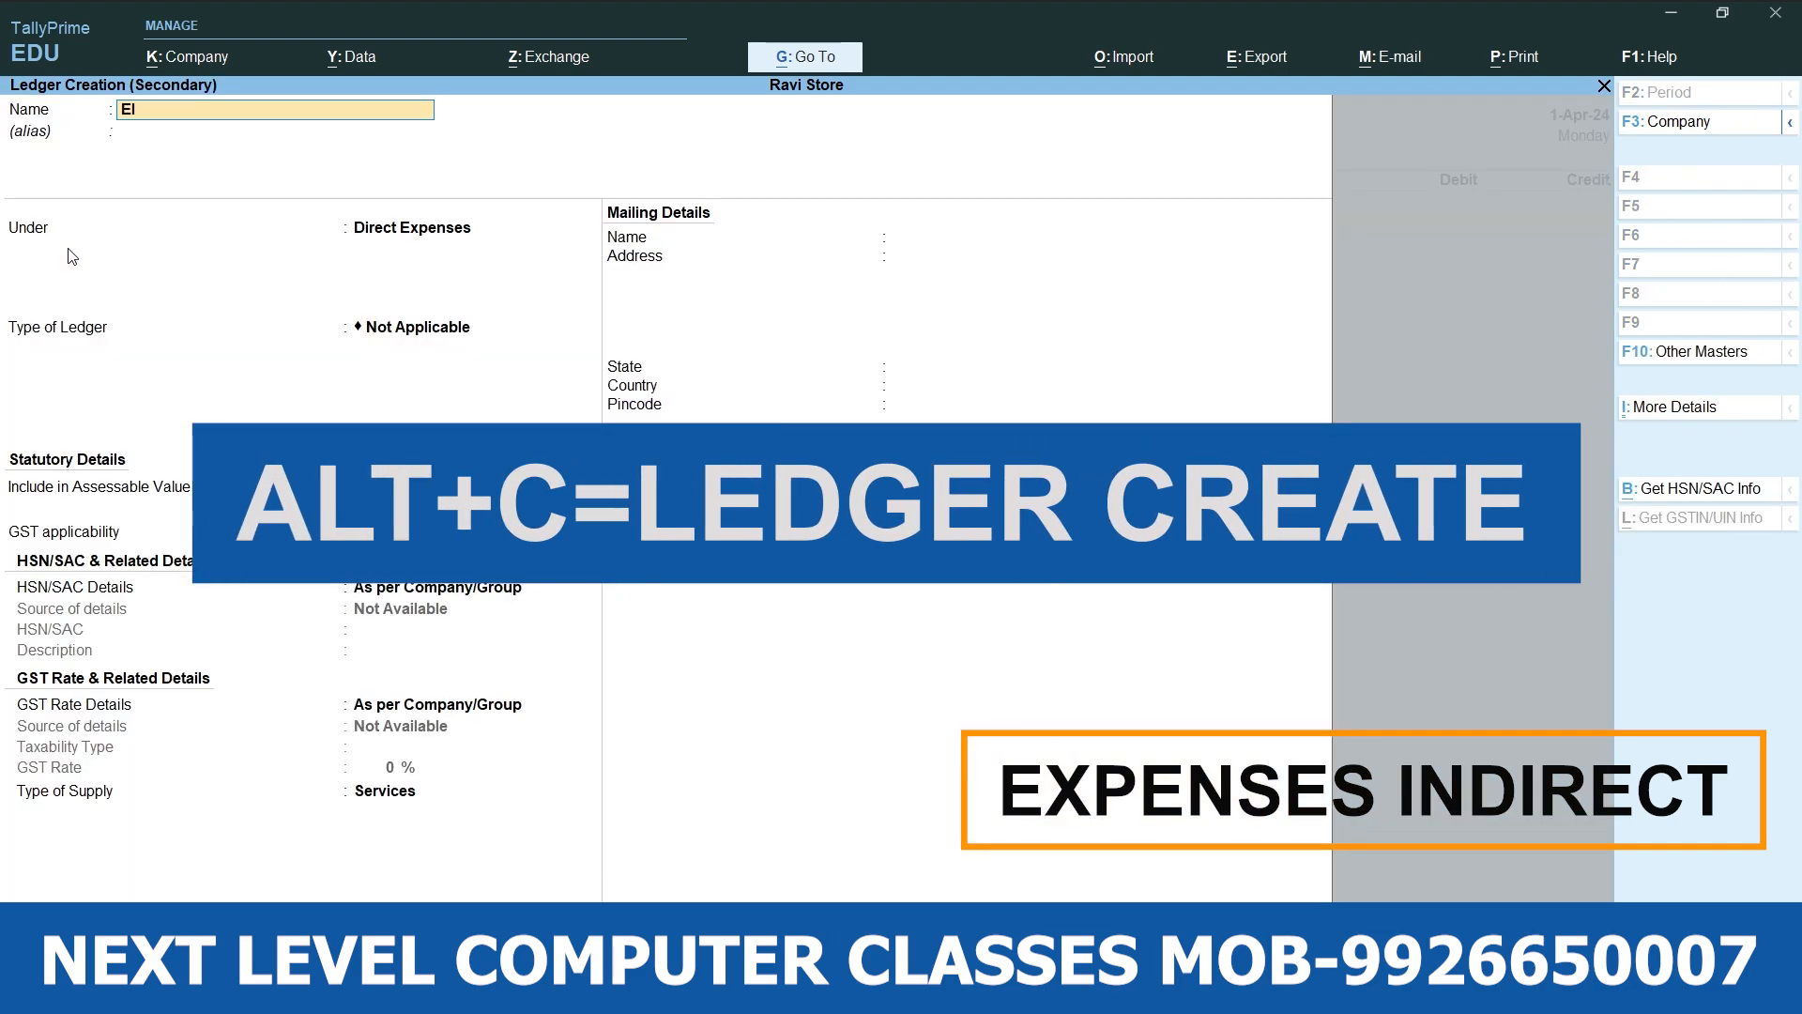
text(ectric Exp)
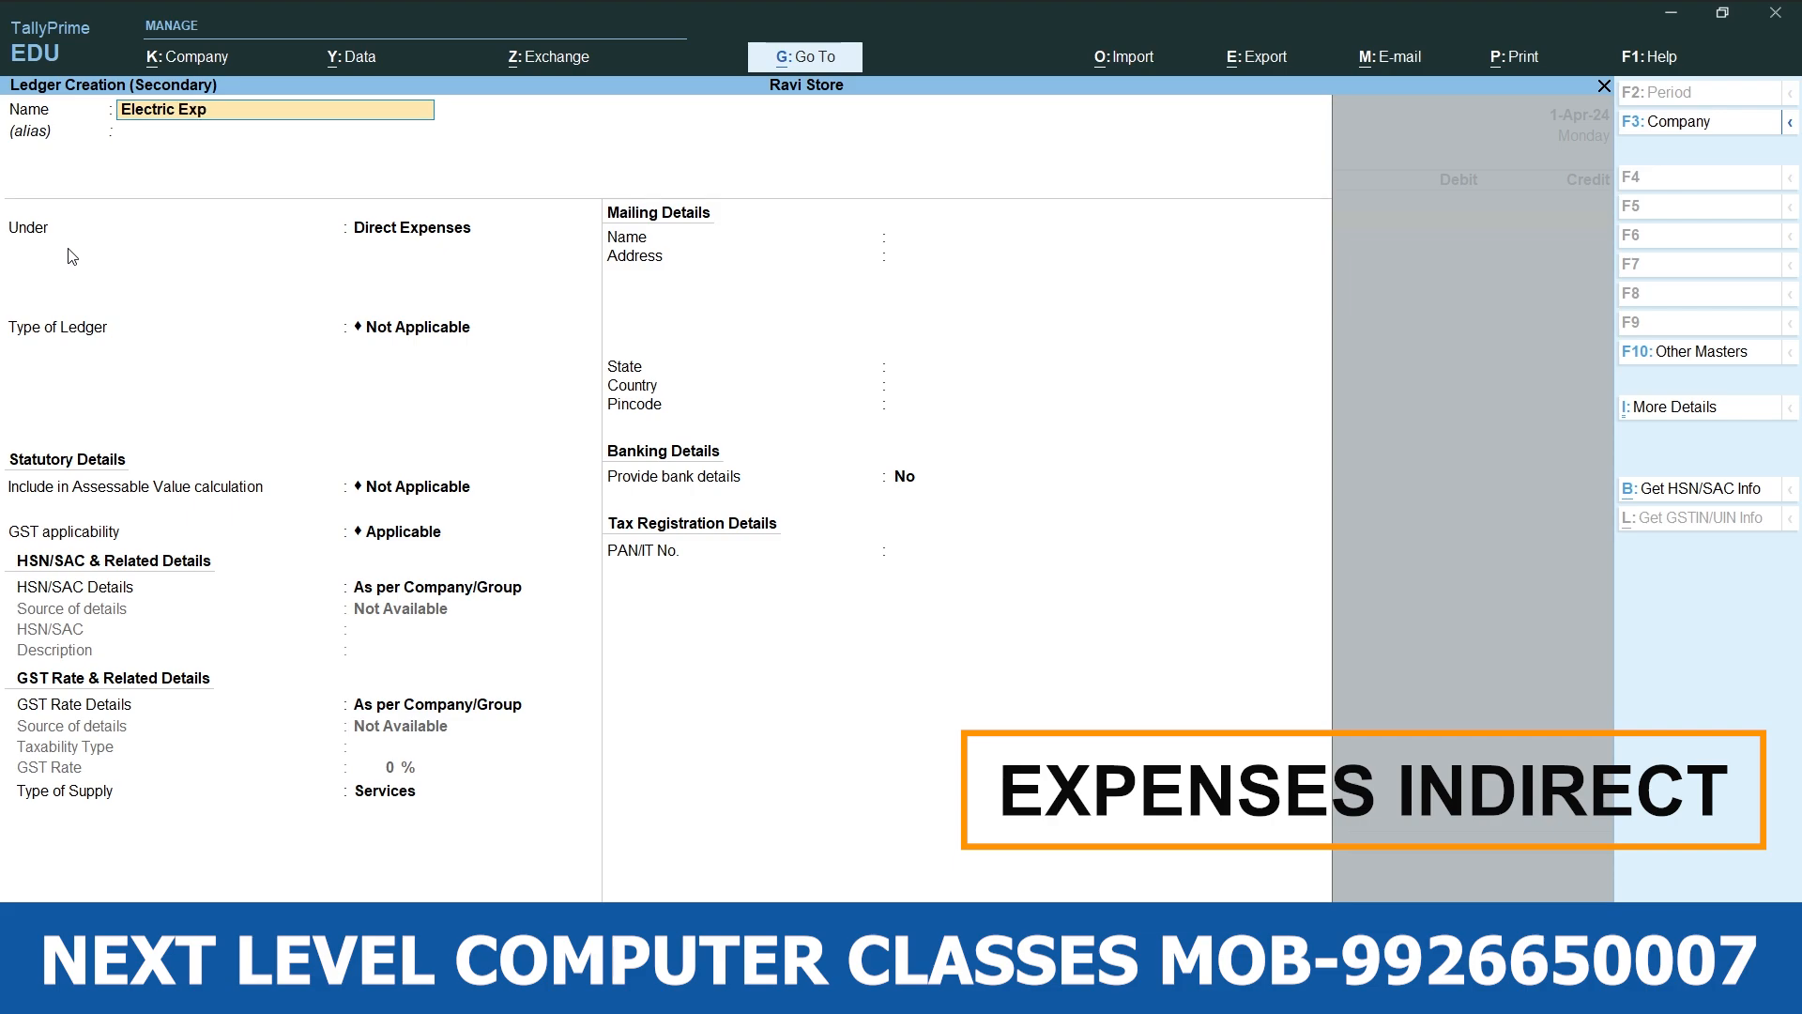
text(.)
key(Return)
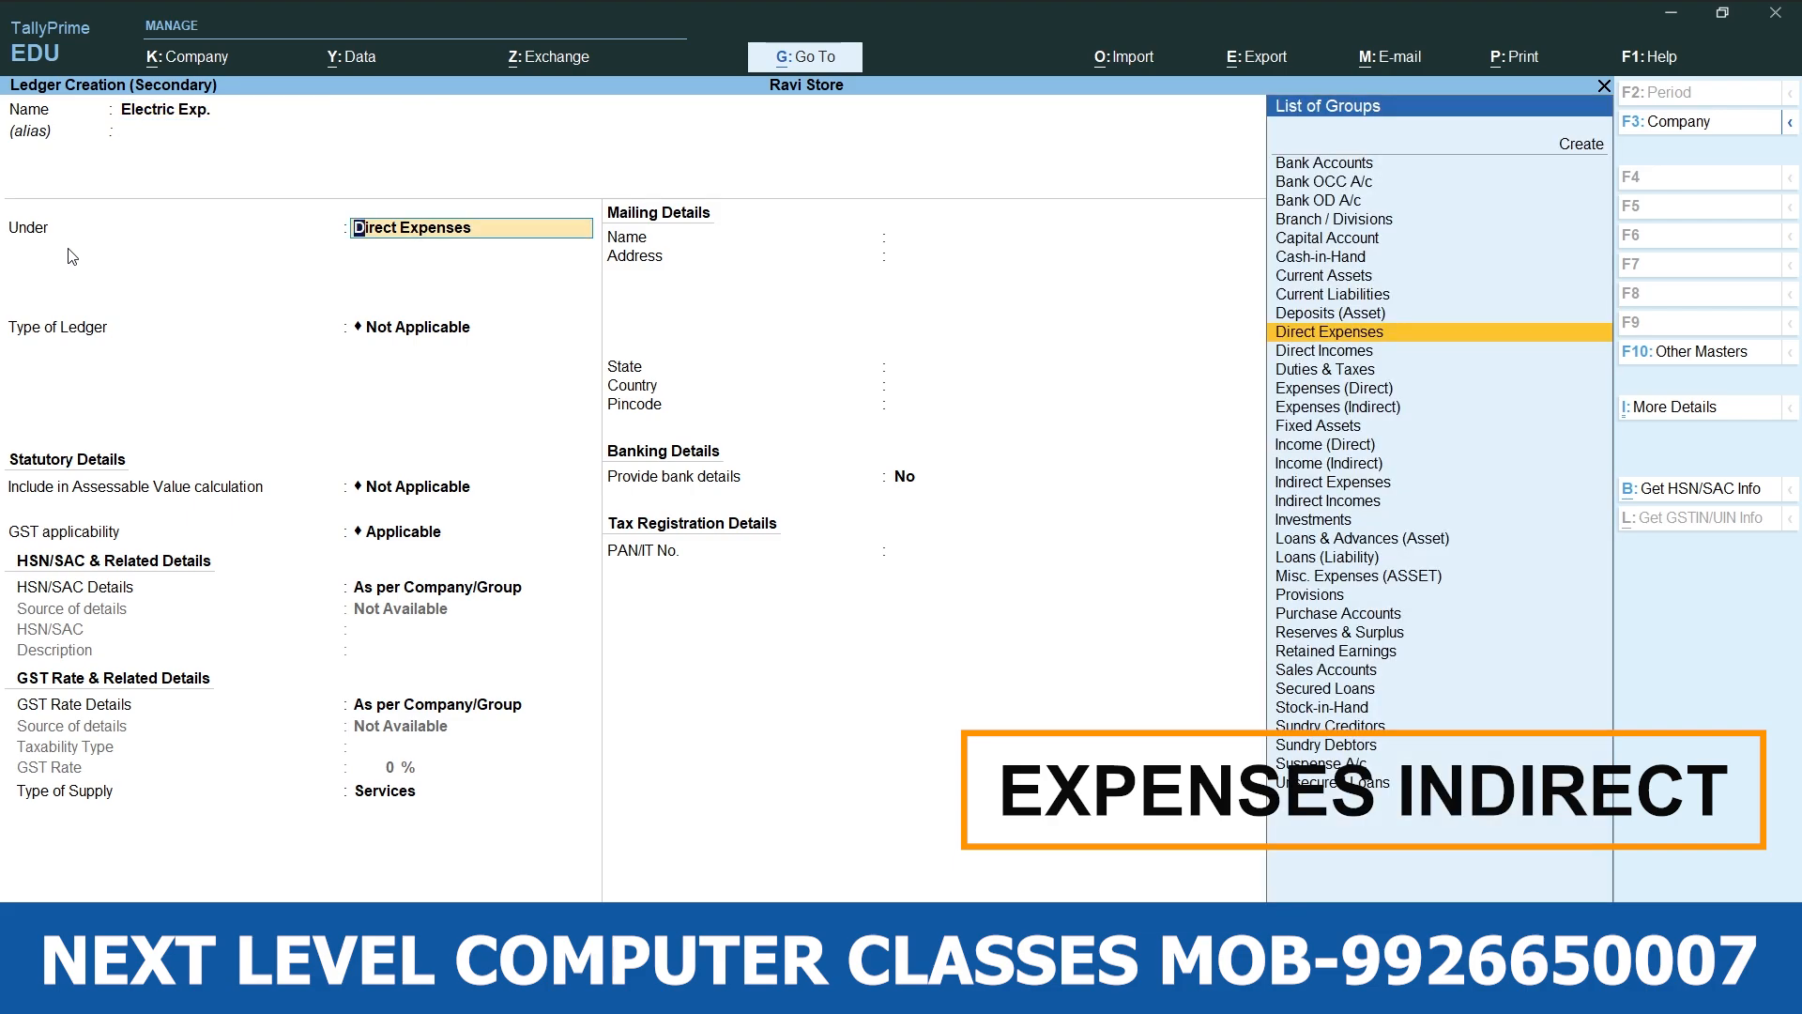
click(1359, 409)
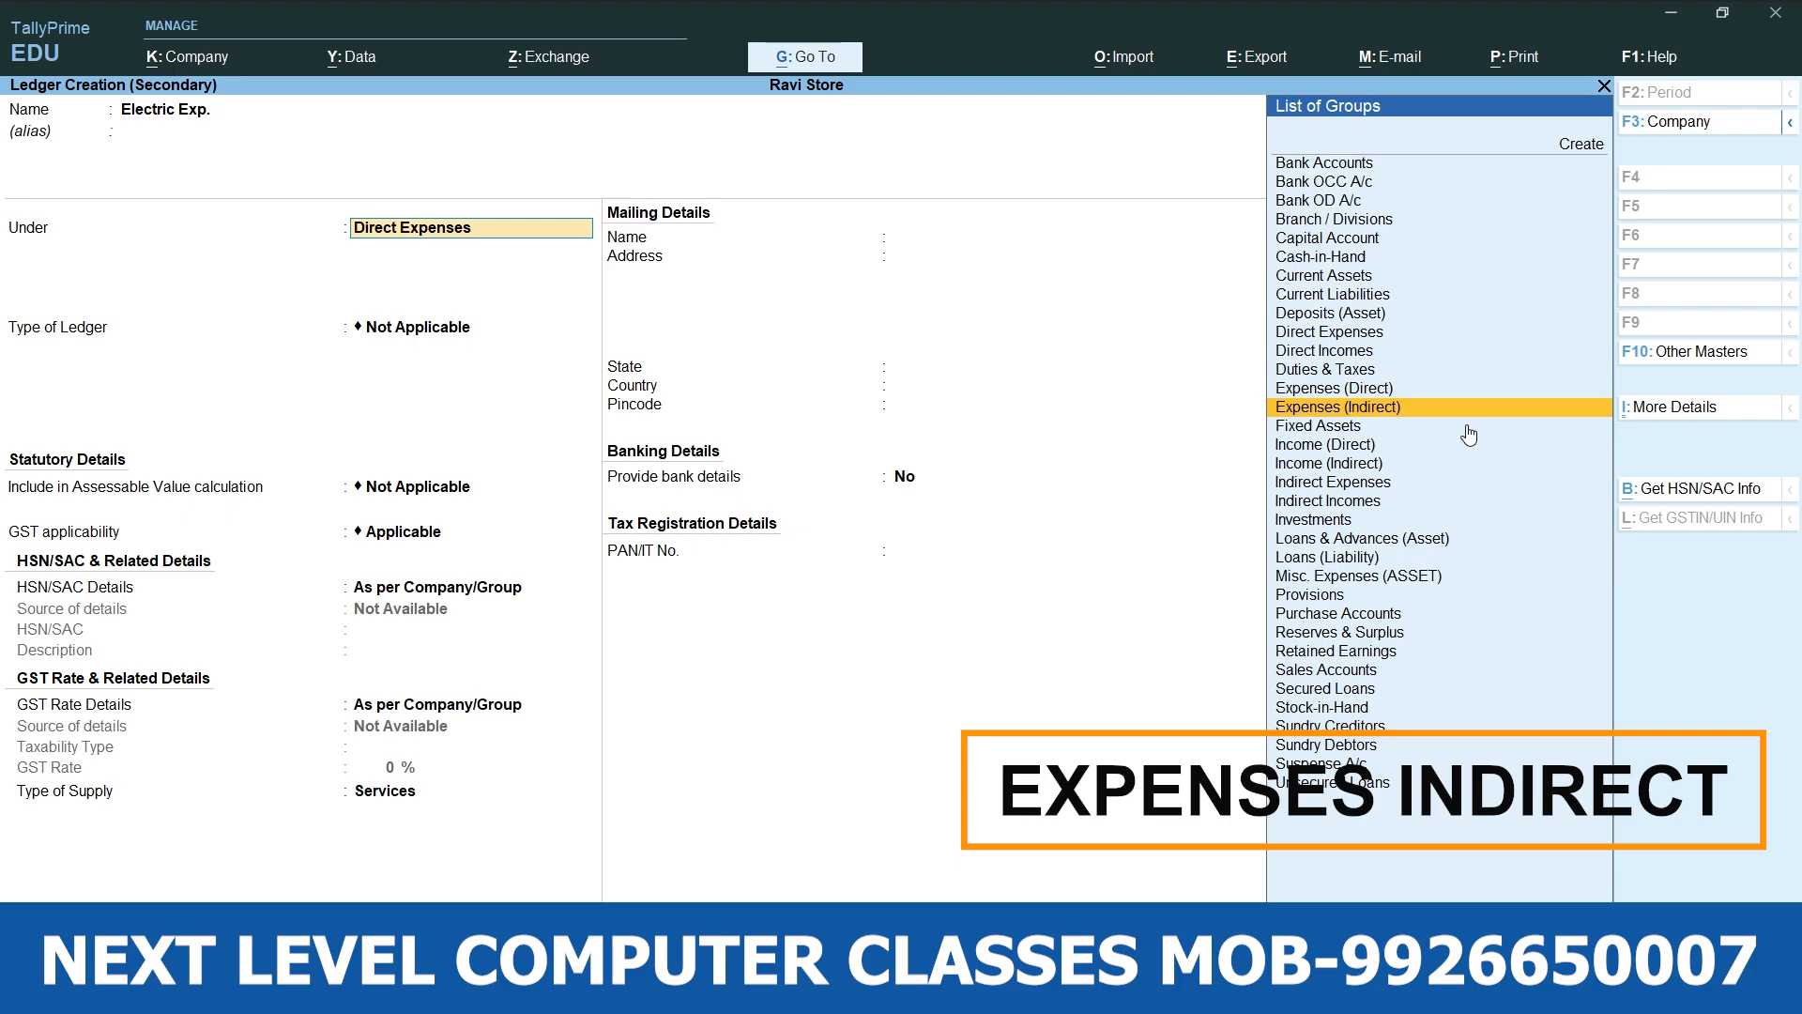
key(Return)
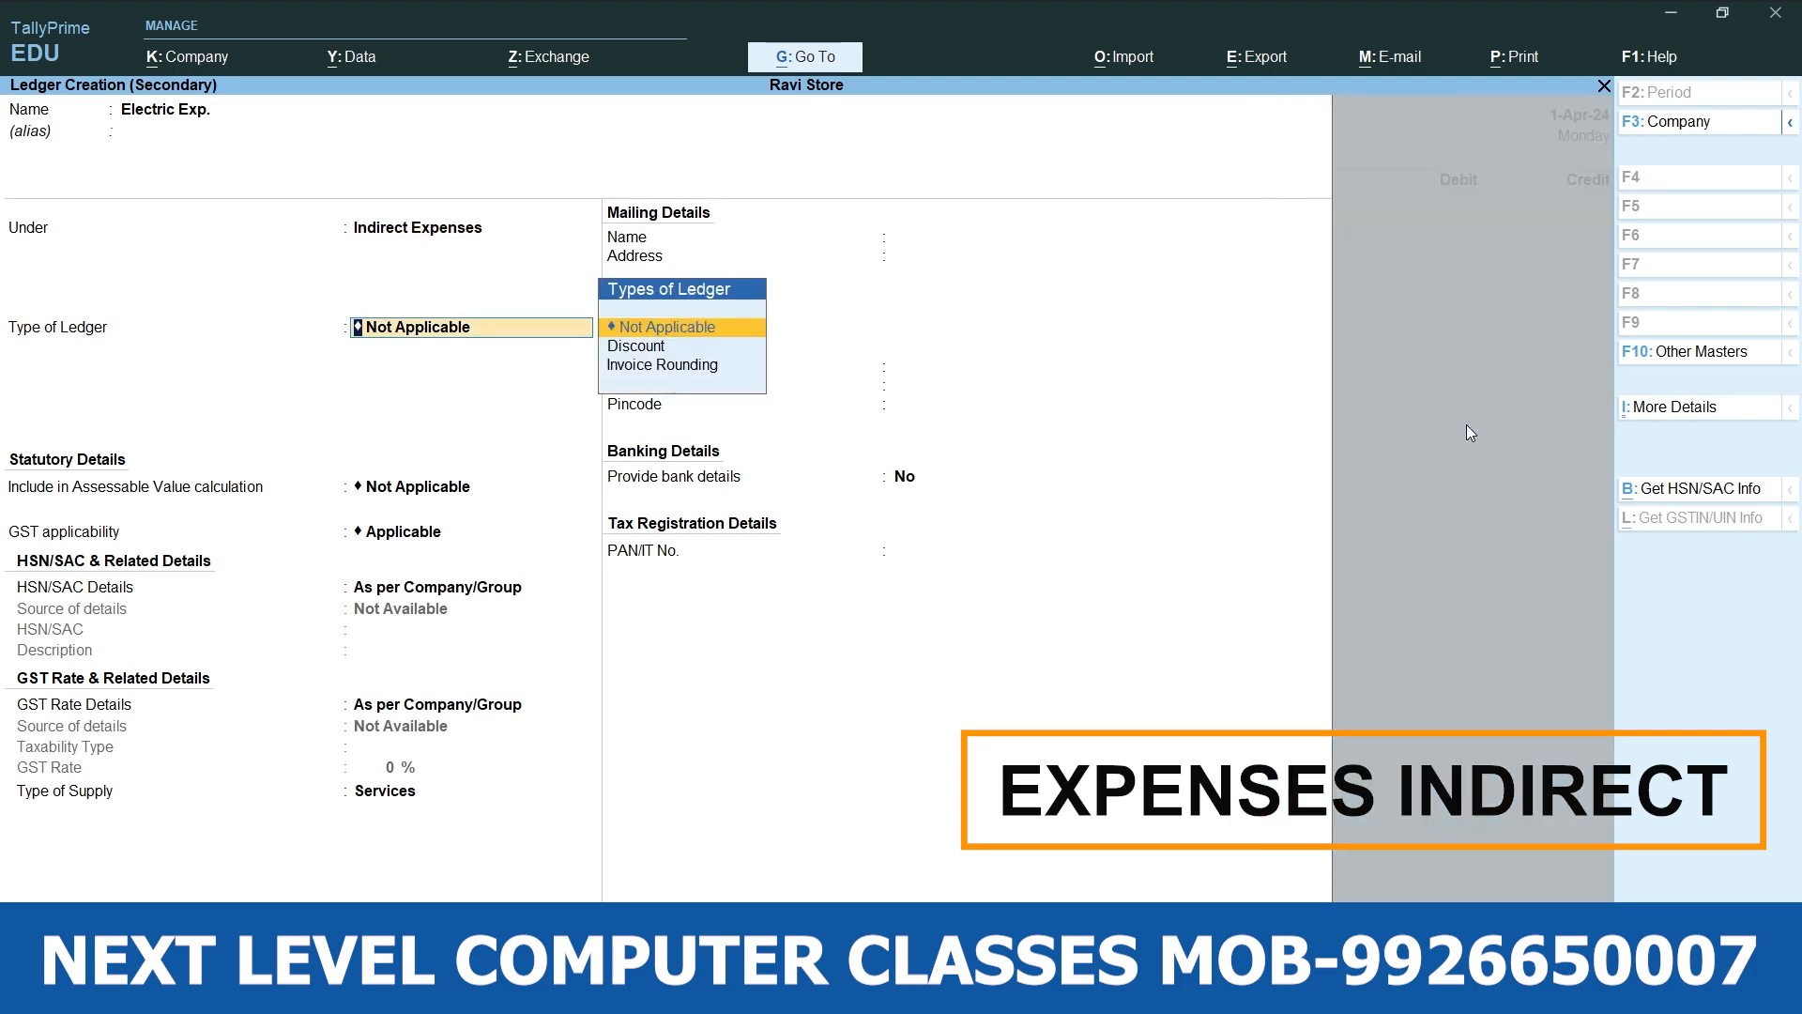
key(ctrl)
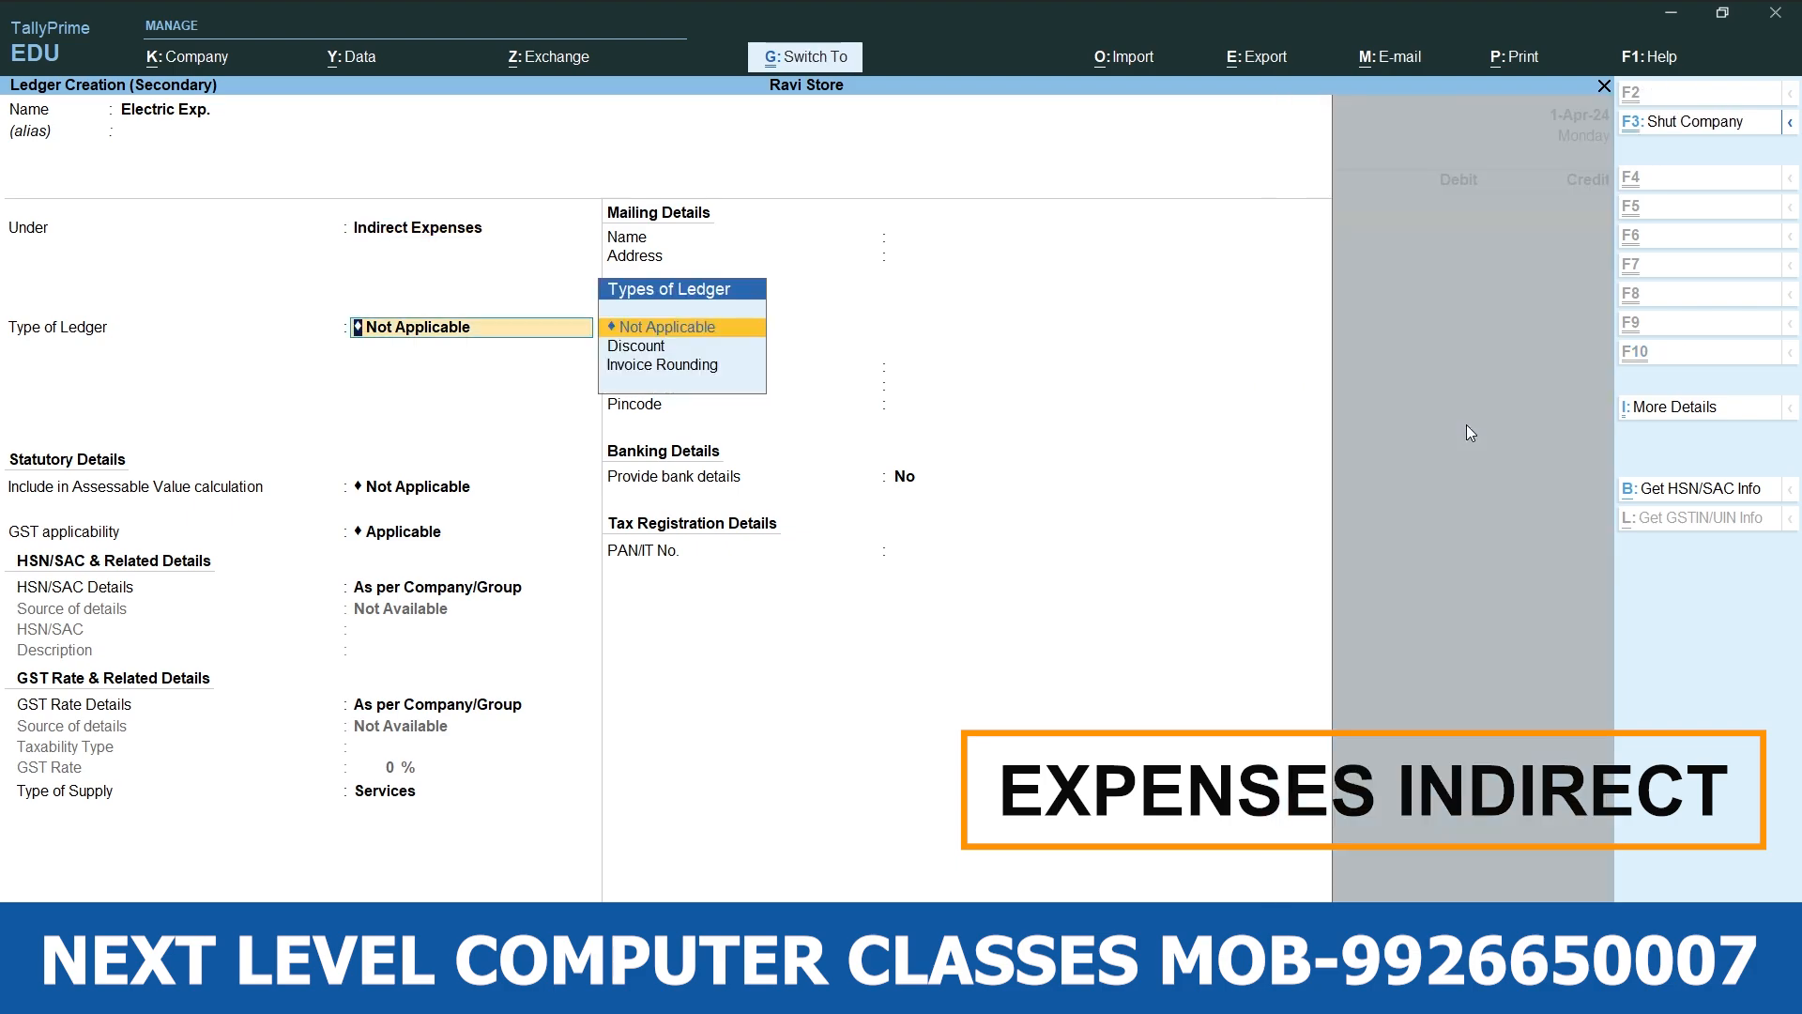
key(ctrl+a)
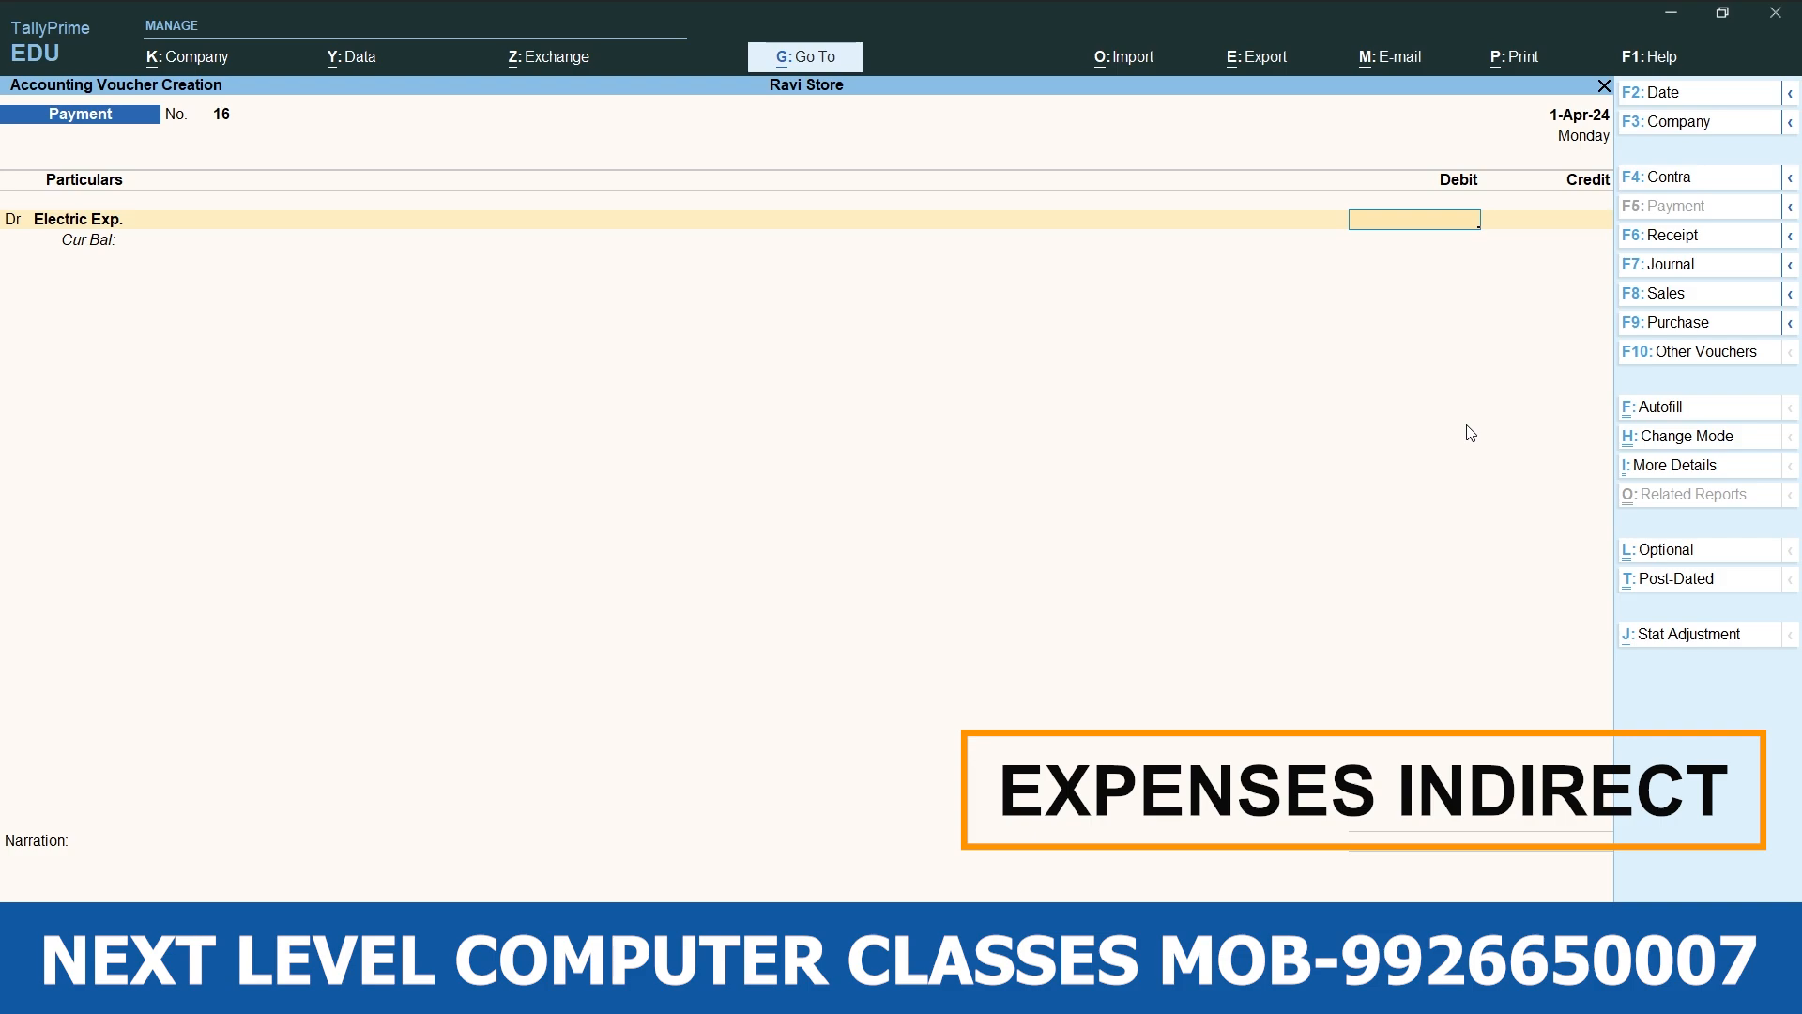
Debit Electric Exp. with 5000, credit Cash for the same amount, and save the payment voucher.
text(5000)
key(Return)
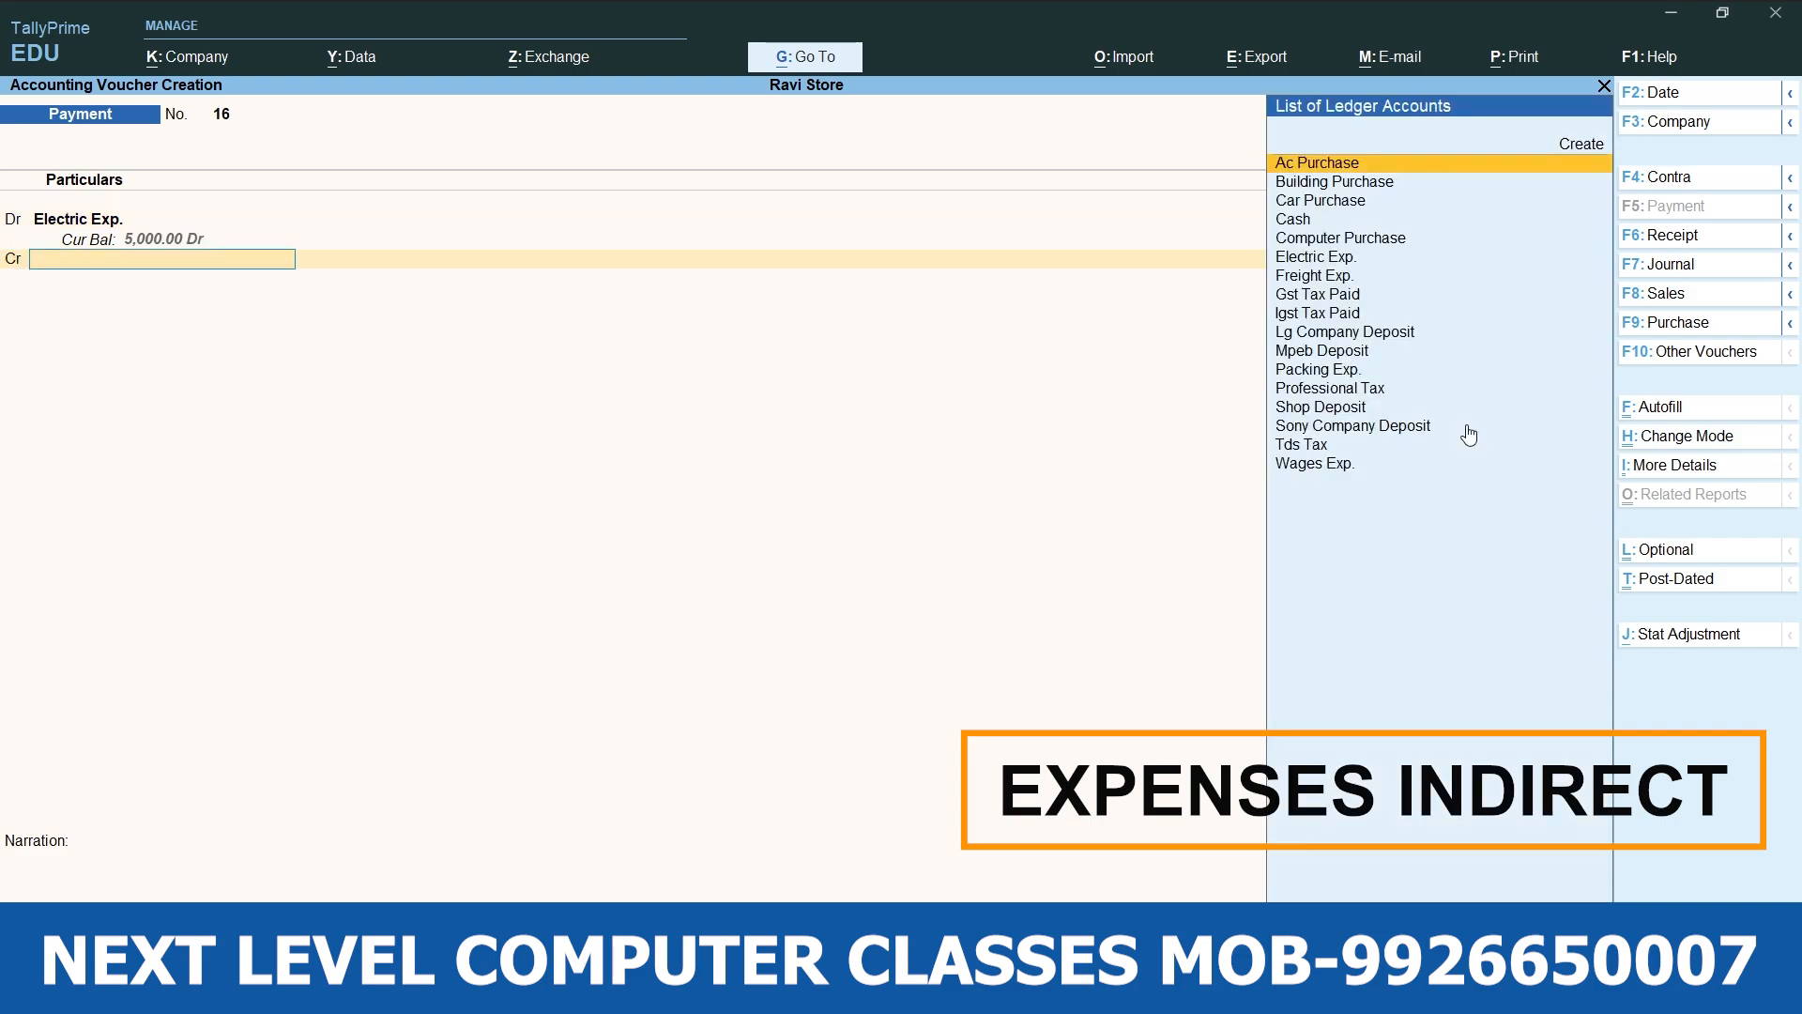
key(Down)
key(Down)
key(Down)
key(Return)
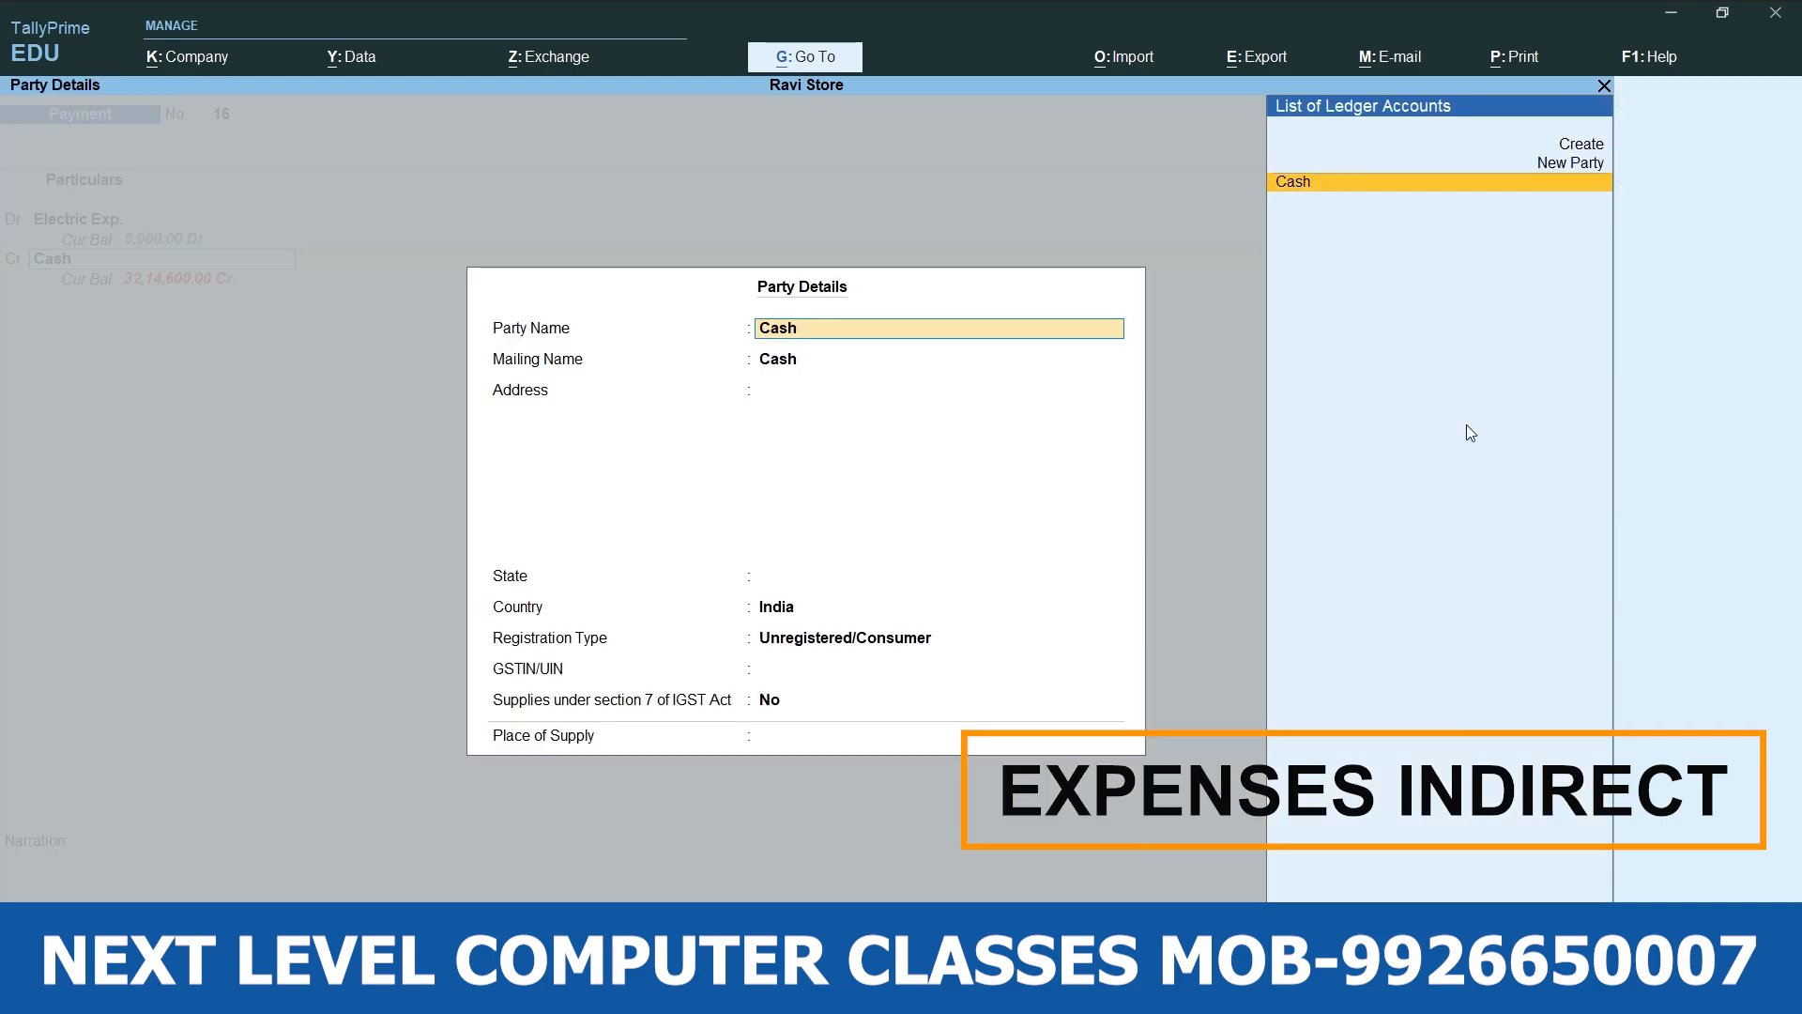
key(Return)
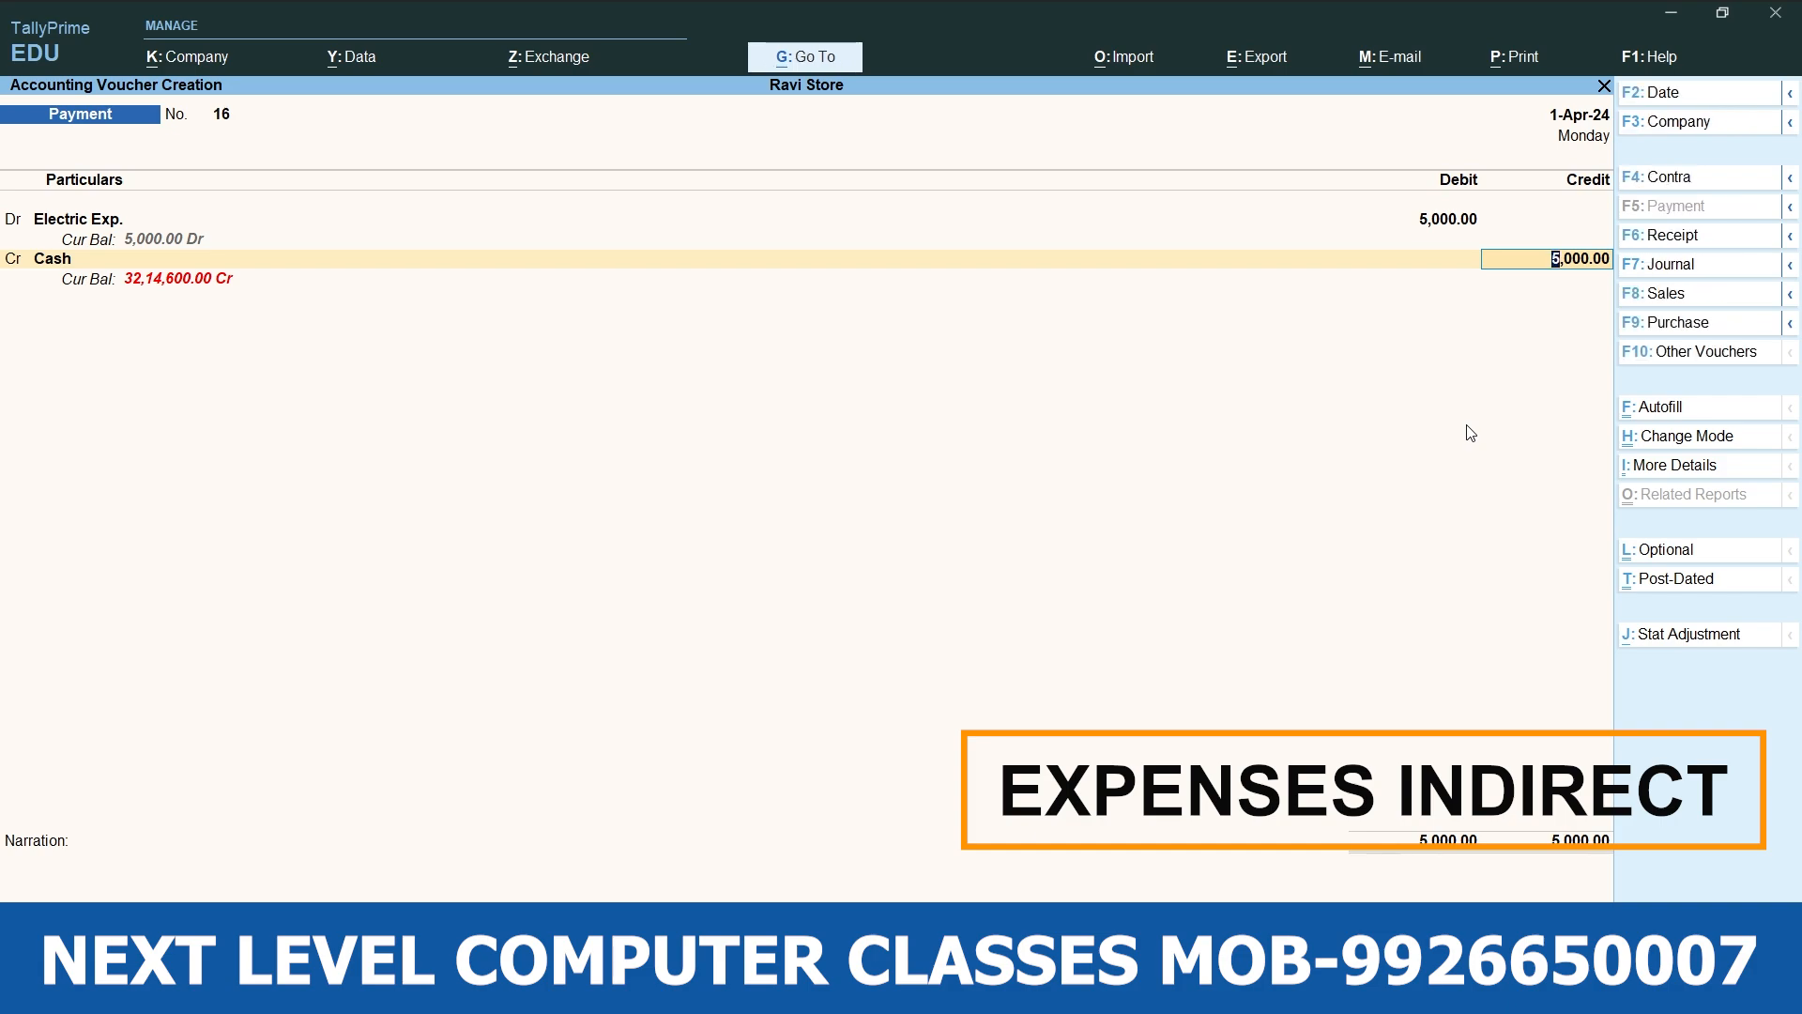
key(Return)
key(Return)
key(Return)
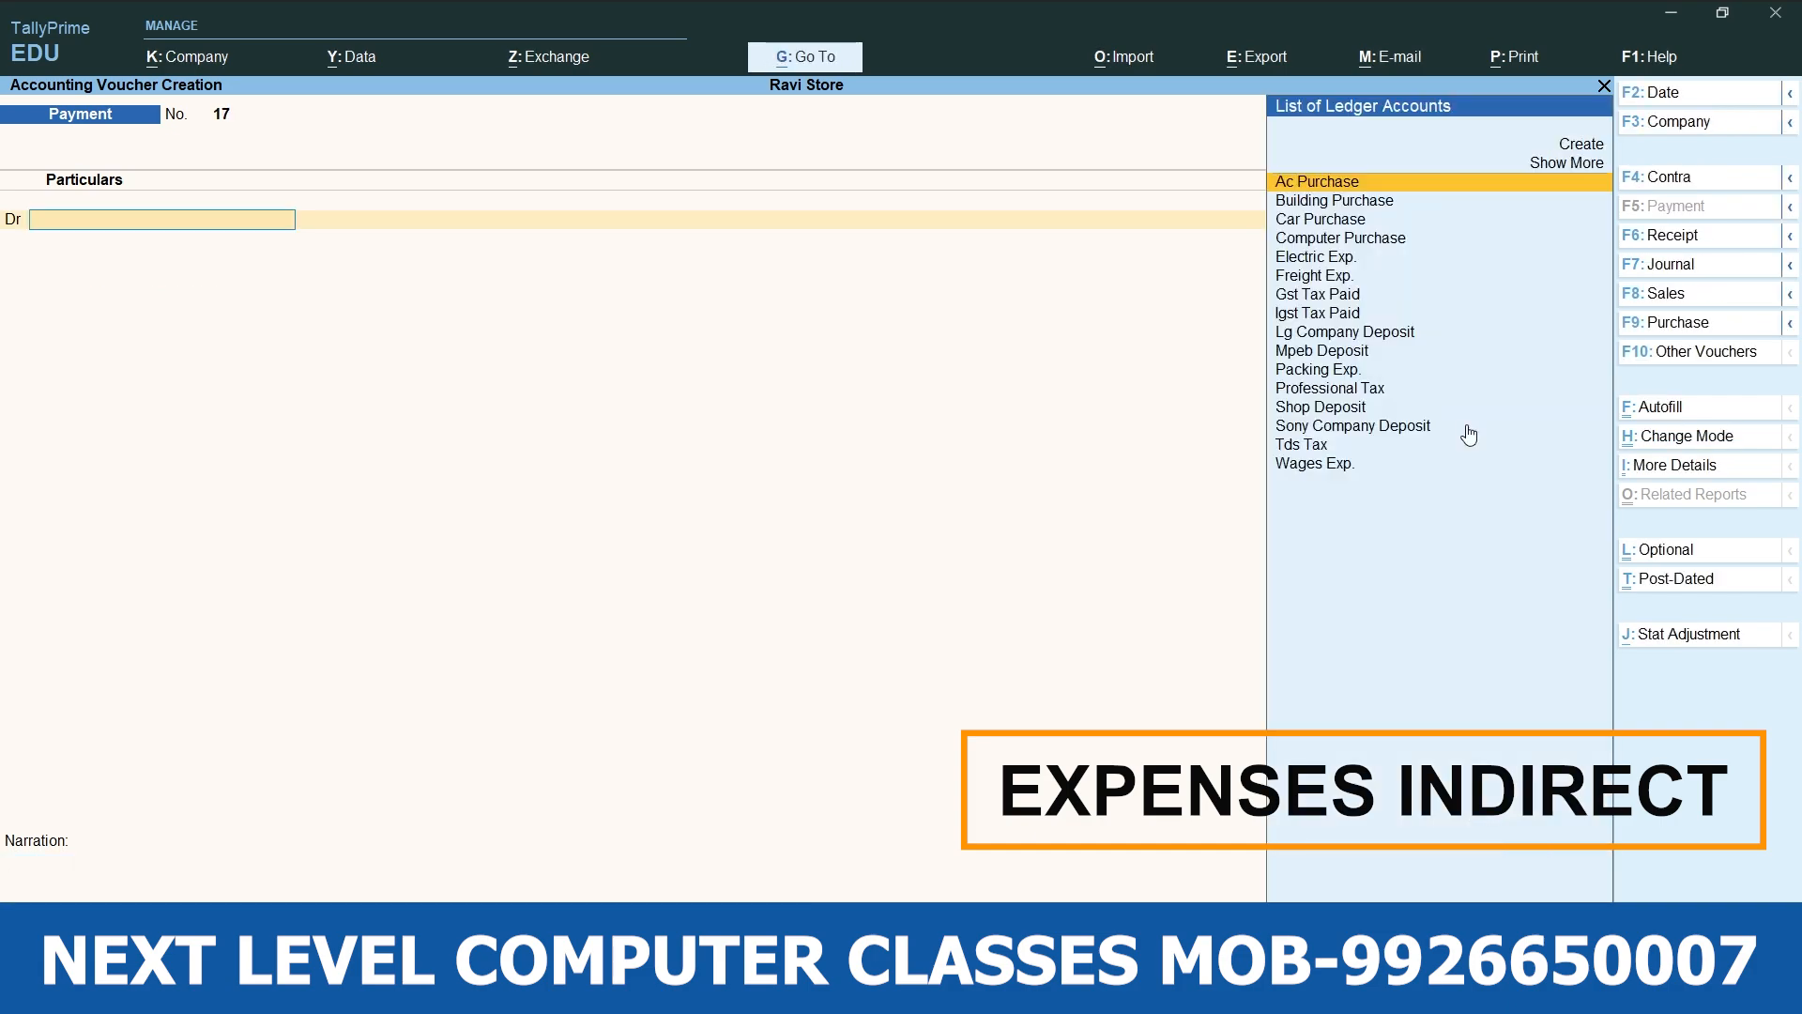
Create a Telephone Exp. ledger under Indirect Expenses for the new payment's debit line.
key(alt+c)
text(Telep)
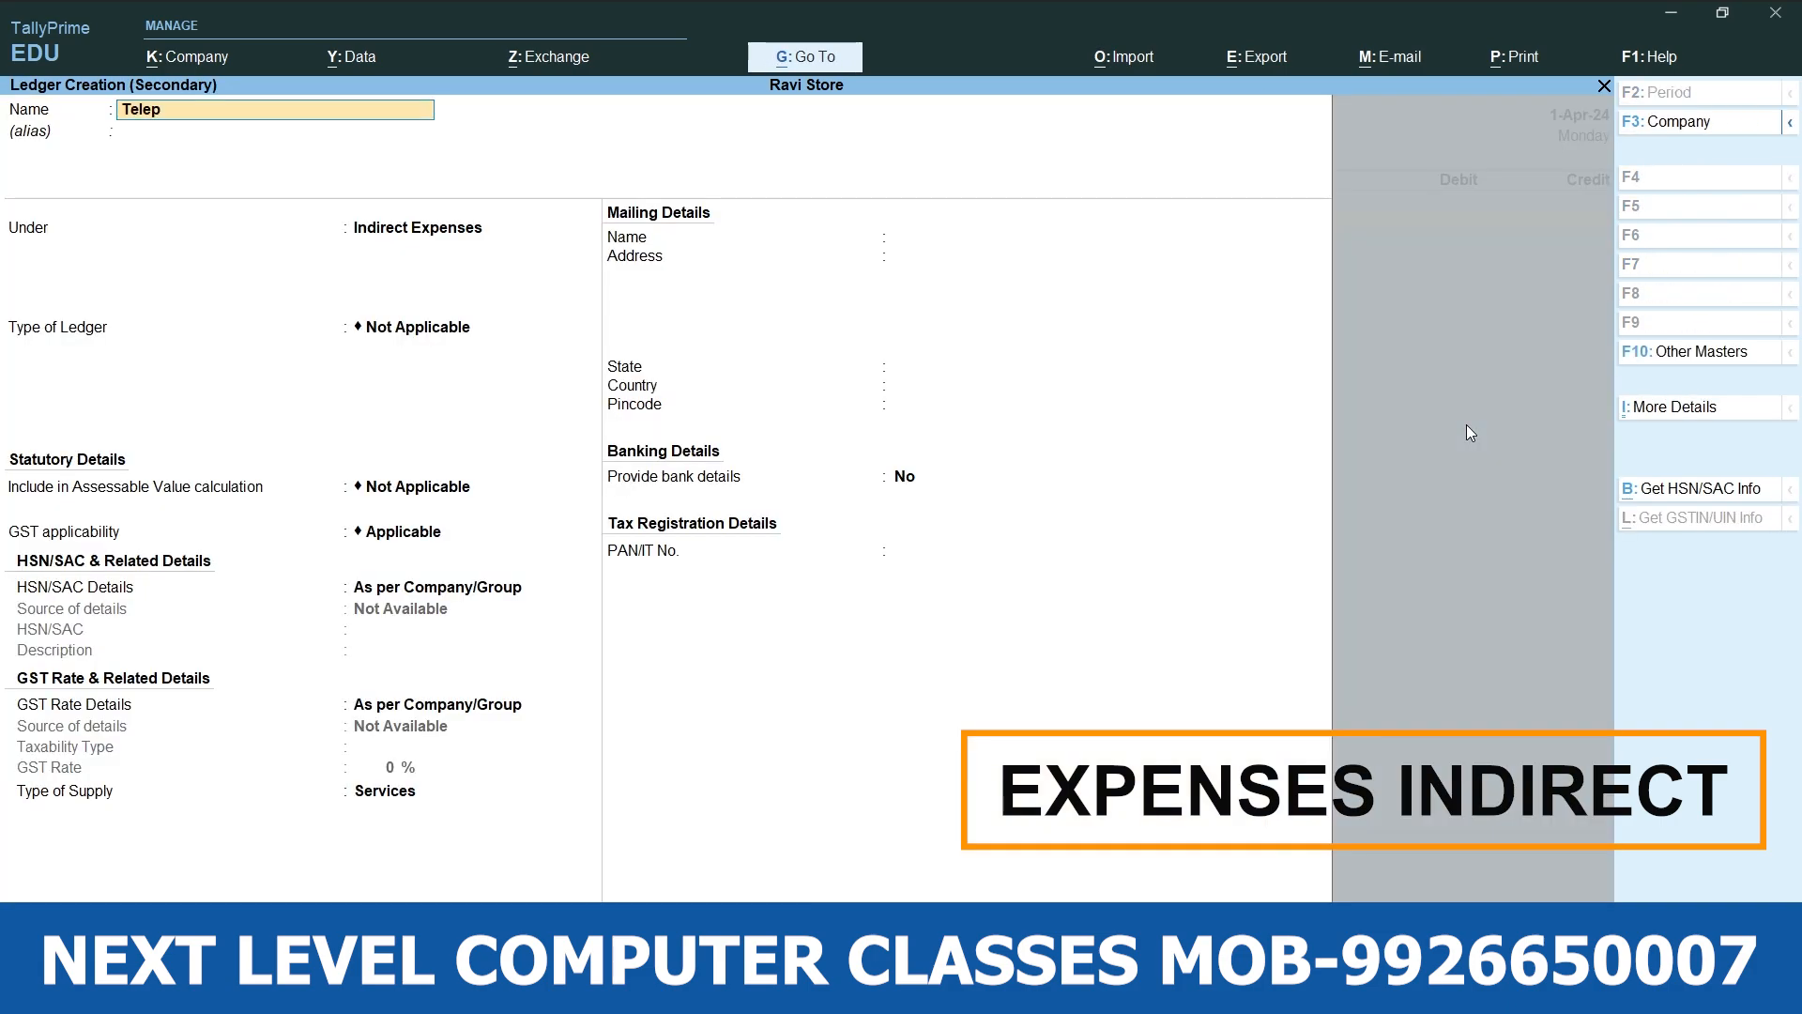
text(hone Exp.)
key(Return)
key(Return)
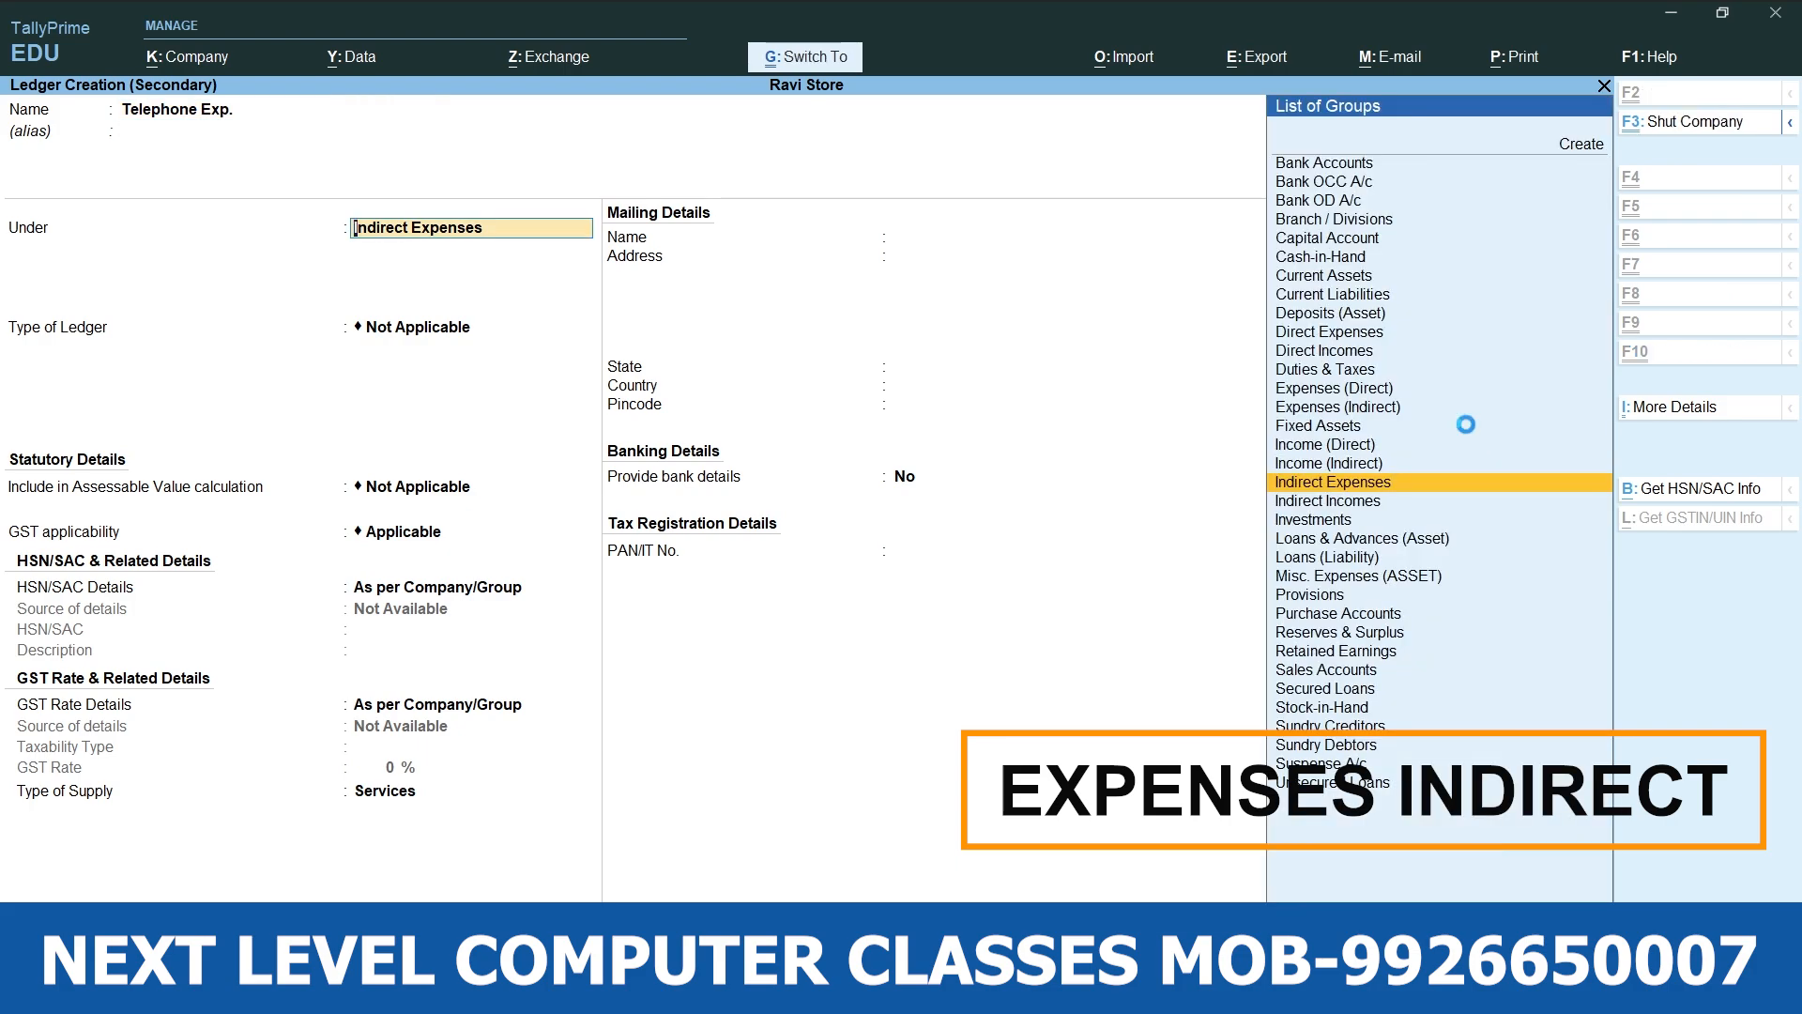
key(ctrl+a)
Debit Telephone Exp. with 800, credit Cash, and save the payment voucher.
text(800)
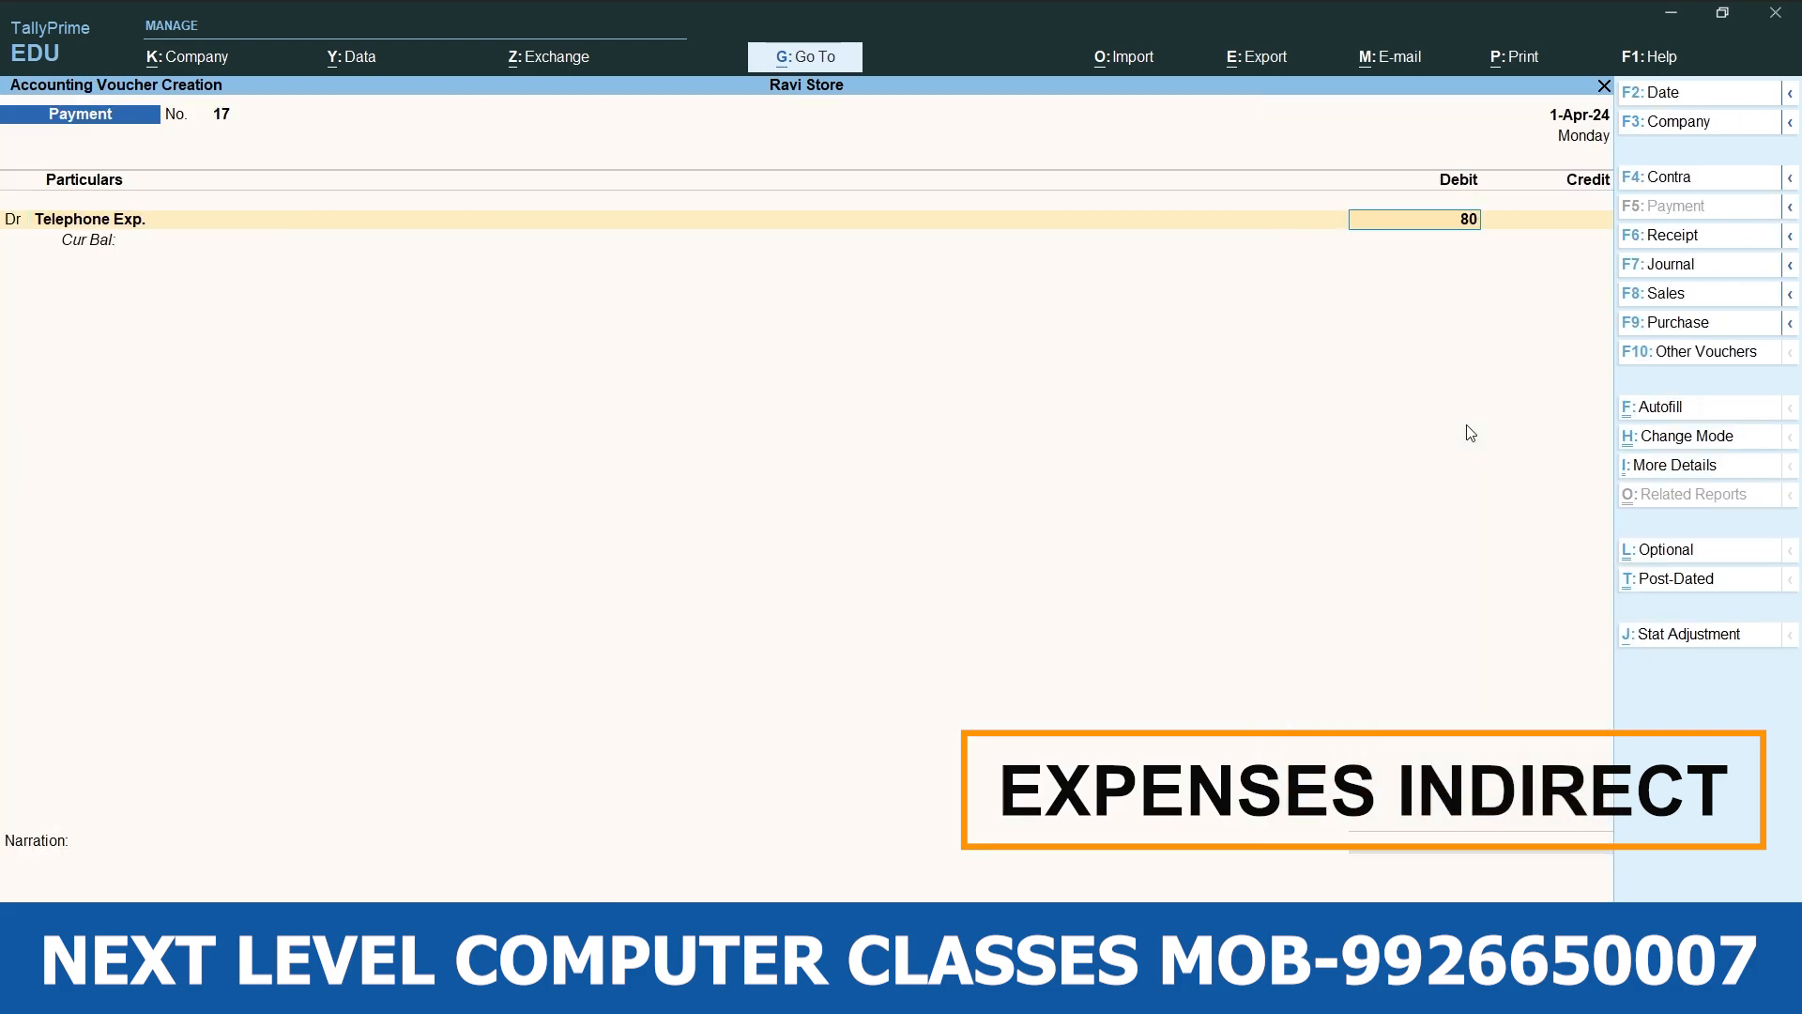
key(Return)
key(Down)
key(Down)
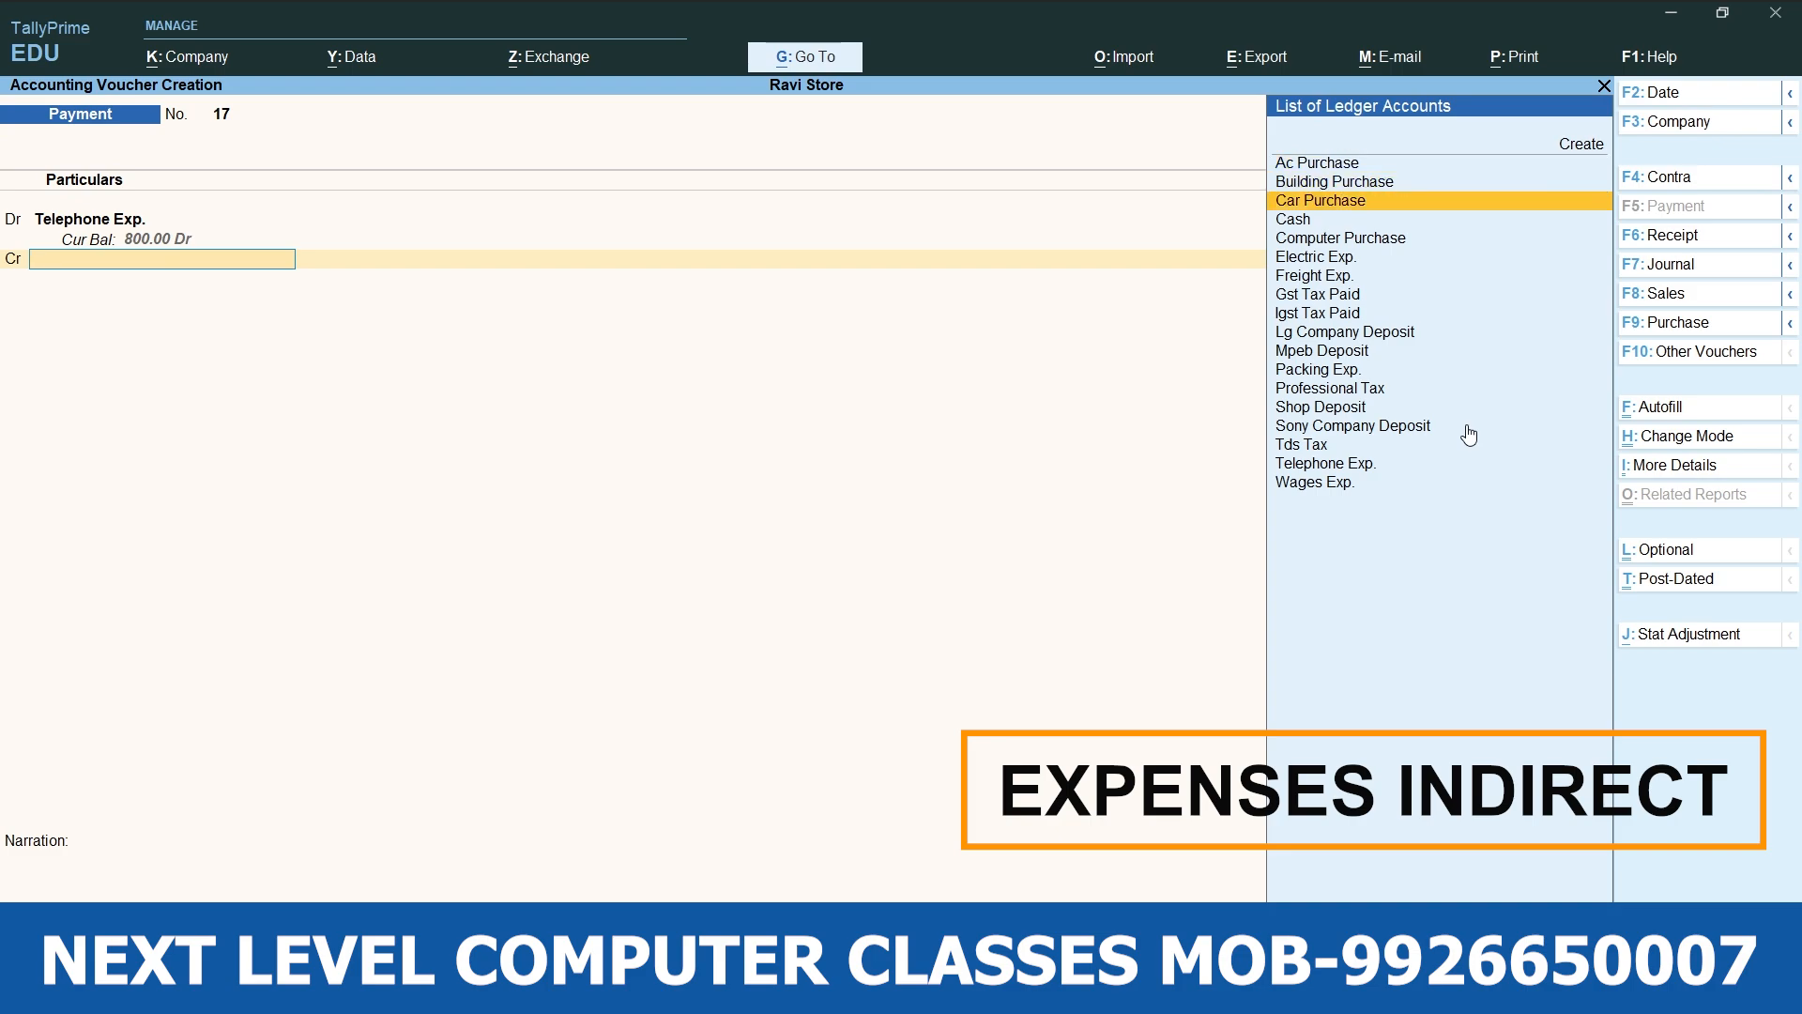
key(Down)
key(Return)
key(Return)
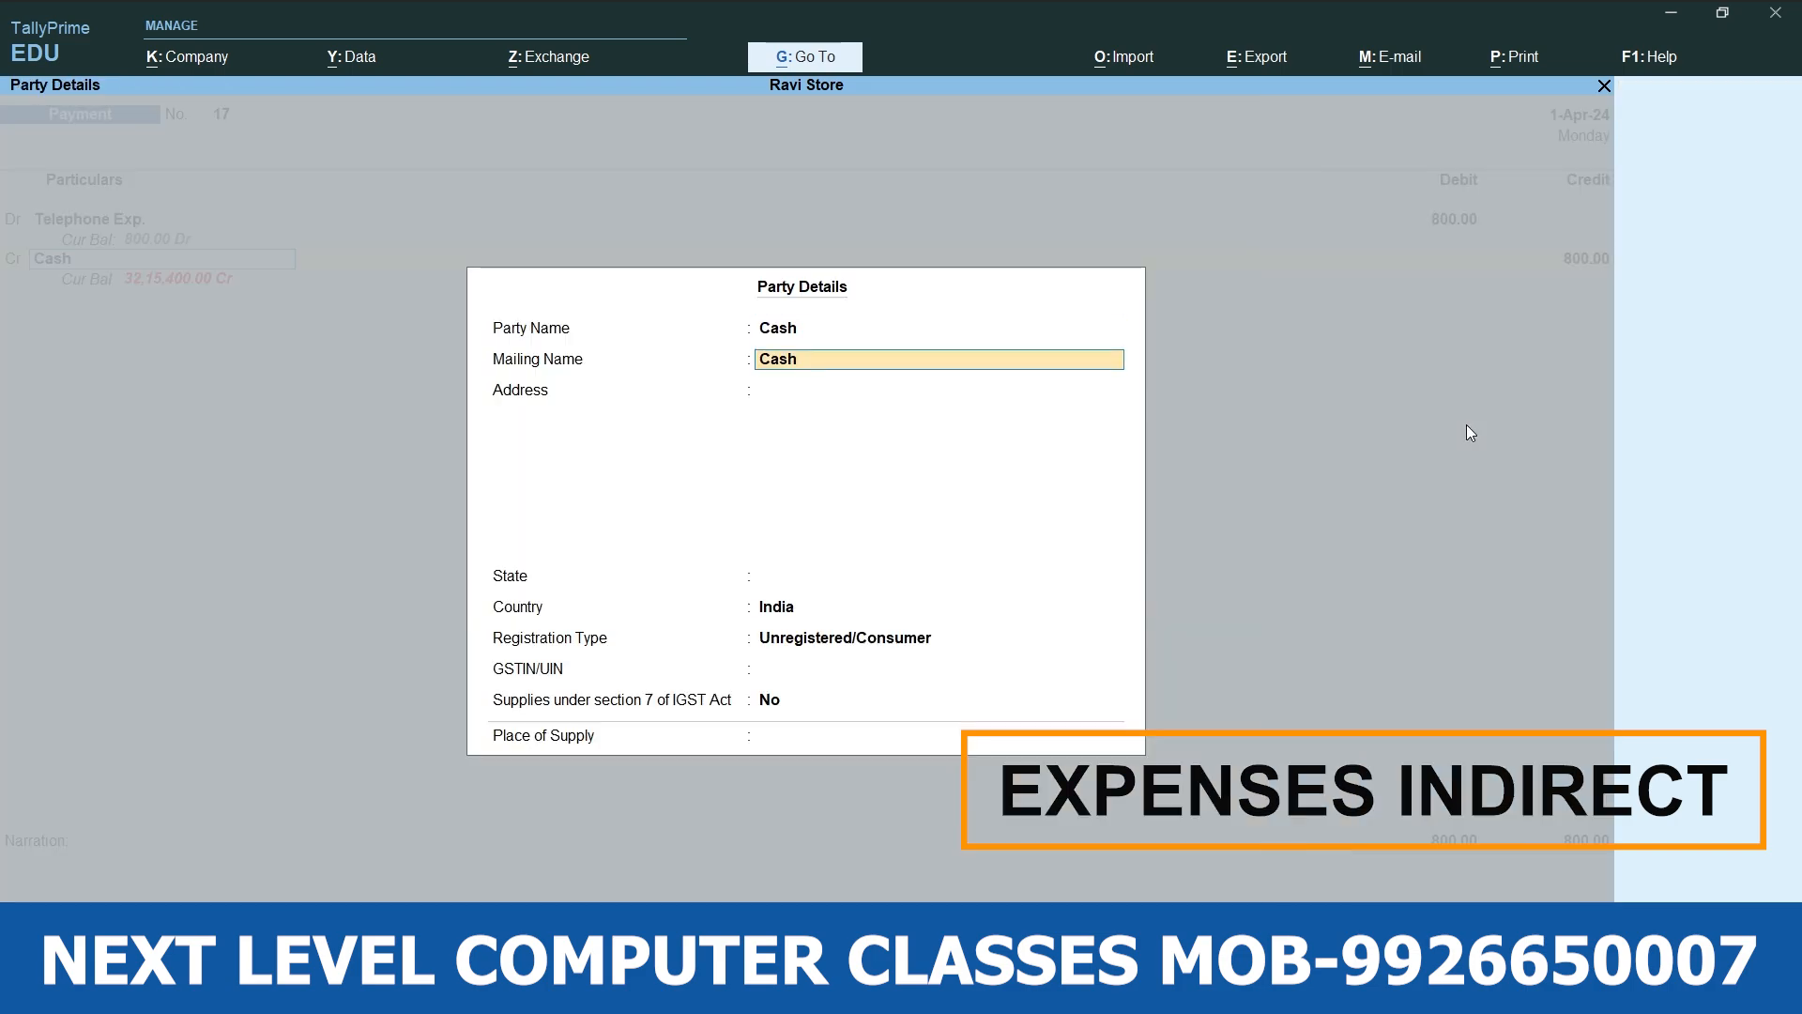
key(ctrl+a)
key(ctrl+a)
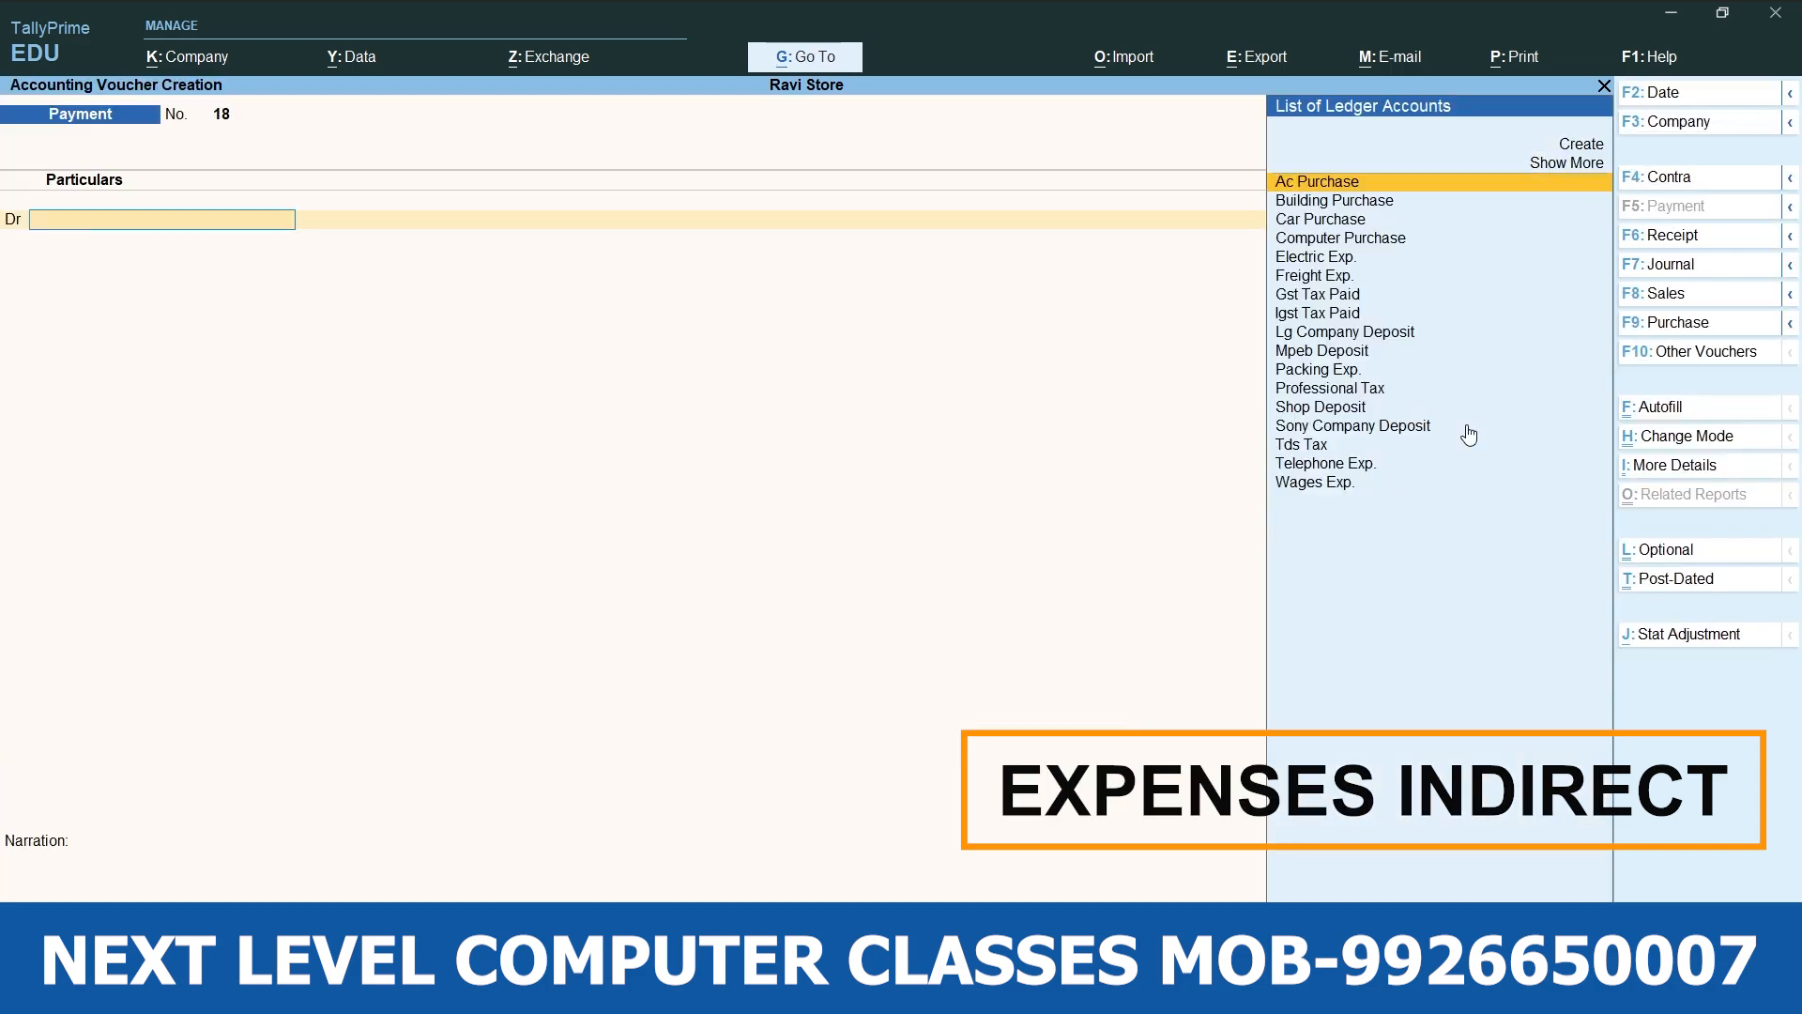
Create a News Paper Exp. ledger under Indirect Expenses for the new payment's debit line.
key(alt+c)
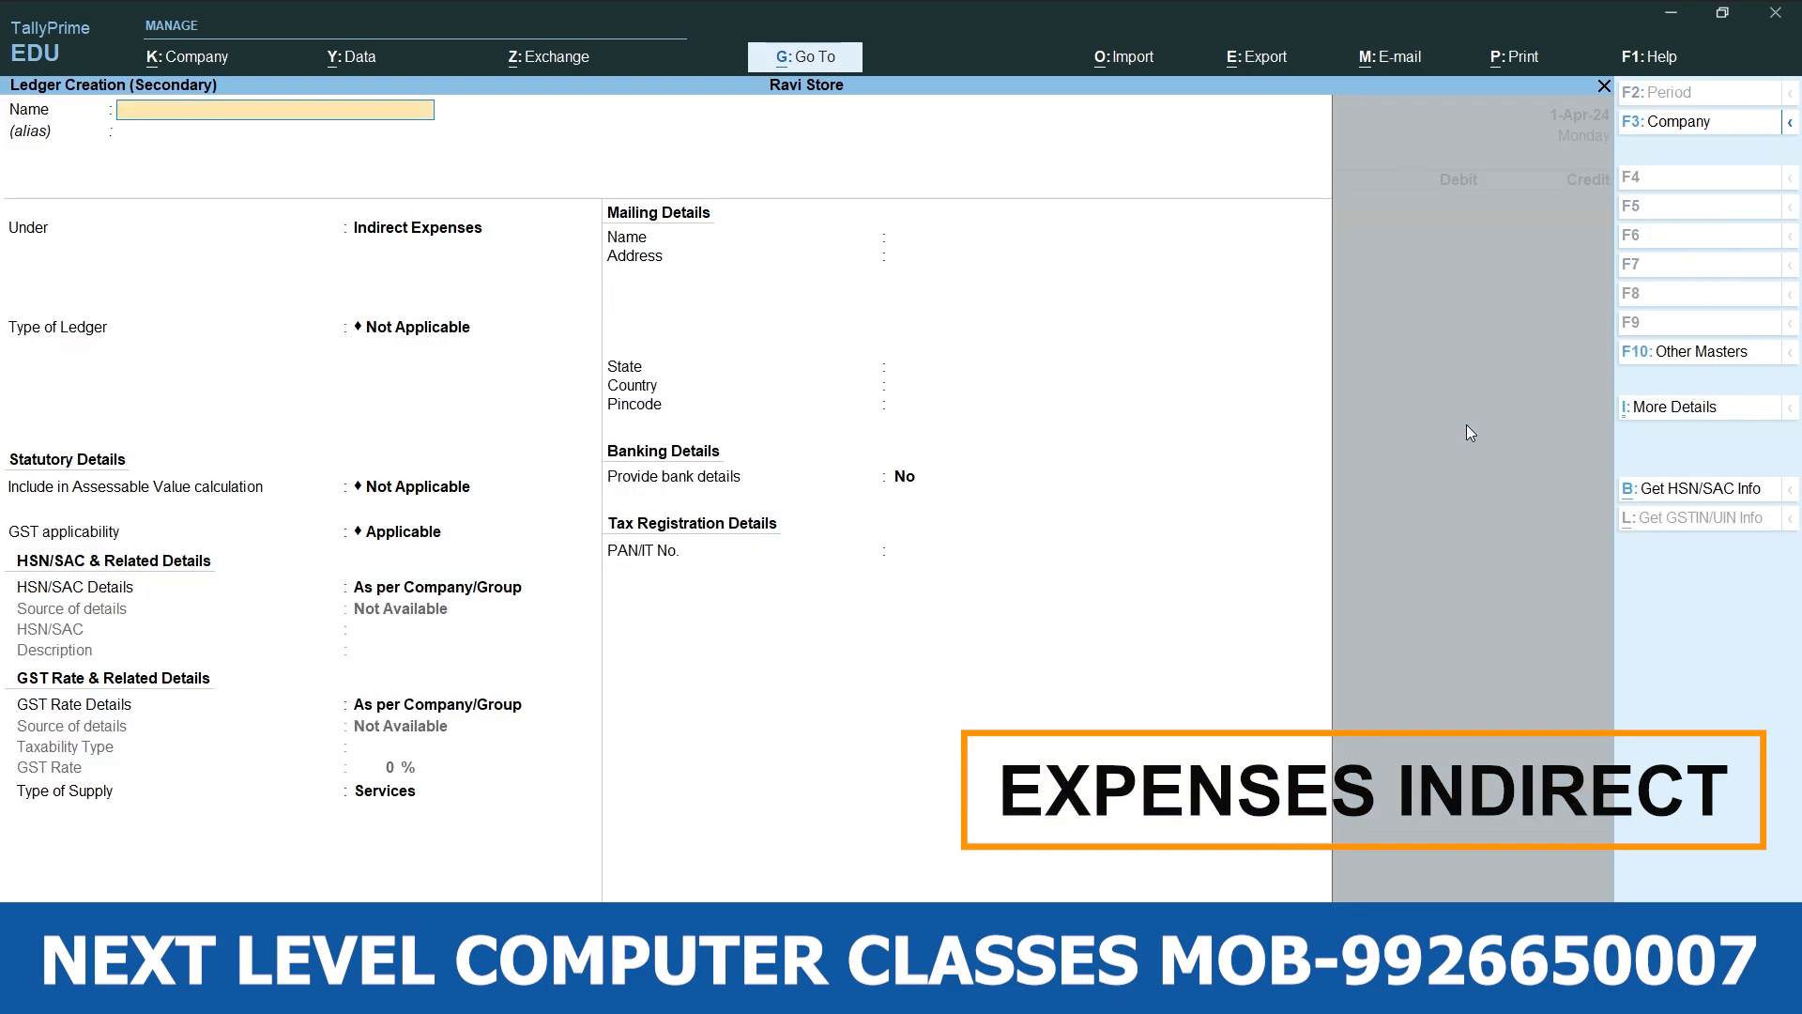
text(News Paper Exp.)
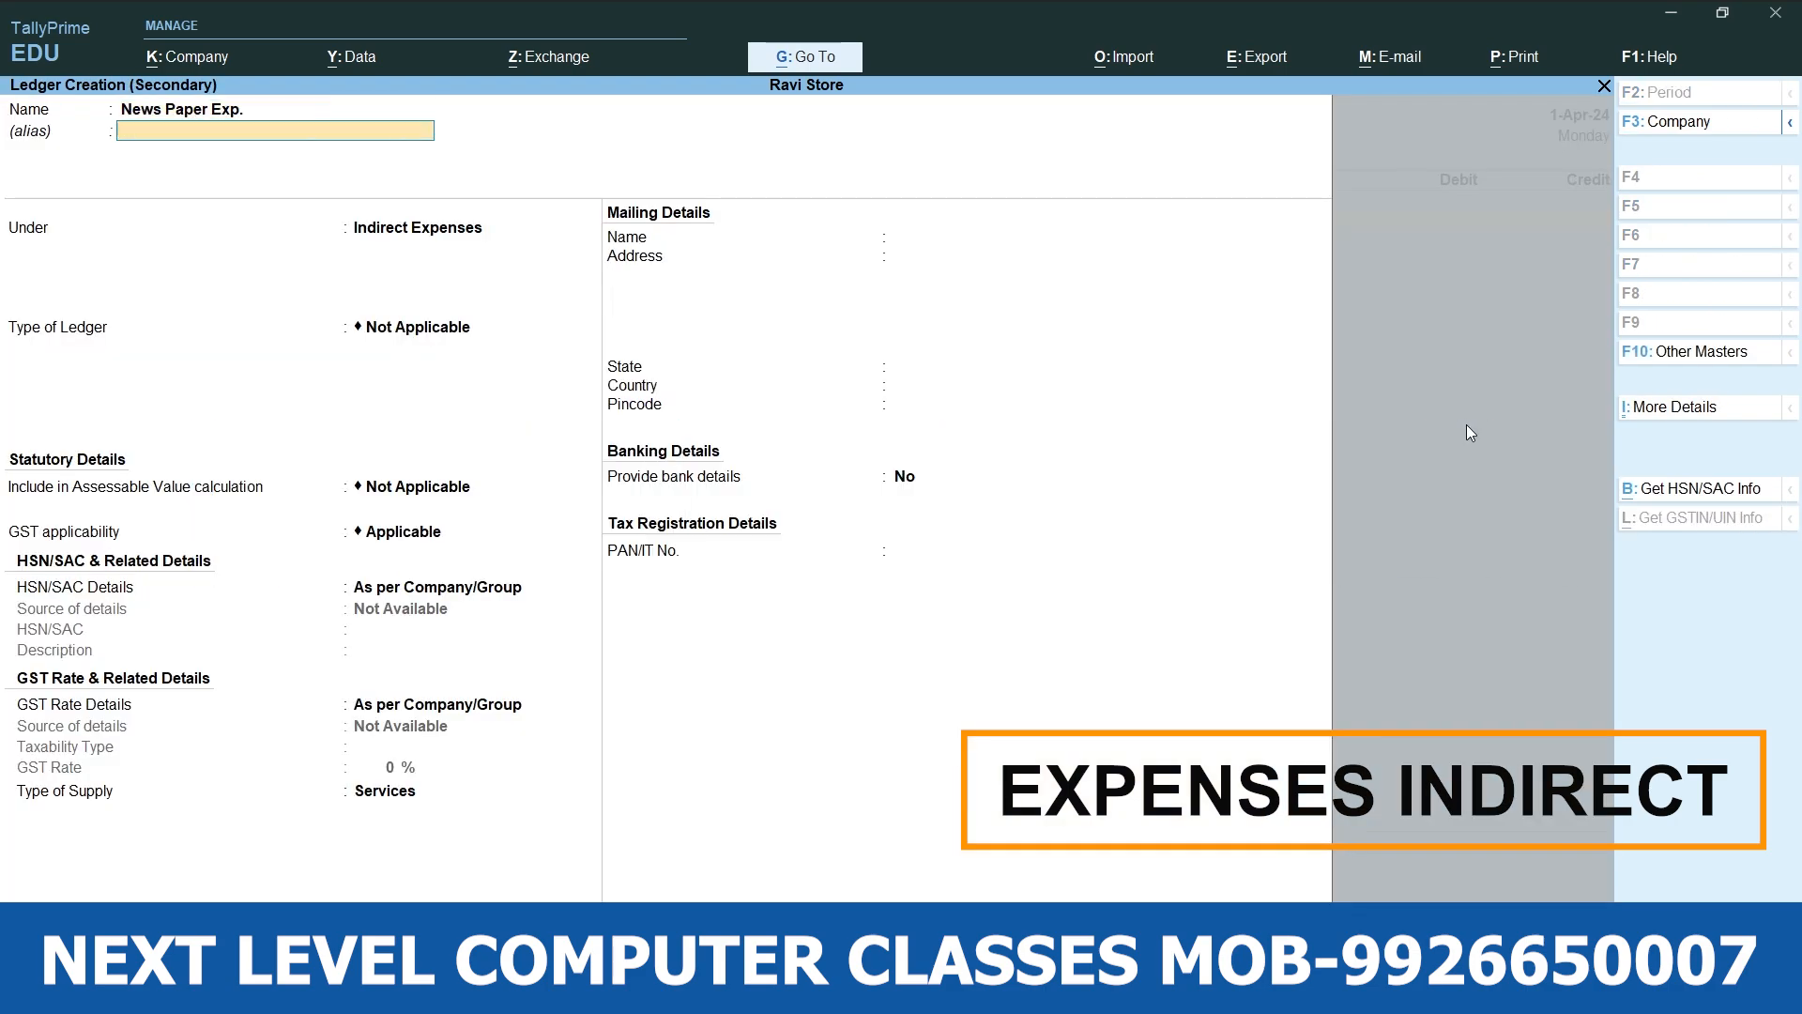
key(Return)
key(ctrl+a)
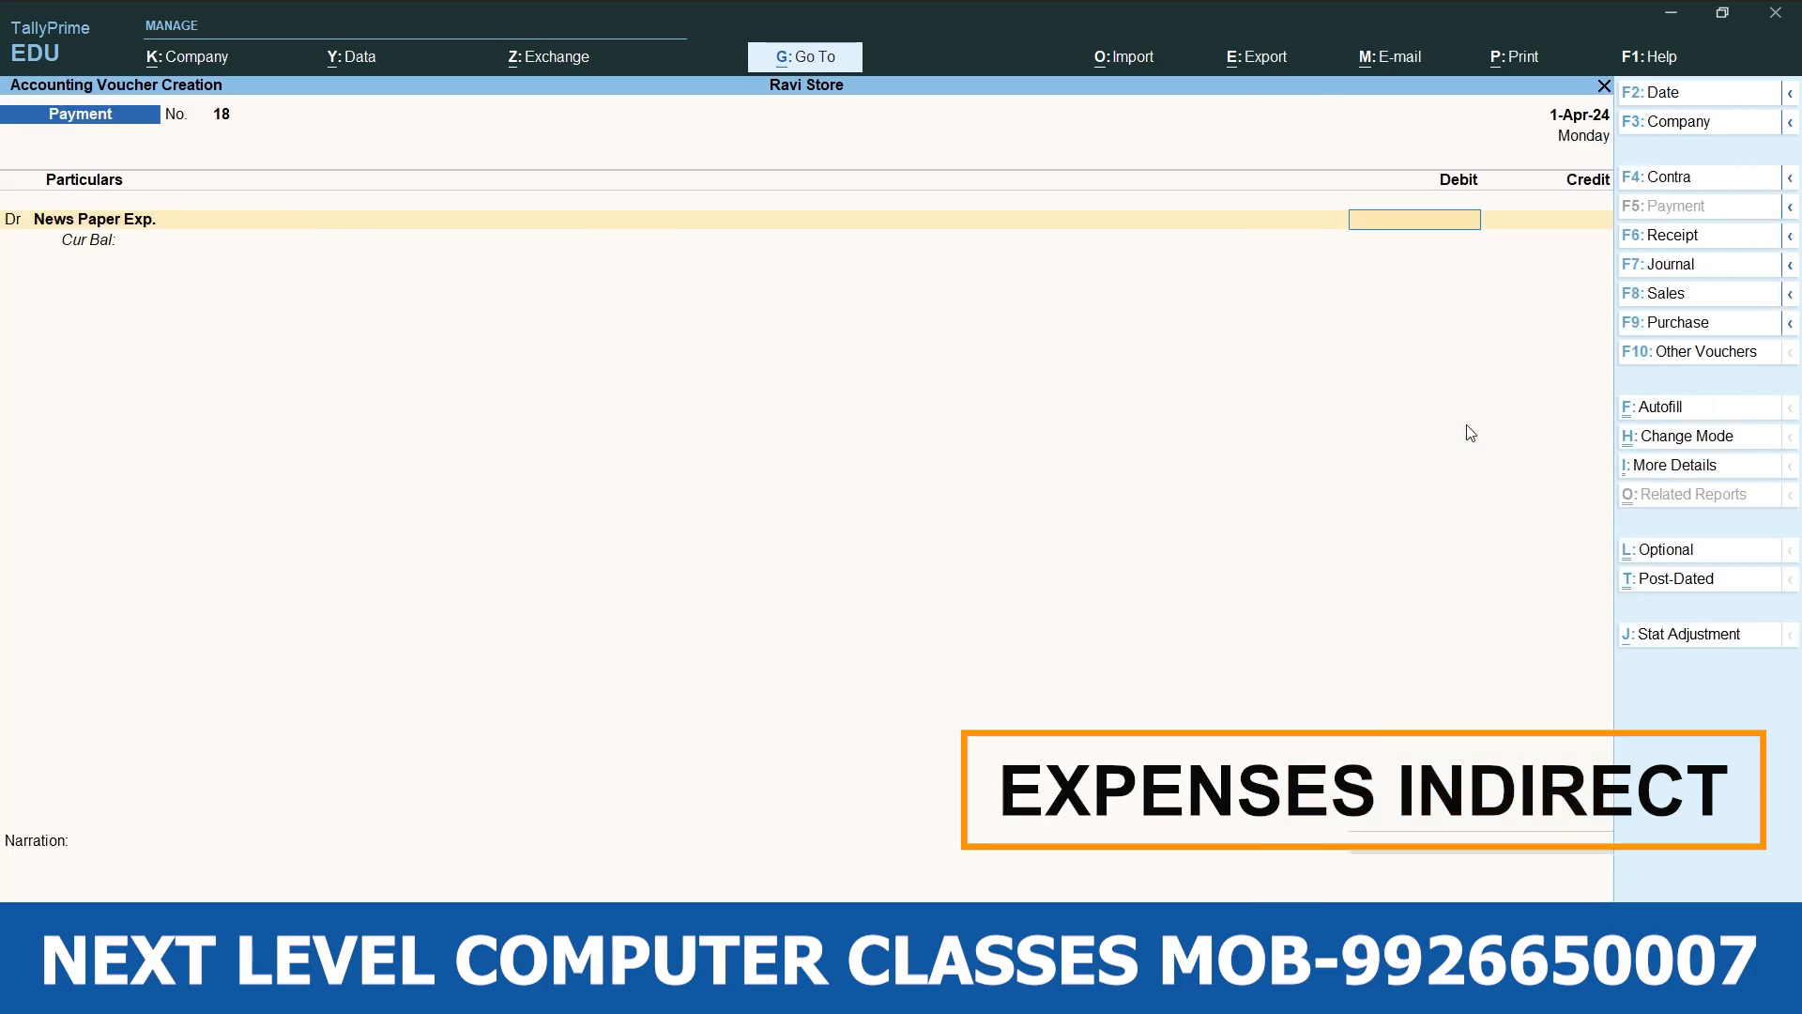
Debit News Paper Exp. with 100, credit Cash, and save the payment voucher.
text(100)
key(Return)
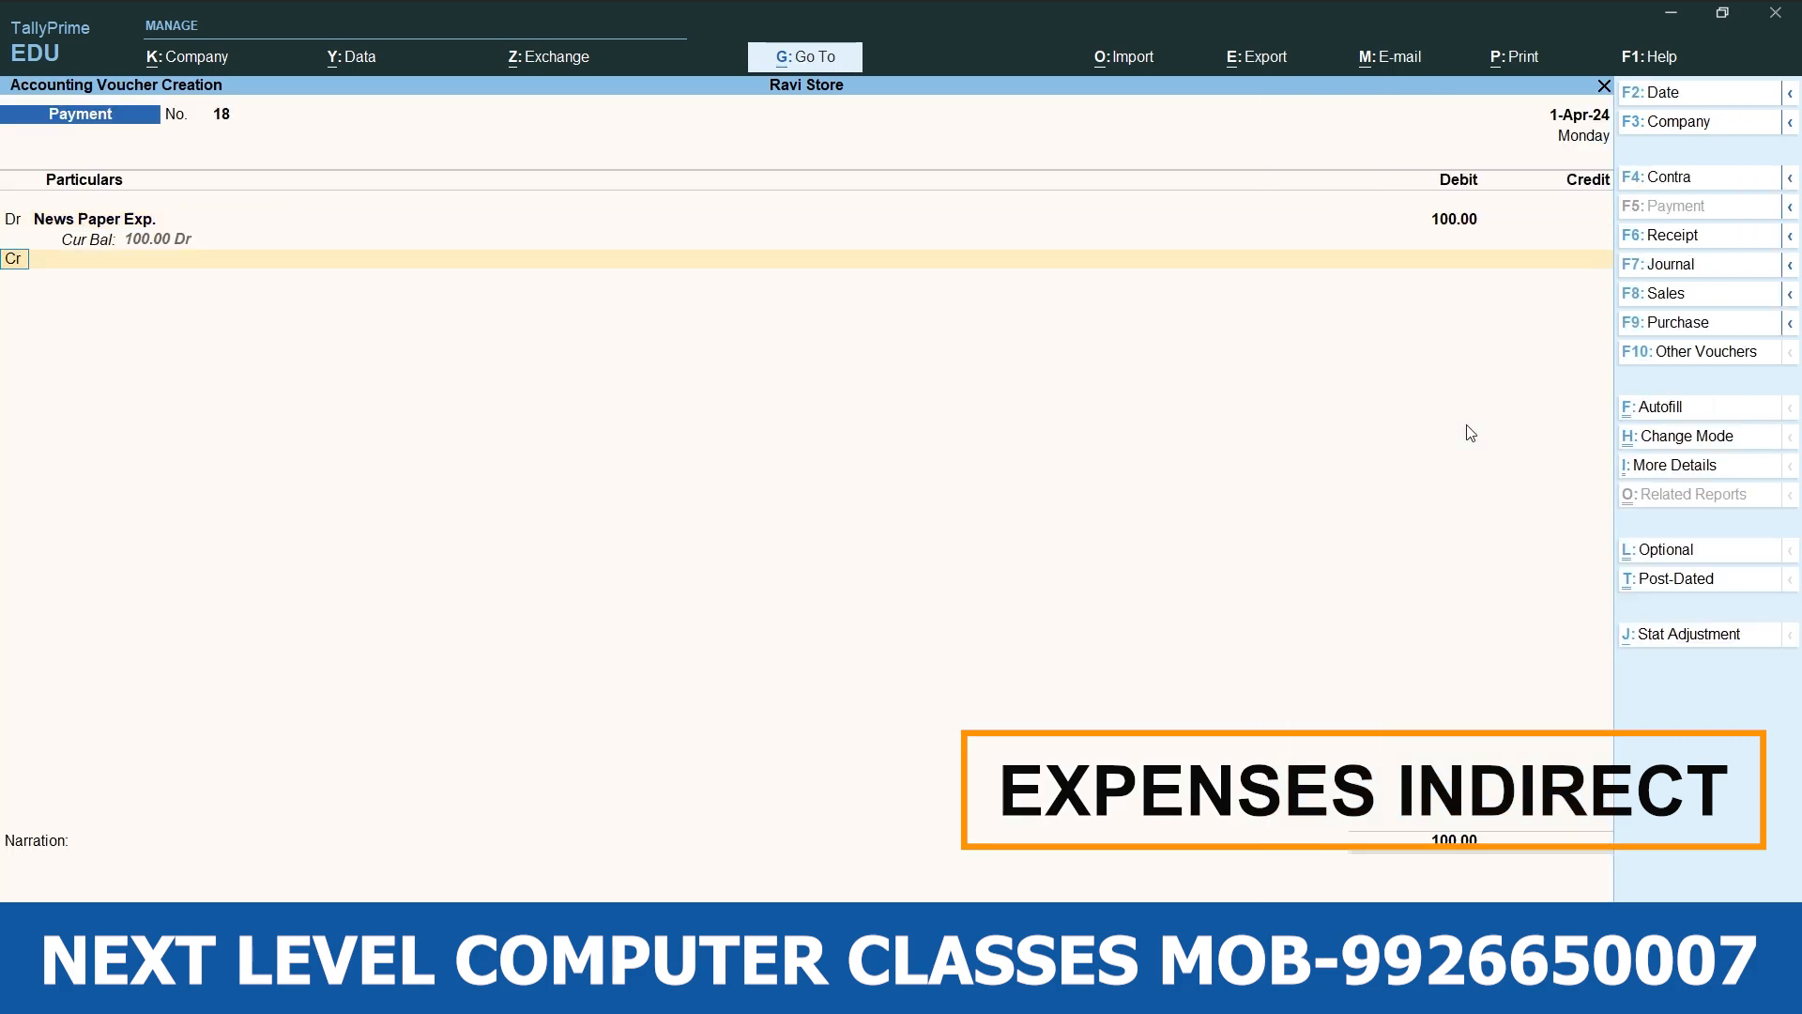
key(Down)
key(Down)
key(Down)
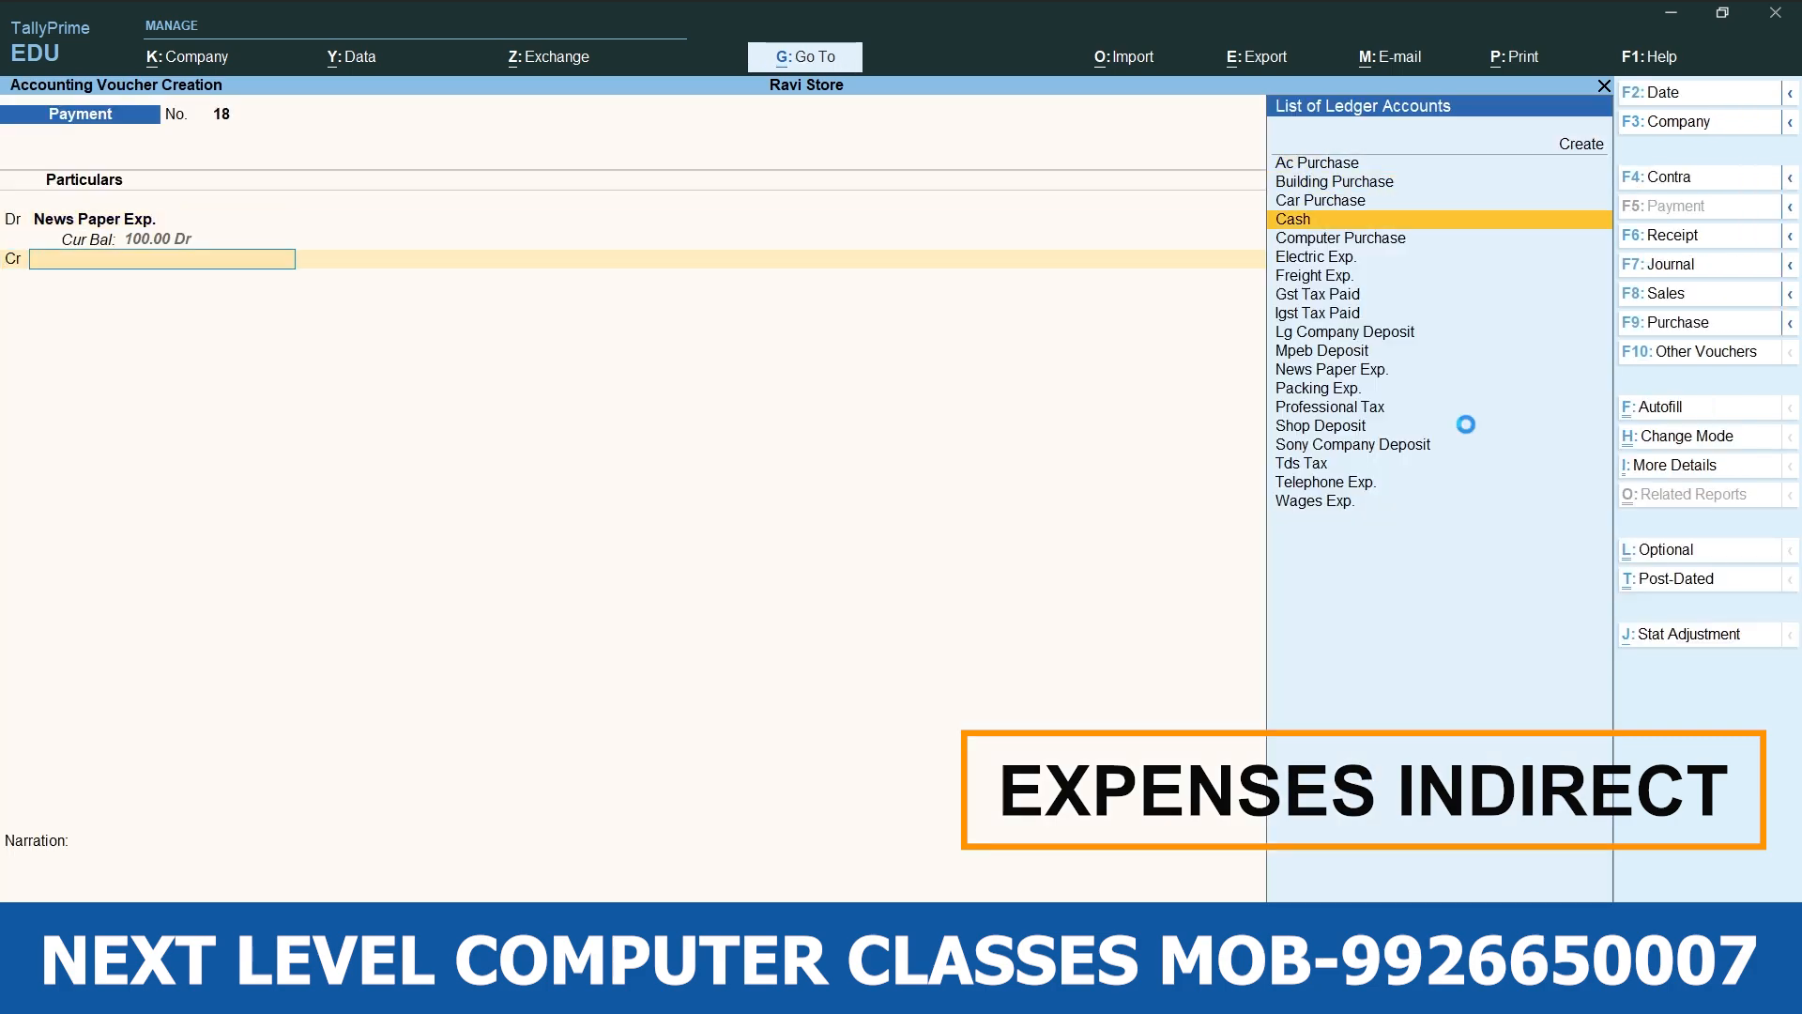
key(Return)
key(Return)
text(a)
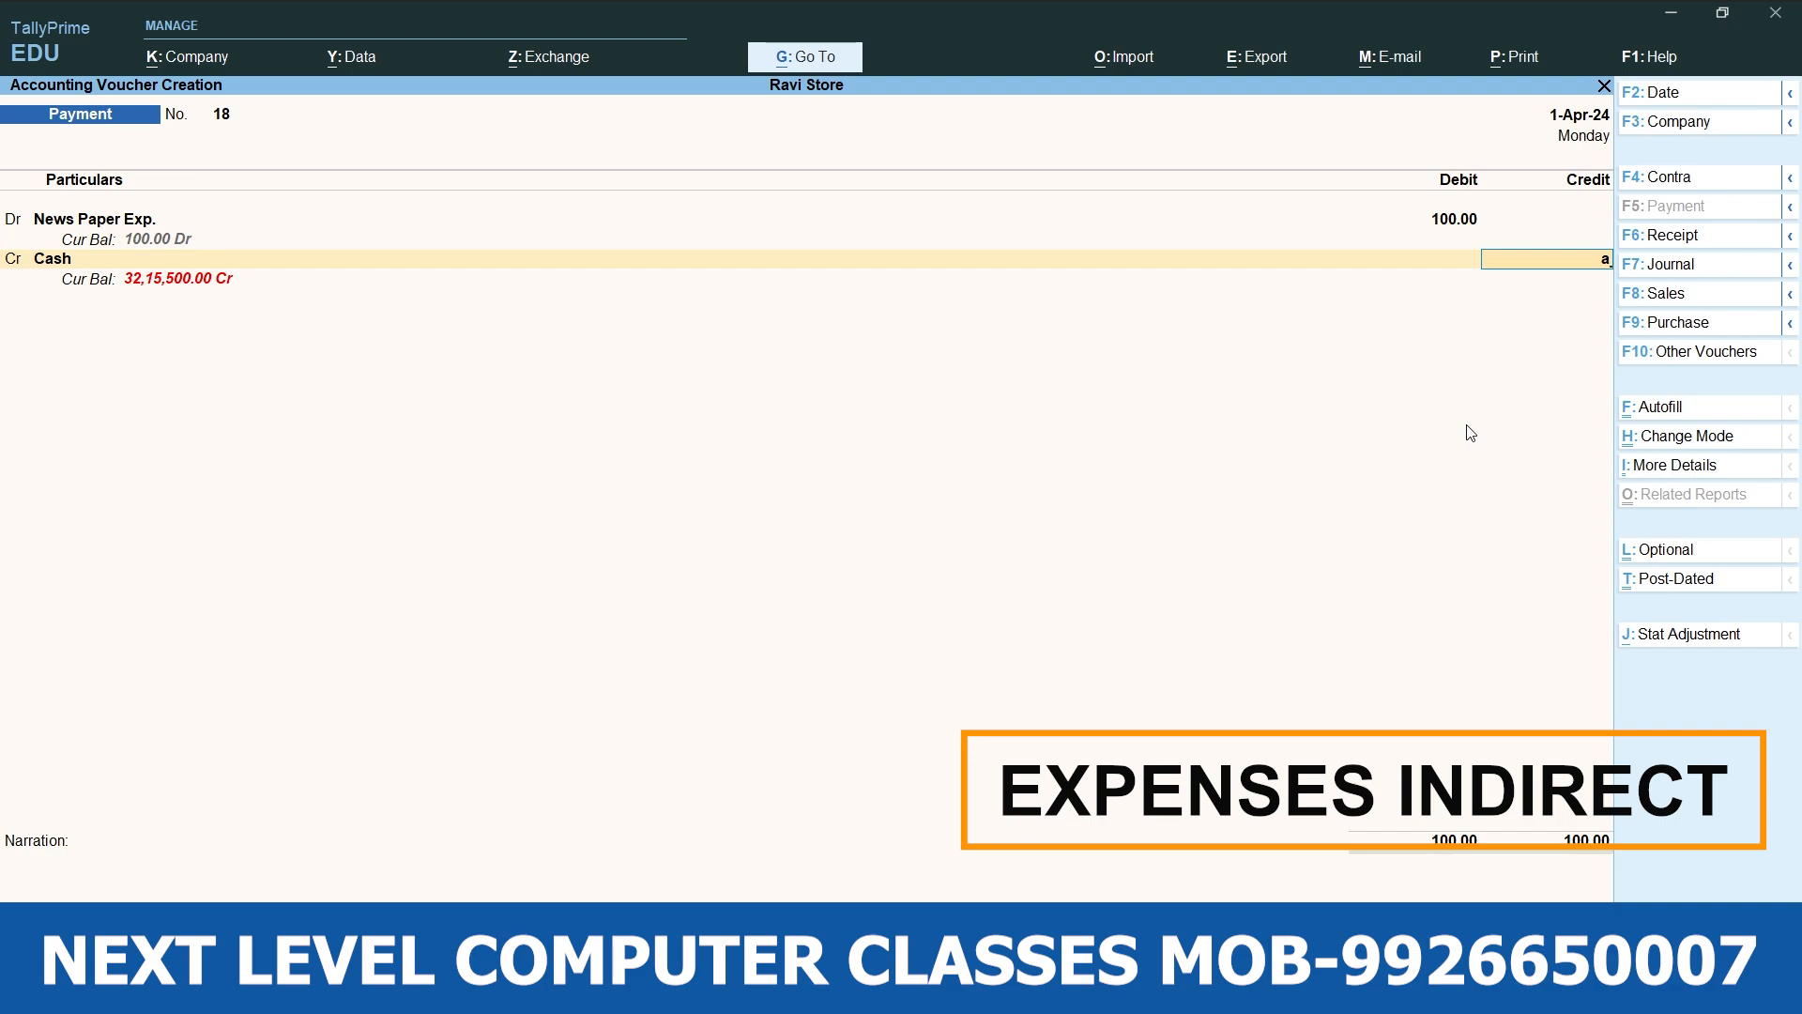
key(BackSpace)
Create a Salary Exp. ledger under Indirect Expenses for the new payment's debit line.
key(alt+c)
text(Sa)
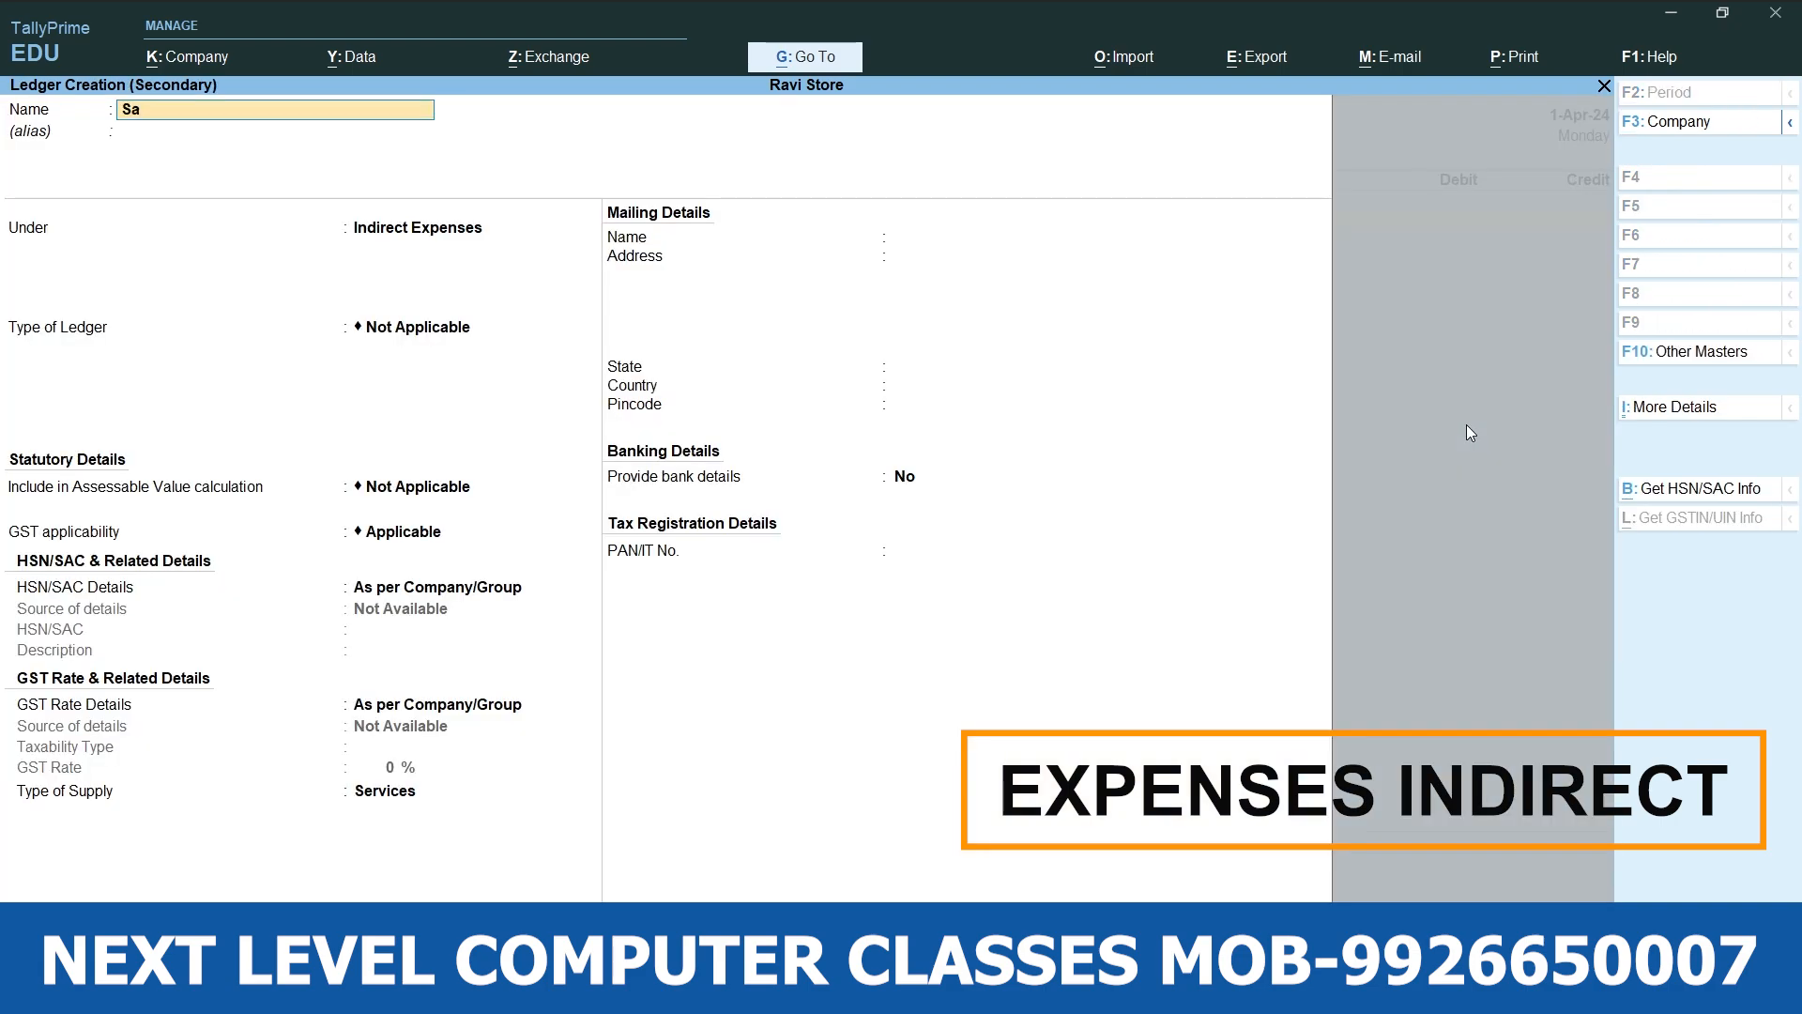
text(lary Exp.)
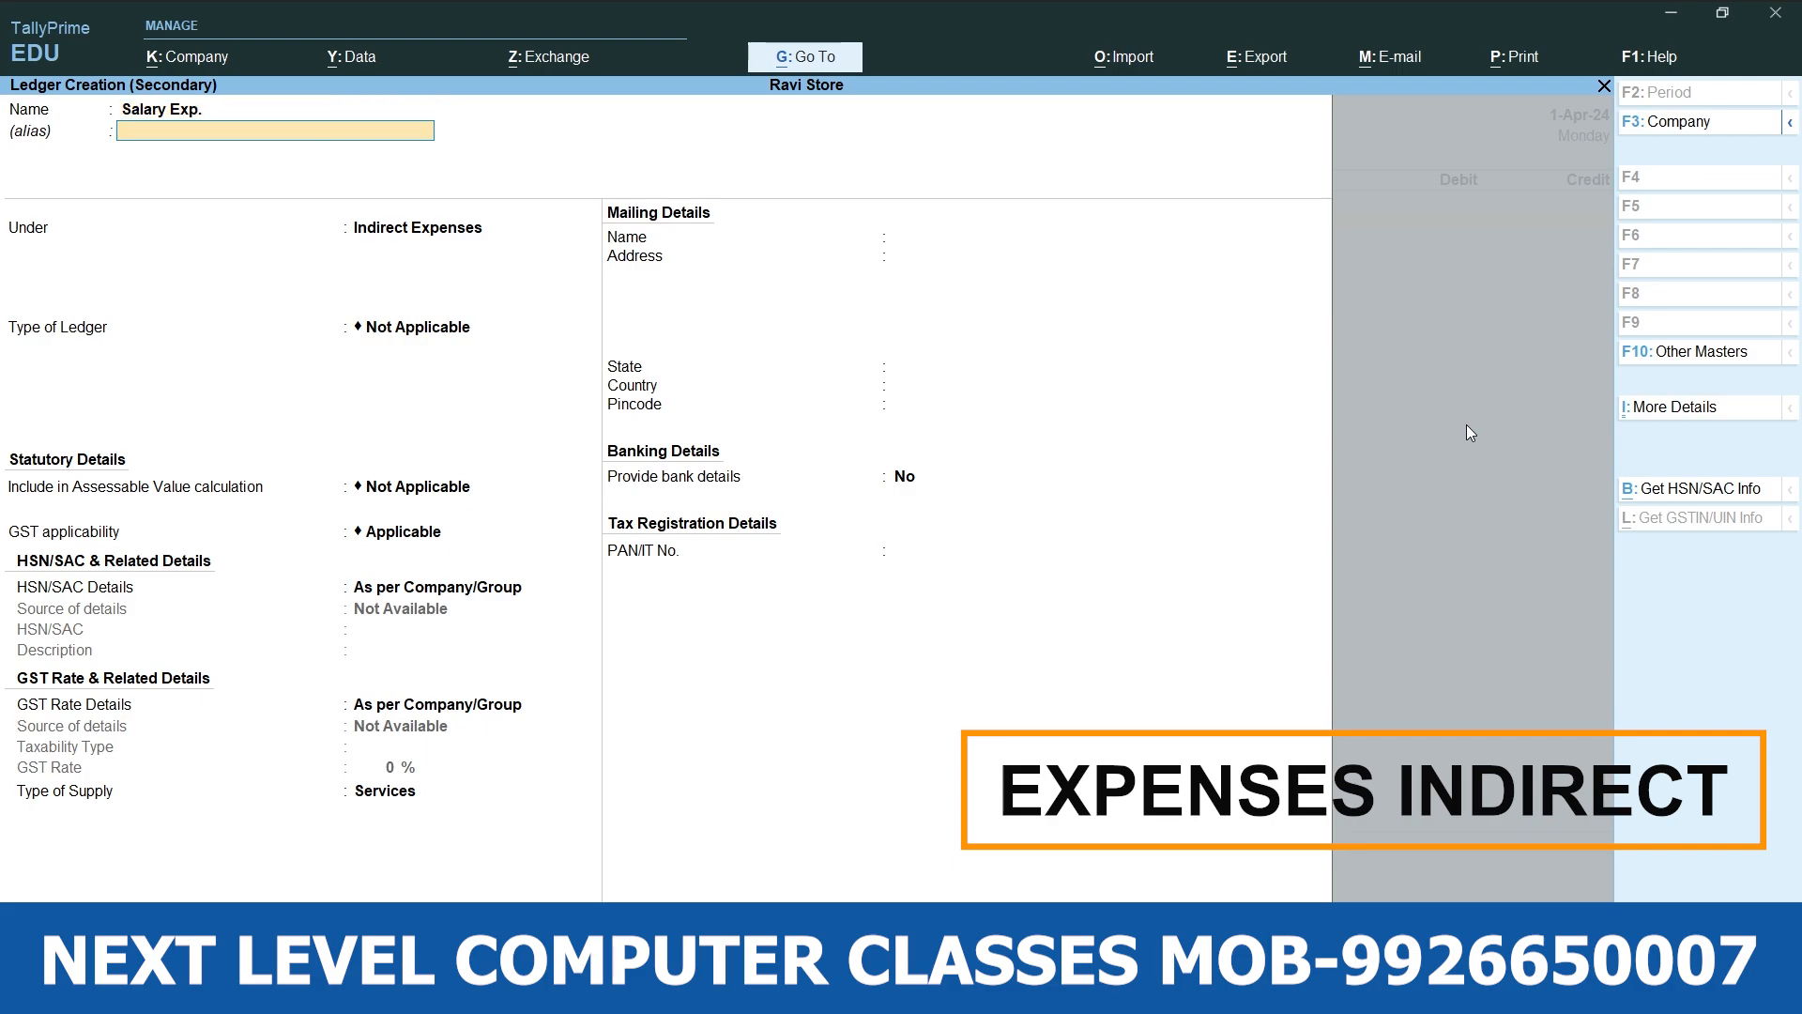
key(Return)
key(Return)
key(ctrl+a)
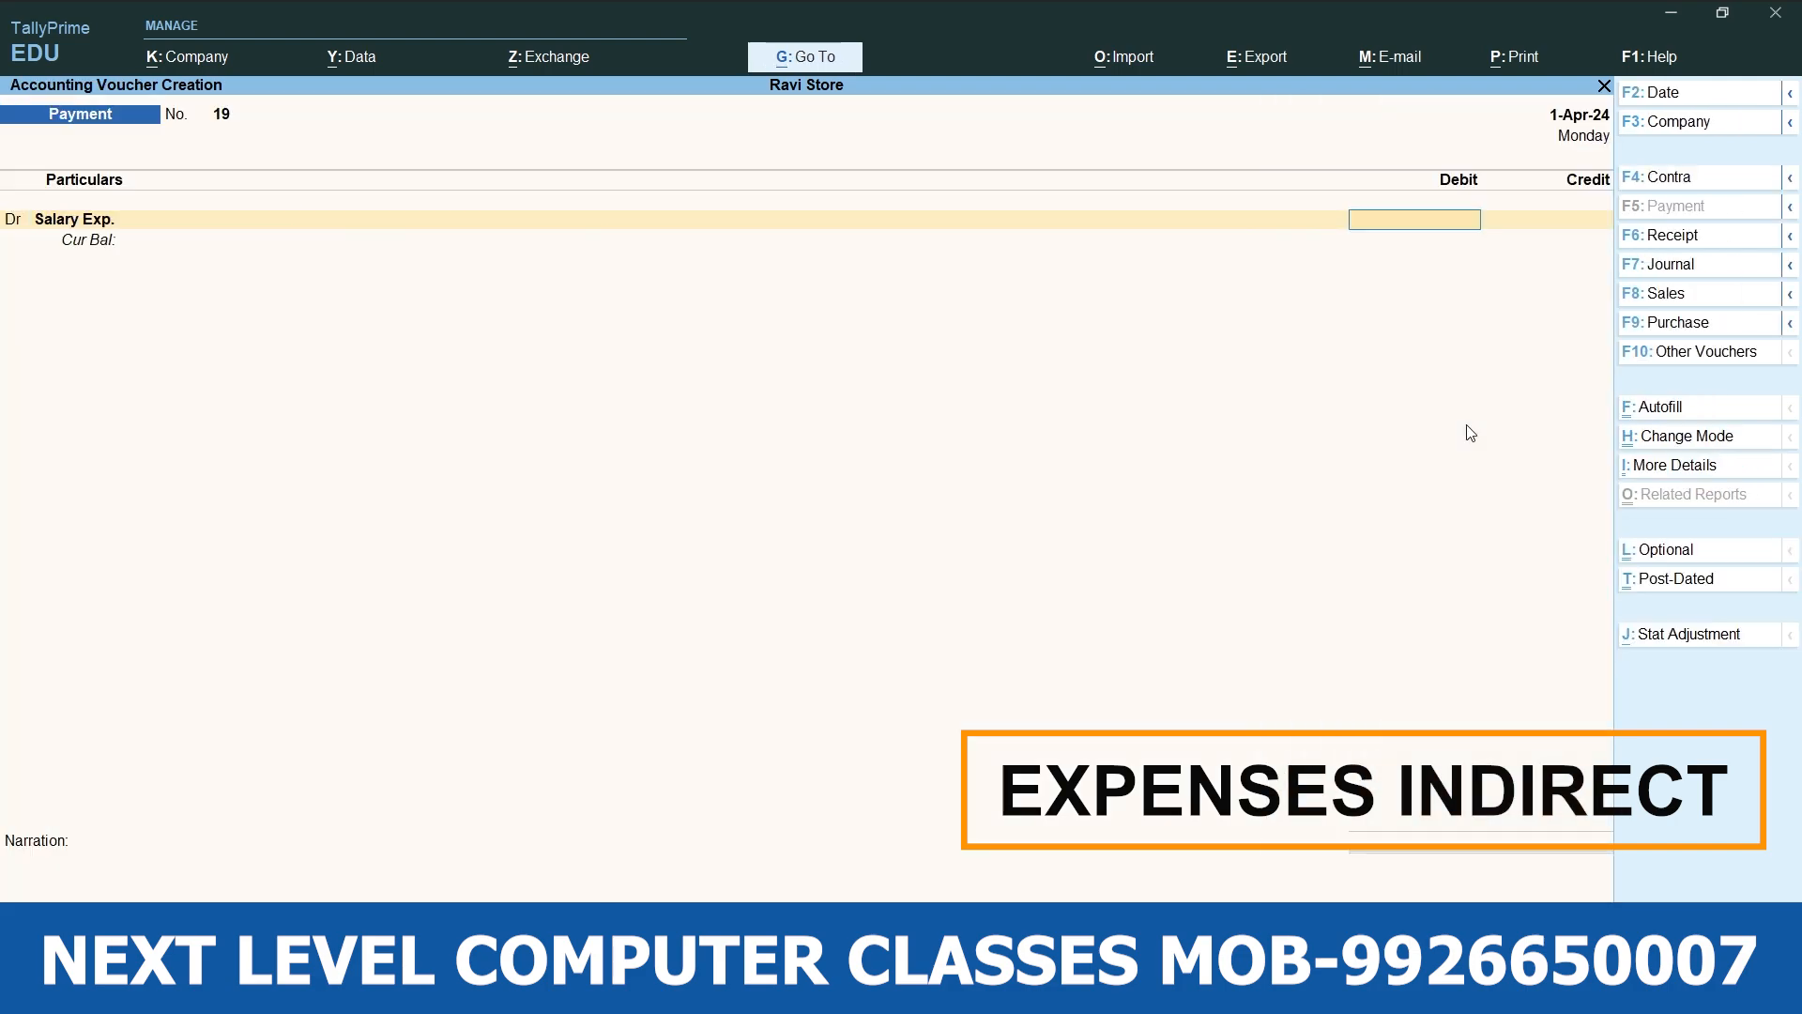
Debit Salary Exp. with 5000, credit Cash with the default party details, and save the payment voucher.
text(5000)
key(Return)
key(Down)
key(Down)
key(Down)
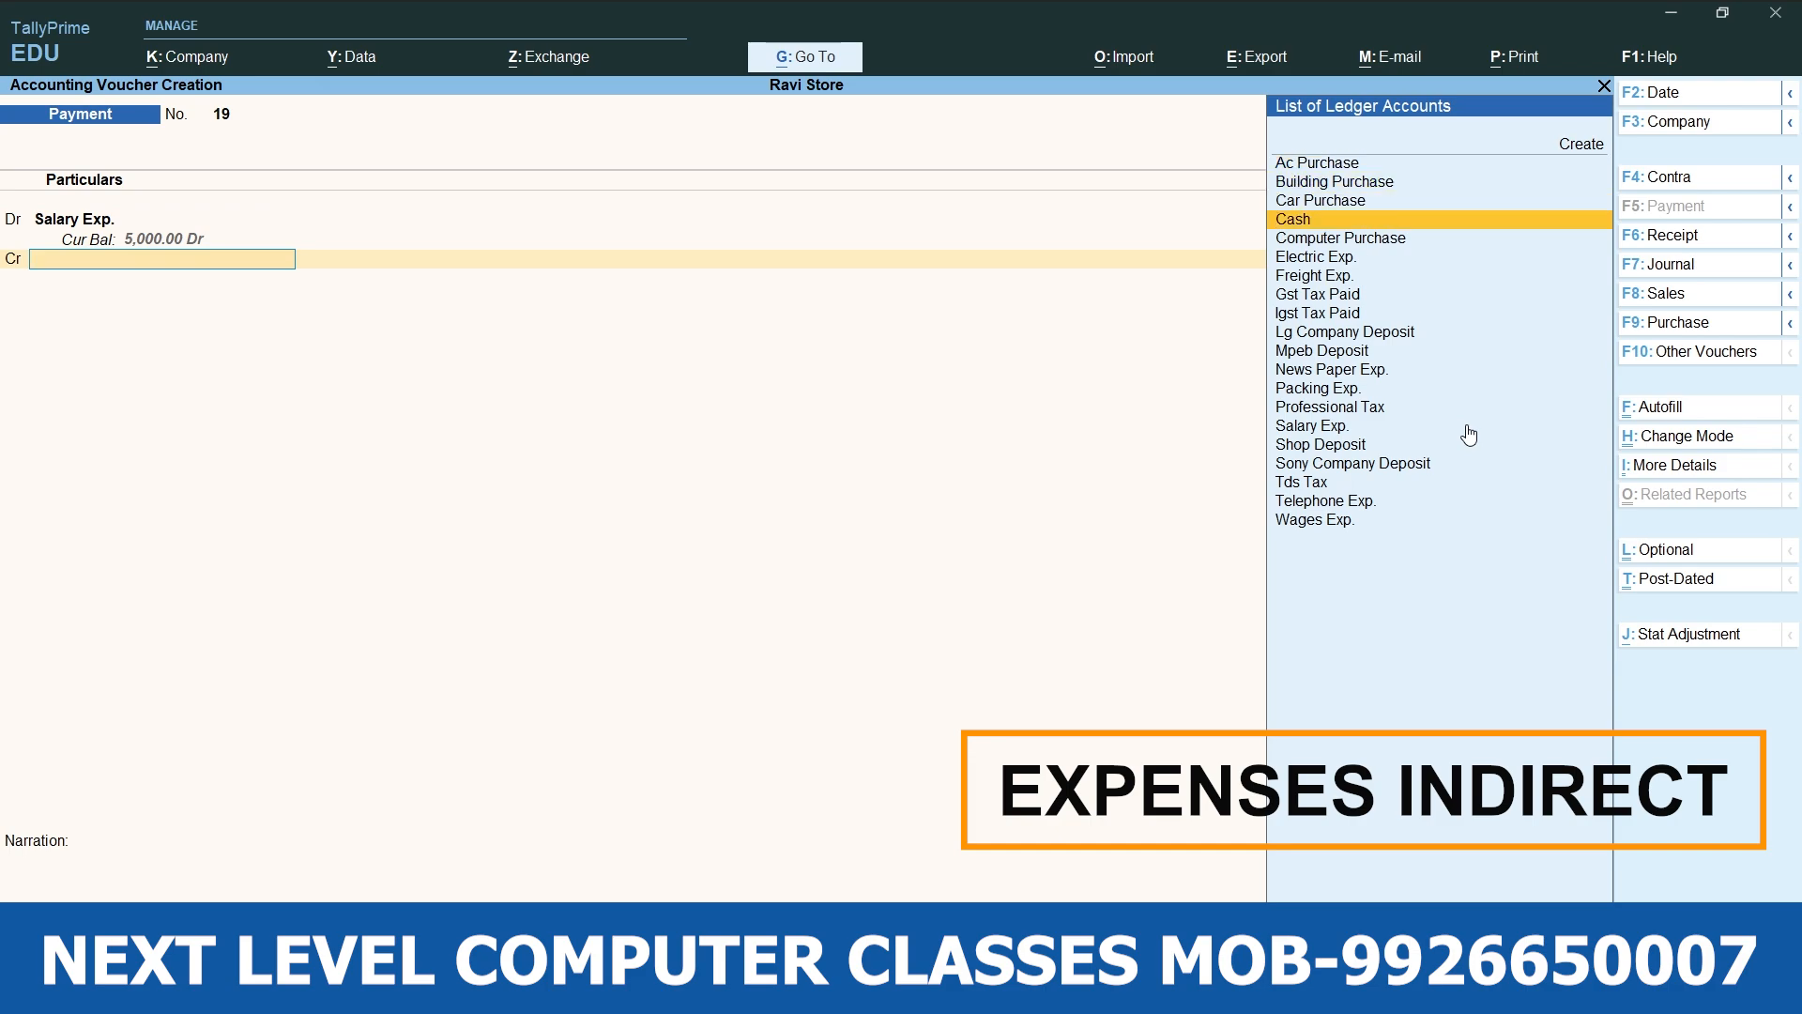
key(Return)
key(Return)
key(Return)
key(Return)
key(Return)
key(Return)
key(Return)
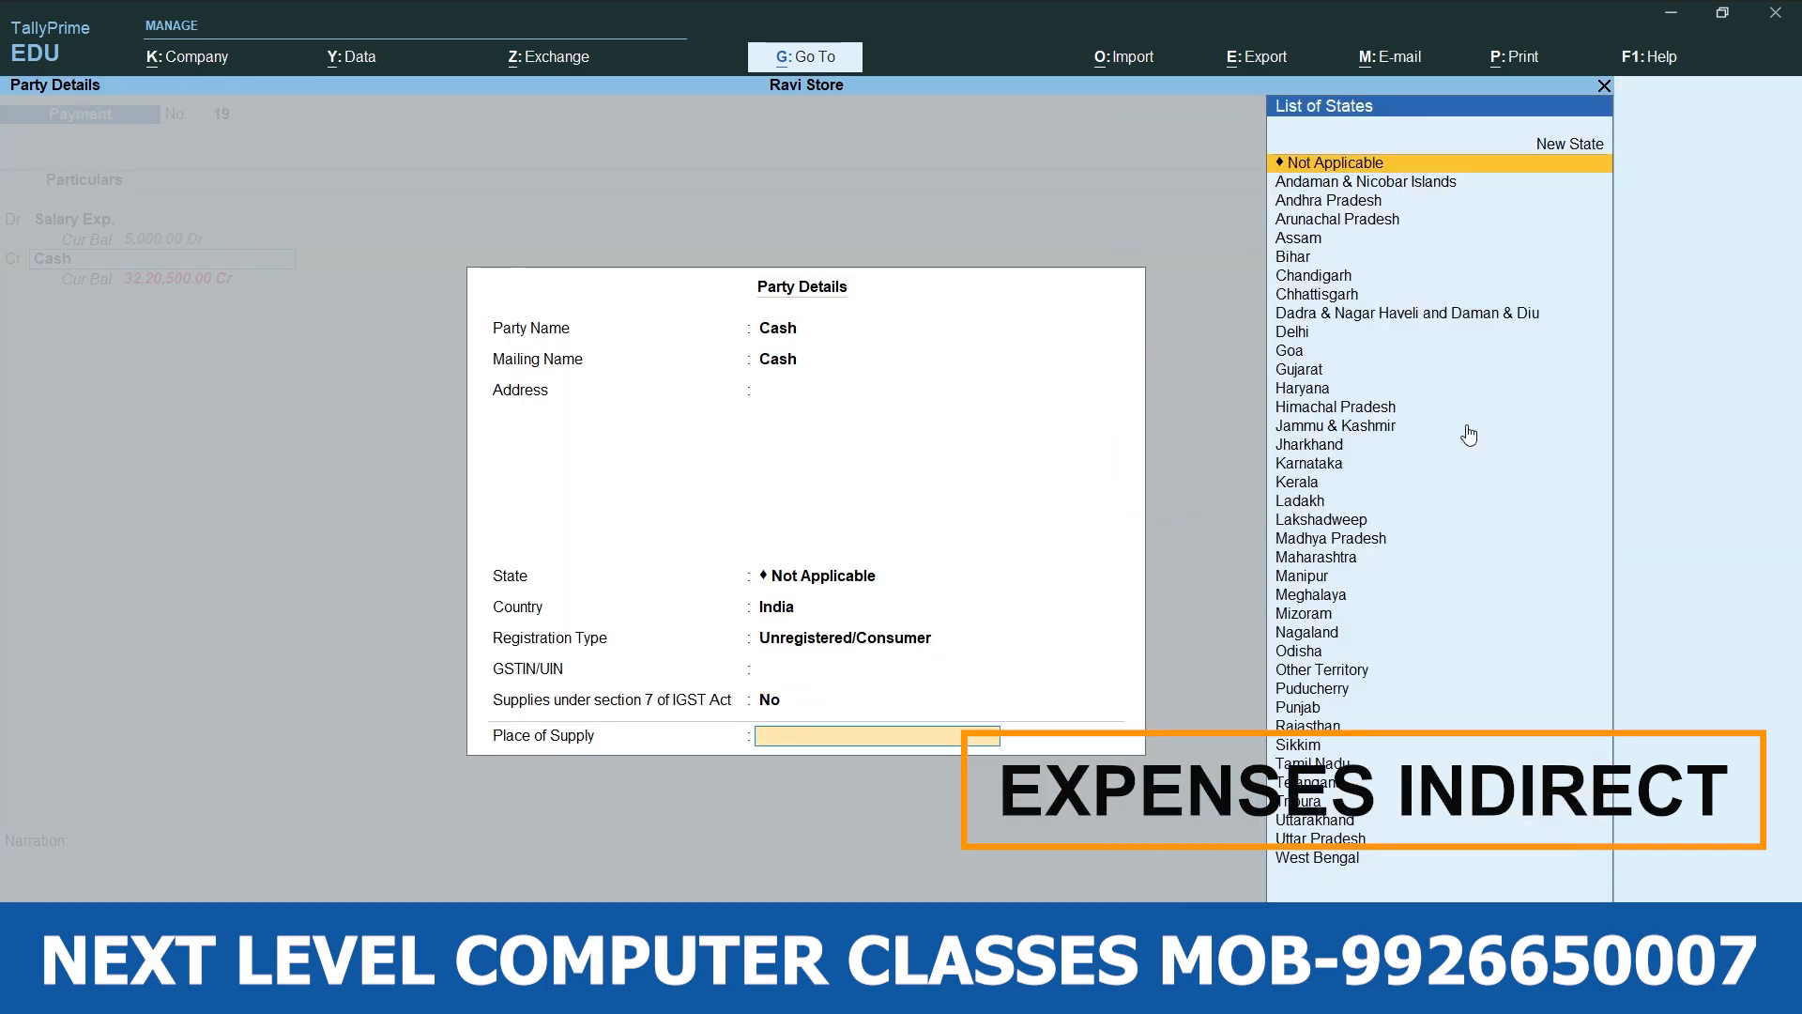
key(Return)
key(Return)
key(Return)
key(Return)
key(Return)
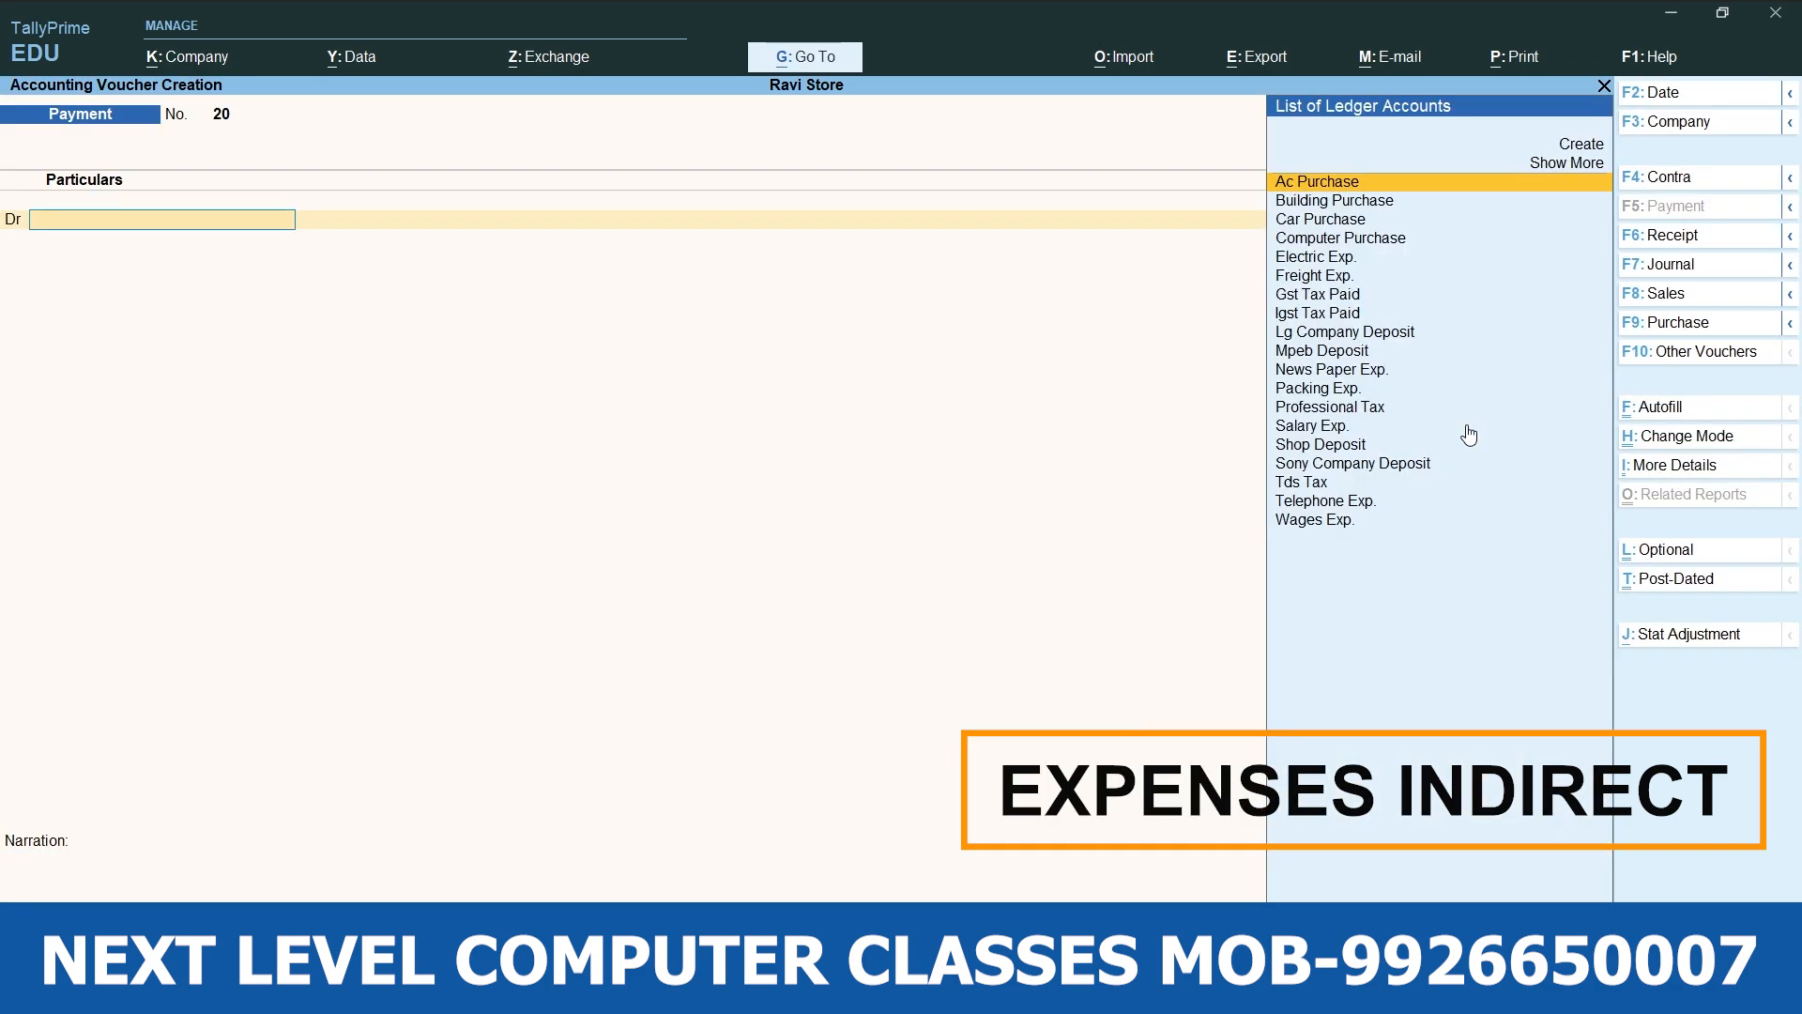
Leave voucher entry and open the Profit & Loss A/c to check the indirect expense payments.
key(Escape)
key(Escape)
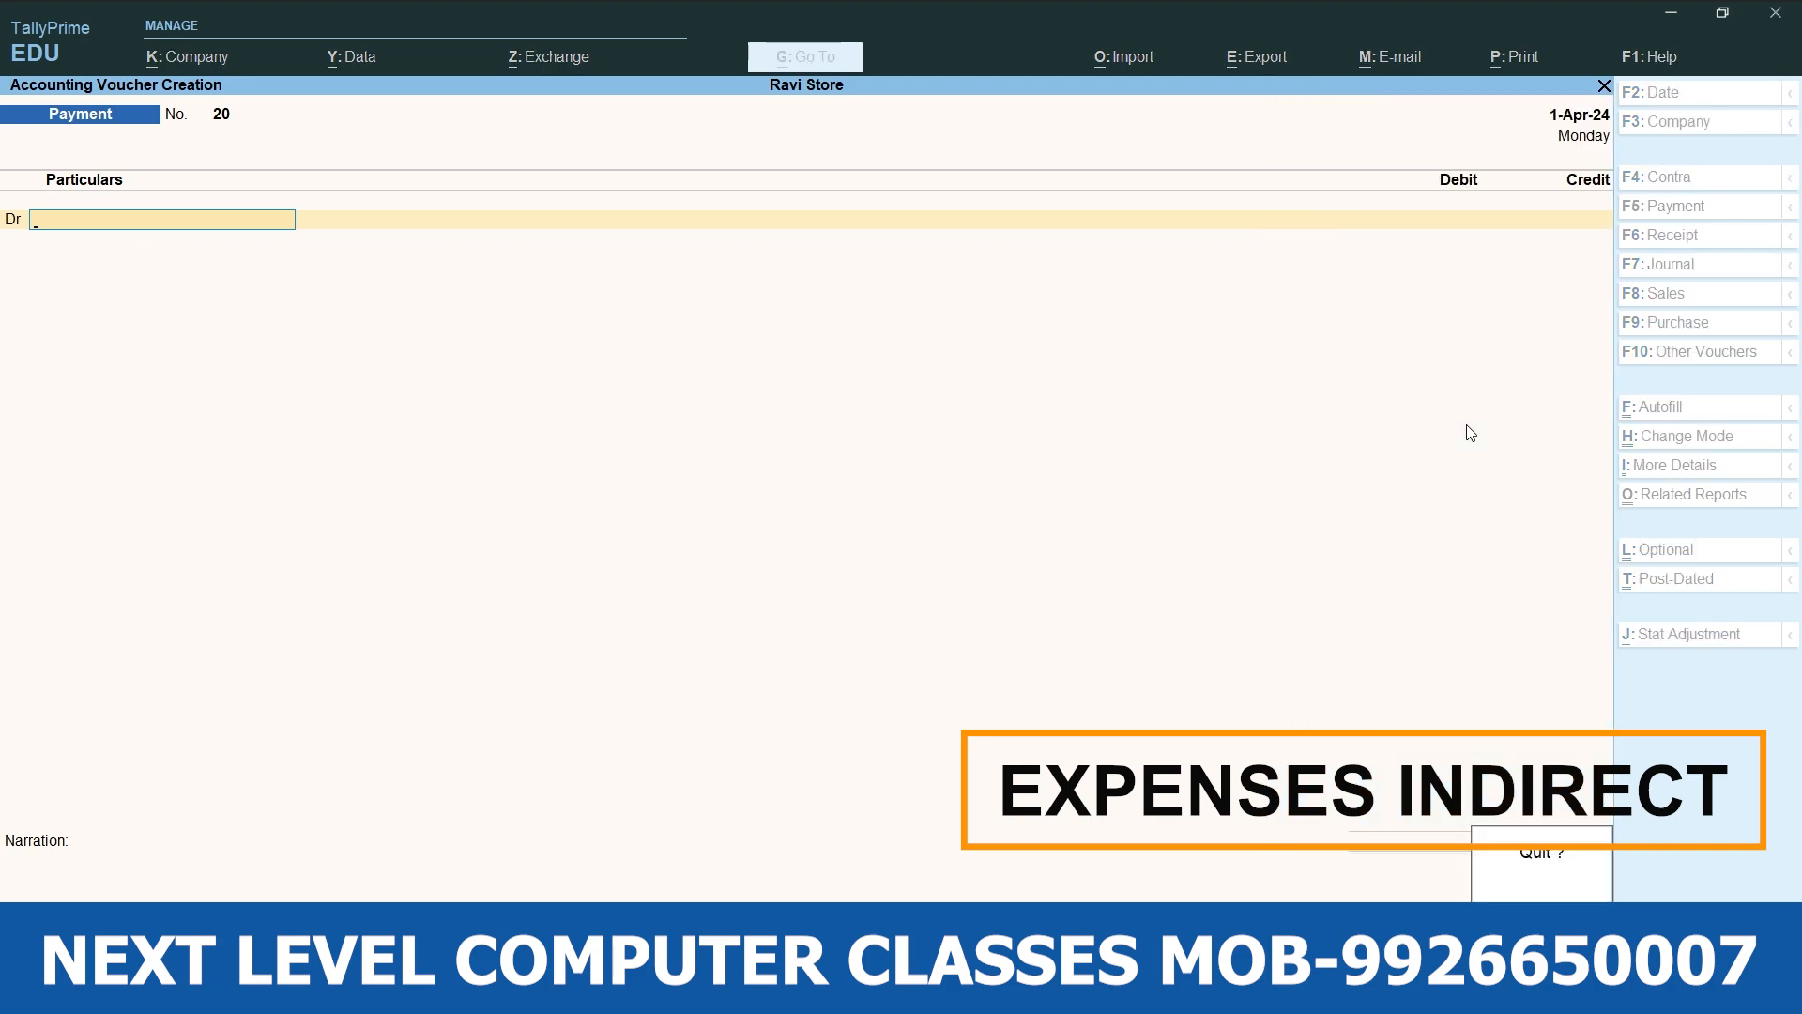
key(Down)
key(Down)
key(Down)
key(Down)
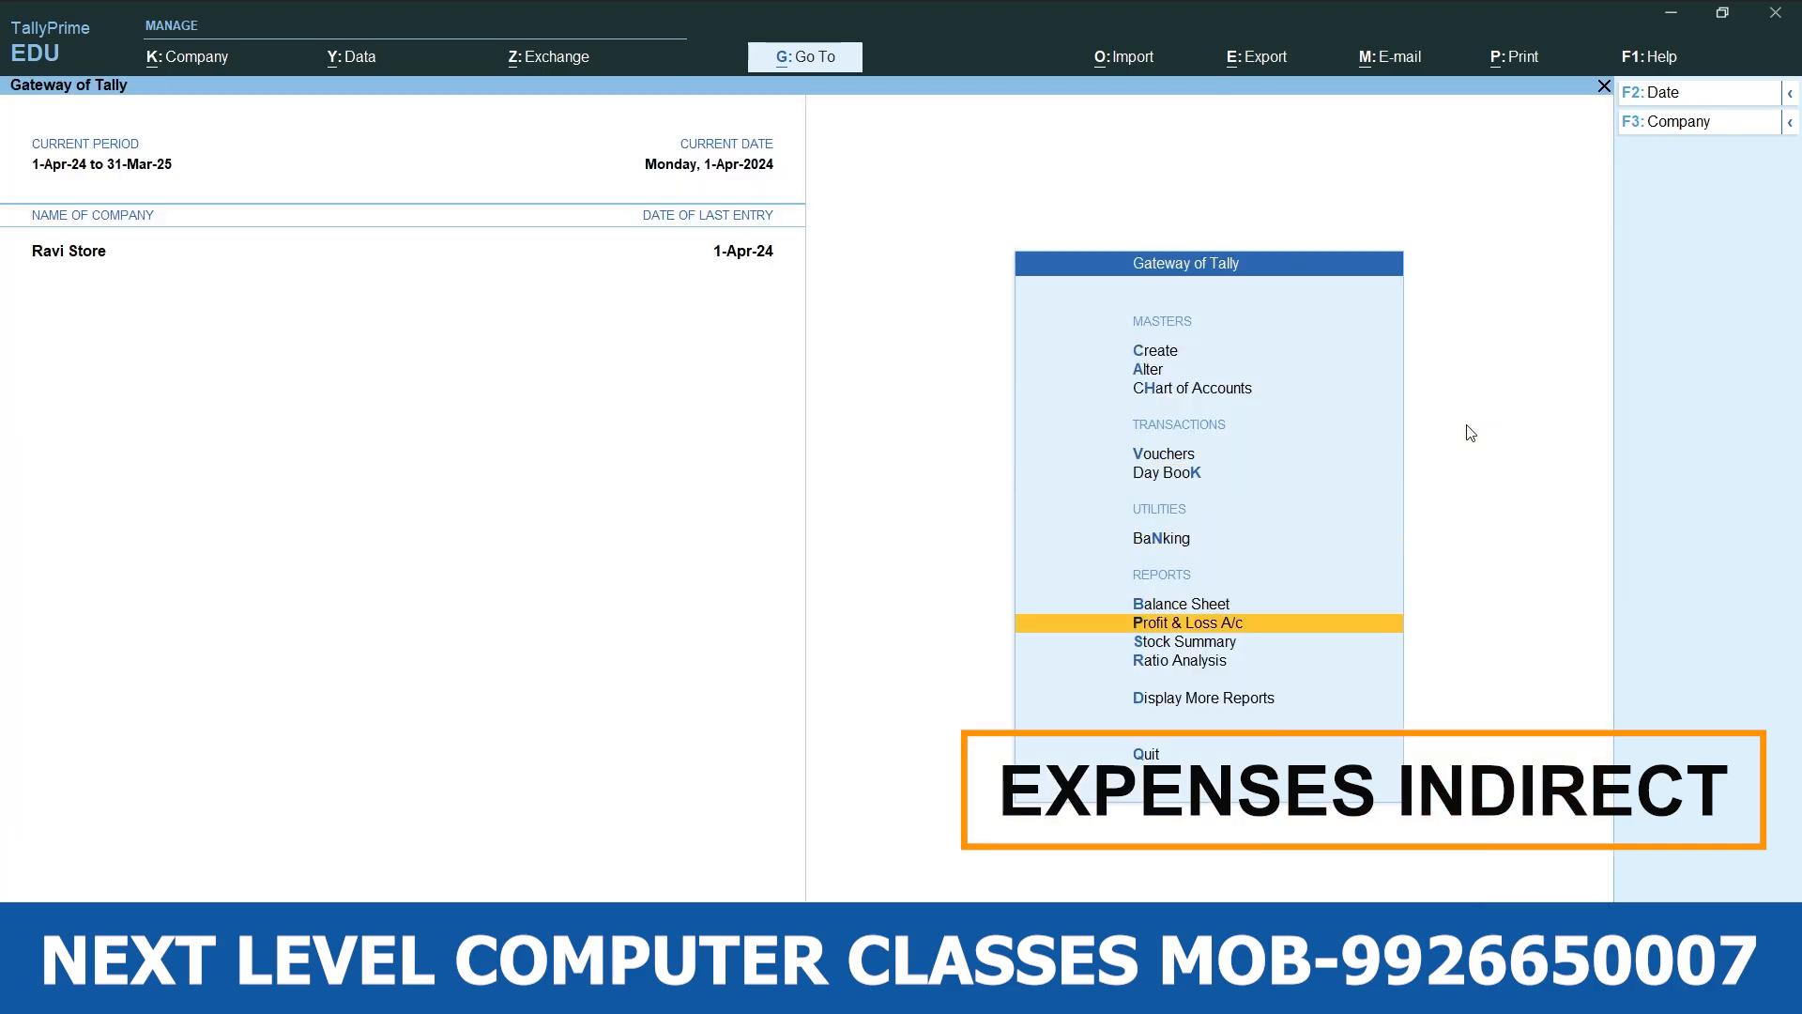
key(Return)
Drill down into Indirect Expenses and review the closing balance of each expense ledger.
key(Down)
key(Down)
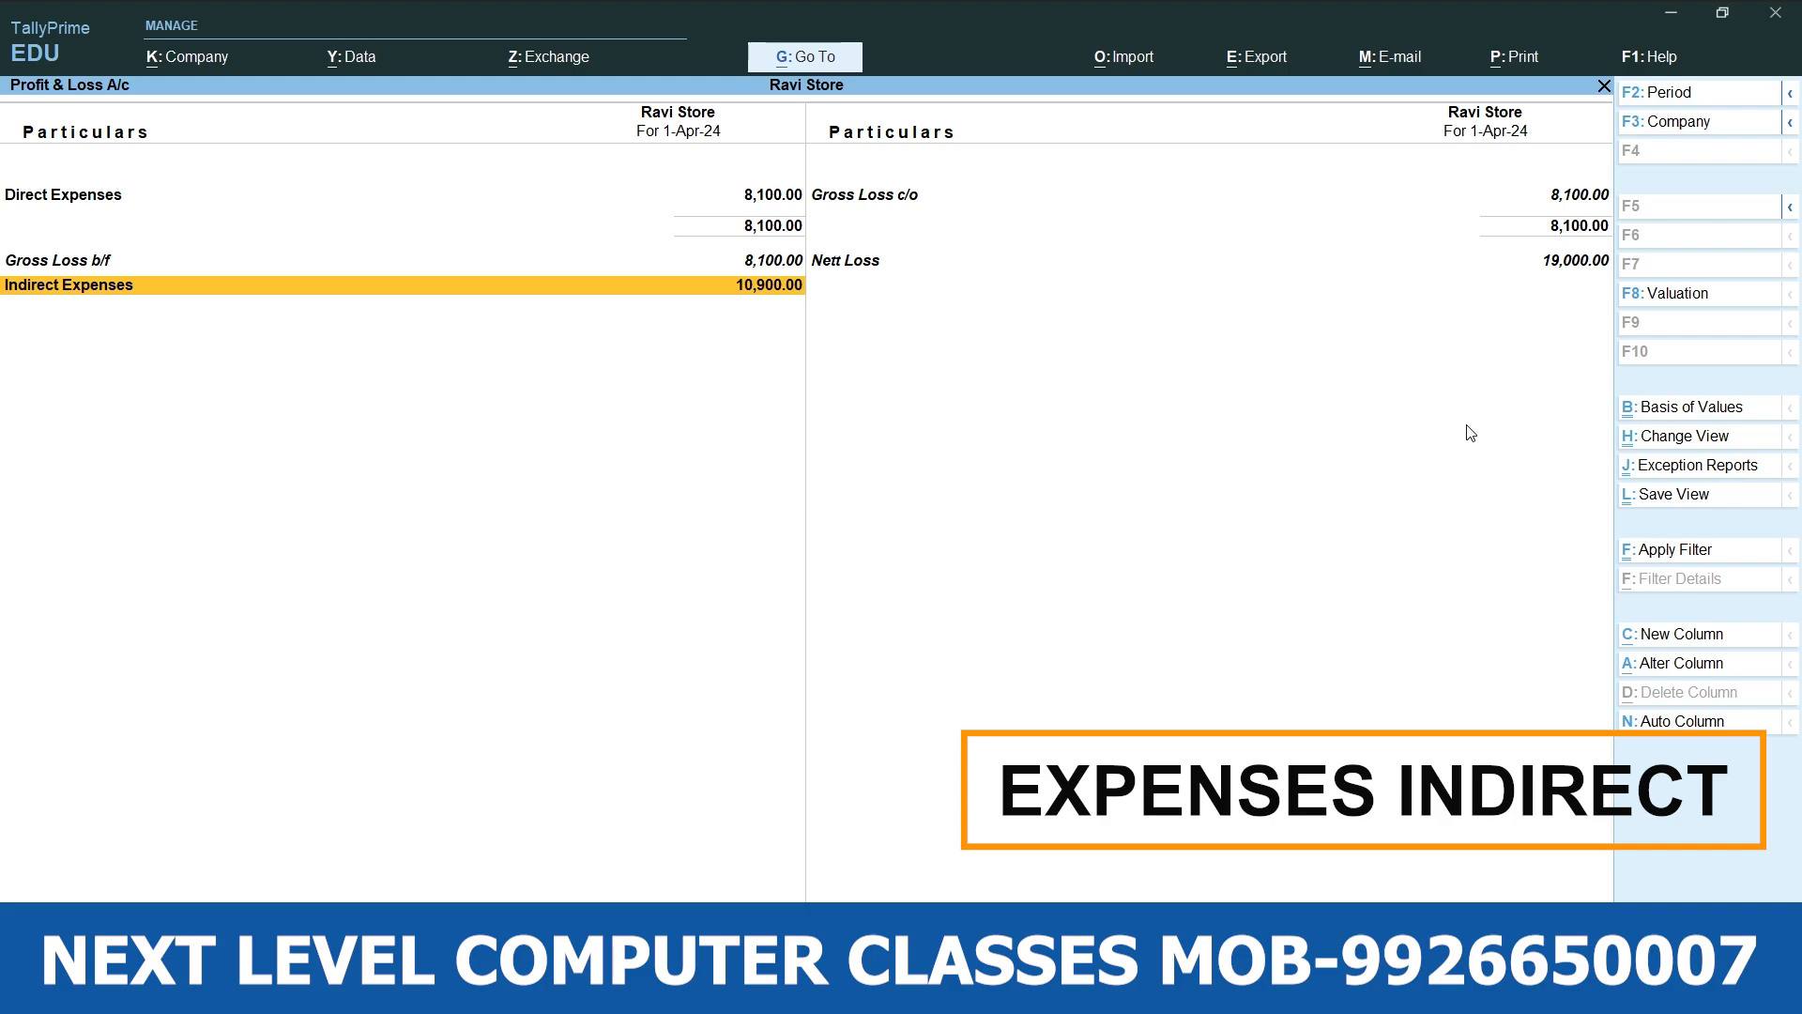
key(Return)
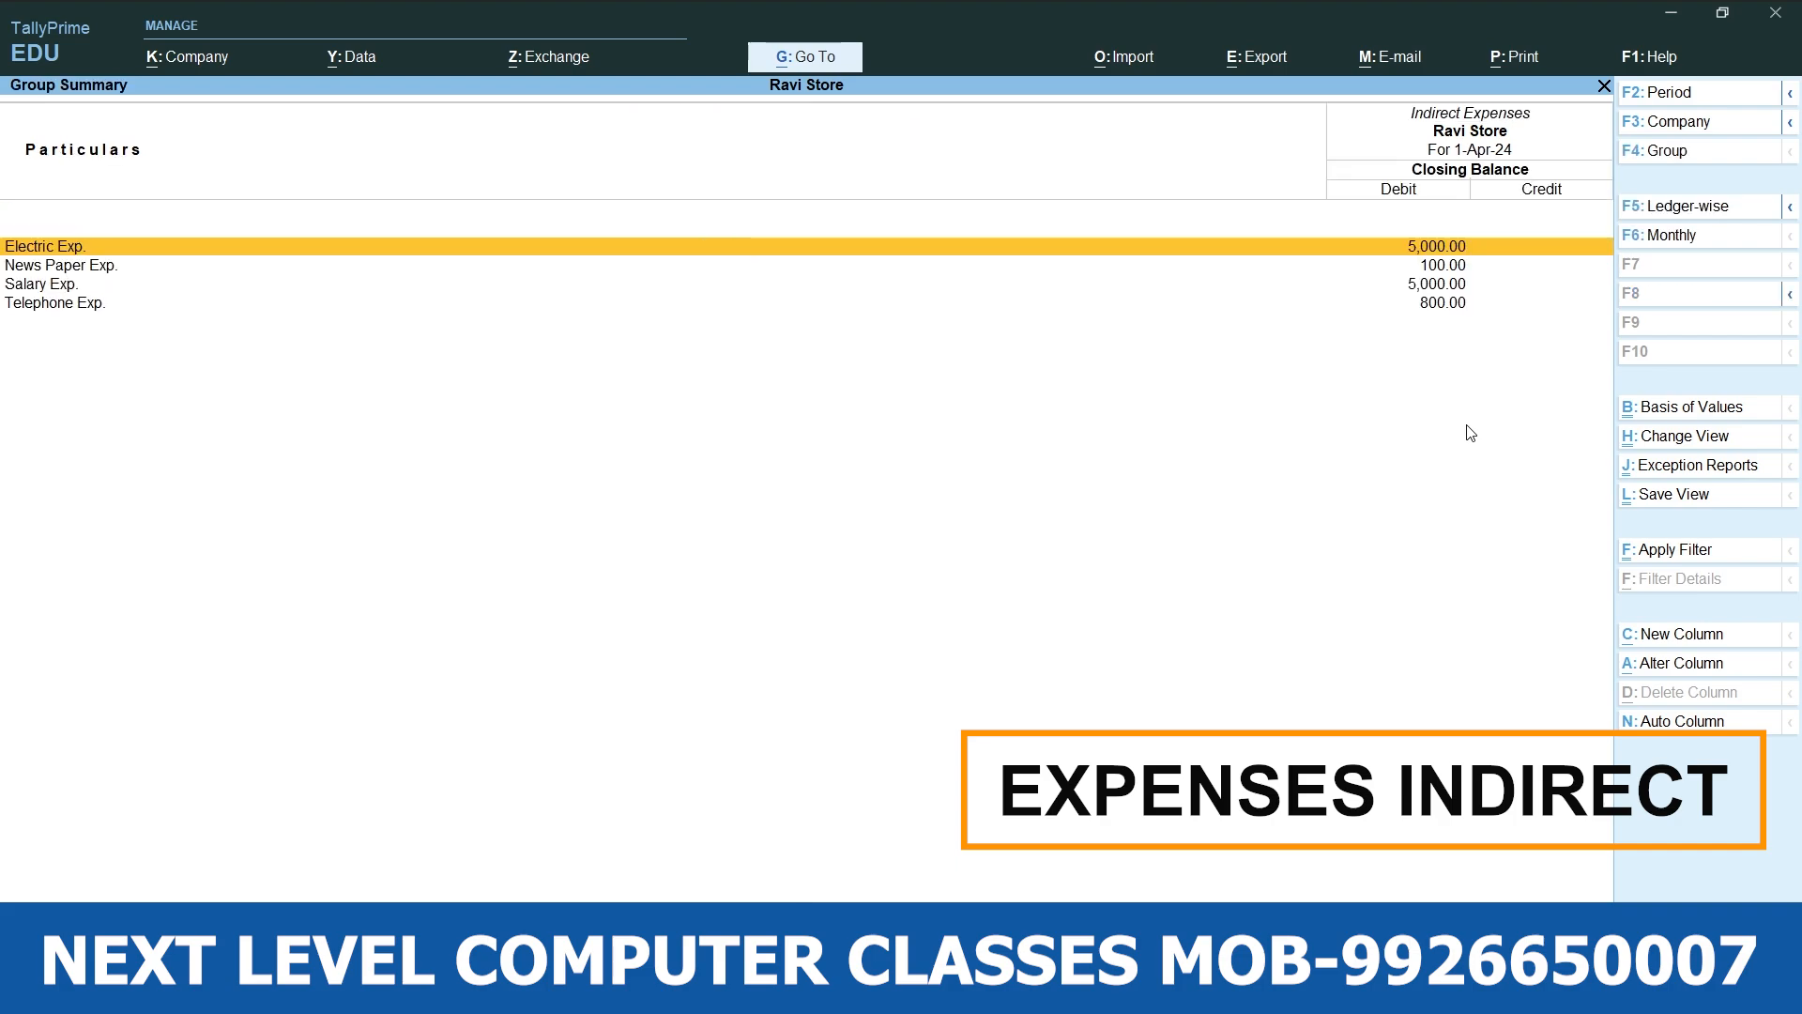
key(Down)
key(Down)
key(Down)
key(Up)
key(Up)
key(Up)
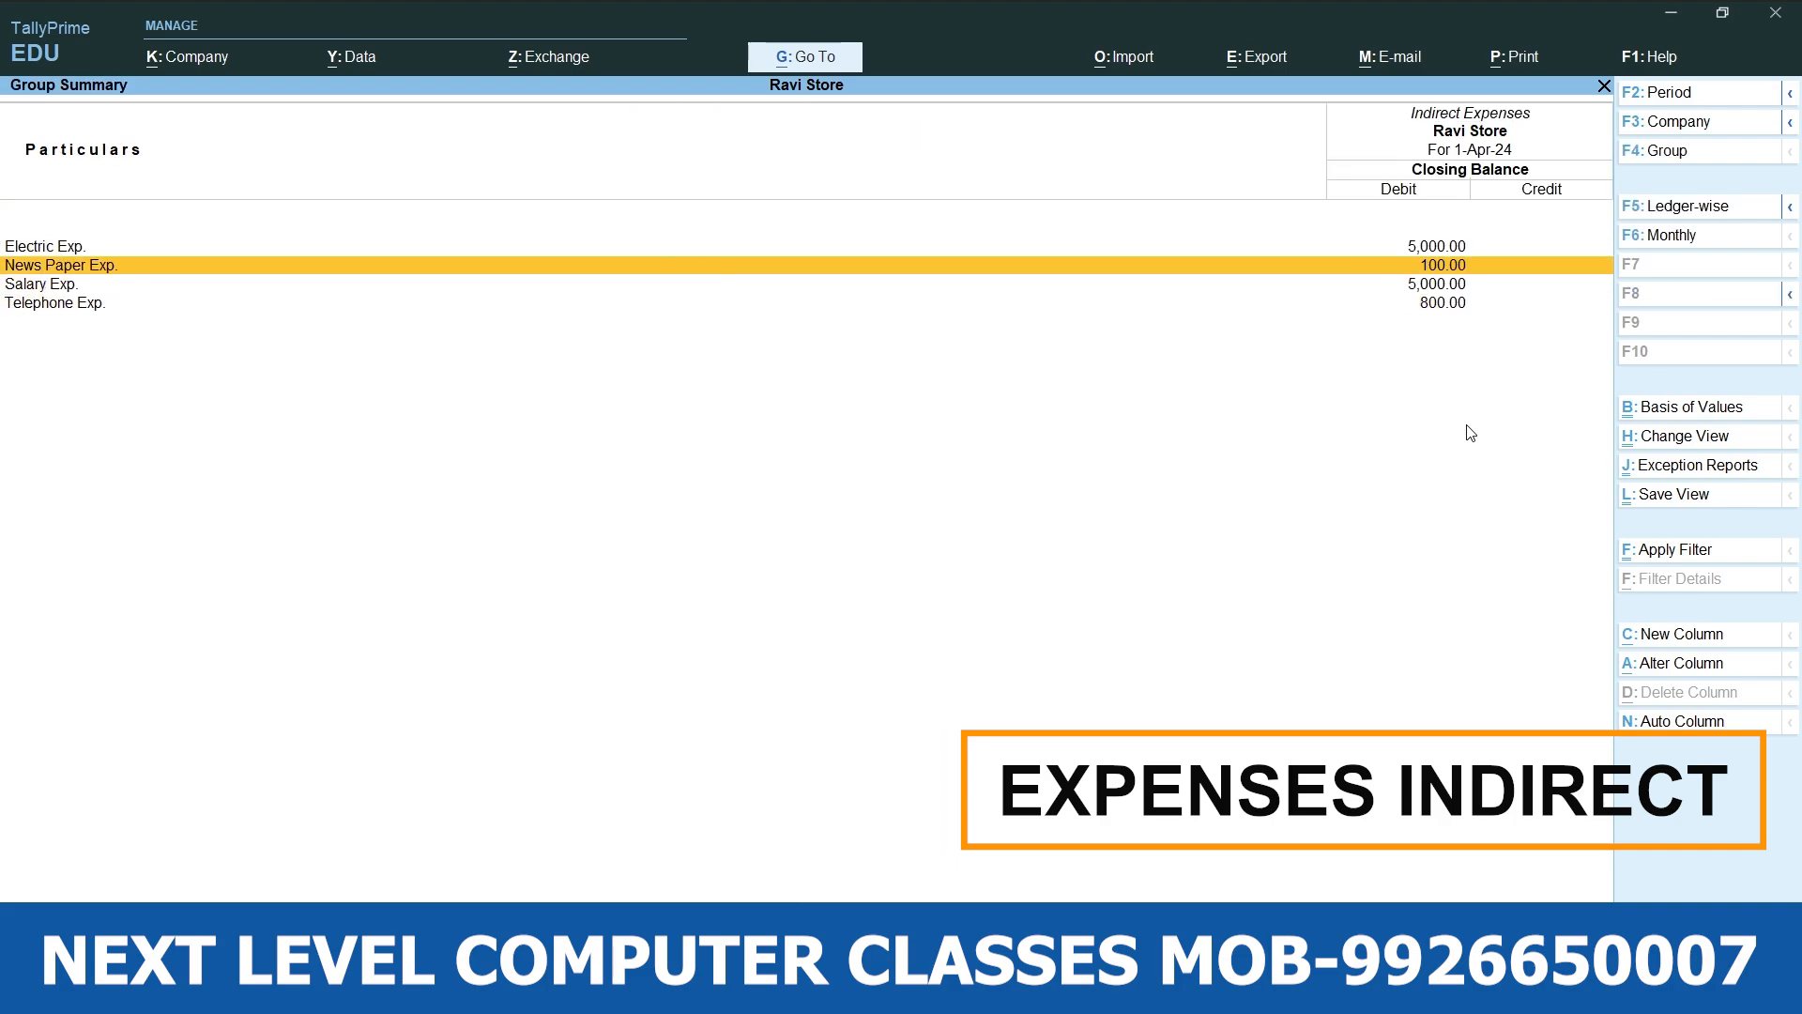
Show the Profit & Loss A/c in detailed view with its expense ledgers, and return to the Gateway of Tally.
key(Escape)
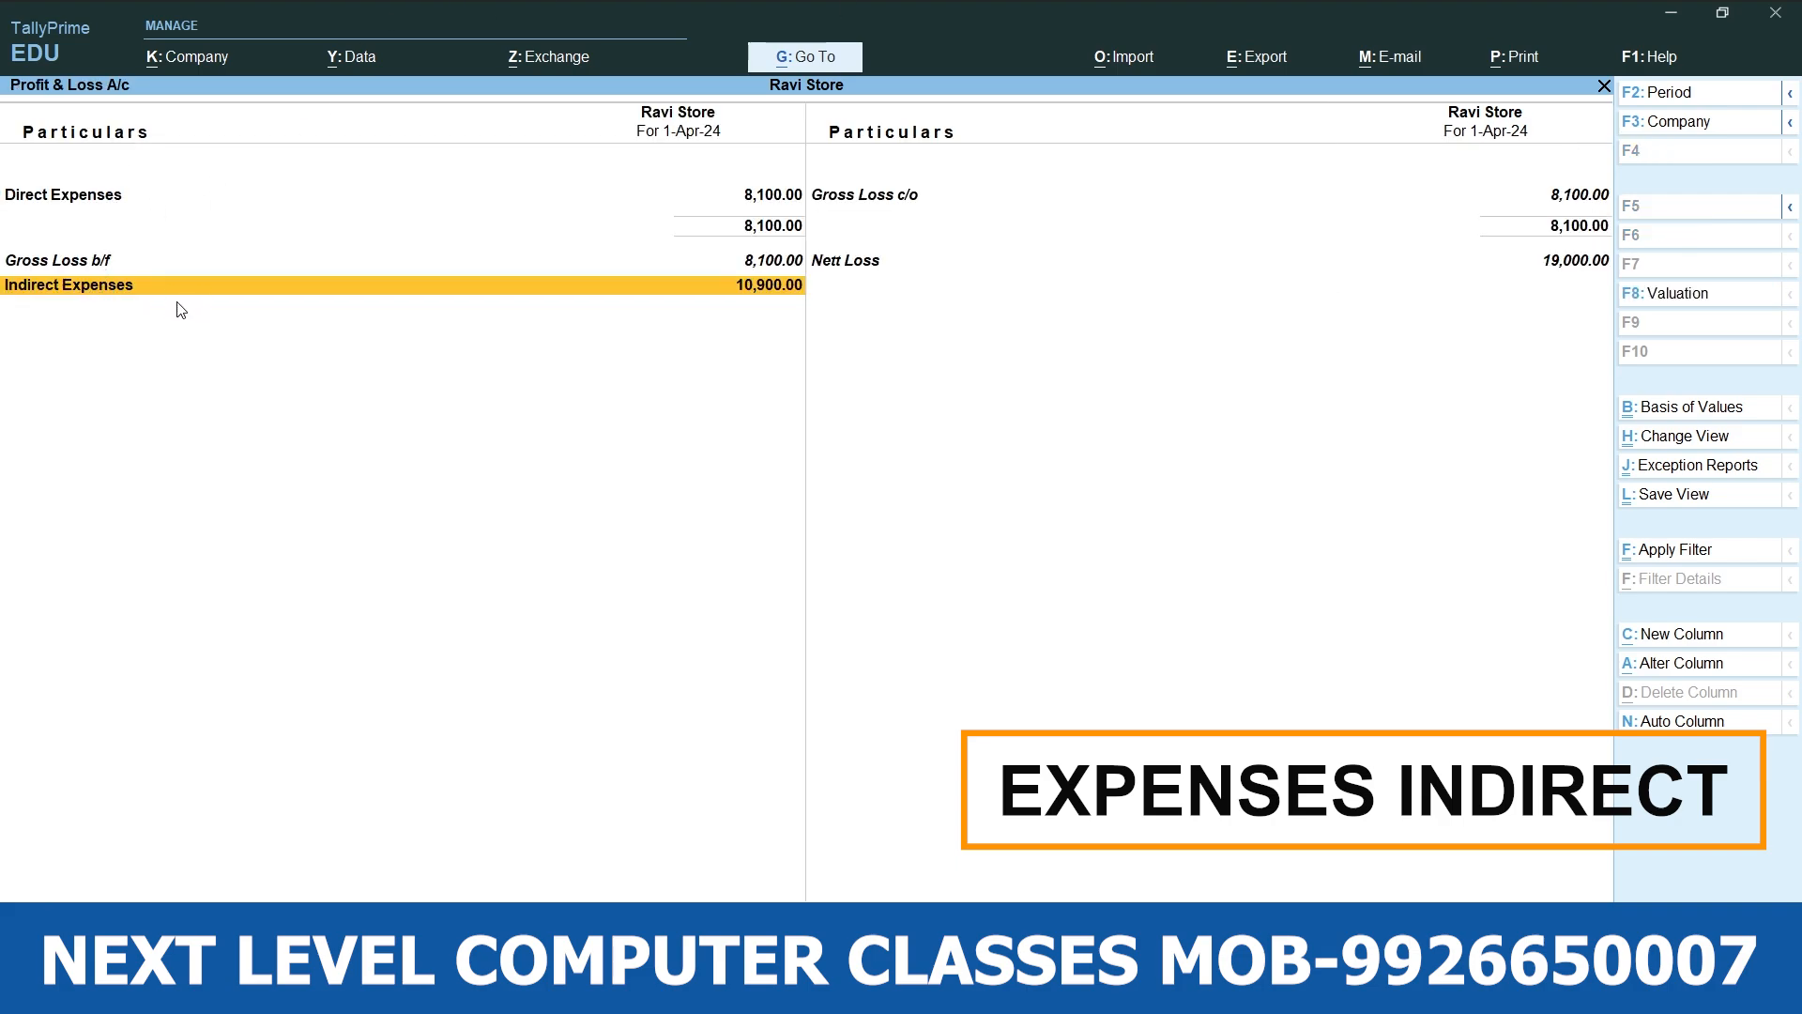
key(alt+F5)
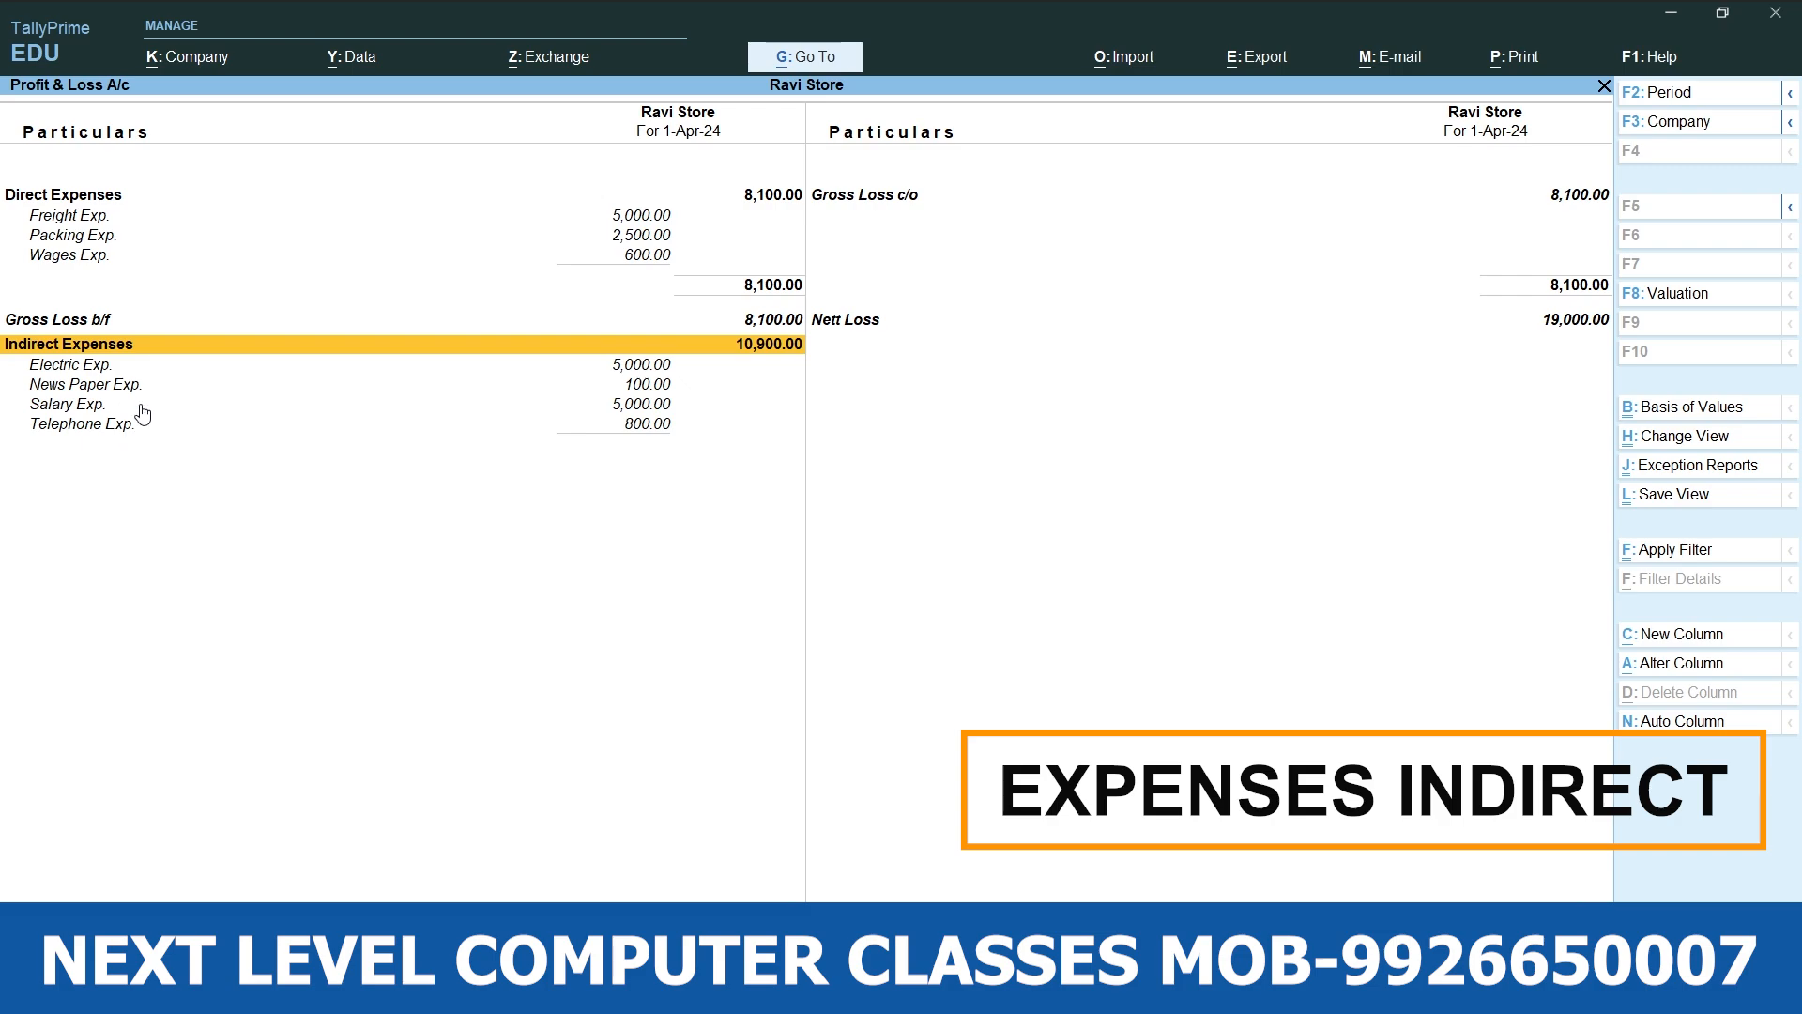
key(Escape)
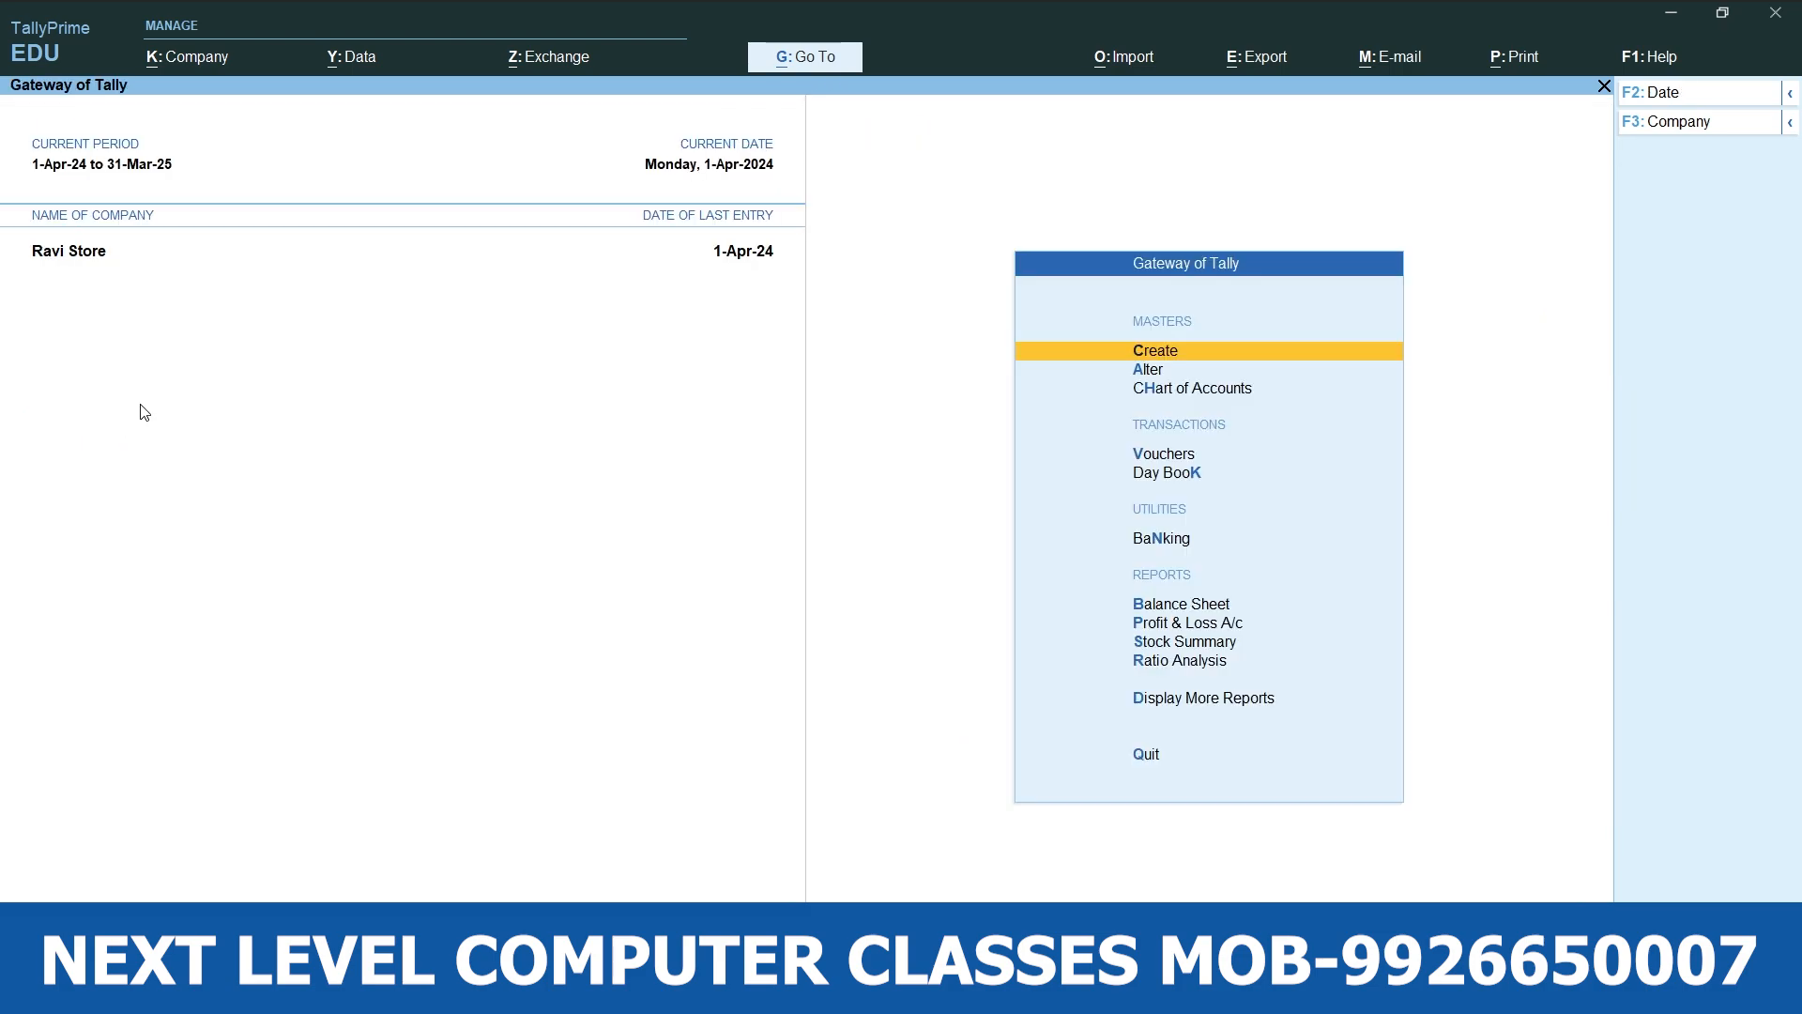